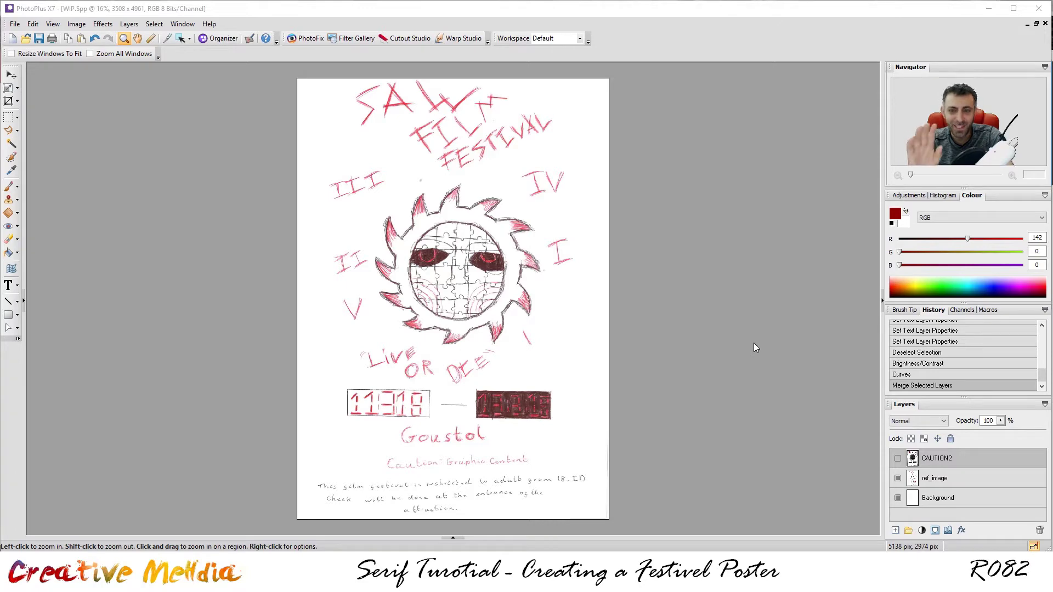
Step: Show the CAUTION2 layer to preview the finished poster
{"action": "left_click", "coordinate": [897, 460]}
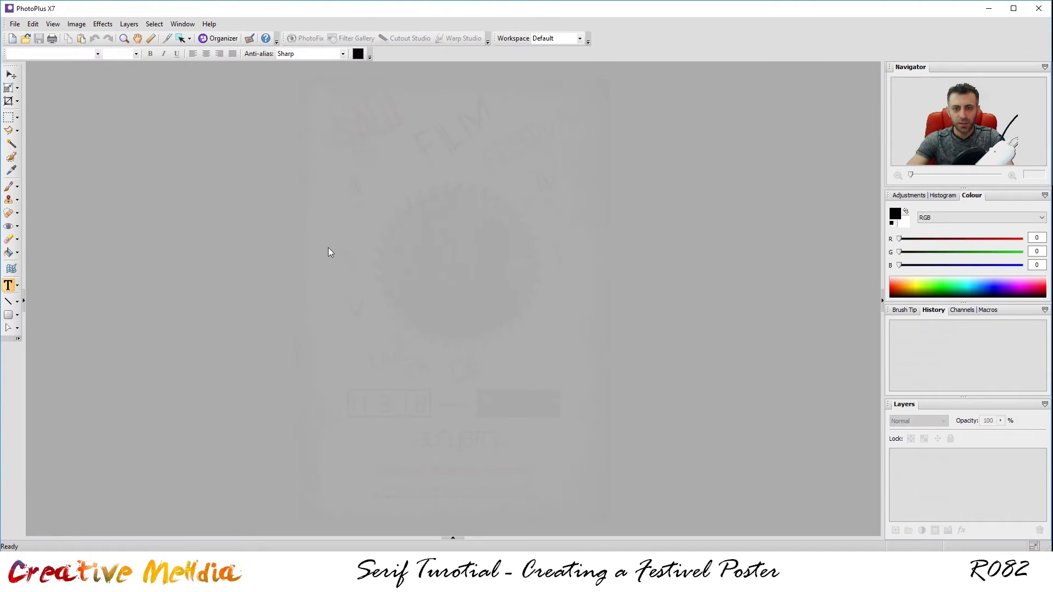
Step: Create a new A3 Portrait image at 300 pixels/inch in RGB with a white background
{"action": "left_click", "coordinate": [15, 23]}
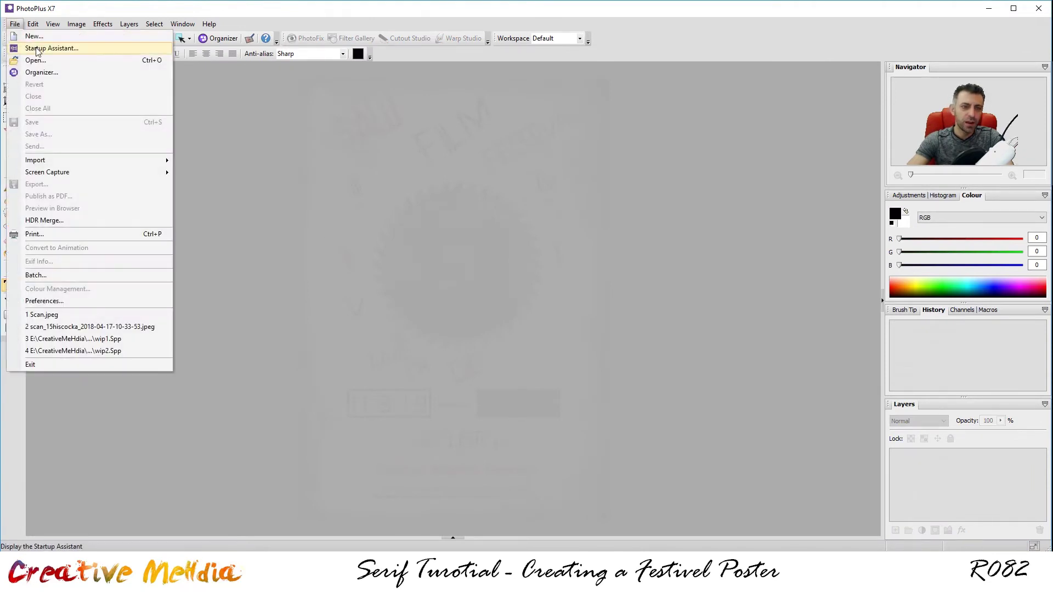
{"action": "left_click", "coordinate": [41, 38]}
{"action": "left_click_drag", "start_coordinate": [492, 192], "coordinate": [387, 162]}
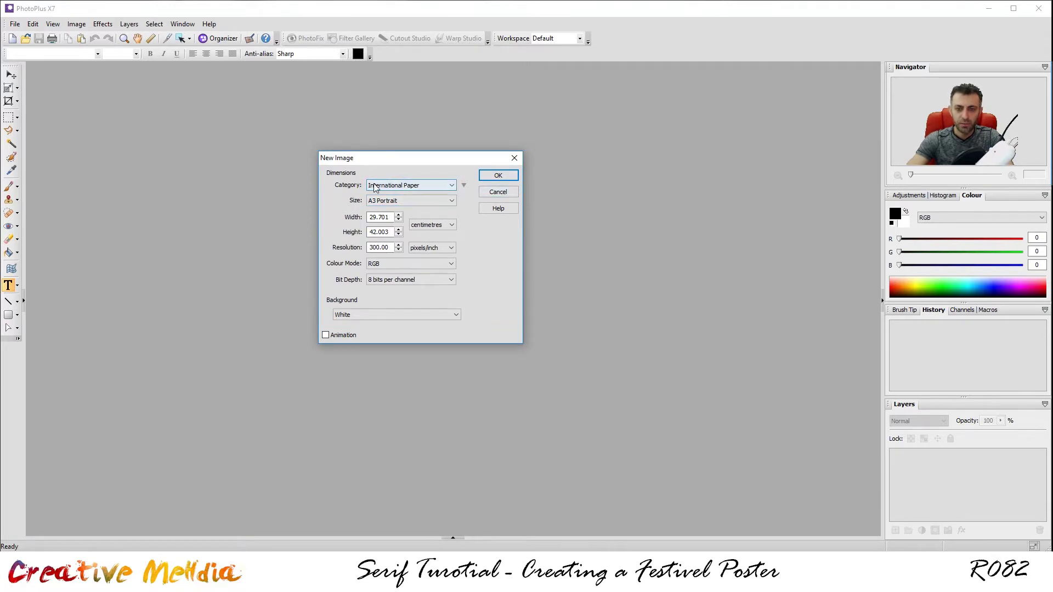
{"action": "left_click", "coordinate": [498, 175]}
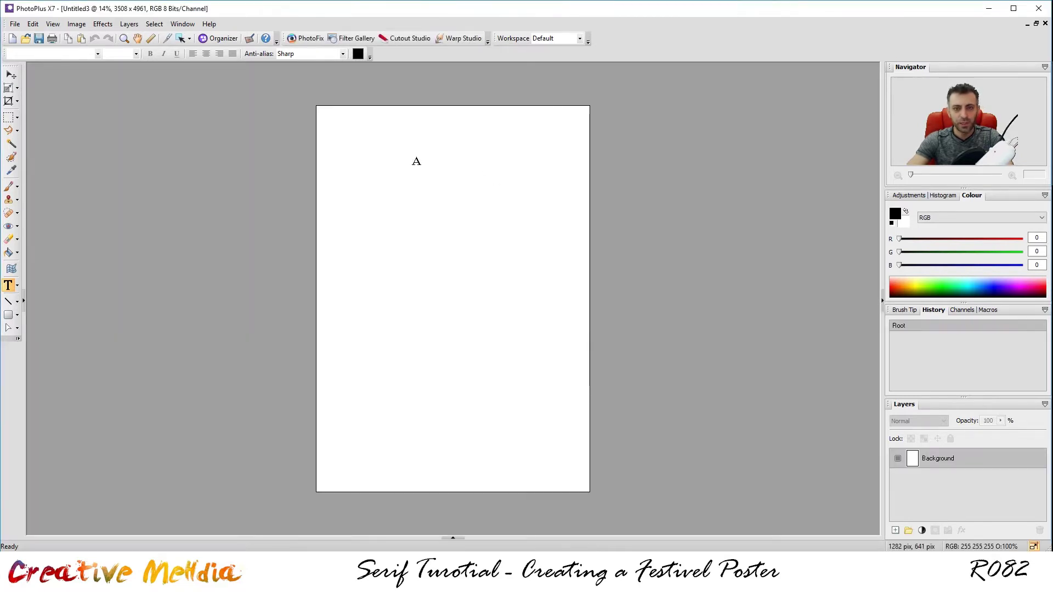
Step: Open the scanned poster sketch Scan.jpeg from the Demo4 folder
{"action": "left_click", "coordinate": [15, 26]}
{"action": "left_click", "coordinate": [32, 61]}
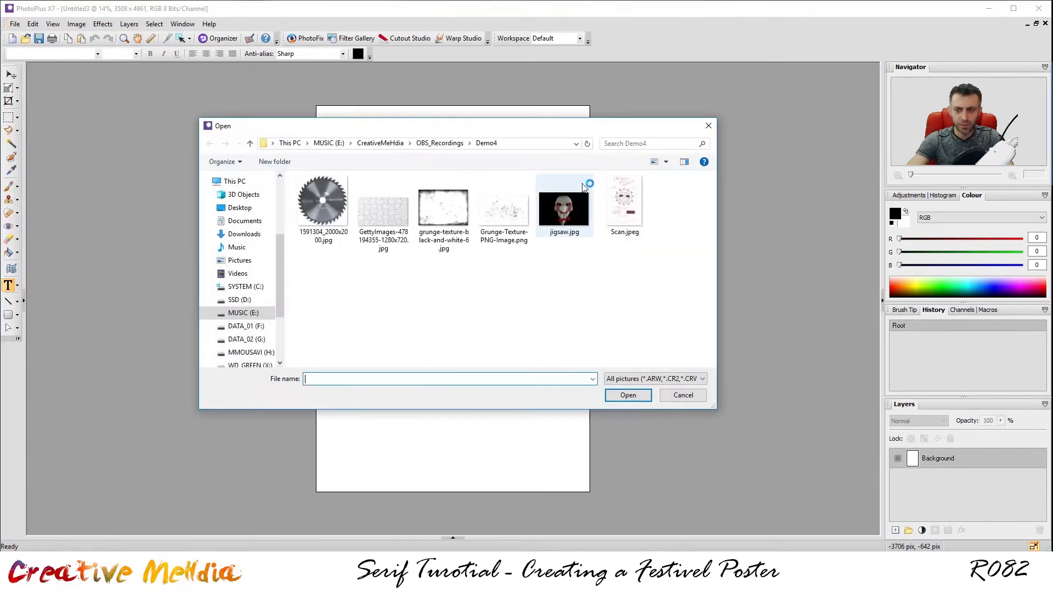
{"action": "left_click", "coordinate": [637, 229]}
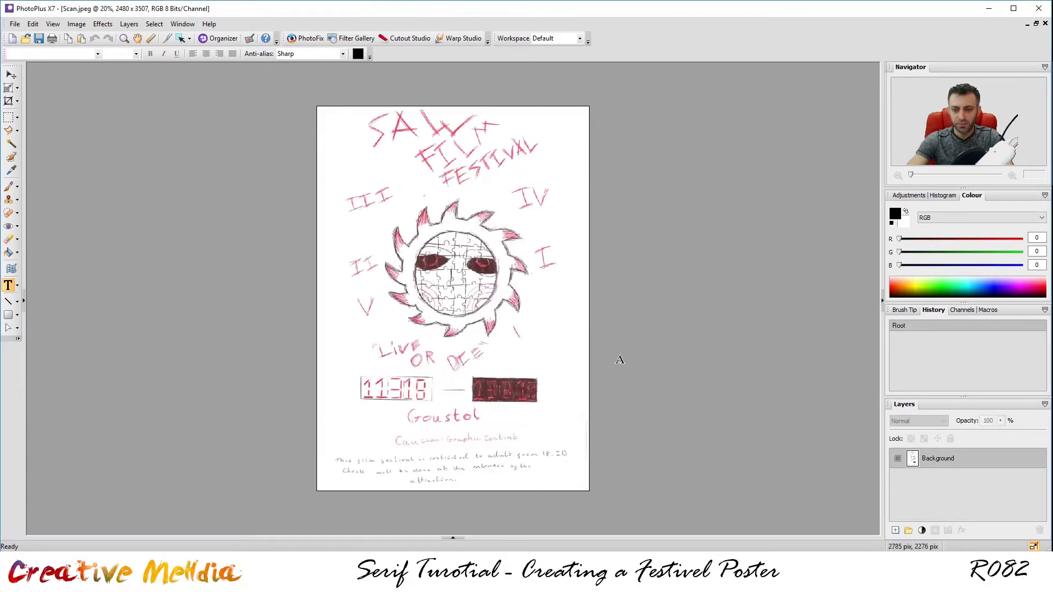
Step: Display the list of open documents and switch between the blank page and the scanned sketch
{"action": "left_click", "coordinate": [454, 533]}
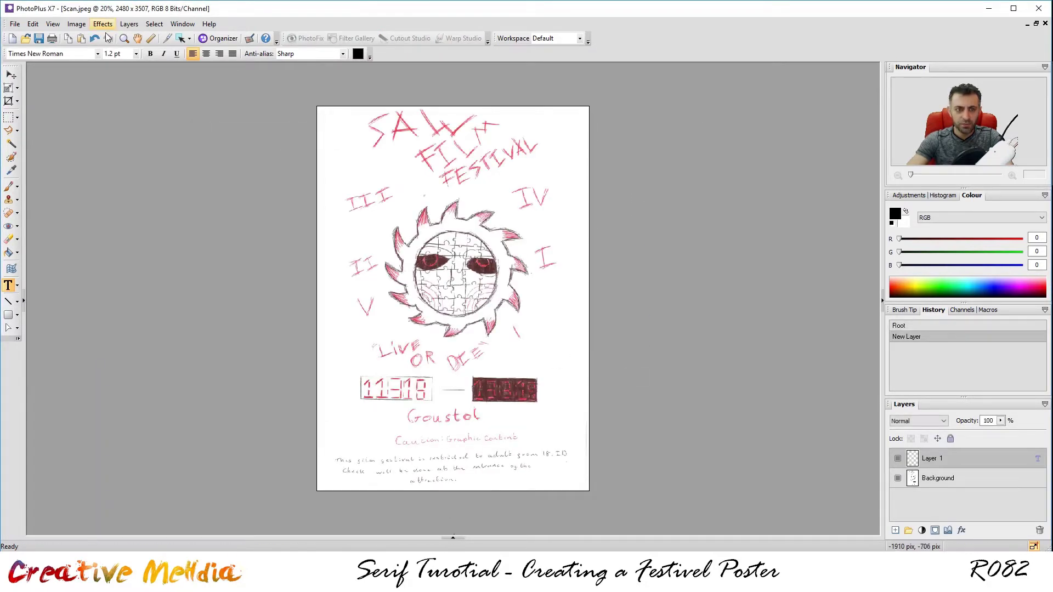
{"action": "left_click", "coordinate": [453, 537]}
{"action": "left_click", "coordinate": [55, 480]}
{"action": "left_click", "coordinate": [109, 480]}
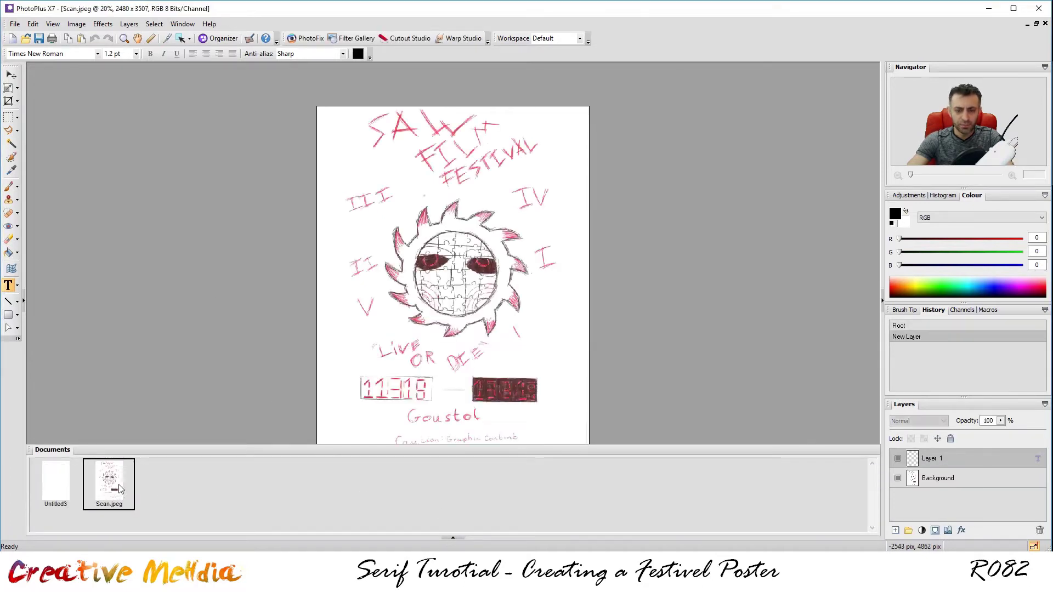
{"action": "left_click", "coordinate": [56, 480]}
{"action": "left_click", "coordinate": [108, 480]}
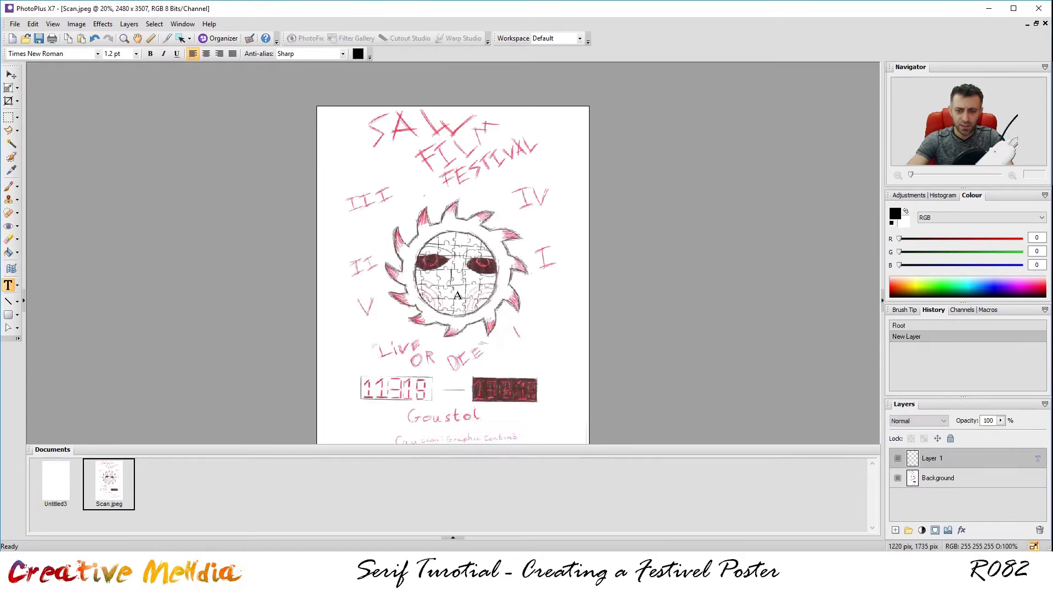
{"action": "scroll", "coordinate": [476, 284], "scroll_direction": "down", "scroll_amount": 1}
{"action": "scroll", "coordinate": [476, 284], "scroll_direction": "up", "scroll_amount": 1}
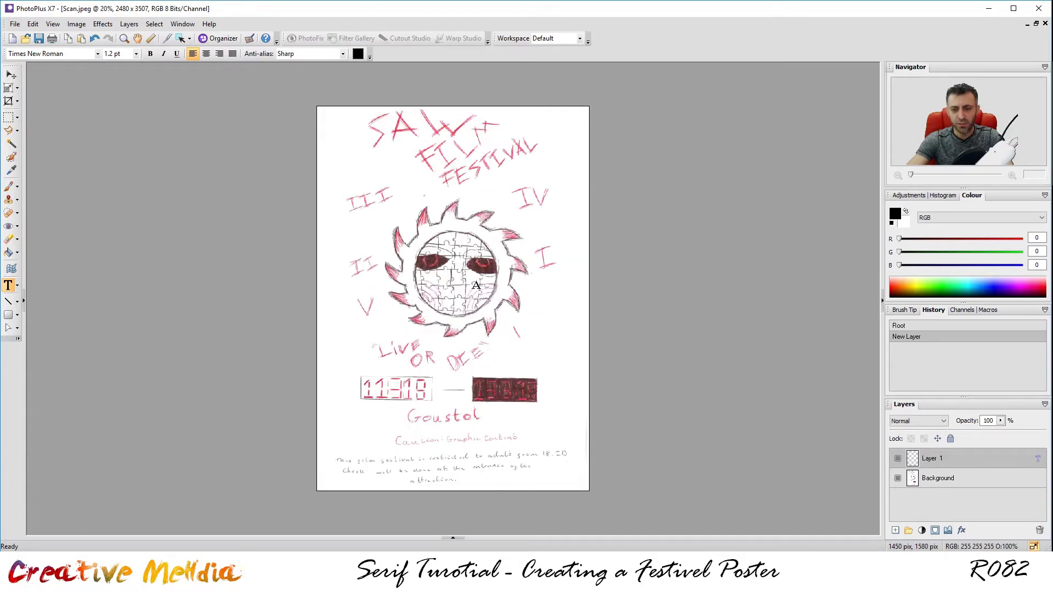
Step: Copy the entire scanned sketch and paste it into the blank A3 document as a new layer
{"action": "left_click", "coordinate": [8, 118]}
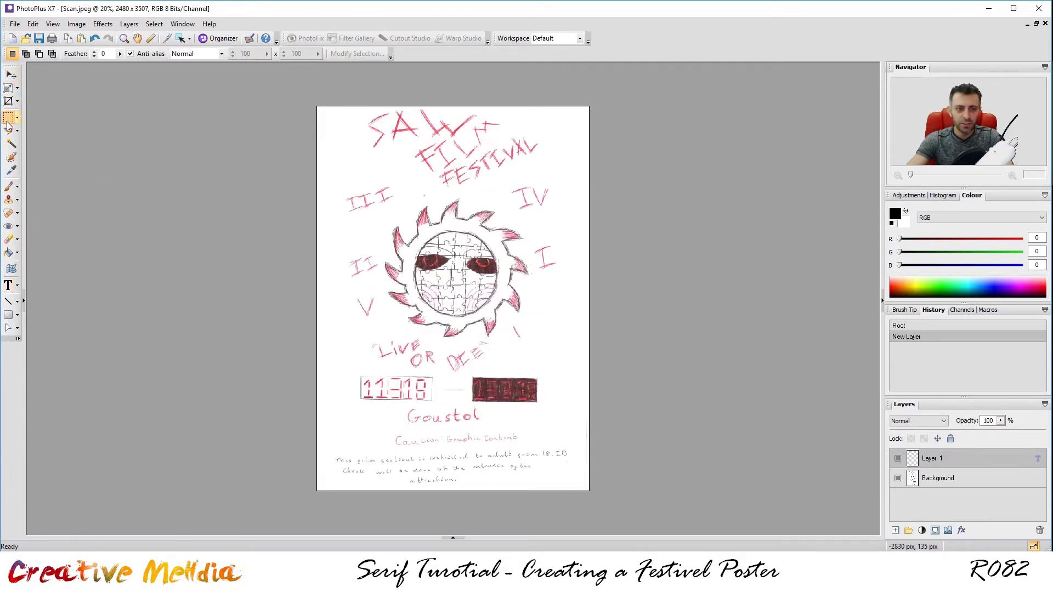
{"action": "key", "text": "ctrl+a"}
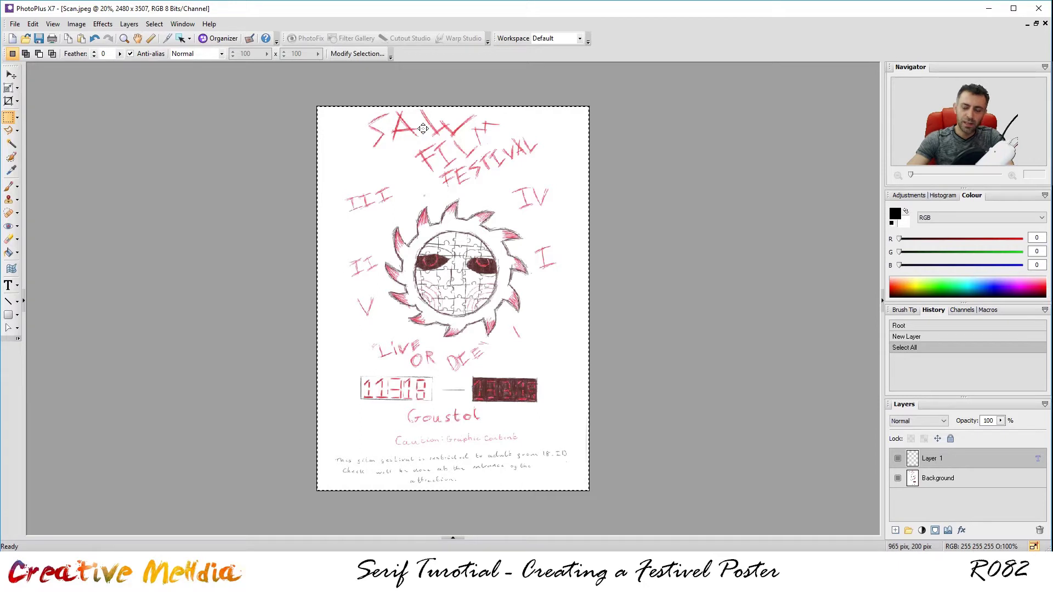
{"action": "left_click", "coordinate": [455, 538]}
{"action": "left_click", "coordinate": [62, 485]}
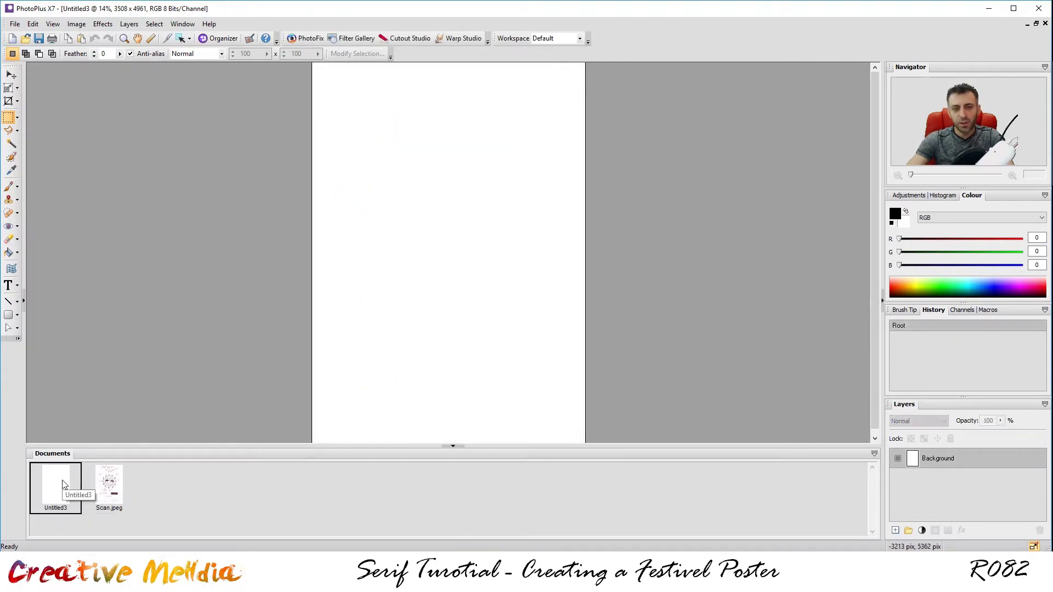
{"action": "key", "text": "ctrl+v"}
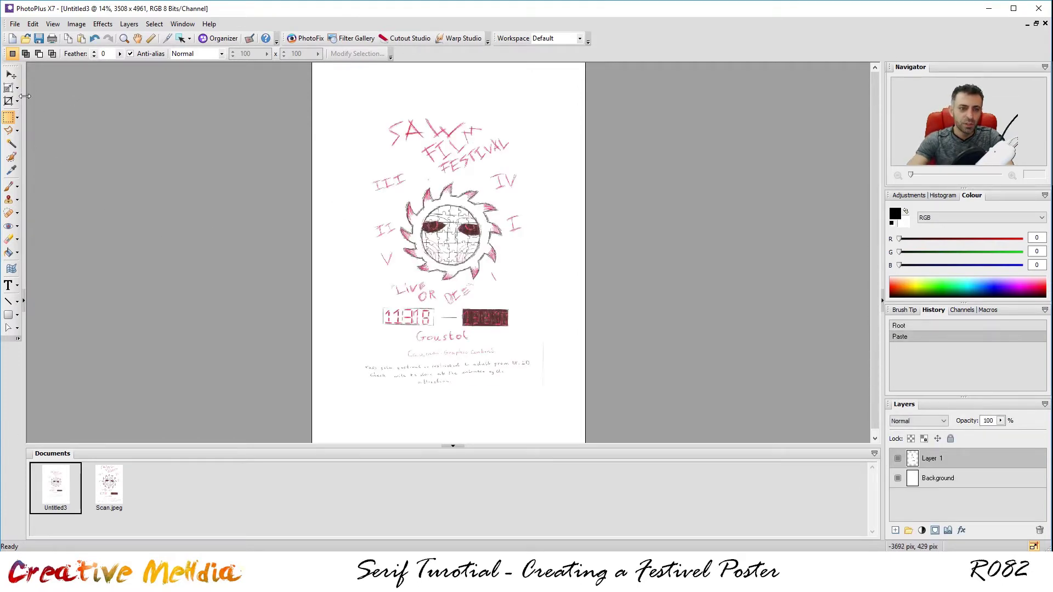
Step: Move the pasted sketch to the page's upper-left corner and scale it proportionally to fill the page with the Deform tool
{"action": "left_click", "coordinate": [9, 88]}
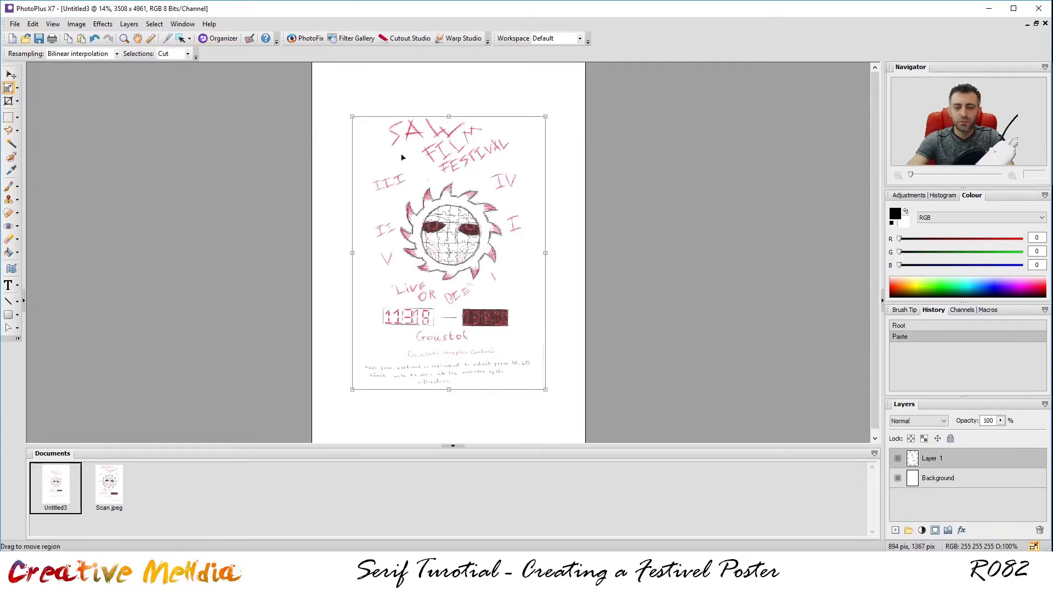
{"action": "left_click_drag", "start_coordinate": [479, 244], "coordinate": [433, 190]}
{"action": "scroll", "coordinate": [433, 190], "scroll_direction": "down", "scroll_amount": 1}
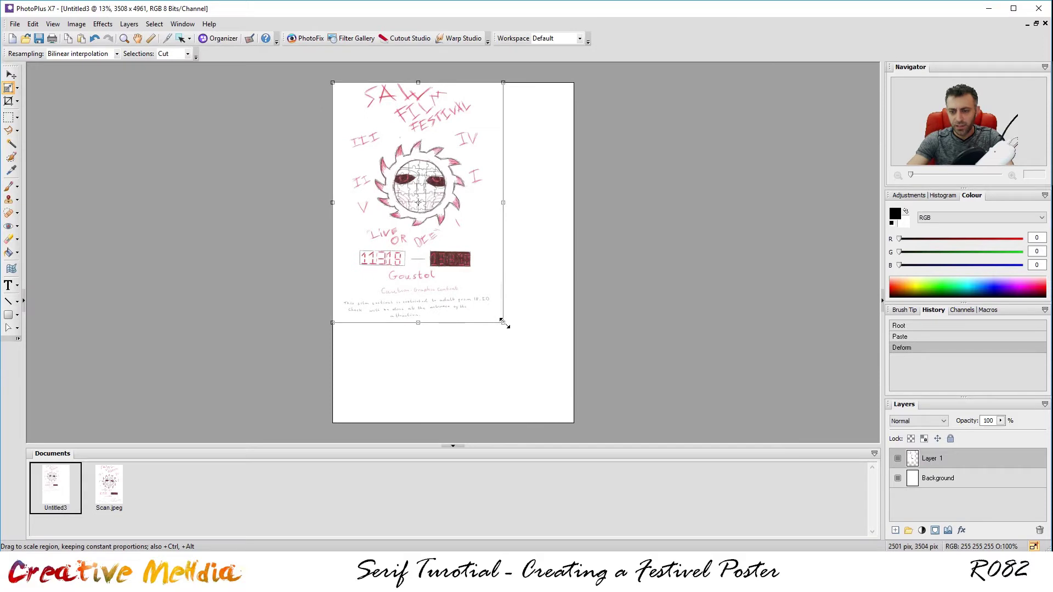
{"action": "left_click_drag", "start_coordinate": [503, 321], "coordinate": [576, 421]}
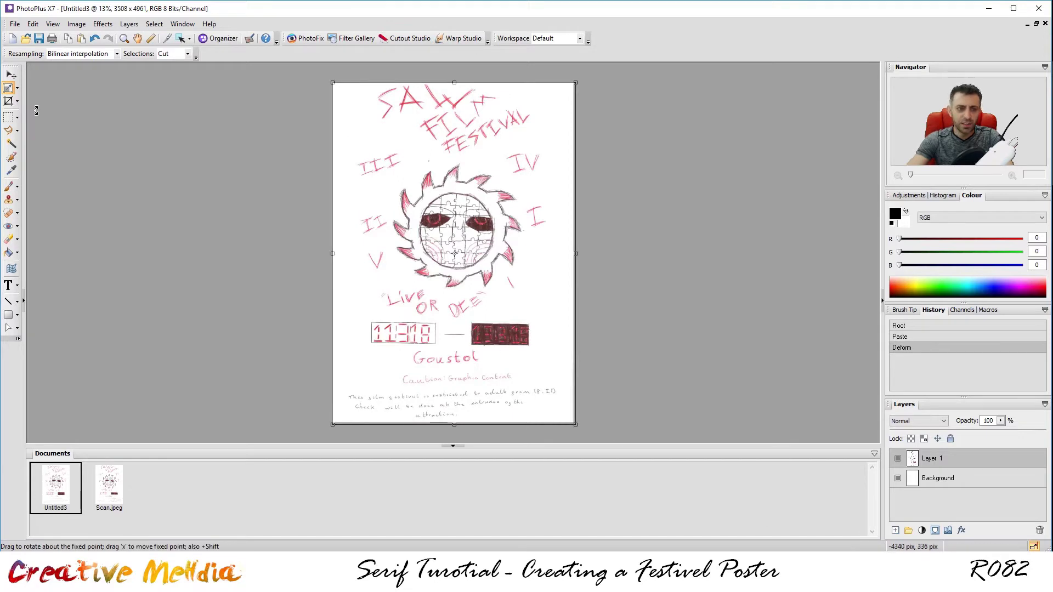
{"action": "left_click", "coordinate": [8, 118]}
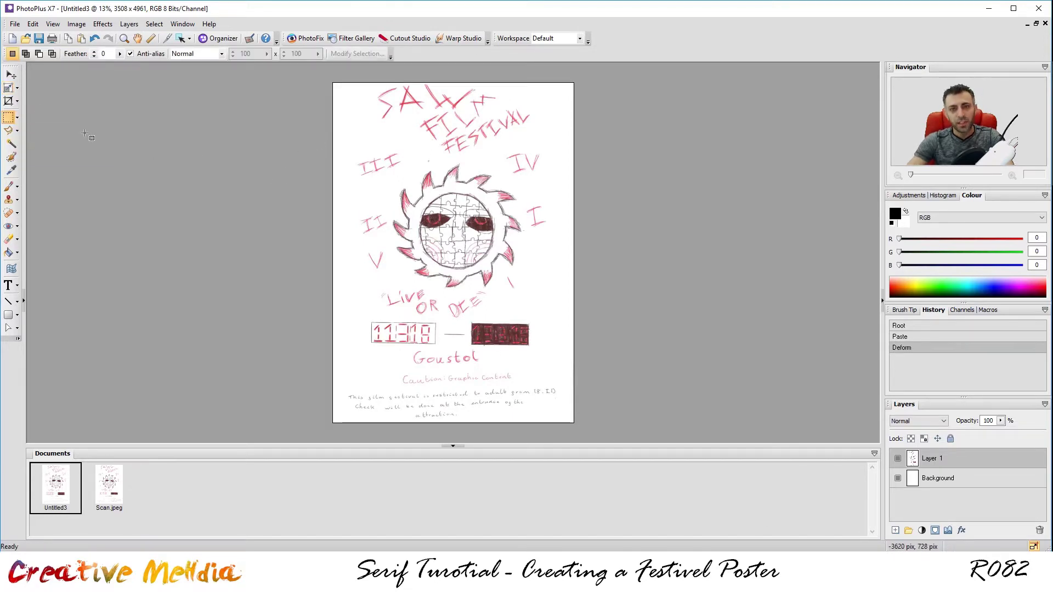
Step: Rename the pasted sketch layer as ref_image
{"action": "double_click", "coordinate": [938, 460]}
{"action": "type", "text": "re"}
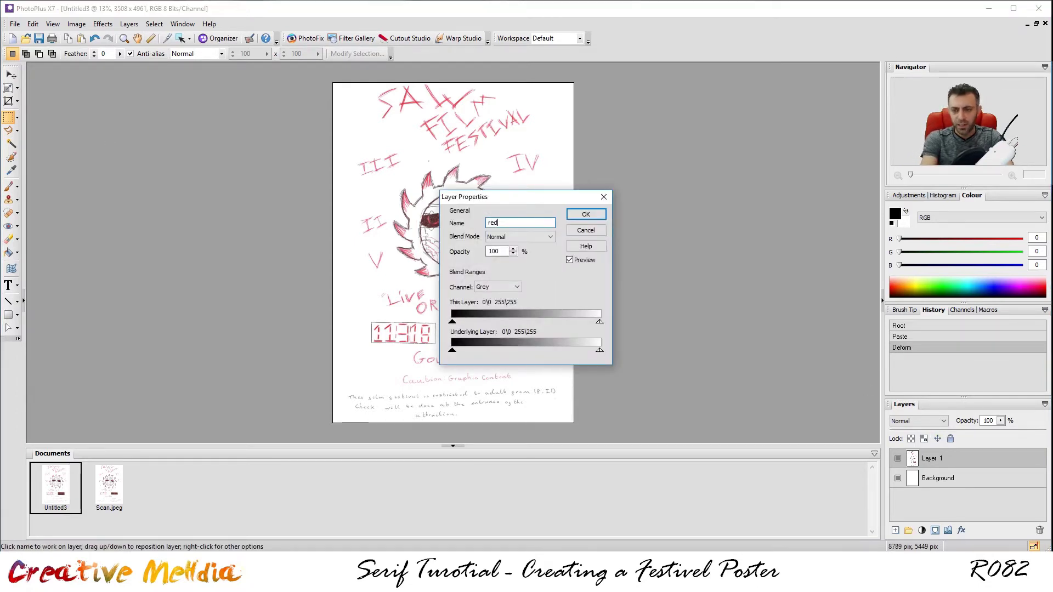
{"action": "type", "text": "f_image"}
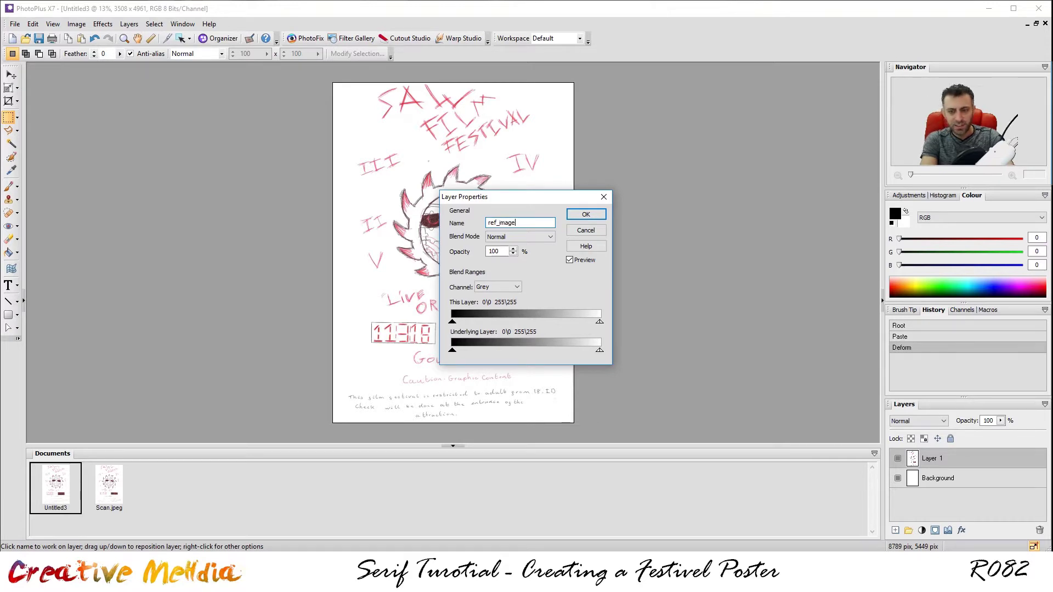
{"action": "key", "text": "Return"}
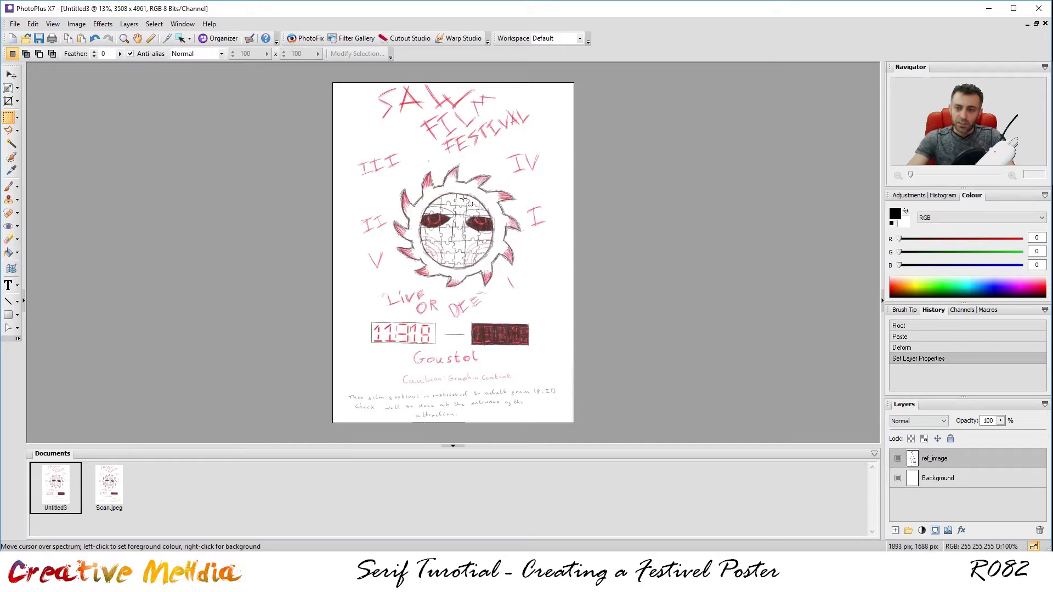
Step: Open the saw blade picture 1591304_2000x2000.jpg from the Demo4 folder
{"action": "scroll", "coordinate": [464, 199], "scroll_direction": "up", "scroll_amount": 2}
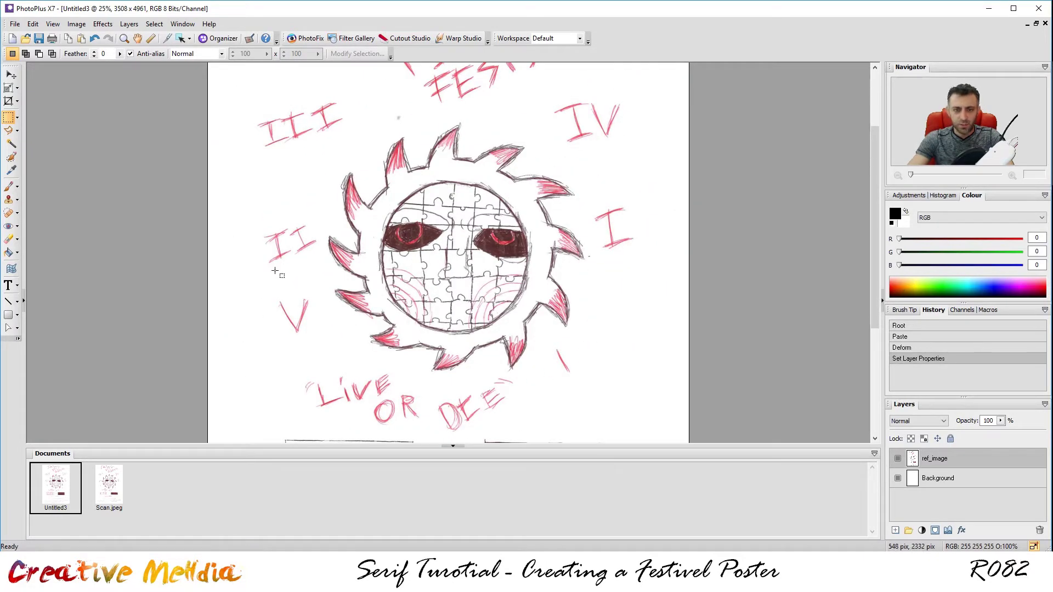
{"action": "left_click", "coordinate": [15, 24]}
{"action": "left_click", "coordinate": [32, 65]}
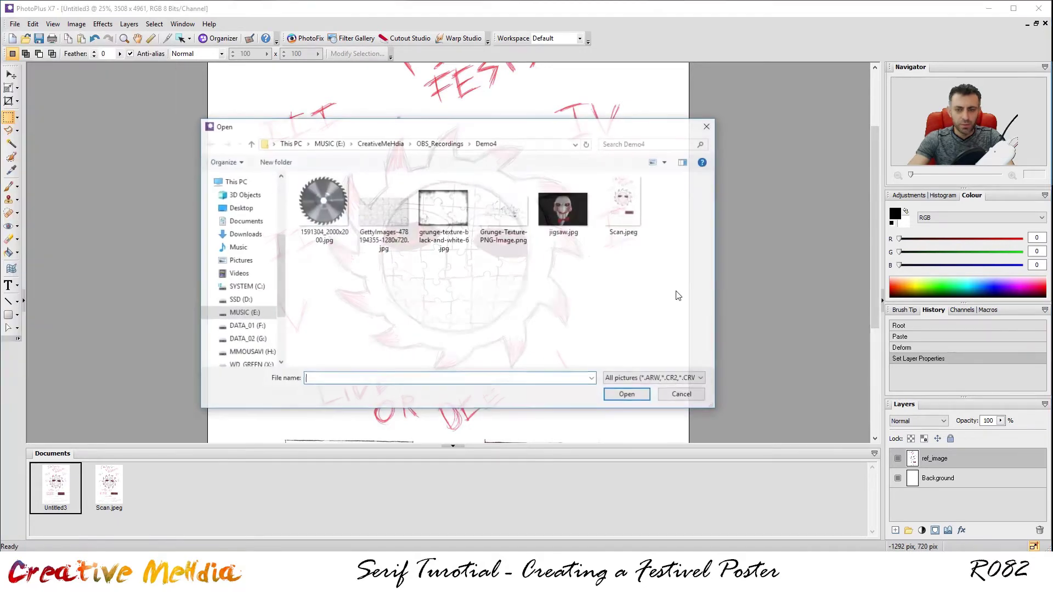
{"action": "left_click", "coordinate": [323, 204]}
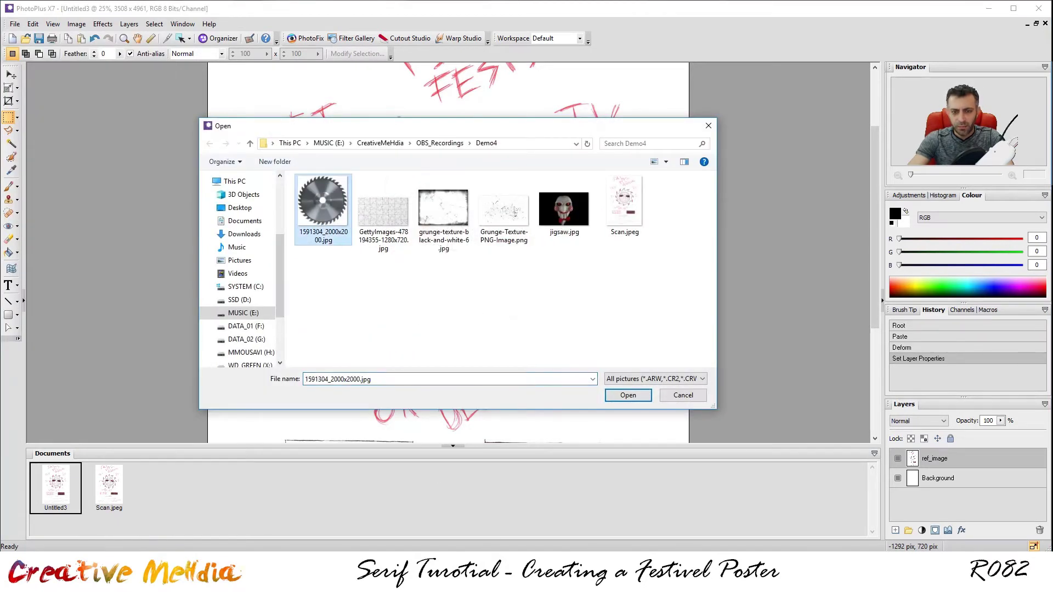
{"action": "double_click", "coordinate": [327, 216]}
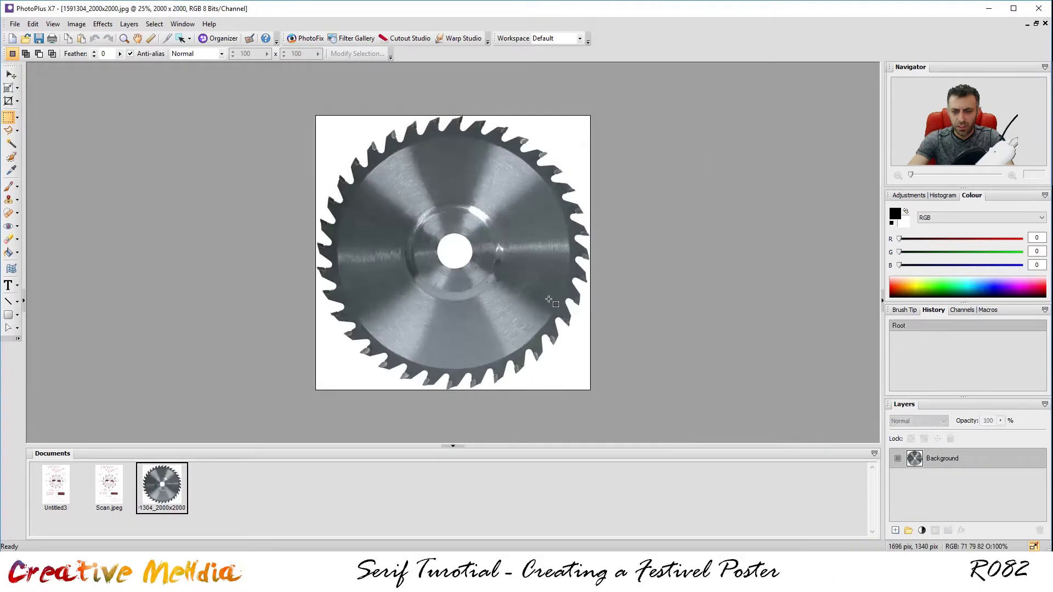
Step: Promote the saw blade picture's Background to a standard layer, keeping the default layer properties
{"action": "scroll", "coordinate": [480, 243], "scroll_direction": "up", "scroll_amount": 2}
{"action": "scroll", "coordinate": [481, 243], "scroll_direction": "down", "scroll_amount": 1}
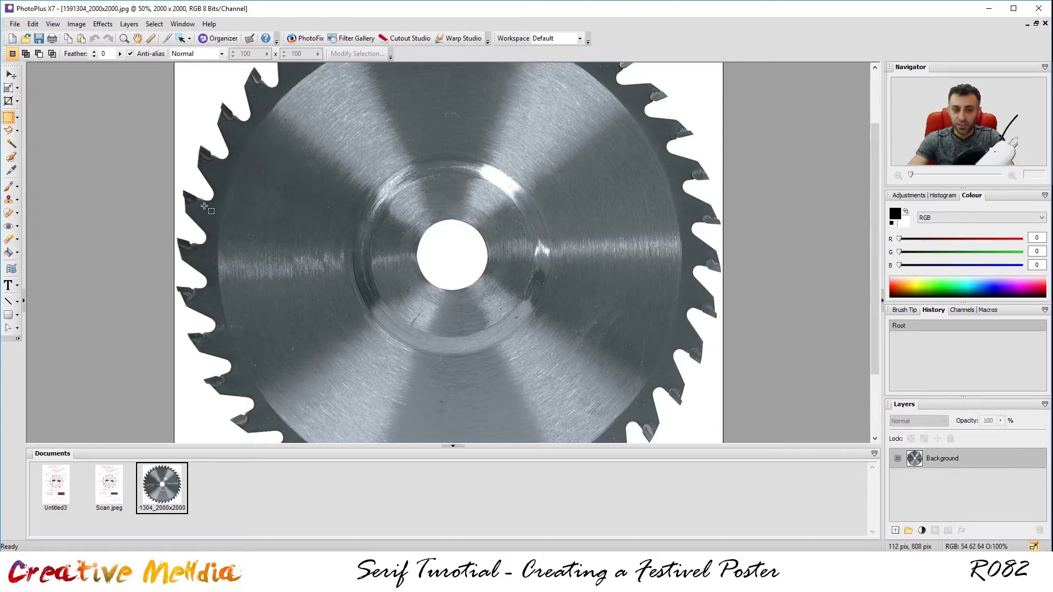
{"action": "scroll", "coordinate": [707, 231], "scroll_direction": "down", "scroll_amount": 1}
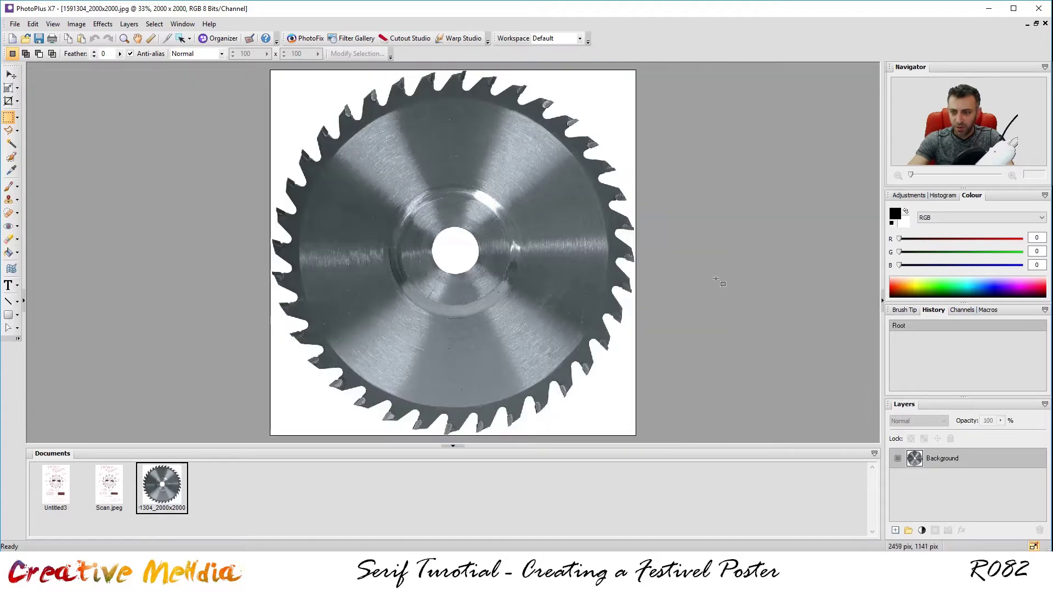
{"action": "double_click", "coordinate": [943, 459]}
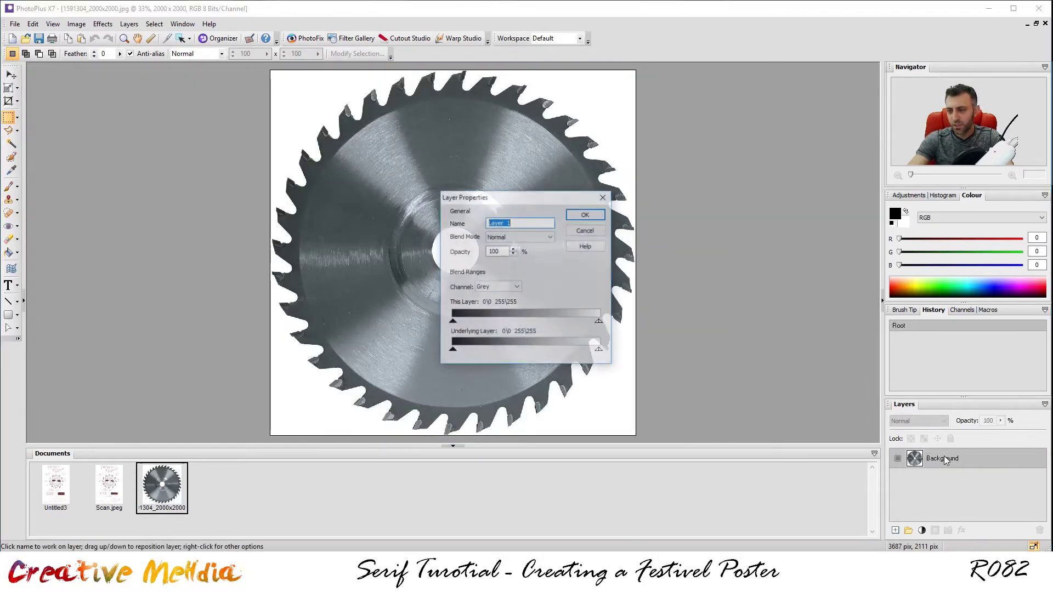
{"action": "left_click", "coordinate": [586, 215]}
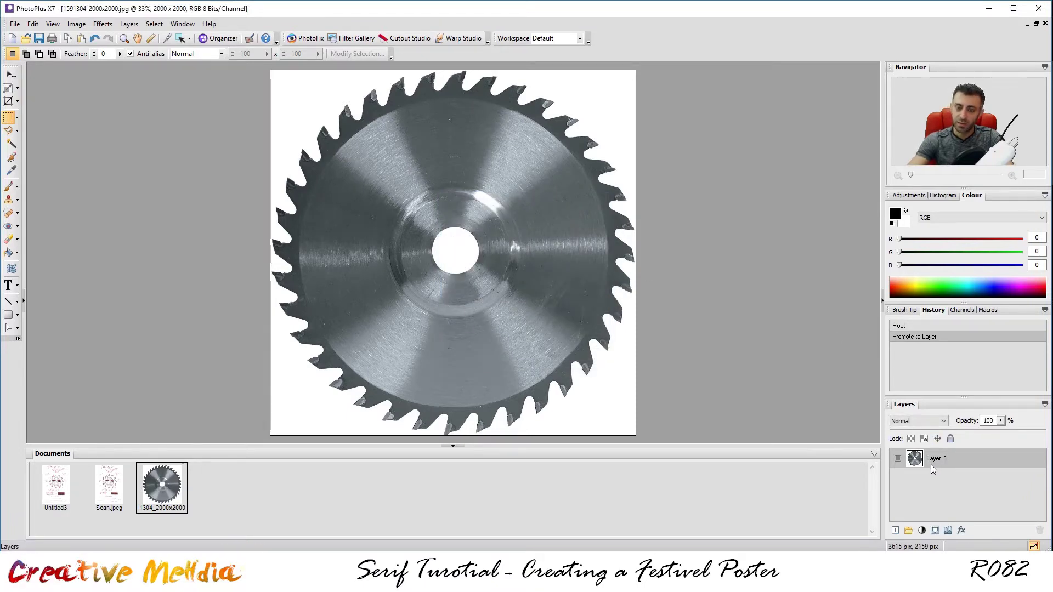
Step: Select the white area around the saw blade and in its centre hole by colour, delete it, and deselect
{"action": "left_click", "coordinate": [11, 144]}
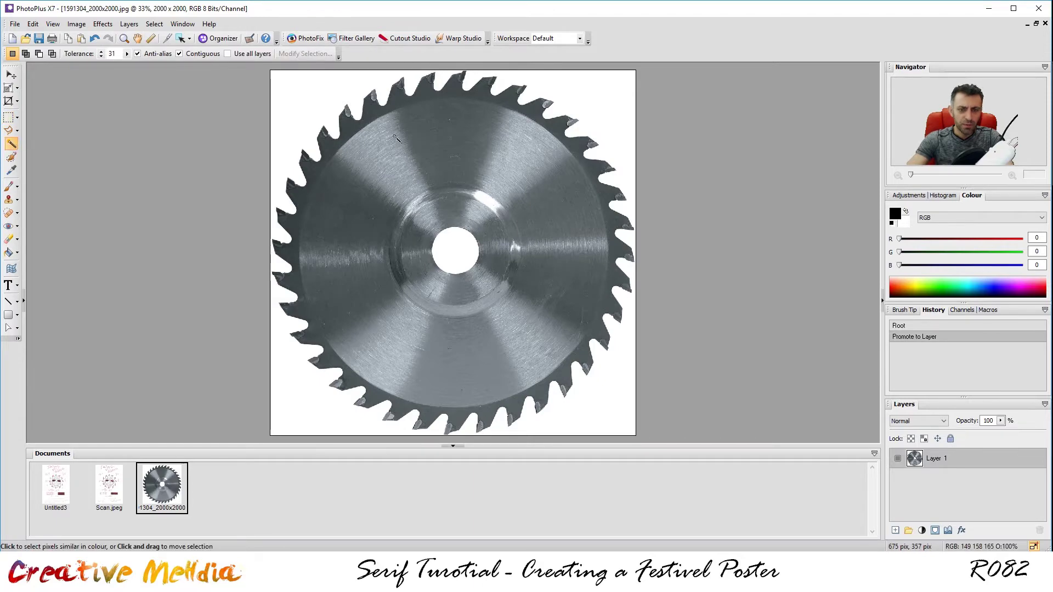
{"action": "left_click", "coordinate": [297, 103]}
{"action": "left_click", "coordinate": [454, 247]}
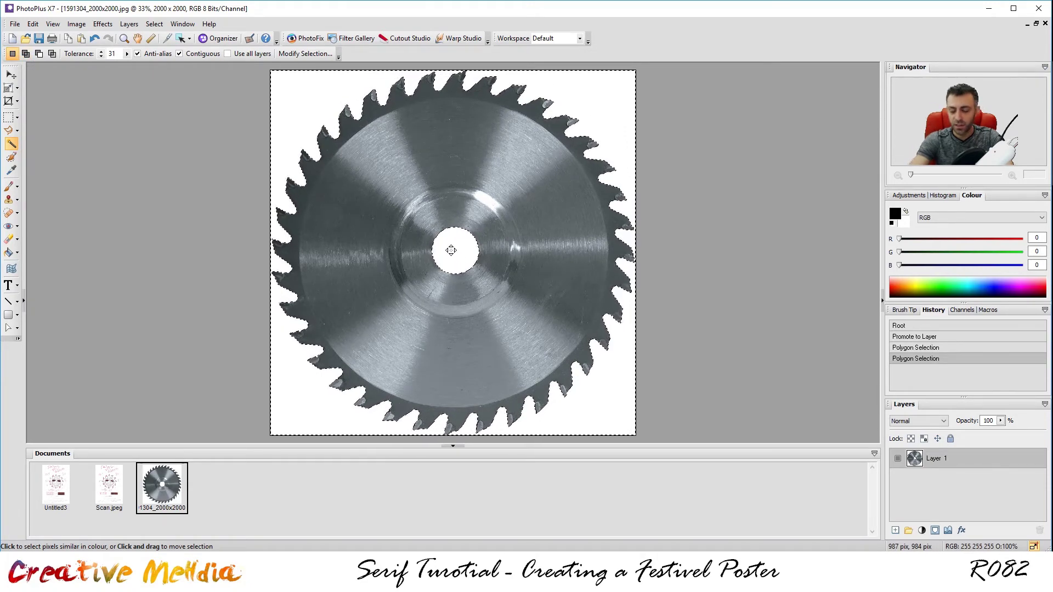
{"action": "key", "text": "Delete"}
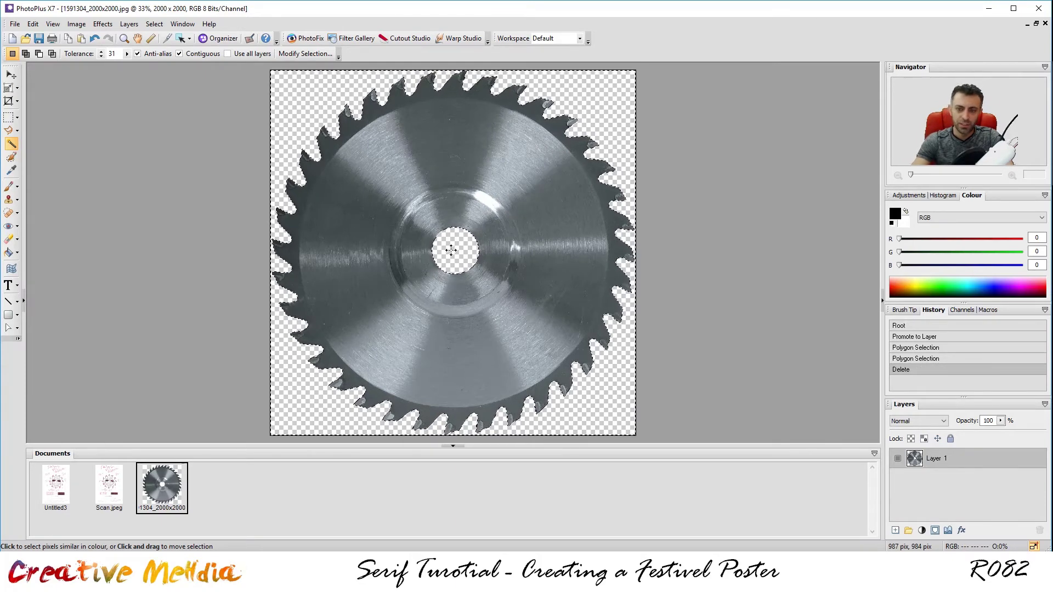
{"action": "key", "text": "ctrl+d"}
{"action": "scroll", "coordinate": [461, 250], "scroll_direction": "up", "scroll_amount": 3}
{"action": "scroll", "coordinate": [470, 251], "scroll_direction": "down", "scroll_amount": 3}
Step: Copy the entire cut-out saw blade and paste it into the poster document above the ref_image layer
{"action": "key", "text": "ctrl+a"}
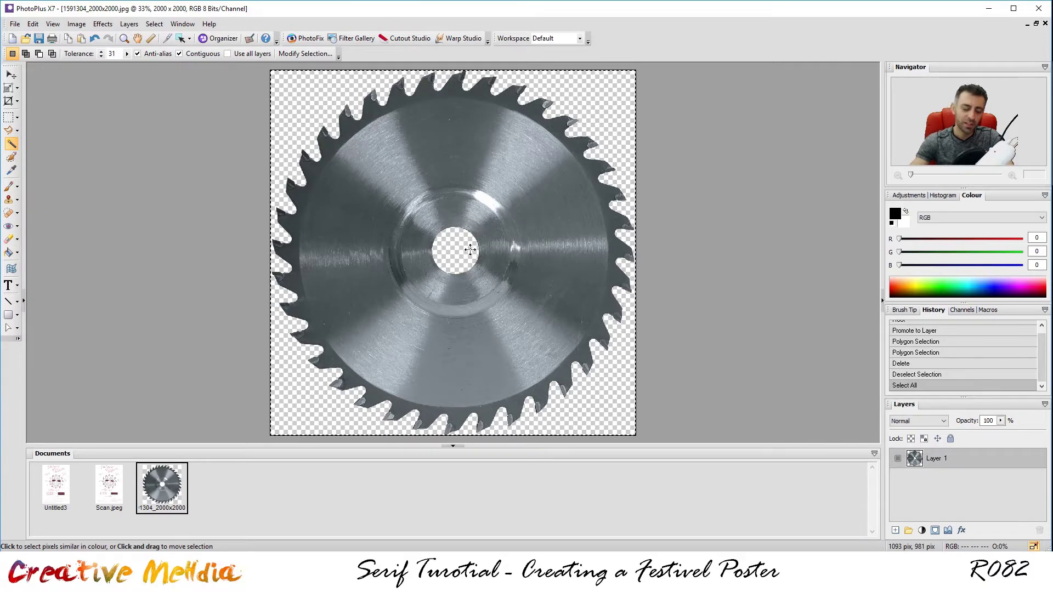
{"action": "left_click", "coordinate": [55, 484]}
{"action": "scroll", "coordinate": [517, 250], "scroll_direction": "up", "scroll_amount": 1}
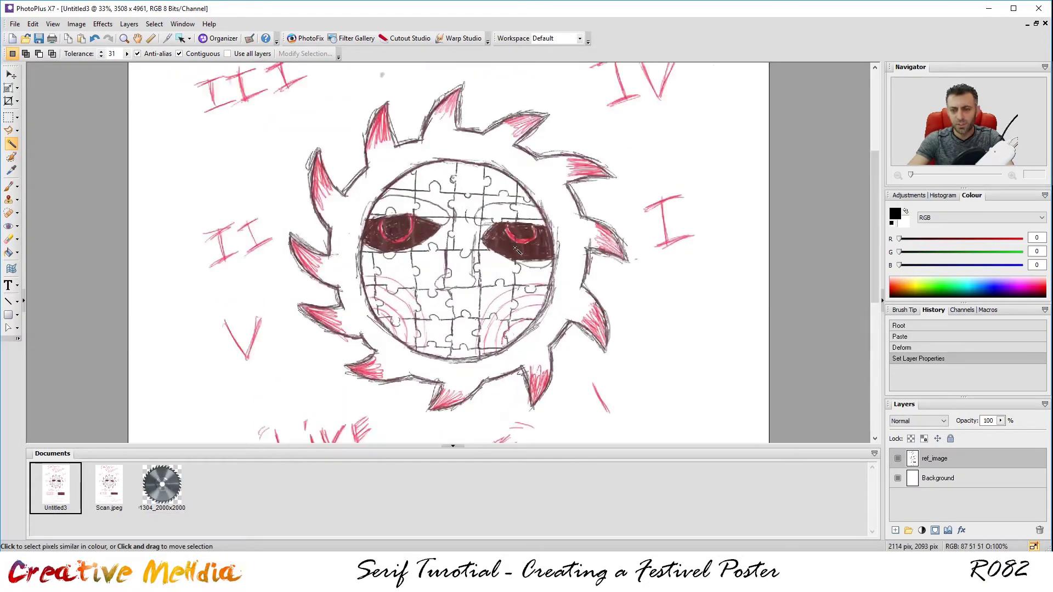
{"action": "key", "text": "ctrl+v"}
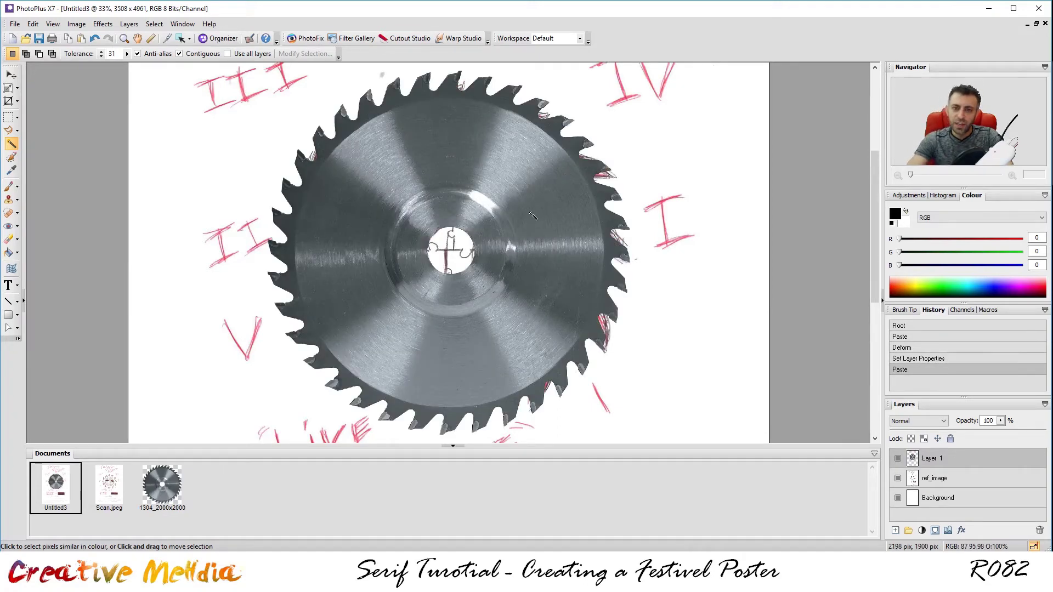
Step: Rename the pasted saw blade layer as jigsaw
{"action": "scroll", "coordinate": [532, 219], "scroll_direction": "down", "scroll_amount": 2}
{"action": "scroll", "coordinate": [531, 220], "scroll_direction": "up", "scroll_amount": 1}
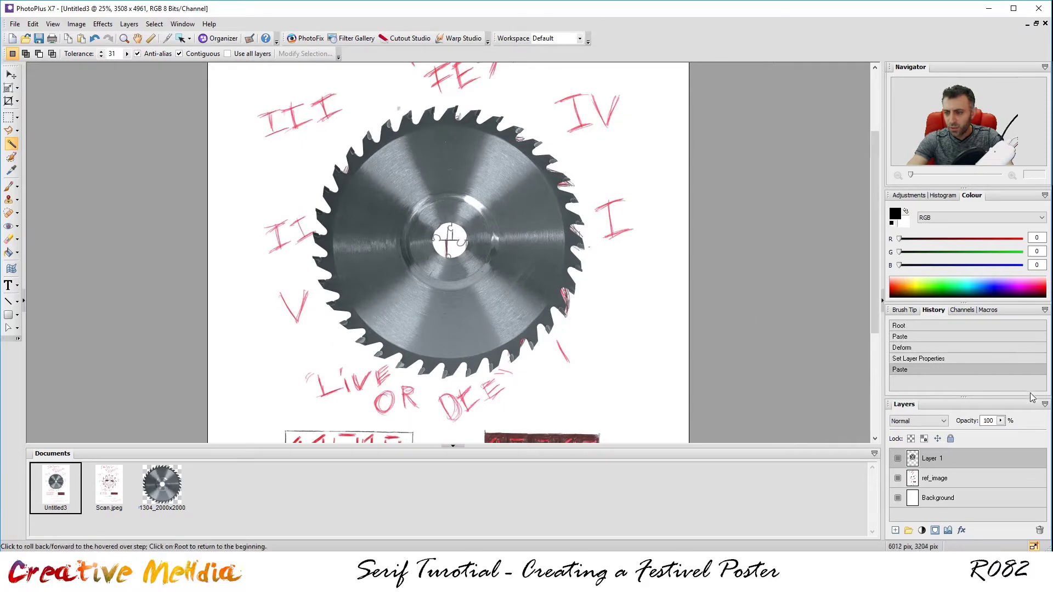
{"action": "double_click", "coordinate": [930, 458]}
{"action": "type", "text": "saw"}
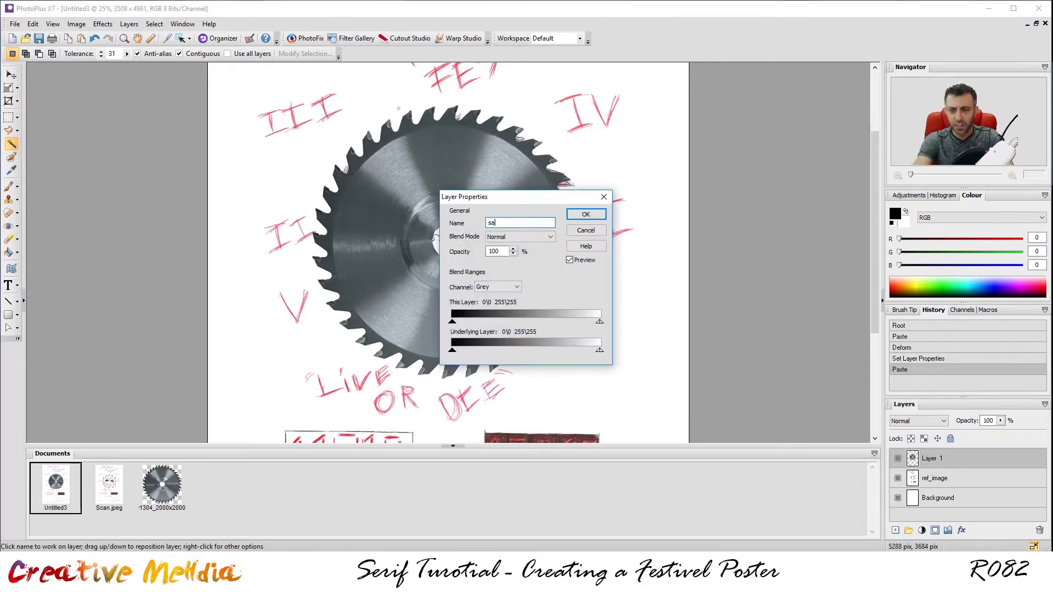
{"action": "key", "text": "BackSpace"}
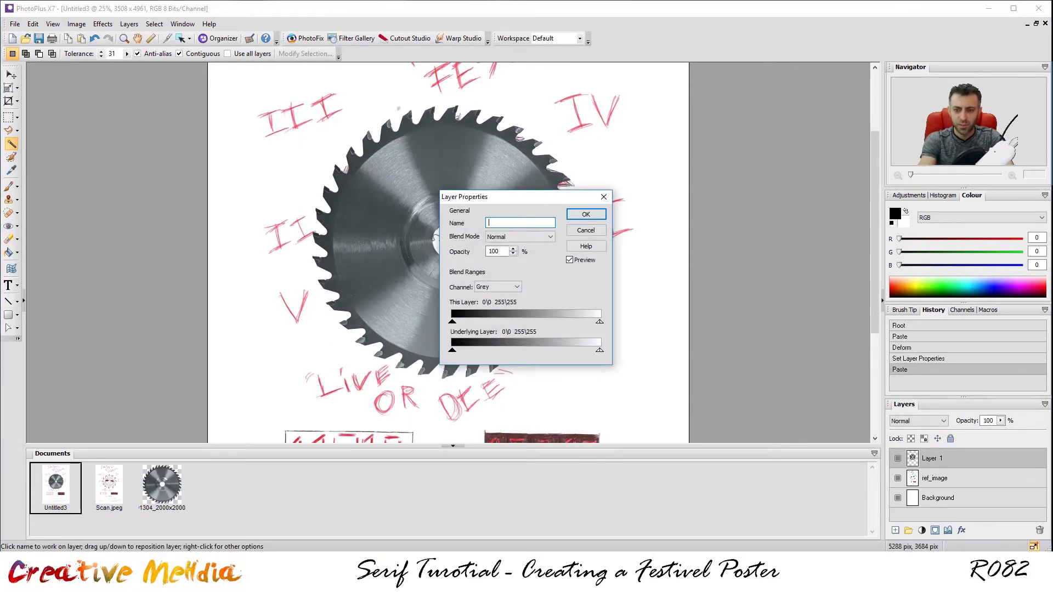
{"action": "type", "text": "jigsaw"}
{"action": "key", "text": "Return"}
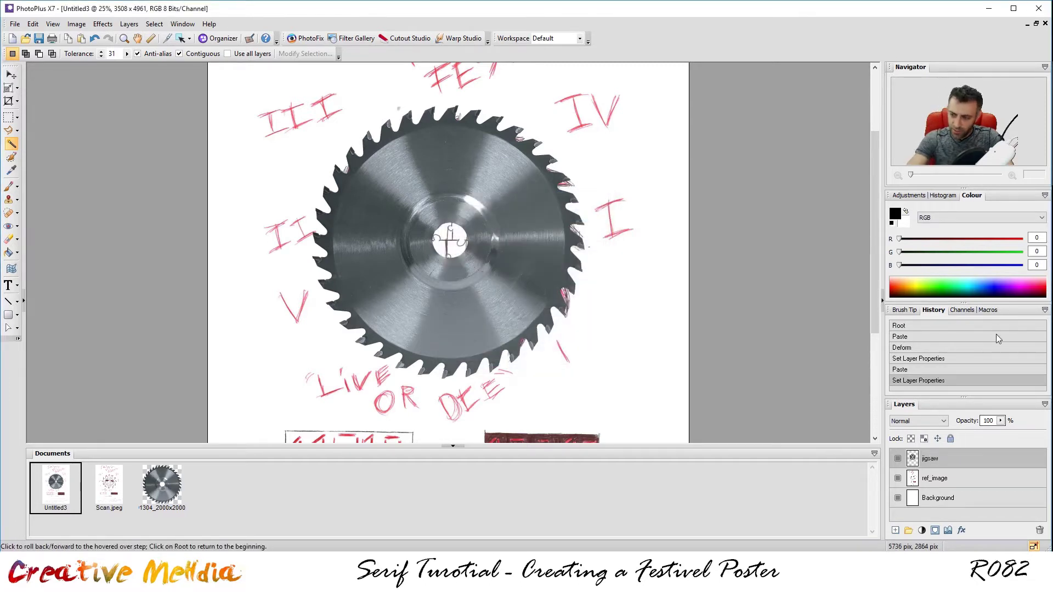
Step: Set the jigsaw layer's opacity to 60% and move and slightly shrink the saw blade to fit the sketched blade
{"action": "left_click", "coordinate": [991, 421]}
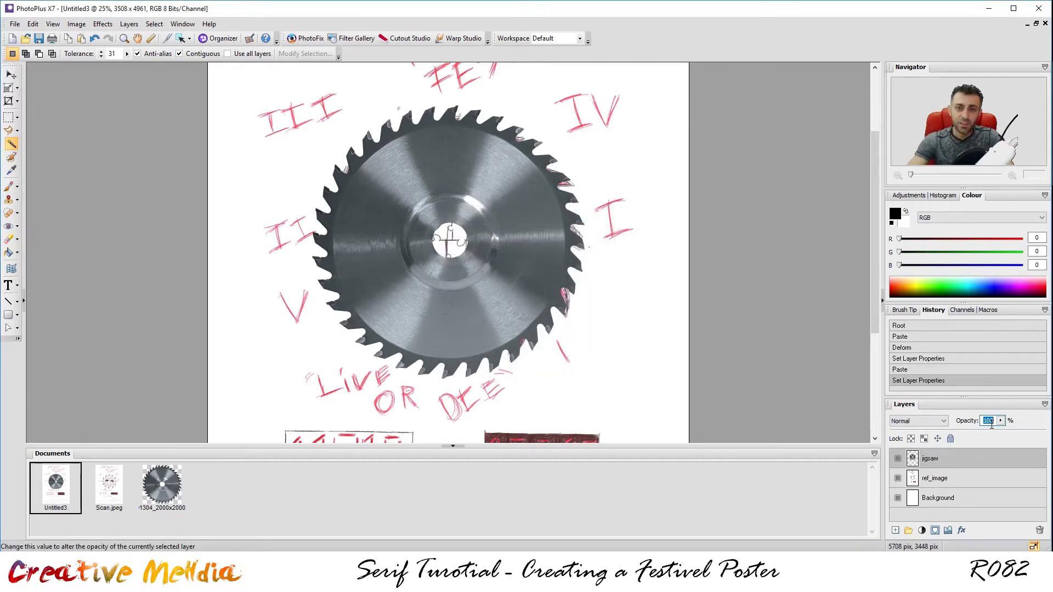
{"action": "type", "text": "50"}
{"action": "key", "text": "Return"}
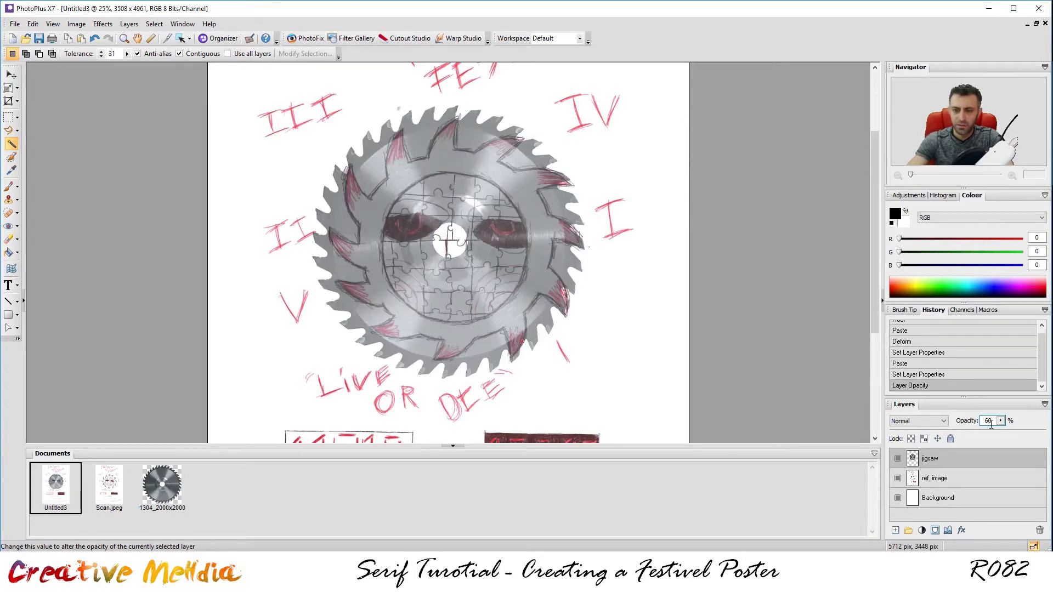
{"action": "left_click", "coordinate": [8, 87]}
{"action": "left_click_drag", "start_coordinate": [607, 237], "coordinate": [470, 238]}
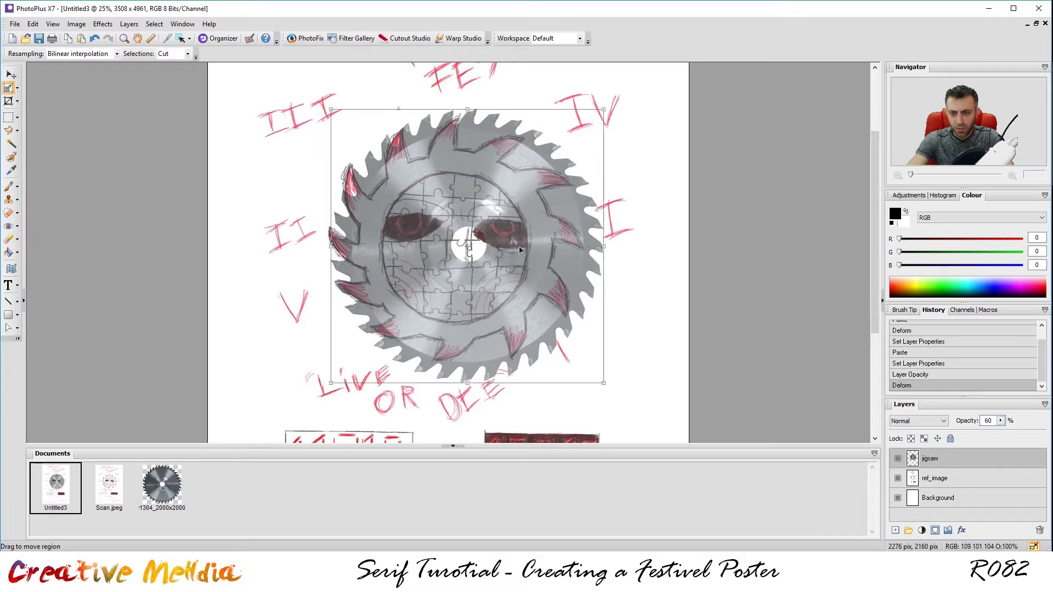
{"action": "double_click", "coordinate": [507, 249]}
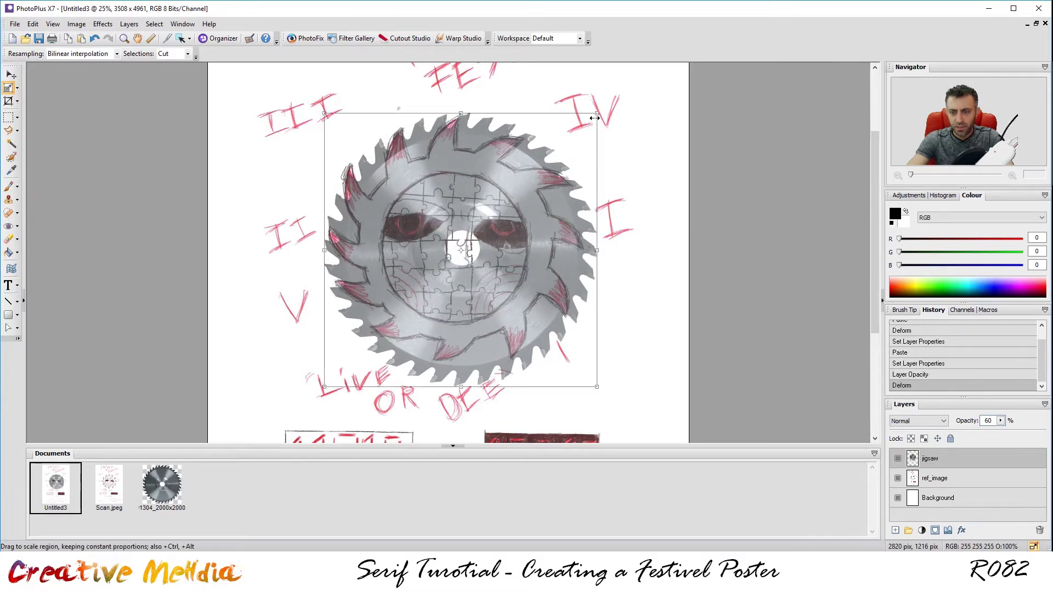
{"action": "left_click_drag", "start_coordinate": [597, 112], "coordinate": [591, 114]}
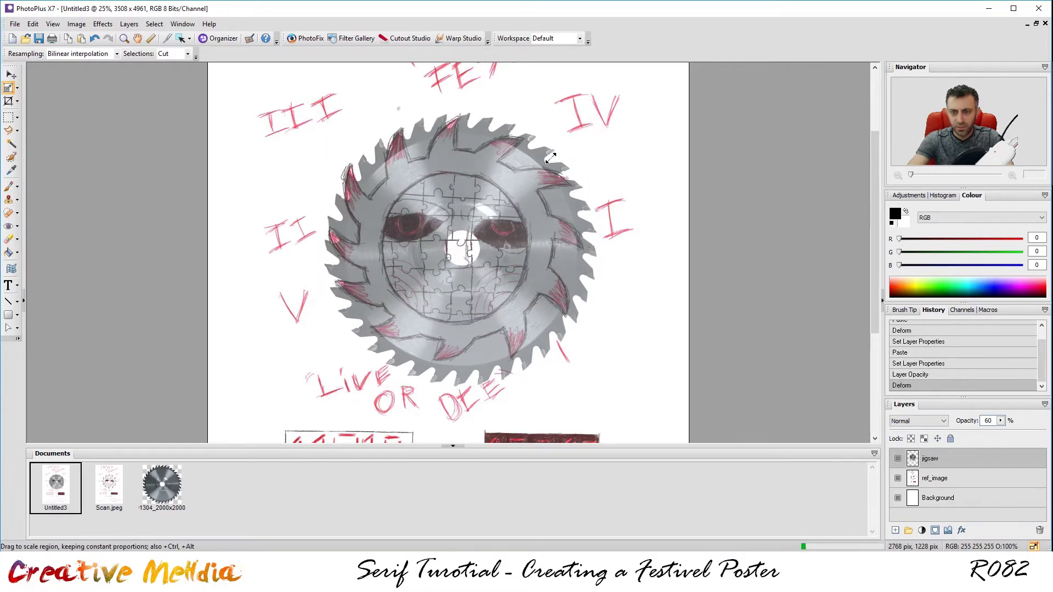
{"action": "left_click_drag", "start_coordinate": [531, 189], "coordinate": [534, 180]}
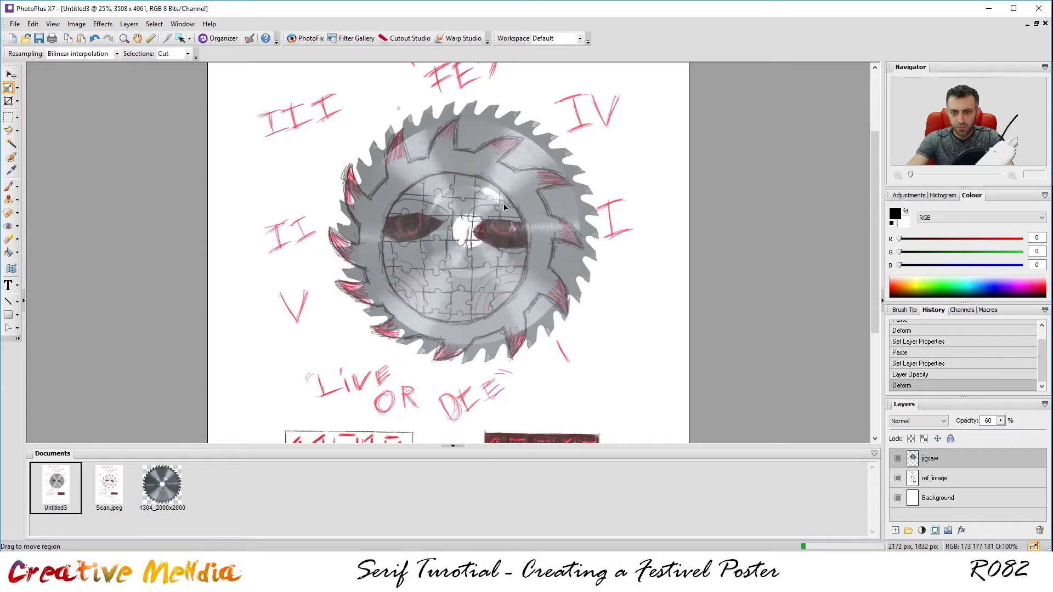
{"action": "double_click", "coordinate": [503, 213]}
{"action": "left_click_drag", "start_coordinate": [500, 214], "coordinate": [496, 216]}
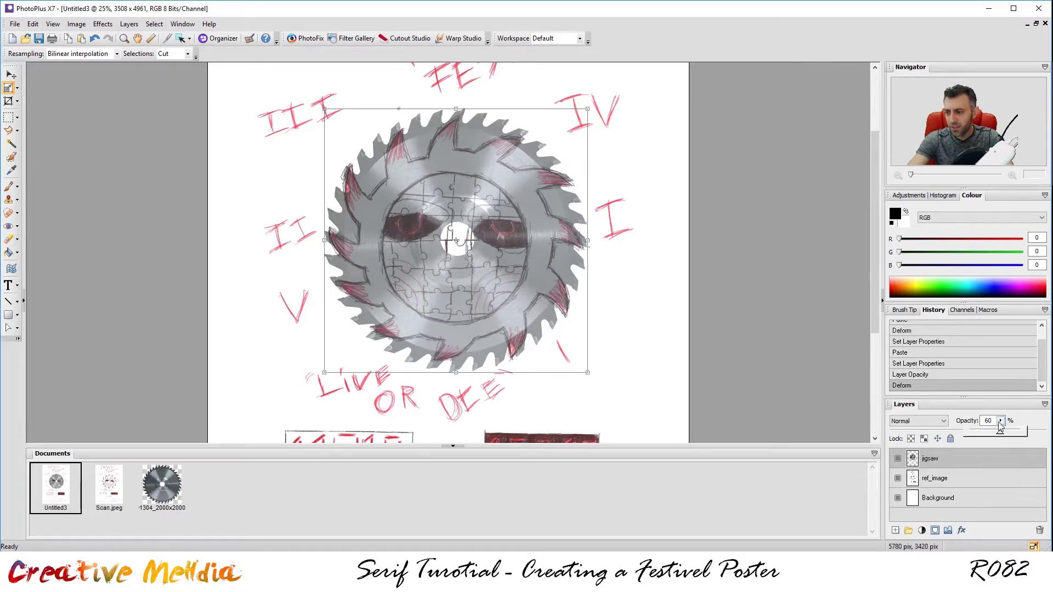
Step: Set the jigsaw layer's opacity back to 100% and deselect
{"action": "left_click_drag", "start_coordinate": [1001, 420], "coordinate": [1048, 420]}
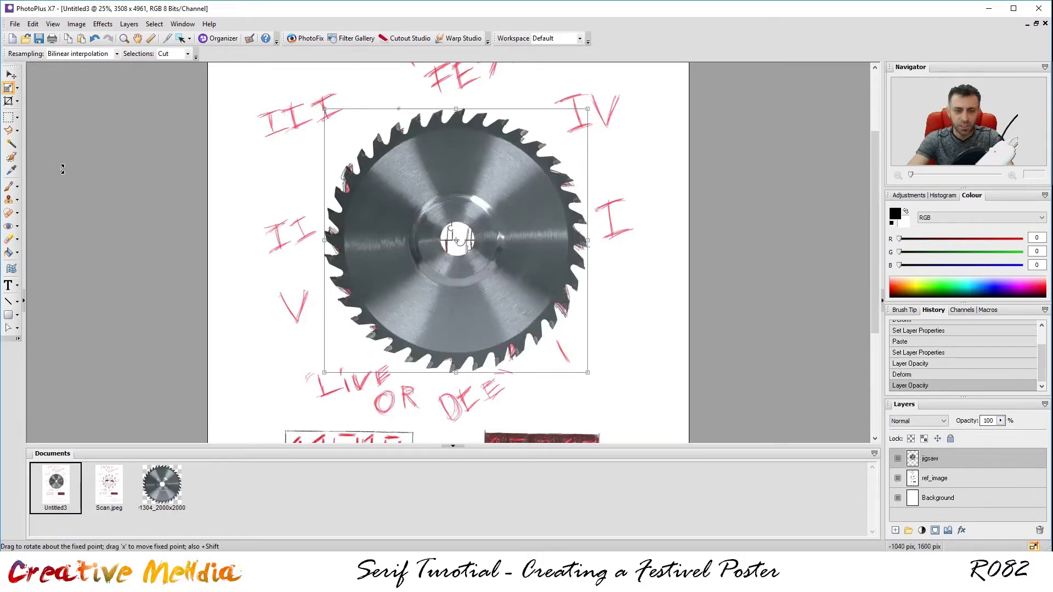
{"action": "left_click", "coordinate": [8, 116]}
{"action": "left_click", "coordinate": [625, 288]}
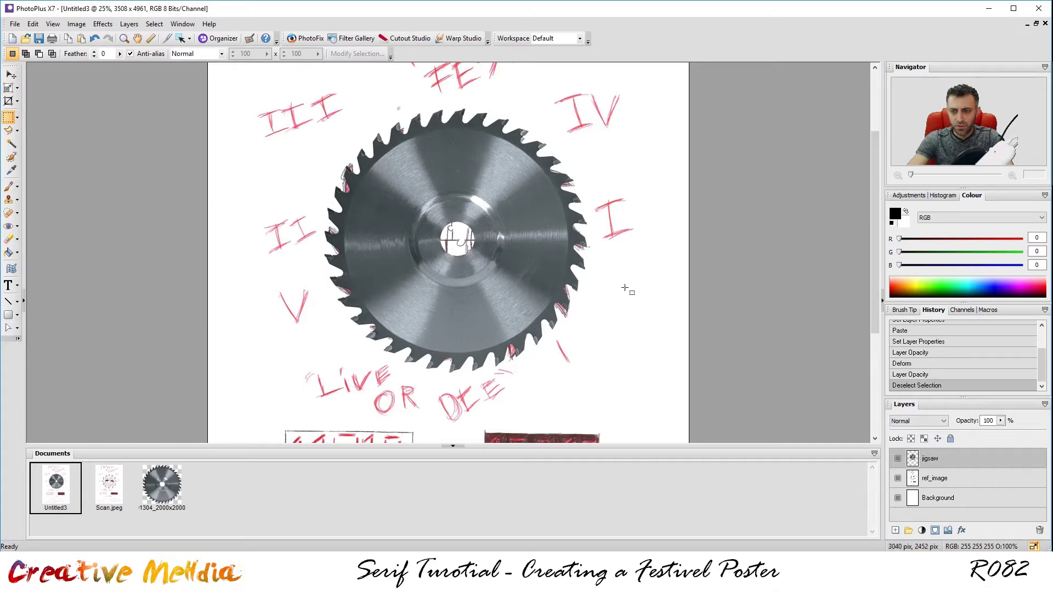
{"action": "left_click", "coordinate": [647, 307]}
{"action": "scroll", "coordinate": [488, 240], "scroll_direction": "up", "scroll_amount": 2}
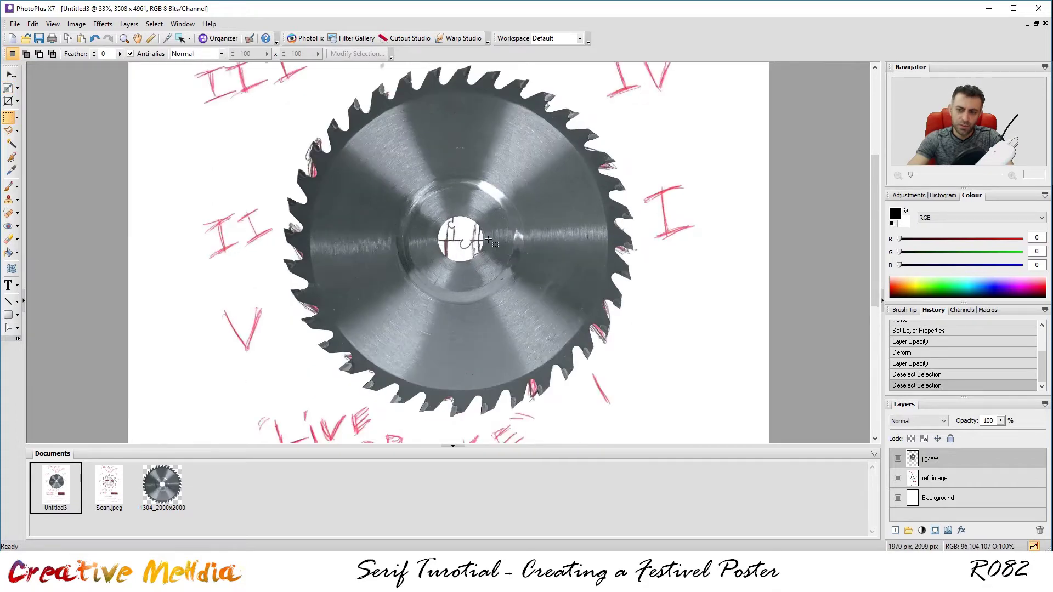
{"action": "scroll", "coordinate": [488, 239], "scroll_direction": "down", "scroll_amount": 3}
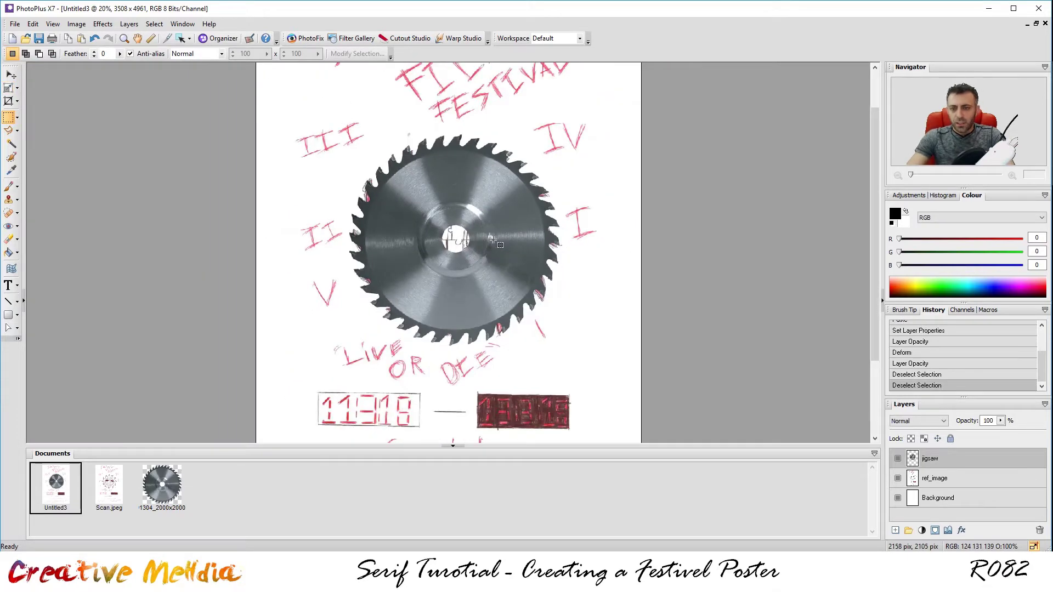
{"action": "scroll", "coordinate": [494, 240], "scroll_direction": "up", "scroll_amount": 3}
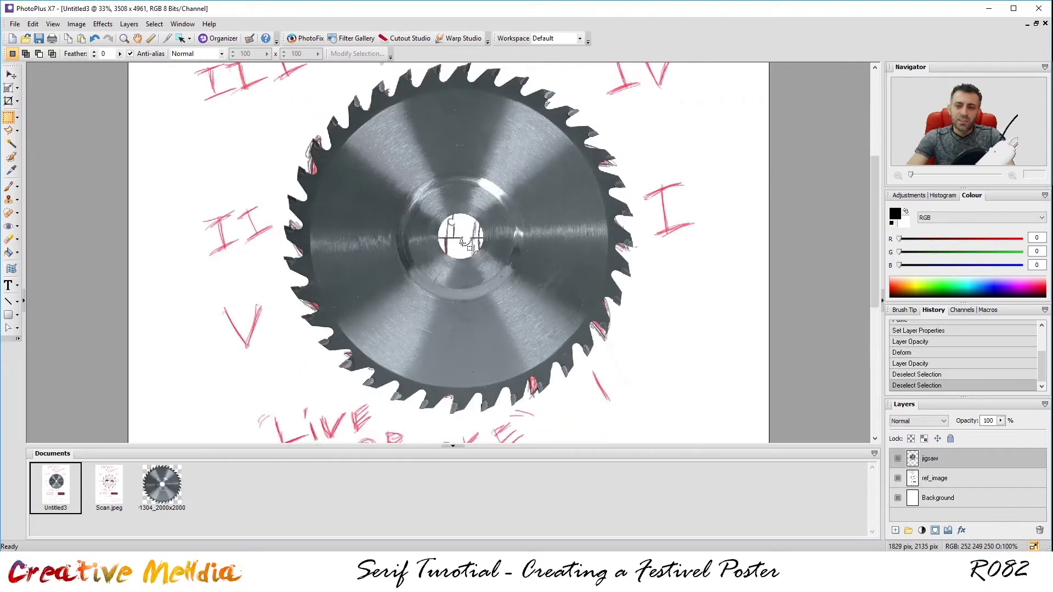
{"action": "scroll", "coordinate": [408, 207], "scroll_direction": "down", "scroll_amount": 1}
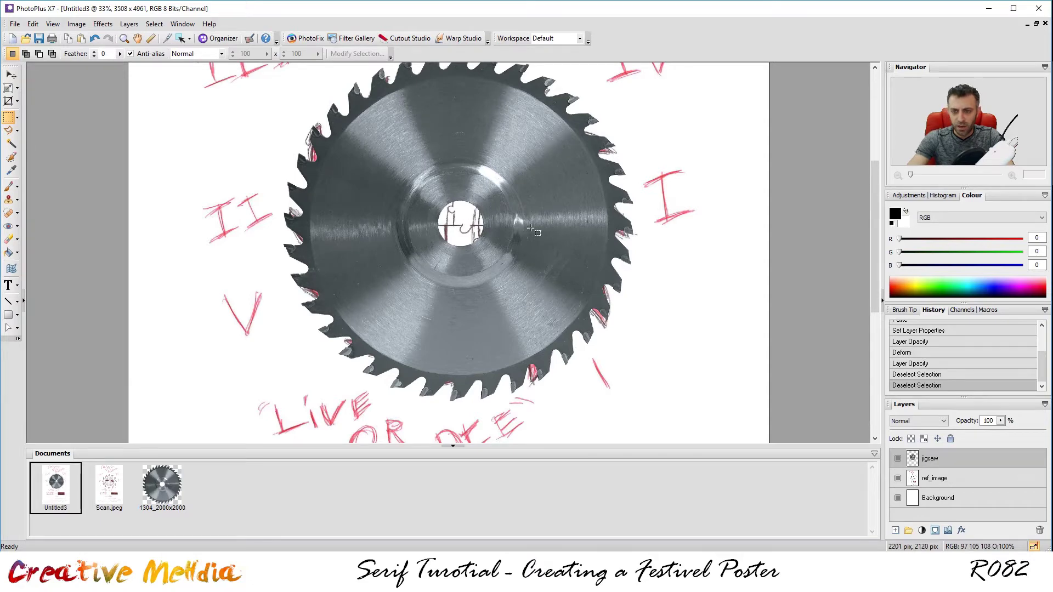
{"action": "scroll", "coordinate": [523, 215], "scroll_direction": "down", "scroll_amount": 1}
{"action": "scroll", "coordinate": [524, 220], "scroll_direction": "up", "scroll_amount": 1}
{"action": "left_click_drag", "start_coordinate": [874, 227], "coordinate": [880, 208]}
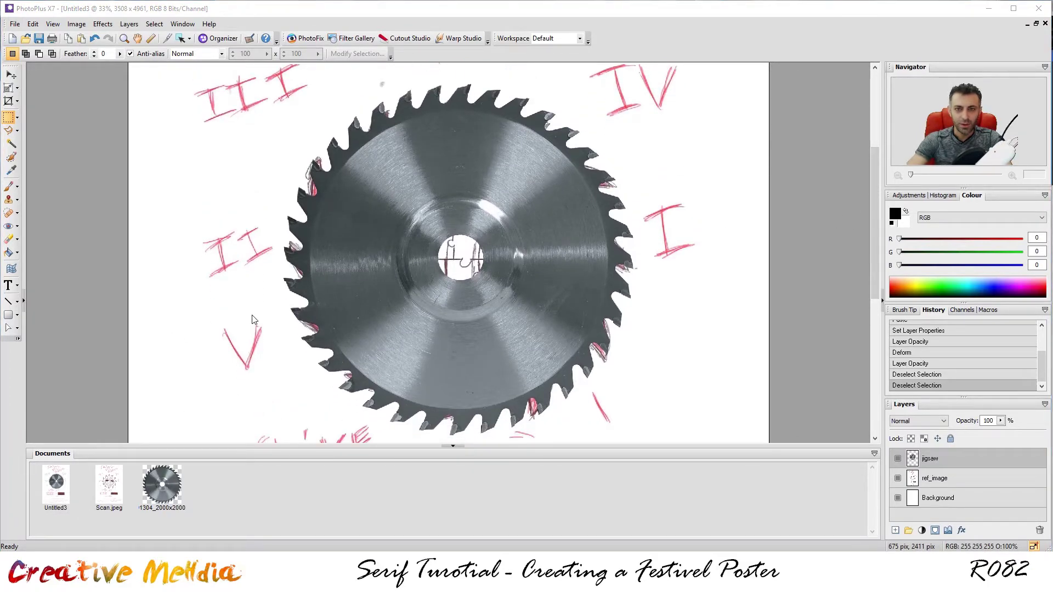
Step: Open 580b585b2edbce24c47b294c.png, blood_PNG6147.png, blood_PNG6159.png and blood_PNG6161.png together from the Demo4 folder
{"action": "left_click", "coordinate": [13, 24]}
{"action": "left_click", "coordinate": [28, 36]}
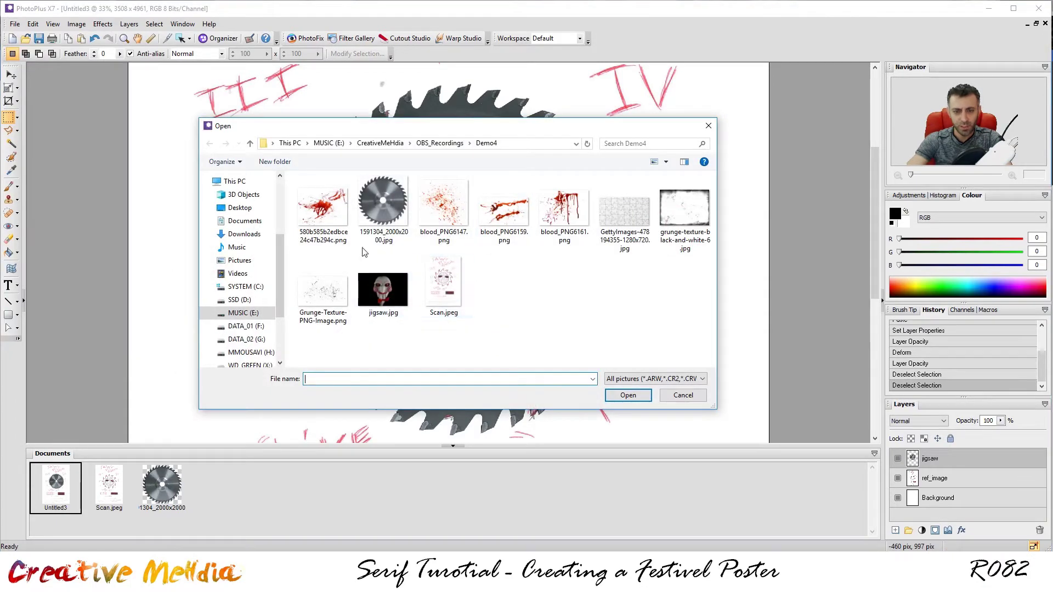
{"action": "left_click", "coordinate": [328, 210]}
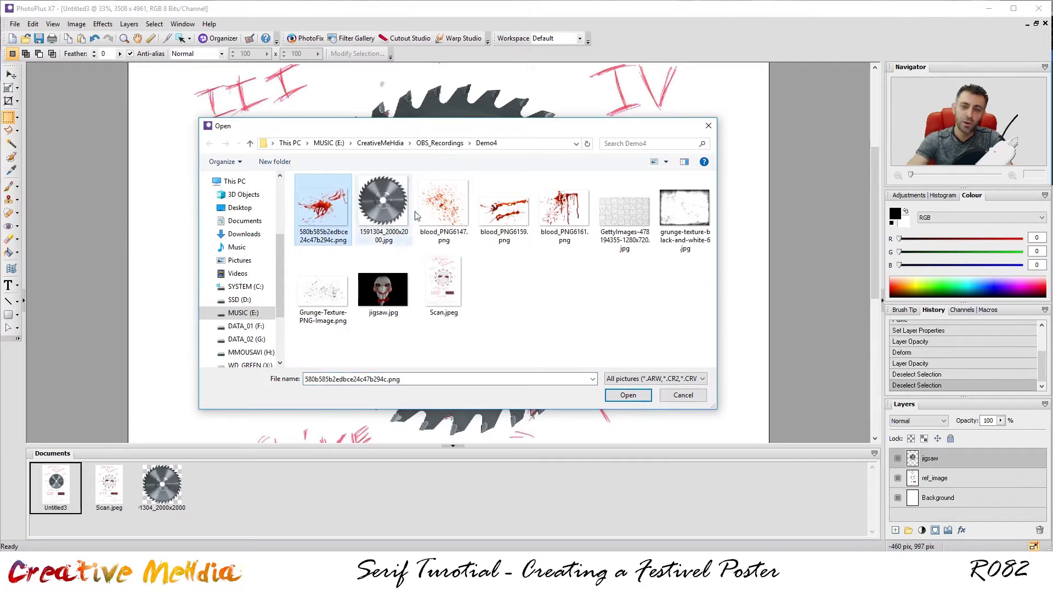
{"action": "left_click", "coordinate": [457, 213], "text": "ctrl"}
{"action": "left_click", "coordinate": [504, 211], "text": "ctrl"}
{"action": "left_click", "coordinate": [564, 211], "text": "ctrl"}
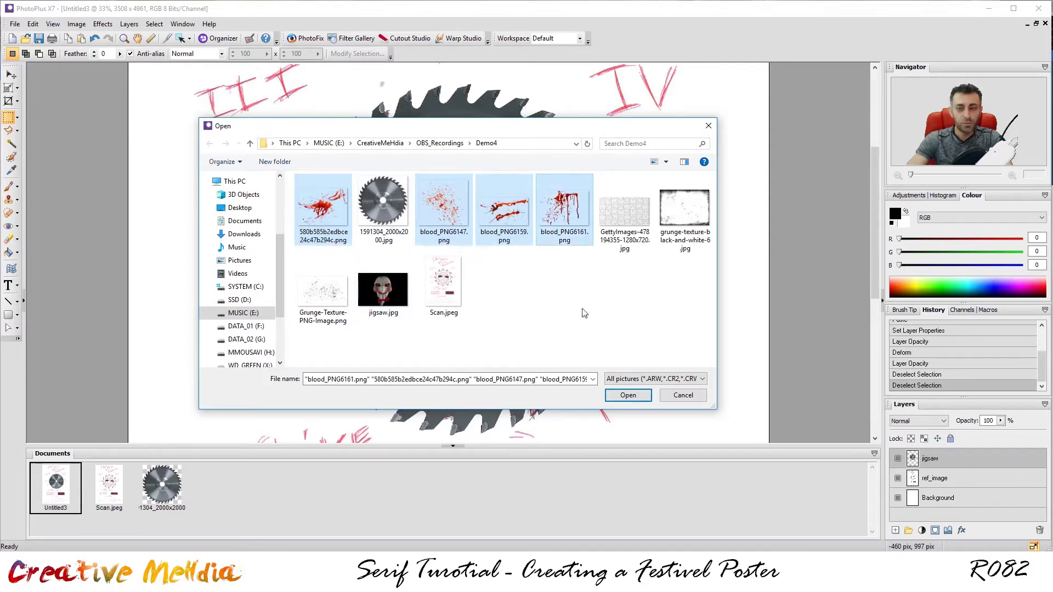
{"action": "left_click", "coordinate": [628, 395]}
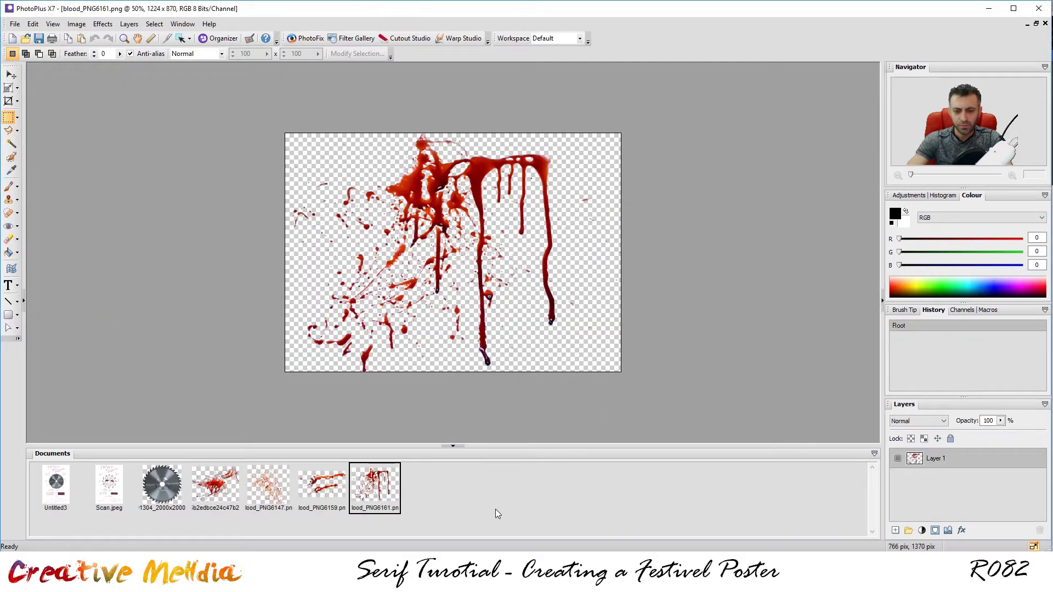
Step: Compare the edges and cut-out quality of the opened blood splatter pictures up close
{"action": "left_click", "coordinate": [301, 510]}
{"action": "left_click", "coordinate": [269, 487]}
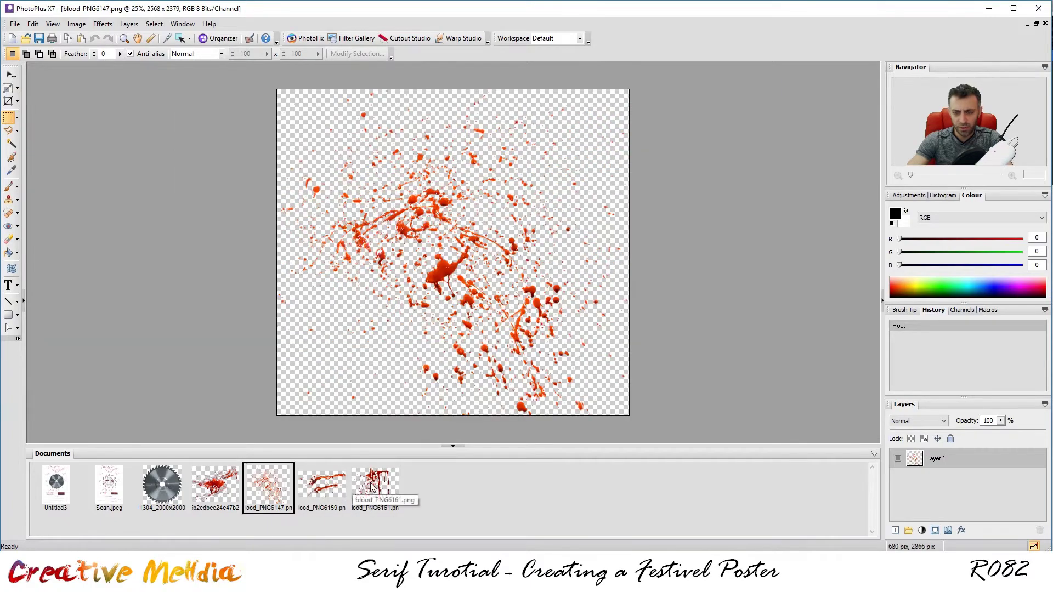
{"action": "left_click", "coordinate": [232, 488]}
{"action": "left_click", "coordinate": [284, 488]}
{"action": "left_click", "coordinate": [216, 487]}
{"action": "scroll", "coordinate": [585, 226], "scroll_direction": "up", "scroll_amount": 4}
{"action": "scroll", "coordinate": [571, 251], "scroll_direction": "down", "scroll_amount": 4}
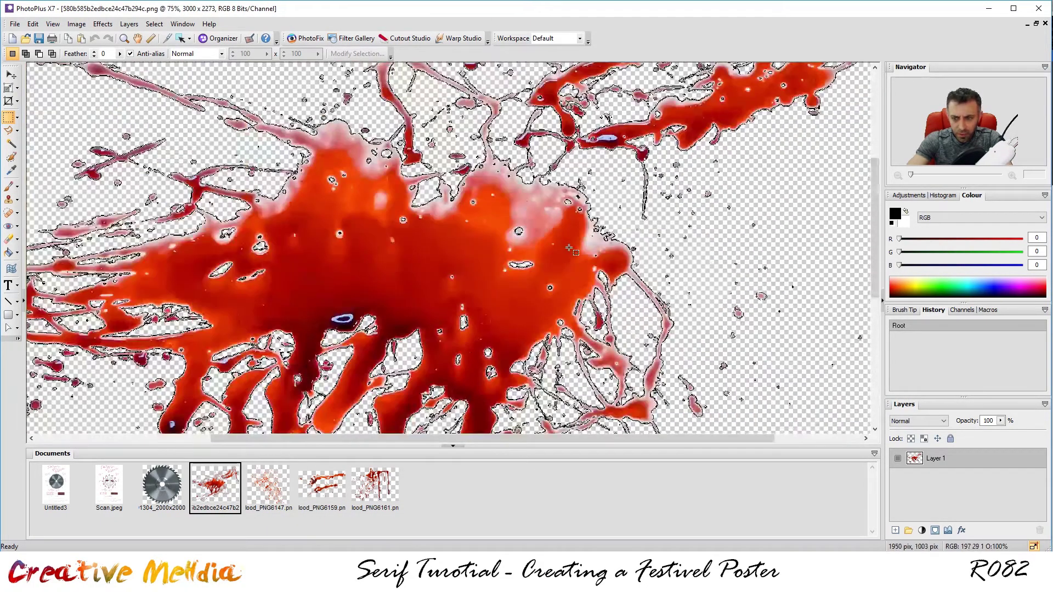
{"action": "left_click", "coordinate": [269, 487]}
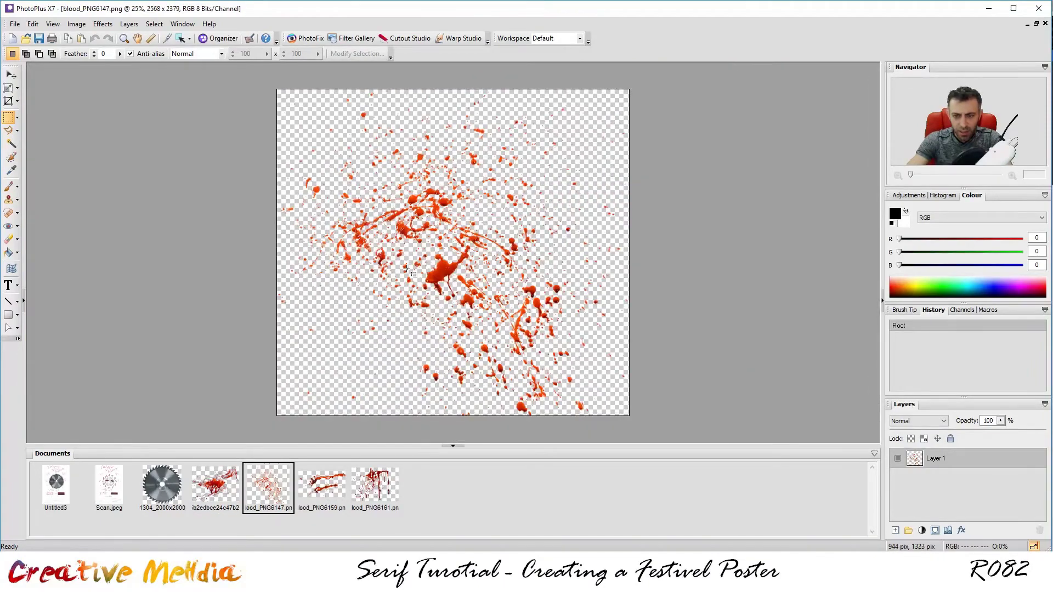
{"action": "scroll", "coordinate": [407, 268], "scroll_direction": "up", "scroll_amount": 3}
{"action": "scroll", "coordinate": [408, 268], "scroll_direction": "up", "scroll_amount": 3}
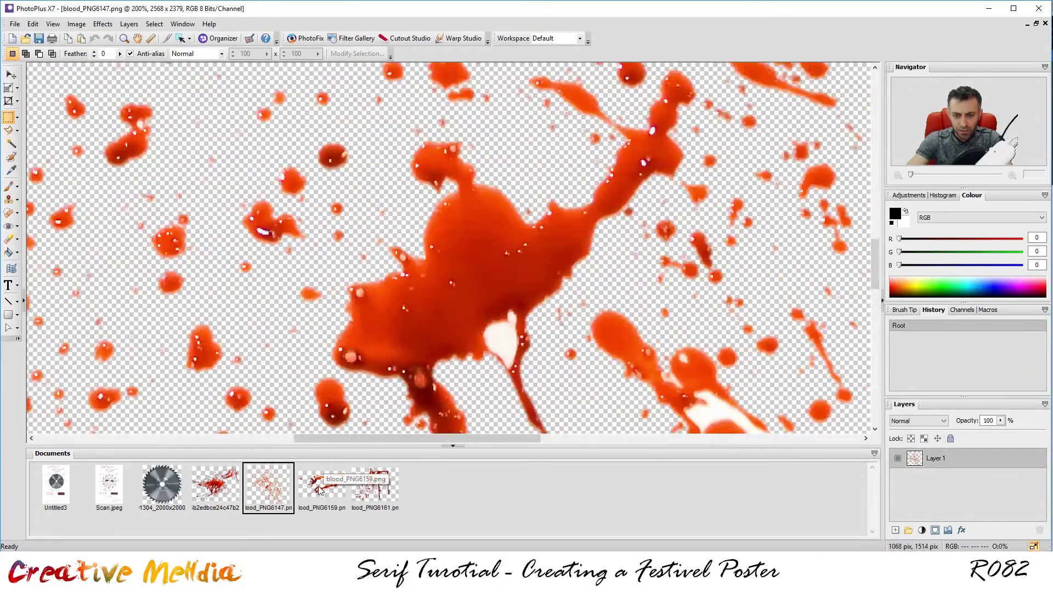
{"action": "left_click", "coordinate": [375, 487]}
{"action": "scroll", "coordinate": [383, 258], "scroll_direction": "up", "scroll_amount": 4}
{"action": "scroll", "coordinate": [382, 258], "scroll_direction": "down", "scroll_amount": 1}
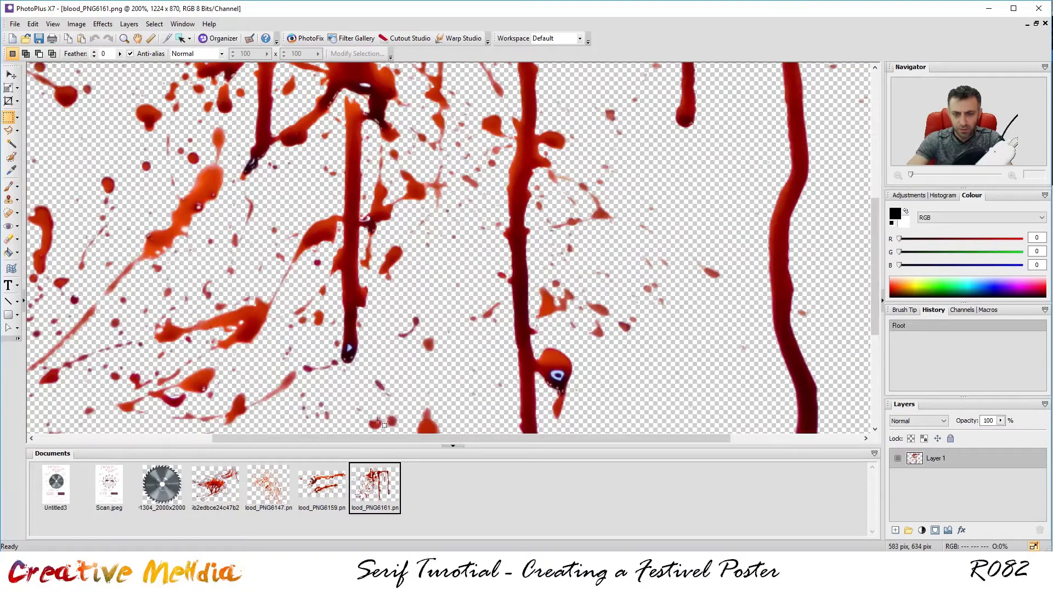
{"action": "left_click", "coordinate": [321, 486]}
{"action": "left_click", "coordinate": [268, 486]}
{"action": "left_click", "coordinate": [216, 486]}
{"action": "scroll", "coordinate": [399, 231], "scroll_direction": "up", "scroll_amount": 3}
{"action": "scroll", "coordinate": [399, 231], "scroll_direction": "down", "scroll_amount": 2}
{"action": "scroll", "coordinate": [482, 286], "scroll_direction": "up", "scroll_amount": 3}
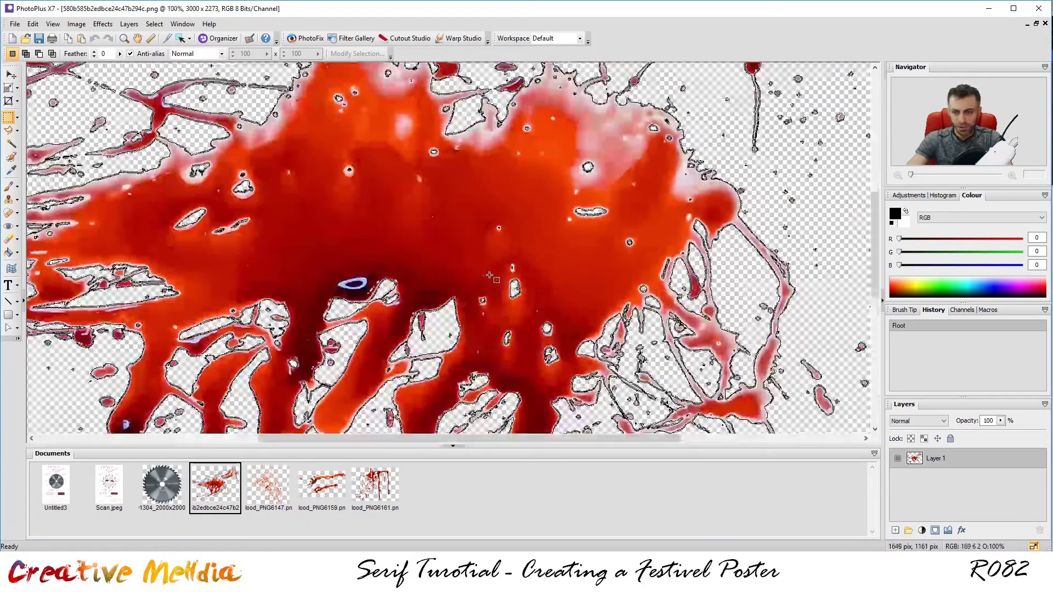
Step: Close the blood picture 580b585b2edbce24c47b294c.png and inspect the splatter in blood_PNG6147.png
{"action": "right_click", "coordinate": [217, 473]}
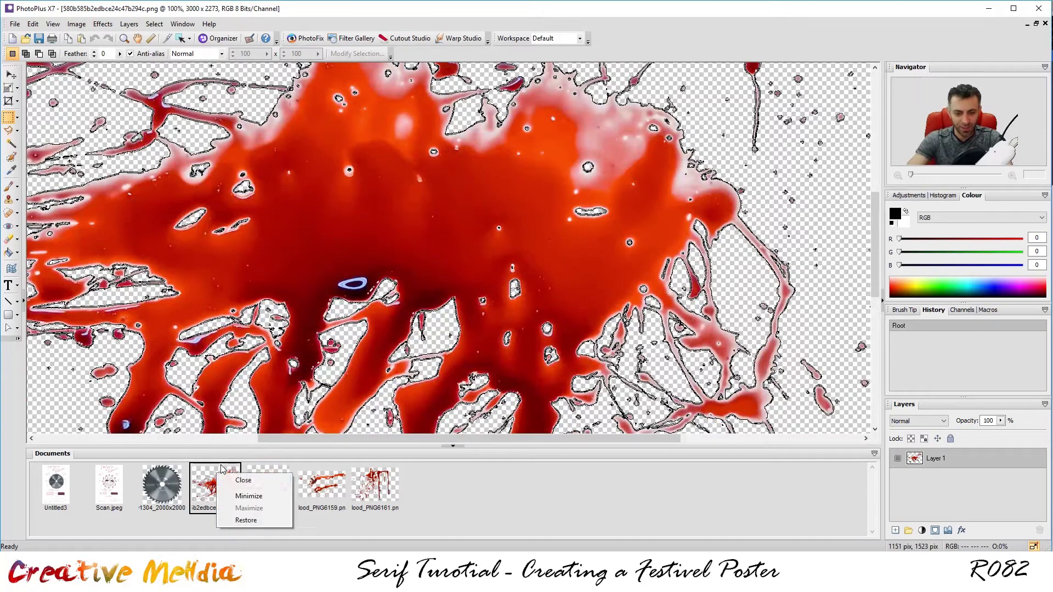
{"action": "left_click", "coordinate": [241, 480]}
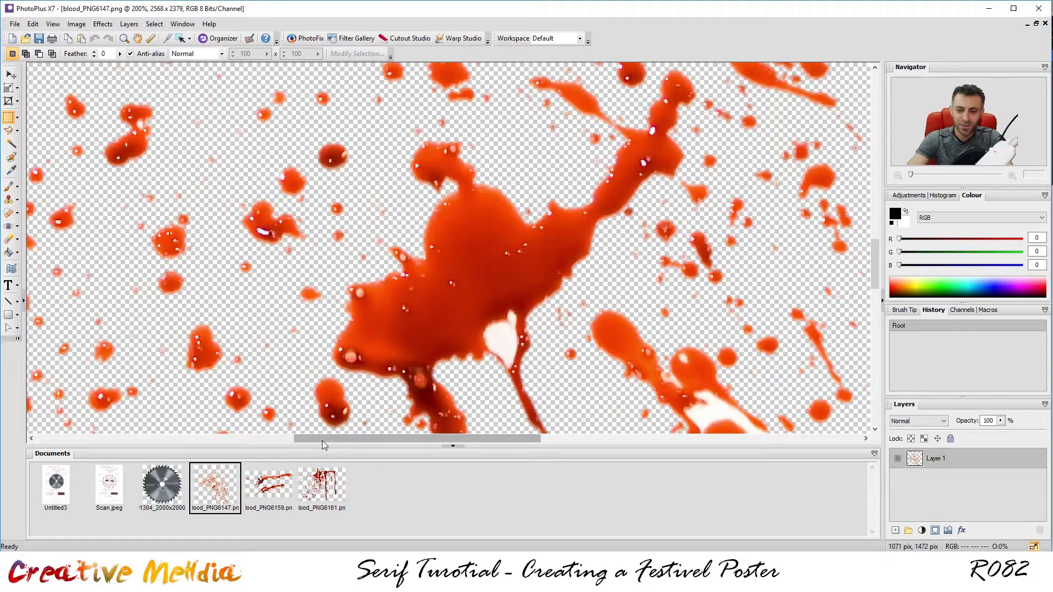
{"action": "scroll", "coordinate": [307, 236], "scroll_direction": "down", "scroll_amount": 3}
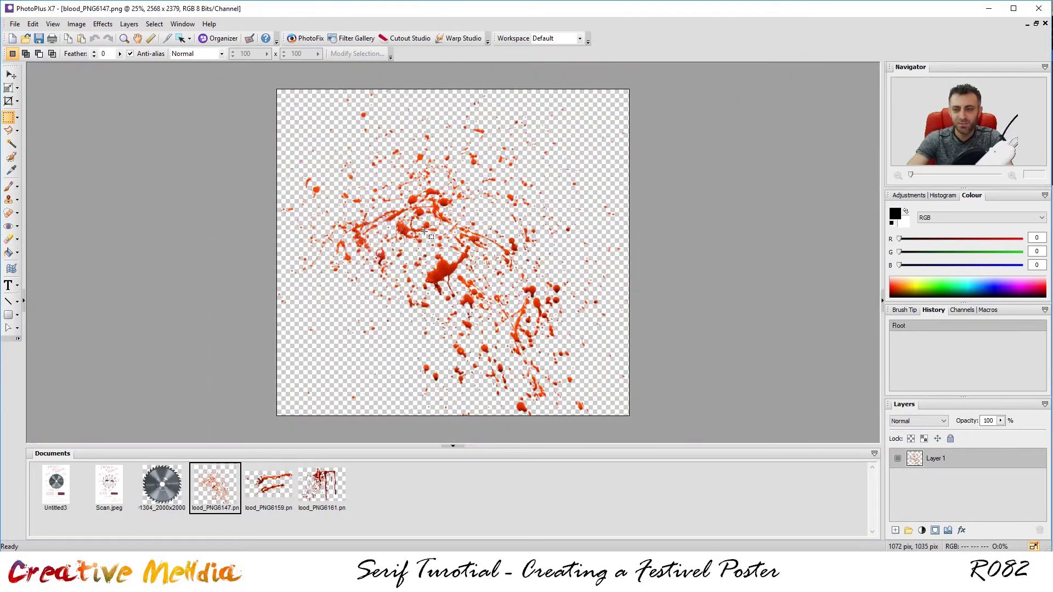
{"action": "scroll", "coordinate": [424, 232], "scroll_direction": "up", "scroll_amount": 3}
{"action": "scroll", "coordinate": [425, 233], "scroll_direction": "down", "scroll_amount": 1}
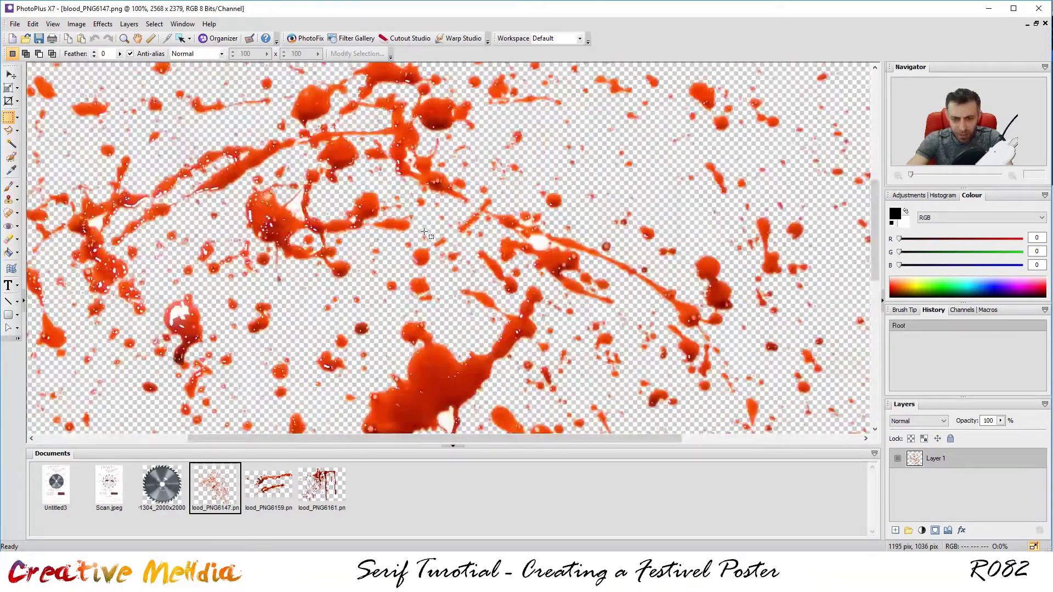
{"action": "scroll", "coordinate": [425, 233], "scroll_direction": "down", "scroll_amount": 2}
Step: Copy the entire blood_PNG6147.png splatter and paste it into the poster document above the jigsaw layer
{"action": "key", "text": "ctrl+a"}
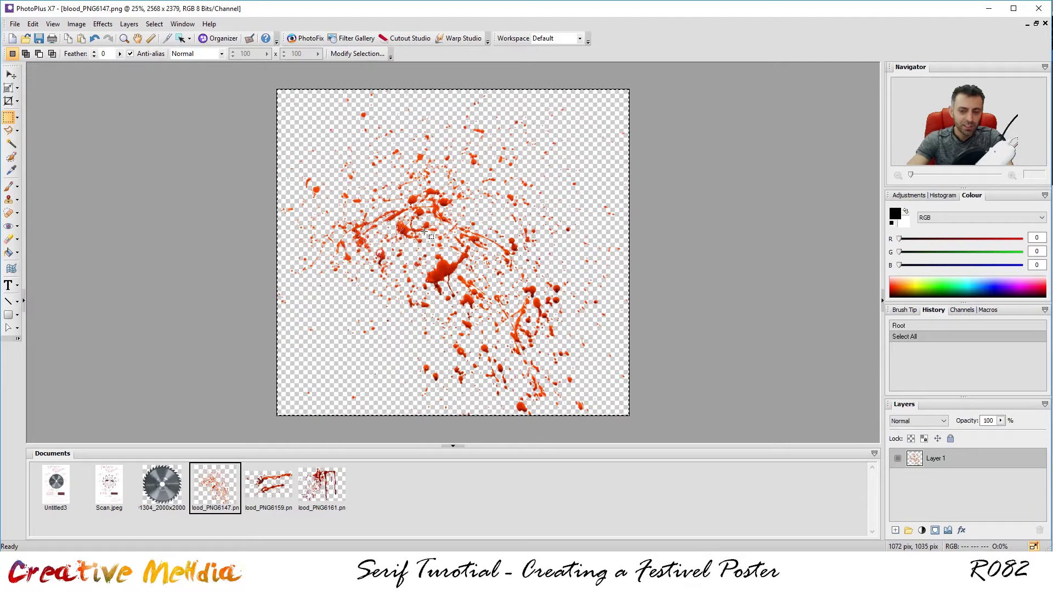
{"action": "left_click", "coordinate": [57, 486]}
{"action": "scroll", "coordinate": [510, 269], "scroll_direction": "down", "scroll_amount": 2}
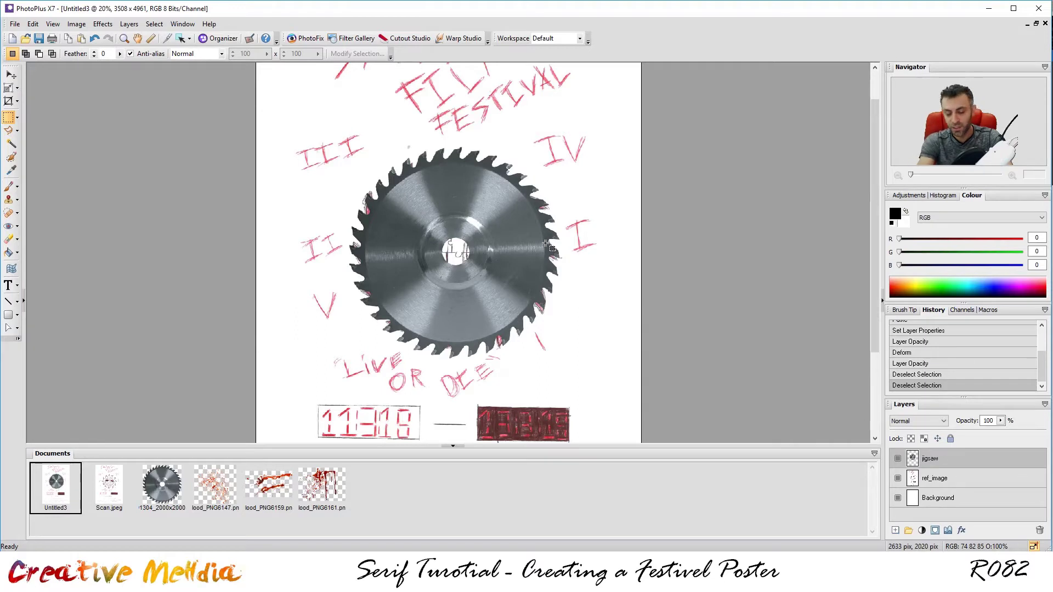
{"action": "key", "text": "ctrl+v"}
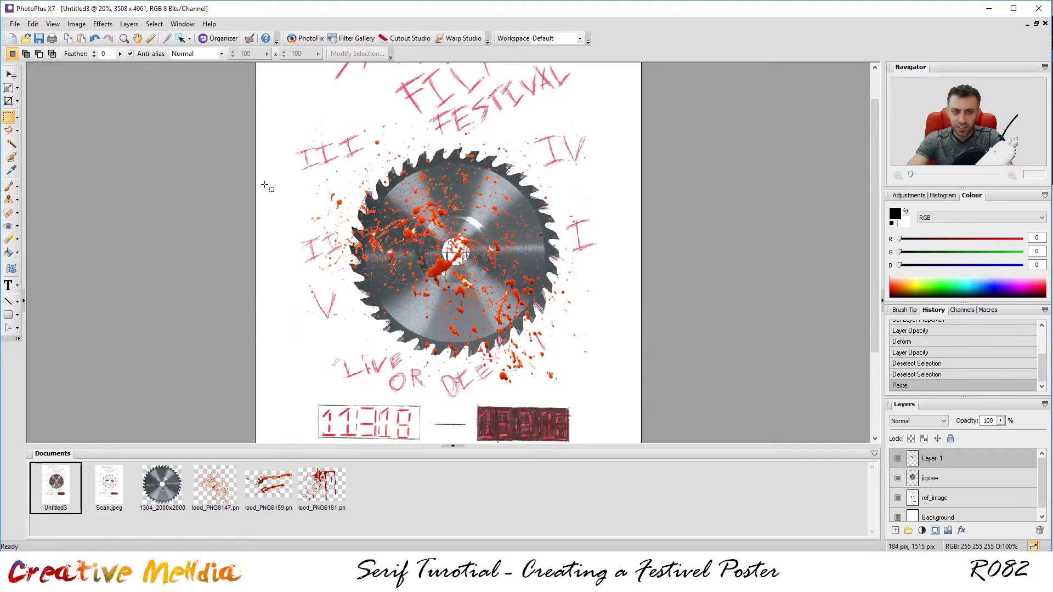
Step: Scale the pasted blood splatter down to roughly the saw blade's size and centre it over the blade
{"action": "left_click", "coordinate": [8, 87]}
{"action": "left_click_drag", "start_coordinate": [590, 123], "coordinate": [534, 169]}
{"action": "double_click", "coordinate": [504, 212]}
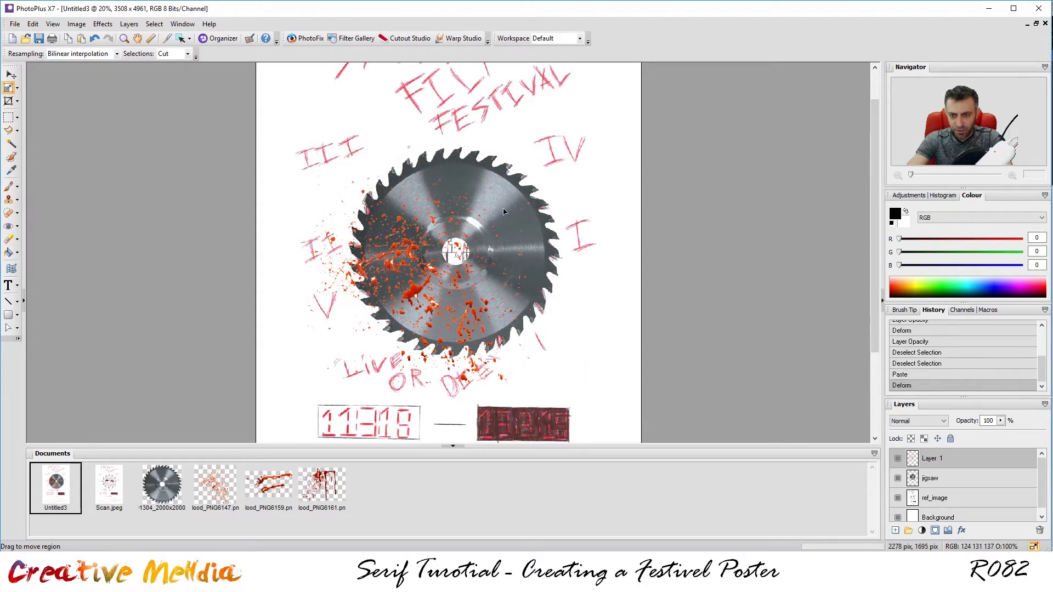
{"action": "left_click_drag", "start_coordinate": [504, 211], "coordinate": [540, 184]}
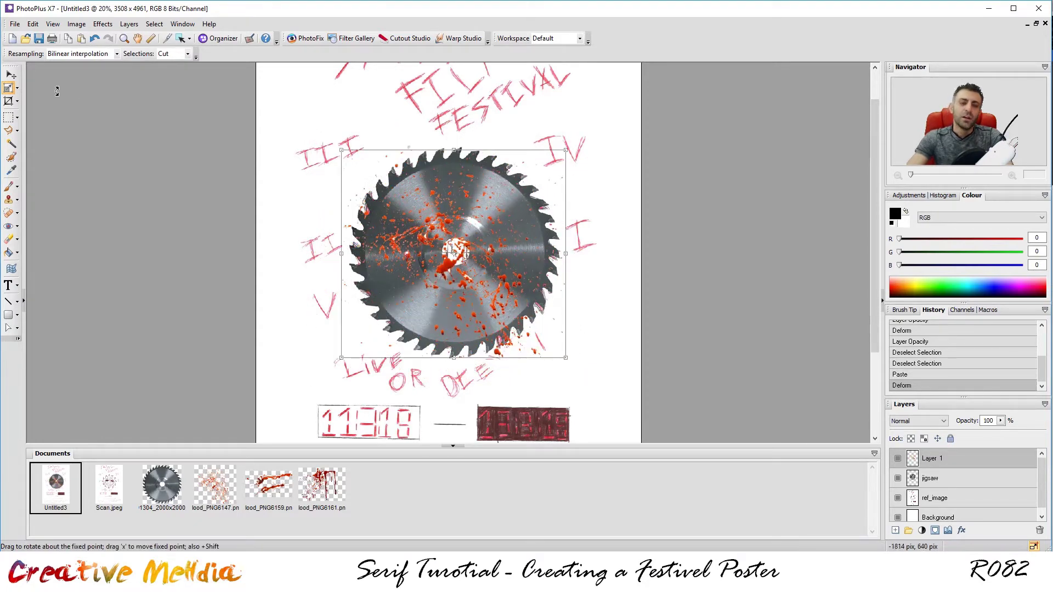
Step: Enlarge the splatter slightly beyond the blade's teeth and reposition it around the blade's centre hole
{"action": "left_click_drag", "start_coordinate": [565, 151], "coordinate": [584, 133]}
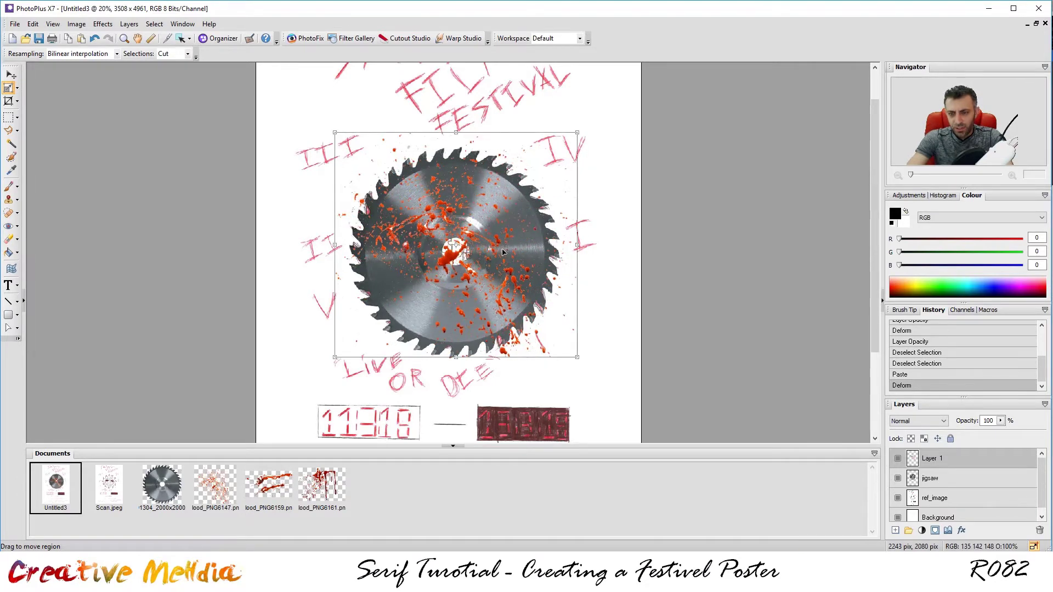
{"action": "scroll", "coordinate": [503, 252], "scroll_direction": "up", "scroll_amount": 2}
{"action": "left_click_drag", "start_coordinate": [535, 248], "coordinate": [517, 254]}
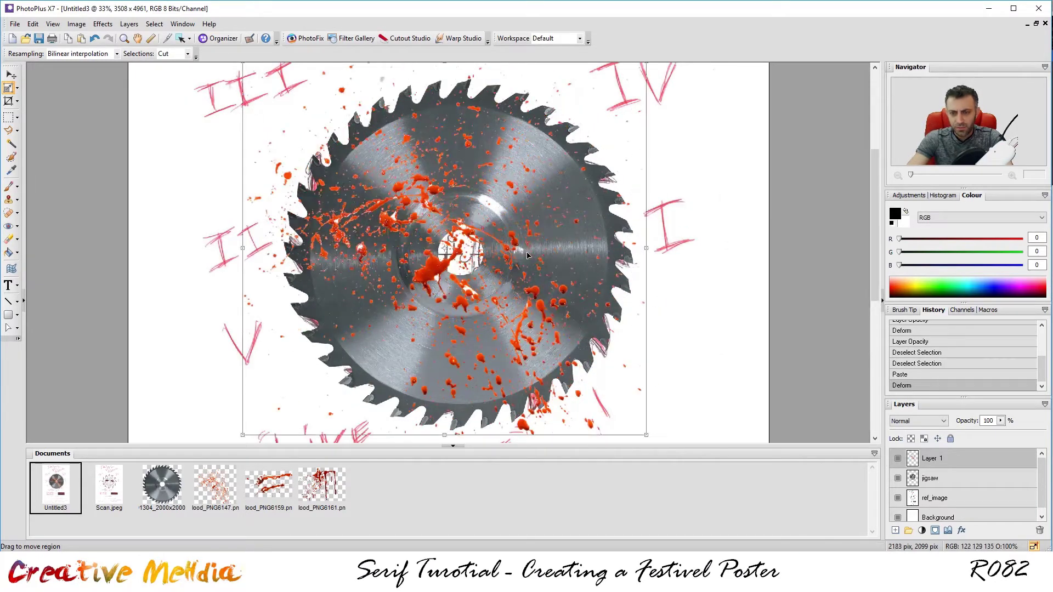
{"action": "scroll", "coordinate": [538, 240], "scroll_direction": "down", "scroll_amount": 2}
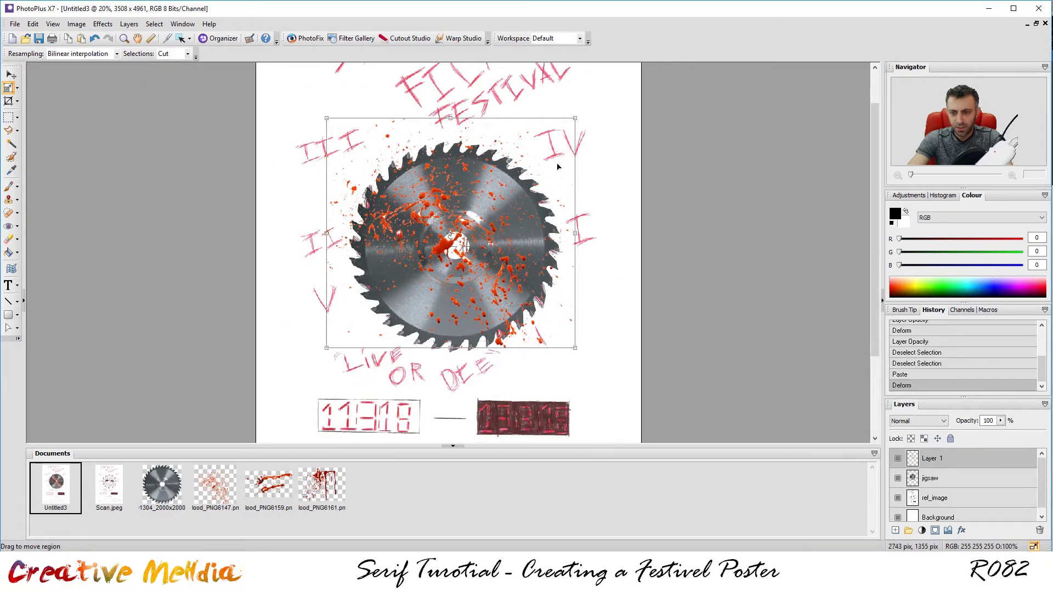
{"action": "left_click_drag", "start_coordinate": [572, 118], "coordinate": [603, 104]}
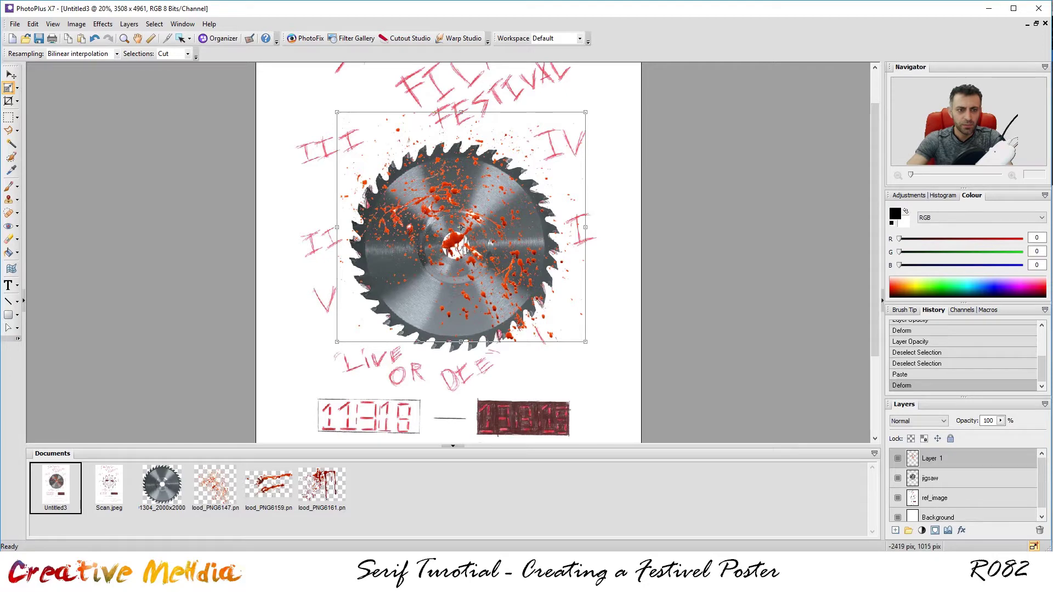
{"action": "left_click", "coordinate": [9, 116]}
Step: Darken the splatter on Layer 1 with a Levels adjustment using a black input of 55 and a gamma of 0.511
{"action": "scroll", "coordinate": [515, 222], "scroll_direction": "up", "scroll_amount": 3}
{"action": "scroll", "coordinate": [515, 222], "scroll_direction": "down", "scroll_amount": 1}
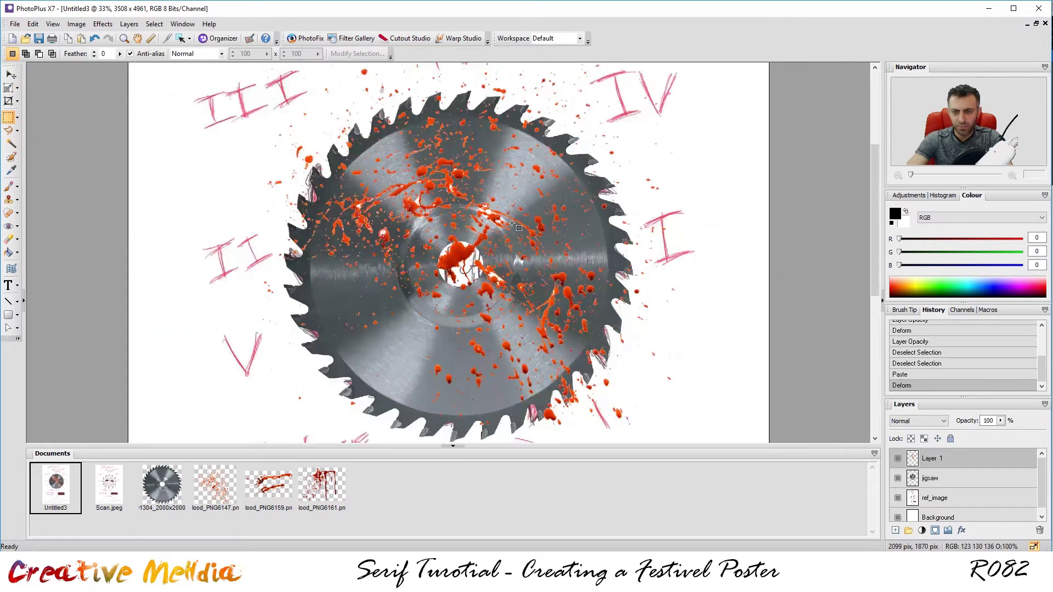
{"action": "left_click", "coordinate": [82, 25]}
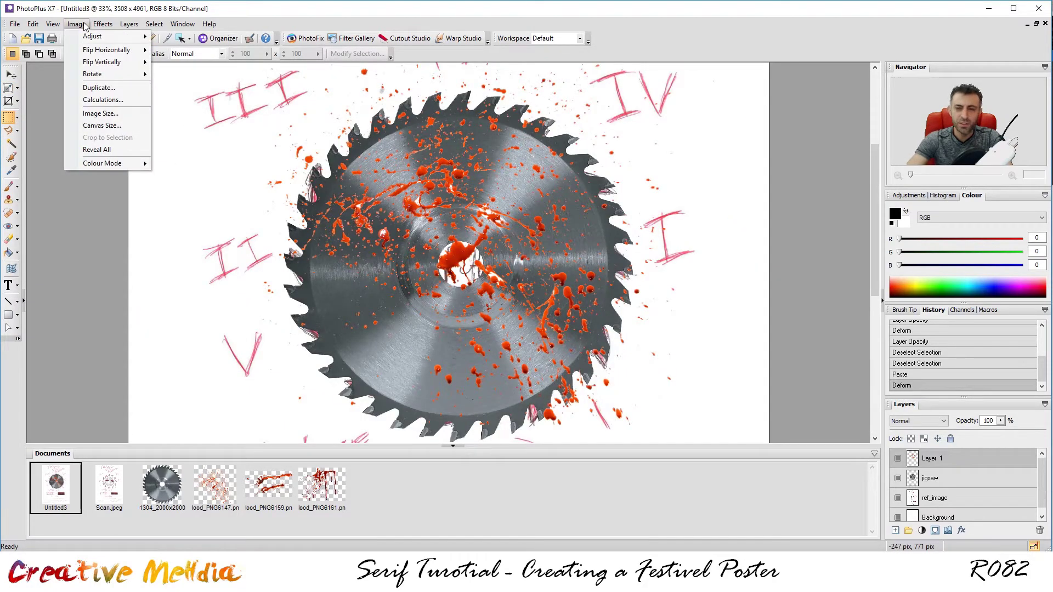
{"action": "mouse_move", "coordinate": [102, 24]}
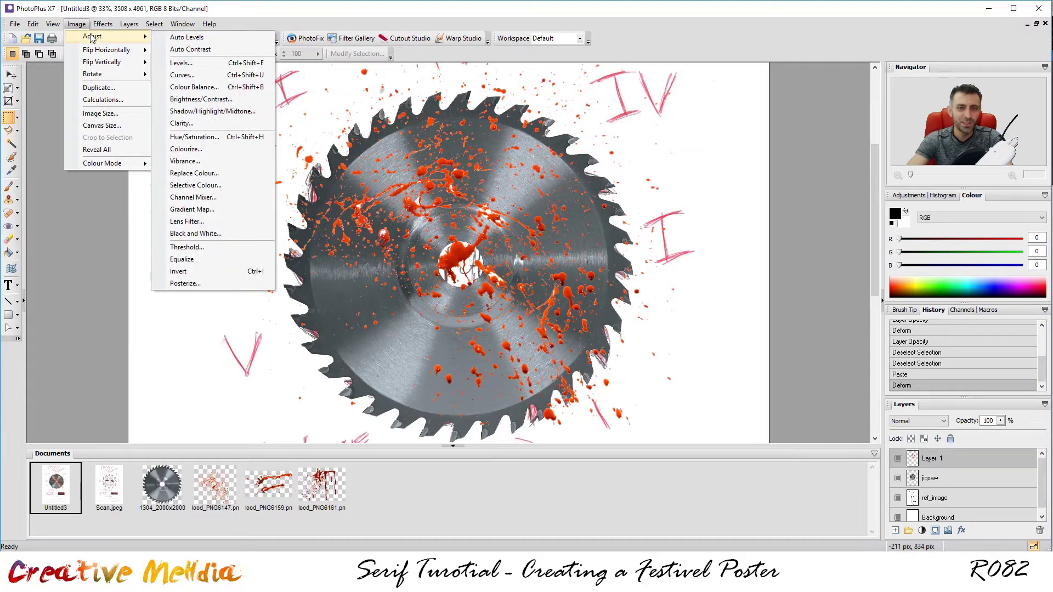
{"action": "left_click", "coordinate": [187, 62]}
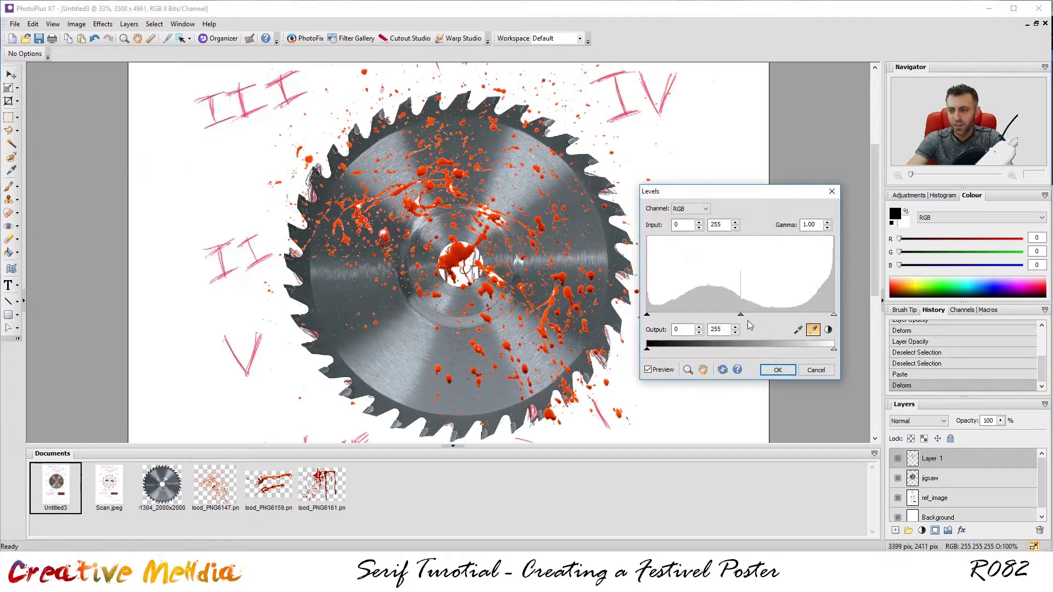
{"action": "left_click_drag", "start_coordinate": [766, 317], "coordinate": [792, 313]}
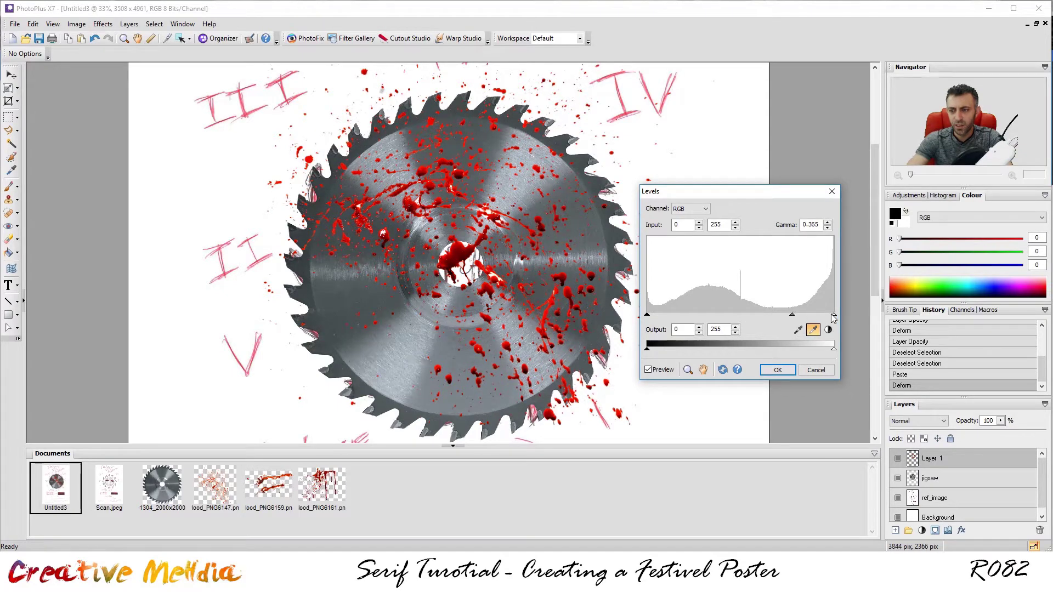
{"action": "mouse_move", "coordinate": [820, 316]}
{"action": "left_mouse_down"}
{"action": "mouse_move", "coordinate": [851, 314]}
{"action": "mouse_move", "coordinate": [778, 318]}
{"action": "left_mouse_up"}
{"action": "left_click_drag", "start_coordinate": [648, 318], "coordinate": [659, 318]}
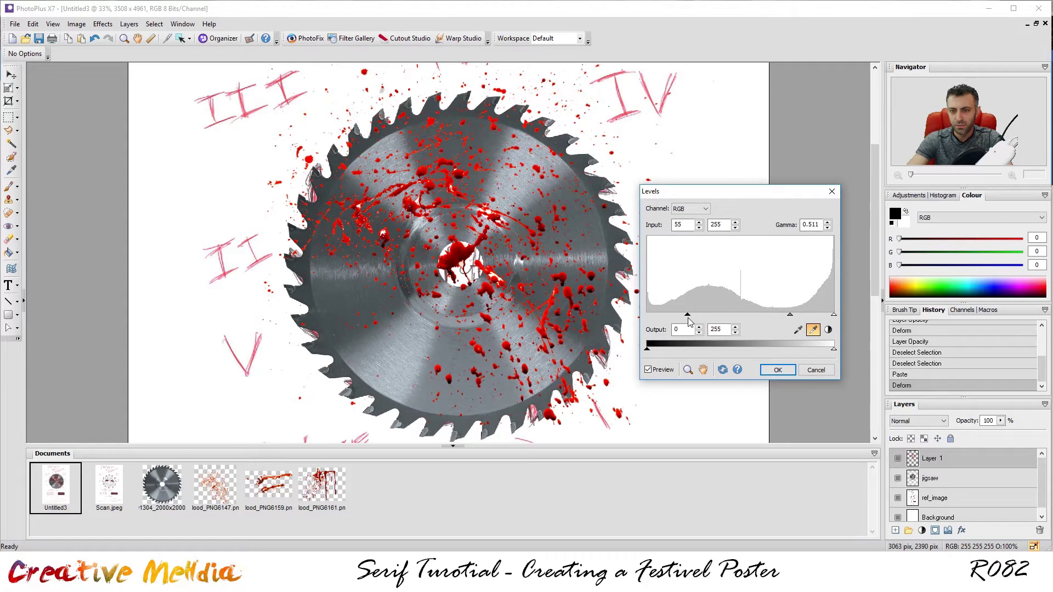
Step: Compare the splatter with and without the Levels preview and apply the adjustment
{"action": "left_click", "coordinate": [648, 370]}
{"action": "left_click", "coordinate": [648, 370]}
{"action": "left_click", "coordinate": [648, 370]}
{"action": "left_click", "coordinate": [648, 370]}
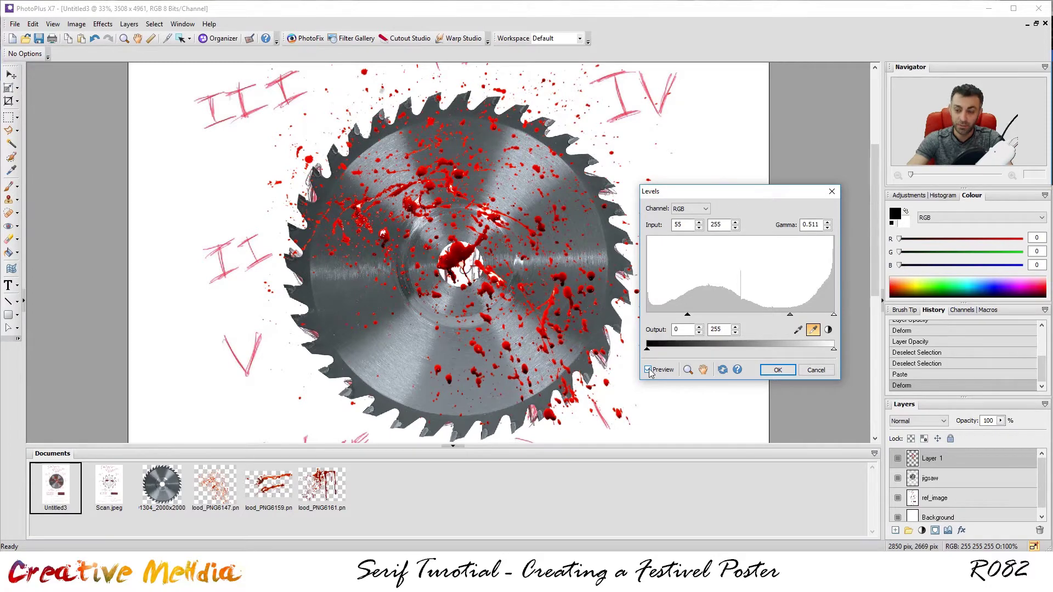
{"action": "left_click", "coordinate": [648, 370]}
{"action": "left_click", "coordinate": [648, 370]}
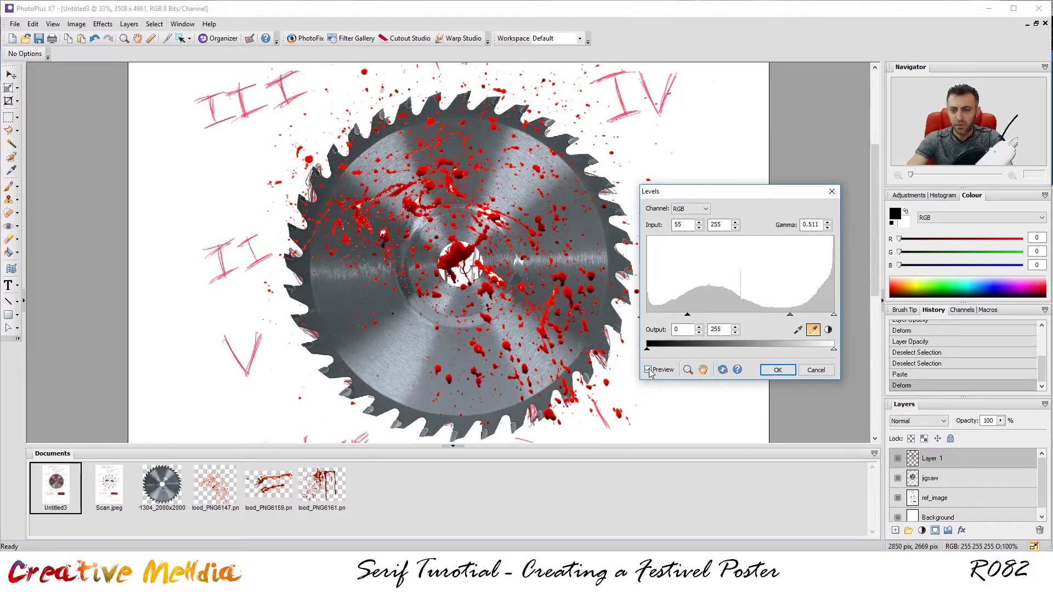
{"action": "left_click", "coordinate": [778, 370]}
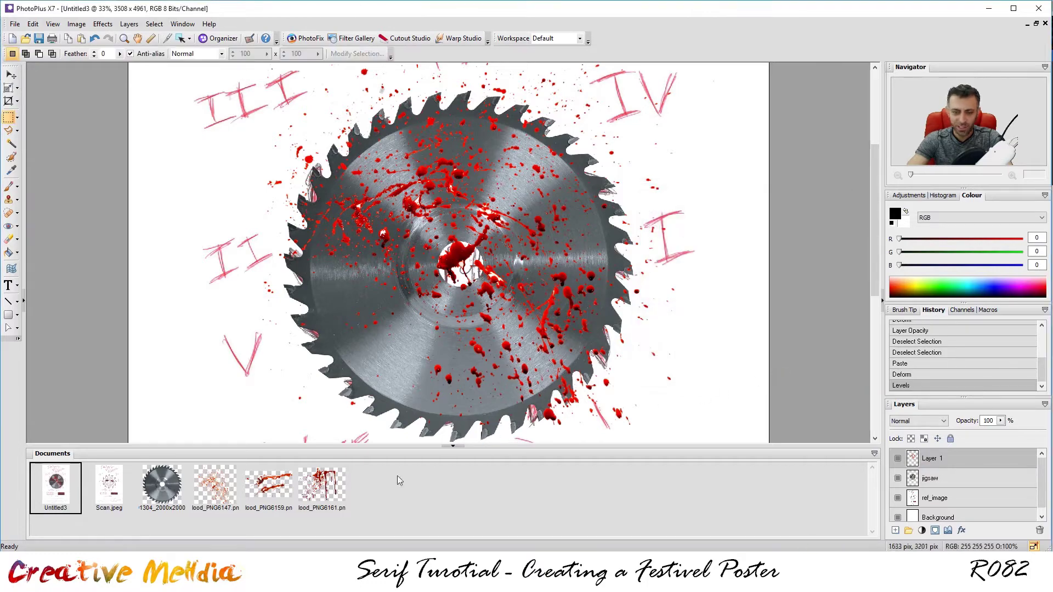
Step: Copy the entire blood_PNG6161.png drip picture and paste it into the poster document above Layer 1
{"action": "left_click", "coordinate": [218, 489]}
{"action": "left_click", "coordinate": [277, 493]}
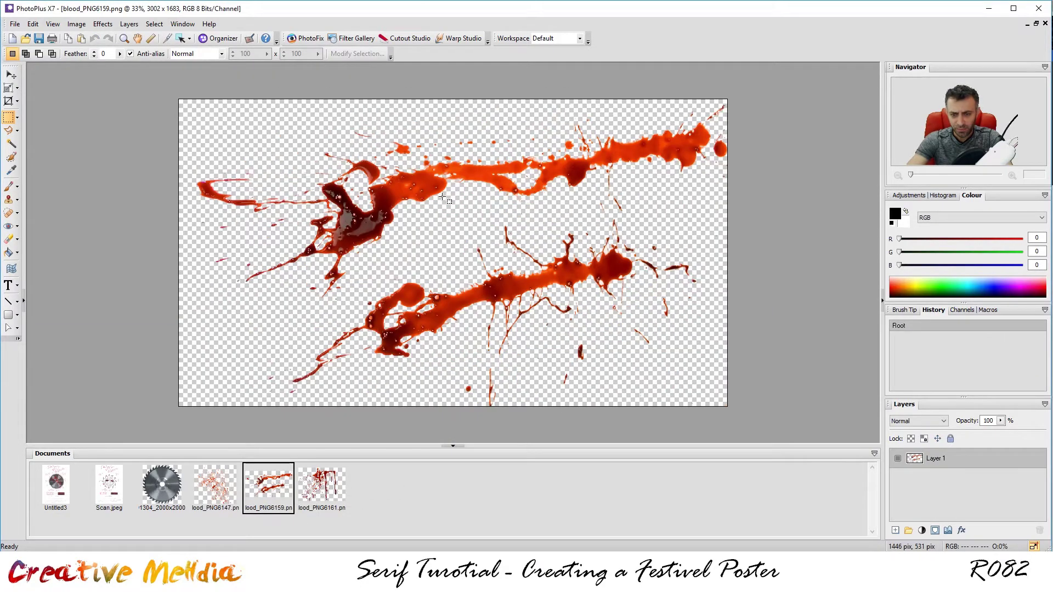
{"action": "left_click", "coordinate": [328, 490]}
{"action": "scroll", "coordinate": [528, 229], "scroll_direction": "down", "scroll_amount": 3}
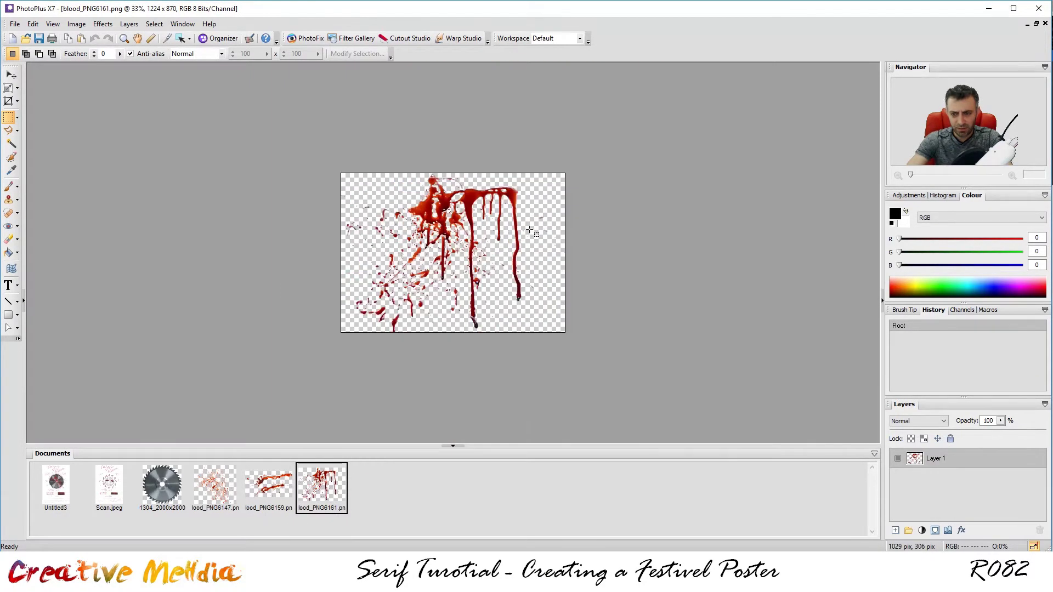
{"action": "key", "text": "ctrl+a"}
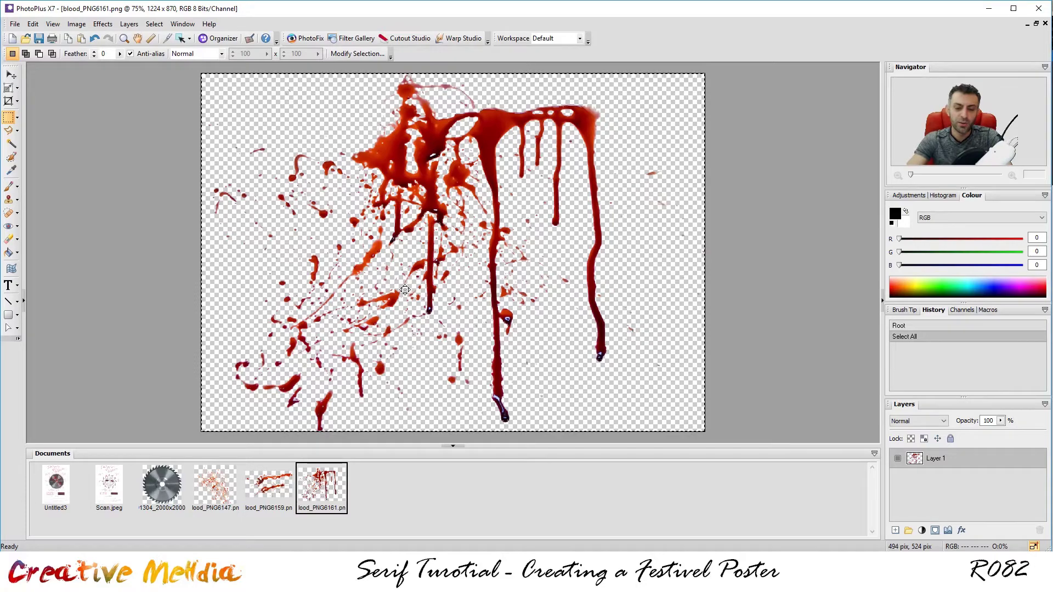
{"action": "left_click", "coordinate": [55, 485]}
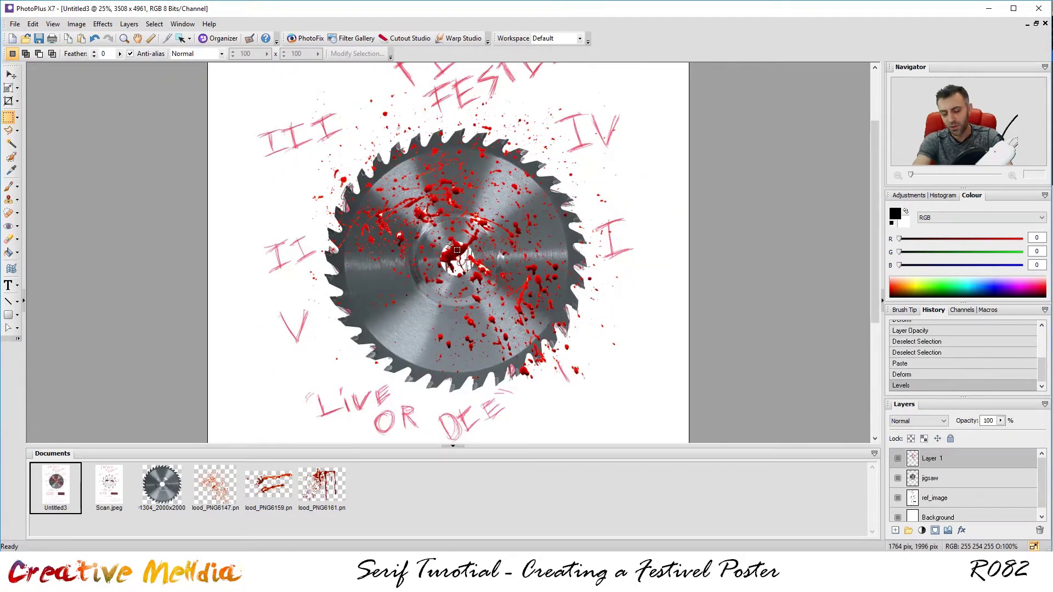
{"action": "key", "text": "ctrl+v"}
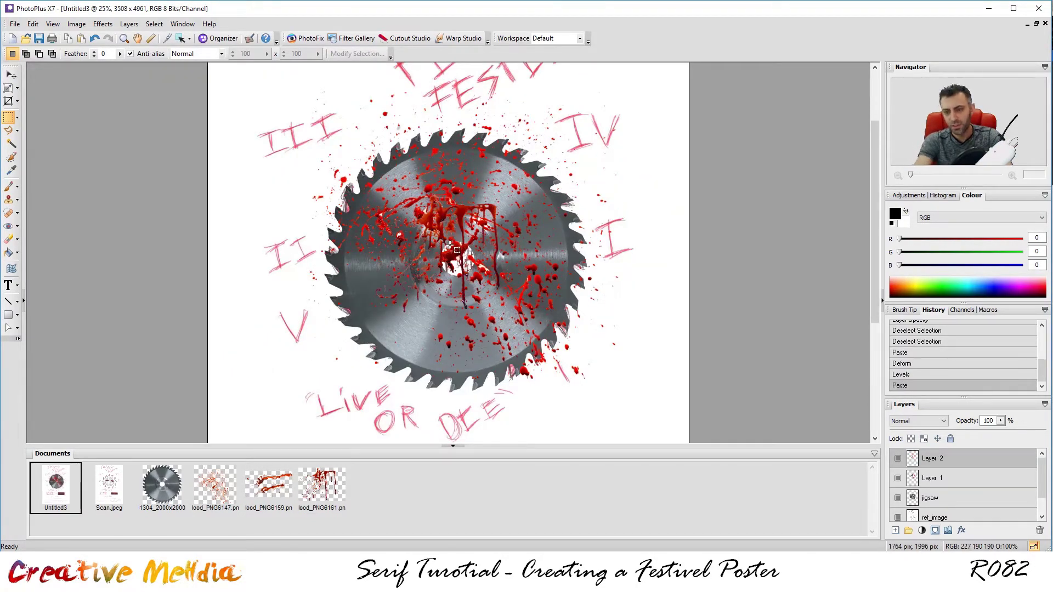
Step: Enlarge the pasted dripping blood to cover the saw blade and tilt it slightly counter-clockwise
{"action": "left_click", "coordinate": [7, 91]}
{"action": "left_click_drag", "start_coordinate": [674, 115], "coordinate": [662, 102]}
{"action": "left_click_drag", "start_coordinate": [365, 313], "coordinate": [334, 332]}
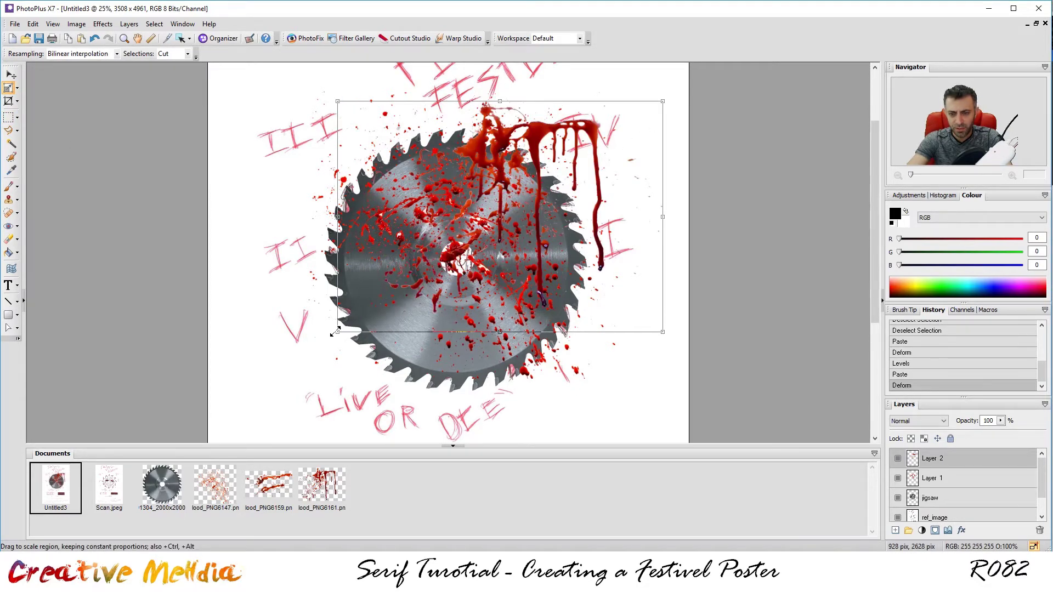
{"action": "left_click_drag", "start_coordinate": [546, 201], "coordinate": [468, 251]}
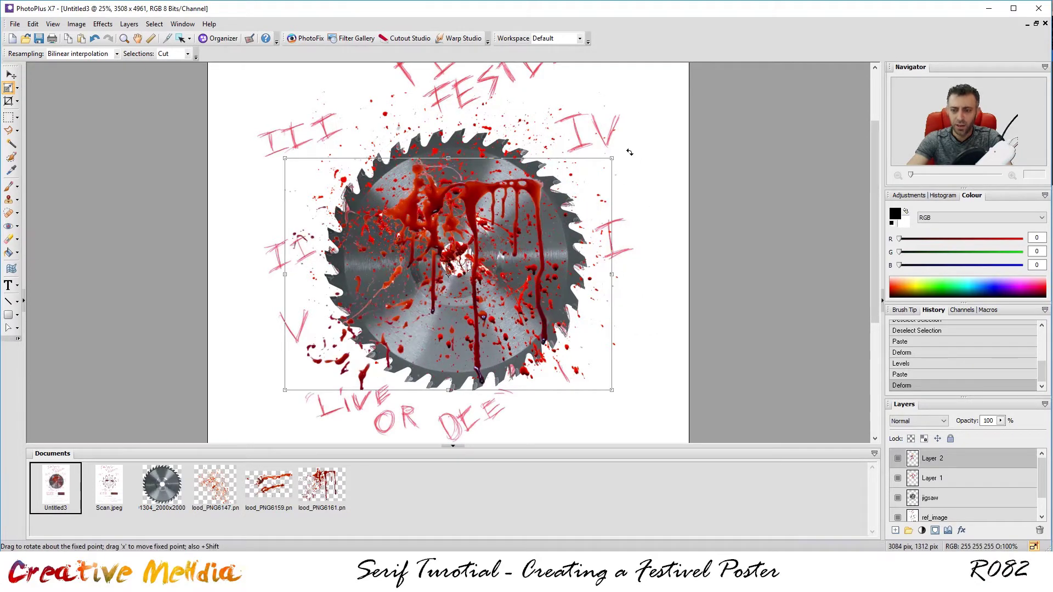
{"action": "left_click_drag", "start_coordinate": [630, 152], "coordinate": [641, 170]}
{"action": "left_click_drag", "start_coordinate": [514, 203], "coordinate": [487, 190]}
{"action": "left_click_drag", "start_coordinate": [652, 159], "coordinate": [605, 144]}
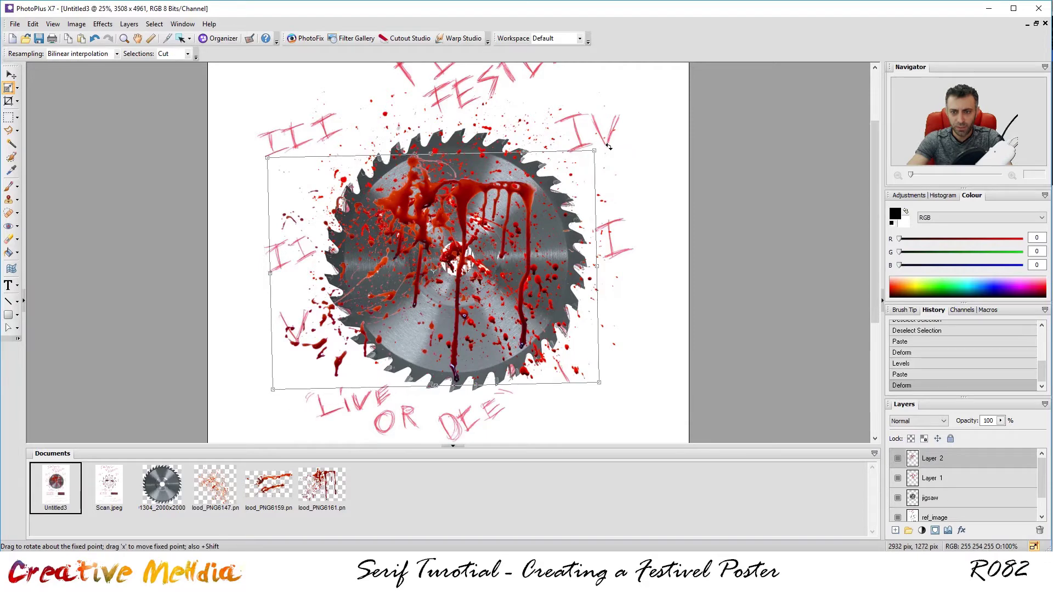
Step: Enlarge the dripping blood a little more and position it so the drips hang from the blade's upper edge
{"action": "double_click", "coordinate": [463, 165]}
{"action": "left_click", "coordinate": [463, 165]}
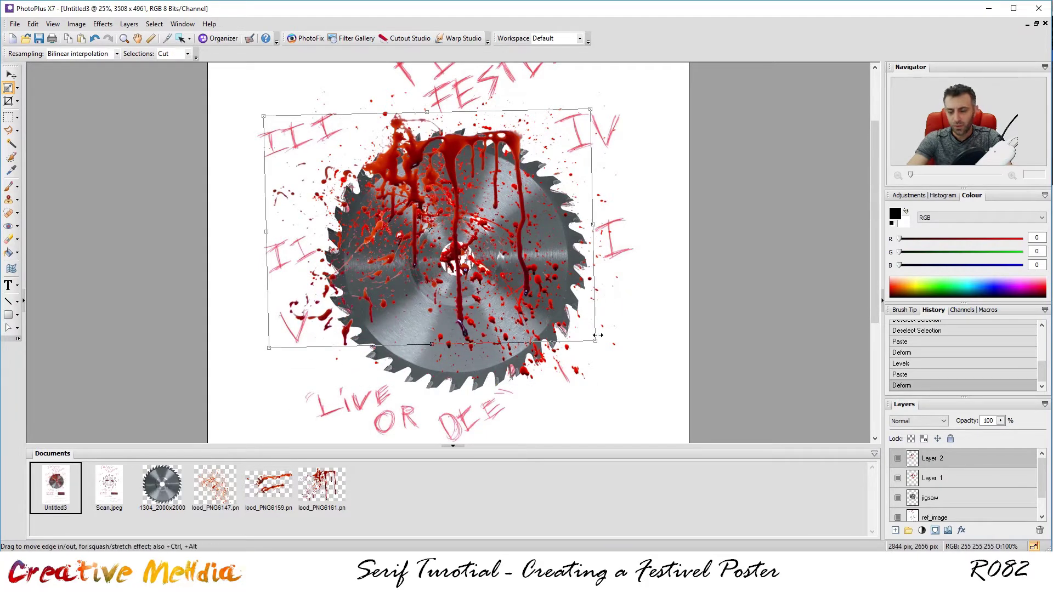
{"action": "double_click", "coordinate": [515, 192]}
{"action": "left_click", "coordinate": [515, 192]}
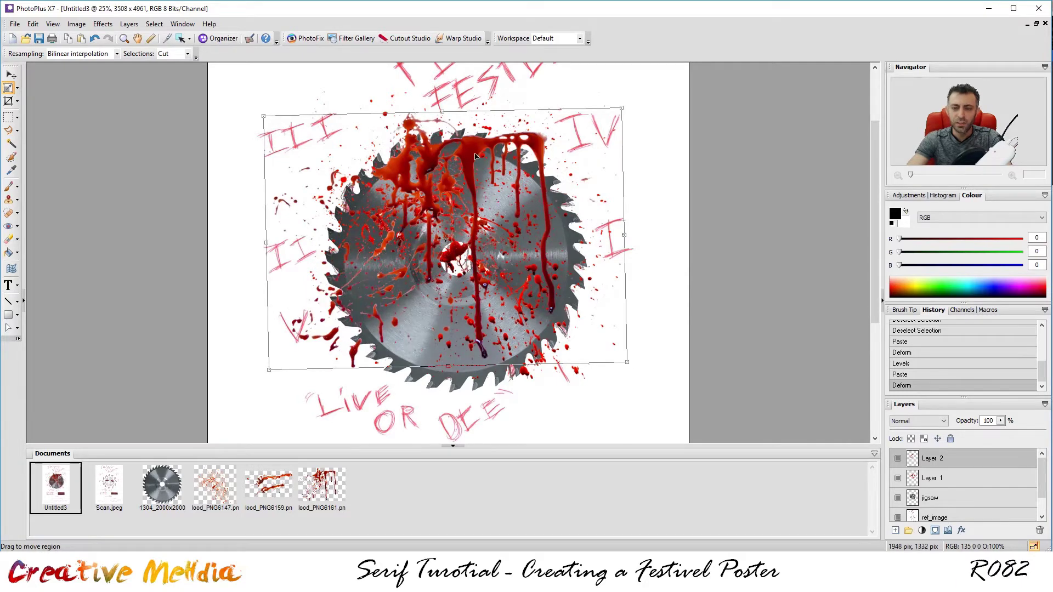
{"action": "left_click_drag", "start_coordinate": [458, 159], "coordinate": [444, 153]}
{"action": "double_click", "coordinate": [444, 152]}
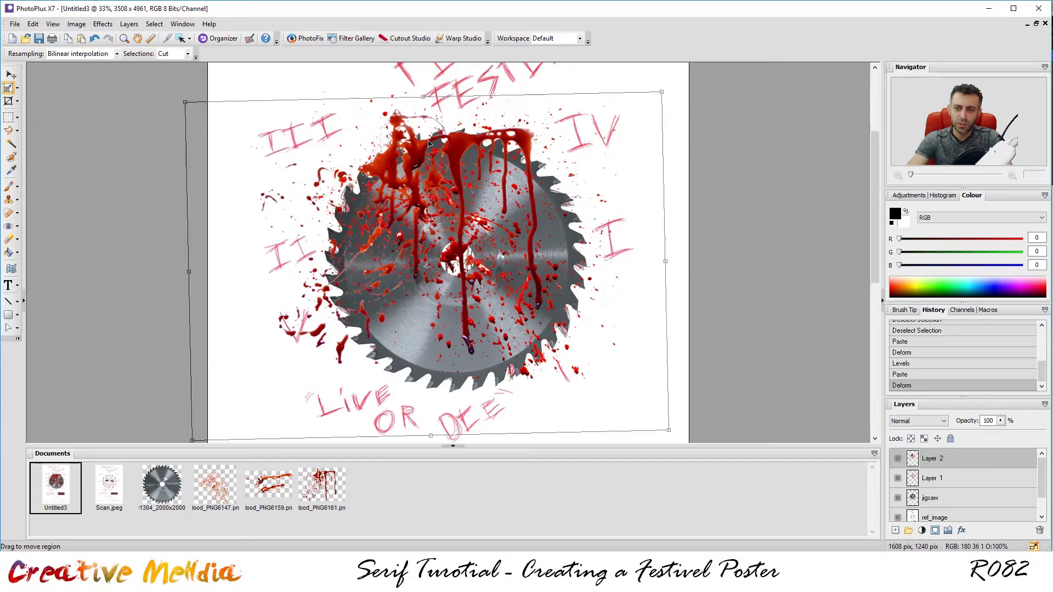
{"action": "scroll", "coordinate": [444, 152], "scroll_direction": "up", "scroll_amount": 3}
{"action": "left_click_drag", "start_coordinate": [525, 149], "coordinate": [501, 130]}
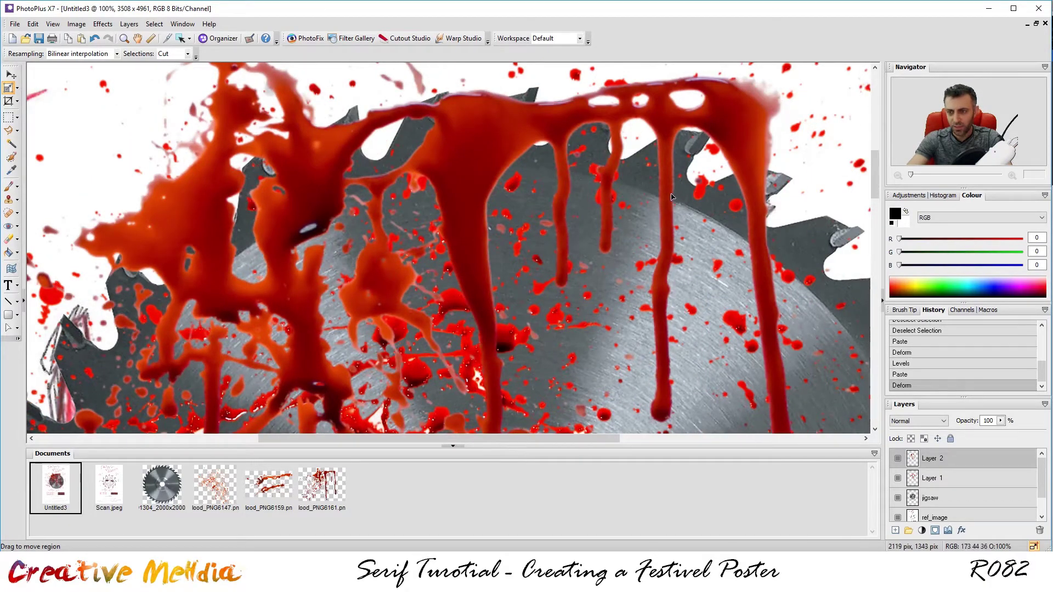
{"action": "scroll", "coordinate": [665, 251], "scroll_direction": "down", "scroll_amount": 3}
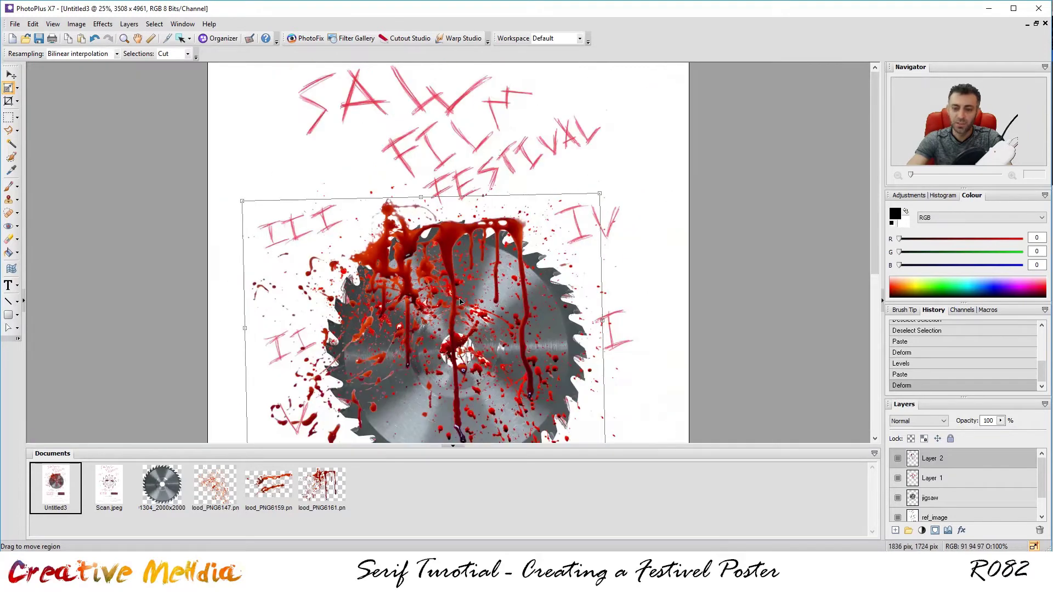
{"action": "scroll", "coordinate": [463, 303], "scroll_direction": "down", "scroll_amount": 1}
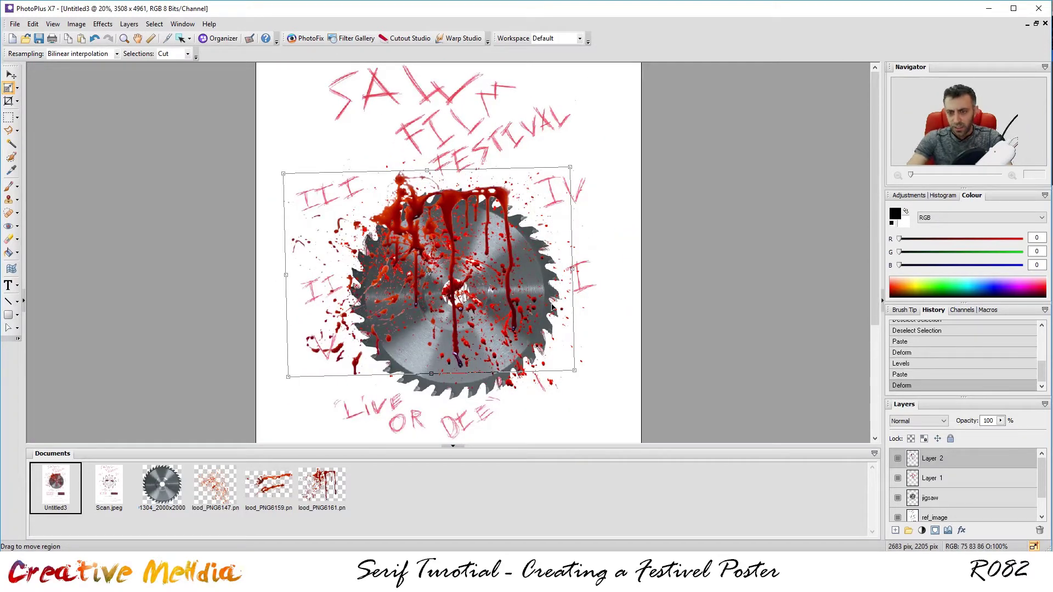
{"action": "key", "text": "m"}
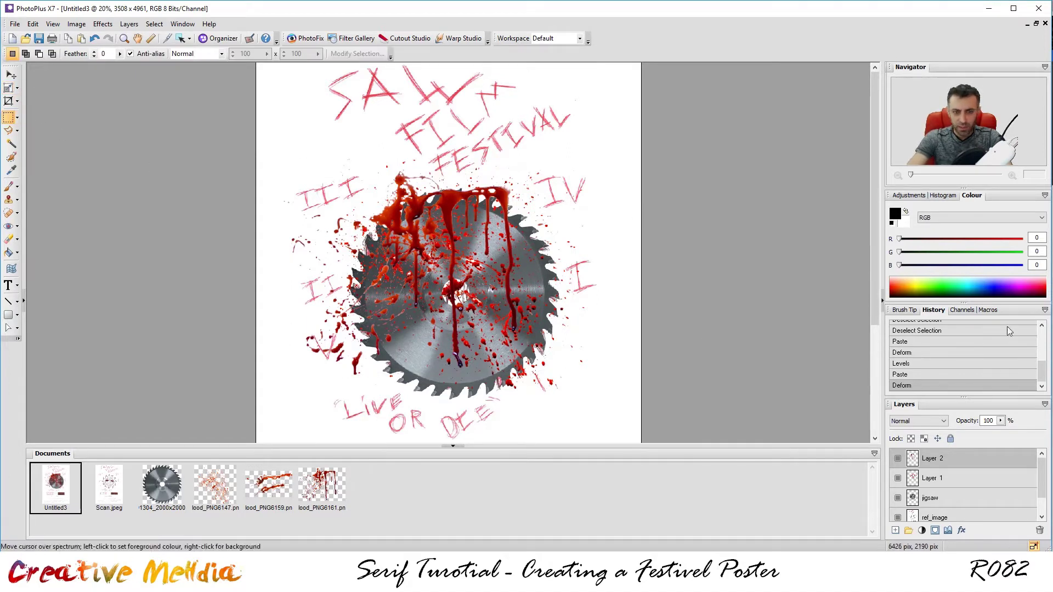
Step: Rotate the fine splatter on Layer 1 about a quarter turn clockwise and place it over the blade's lower part
{"action": "left_click", "coordinate": [948, 477]}
{"action": "left_click", "coordinate": [12, 75]}
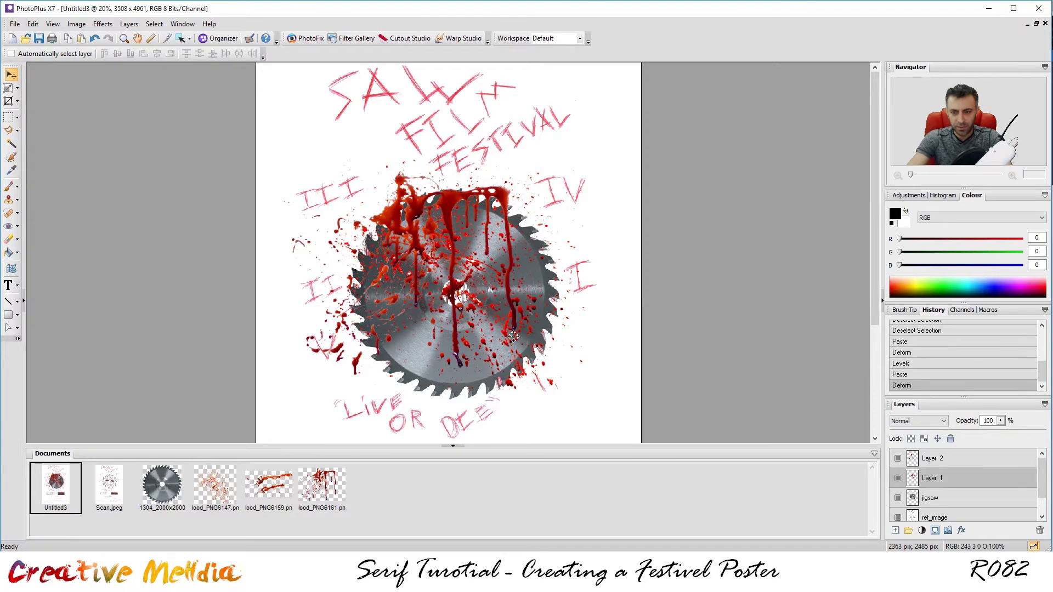
{"action": "left_click_drag", "start_coordinate": [486, 316], "coordinate": [447, 329]}
{"action": "left_click", "coordinate": [8, 88]}
{"action": "left_click_drag", "start_coordinate": [574, 185], "coordinate": [532, 377]}
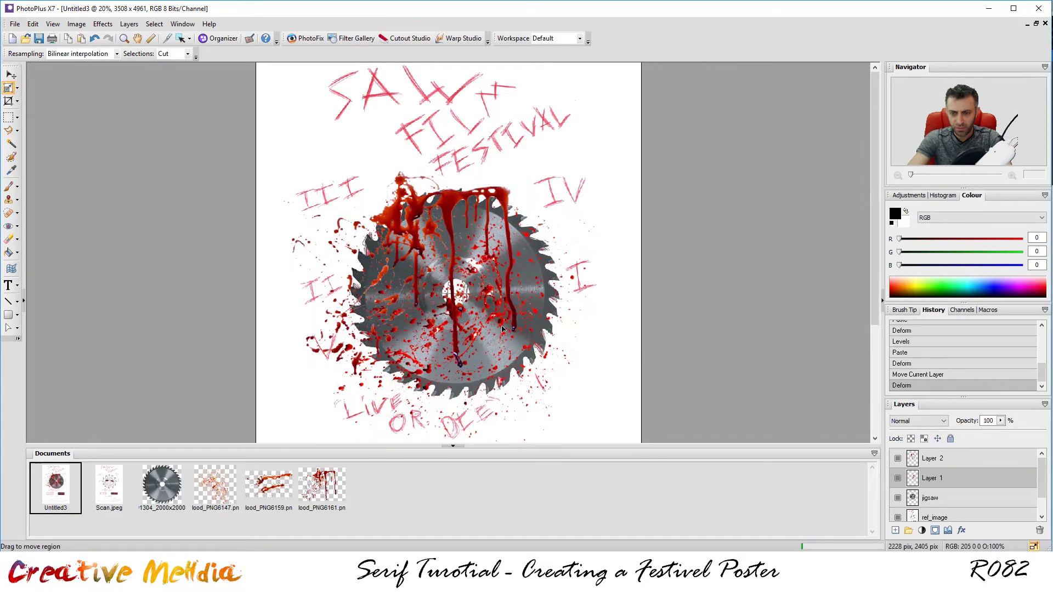
{"action": "left_click_drag", "start_coordinate": [526, 340], "coordinate": [523, 345]}
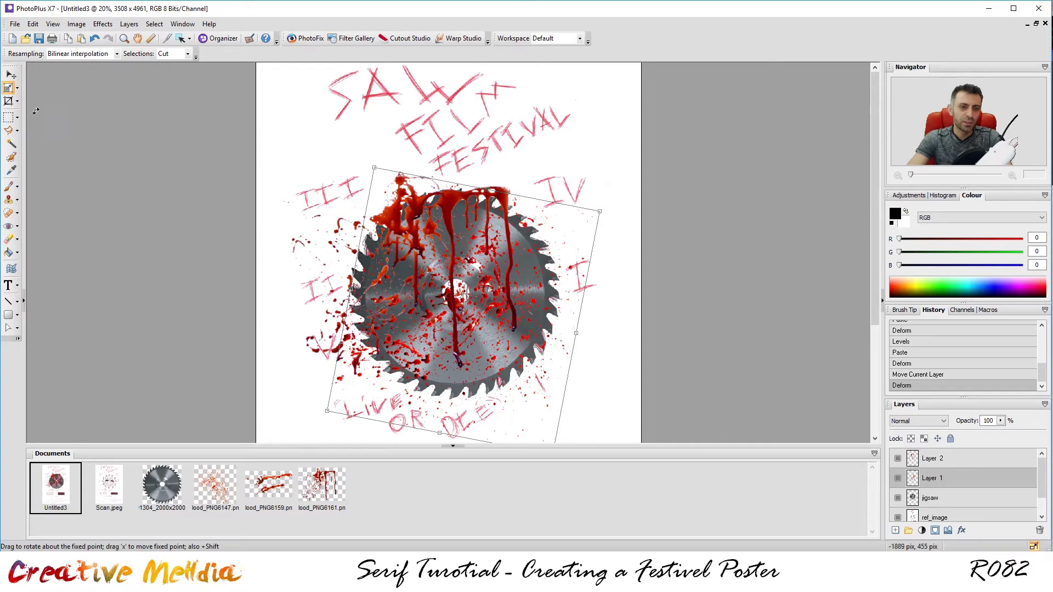
{"action": "left_click", "coordinate": [9, 118]}
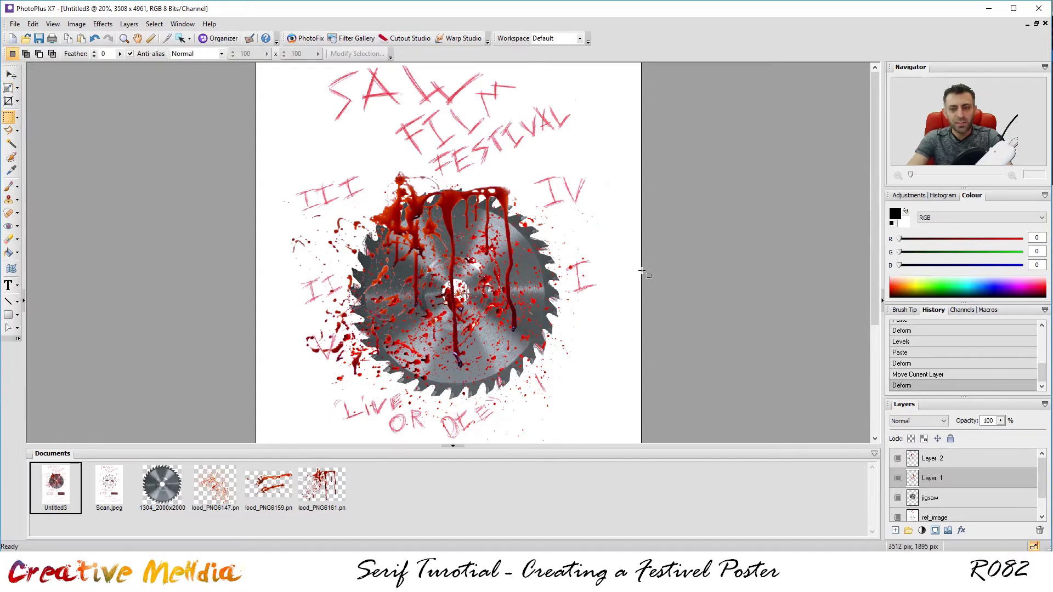
{"action": "scroll", "coordinate": [532, 248], "scroll_direction": "up", "scroll_amount": 2}
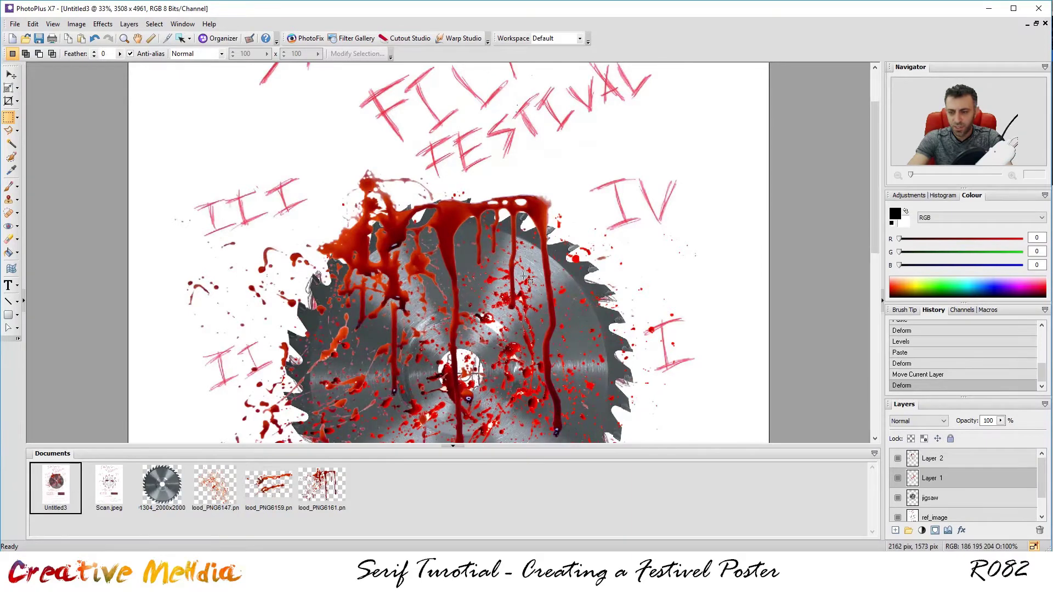
Step: Darken the dripping blood on Layer 2 by lowering its brightness to -34, comparing the preview with the original before applying
{"action": "left_click", "coordinate": [938, 461]}
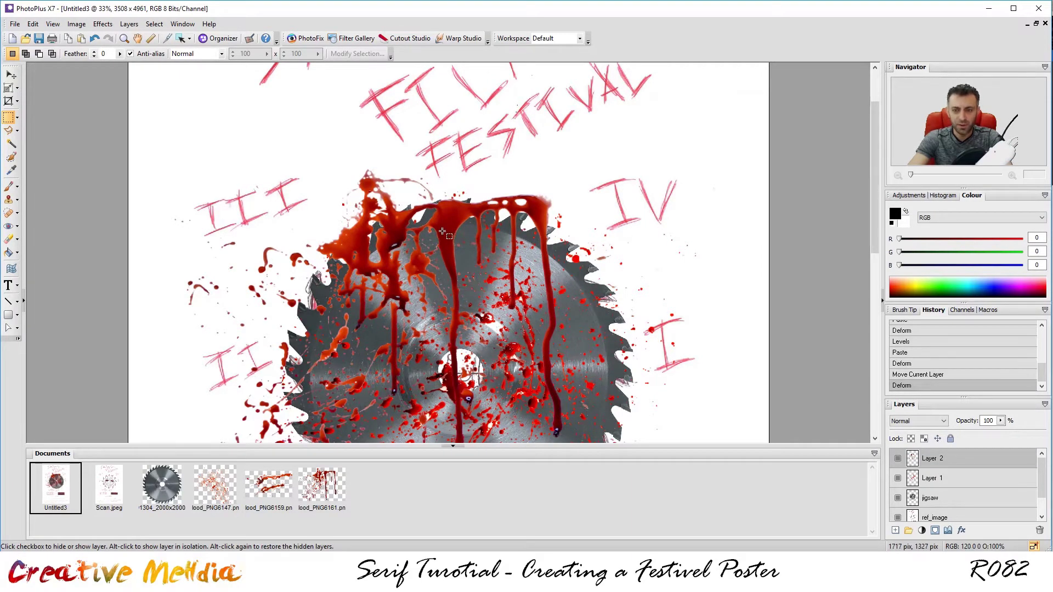
{"action": "left_click", "coordinate": [85, 26]}
{"action": "mouse_move", "coordinate": [127, 36]}
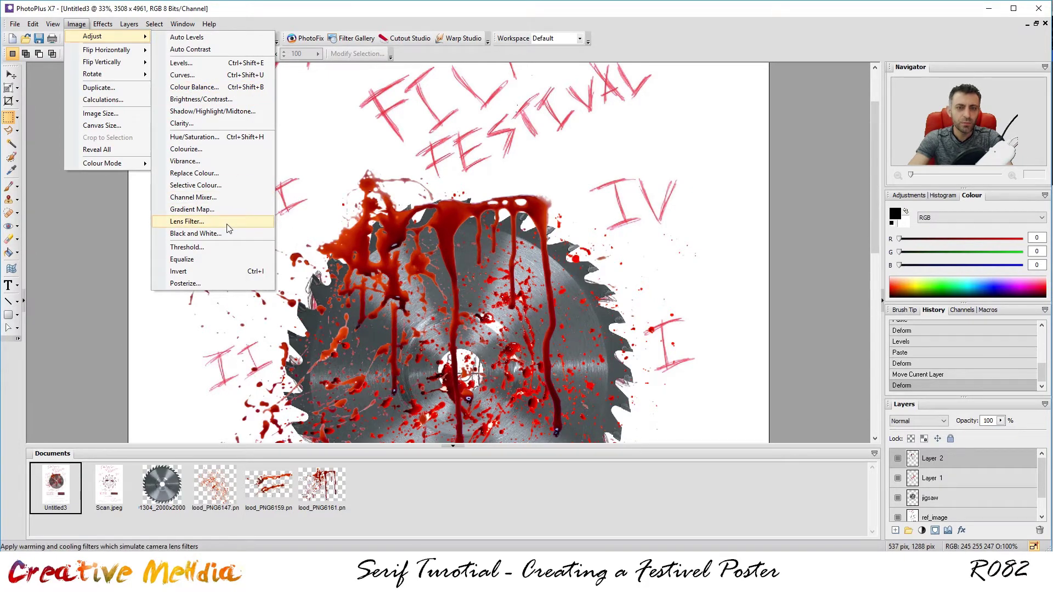
{"action": "left_click", "coordinate": [216, 100]}
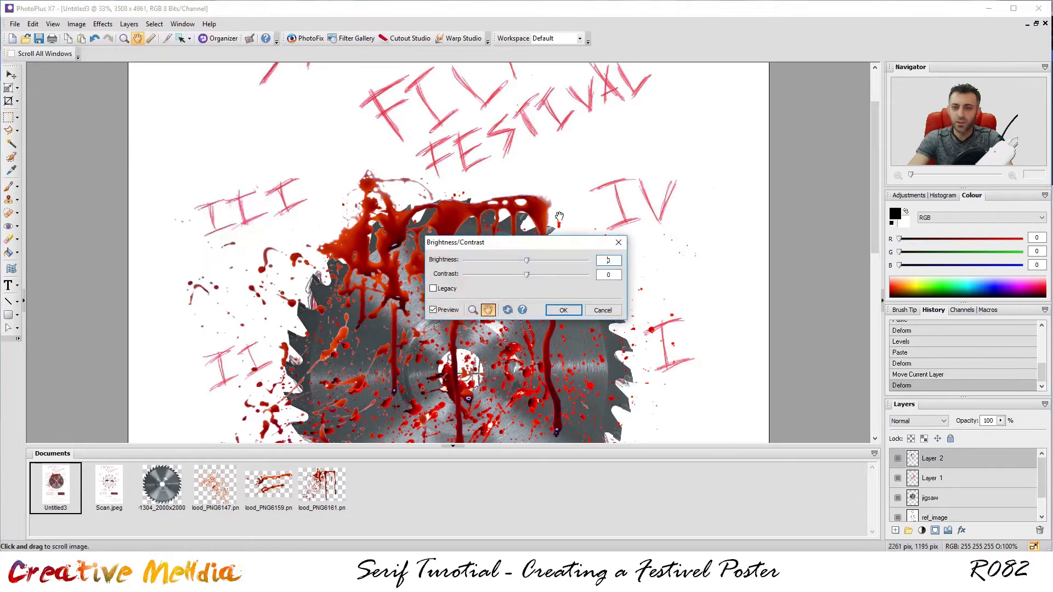
{"action": "left_click_drag", "start_coordinate": [536, 242], "coordinate": [715, 181]}
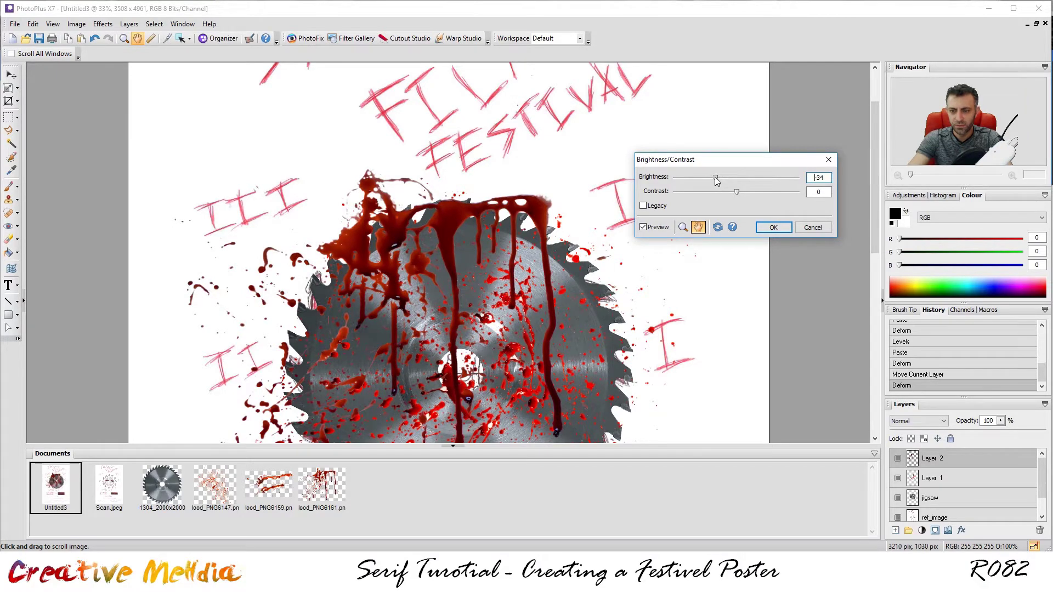
{"action": "left_click", "coordinate": [643, 227]}
{"action": "left_click", "coordinate": [643, 227]}
{"action": "left_click", "coordinate": [643, 227]}
{"action": "left_click", "coordinate": [643, 227]}
{"action": "left_click", "coordinate": [643, 227]}
{"action": "left_click", "coordinate": [643, 227]}
{"action": "left_click", "coordinate": [774, 227]}
Step: Load the saw blade's outline from the jigsaw layer as a selection, including the cut-out of the centre hole
{"action": "scroll", "coordinate": [518, 312], "scroll_direction": "down", "scroll_amount": 1}
{"action": "scroll", "coordinate": [518, 311], "scroll_direction": "down", "scroll_amount": 1}
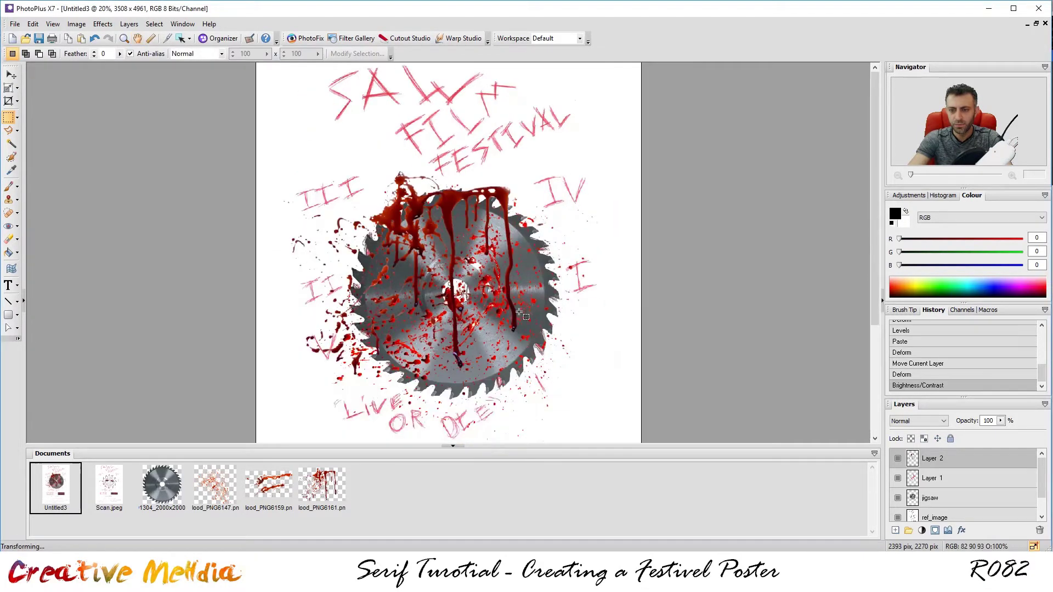
{"action": "scroll", "coordinate": [548, 290], "scroll_direction": "down", "scroll_amount": 2}
{"action": "scroll", "coordinate": [581, 269], "scroll_direction": "up", "scroll_amount": 2}
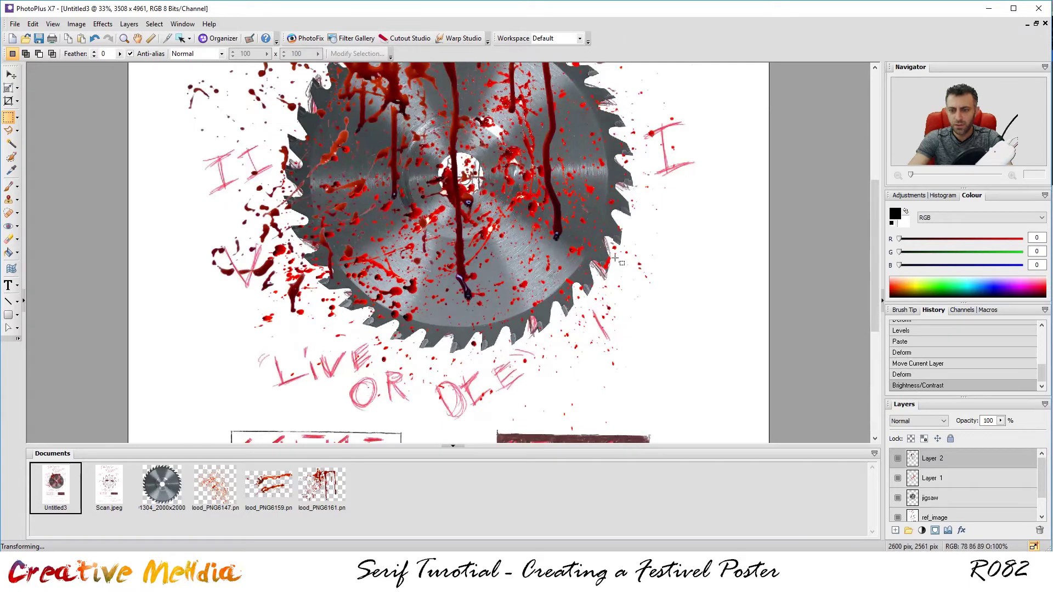
{"action": "left_click_drag", "start_coordinate": [875, 250], "coordinate": [864, 197]}
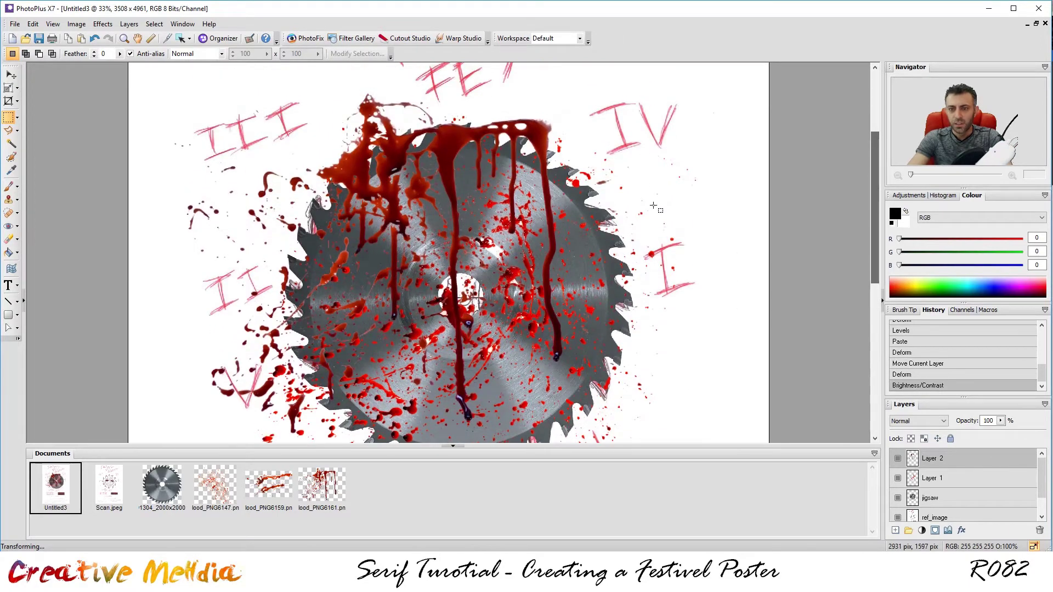
{"action": "scroll", "coordinate": [607, 212], "scroll_direction": "down", "scroll_amount": 1}
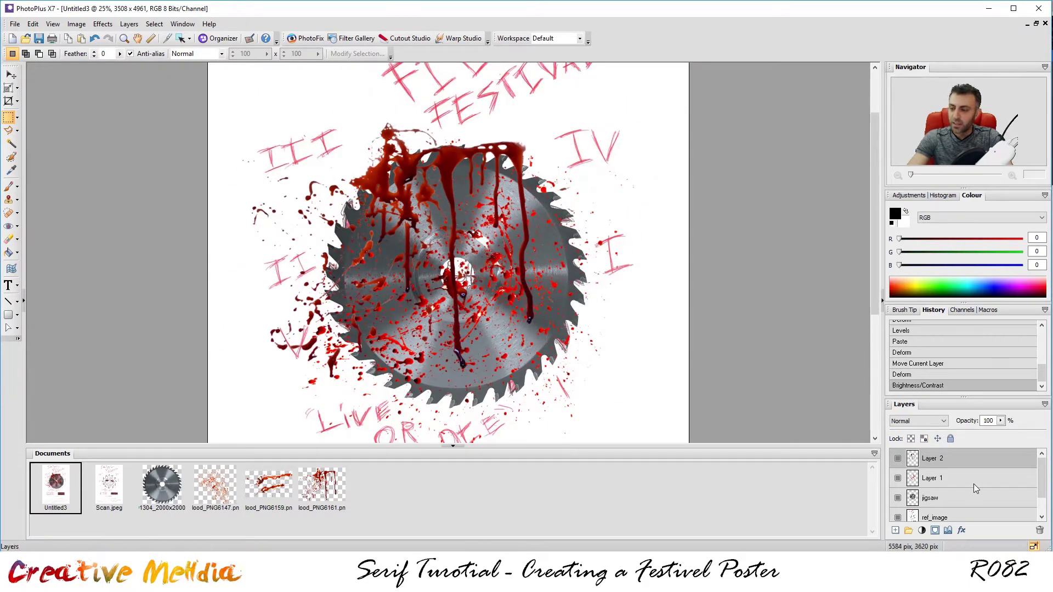
{"action": "scroll", "coordinate": [1048, 473], "scroll_direction": "down", "scroll_amount": 1}
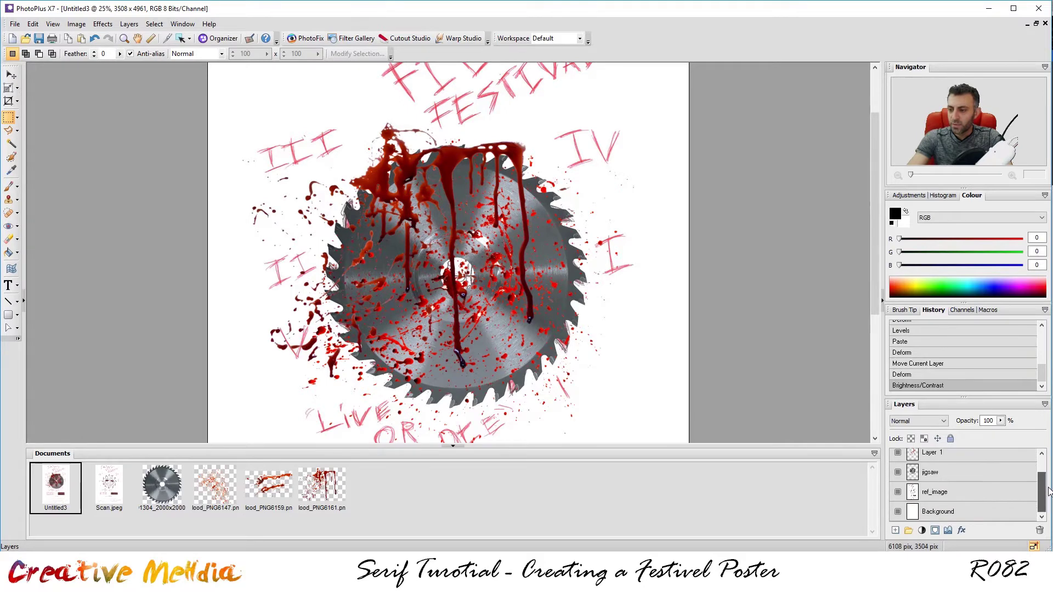
{"action": "left_click", "coordinate": [912, 473], "text": "ctrl"}
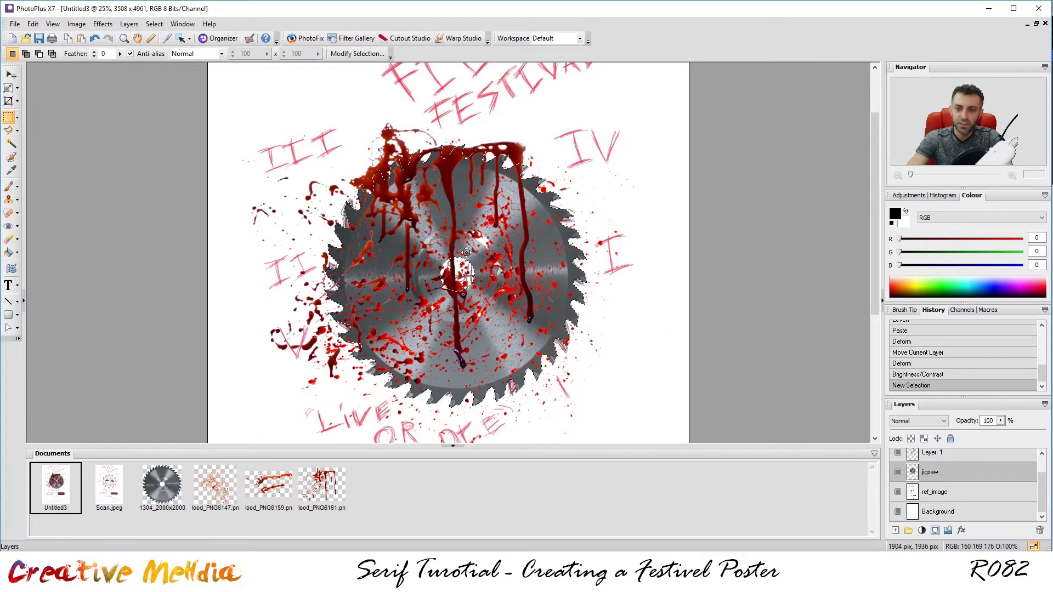
{"action": "scroll", "coordinate": [576, 290], "scroll_direction": "up", "scroll_amount": 2}
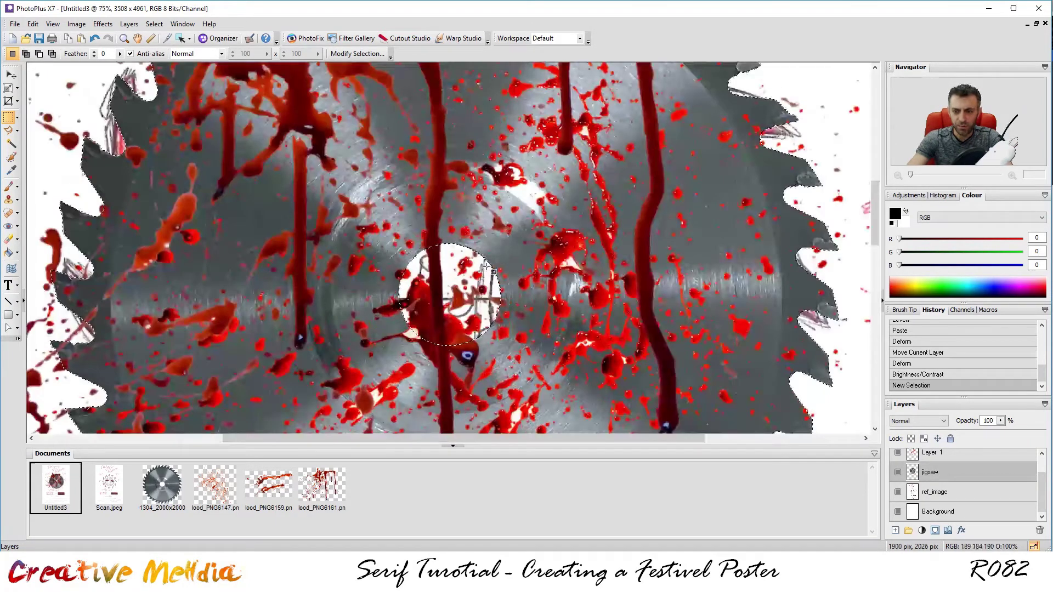
{"action": "scroll", "coordinate": [574, 292], "scroll_direction": "down", "scroll_amount": 1}
{"action": "scroll", "coordinate": [405, 292], "scroll_direction": "down", "scroll_amount": 1}
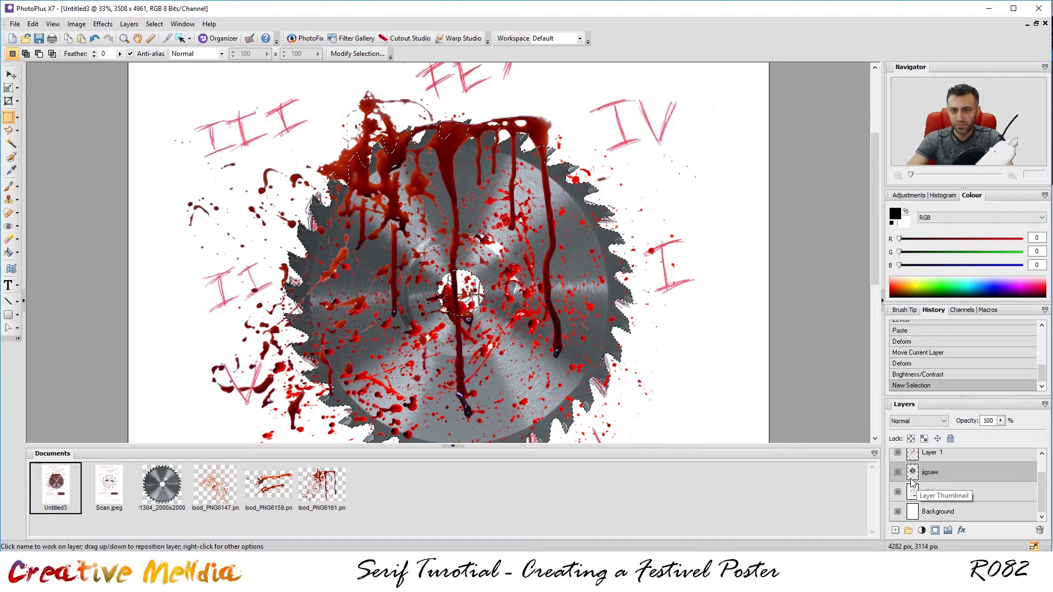
Step: Add a layer mask to Layer 1 so its fine splatter is confined to the selected saw blade shape
{"action": "scroll", "coordinate": [956, 472], "scroll_direction": "up", "scroll_amount": 1}
{"action": "left_click", "coordinate": [949, 473]}
{"action": "left_click", "coordinate": [943, 459], "text": "ctrl"}
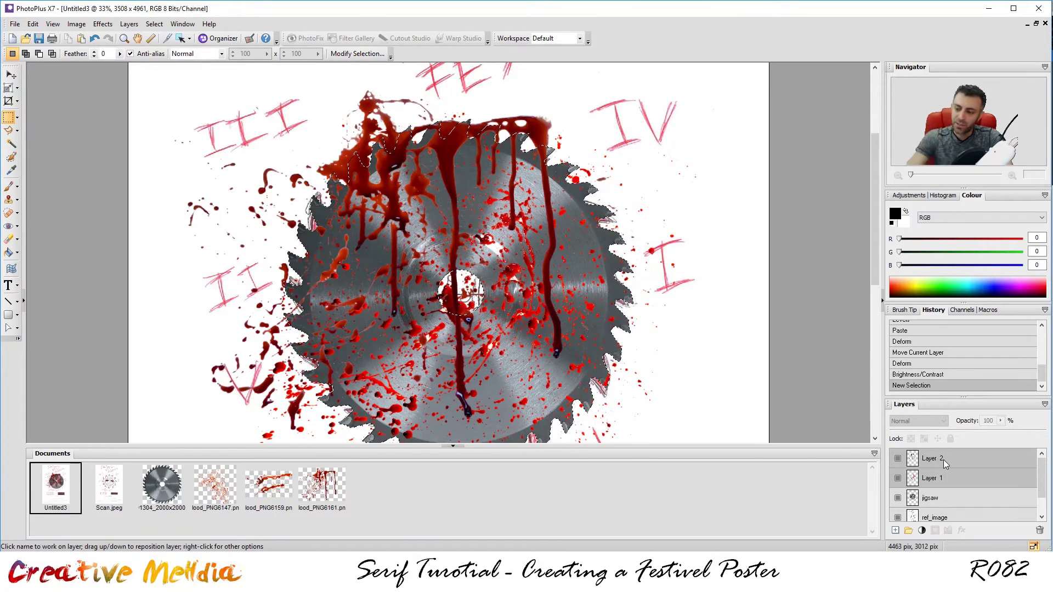
{"action": "left_click", "coordinate": [939, 493]}
{"action": "left_click", "coordinate": [942, 481]}
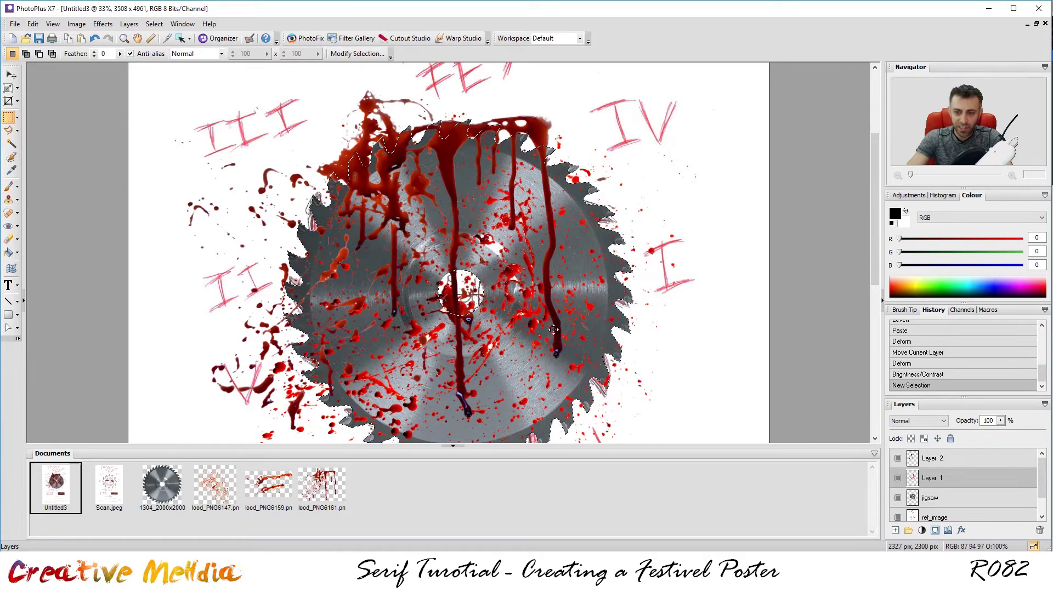
{"action": "left_click", "coordinate": [935, 530]}
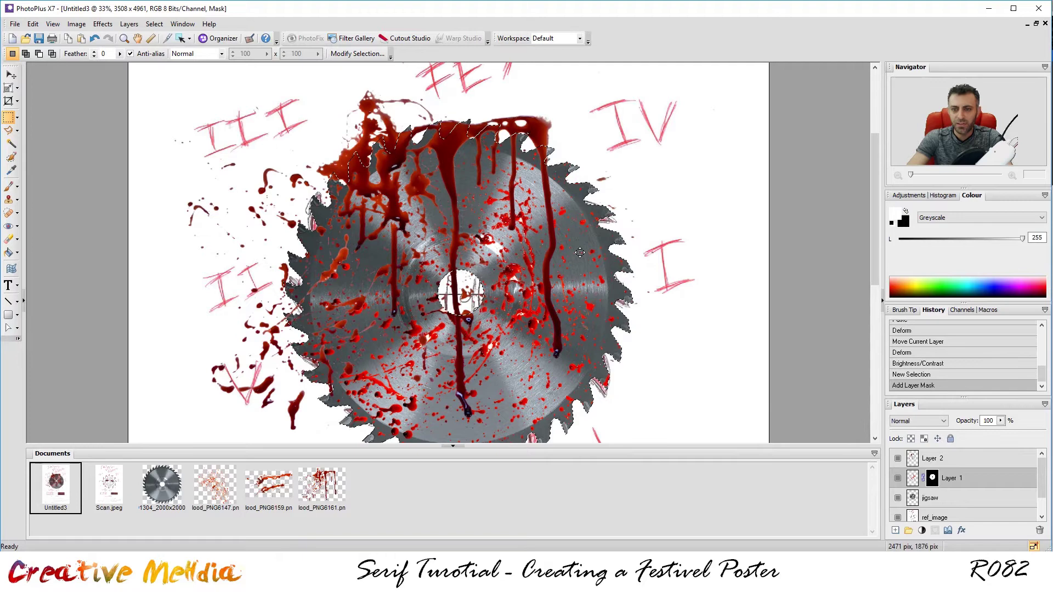
Step: Mask Layer 2's dripping blood to the same saw blade selection and deselect
{"action": "left_click", "coordinate": [965, 458]}
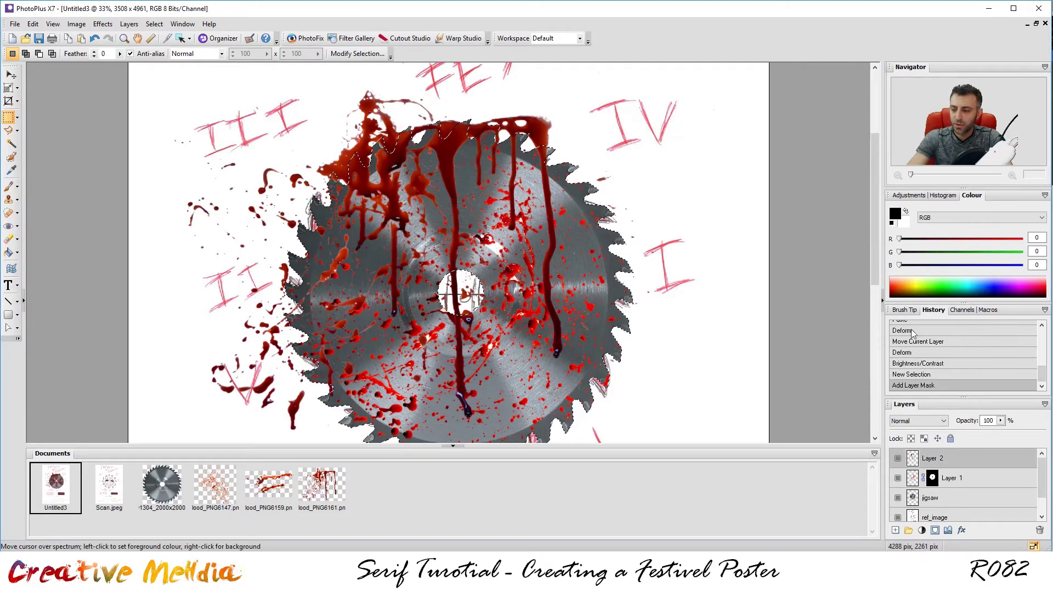
{"action": "left_click", "coordinate": [935, 530]}
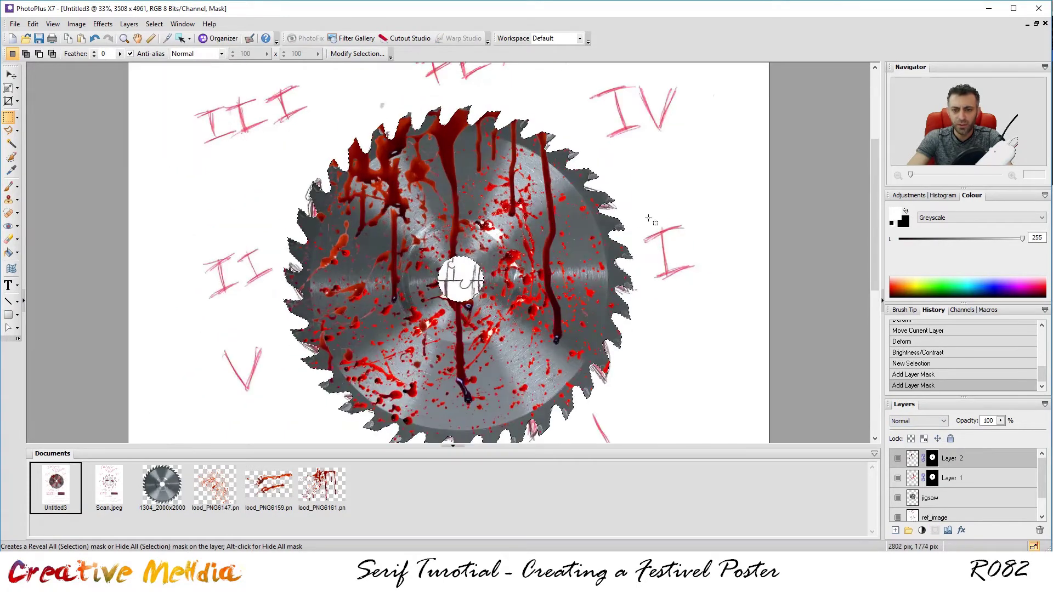
{"action": "left_click", "coordinate": [646, 193]}
{"action": "scroll", "coordinate": [477, 175], "scroll_direction": "up", "scroll_amount": 2}
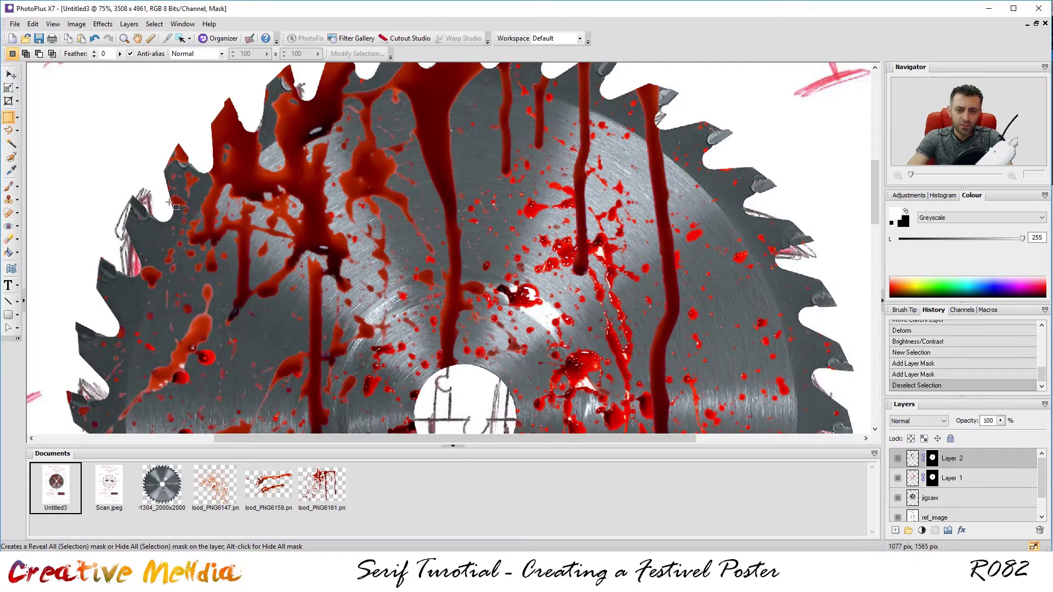
{"action": "scroll", "coordinate": [384, 206], "scroll_direction": "down", "scroll_amount": 2}
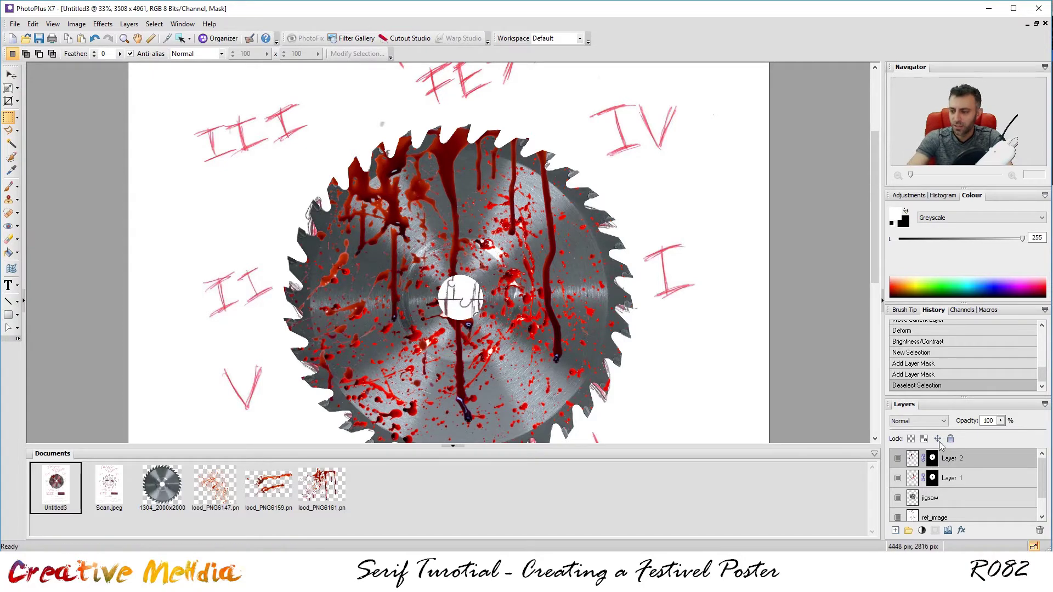
Step: Rename Layer 1 as blood1 and Layer 2 as blood2
{"action": "double_click", "coordinate": [951, 478]}
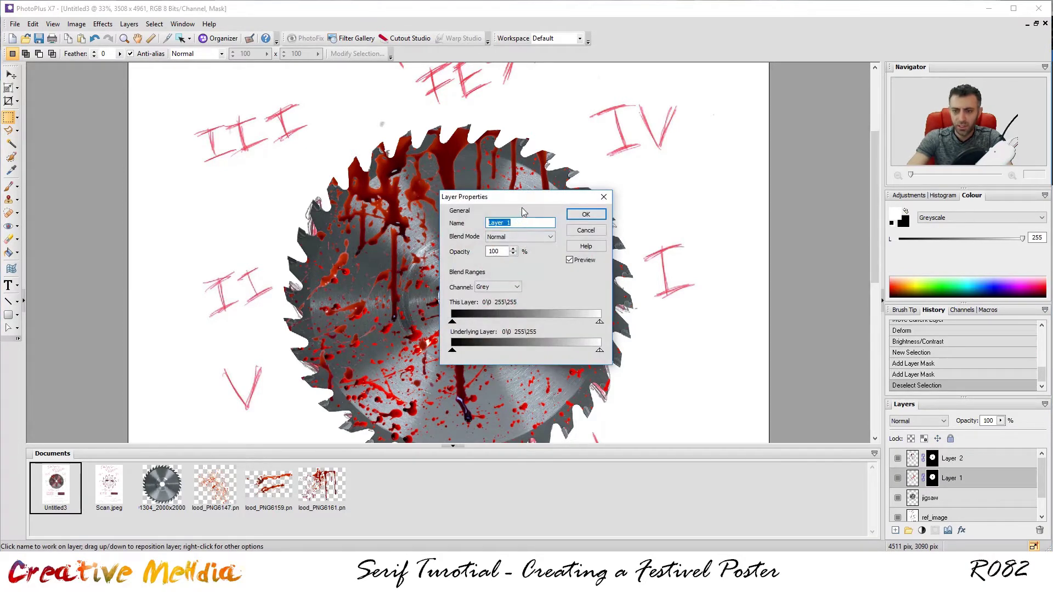
{"action": "left_click_drag", "start_coordinate": [522, 208], "coordinate": [586, 201]}
{"action": "type", "text": "blood1"}
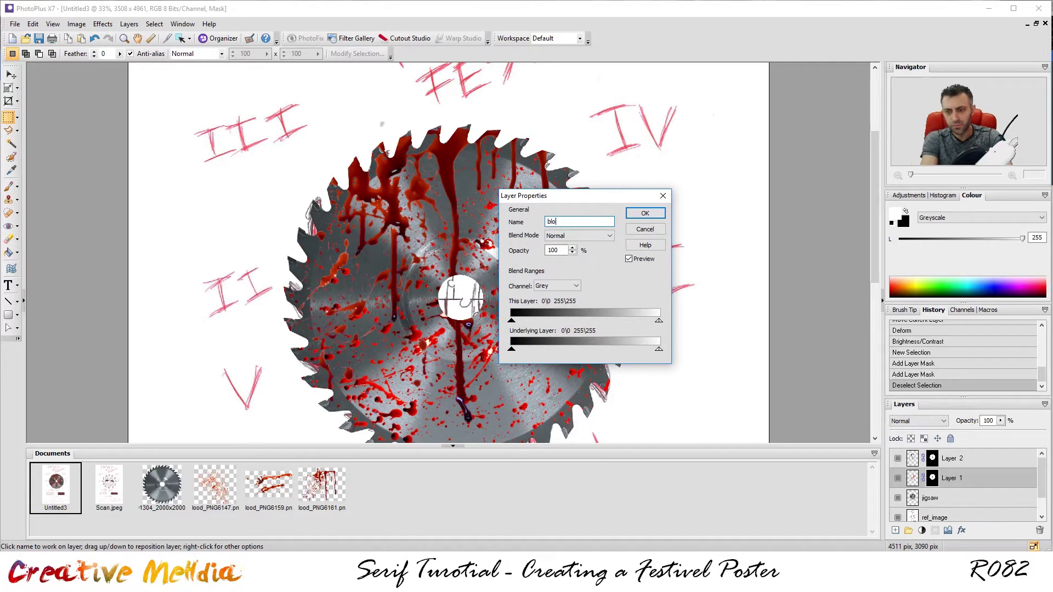
{"action": "key", "text": "Return"}
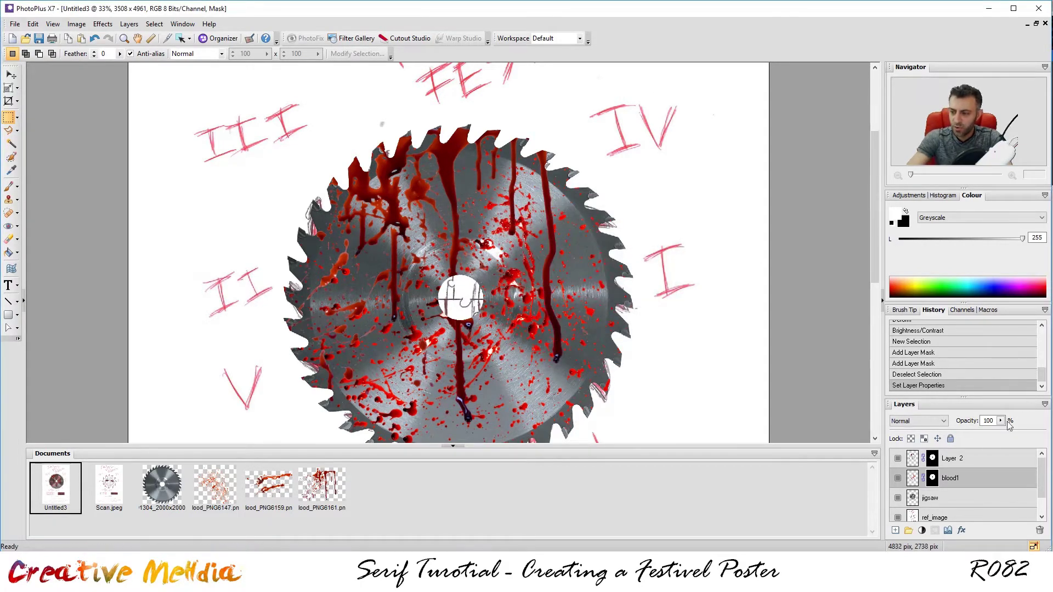
{"action": "double_click", "coordinate": [954, 459]}
{"action": "type", "text": "blood2"}
{"action": "key", "text": "Return"}
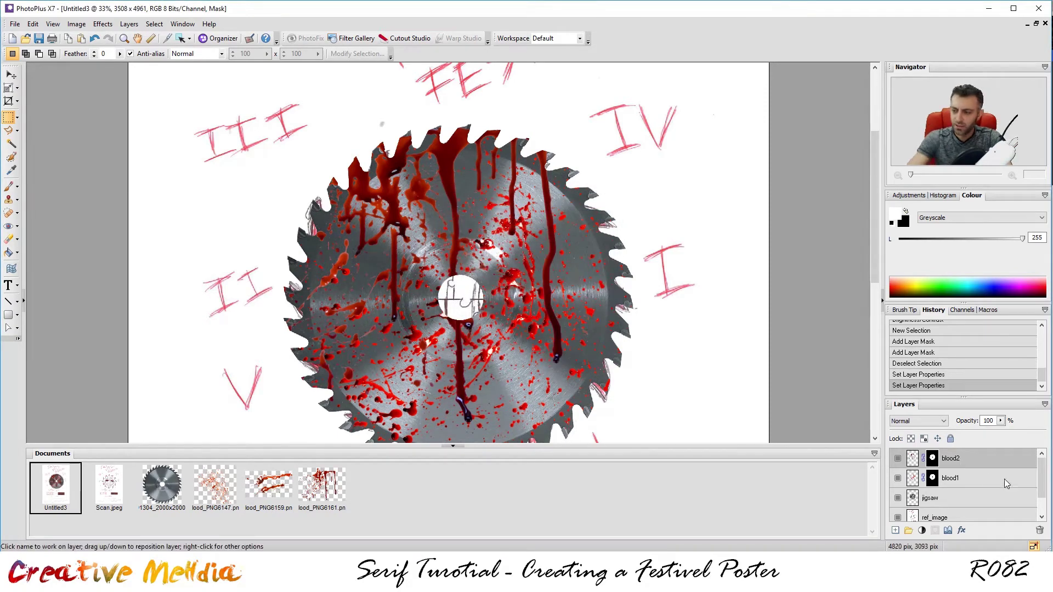
Step: Set the blend mode of the blood1 layer to Multiply and inspect the splatter on the metal up close
{"action": "left_click", "coordinate": [952, 477]}
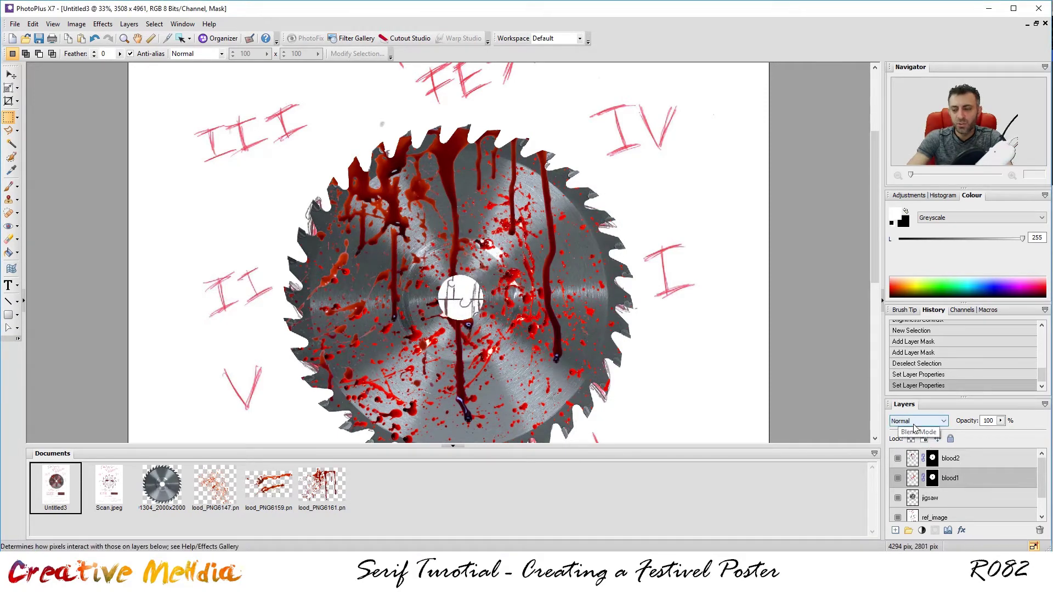
{"action": "left_click", "coordinate": [941, 424]}
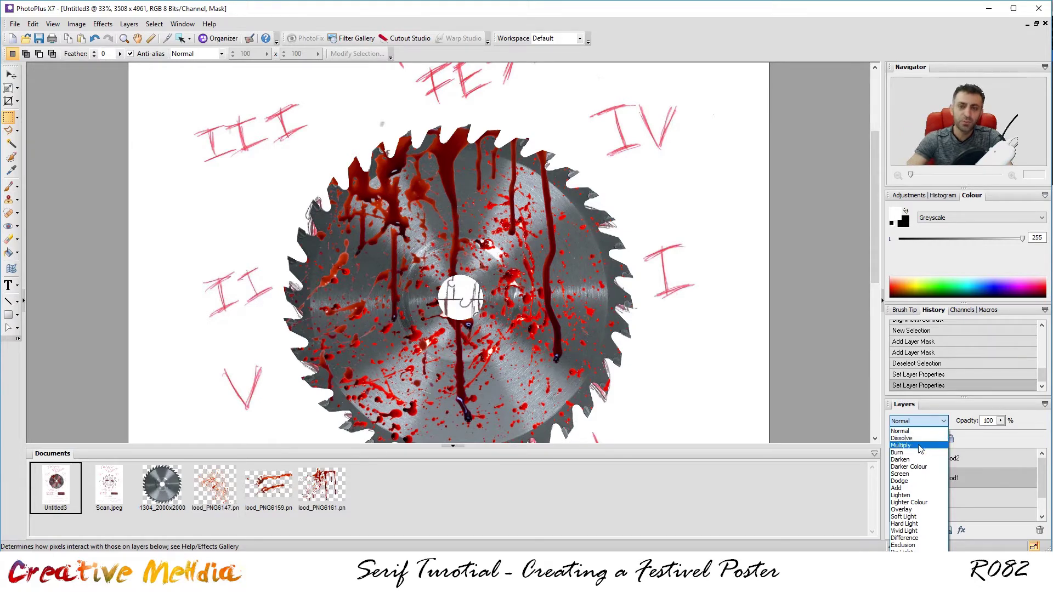
{"action": "left_click", "coordinate": [919, 446]}
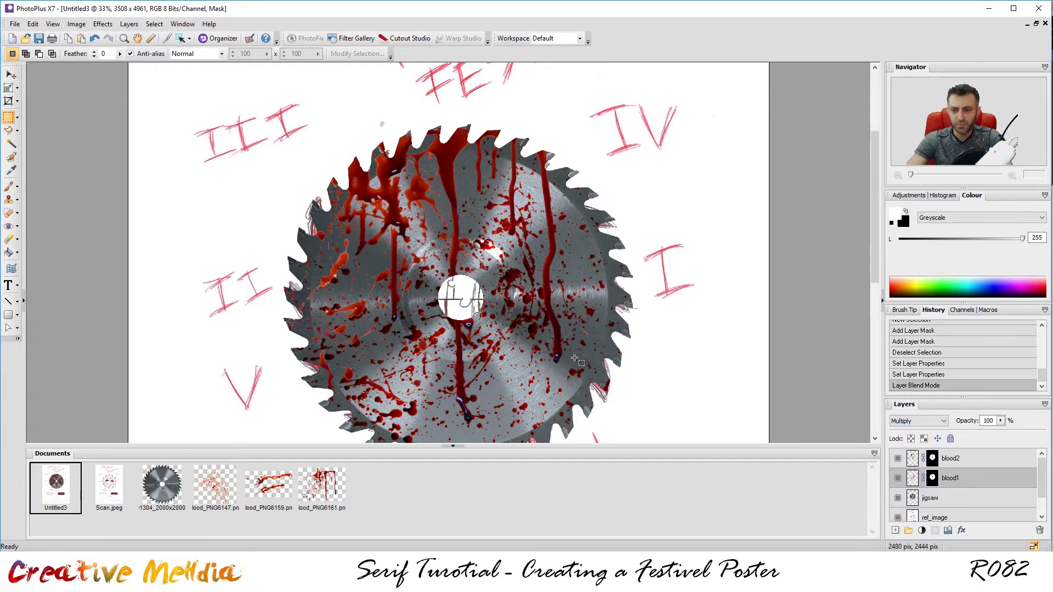
{"action": "scroll", "coordinate": [574, 319], "scroll_direction": "up", "scroll_amount": 5}
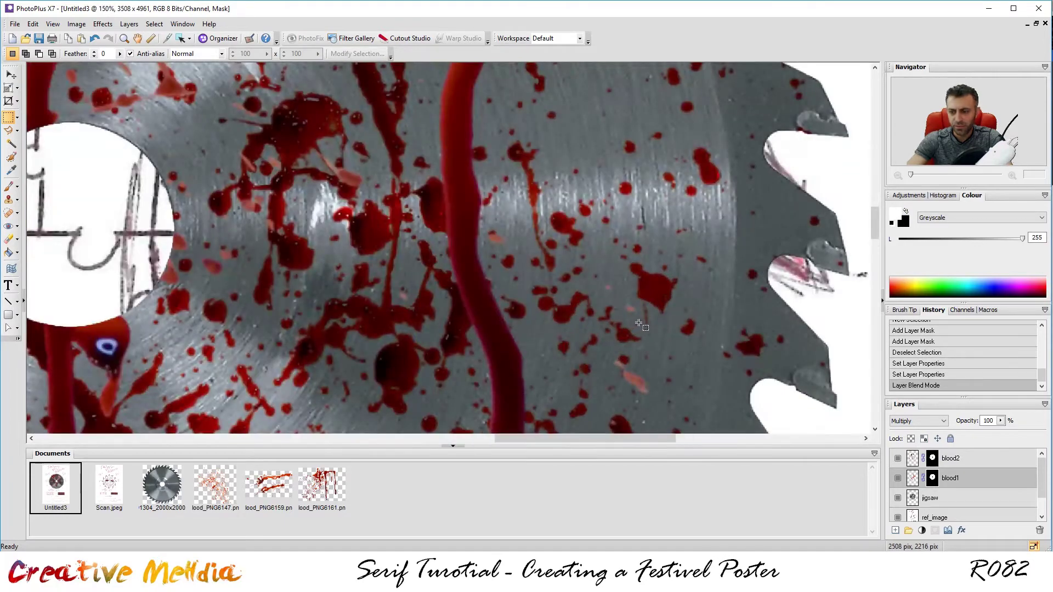
{"action": "scroll", "coordinate": [615, 308], "scroll_direction": "up", "scroll_amount": 1}
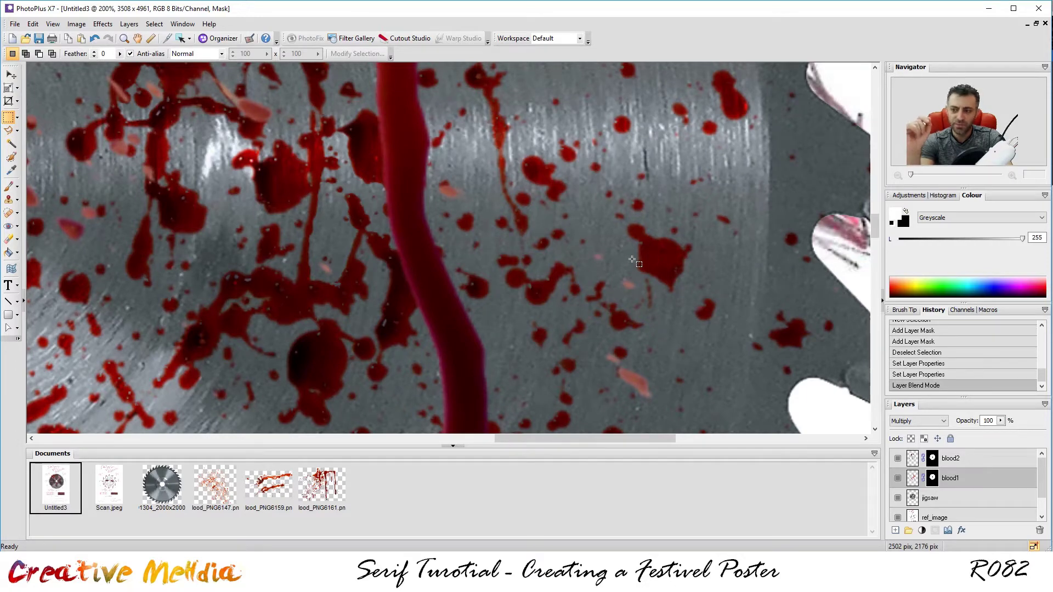
Step: Hide the blood2 layer to view the fine splatter alone on the saw blade
{"action": "left_click", "coordinate": [898, 459]}
{"action": "scroll", "coordinate": [514, 277], "scroll_direction": "down", "scroll_amount": 2}
{"action": "scroll", "coordinate": [511, 277], "scroll_direction": "down", "scroll_amount": 2}
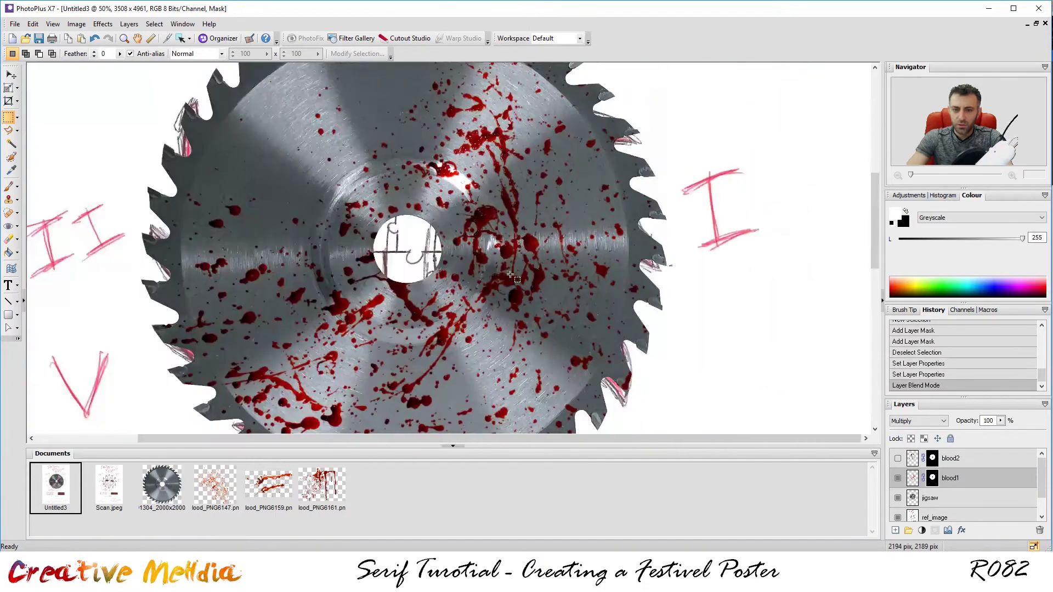
{"action": "scroll", "coordinate": [511, 276], "scroll_direction": "up", "scroll_amount": 1}
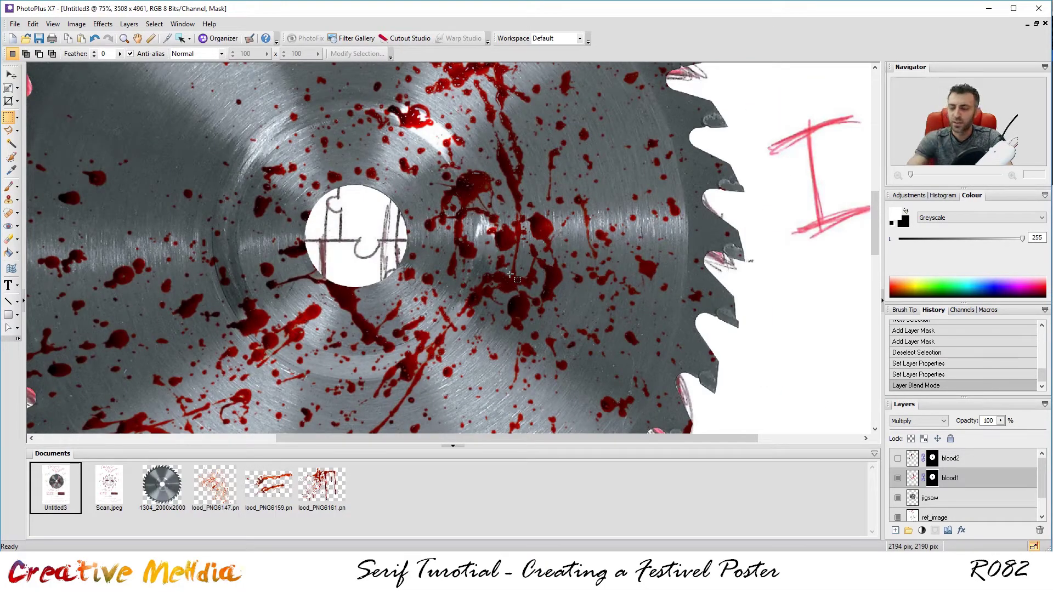
Step: Return the blood1 layer's blend mode to Normal and examine the splatter closely for comparison
{"action": "left_click", "coordinate": [942, 421]}
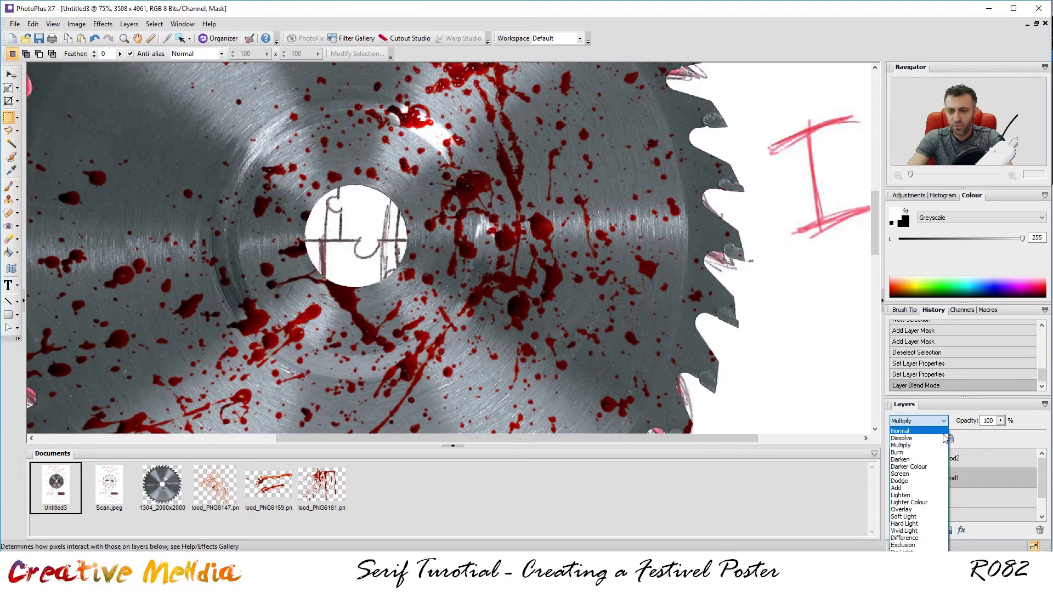
{"action": "left_click", "coordinate": [944, 432]}
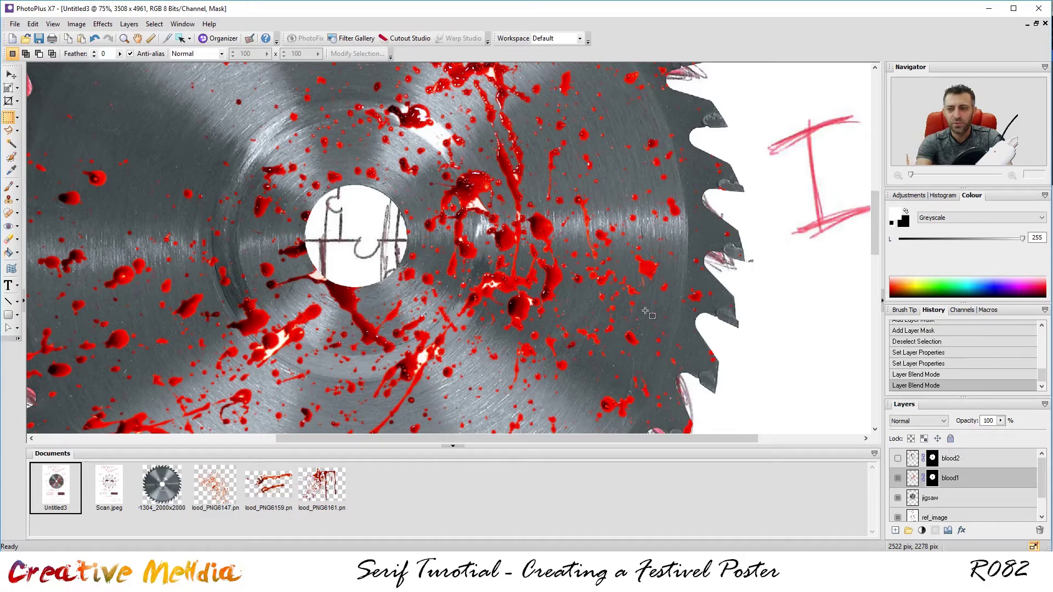
{"action": "scroll", "coordinate": [646, 311], "scroll_direction": "up", "scroll_amount": 5}
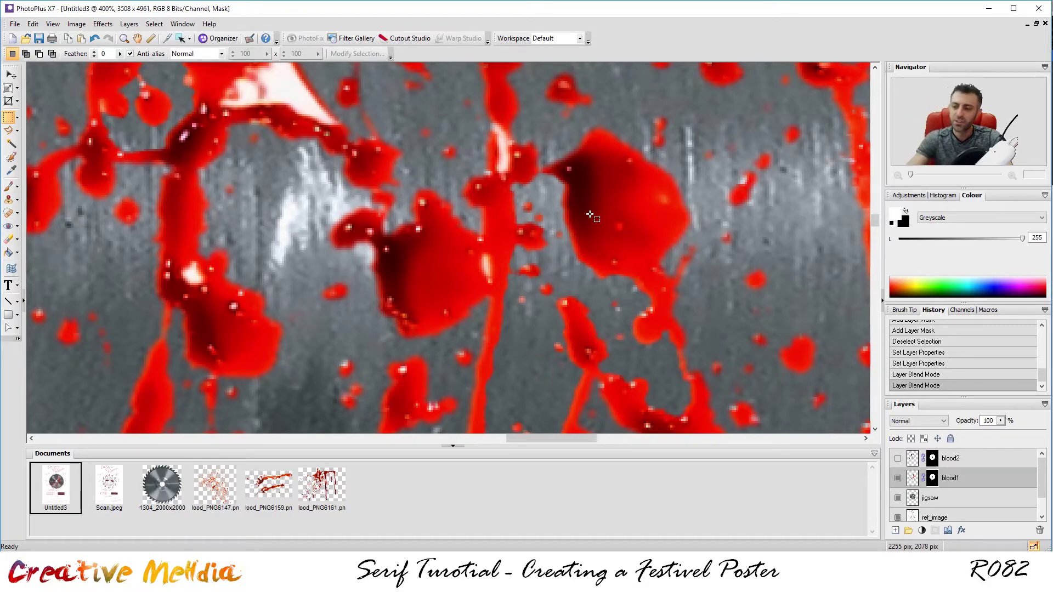
{"action": "scroll", "coordinate": [634, 212], "scroll_direction": "down", "scroll_amount": 2}
{"action": "scroll", "coordinate": [634, 225], "scroll_direction": "down", "scroll_amount": 1}
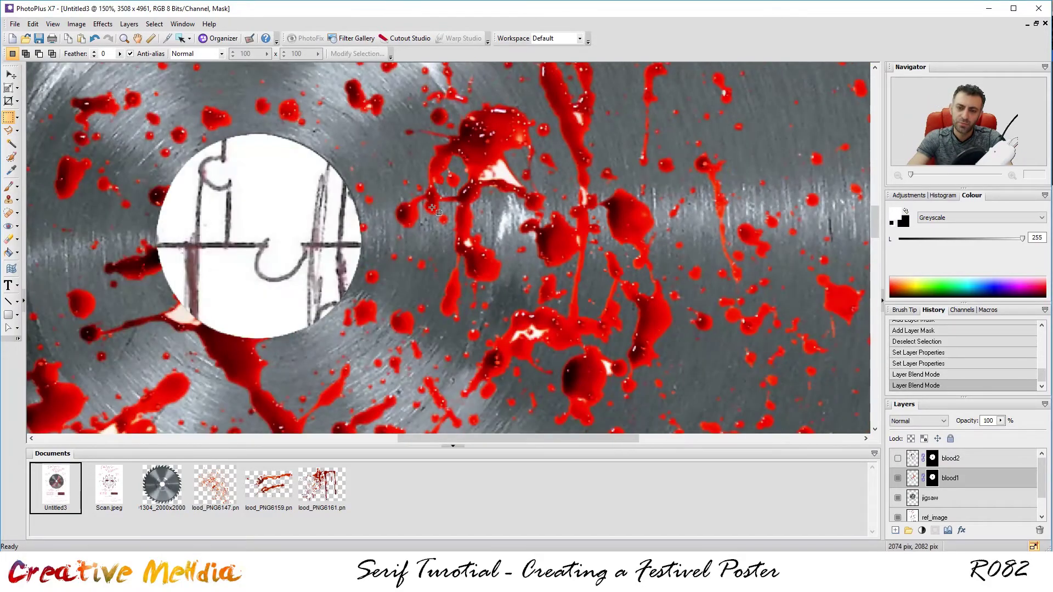
Step: Set the blood1 layer's blend mode to Multiply again and inspect the splatter on the blade up close and from afar
{"action": "left_click", "coordinate": [919, 420]}
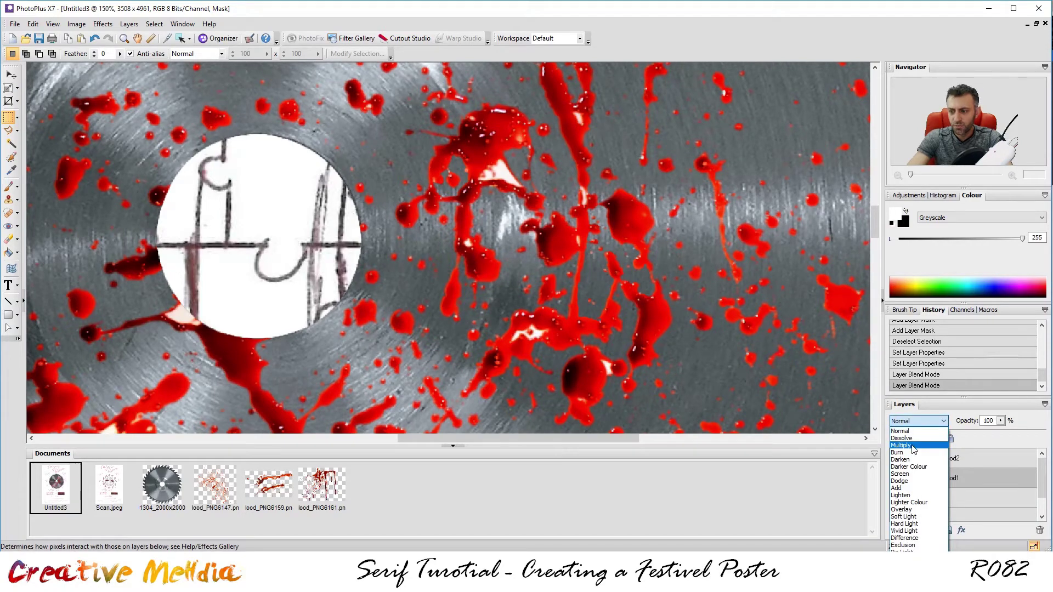
{"action": "left_click", "coordinate": [912, 445]}
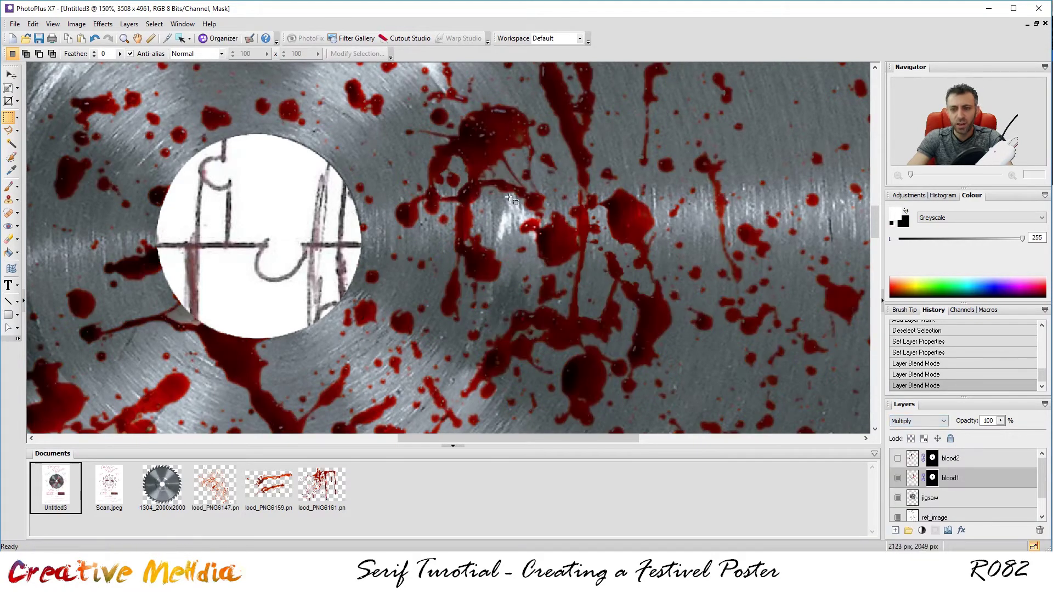
{"action": "scroll", "coordinate": [509, 197], "scroll_direction": "up", "scroll_amount": 3}
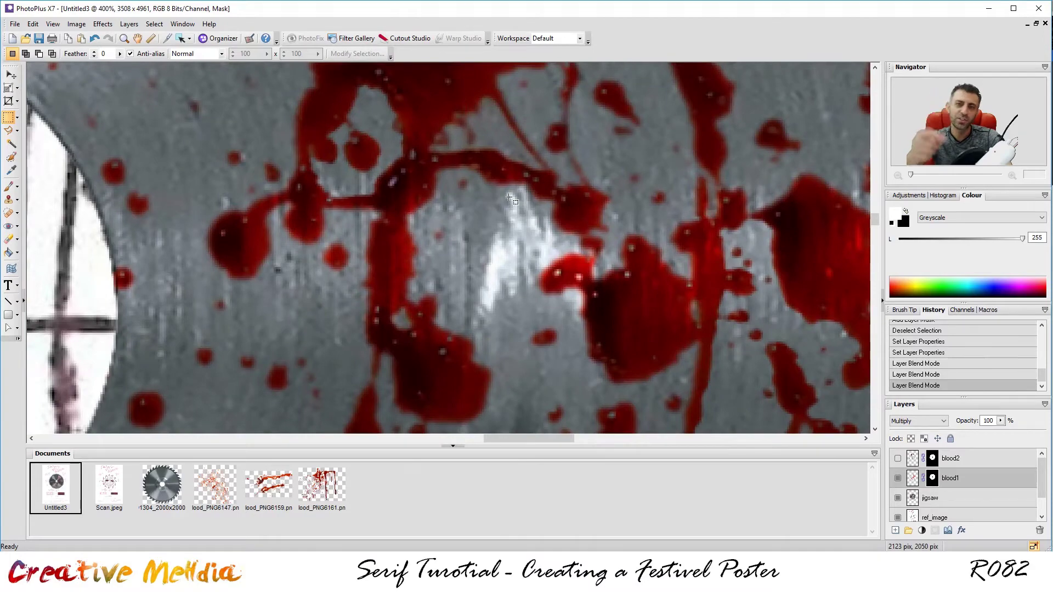
{"action": "scroll", "coordinate": [539, 167], "scroll_direction": "down", "scroll_amount": 7}
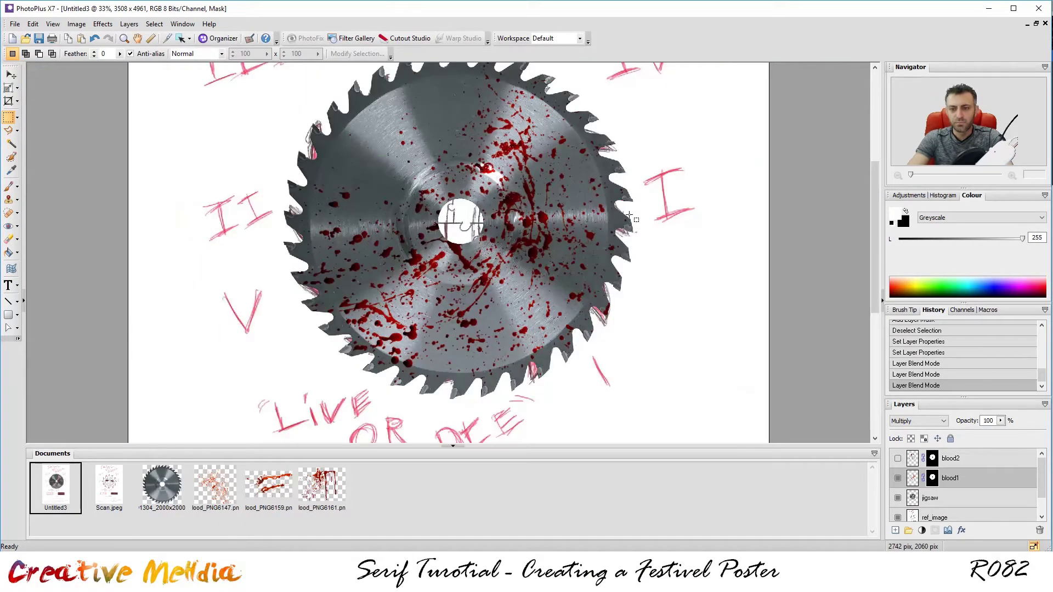
{"action": "scroll", "coordinate": [631, 217], "scroll_direction": "up", "scroll_amount": 1}
{"action": "scroll", "coordinate": [631, 218], "scroll_direction": "up", "scroll_amount": 1}
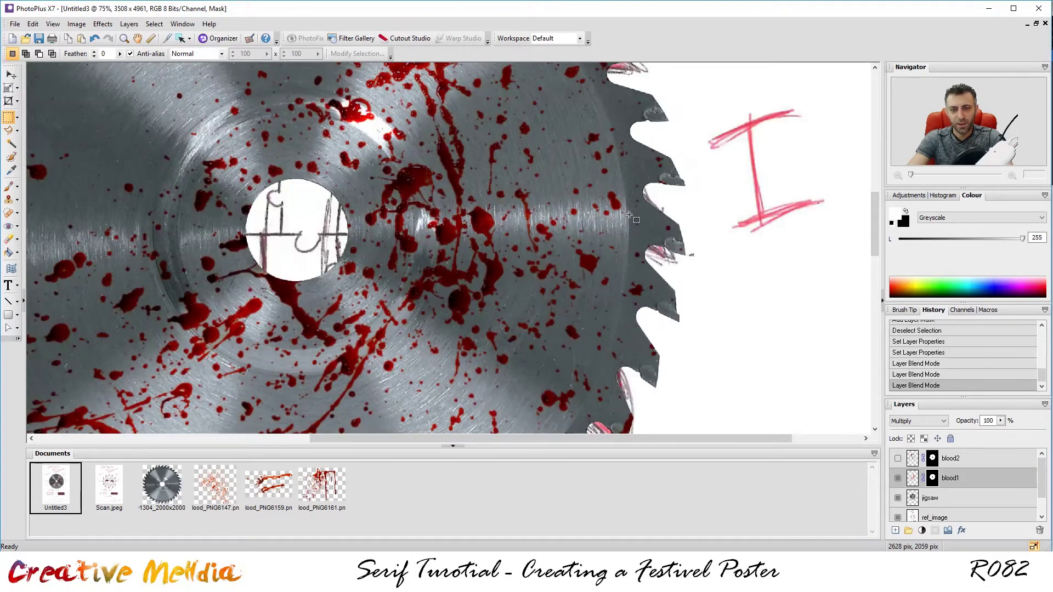
Step: Show the blood2 layer, set its blend mode to Multiply, and inspect the combined splatters and drips on the saw blade
{"action": "left_click", "coordinate": [897, 457]}
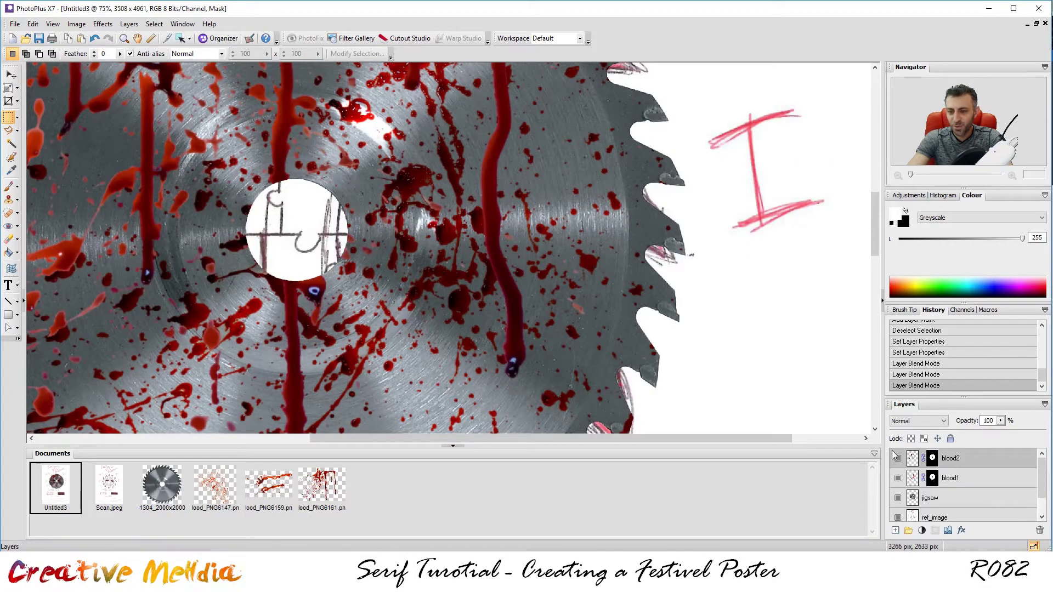
{"action": "left_click", "coordinate": [920, 421]}
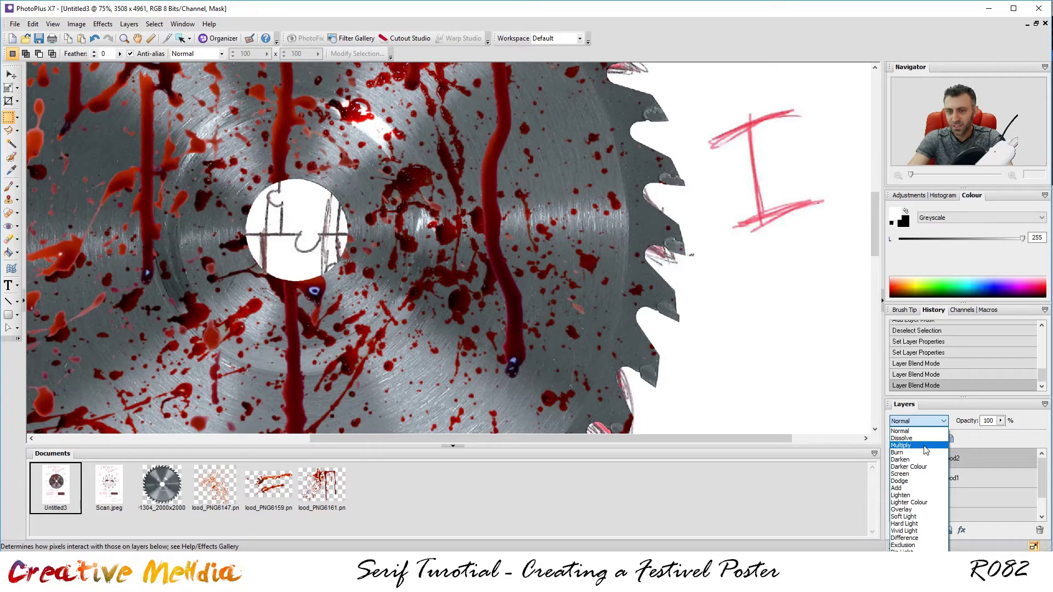
{"action": "left_click", "coordinate": [925, 450]}
{"action": "scroll", "coordinate": [403, 190], "scroll_direction": "up", "scroll_amount": 4}
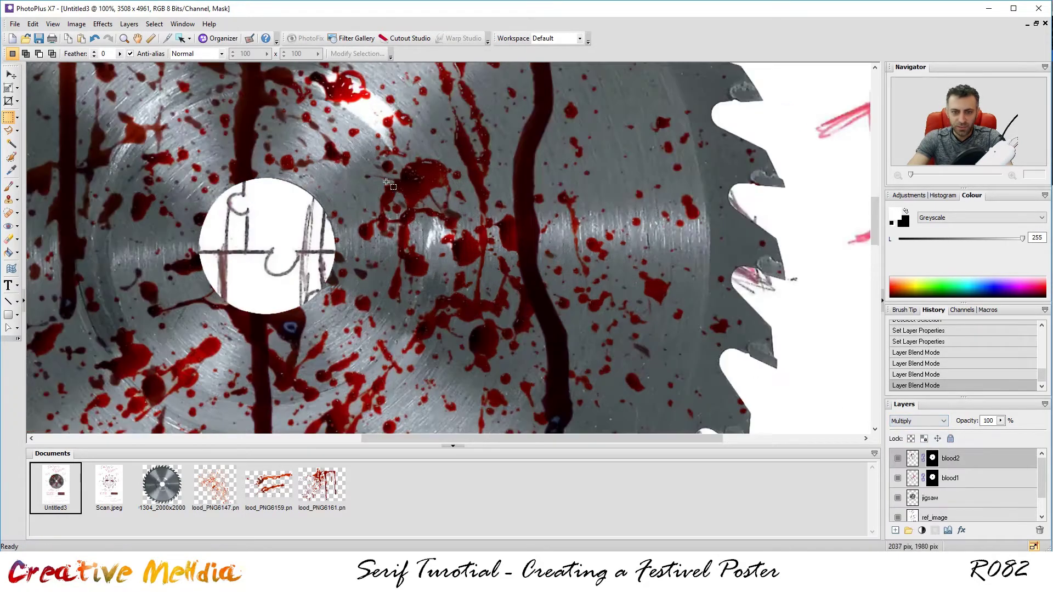
{"action": "scroll", "coordinate": [829, 290], "scroll_direction": "down", "scroll_amount": 1}
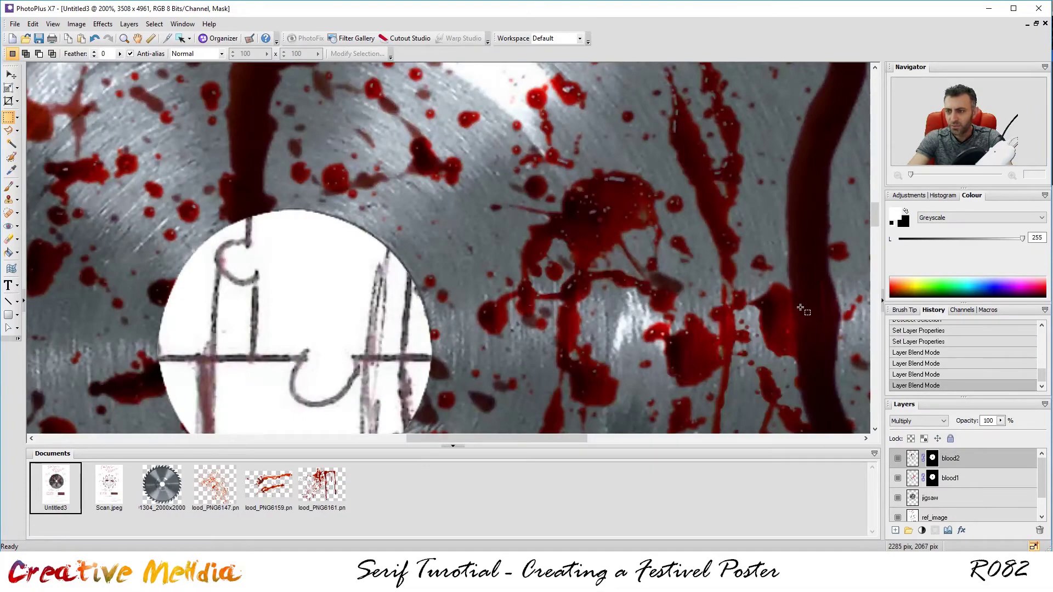
{"action": "scroll", "coordinate": [260, 156], "scroll_direction": "down", "scroll_amount": 5}
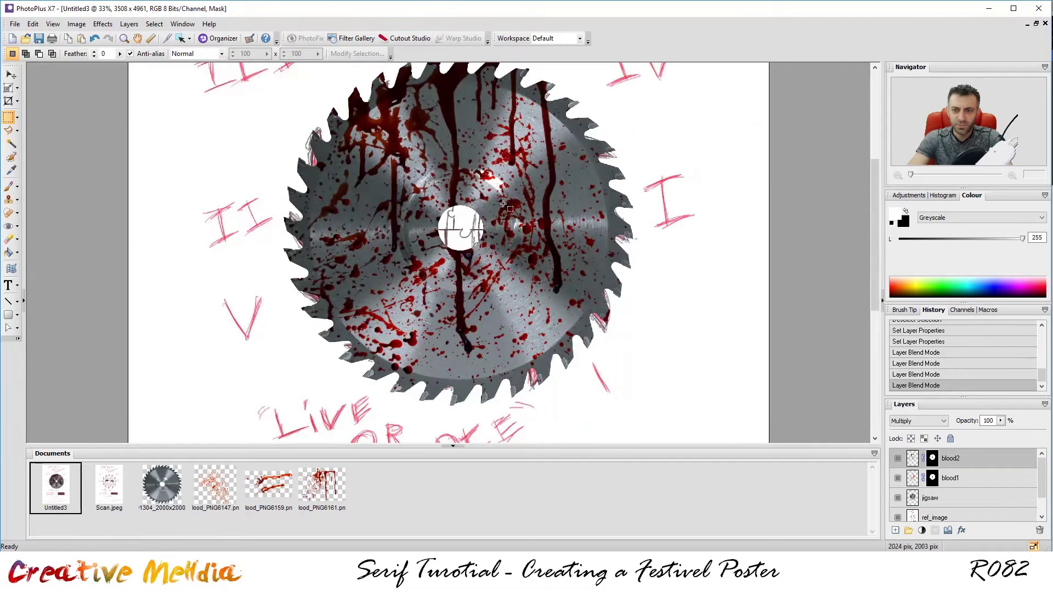
{"action": "scroll", "coordinate": [464, 113], "scroll_direction": "down", "scroll_amount": 1}
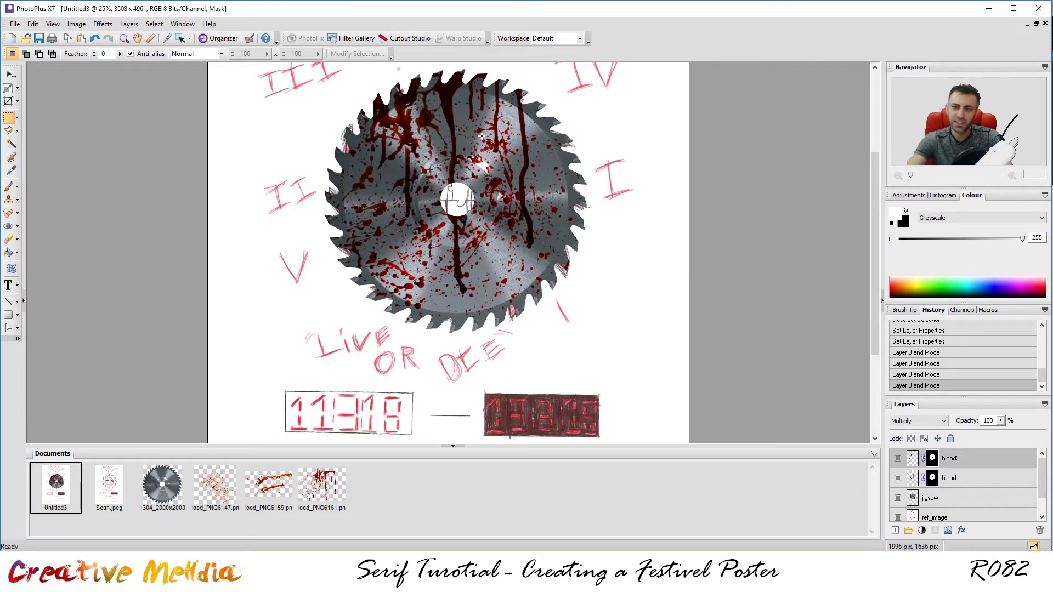
{"action": "scroll", "coordinate": [498, 97], "scroll_direction": "up", "scroll_amount": 3}
{"action": "scroll", "coordinate": [405, 190], "scroll_direction": "down", "scroll_amount": 2}
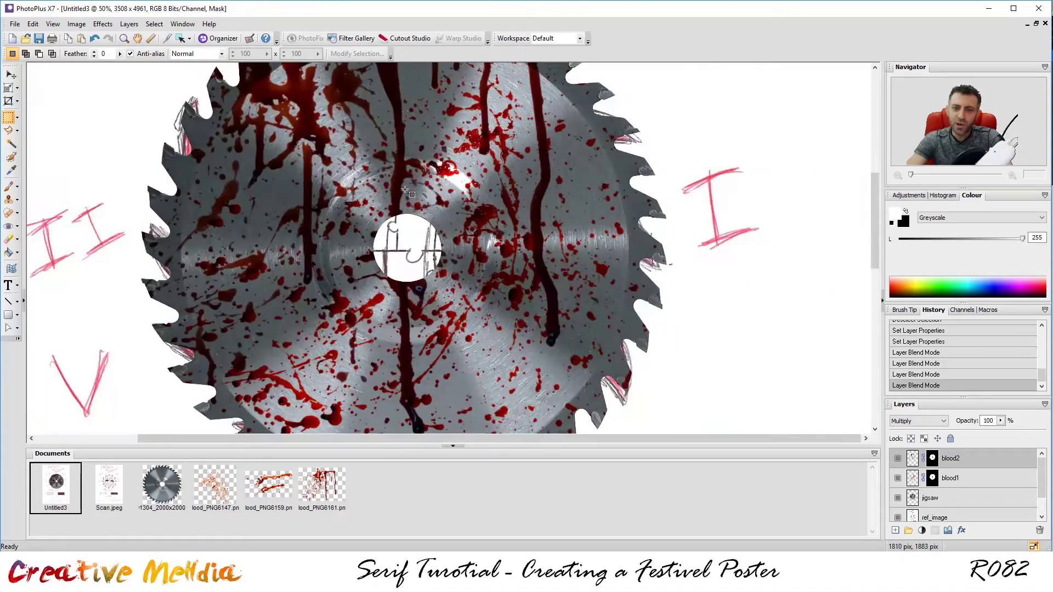
{"action": "scroll", "coordinate": [396, 162], "scroll_direction": "down", "scroll_amount": 1}
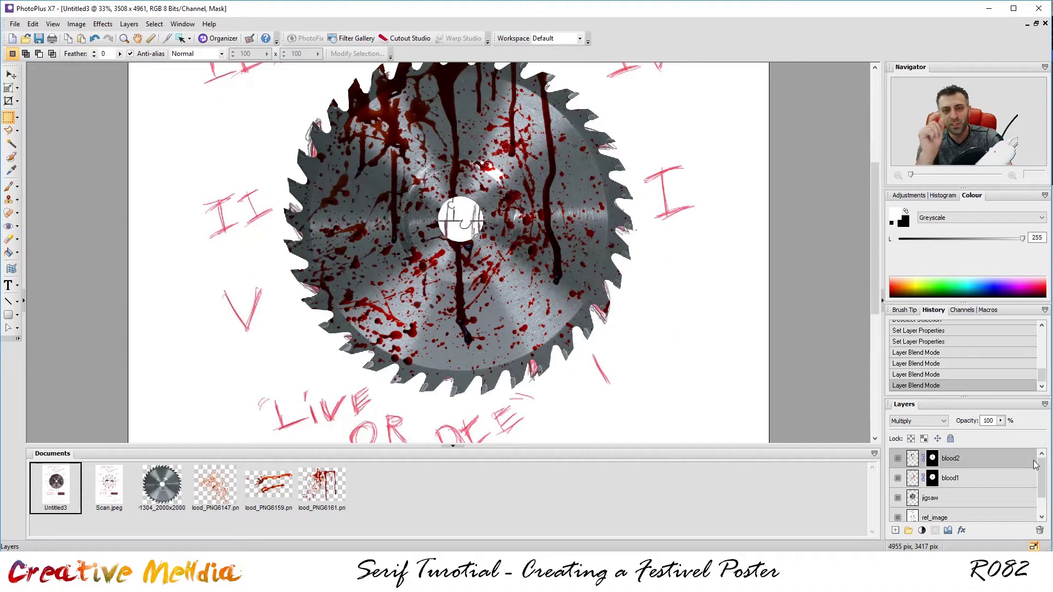
{"action": "left_click", "coordinate": [1000, 477]}
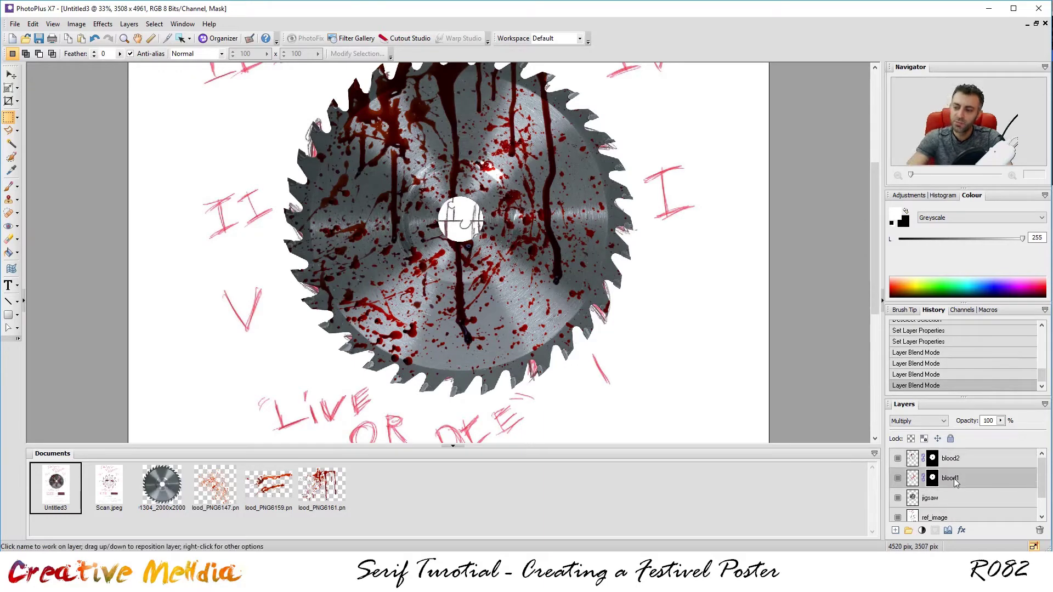
{"action": "left_click", "coordinate": [956, 479]}
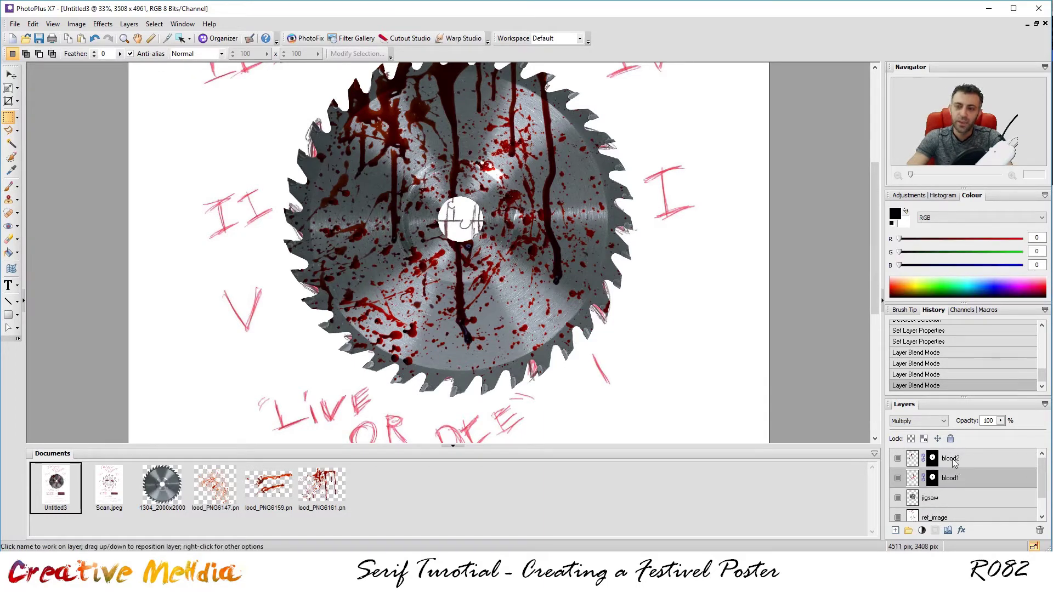
{"action": "left_click", "coordinate": [953, 462]}
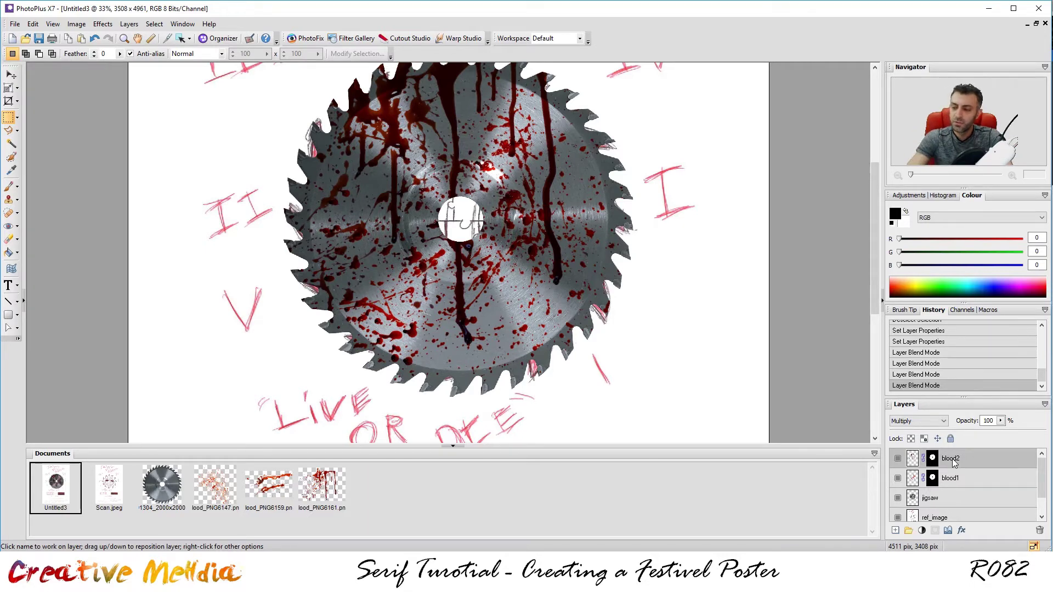
{"action": "left_click", "coordinate": [955, 478], "text": "shift"}
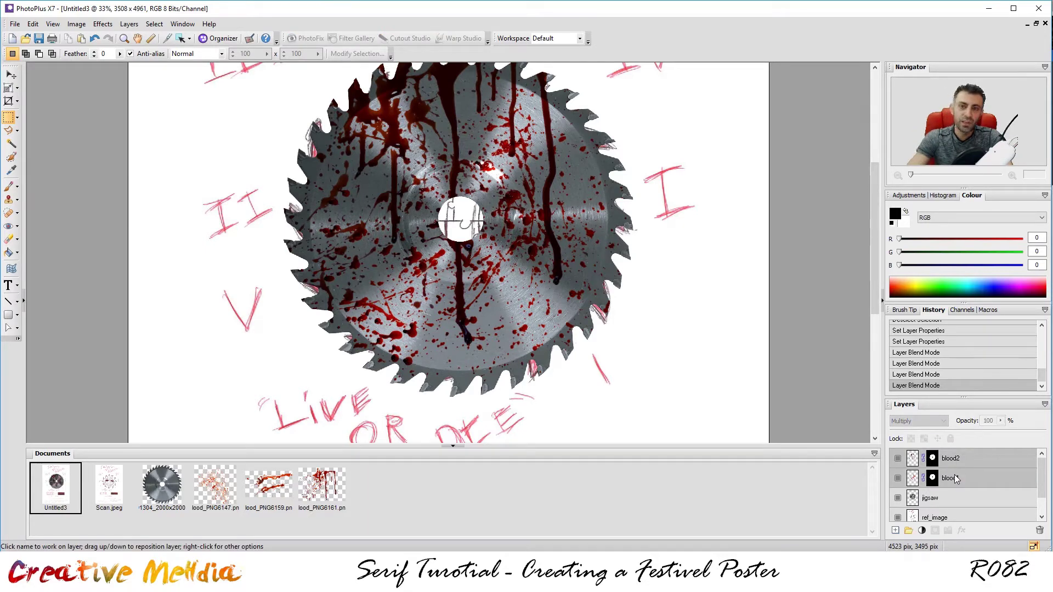
{"action": "right_click", "coordinate": [956, 463]}
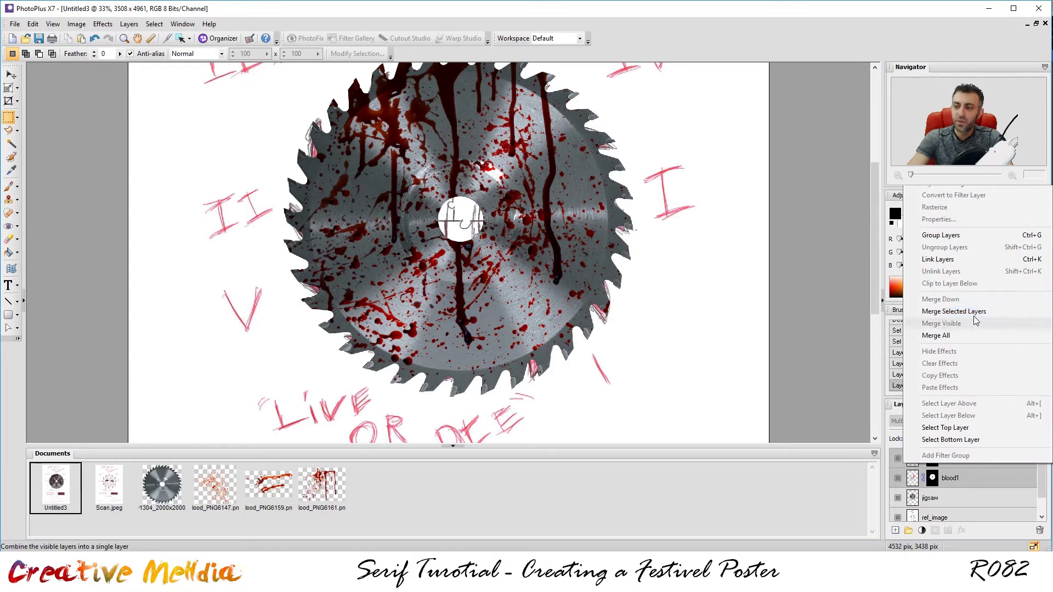
{"action": "left_click", "coordinate": [963, 496]}
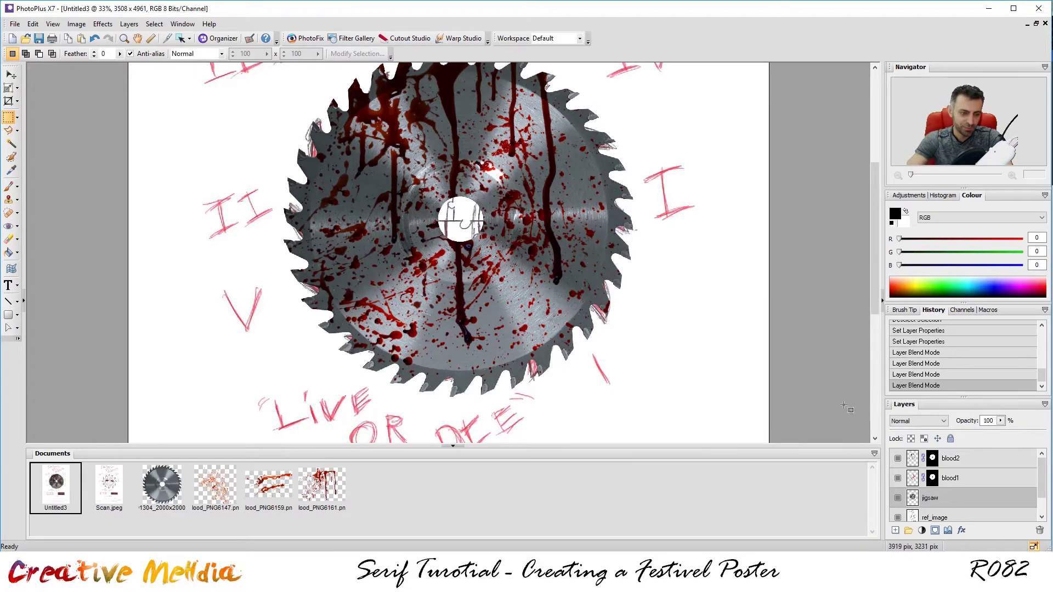
{"action": "left_click", "coordinate": [15, 24]}
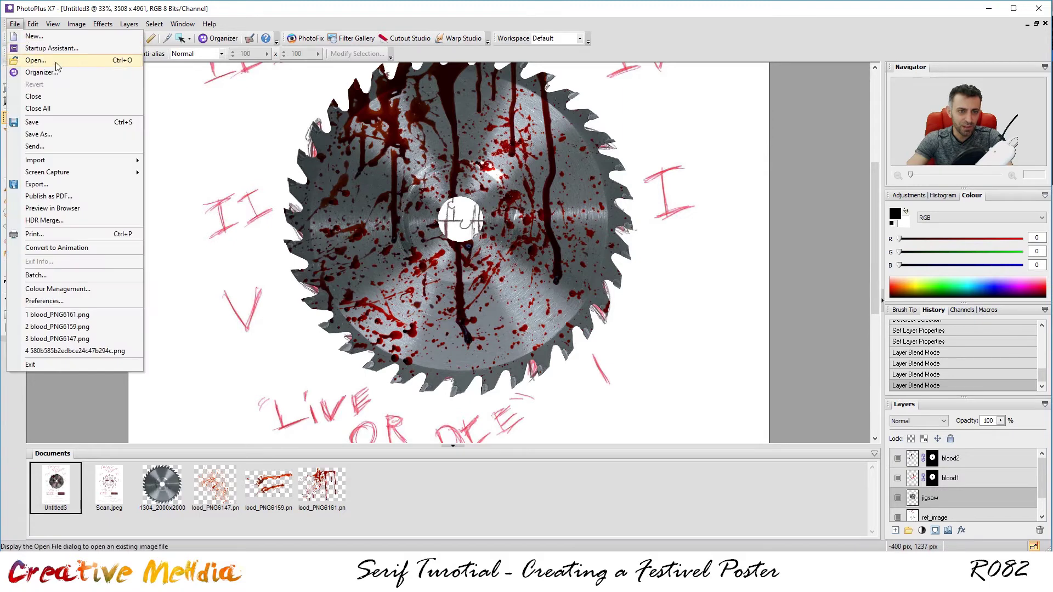
{"action": "left_click", "coordinate": [35, 60]}
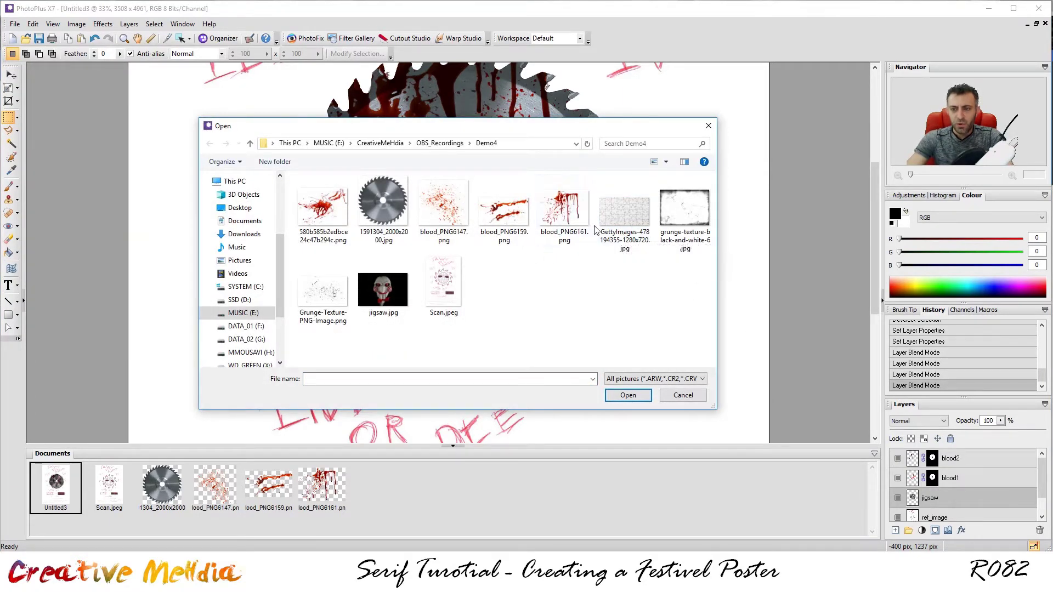
{"action": "left_click", "coordinate": [624, 203]}
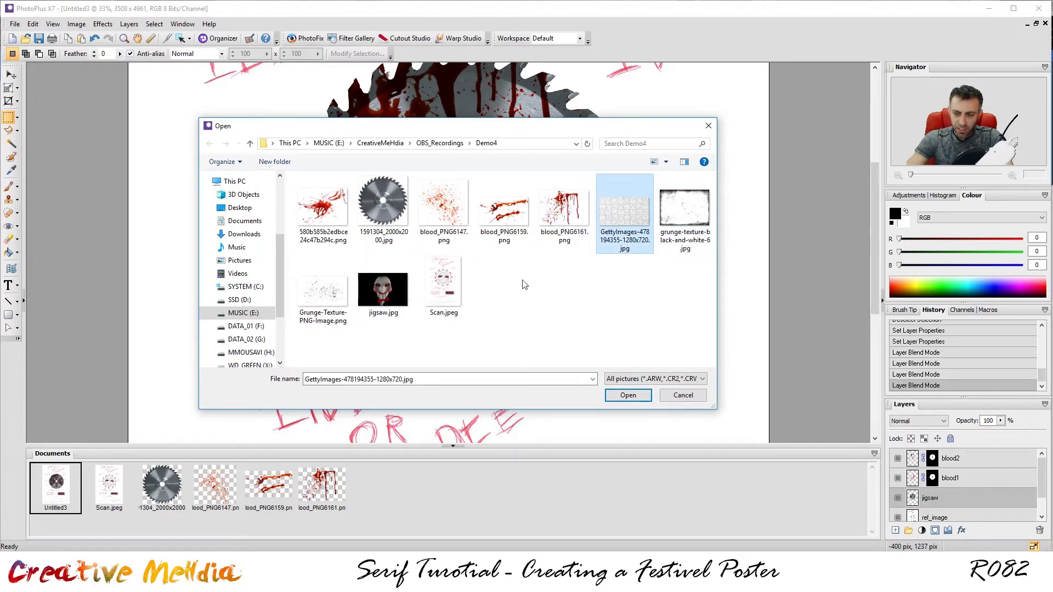
{"action": "left_click", "coordinate": [386, 305], "text": "ctrl"}
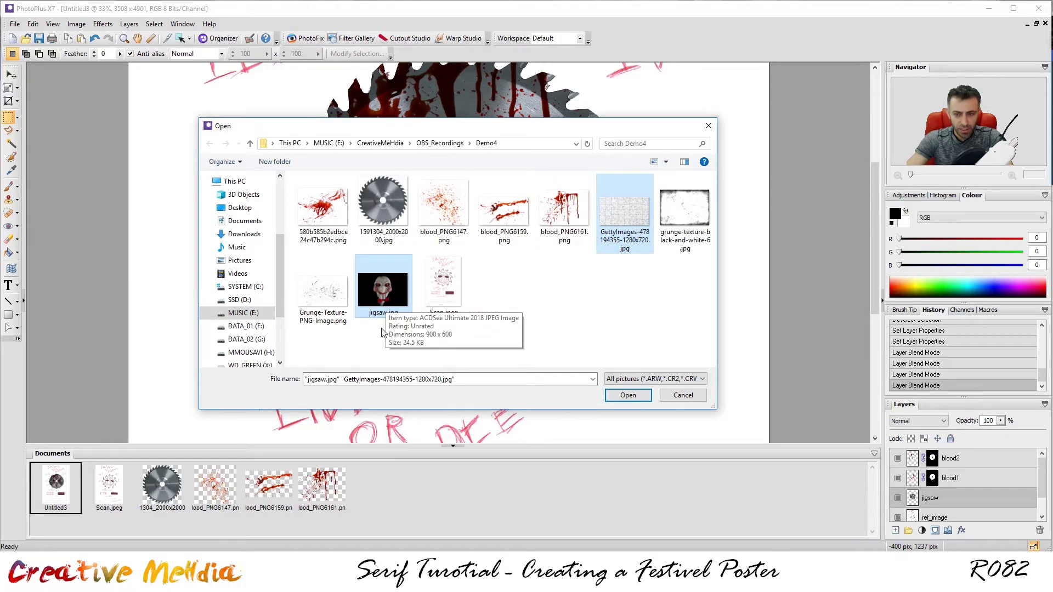
{"action": "left_click", "coordinate": [648, 399]}
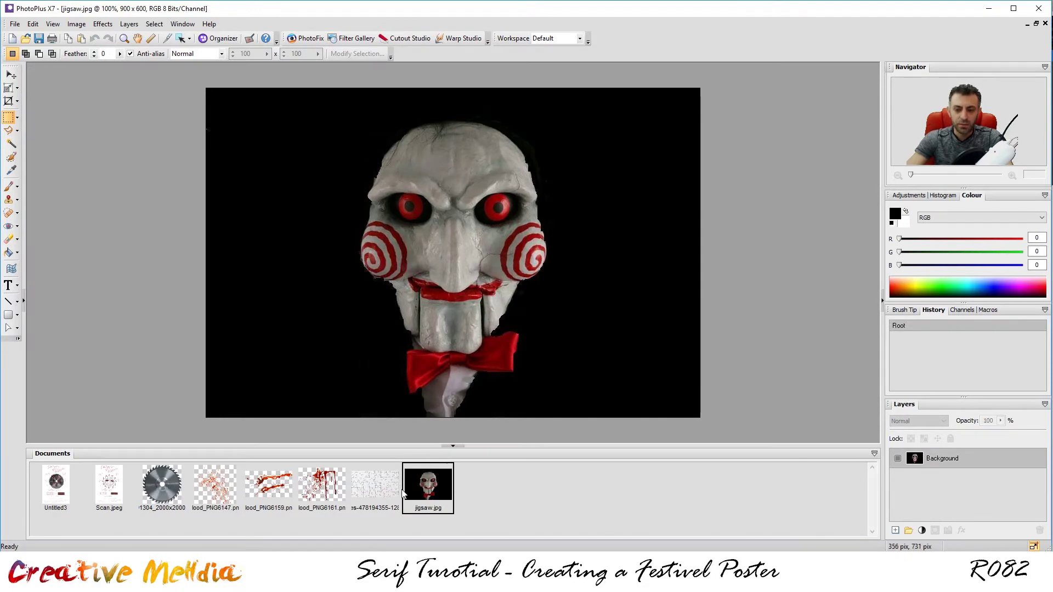
Step: Copy the whole puzzle-pattern image into the Untitled3 poster and move its new layer above blood2
{"action": "left_click", "coordinate": [377, 492]}
{"action": "left_click", "coordinate": [430, 487]}
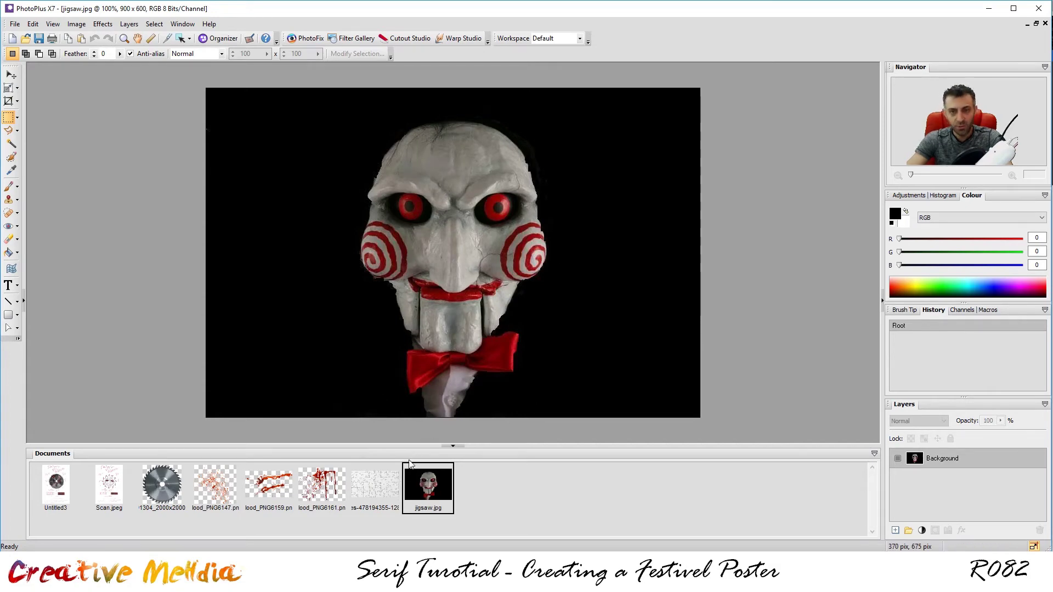
{"action": "left_click", "coordinate": [376, 485]}
{"action": "scroll", "coordinate": [457, 234], "scroll_direction": "up", "scroll_amount": 3}
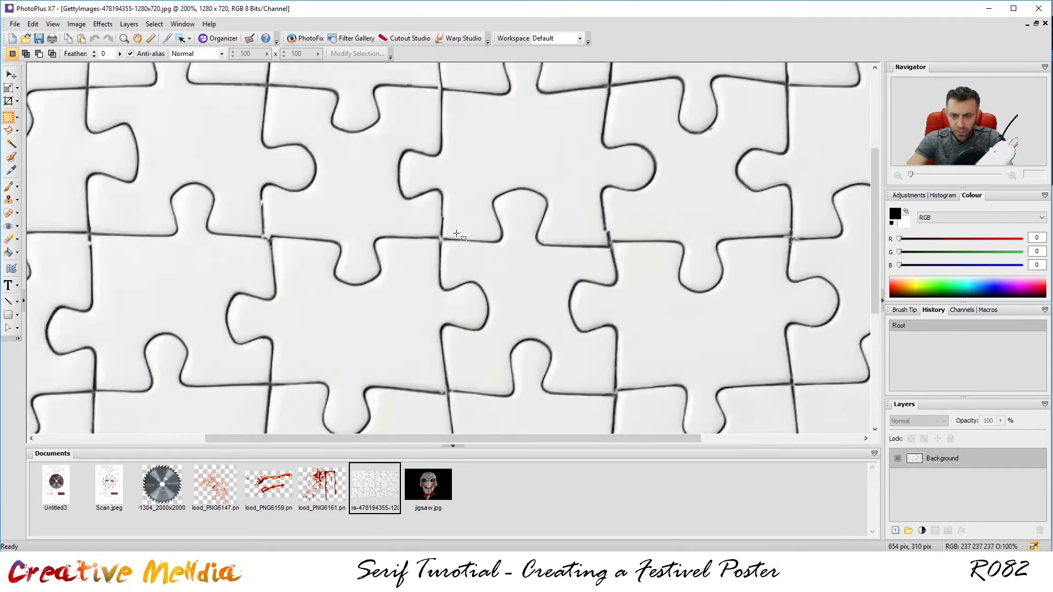
{"action": "scroll", "coordinate": [457, 234], "scroll_direction": "down", "scroll_amount": 3}
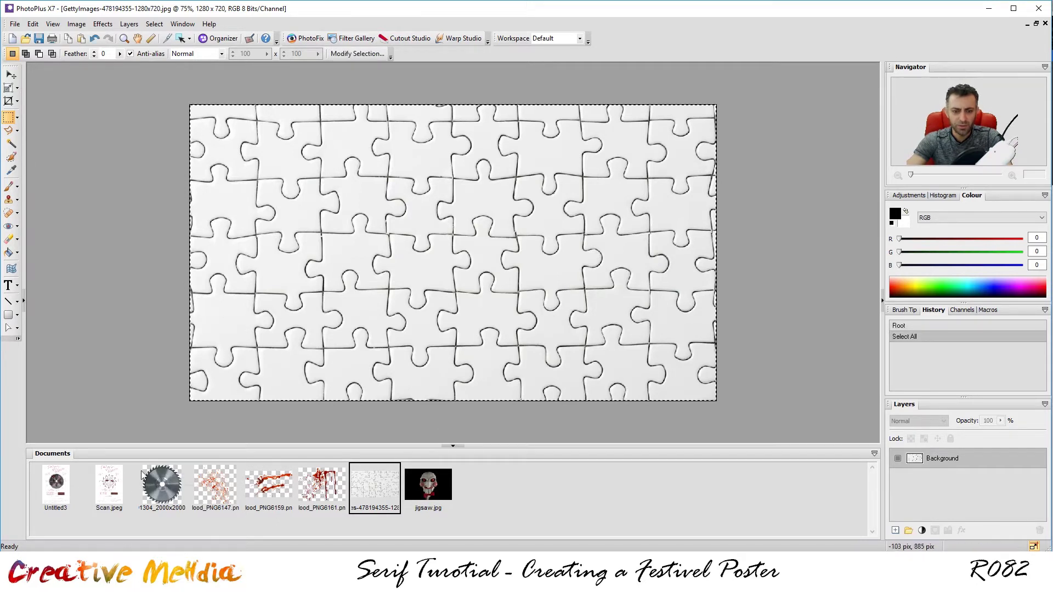
{"action": "left_click", "coordinate": [61, 485]}
{"action": "key", "text": "ctrl+minus"}
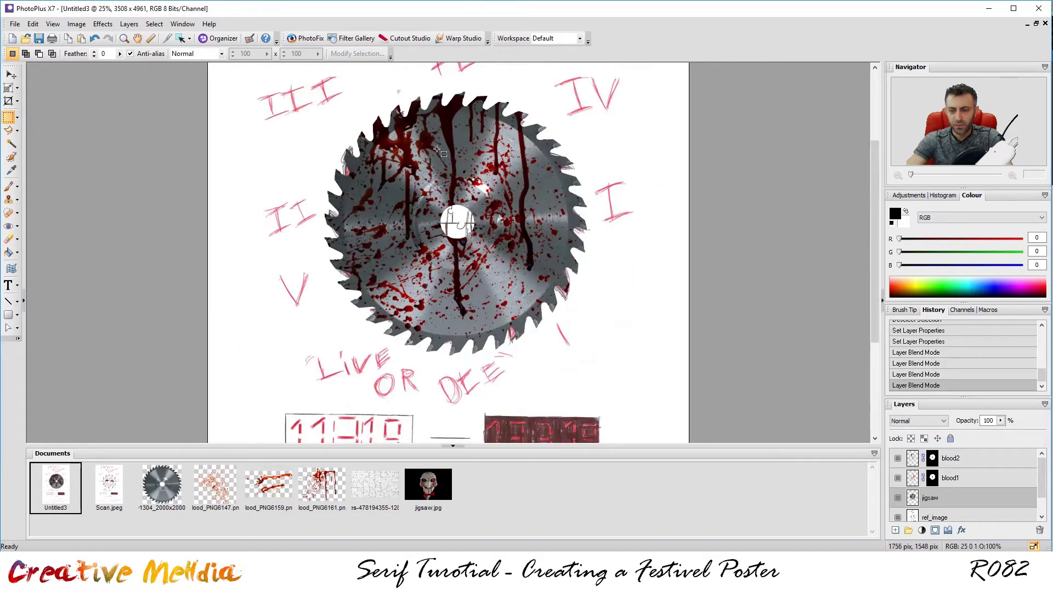
{"action": "key", "text": "ctrl+v"}
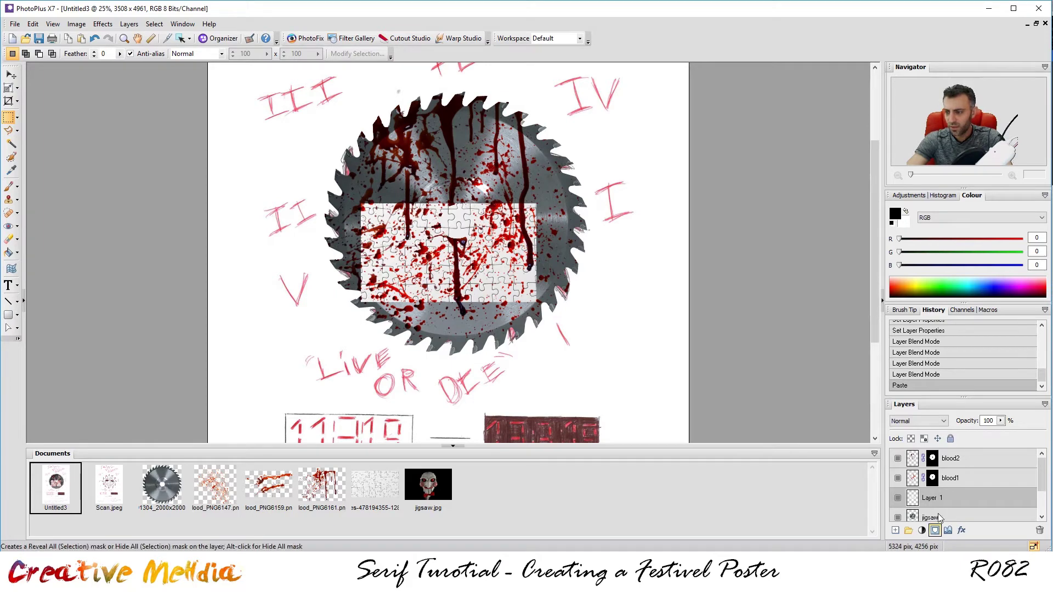
{"action": "left_click_drag", "start_coordinate": [946, 493], "coordinate": [958, 451]}
Step: Enlarge the puzzle image with the Deform tool and centre it over the saw blade, spanning most of the page width
{"action": "left_click", "coordinate": [15, 88]}
{"action": "left_click_drag", "start_coordinate": [491, 261], "coordinate": [426, 153]}
{"action": "left_click_drag", "start_coordinate": [472, 194], "coordinate": [700, 373]}
{"action": "left_click_drag", "start_coordinate": [556, 259], "coordinate": [506, 260]}
Step: Lower the opacity of the puzzle layer to 42% so the saw blade shows through
{"action": "left_click", "coordinate": [999, 421]}
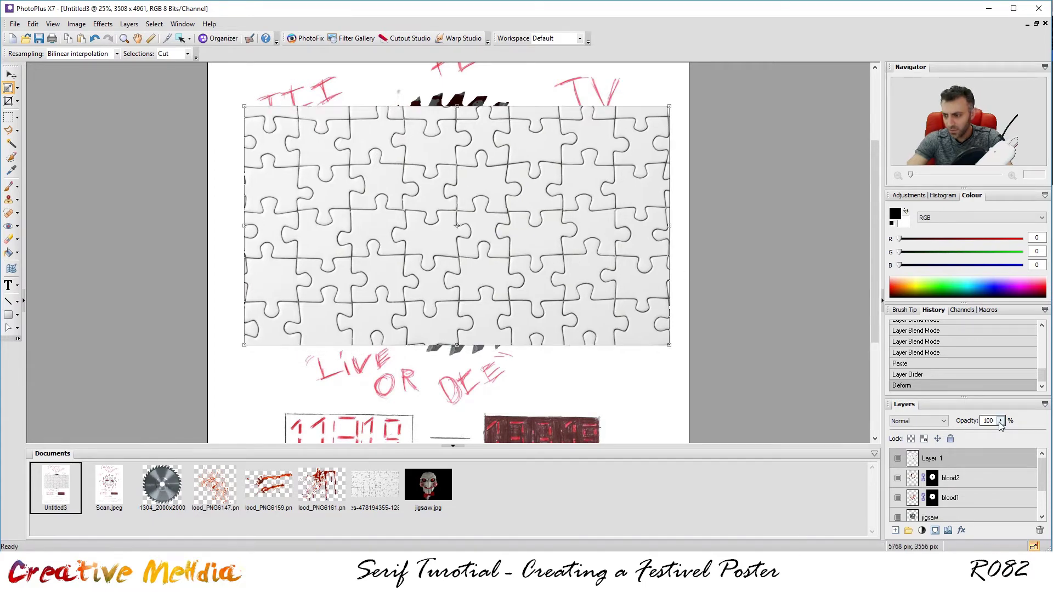
{"action": "left_click_drag", "start_coordinate": [994, 435], "coordinate": [964, 436]}
{"action": "left_click", "coordinate": [1000, 421]}
{"action": "left_click", "coordinate": [1007, 434]}
{"action": "left_click", "coordinate": [1000, 421]}
{"action": "left_click_drag", "start_coordinate": [1013, 435], "coordinate": [1015, 435]}
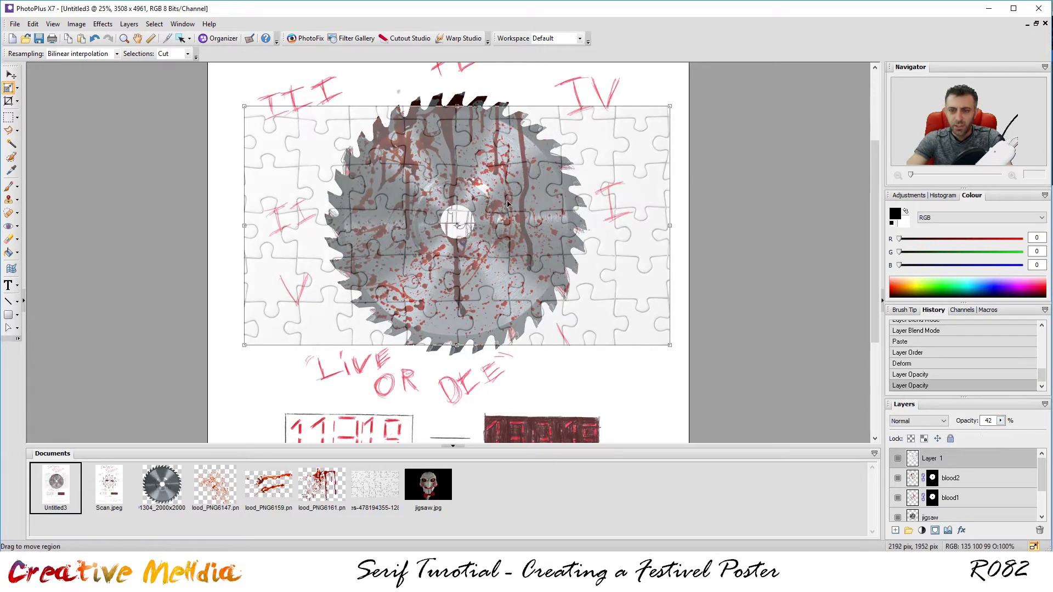
Step: Nudge the puzzle slightly to fine-tune its alignment over the blade's centre hole, and restore its layer opacity to 100%
{"action": "scroll", "coordinate": [488, 187], "scroll_direction": "up", "scroll_amount": 2}
{"action": "scroll", "coordinate": [526, 178], "scroll_direction": "down", "scroll_amount": 1}
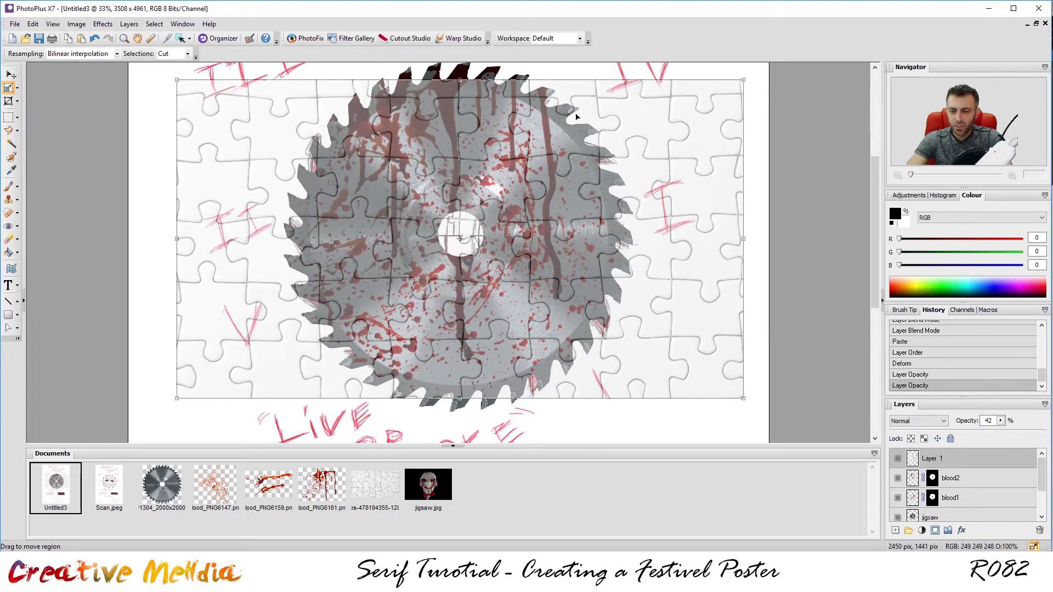
{"action": "left_click_drag", "start_coordinate": [548, 166], "coordinate": [551, 165]}
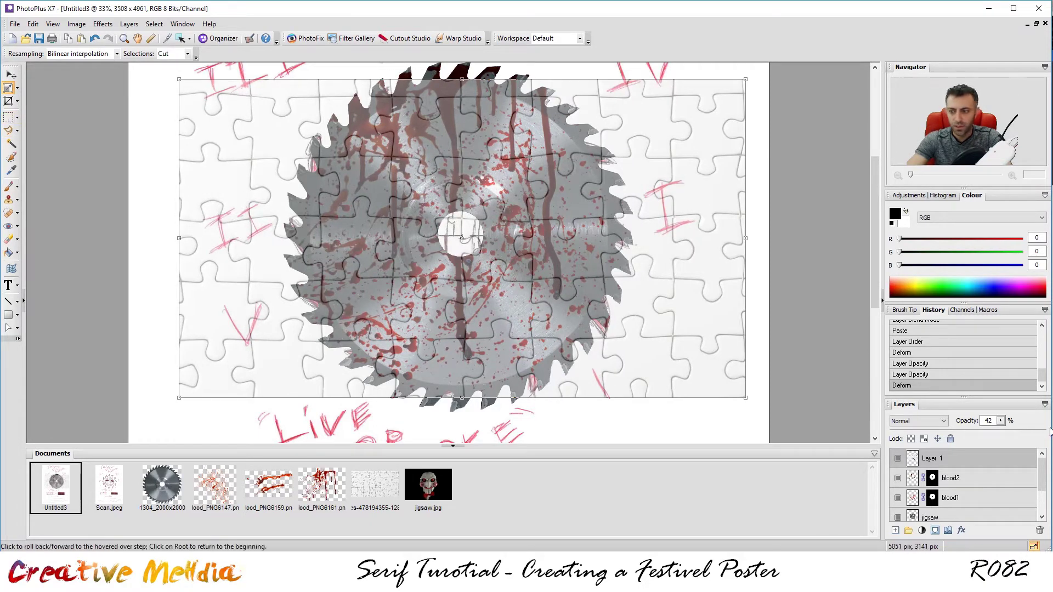
{"action": "left_click", "coordinate": [1000, 421]}
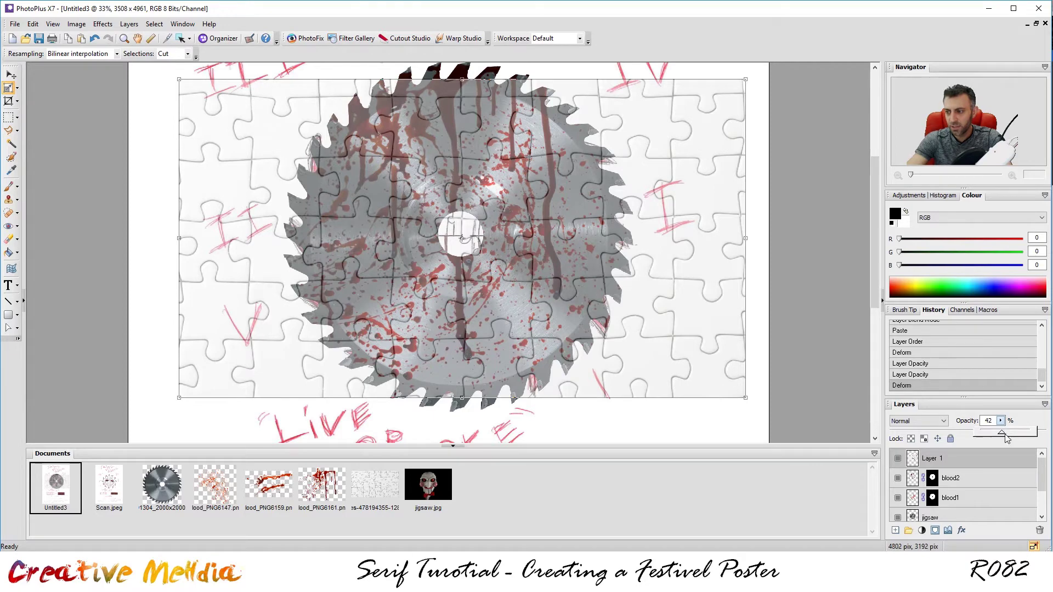
{"action": "left_click", "coordinate": [1001, 441]}
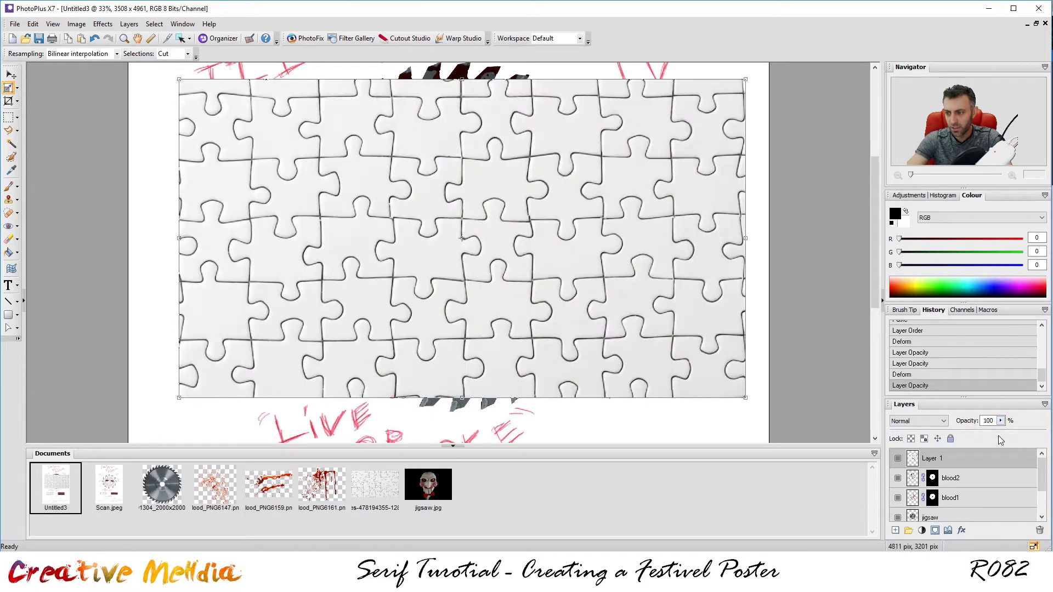
Step: Hide the puzzle layer and draw a circular selection of about 1610 x 1610 pixels over the saw blade
{"action": "left_click", "coordinate": [898, 459]}
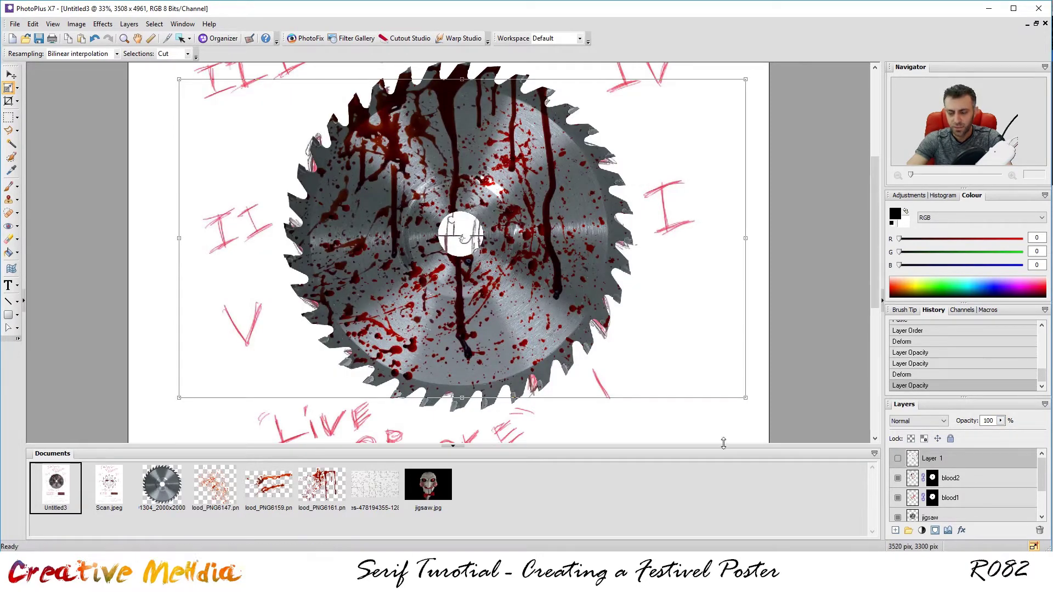
{"action": "left_click", "coordinate": [8, 117]}
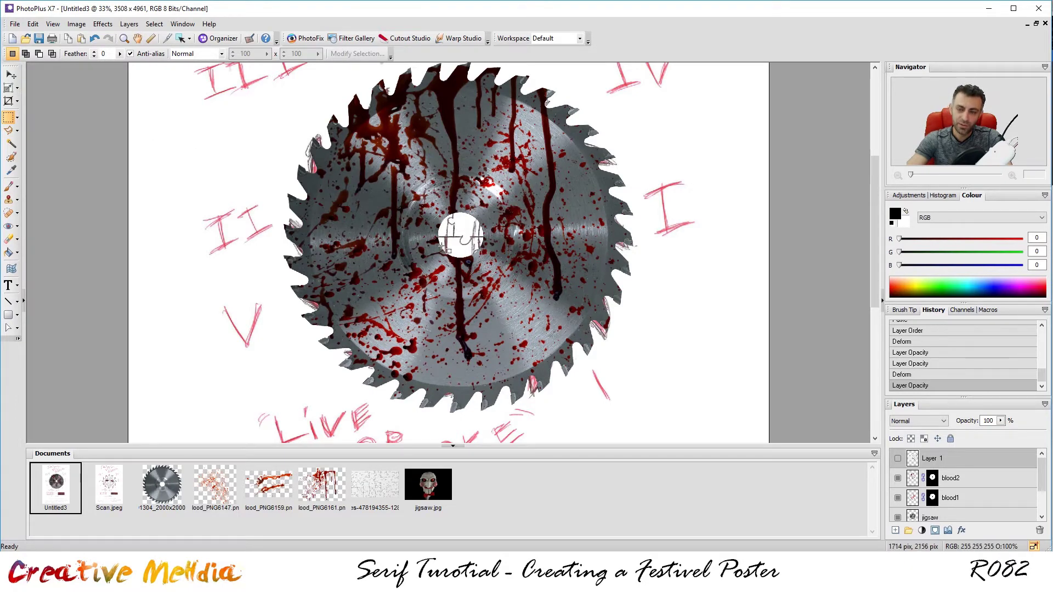
{"action": "left_click", "coordinate": [18, 119]}
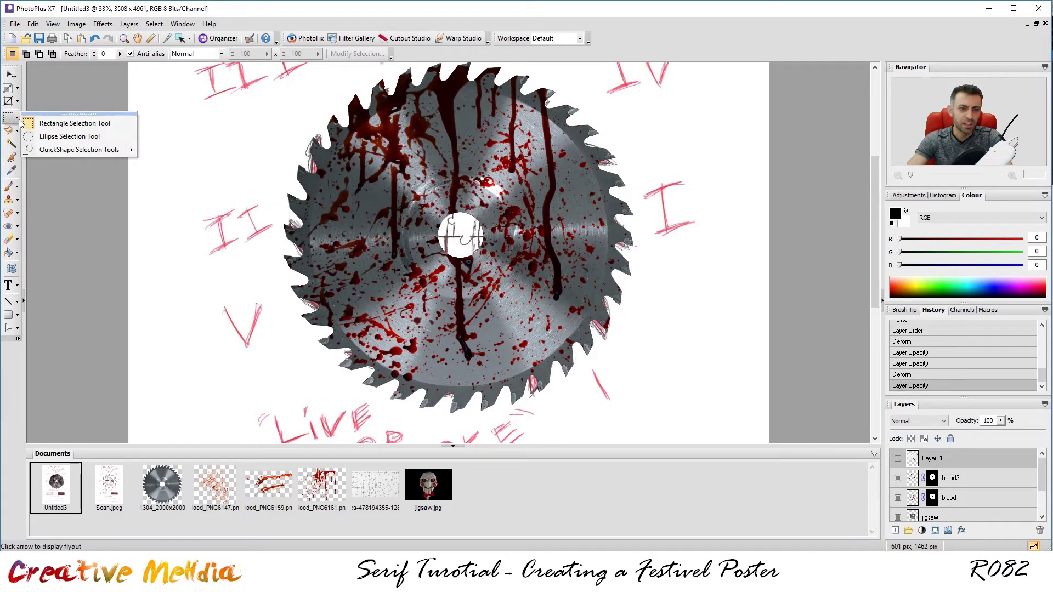
{"action": "left_click", "coordinate": [75, 141]}
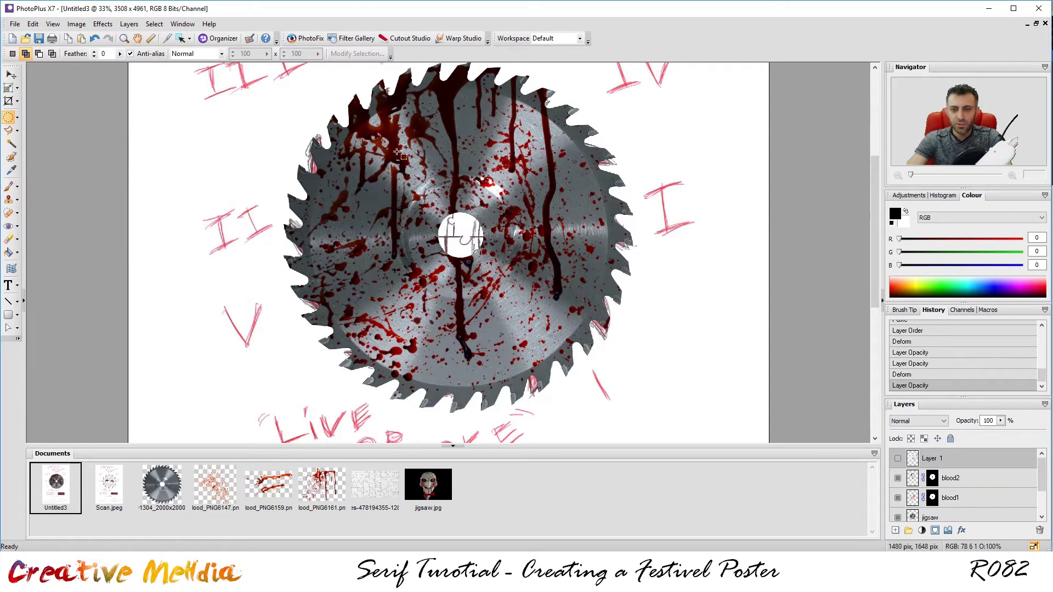
{"action": "left_click_drag", "start_coordinate": [340, 121], "coordinate": [769, 417]}
Step: Nudge the circular selection up and left until it lines up with the blade's inner disc inside the teeth
{"action": "key", "text": "Up"}
{"action": "key", "text": "Up"}
{"action": "key", "text": "Up"}
{"action": "key", "text": "Up"}
{"action": "key", "text": "Up"}
{"action": "key", "text": "Up"}
{"action": "key", "text": "Up"}
{"action": "key", "text": "Up"}
{"action": "key", "text": "Up"}
{"action": "key", "text": "Up"}
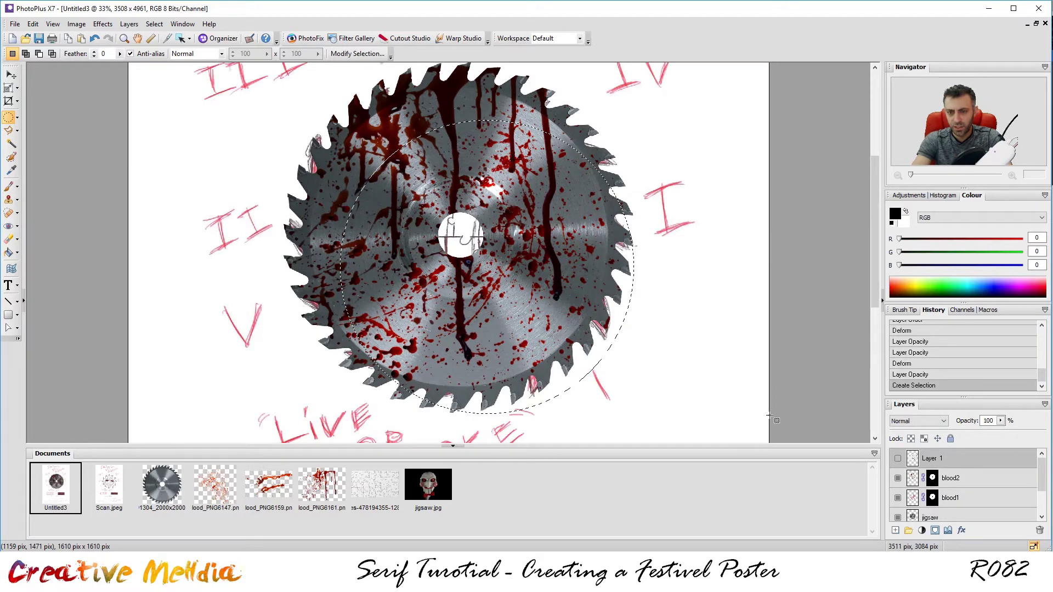
{"action": "key", "text": "Left"}
{"action": "key", "text": "Left"}
{"action": "key", "text": "Left"}
{"action": "key", "text": "Left"}
{"action": "key", "text": "Left"}
{"action": "key", "text": "Left"}
{"action": "key", "text": "Left"}
{"action": "key", "text": "Left"}
{"action": "key", "text": "Left"}
{"action": "key", "text": "Left"}
{"action": "key", "text": "Left"}
{"action": "key", "text": "Up"}
{"action": "key", "text": "Up"}
{"action": "key", "text": "Up"}
{"action": "key", "text": "Left"}
{"action": "key", "text": "Left"}
{"action": "key", "text": "Left"}
{"action": "key", "text": "Left"}
{"action": "key", "text": "Left"}
{"action": "key", "text": "Left"}
{"action": "key", "text": "Up"}
{"action": "key", "text": "Up"}
{"action": "key", "text": "Up"}
{"action": "key", "text": "Up"}
{"action": "key", "text": "Up"}
{"action": "key", "text": "Left"}
{"action": "key", "text": "Left"}
{"action": "key", "text": "Up"}
{"action": "key", "text": "Up"}
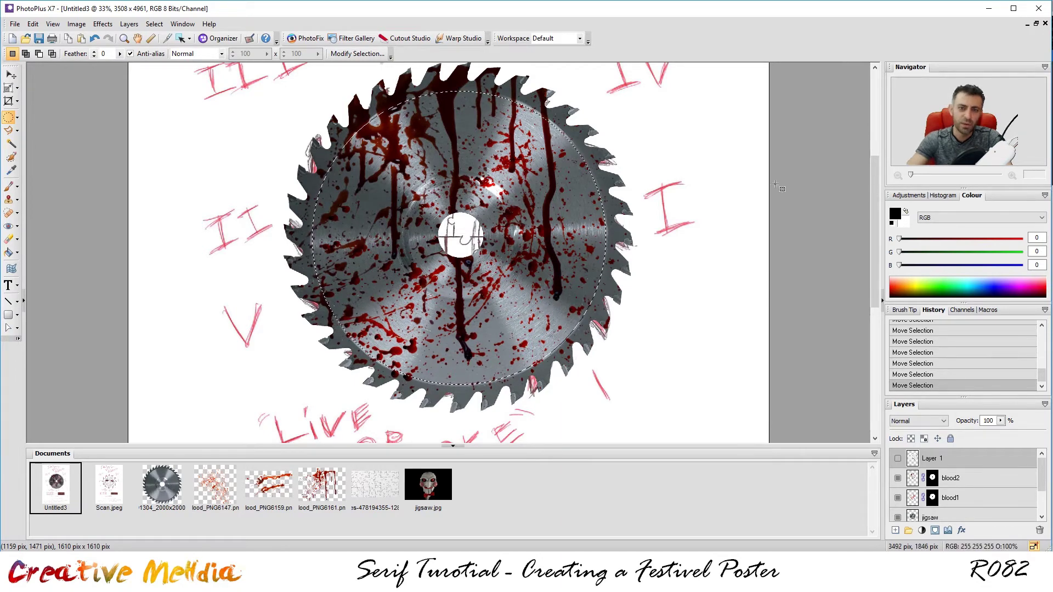
Step: Expand the circular selection slightly so it reaches the outer edge of the blade's inner disc
{"action": "left_click", "coordinate": [155, 24]}
{"action": "mouse_move", "coordinate": [215, 95]}
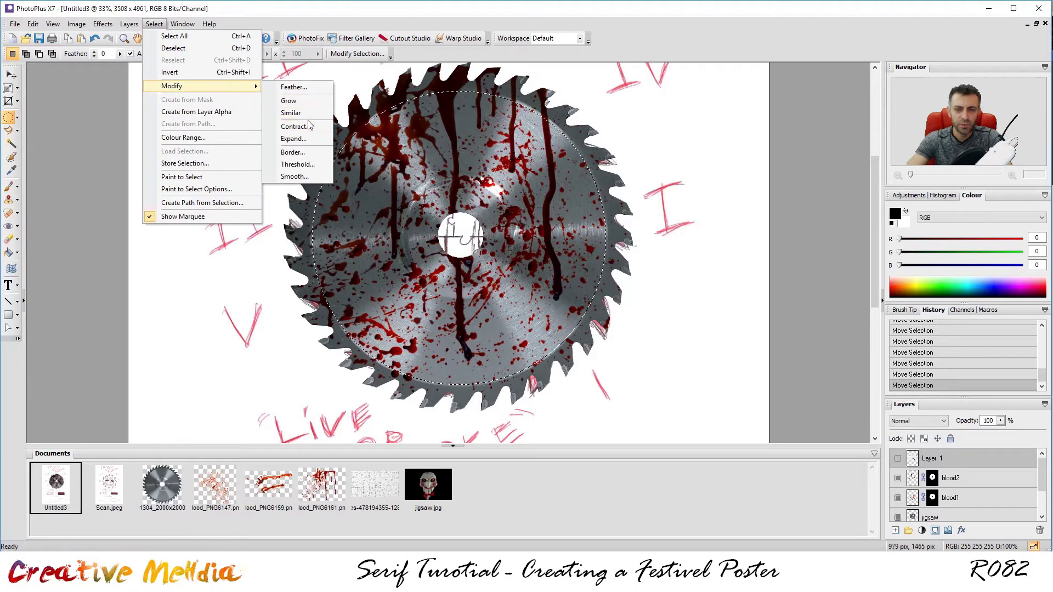
{"action": "left_click", "coordinate": [321, 139]}
{"action": "left_click_drag", "start_coordinate": [597, 262], "coordinate": [604, 262]}
{"action": "left_click", "coordinate": [662, 301]}
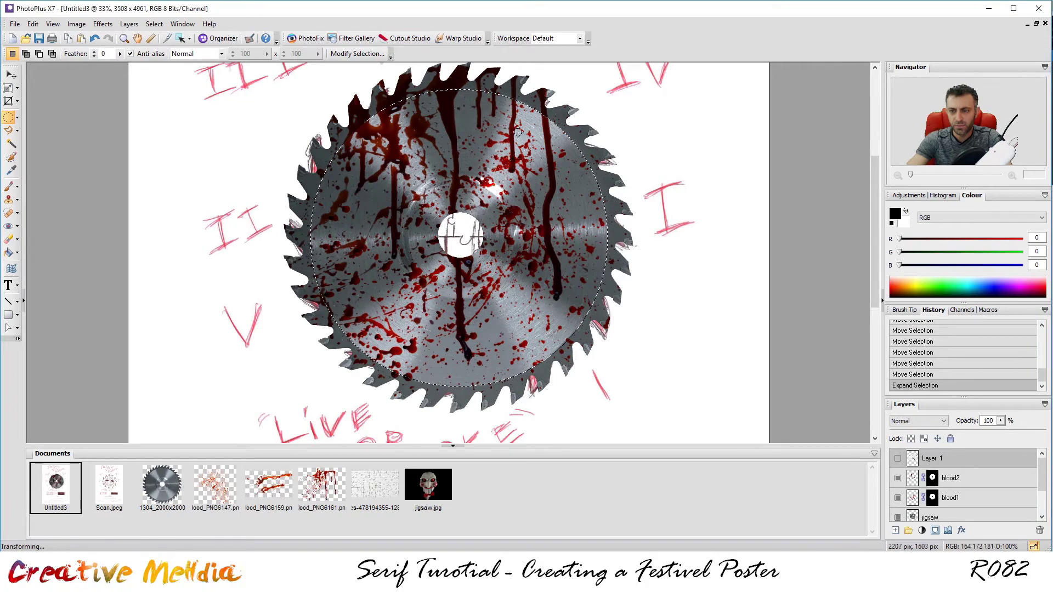
{"action": "scroll", "coordinate": [368, 350], "scroll_direction": "up", "scroll_amount": 2}
{"action": "scroll", "coordinate": [394, 349], "scroll_direction": "down", "scroll_amount": 3}
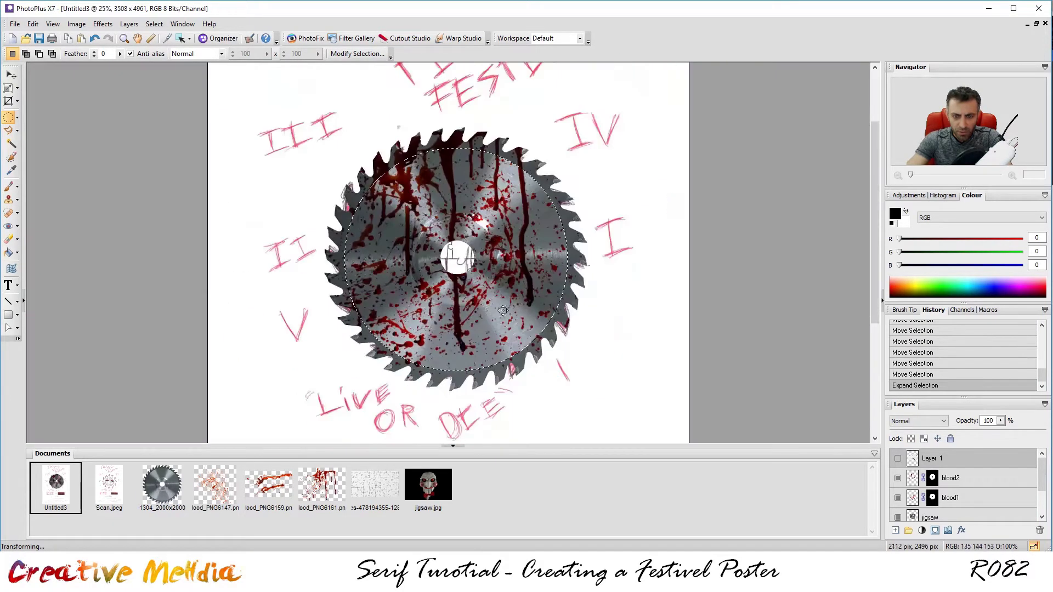
{"action": "scroll", "coordinate": [593, 285], "scroll_direction": "up", "scroll_amount": 1}
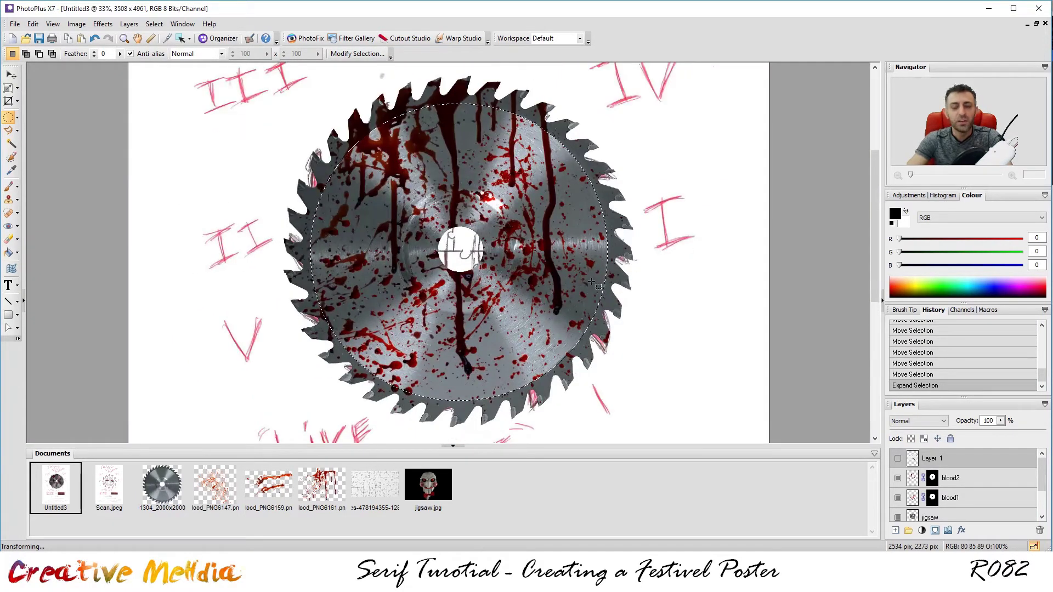
Step: Show the hidden puzzle layer again and rename it puzzel
{"action": "left_click", "coordinate": [897, 458]}
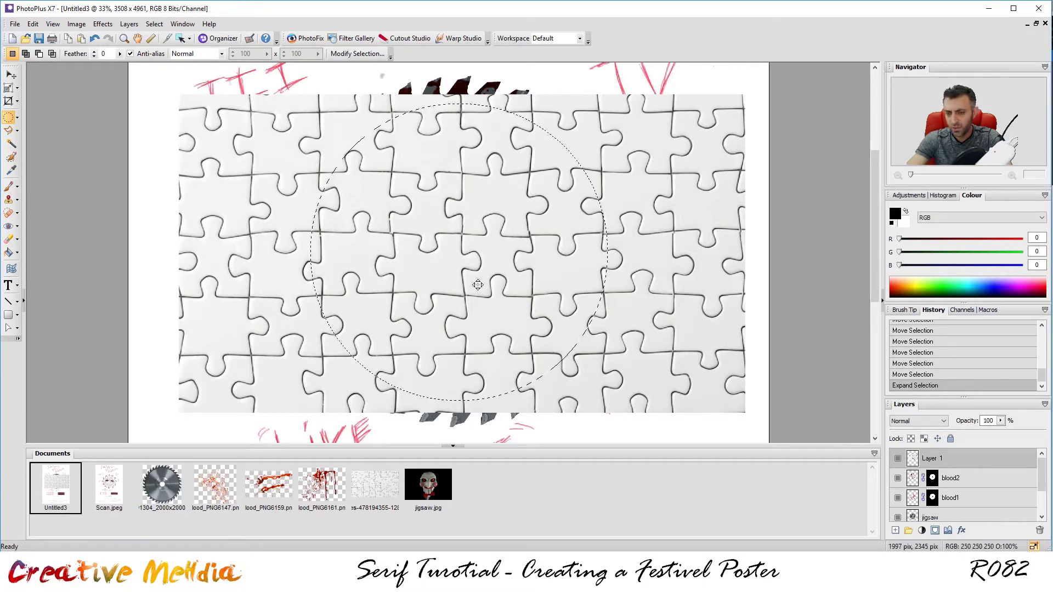
{"action": "double_click", "coordinate": [930, 459]}
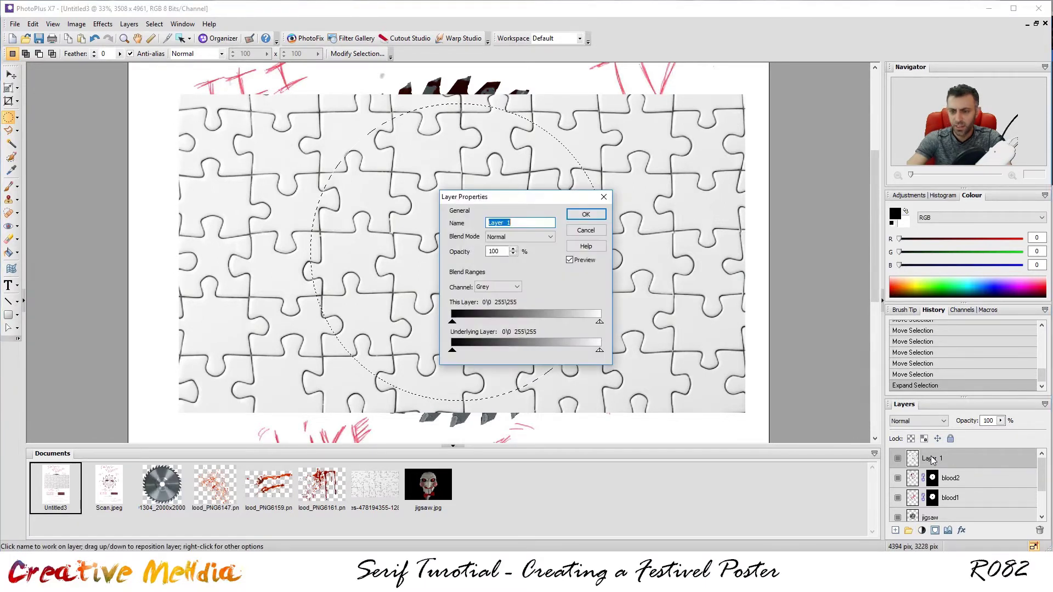
{"action": "type", "text": "pl"}
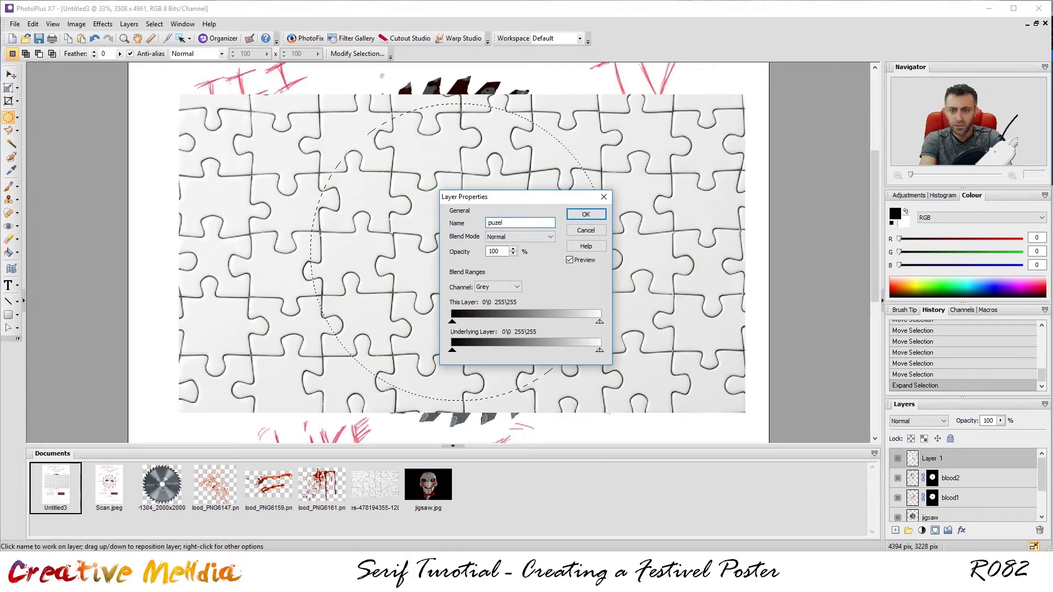
{"action": "type", "text": "zzel"}
{"action": "key", "text": "Return"}
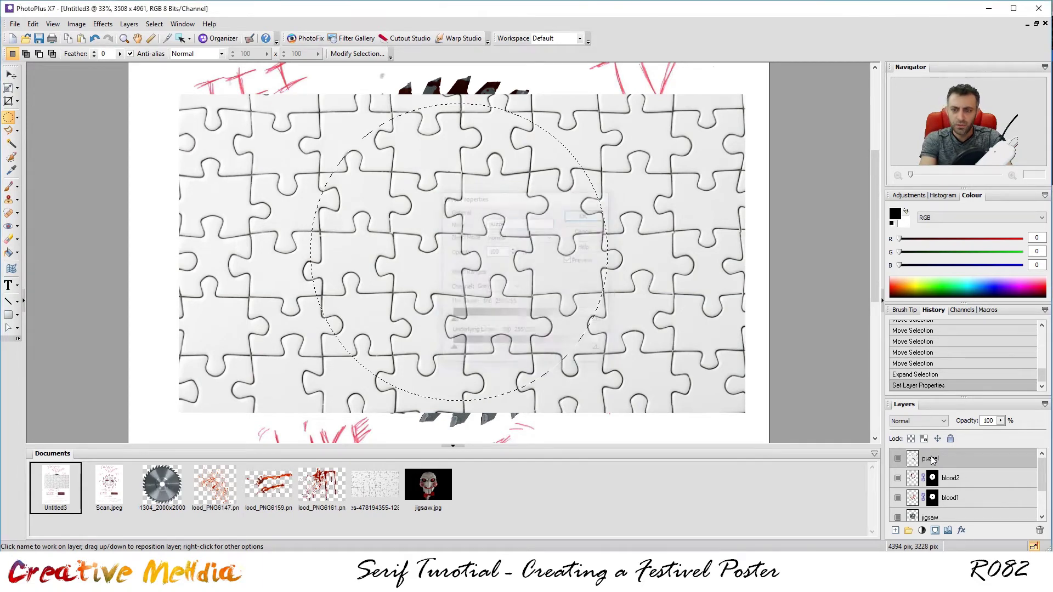
Step: Add a layer mask to the puzzel layer from the circular selection, and deselect
{"action": "left_click", "coordinate": [935, 531]}
{"action": "key", "text": "ctrl+d"}
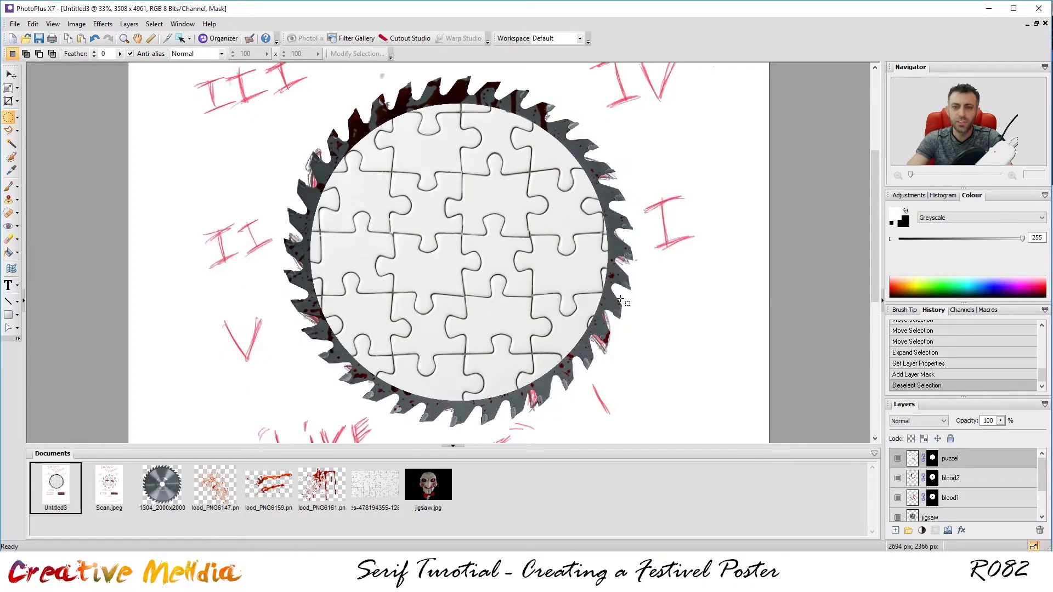
Step: Try the Soft Light and Hard Light blend modes on the puzzel layer
{"action": "left_click", "coordinate": [934, 421]}
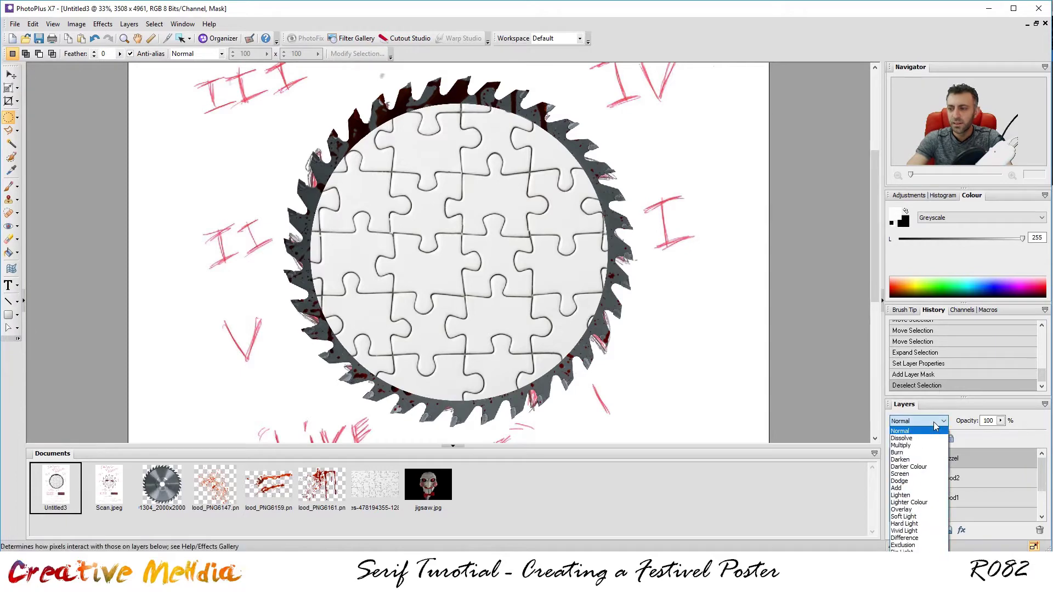
{"action": "left_click", "coordinate": [916, 516]}
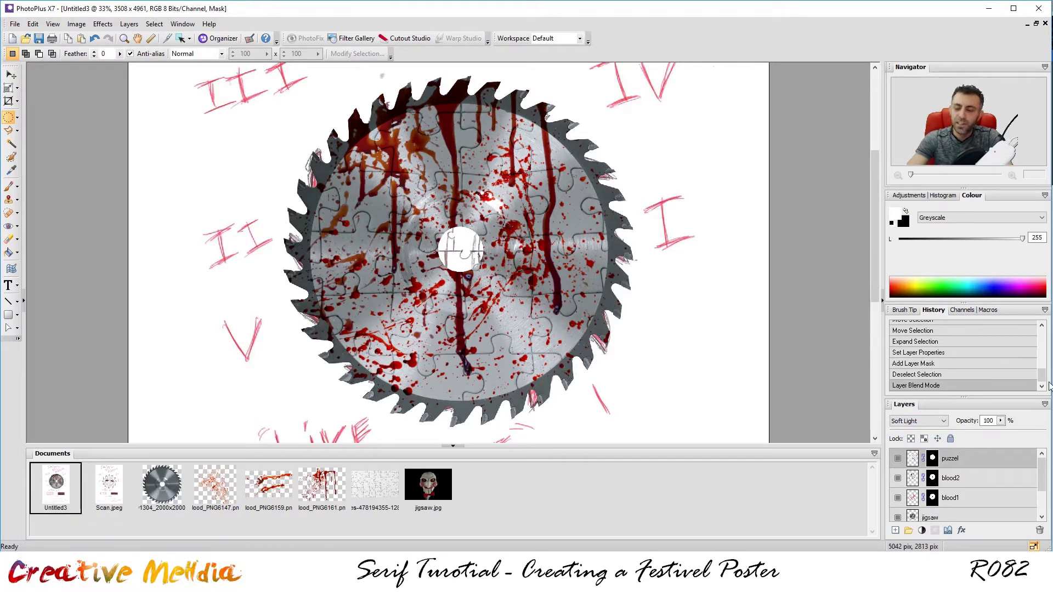
{"action": "left_click", "coordinate": [932, 420]}
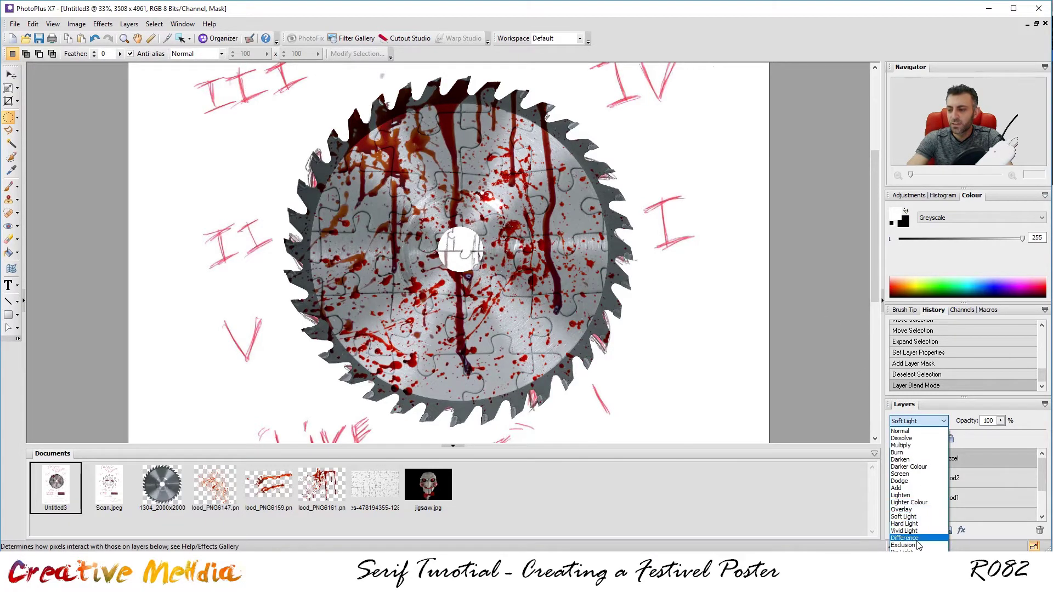
{"action": "left_click", "coordinate": [914, 523]}
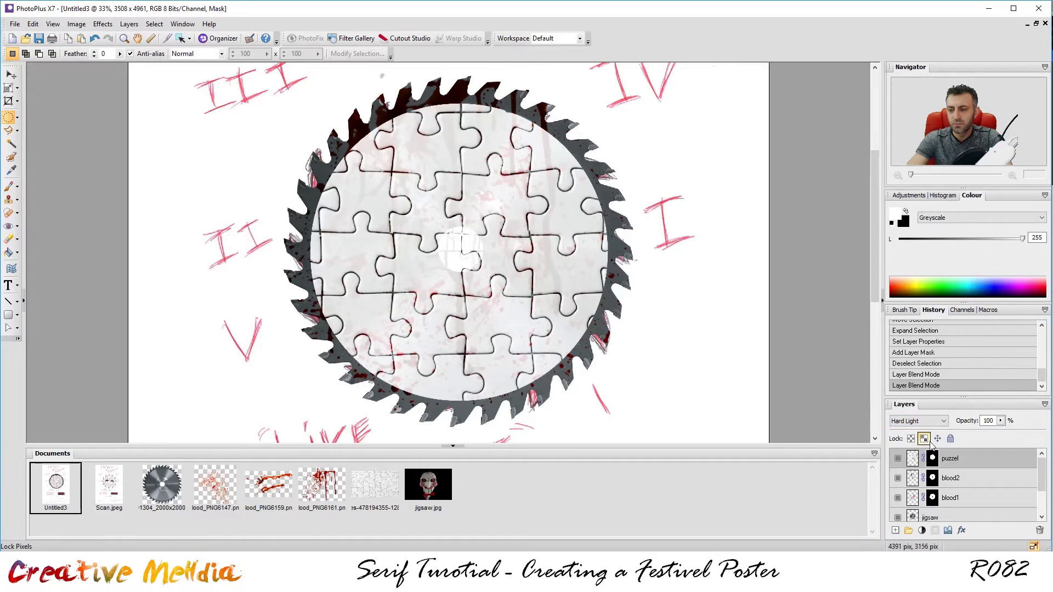
Step: Compare the Multiply and Burn blend modes on the puzzel layer, settle on Burn and inspect the puzzle lines close up
{"action": "left_click", "coordinate": [923, 427]}
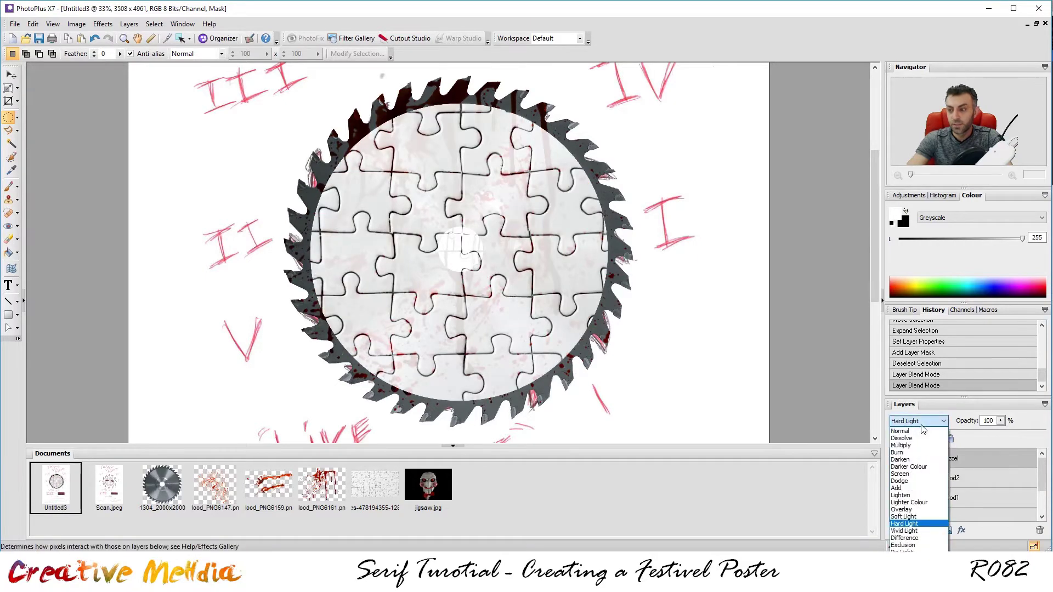
{"action": "left_click", "coordinate": [910, 473]}
{"action": "key", "text": "Down"}
{"action": "key", "text": "Down"}
{"action": "key", "text": "Down"}
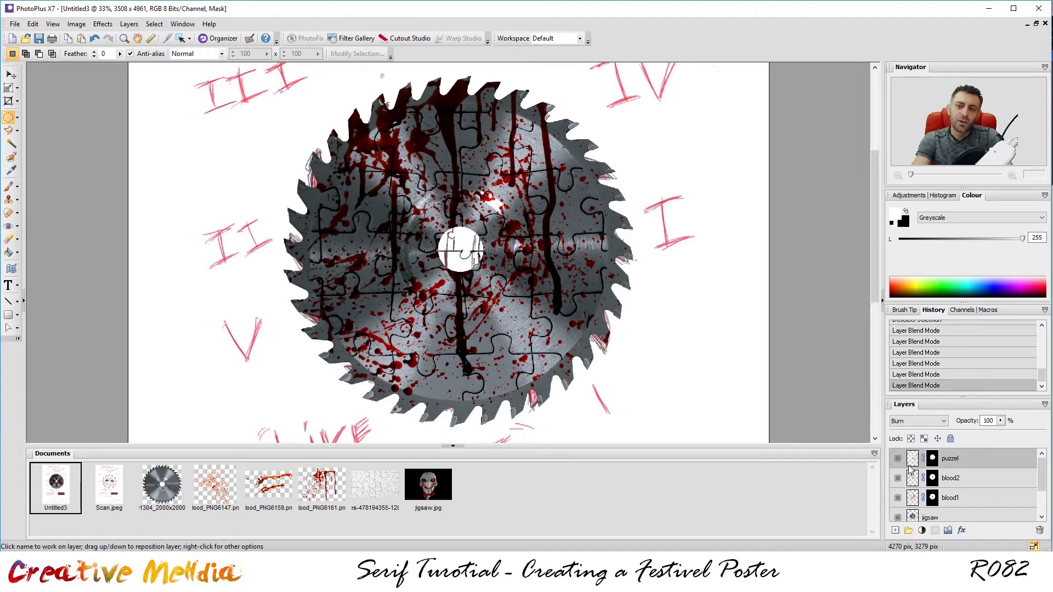
{"action": "key", "text": "Up"}
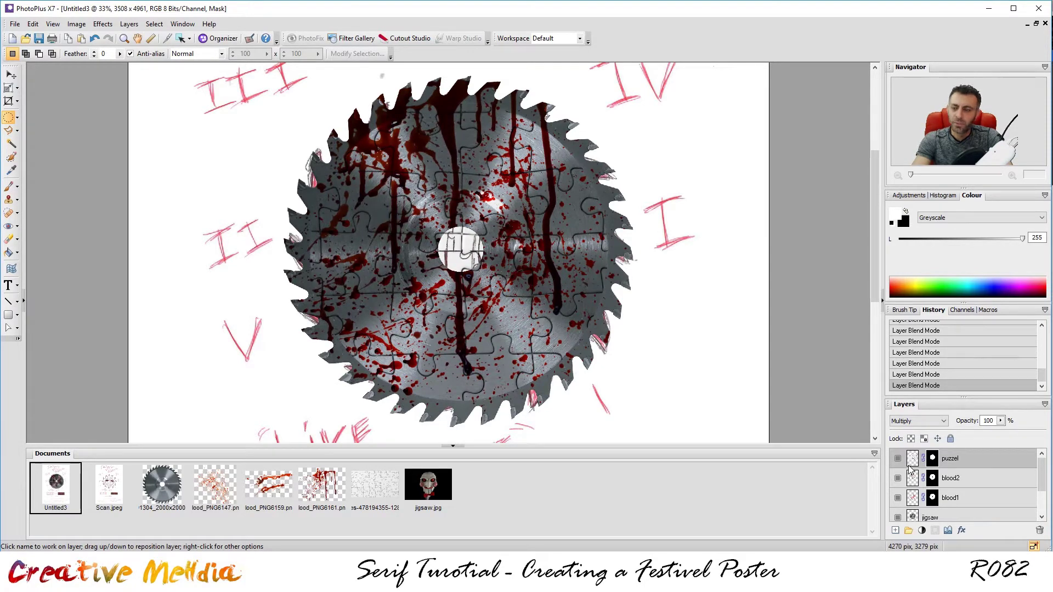
{"action": "key", "text": "Down"}
{"action": "key", "text": "Down"}
{"action": "key", "text": "Down"}
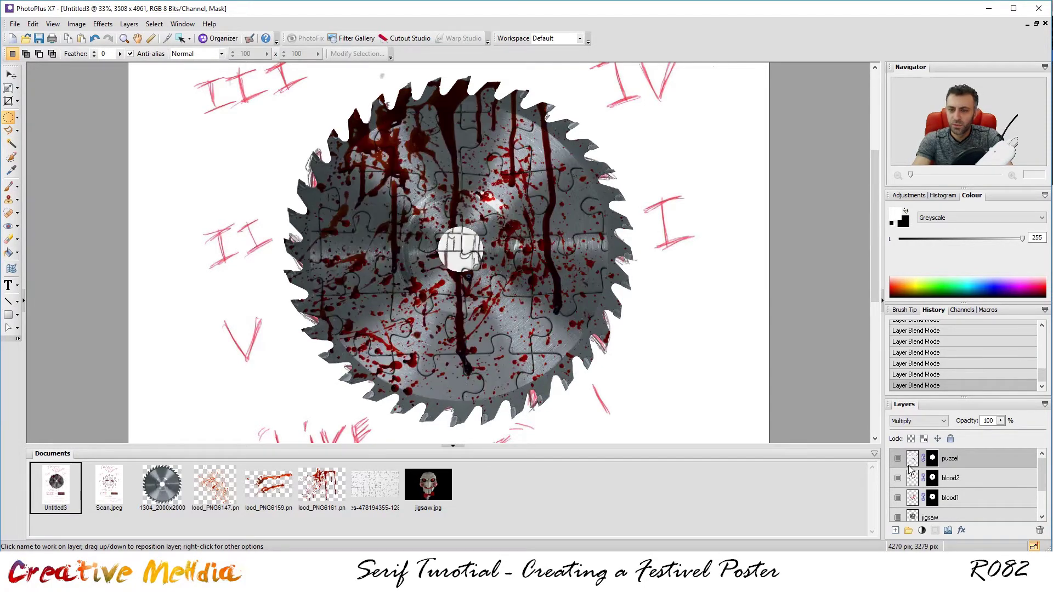
{"action": "key", "text": "Down"}
{"action": "key", "text": "Up"}
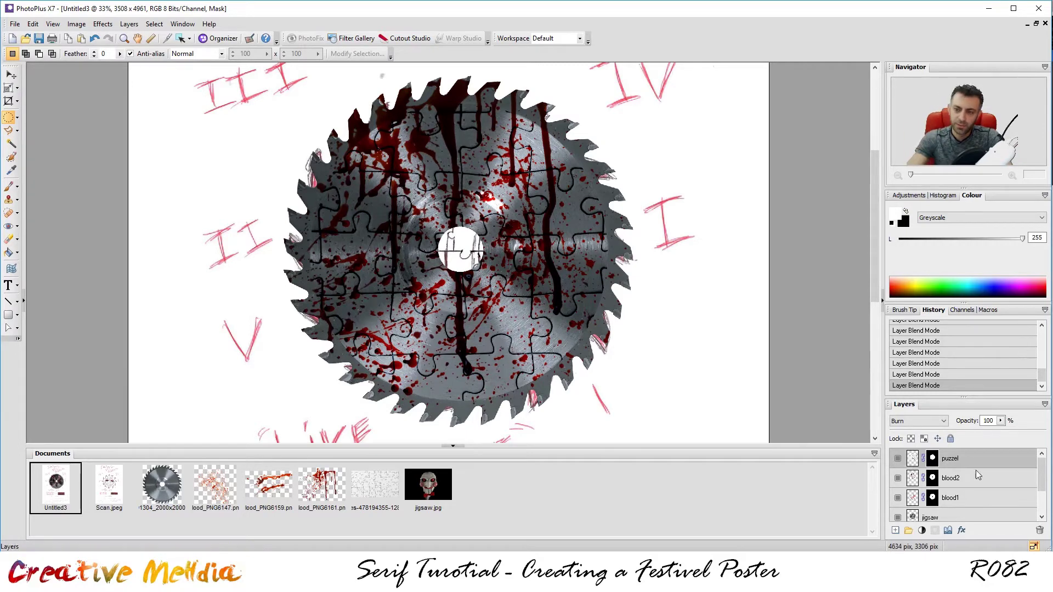
{"action": "scroll", "coordinate": [603, 280], "scroll_direction": "up", "scroll_amount": 3}
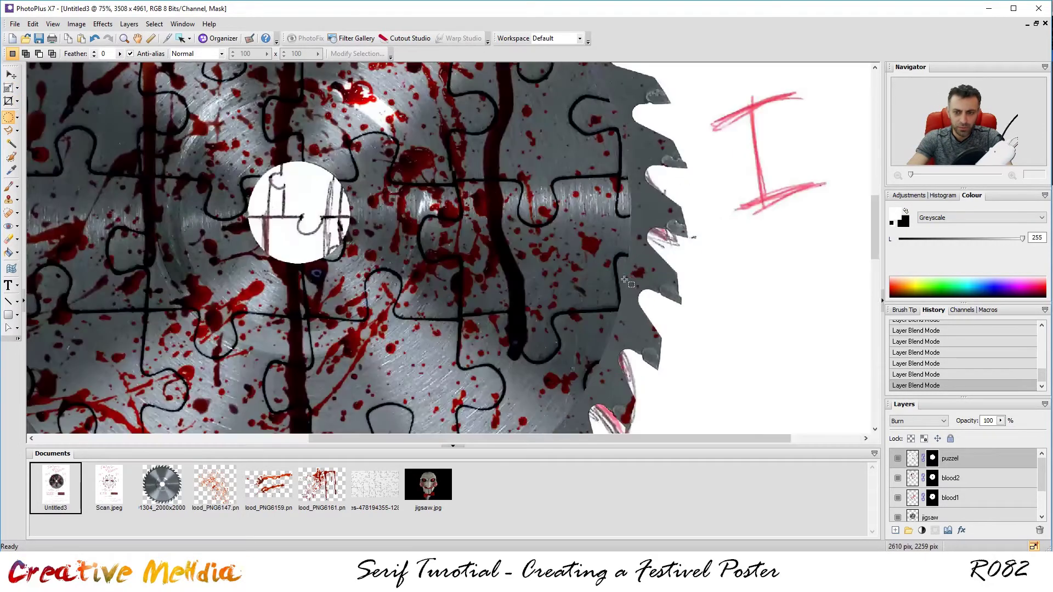
{"action": "scroll", "coordinate": [525, 268], "scroll_direction": "down", "scroll_amount": 3}
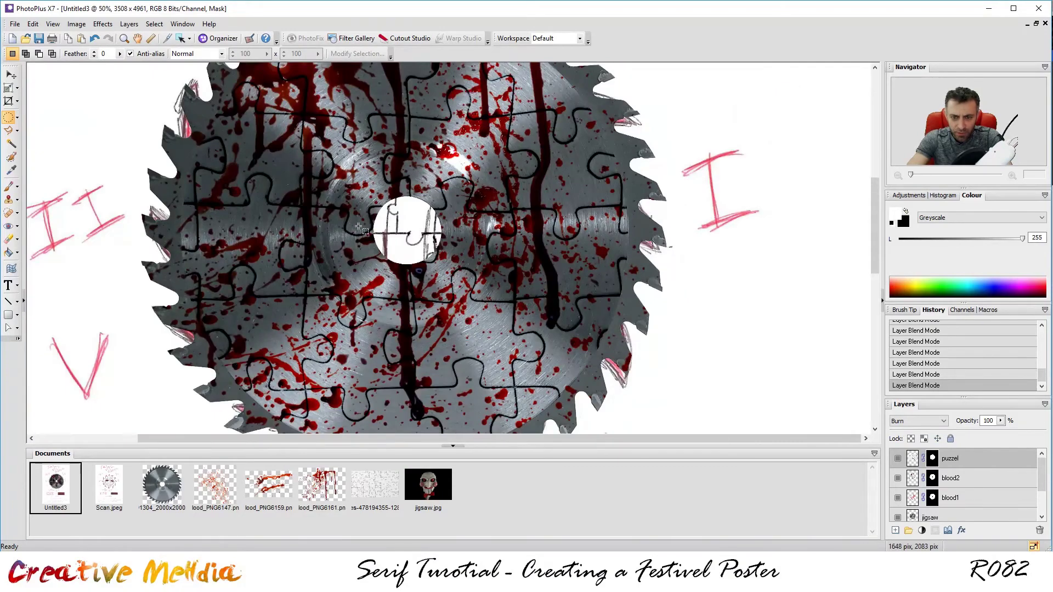
{"action": "scroll", "coordinate": [505, 269], "scroll_direction": "up", "scroll_amount": 3}
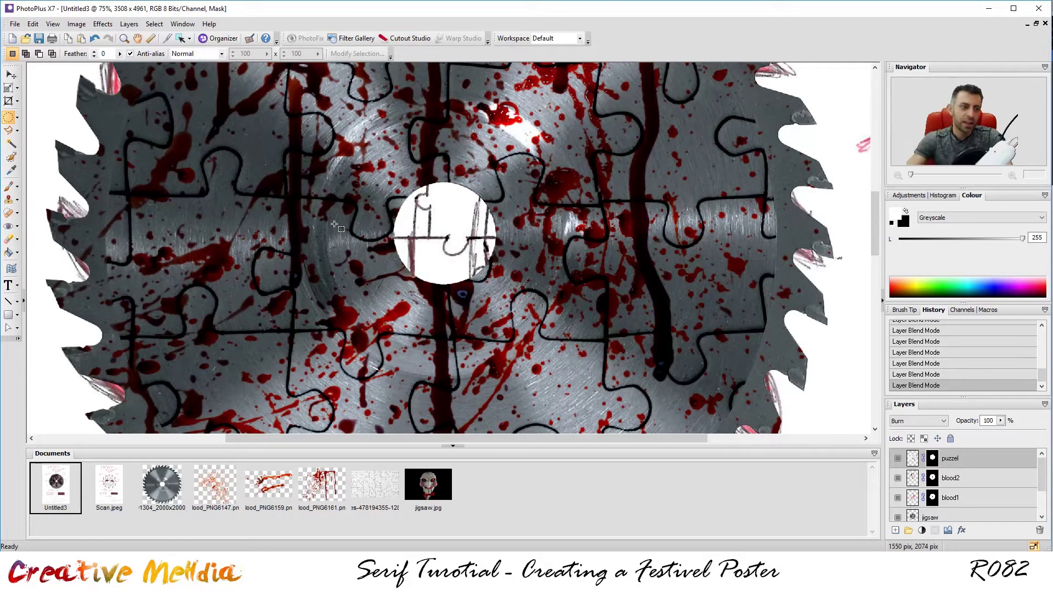
{"action": "scroll", "coordinate": [450, 227], "scroll_direction": "down", "scroll_amount": 3}
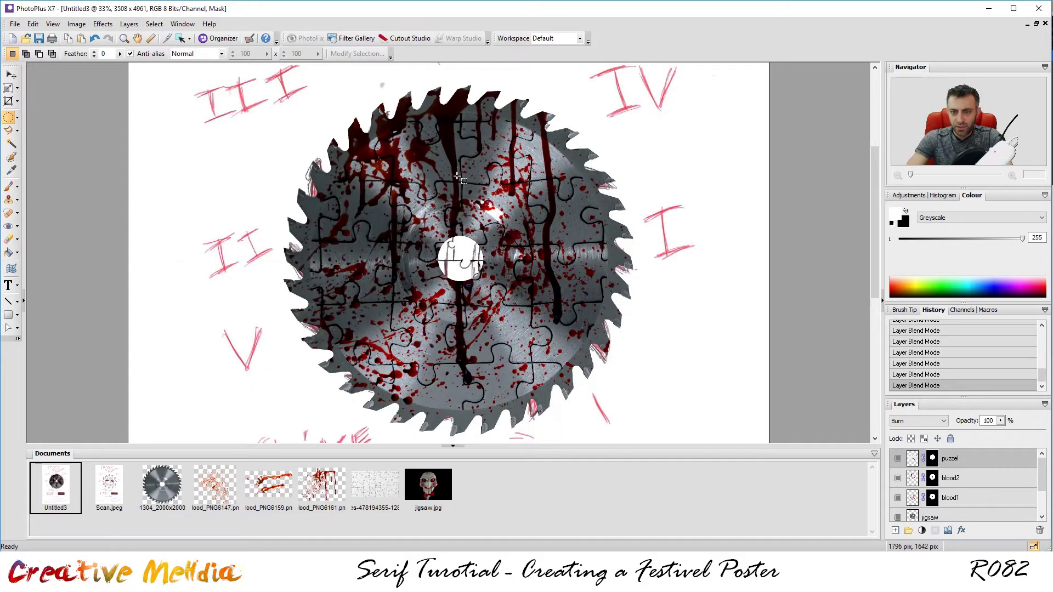
Step: Cycle the puzzel layer through blend modes including Saturation, Exclusion, Soft Light, Overlay and Darken, ending on Multiply
{"action": "left_click", "coordinate": [932, 420]}
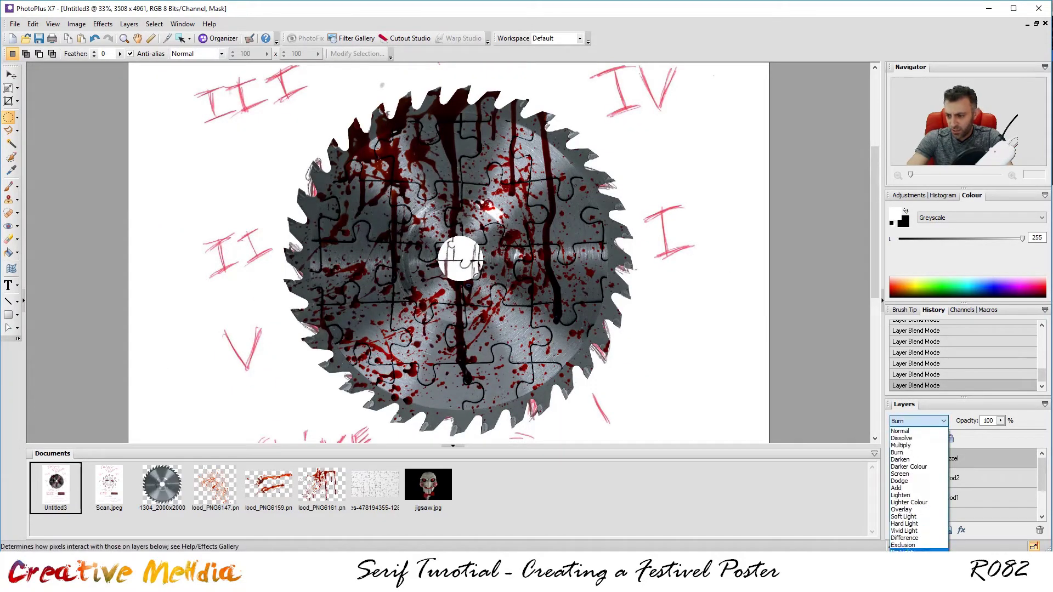
{"action": "key", "text": "Return"}
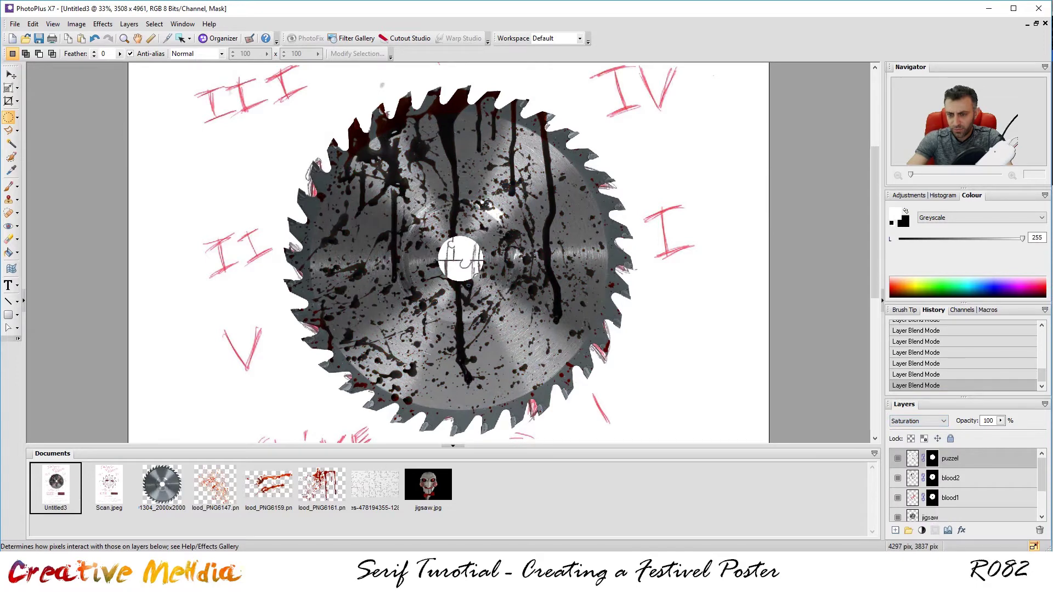
{"action": "key", "text": "Up"}
{"action": "key", "text": "Up"}
{"action": "key", "text": "Up"}
{"action": "key", "text": "Up"}
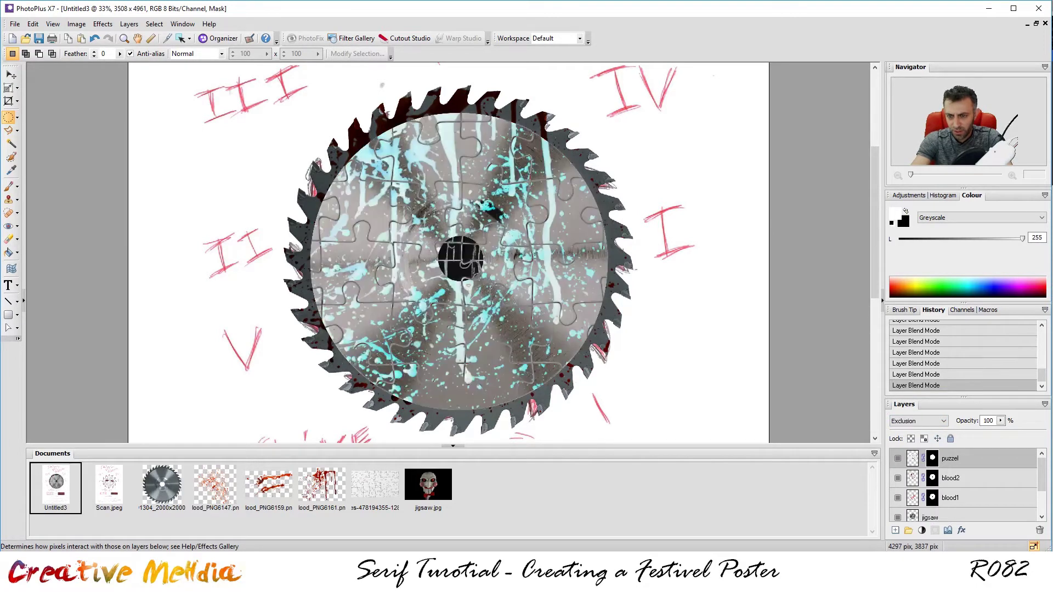
{"action": "key", "text": "Up"}
{"action": "key", "text": "Up"}
{"action": "key", "text": "Up"}
{"action": "key", "text": "Up"}
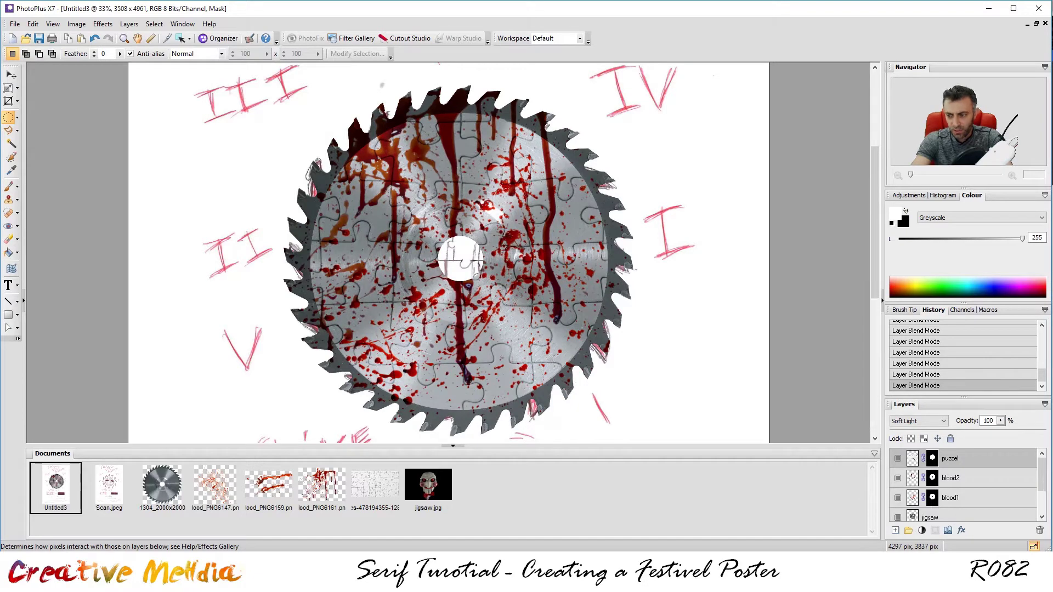
{"action": "key", "text": "Down"}
{"action": "key", "text": "Up"}
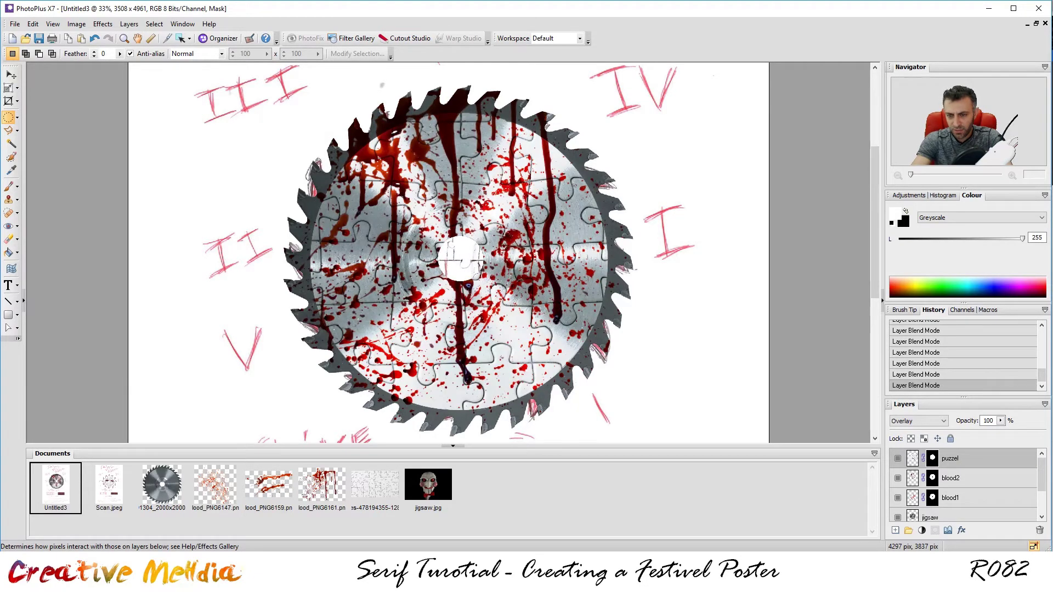
{"action": "key", "text": "Up"}
{"action": "key", "text": "Up"}
{"action": "key", "text": "Up"}
{"action": "key", "text": "Up"}
{"action": "key", "text": "Up"}
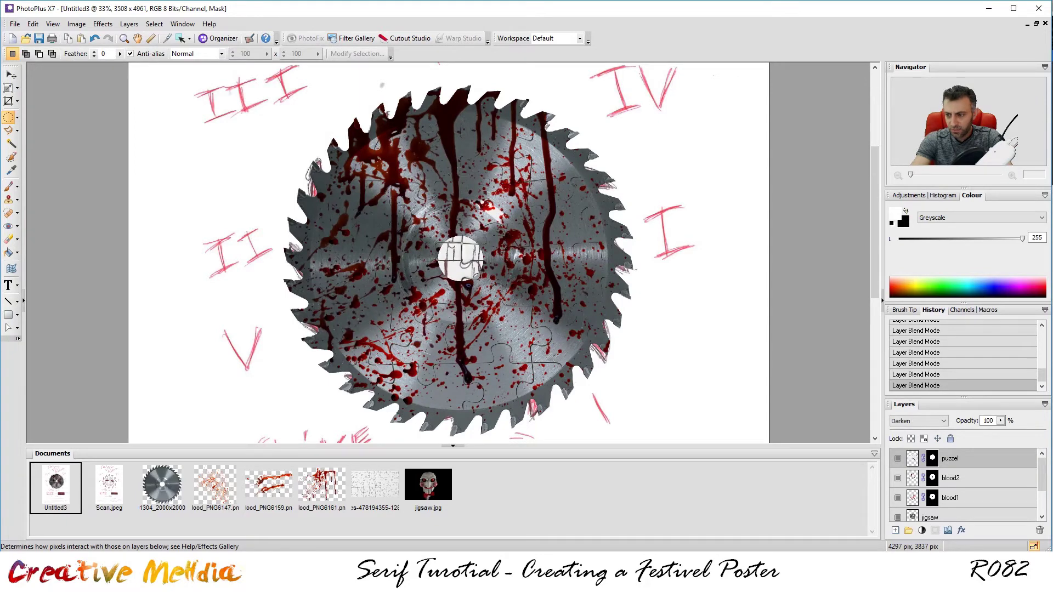
{"action": "key", "text": "Up"}
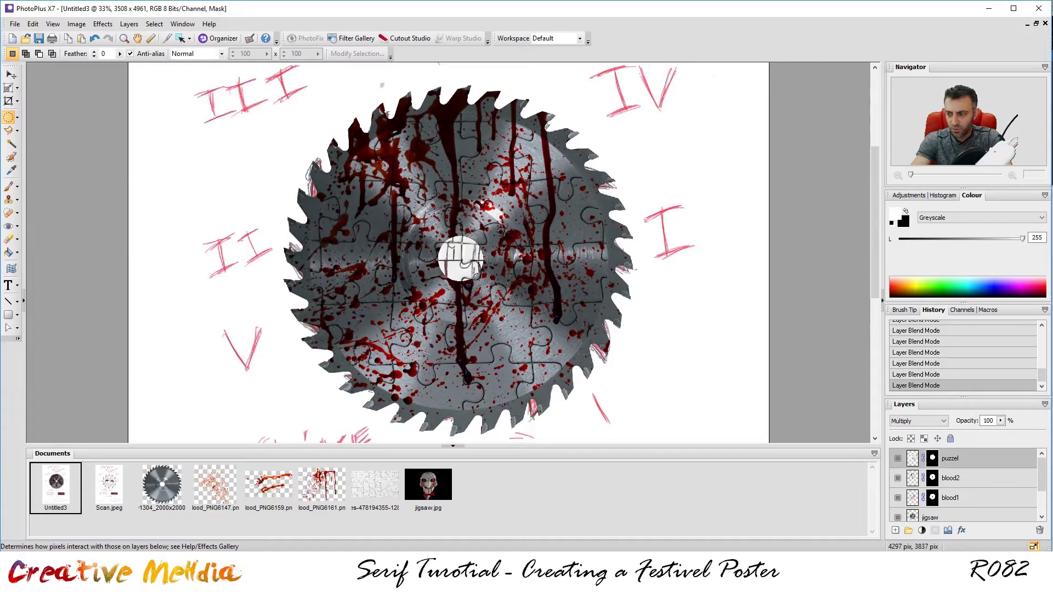
Step: Step through adjacent blend modes on the puzzel layer and leave it on Burn
{"action": "key", "text": "Up"}
{"action": "key", "text": "Down"}
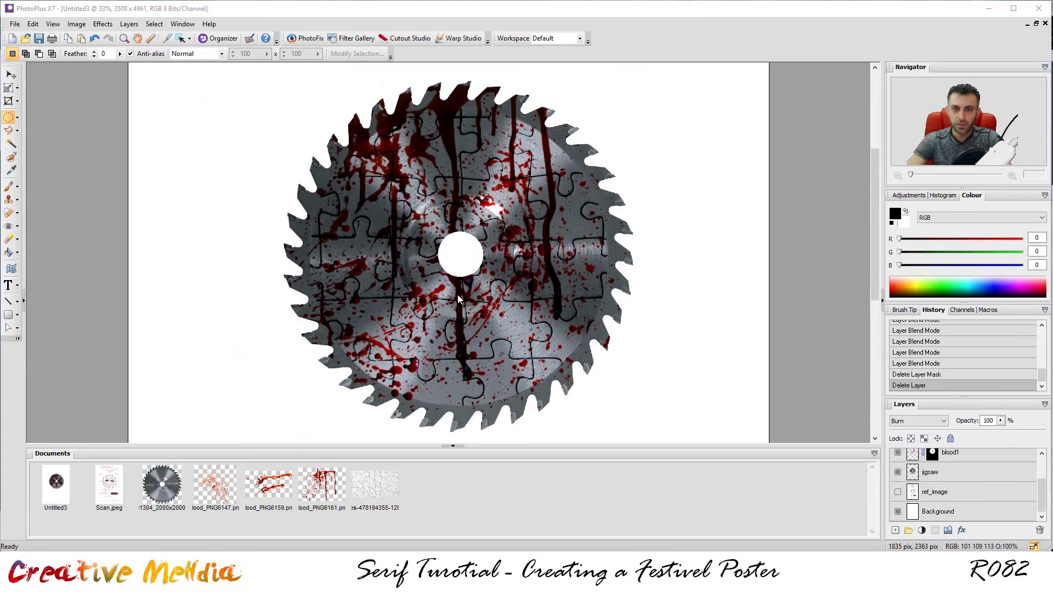
Step: Open the puppet photo BTP.jpg from the Demo4 folder as a separate document
{"action": "left_click", "coordinate": [11, 25]}
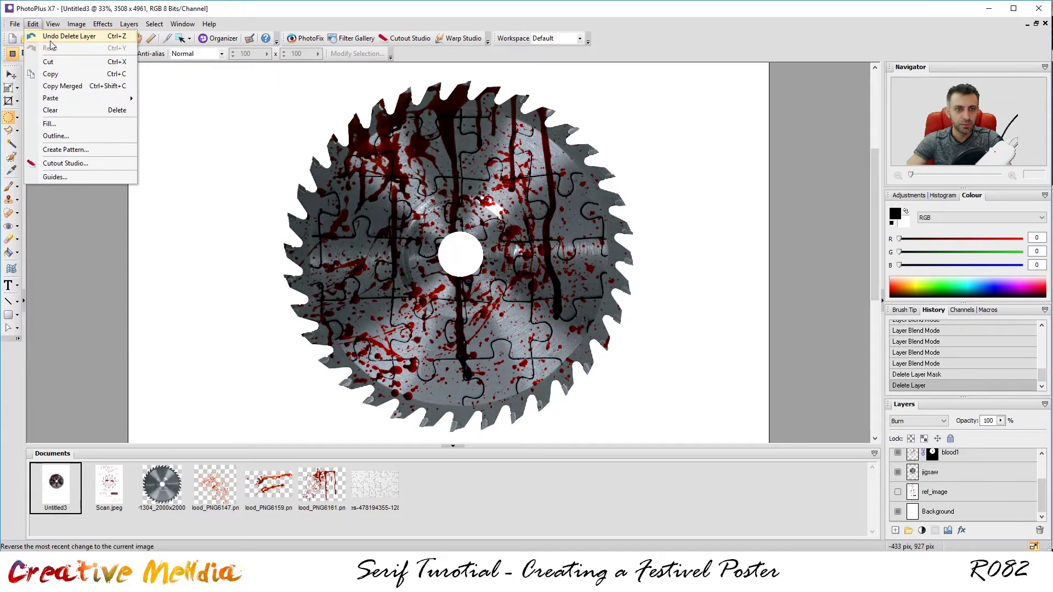
{"action": "left_click", "coordinate": [31, 60]}
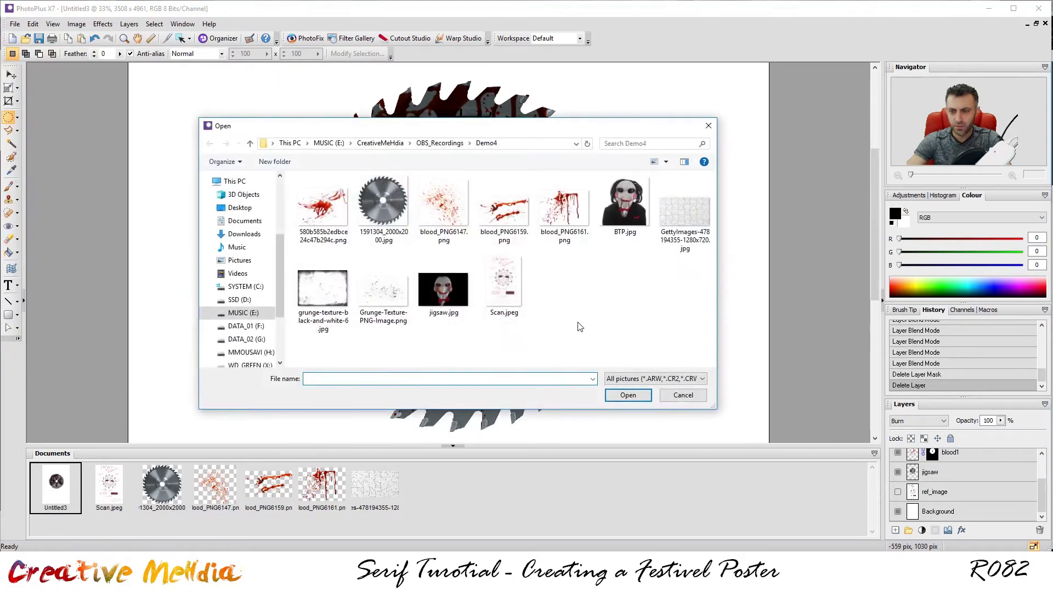
{"action": "left_click", "coordinate": [457, 289]}
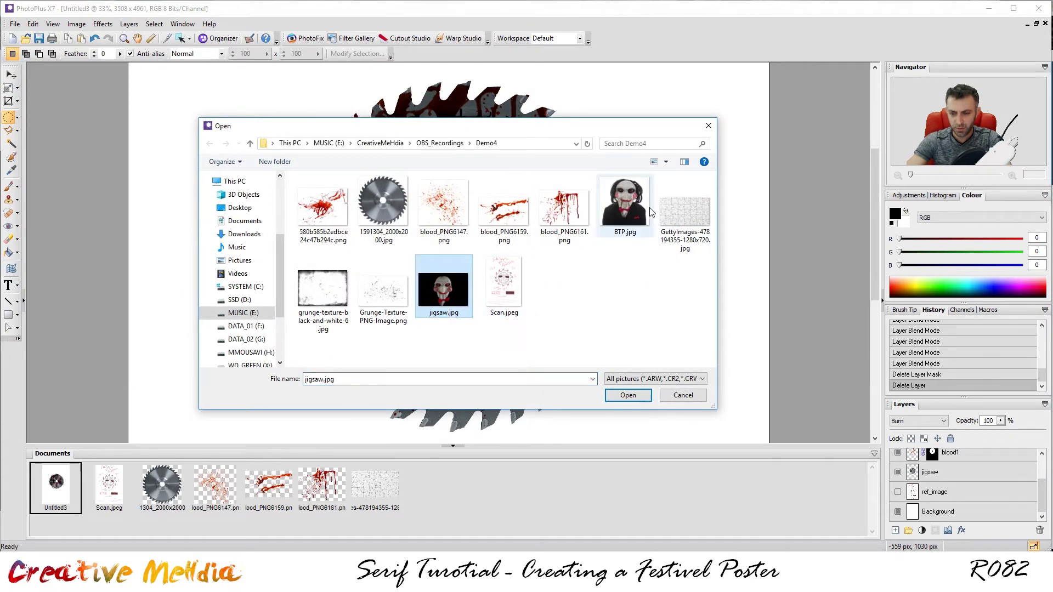
{"action": "left_click", "coordinate": [615, 196]}
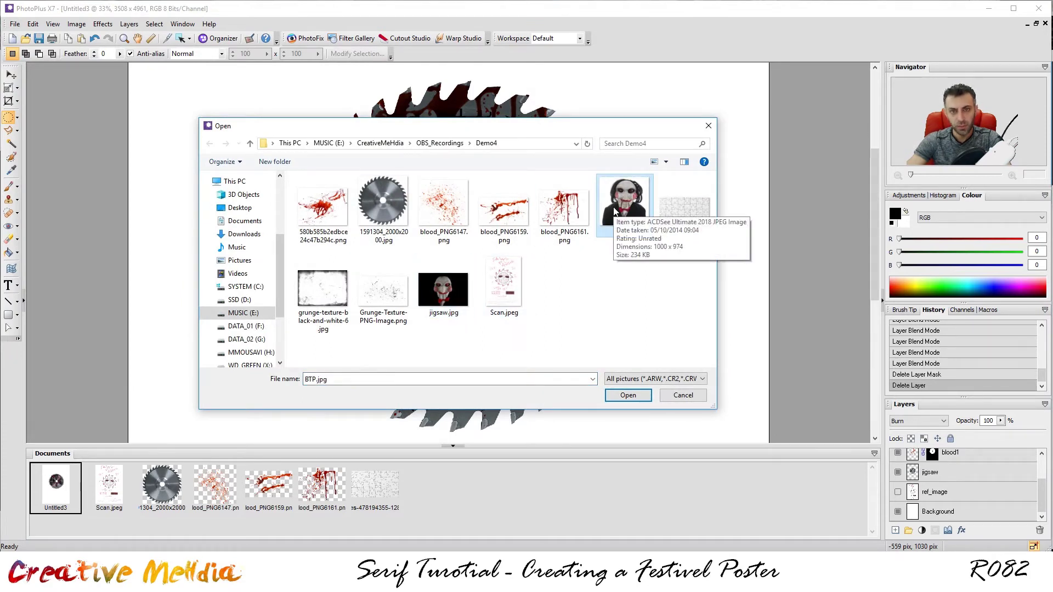
{"action": "double_click", "coordinate": [614, 211]}
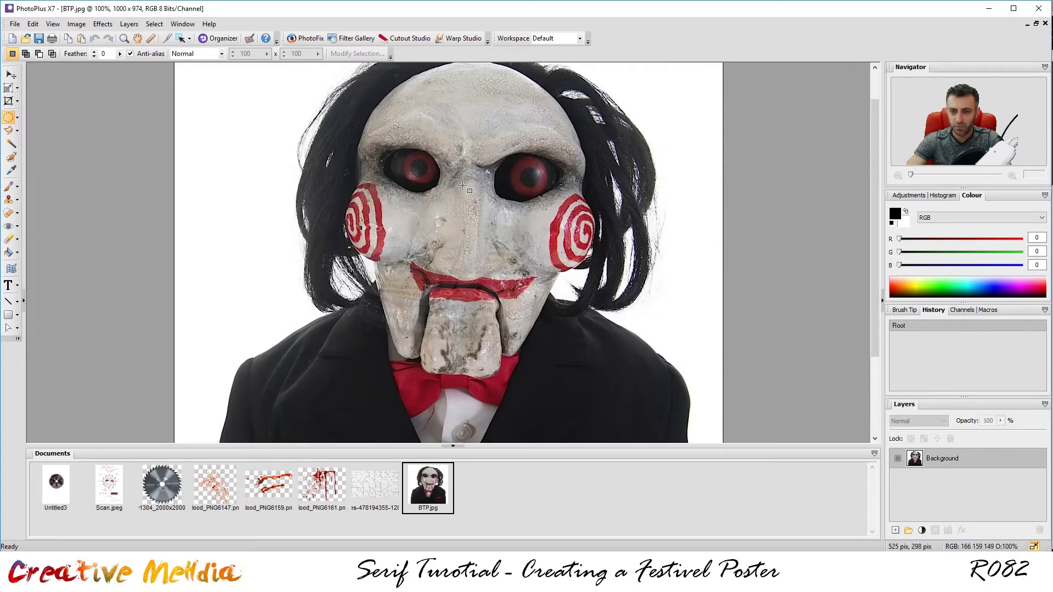
{"action": "scroll", "coordinate": [463, 187], "scroll_direction": "down", "scroll_amount": 1}
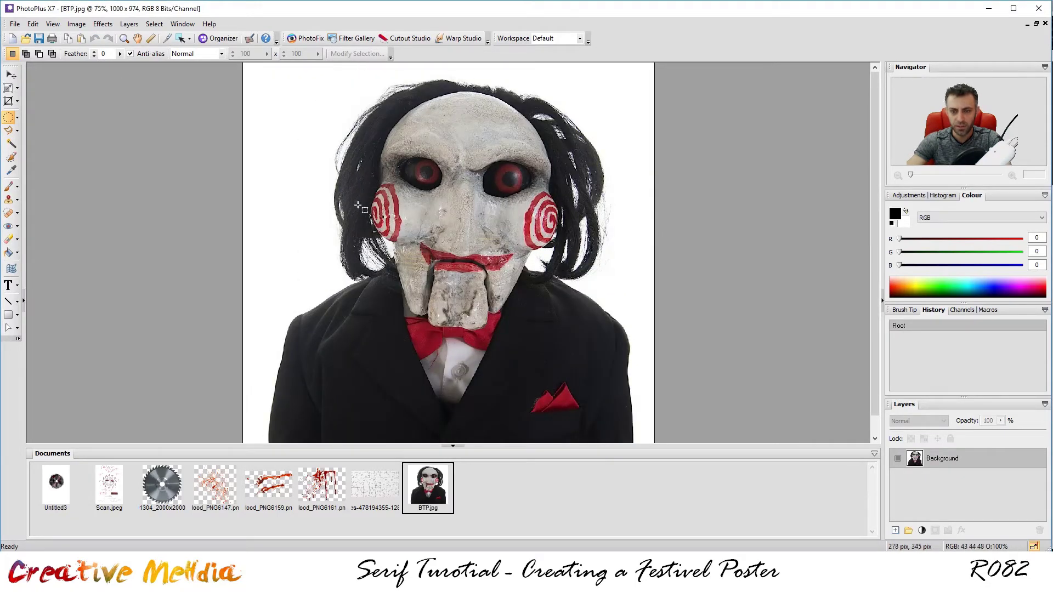
{"action": "scroll", "coordinate": [559, 266], "scroll_direction": "down", "scroll_amount": 1}
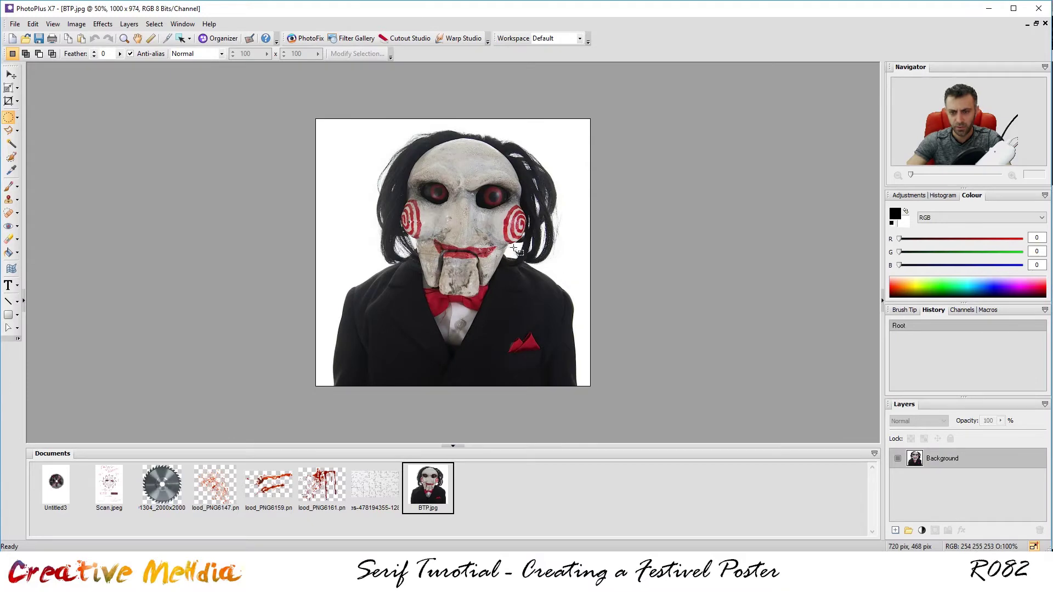
Step: Copy the whole BTP.jpg image and paste it as a new layer in the Untitled3 poster
{"action": "key", "text": "ctrl+a"}
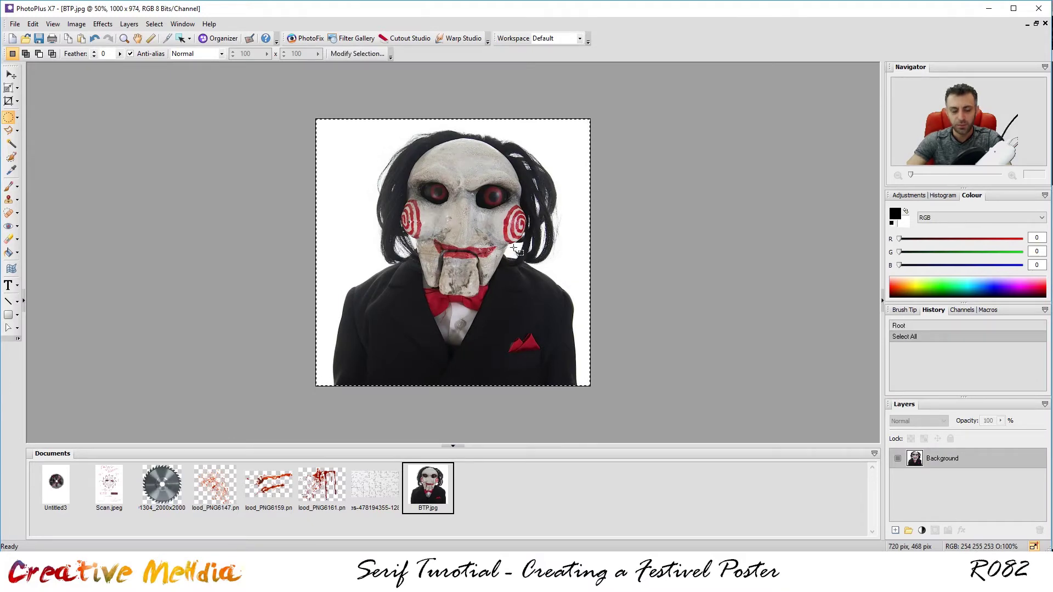
{"action": "left_click", "coordinate": [72, 486]}
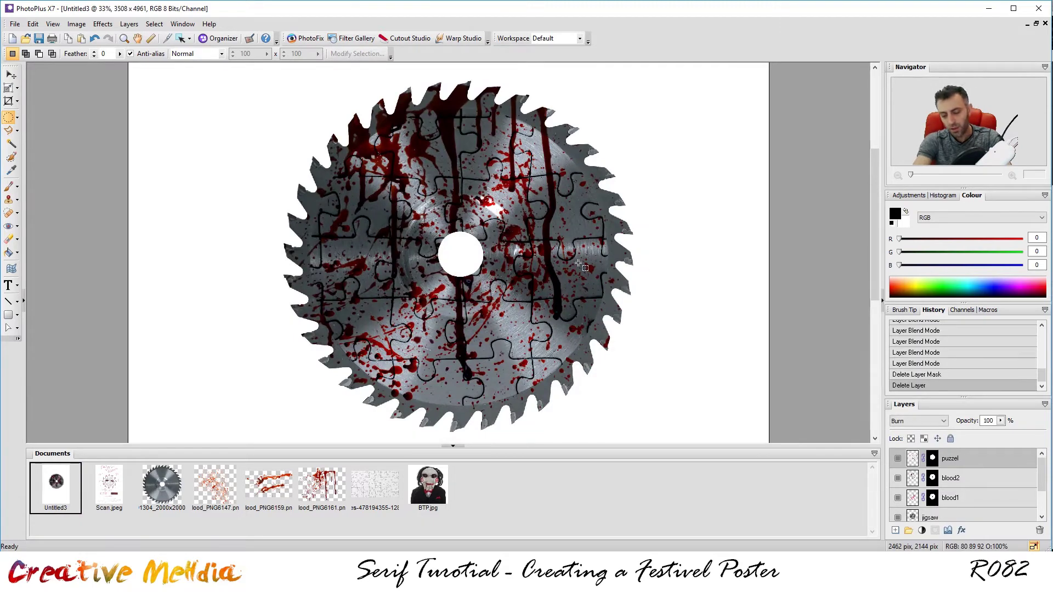
{"action": "key", "text": "ctrl+v"}
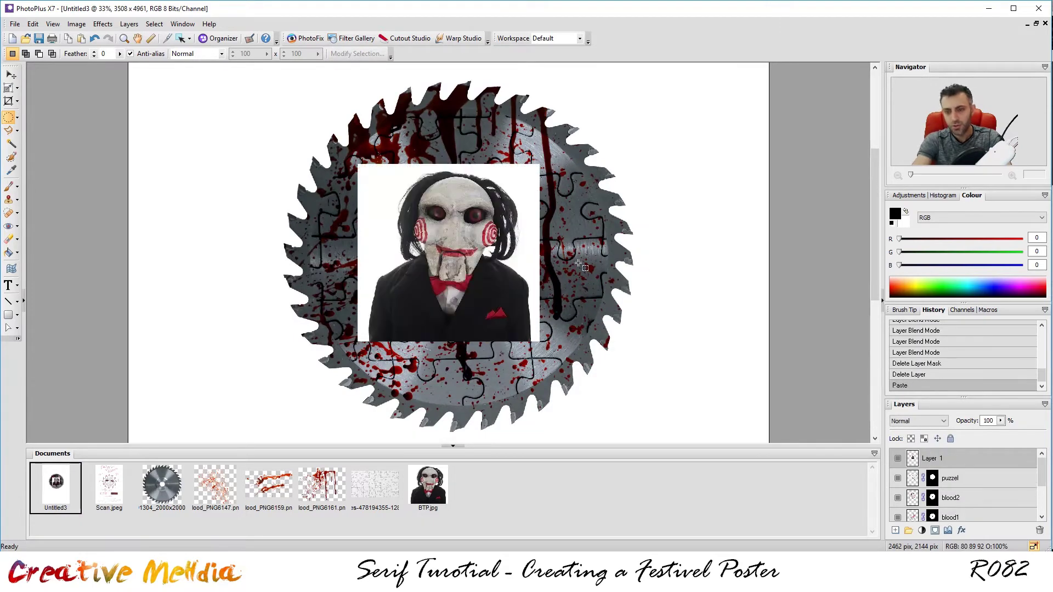
Step: Enlarge the pasted puppet image with the Deform tool and position it over the saw blade
{"action": "left_click", "coordinate": [8, 89]}
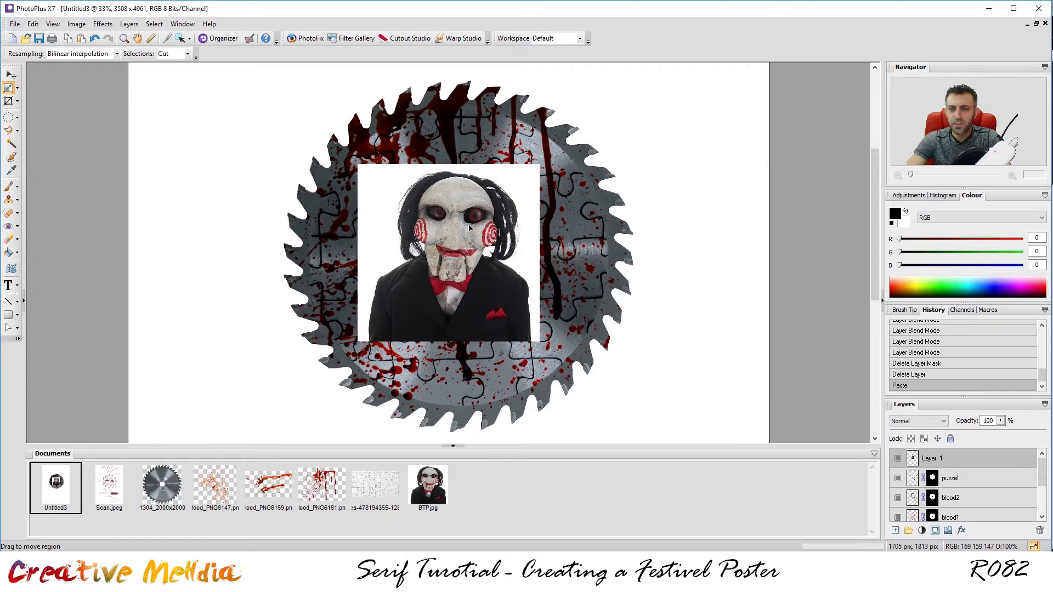
{"action": "left_click_drag", "start_coordinate": [469, 228], "coordinate": [427, 188]}
{"action": "left_click_drag", "start_coordinate": [585, 360], "coordinate": [594, 369]}
{"action": "left_click_drag", "start_coordinate": [544, 318], "coordinate": [555, 318]}
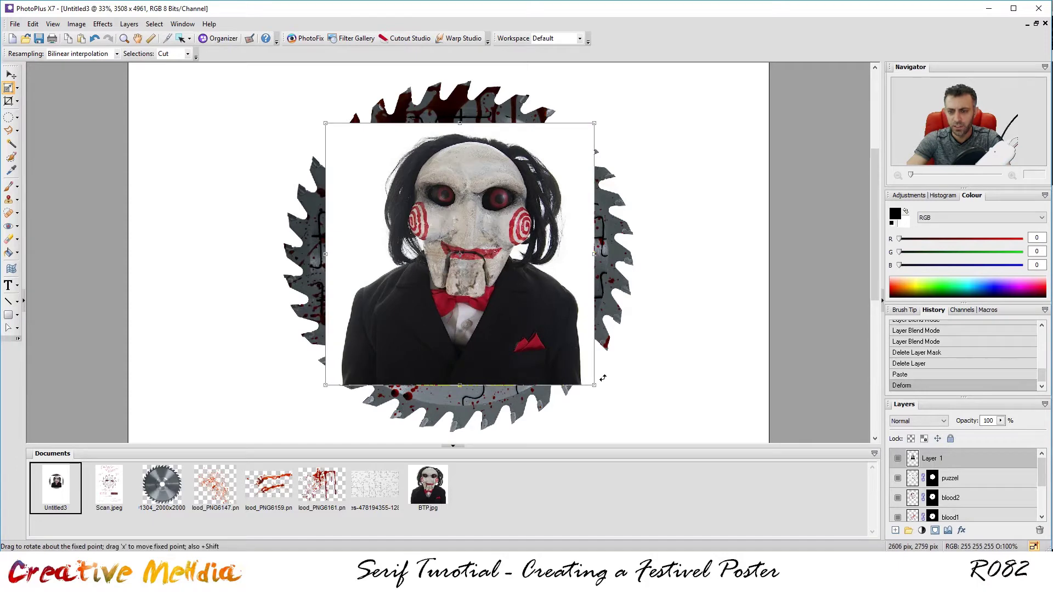
{"action": "left_click_drag", "start_coordinate": [598, 378], "coordinate": [645, 422]}
{"action": "left_click_drag", "start_coordinate": [533, 362], "coordinate": [510, 350]}
Step: Lower the puppet image layer's opacity to 46% and adjust its size and position against the blade beneath
{"action": "left_click", "coordinate": [1000, 421]}
{"action": "left_click_drag", "start_coordinate": [972, 434], "coordinate": [970, 435]}
{"action": "left_click_drag", "start_coordinate": [529, 329], "coordinate": [514, 322]}
{"action": "left_click_drag", "start_coordinate": [602, 104], "coordinate": [590, 115]}
{"action": "left_click_drag", "start_coordinate": [544, 190], "coordinate": [552, 187]}
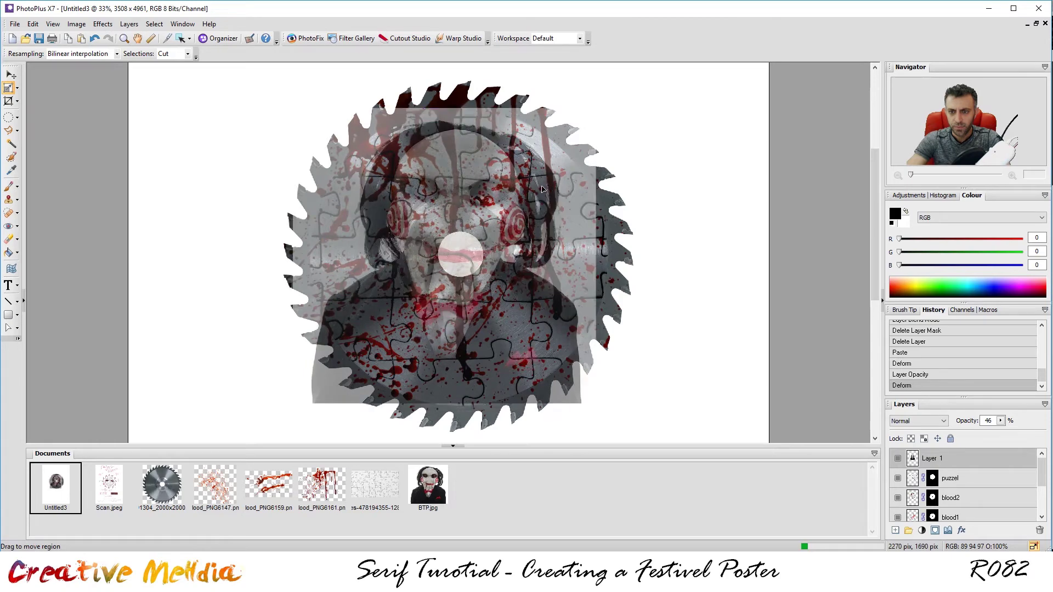
Step: Fine-tune the puppet image's size and position so the face fits the blade's disc, and restore its opacity to 100%
{"action": "left_click_drag", "start_coordinate": [533, 196], "coordinate": [532, 195]}
{"action": "left_click_drag", "start_coordinate": [601, 108], "coordinate": [583, 117]}
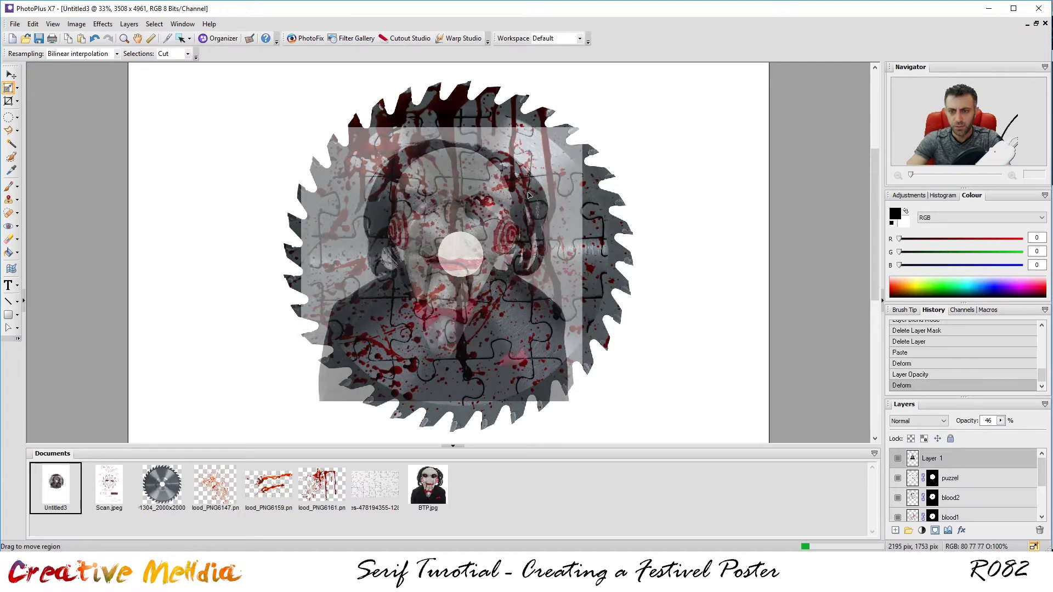
{"action": "left_click_drag", "start_coordinate": [514, 218], "coordinate": [521, 219]}
{"action": "left_click_drag", "start_coordinate": [589, 121], "coordinate": [595, 116]}
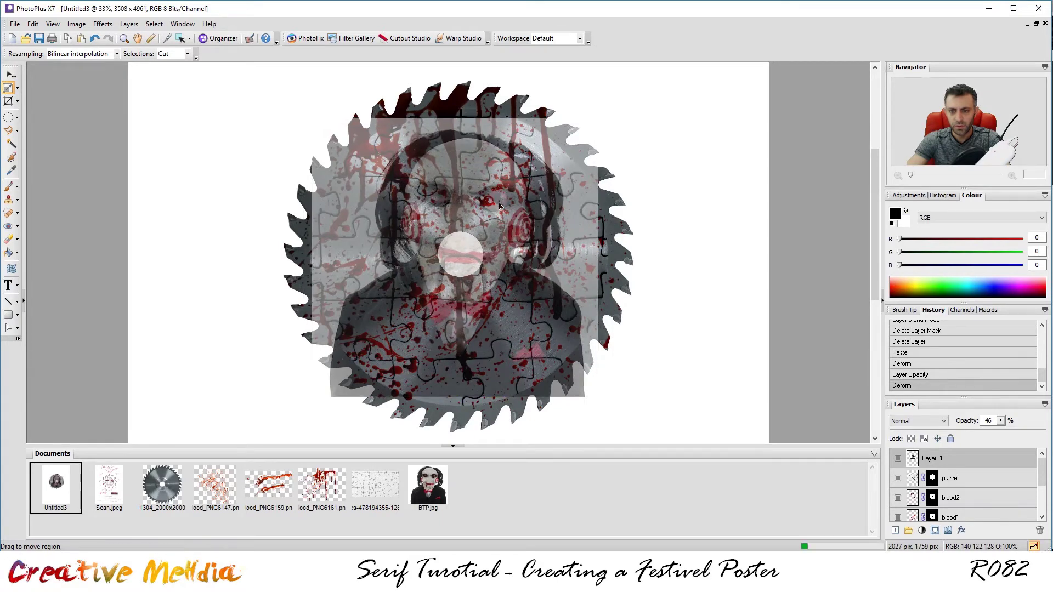
{"action": "left_click_drag", "start_coordinate": [499, 205], "coordinate": [489, 217]}
{"action": "left_click_drag", "start_coordinate": [590, 128], "coordinate": [602, 117]}
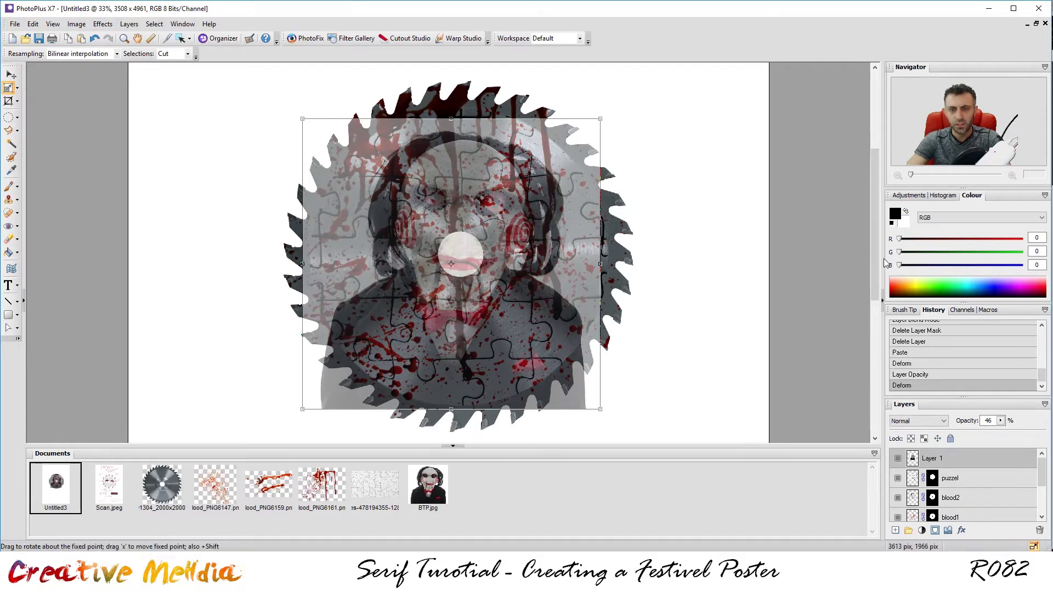
{"action": "left_click", "coordinate": [1000, 421]}
{"action": "left_click_drag", "start_coordinate": [1002, 439], "coordinate": [1043, 439]}
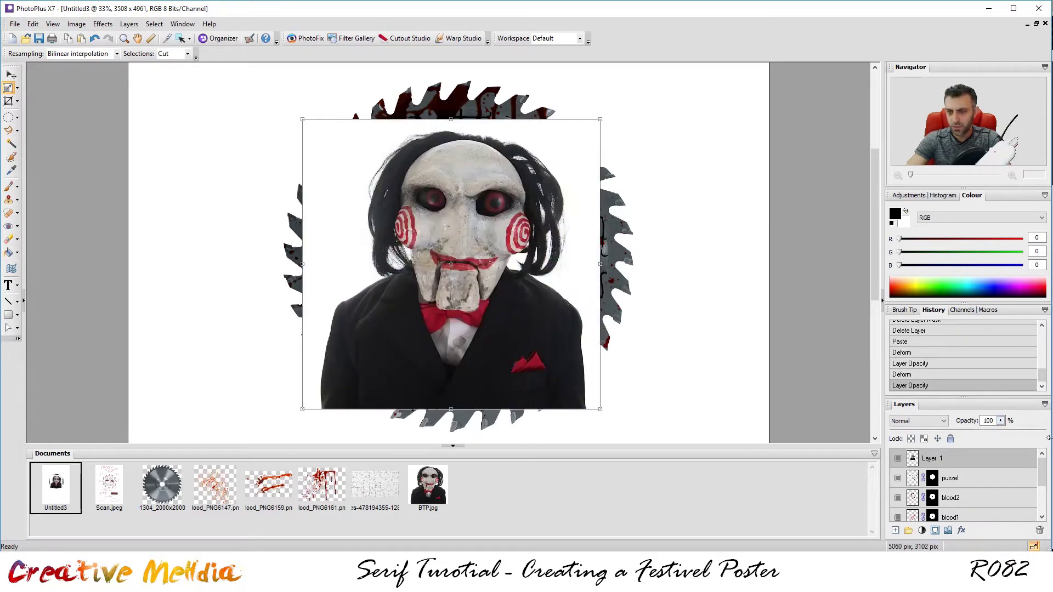
Step: Load the puzzel layer's mask as a circular selection and toggle Layer 1's visibility to check it against the blade
{"action": "left_click", "coordinate": [8, 117]}
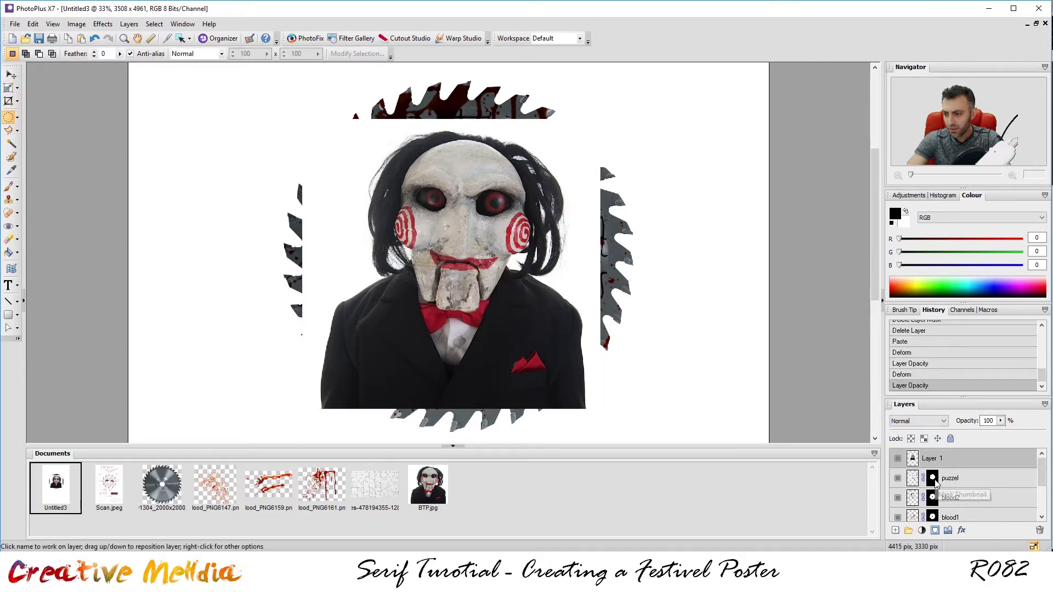
{"action": "left_click", "coordinate": [933, 498], "text": "ctrl"}
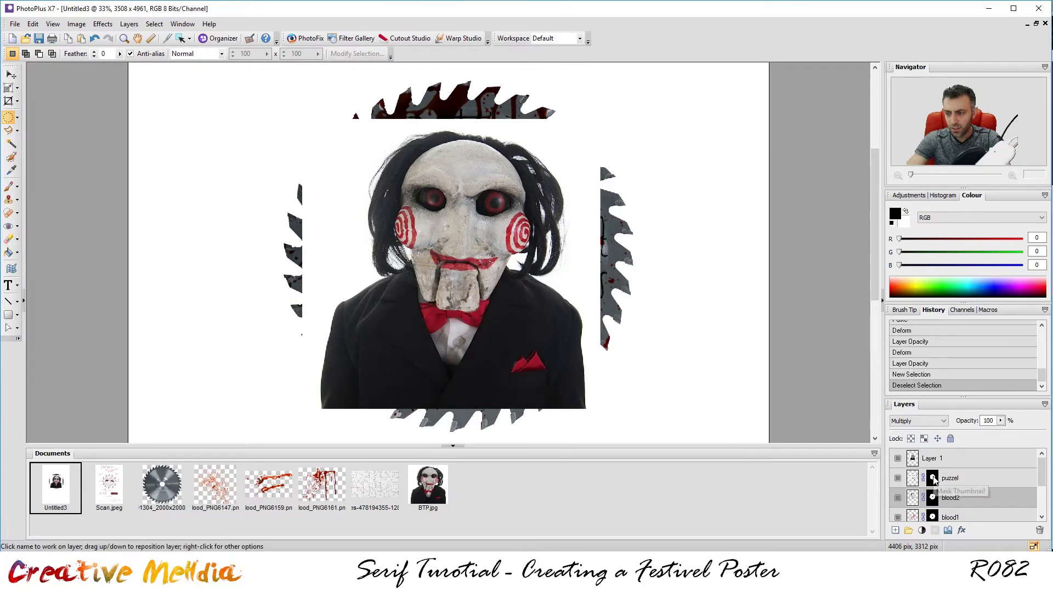
{"action": "left_click", "coordinate": [933, 478], "text": "ctrl"}
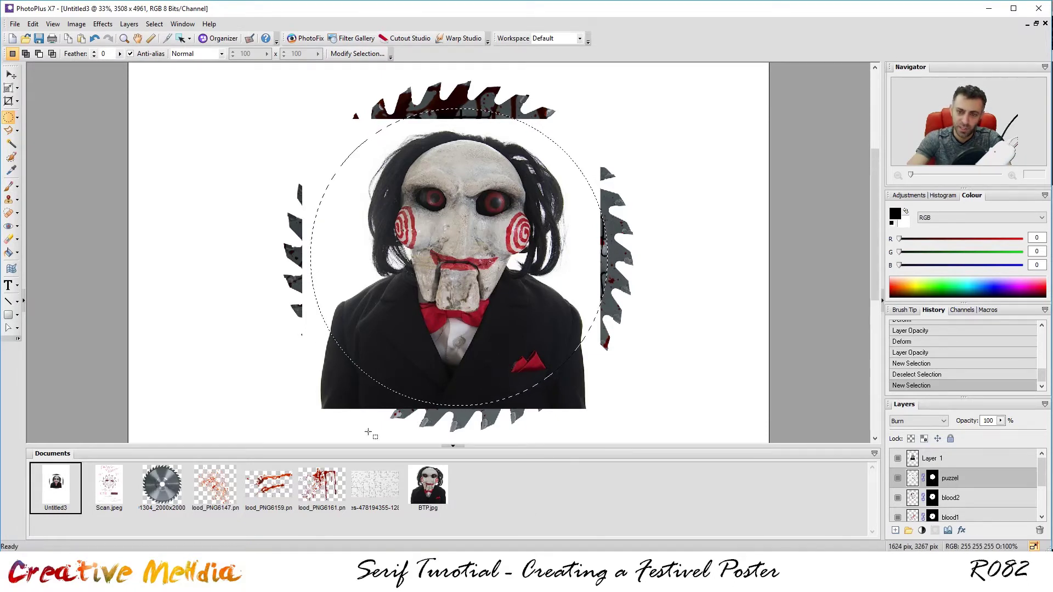
{"action": "left_click", "coordinate": [897, 479]}
{"action": "left_click", "coordinate": [897, 459]}
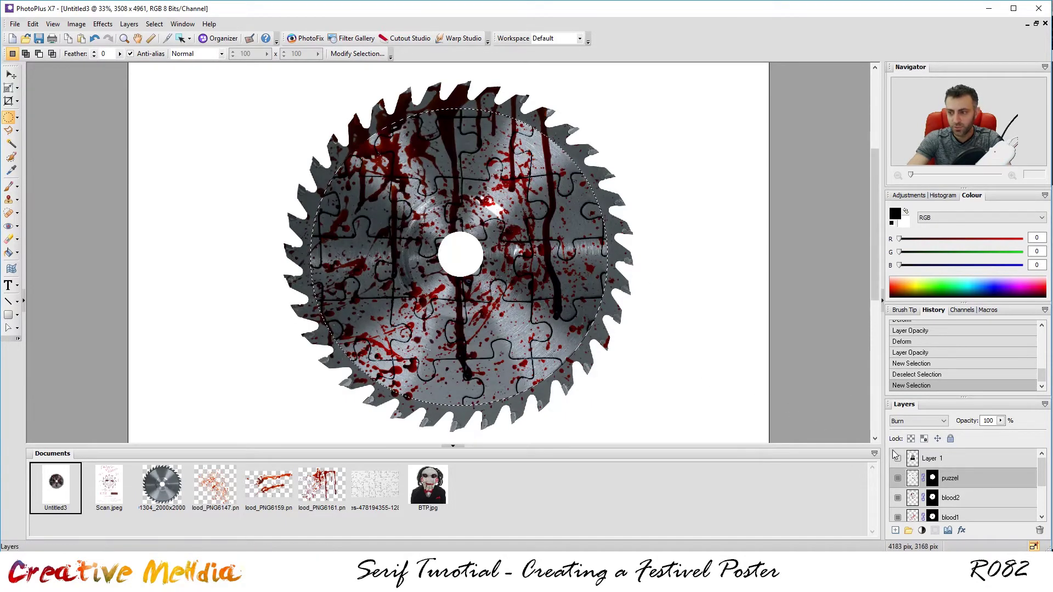
{"action": "left_click", "coordinate": [898, 459]}
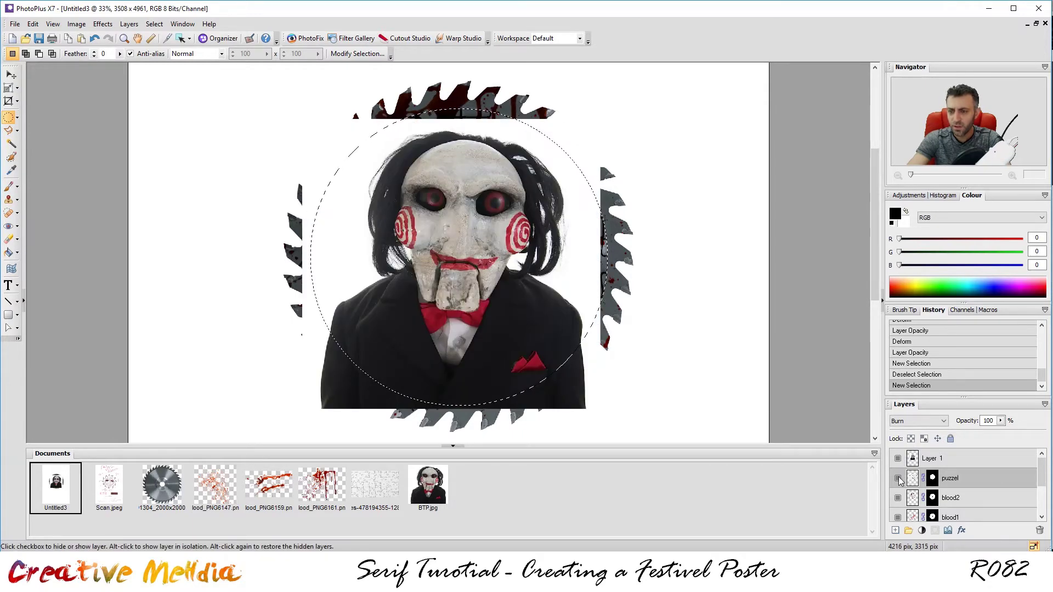
Step: Rename Layer 1 to puppet, add a layer mask to it from the circular selection, and deselect
{"action": "left_click", "coordinate": [936, 466]}
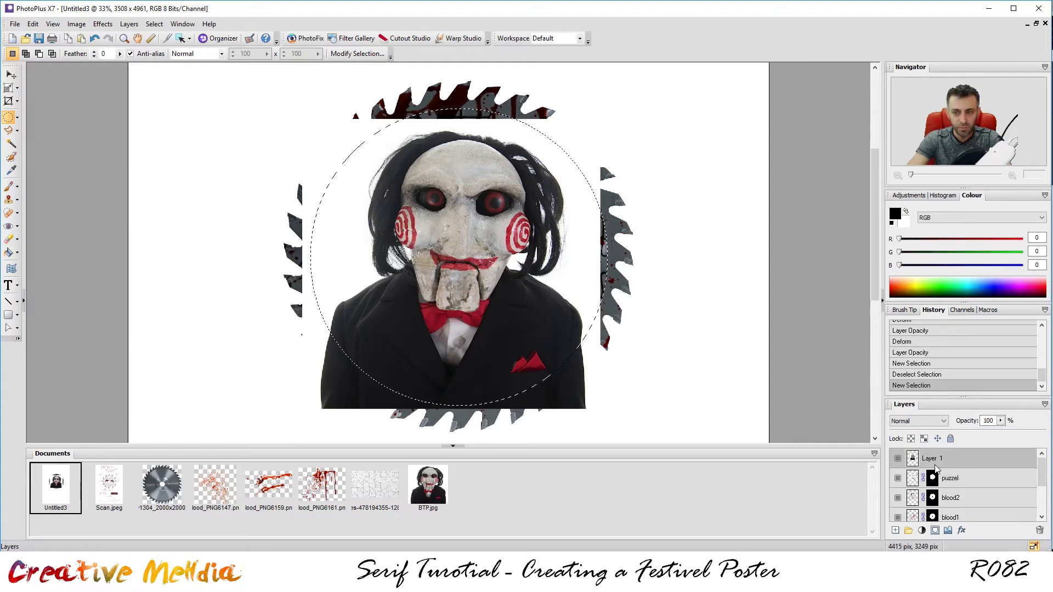
{"action": "double_click", "coordinate": [942, 466]}
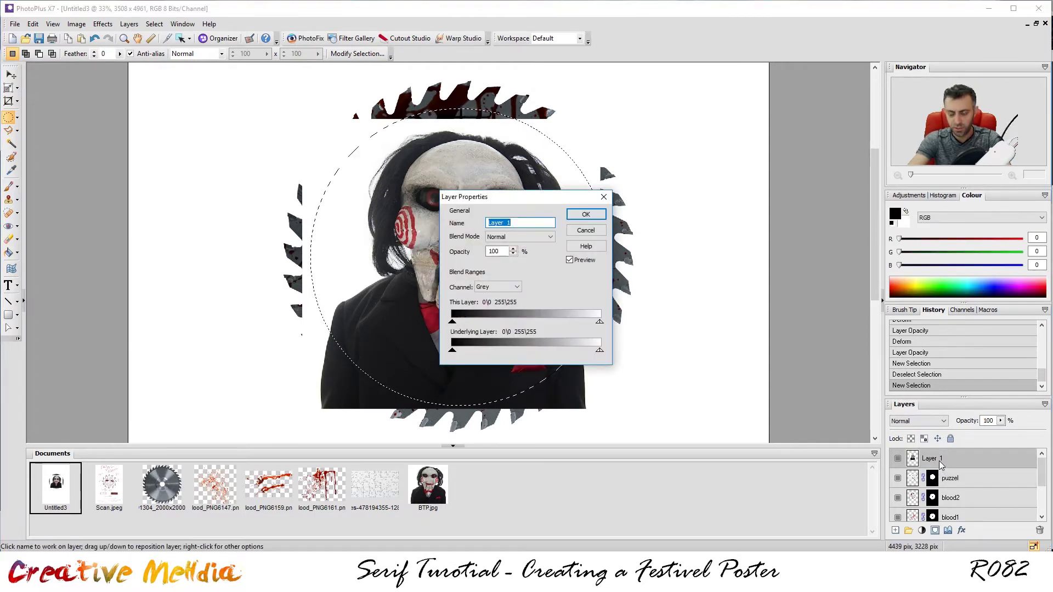
{"action": "type", "text": "puppet"}
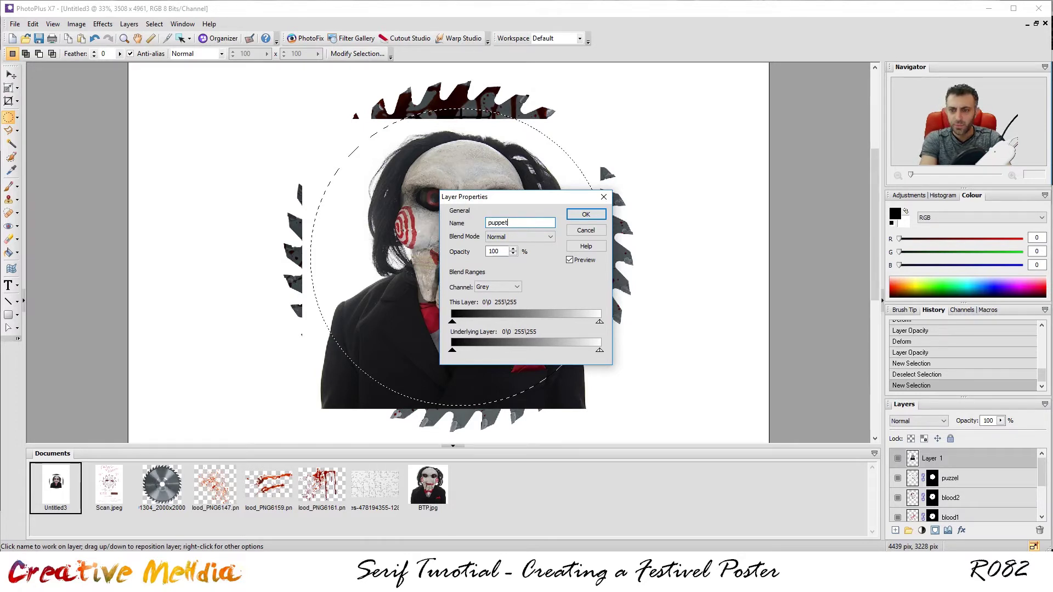
{"action": "key", "text": "Return"}
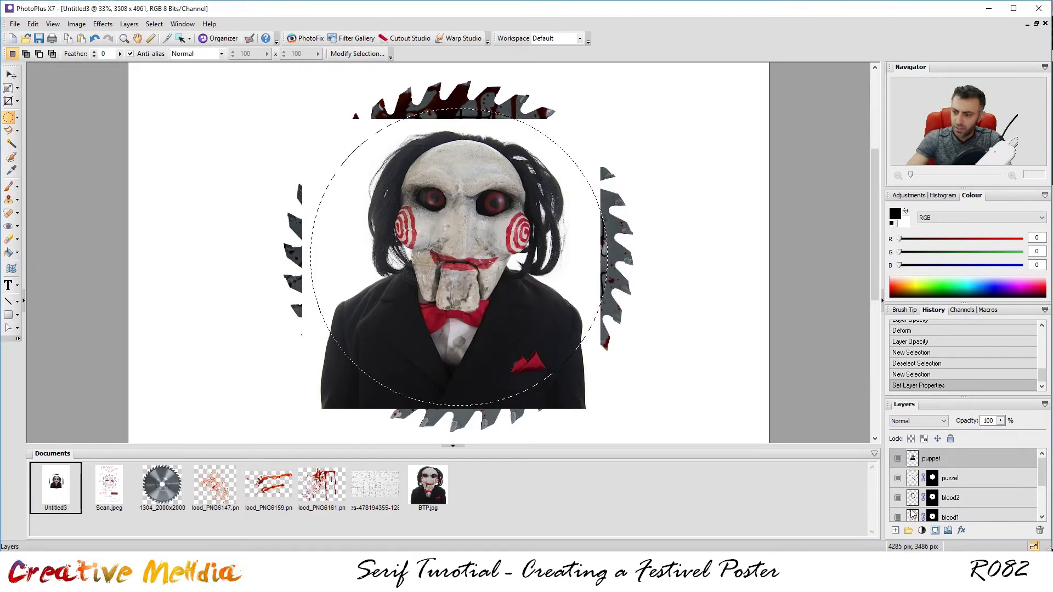
{"action": "left_click", "coordinate": [935, 531]}
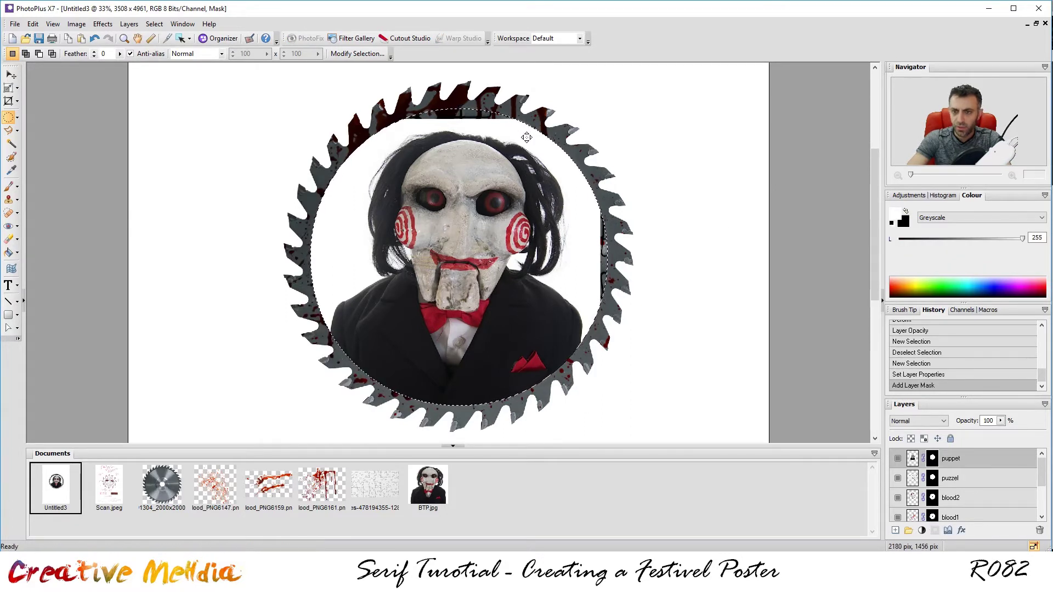
{"action": "key", "text": "ctrl+d"}
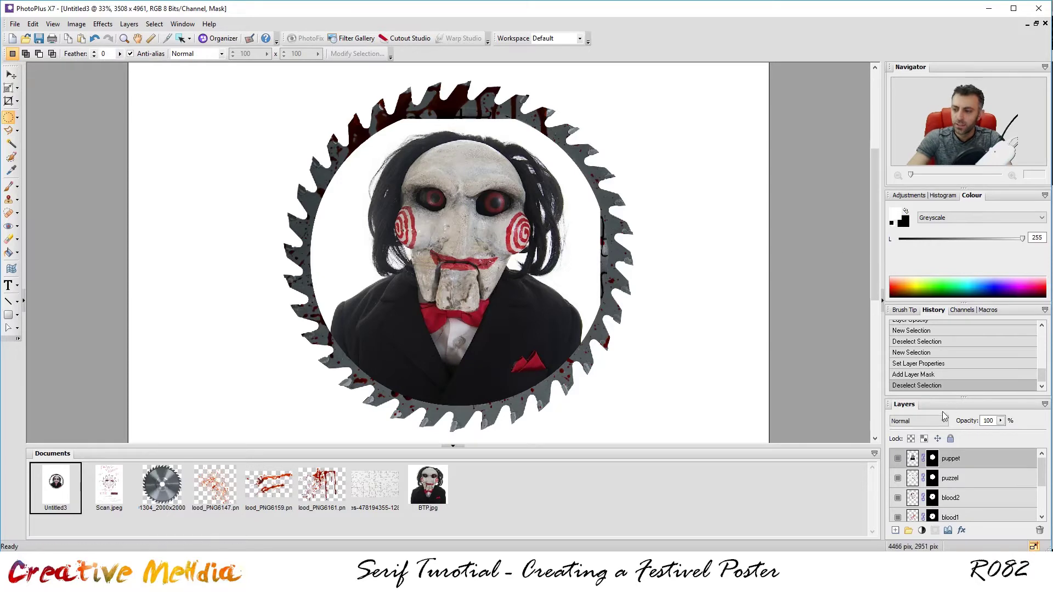
Step: Try the Screen blend mode on the puppet layer, change it to Multiply and inspect the blended face close up
{"action": "left_click", "coordinate": [918, 421]}
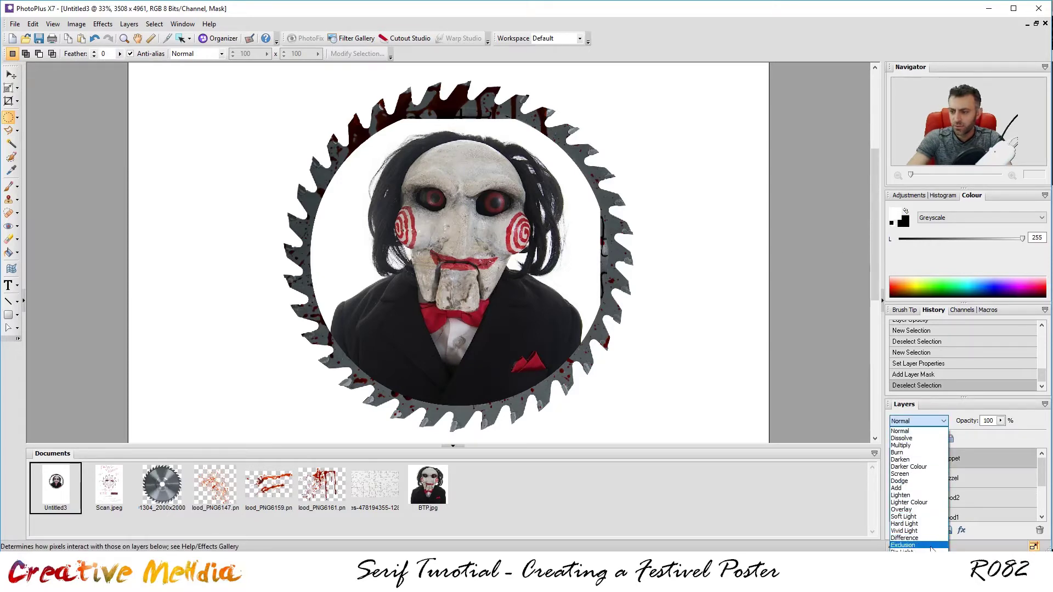
{"action": "left_click", "coordinate": [932, 474]}
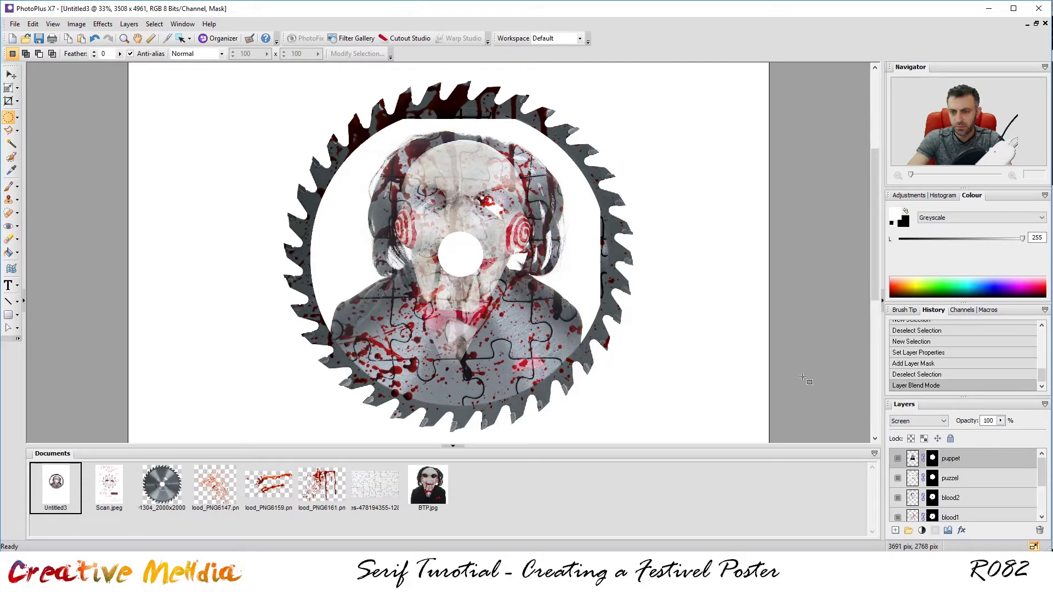
{"action": "left_click", "coordinate": [919, 420]}
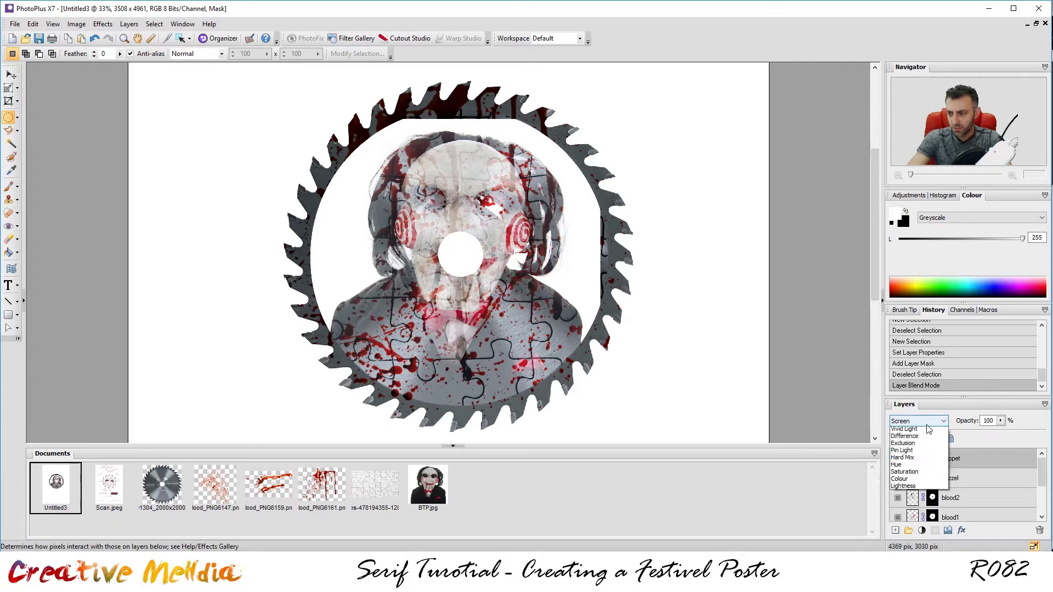
{"action": "left_click", "coordinate": [920, 445]}
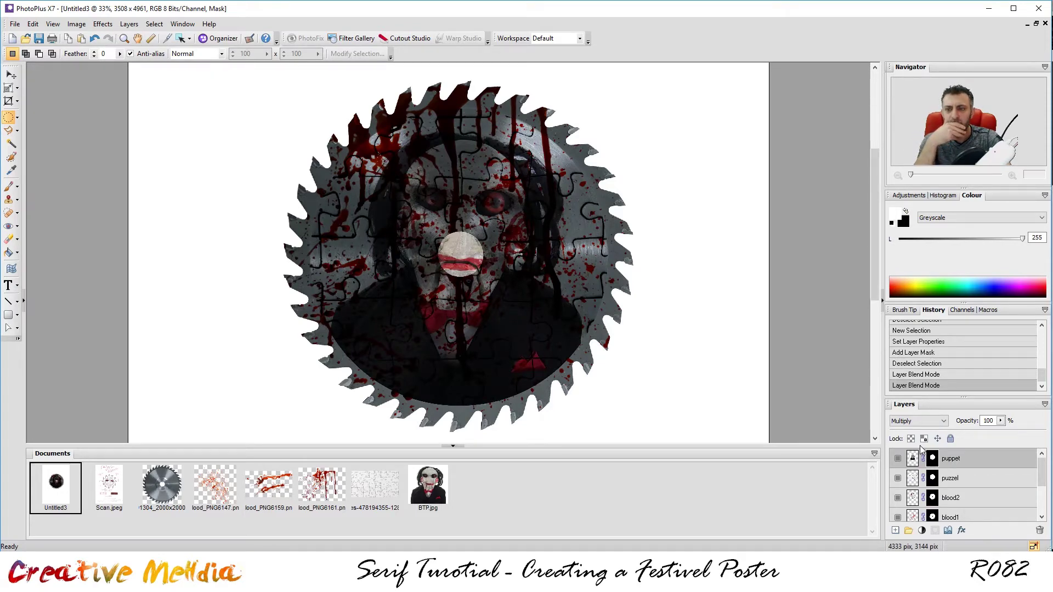
{"action": "scroll", "coordinate": [472, 221], "scroll_direction": "up", "scroll_amount": 3}
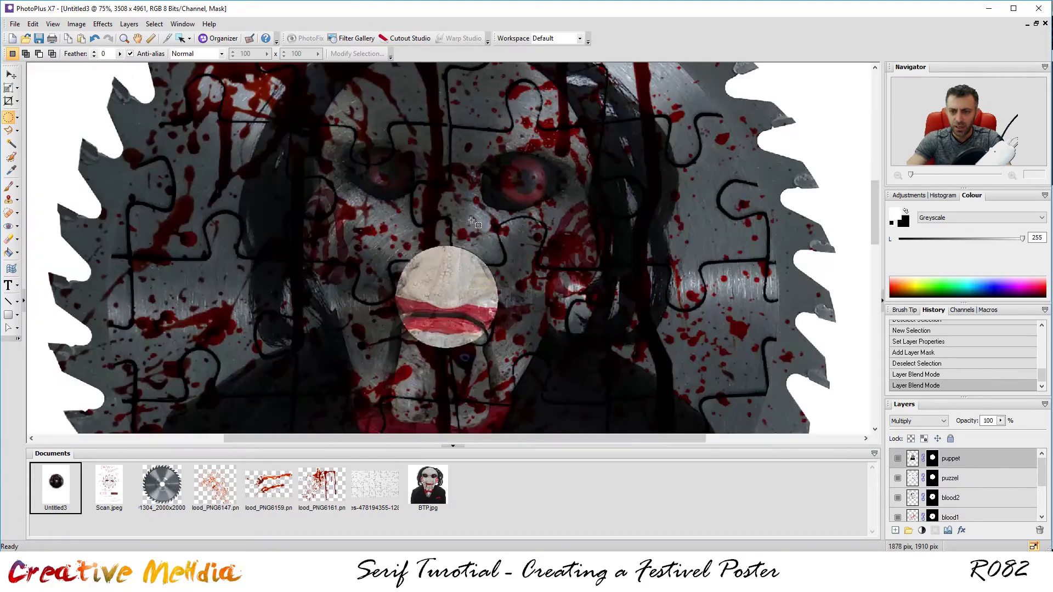
{"action": "scroll", "coordinate": [472, 221], "scroll_direction": "up", "scroll_amount": 2}
{"action": "scroll", "coordinate": [473, 222], "scroll_direction": "down", "scroll_amount": 4}
{"action": "scroll", "coordinate": [474, 223], "scroll_direction": "down", "scroll_amount": 1}
{"action": "scroll", "coordinate": [474, 223], "scroll_direction": "up", "scroll_amount": 2}
{"action": "scroll", "coordinate": [474, 223], "scroll_direction": "down", "scroll_amount": 2}
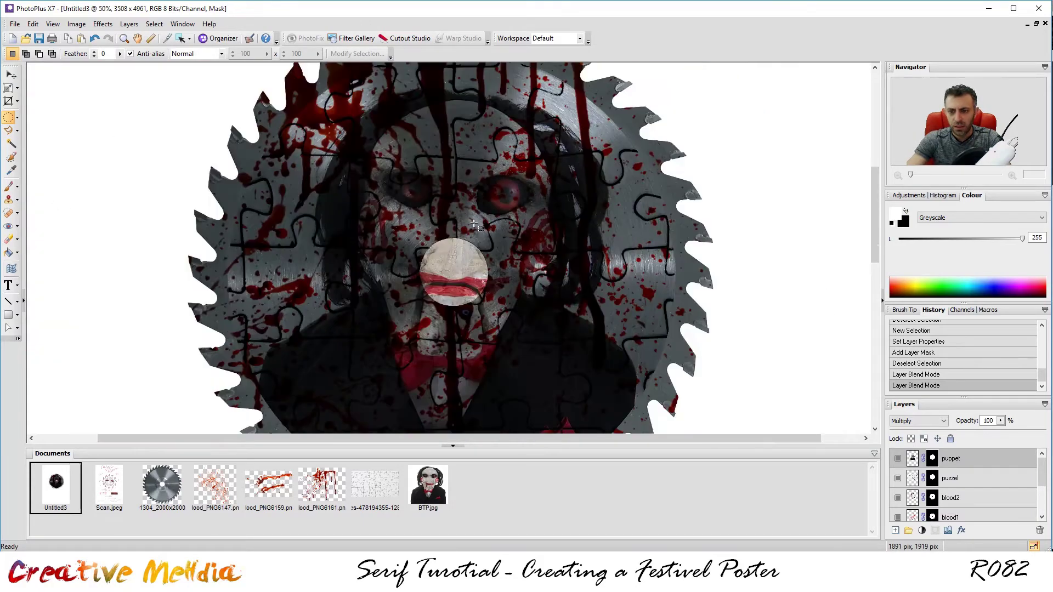
Step: Make a circular selection around the blade's centre hole, where the puppet's mouth shows through, and nudge it into alignment
{"action": "scroll", "coordinate": [448, 255], "scroll_direction": "up", "scroll_amount": 2}
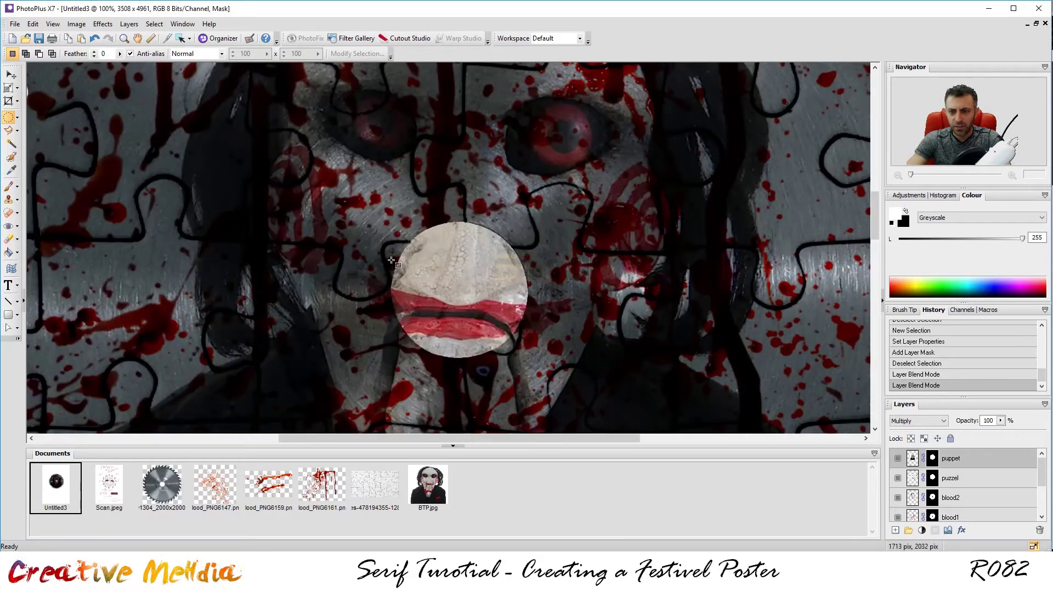
{"action": "scroll", "coordinate": [399, 312], "scroll_direction": "down", "scroll_amount": 1}
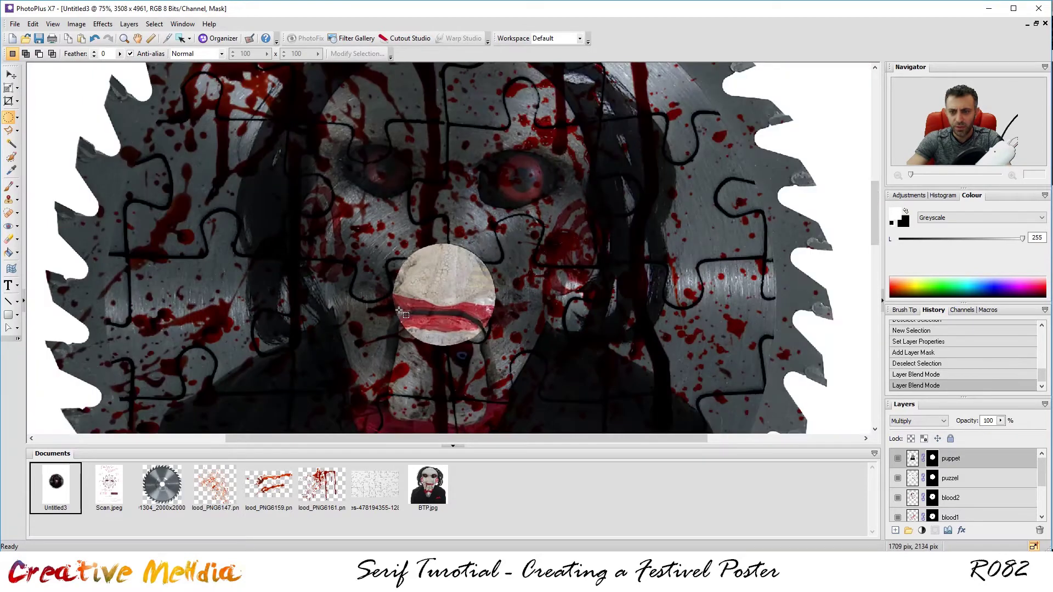
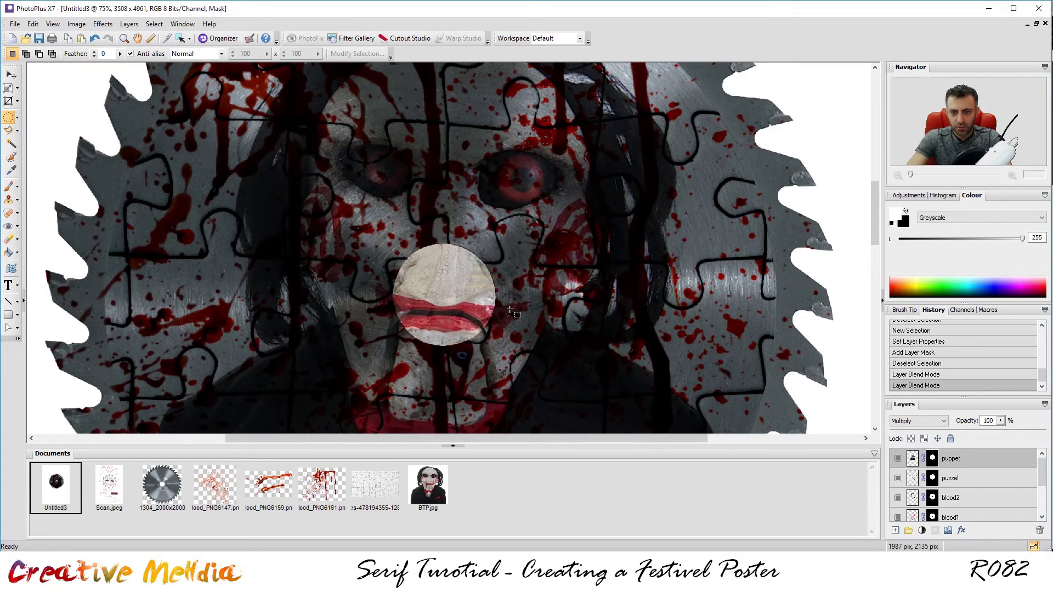
{"action": "left_click_drag", "start_coordinate": [387, 242], "coordinate": [491, 346]}
{"action": "key", "text": "Right"}
{"action": "key", "text": "Right"}
{"action": "key", "text": "Right"}
{"action": "key", "text": "Right"}
{"action": "key", "text": "Right"}
{"action": "key", "text": "Right"}
{"action": "key", "text": "Right"}
{"action": "key", "text": "Right"}
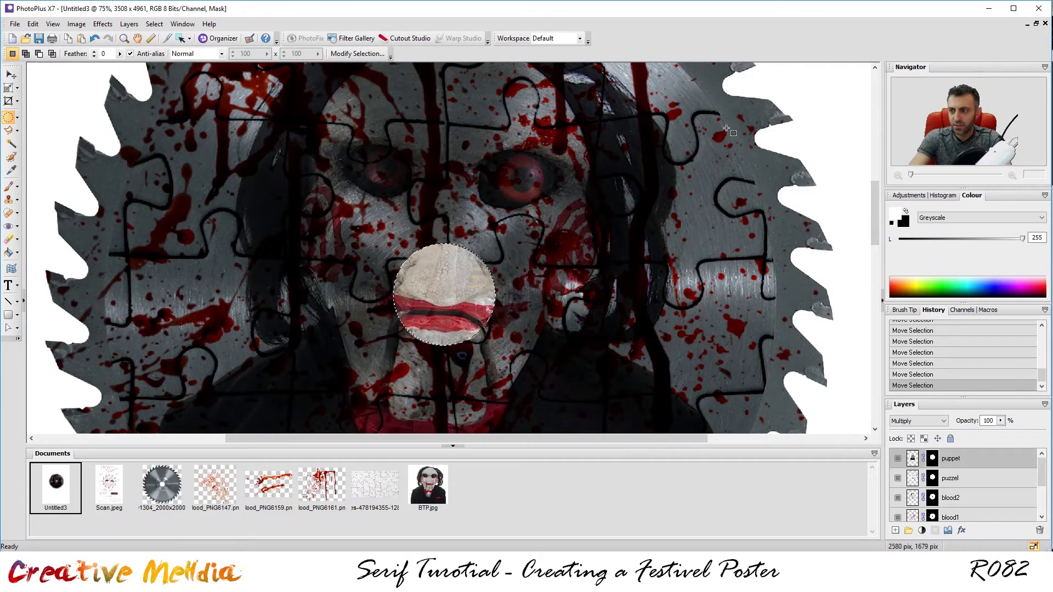
Step: Fill the selected centre circle on the puppet layer's mask with black, deselect, and toggle the puppet layer's visibility to compare
{"action": "left_click", "coordinate": [906, 211]}
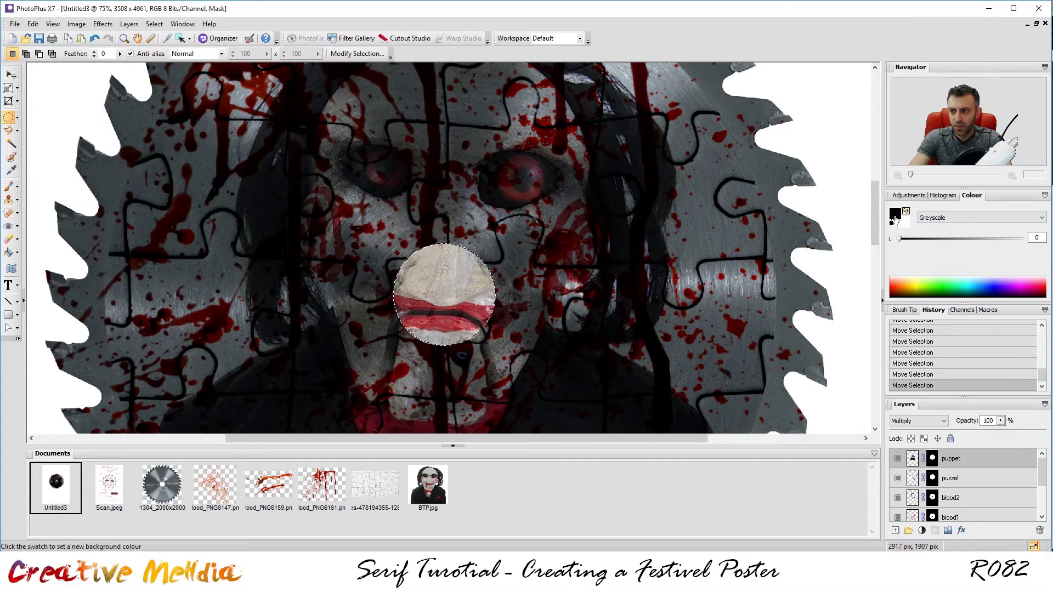
{"action": "left_click", "coordinate": [9, 252]}
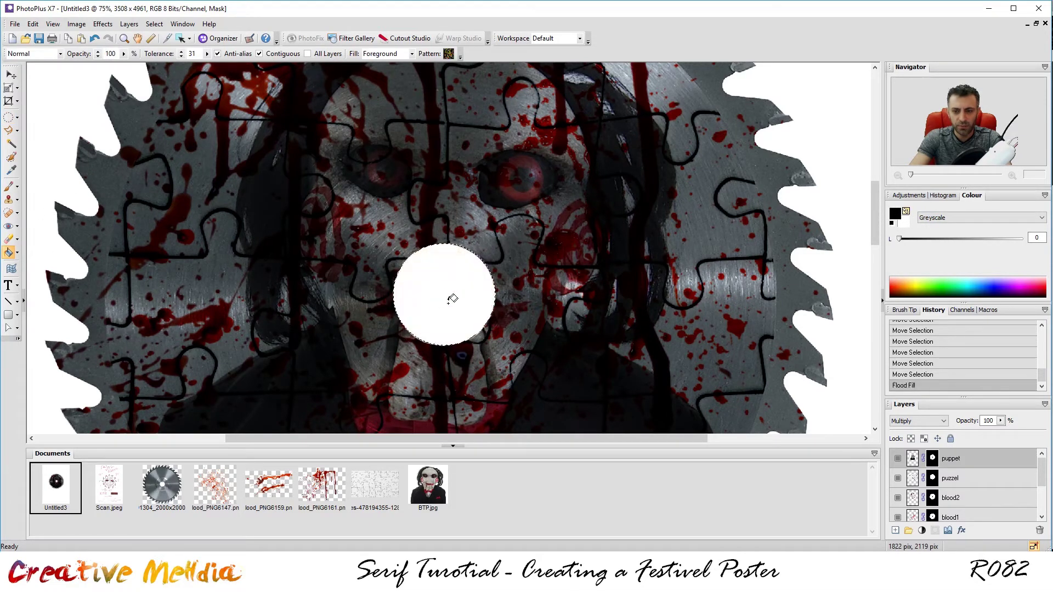
{"action": "key", "text": "ctrl+d"}
{"action": "scroll", "coordinate": [558, 351], "scroll_direction": "down", "scroll_amount": 5}
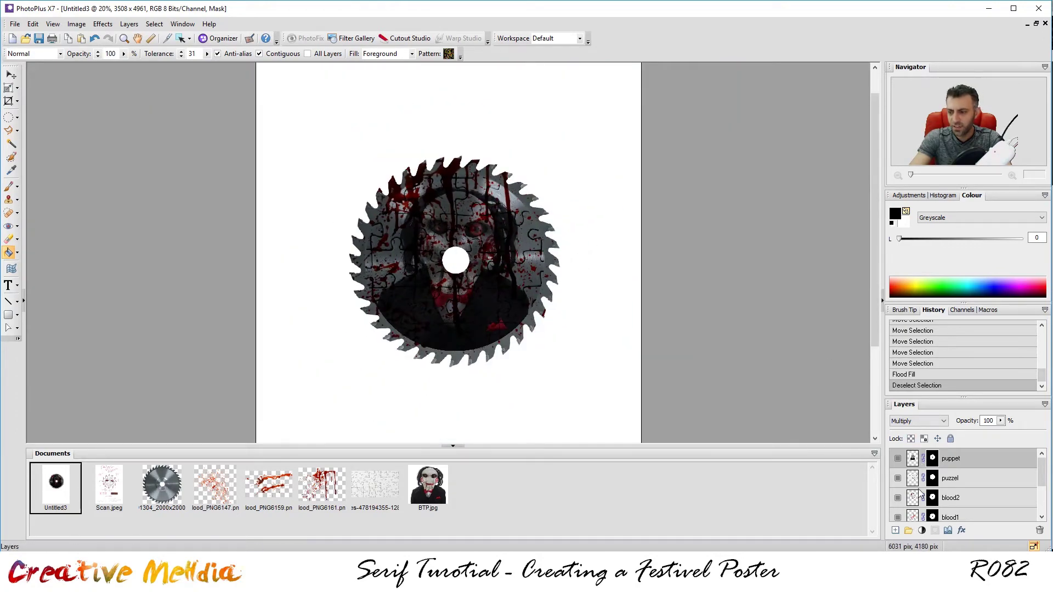
{"action": "left_click", "coordinate": [898, 459]}
{"action": "left_click", "coordinate": [896, 459]}
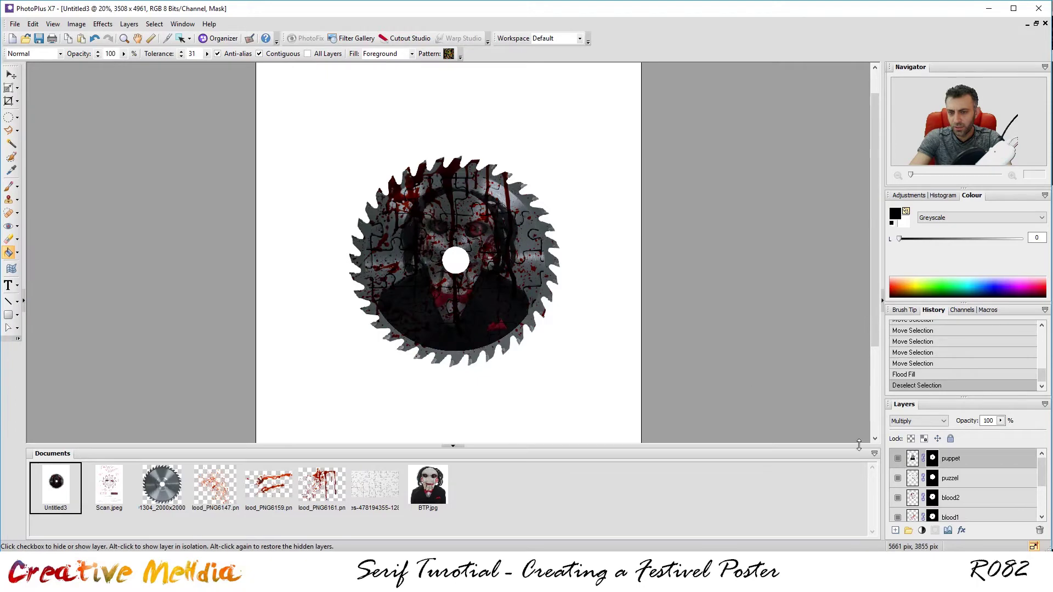
{"action": "scroll", "coordinate": [460, 235], "scroll_direction": "up", "scroll_amount": 3}
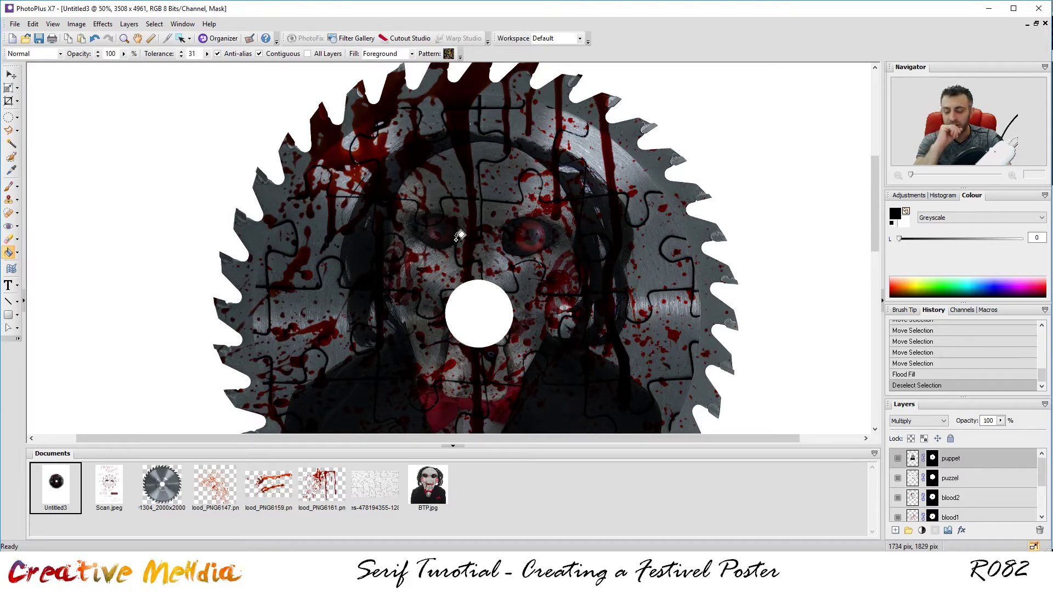
Step: Hide the puppet, puzzel, blood2 and blood1 layers, and make the jigsaw layer active with the Pattern tool
{"action": "left_click", "coordinate": [897, 459]}
{"action": "left_click", "coordinate": [897, 478]}
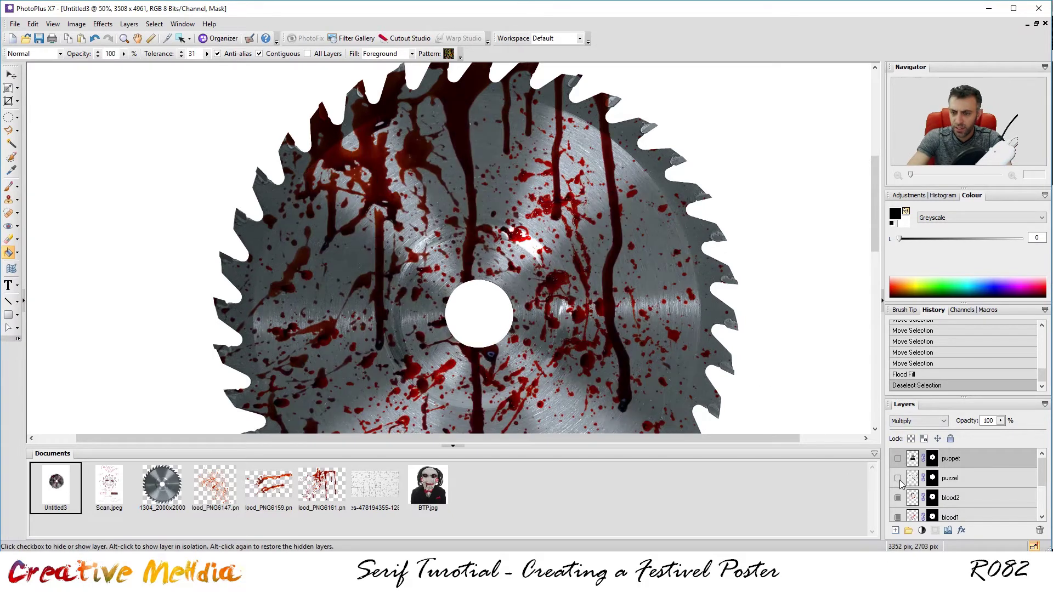
{"action": "left_click", "coordinate": [900, 498]}
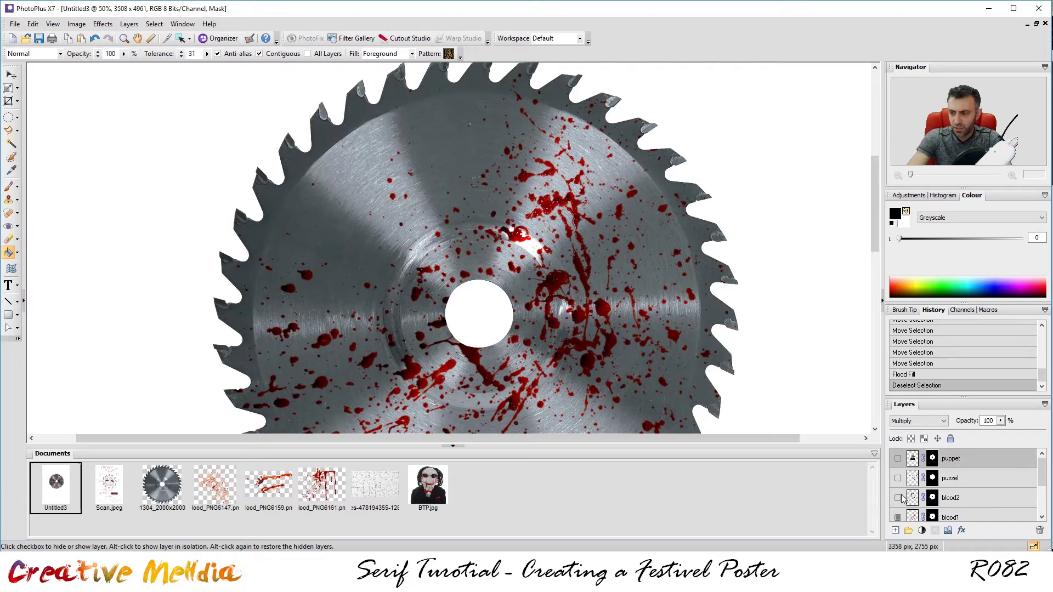
{"action": "scroll", "coordinate": [901, 497], "scroll_direction": "down", "scroll_amount": 1}
{"action": "left_click", "coordinate": [898, 497]}
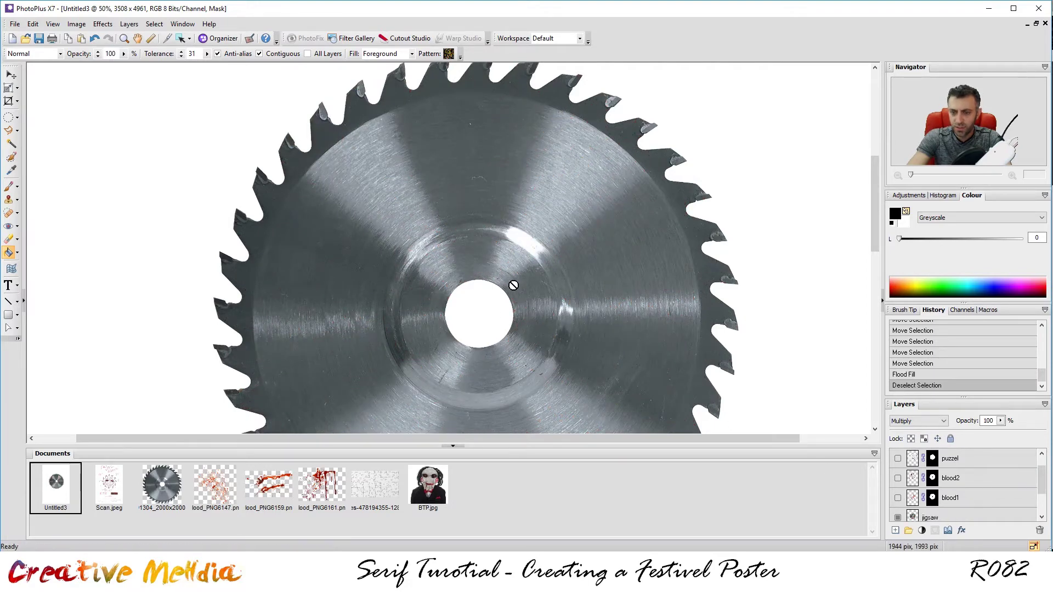
{"action": "scroll", "coordinate": [460, 312], "scroll_direction": "up", "scroll_amount": 1}
{"action": "left_click_drag", "start_coordinate": [874, 233], "coordinate": [869, 246]}
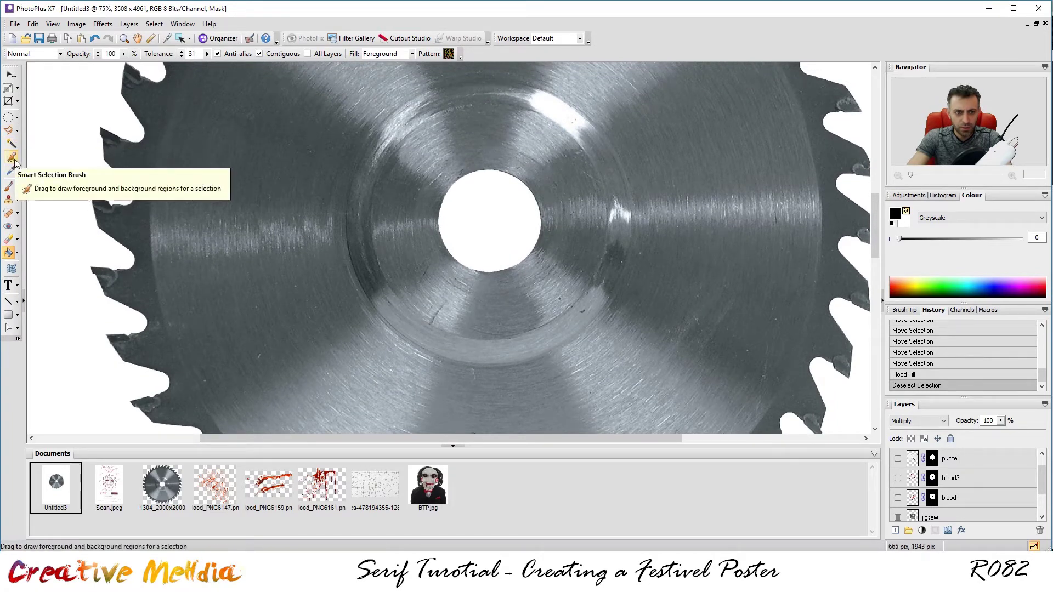
{"action": "left_click", "coordinate": [17, 200]}
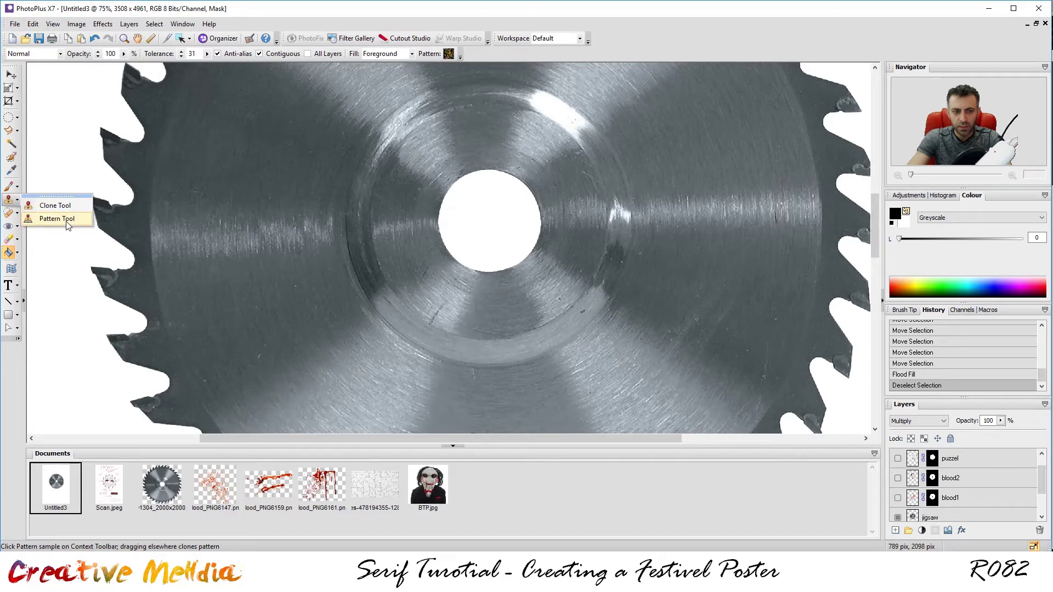
{"action": "left_click", "coordinate": [66, 219]}
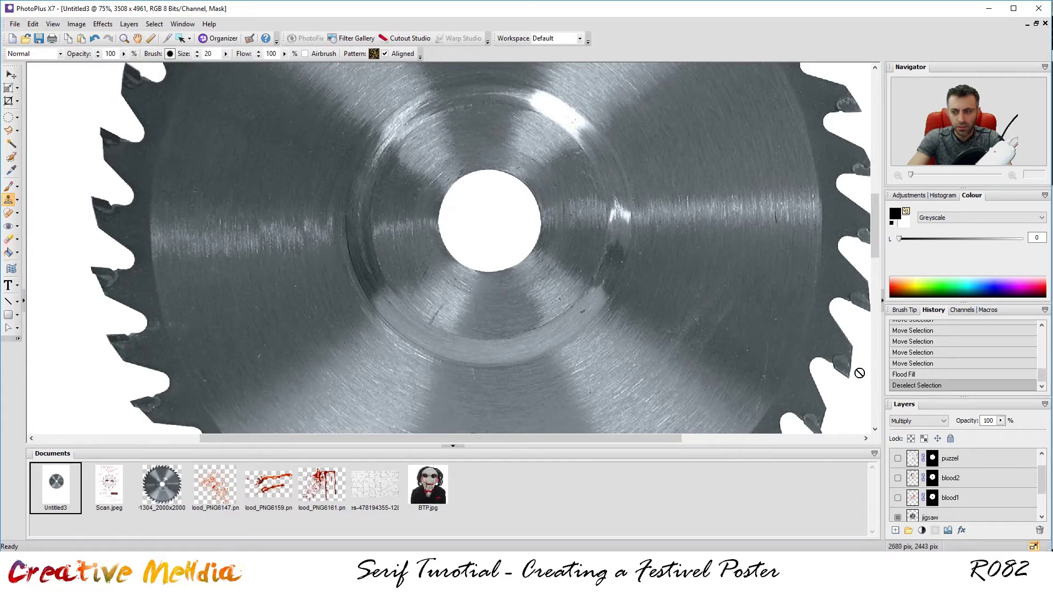
{"action": "scroll", "coordinate": [985, 493], "scroll_direction": "down", "scroll_amount": 1}
{"action": "left_click", "coordinate": [966, 498]}
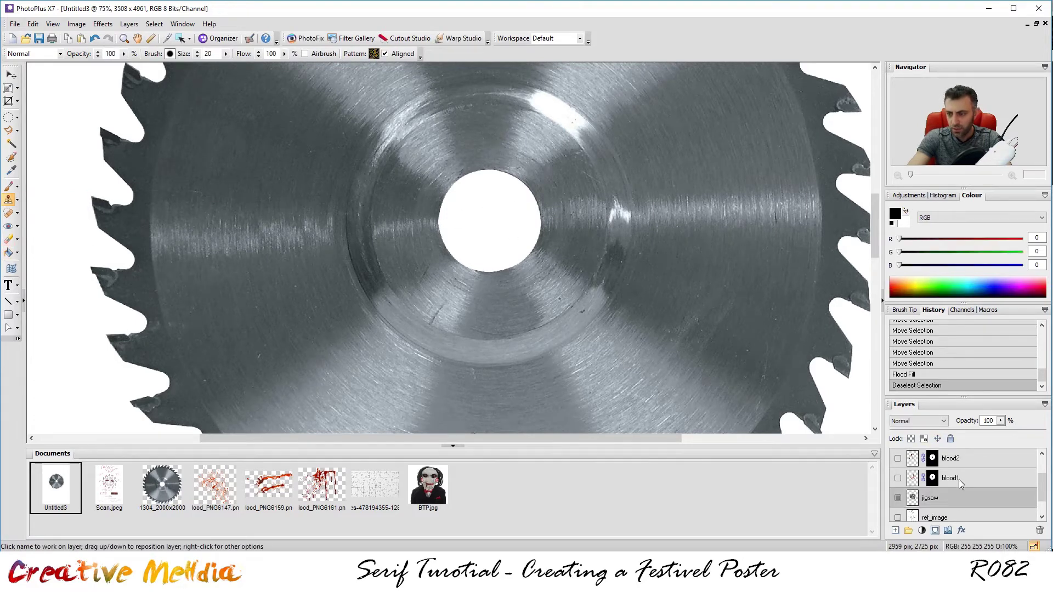
Step: Try painting over the blade's centre hole with the Pattern tool at brush size 375, and undo the stroke
{"action": "key", "text": "bracketright"}
{"action": "key", "text": "bracketright"}
{"action": "key", "text": "bracketright"}
{"action": "key", "text": "bracketright"}
{"action": "key", "text": "bracketright"}
{"action": "key", "text": "bracketright"}
{"action": "key", "text": "bracketright"}
{"action": "key", "text": "bracketright"}
{"action": "key", "text": "bracketright"}
{"action": "key", "text": "bracketright"}
{"action": "key", "text": "bracketright"}
{"action": "key", "text": "bracketright"}
{"action": "key", "text": "bracketright"}
{"action": "key", "text": "bracketright"}
{"action": "key", "text": "bracketright"}
{"action": "key", "text": "bracketright"}
{"action": "key", "text": "bracketright"}
{"action": "key", "text": "bracketright"}
{"action": "key", "text": "bracketright"}
{"action": "key", "text": "bracketright"}
{"action": "key", "text": "bracketright"}
{"action": "key", "text": "bracketright"}
{"action": "key", "text": "bracketright"}
{"action": "key", "text": "bracketright"}
{"action": "key", "text": "bracketright"}
{"action": "key", "text": "bracketright"}
{"action": "key", "text": "bracketright"}
{"action": "key", "text": "bracketright"}
{"action": "key", "text": "bracketright"}
{"action": "key", "text": "bracketright"}
{"action": "key", "text": "bracketright"}
{"action": "key", "text": "bracketright"}
{"action": "key", "text": "bracketright"}
{"action": "key", "text": "bracketright"}
{"action": "left_click", "coordinate": [20, 205]}
{"action": "left_click", "coordinate": [44, 219]}
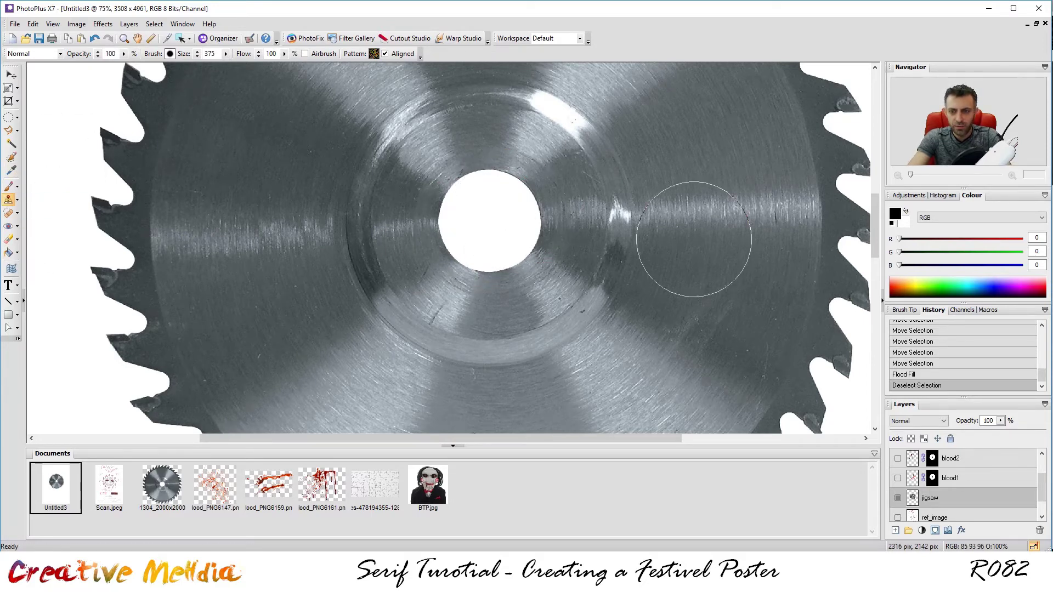
{"action": "key", "text": "alt"}
{"action": "left_click_drag", "start_coordinate": [489, 222], "coordinate": [693, 301]}
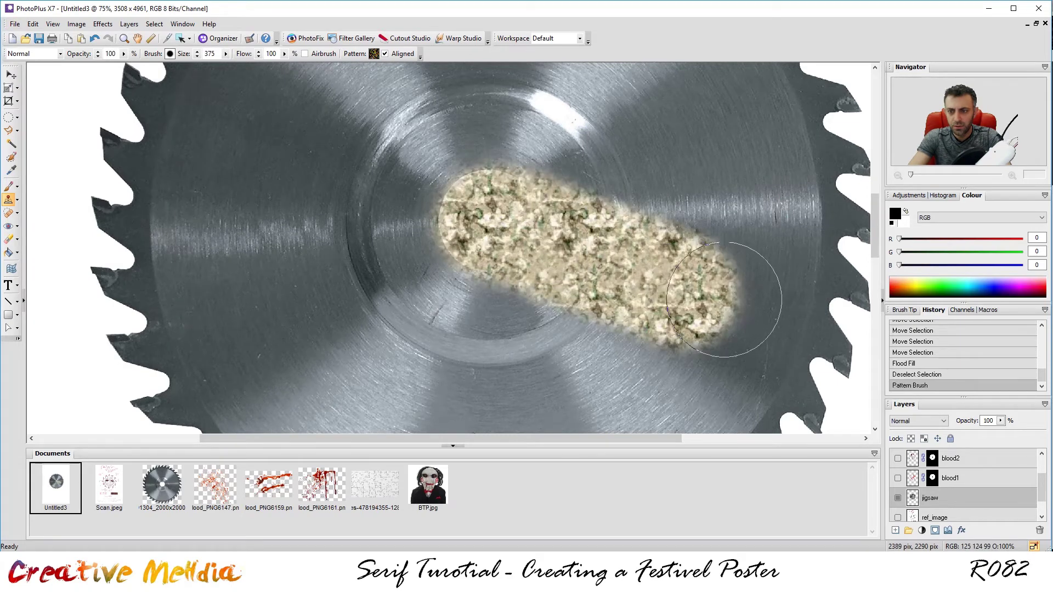
{"action": "key", "text": "ctrl+z"}
Step: Cover the blade's centre hole with brushed metal from the disc beside it using the Clone tool, at brush sizes 375 and 475
{"action": "left_click", "coordinate": [17, 201]}
{"action": "left_click", "coordinate": [56, 207]}
{"action": "key", "text": "bracketright"}
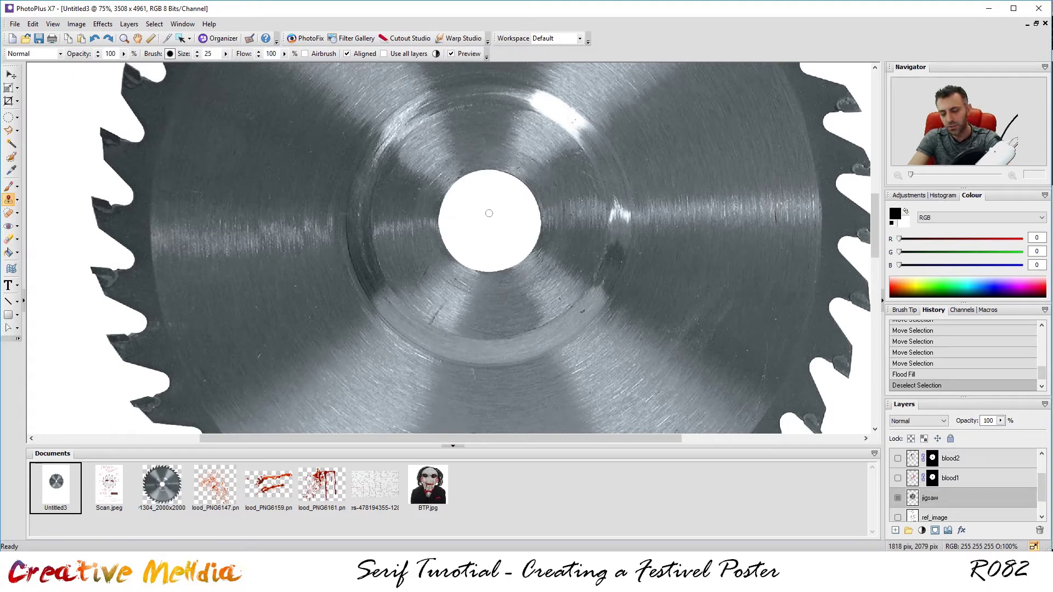
{"action": "key", "text": "bracketright"}
{"action": "key", "text": "bracketright"}
{"action": "key", "text": "bracketright"}
{"action": "key", "text": "bracketright"}
{"action": "key", "text": "bracketright"}
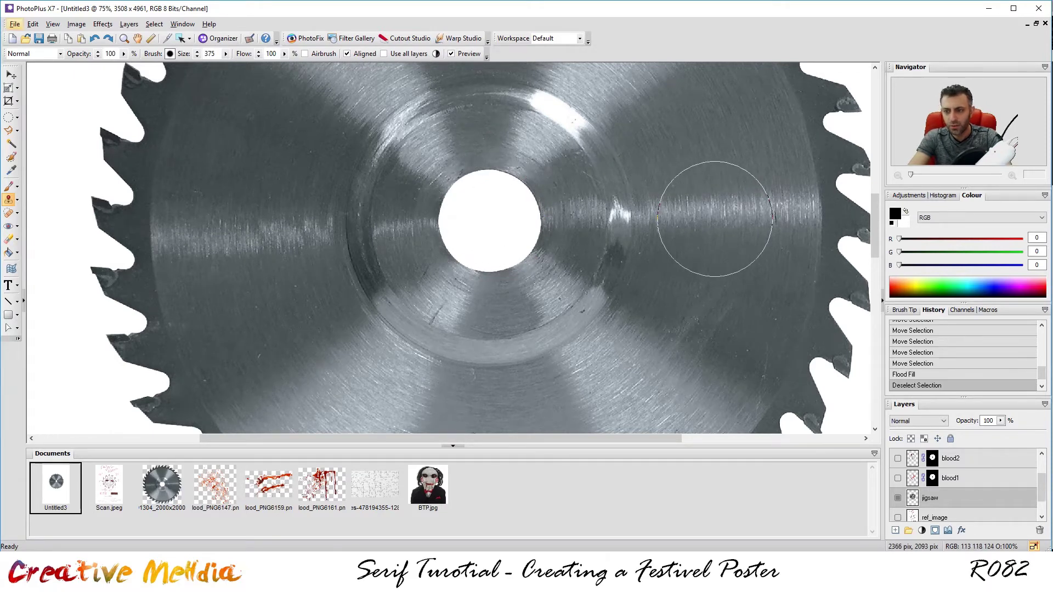
{"action": "left_click", "coordinate": [488, 220]}
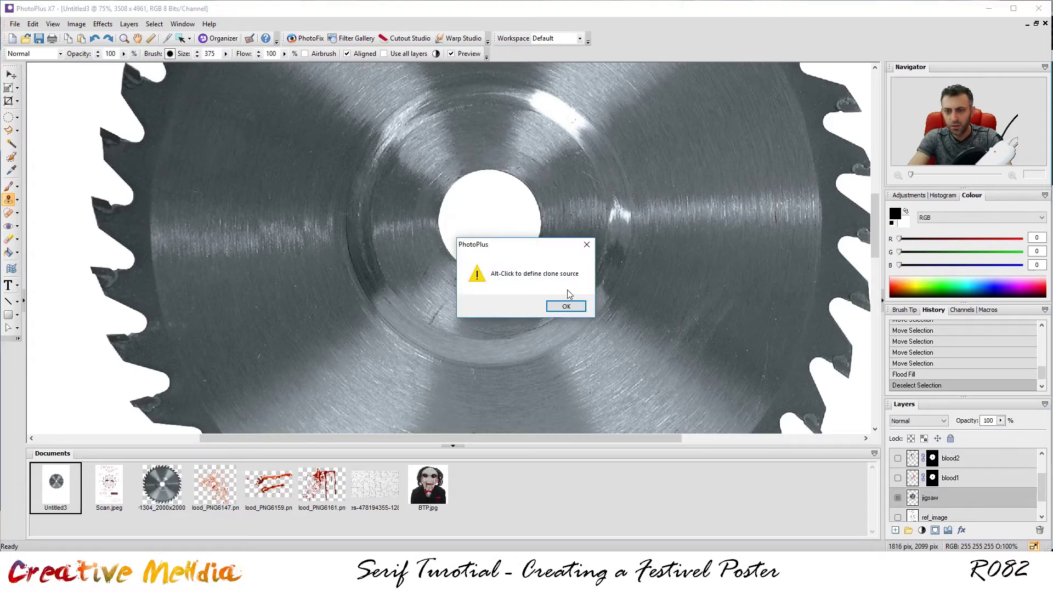
{"action": "left_click", "coordinate": [566, 306]}
{"action": "left_click", "coordinate": [712, 208], "text": "alt"}
{"action": "left_click", "coordinate": [484, 223]}
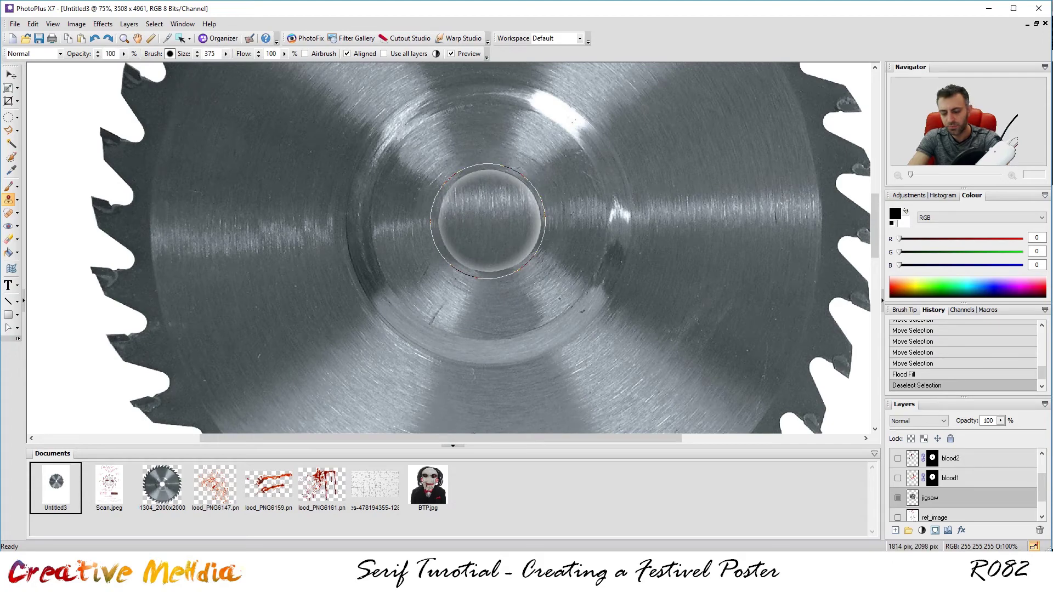
{"action": "key", "text": "bracketright"}
{"action": "left_click", "coordinate": [488, 221]}
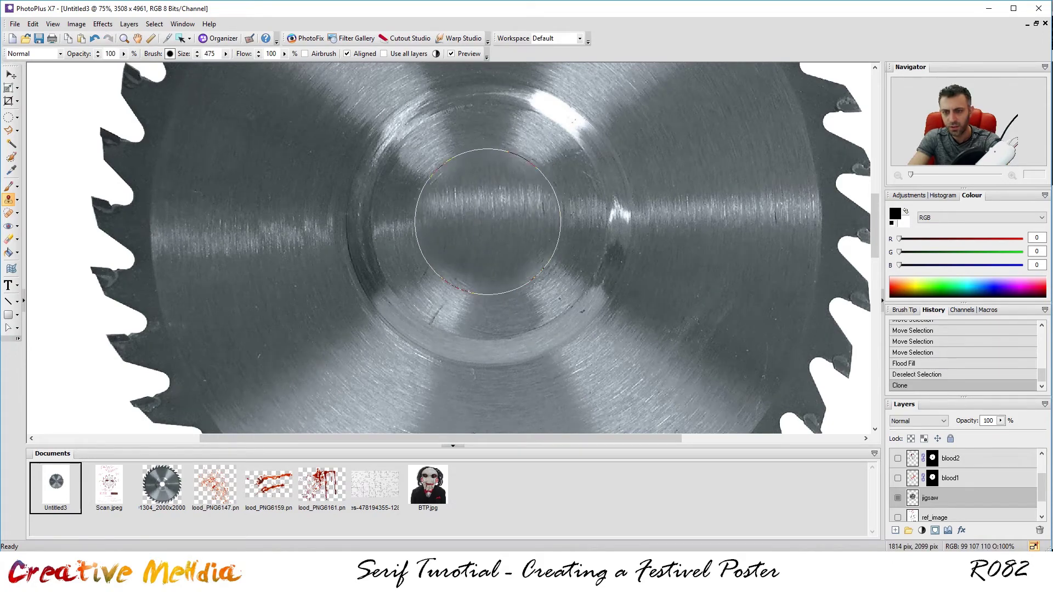
{"action": "key", "text": "ctrl+minus"}
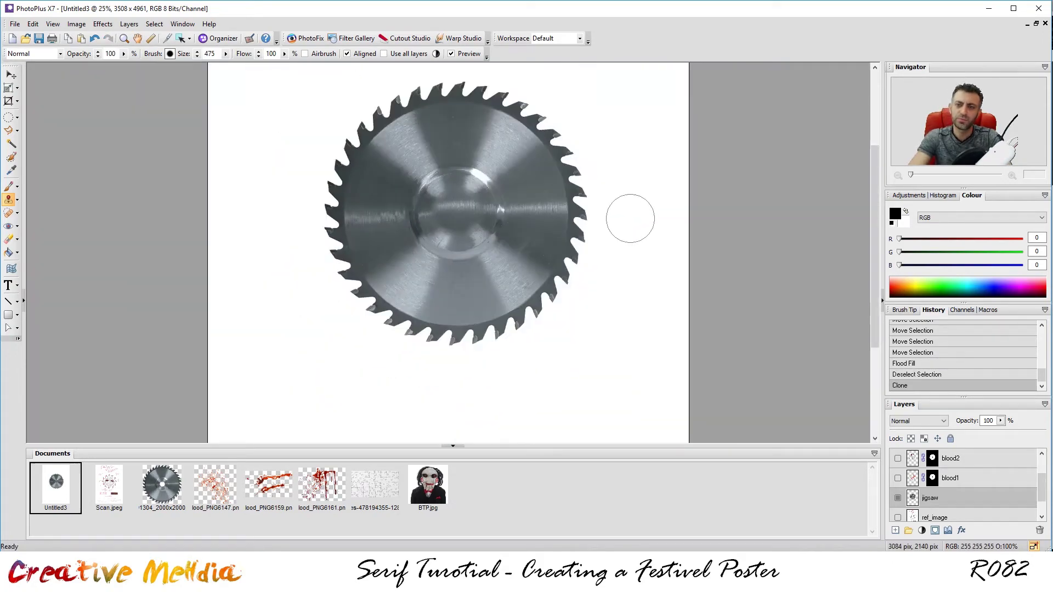
{"action": "key", "text": "ctrl+plus"}
{"action": "key", "text": "ctrl+plus"}
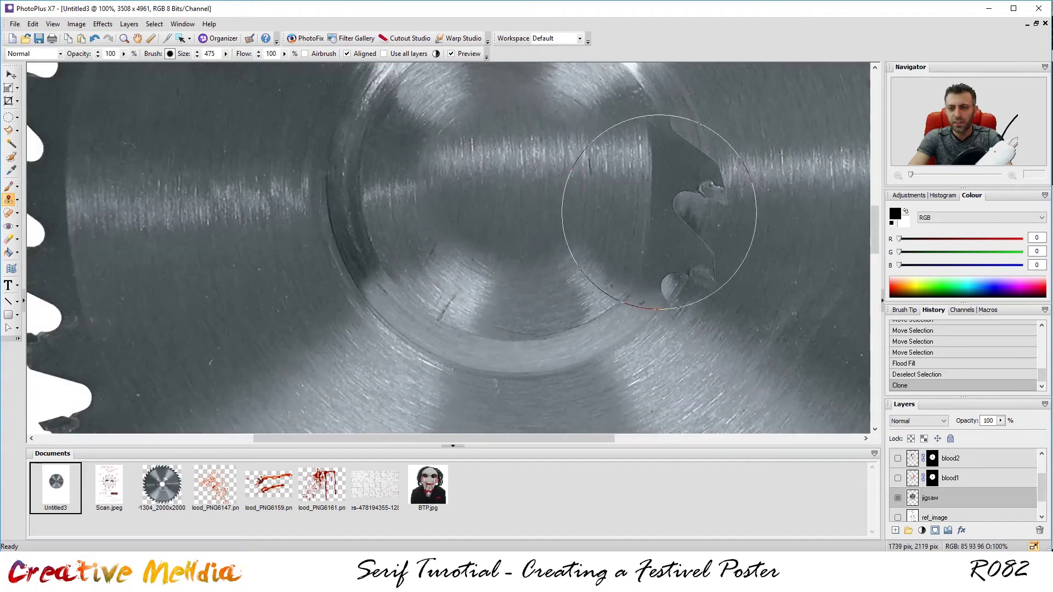
Step: Try the Patch tool on an outlined area around the cloned blade centre, undo the patch, and clear the selection
{"action": "left_click", "coordinate": [17, 213]}
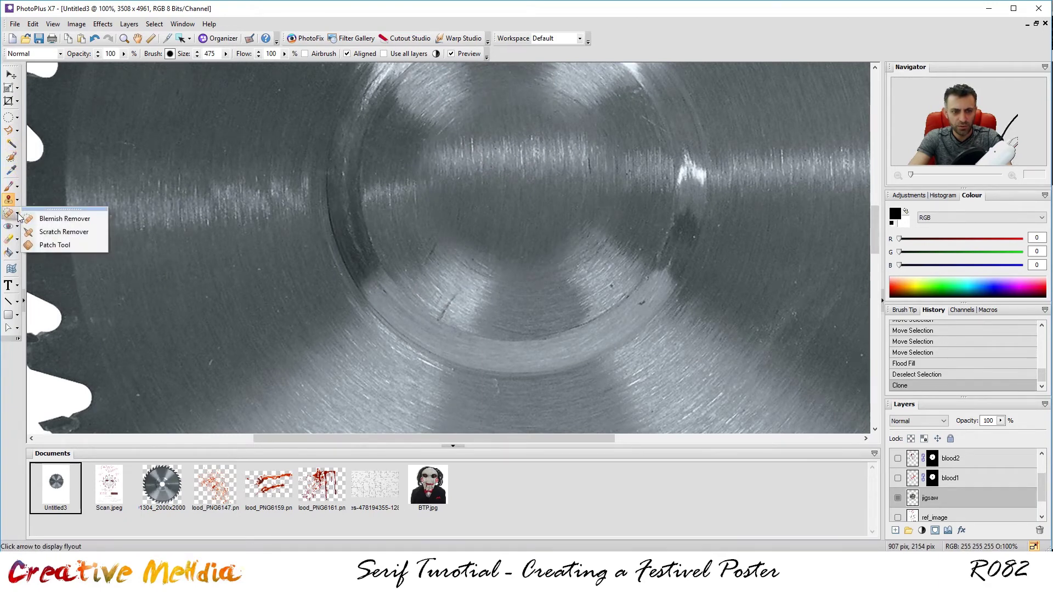
{"action": "left_click", "coordinate": [82, 244]}
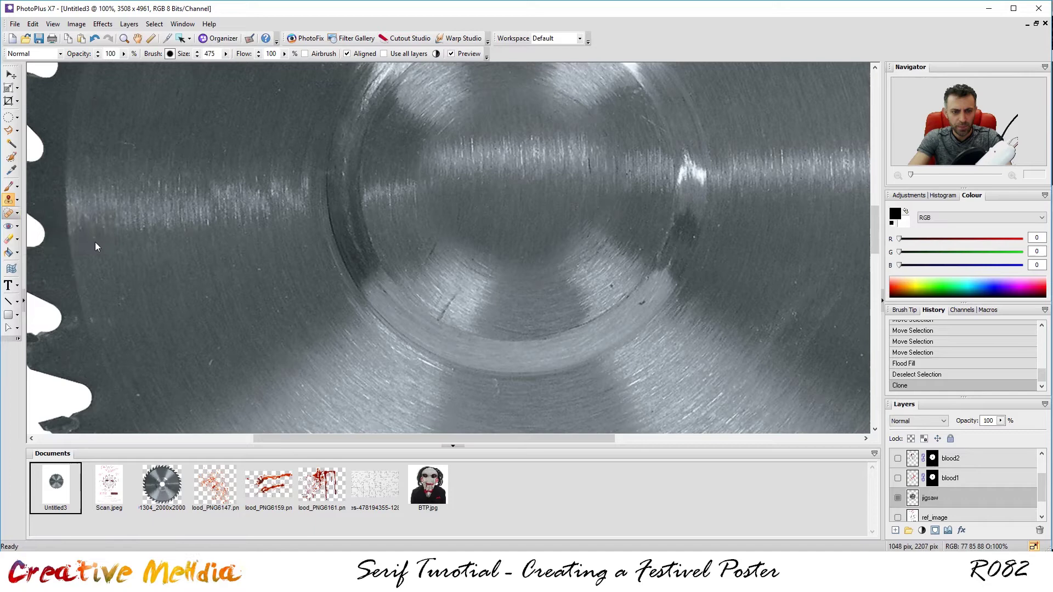
{"action": "mouse_move", "coordinate": [609, 117]}
{"action": "left_mouse_down"}
{"action": "mouse_move", "coordinate": [510, 89]}
{"action": "mouse_move", "coordinate": [433, 123]}
{"action": "left_mouse_up"}
{"action": "left_click_drag", "start_coordinate": [610, 118], "coordinate": [609, 120]}
{"action": "scroll", "coordinate": [418, 179], "scroll_direction": "down", "scroll_amount": 3}
{"action": "scroll", "coordinate": [418, 179], "scroll_direction": "up", "scroll_amount": 2}
{"action": "left_click_drag", "start_coordinate": [419, 179], "coordinate": [618, 328]}
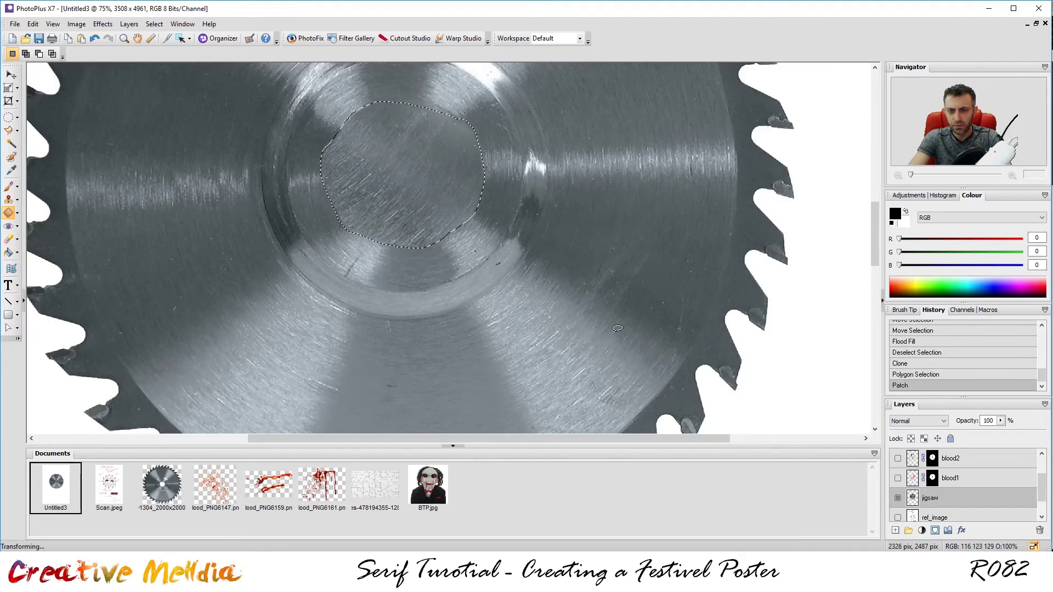
{"action": "left_click", "coordinate": [638, 255]}
{"action": "key", "text": "ctrl+z"}
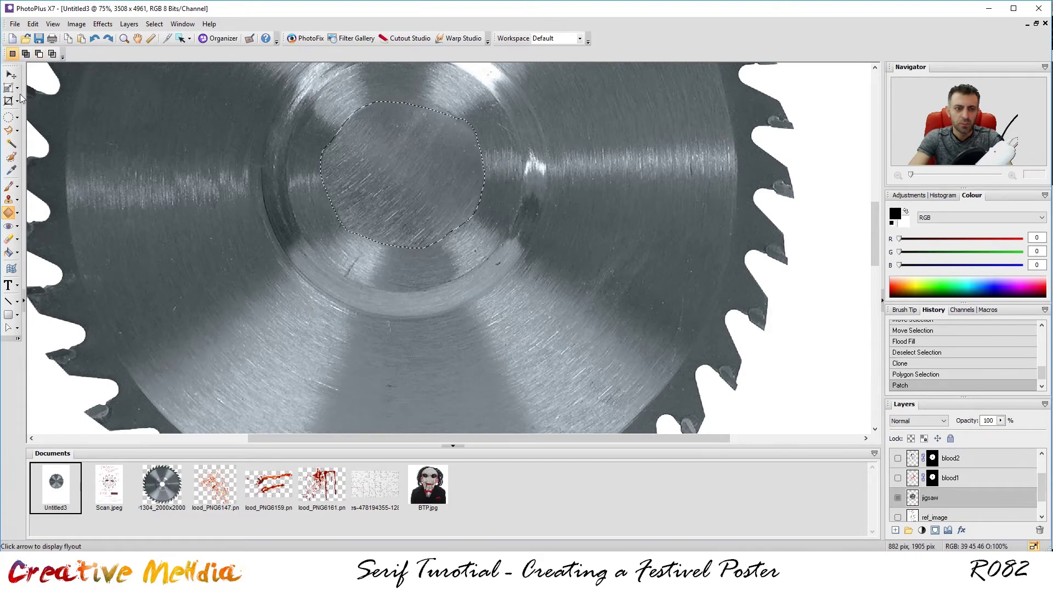
{"action": "left_click", "coordinate": [8, 117]}
{"action": "left_click", "coordinate": [530, 182]}
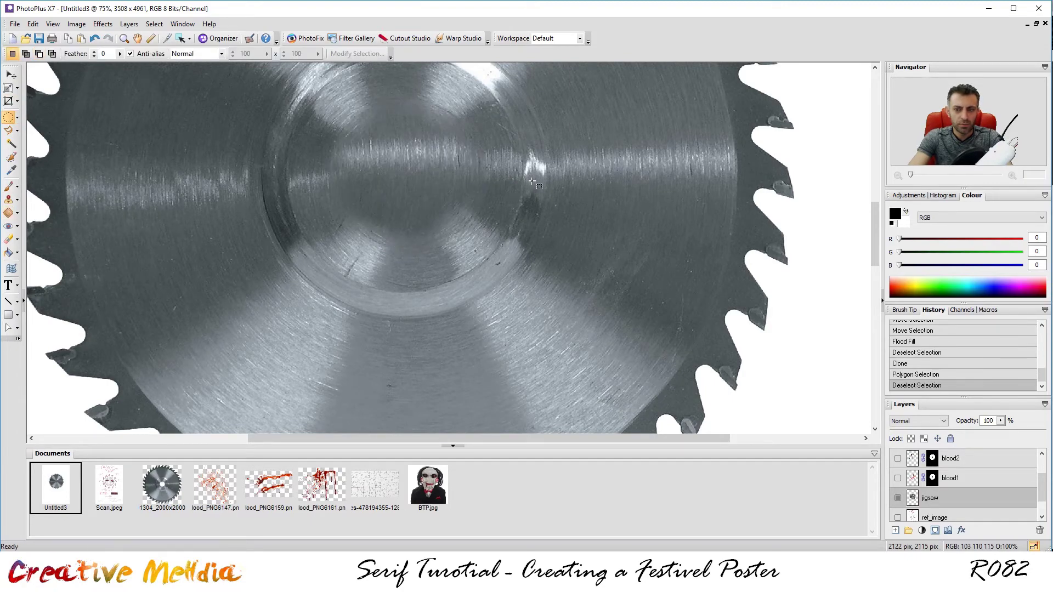
Step: Inspect the cloned blade centre, and make the blood1, blood2, puzzel and puppet layers visible again
{"action": "scroll", "coordinate": [531, 181], "scroll_direction": "up", "scroll_amount": 2}
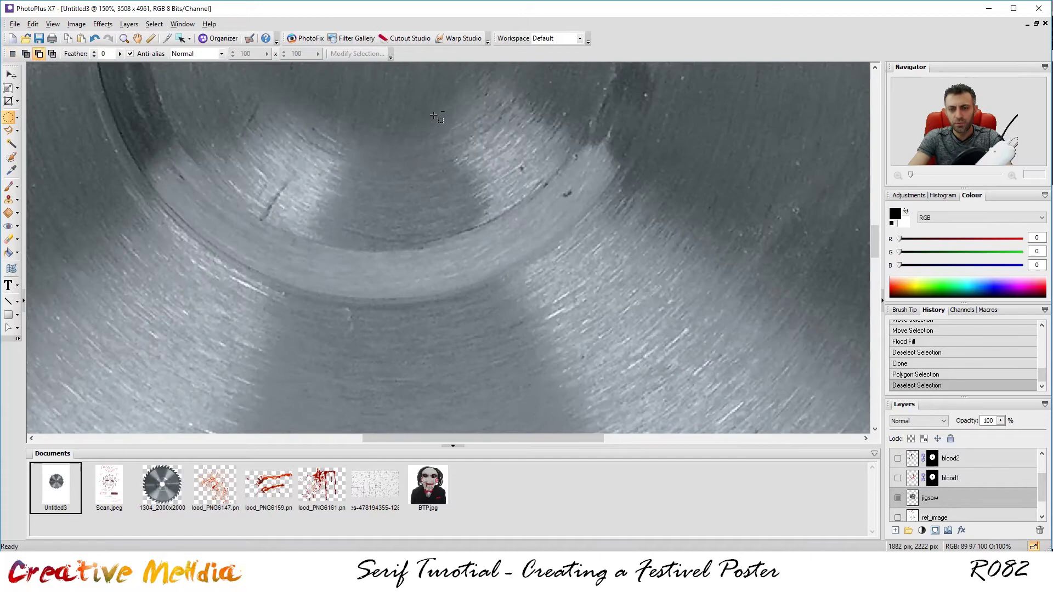
{"action": "scroll", "coordinate": [433, 117], "scroll_direction": "down", "scroll_amount": 3}
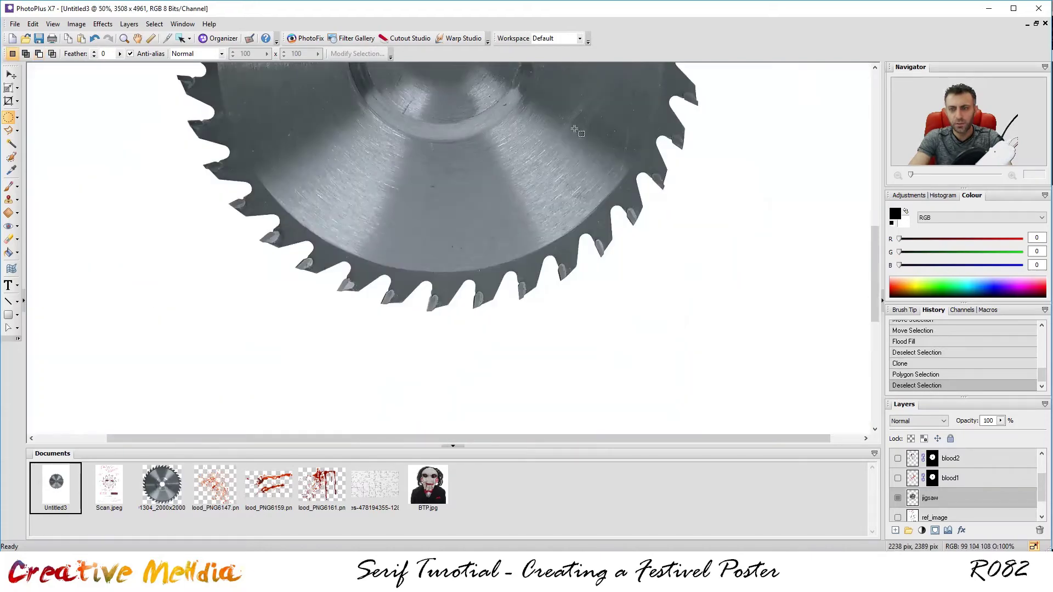
{"action": "left_click_drag", "start_coordinate": [531, 118], "coordinate": [406, 303]}
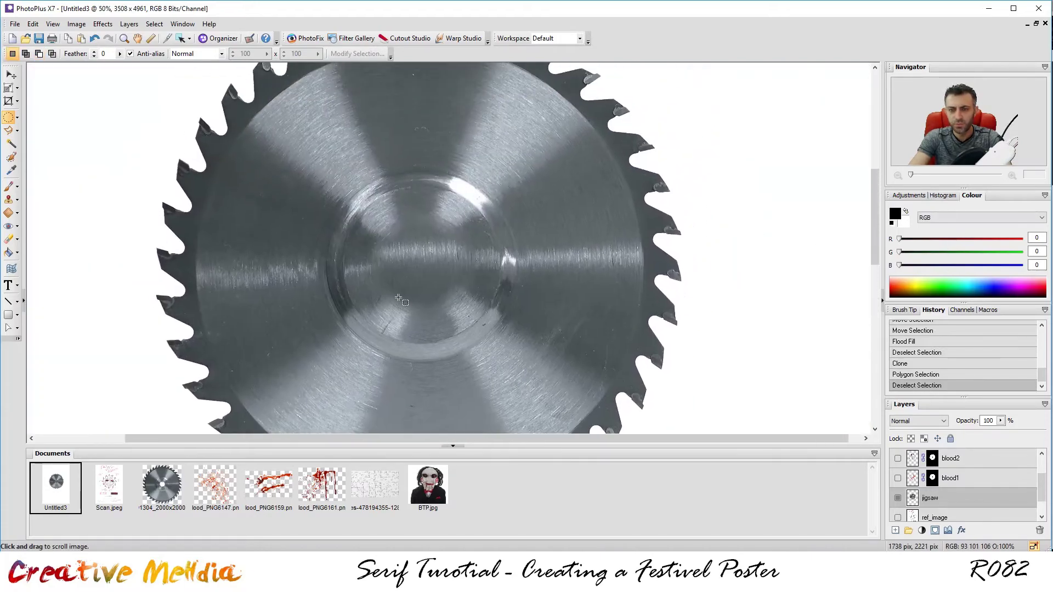
{"action": "scroll", "coordinate": [406, 303], "scroll_direction": "up", "scroll_amount": 2}
{"action": "scroll", "coordinate": [406, 303], "scroll_direction": "down", "scroll_amount": 4}
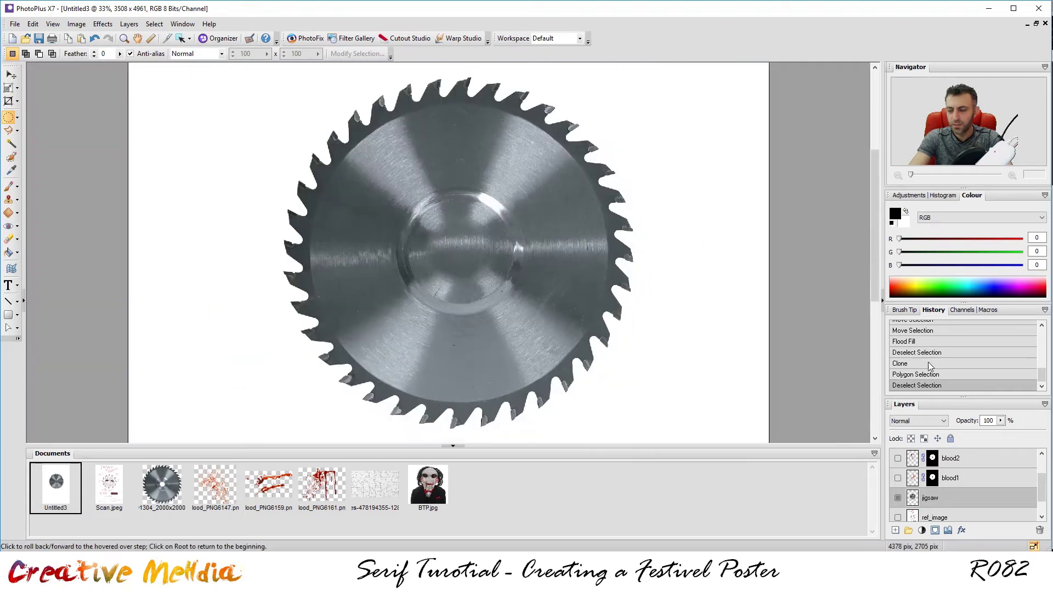
{"action": "left_click", "coordinate": [898, 478]}
{"action": "left_click", "coordinate": [897, 458]}
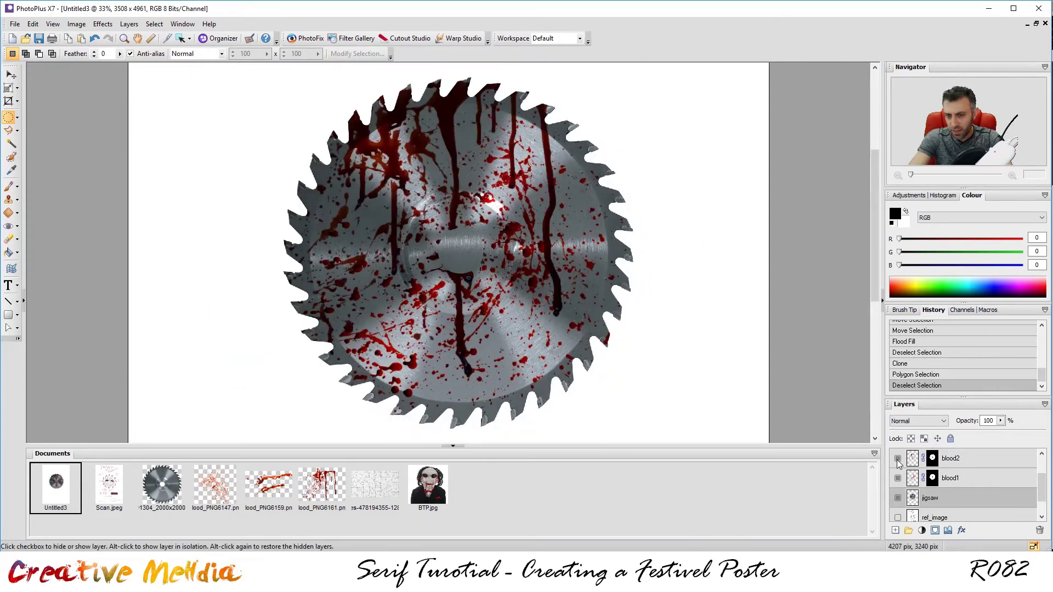
{"action": "scroll", "coordinate": [898, 472], "scroll_direction": "up", "scroll_amount": 1}
{"action": "left_click", "coordinate": [897, 479]}
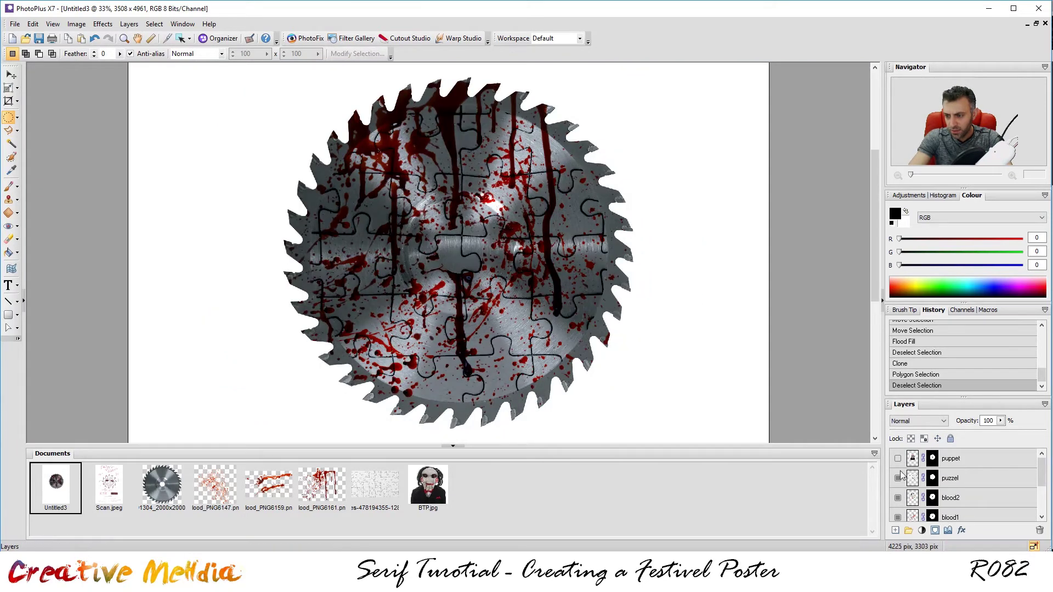
{"action": "left_click", "coordinate": [898, 458]}
Step: Make the blood1 layer's mask active for editing and set white as the foreground colour
{"action": "scroll", "coordinate": [406, 250], "scroll_direction": "up", "scroll_amount": 2}
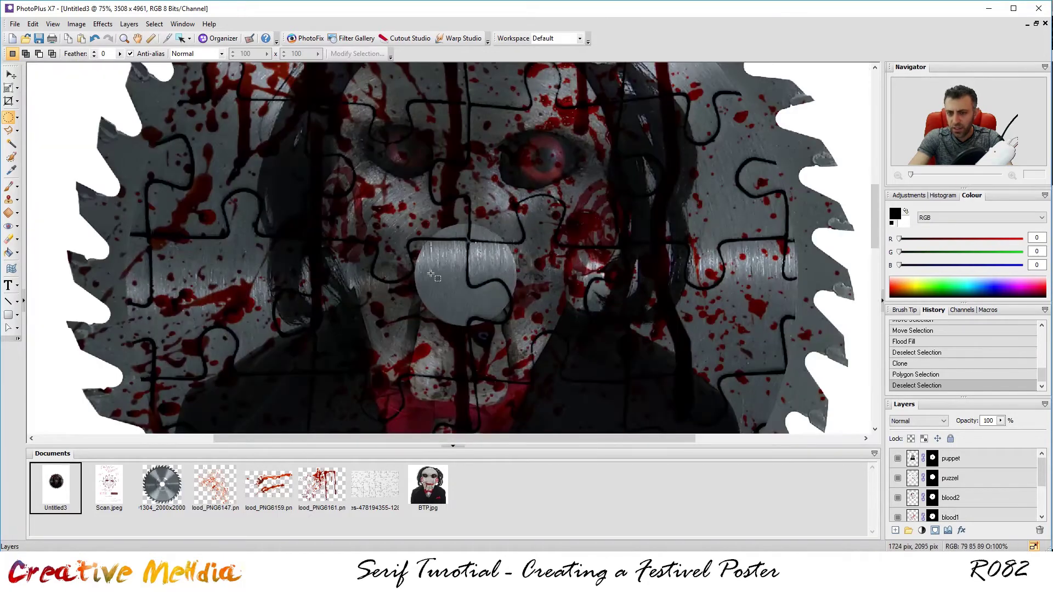
{"action": "scroll", "coordinate": [481, 256], "scroll_direction": "up", "scroll_amount": 1}
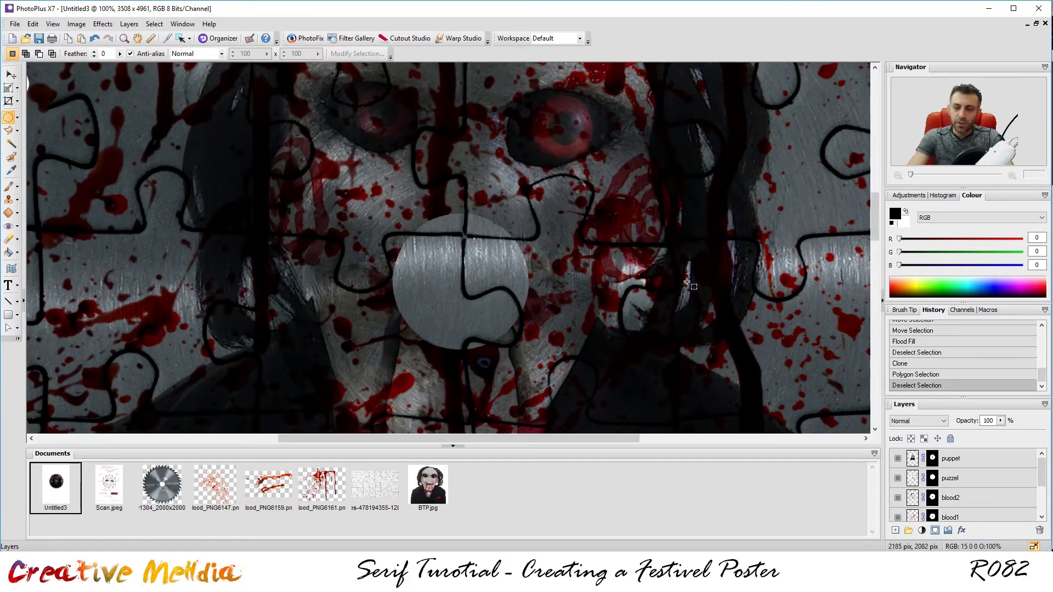
{"action": "scroll", "coordinate": [935, 499], "scroll_direction": "down", "scroll_amount": 1}
{"action": "left_click", "coordinate": [934, 498]}
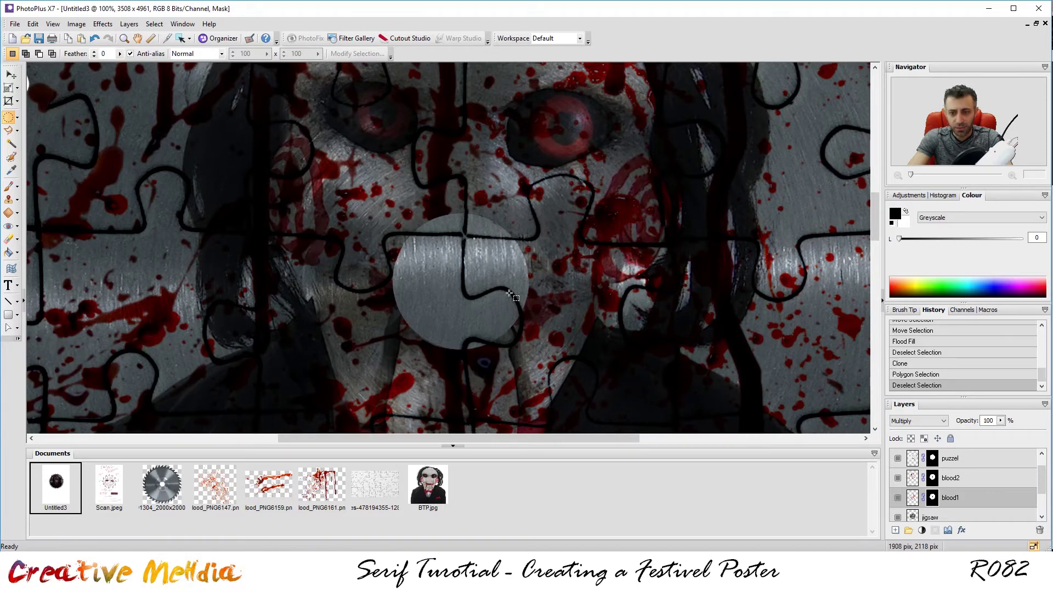
{"action": "left_click", "coordinate": [932, 479]}
{"action": "left_click", "coordinate": [931, 461]}
{"action": "left_click", "coordinate": [936, 499]}
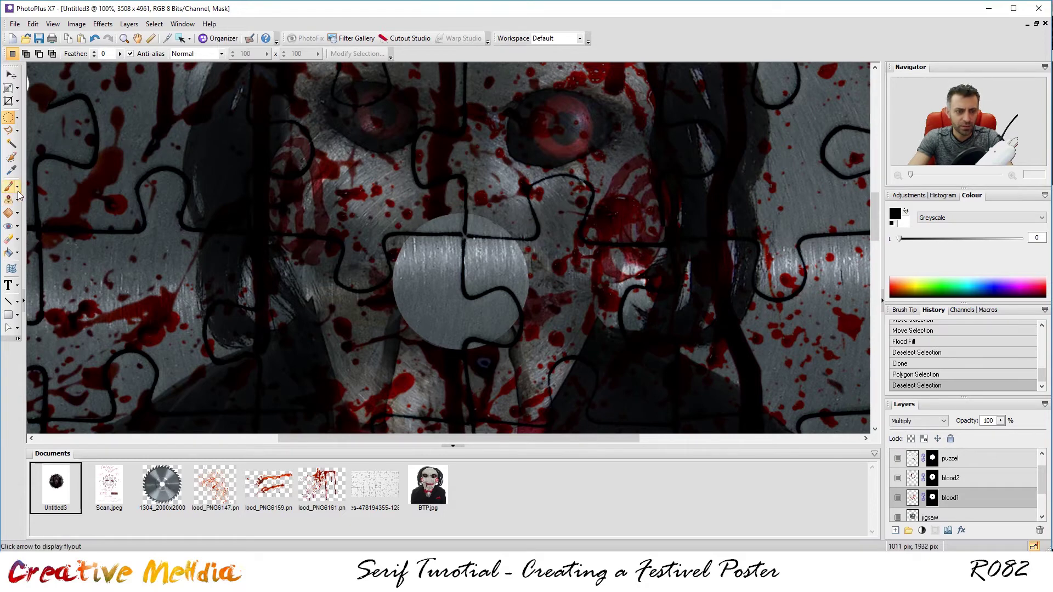
{"action": "left_click", "coordinate": [908, 213]}
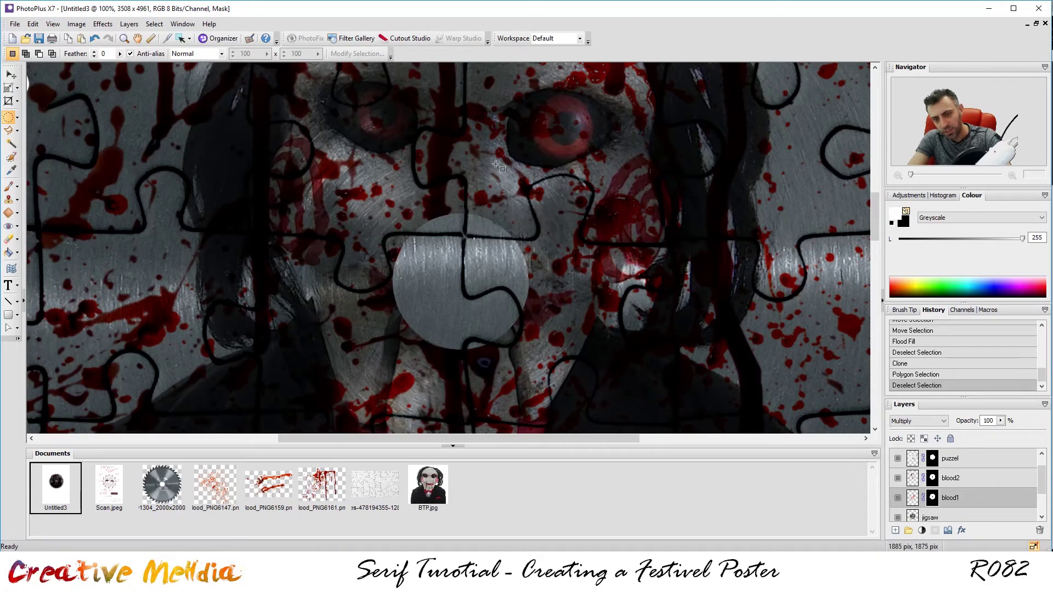
Step: Paint white on the blood1 mask over the blade's centre circle with the Paintbrush at size 251 to reveal the blood there
{"action": "left_click", "coordinate": [14, 191]}
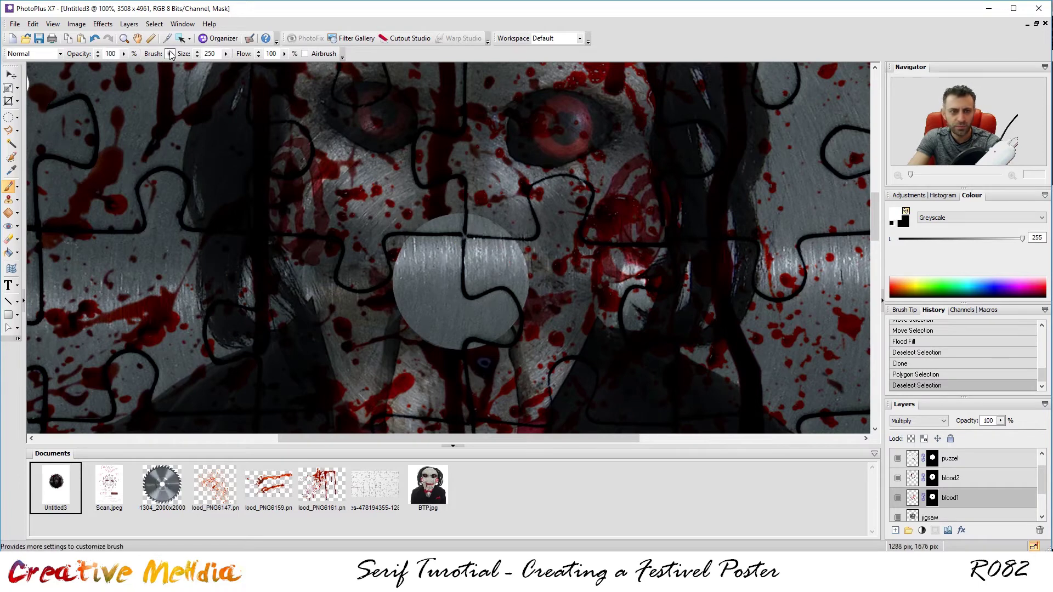
{"action": "left_click", "coordinate": [124, 54]}
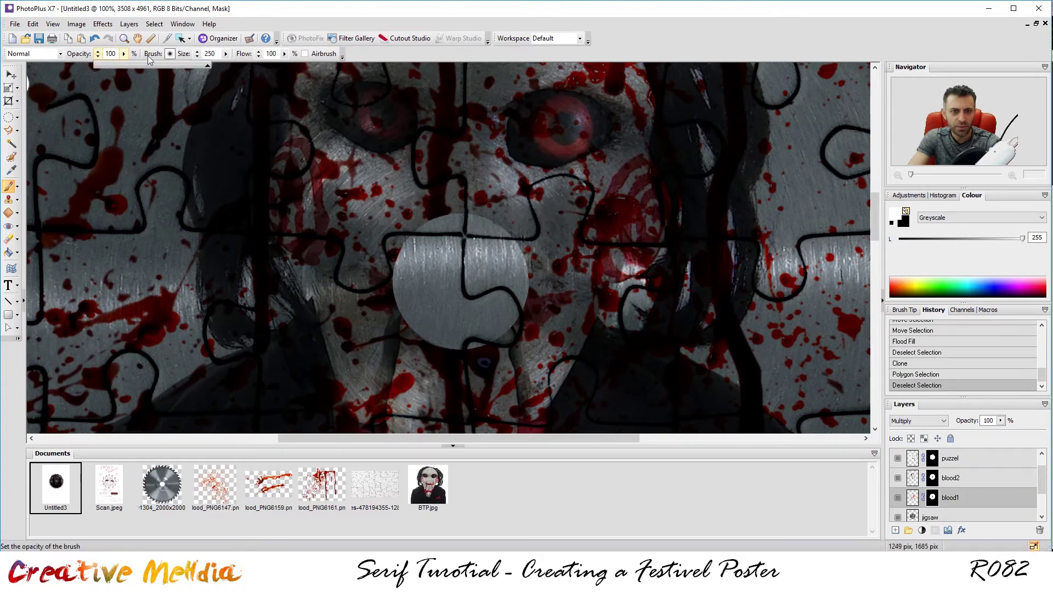
{"action": "left_click", "coordinate": [172, 10]}
{"action": "left_click", "coordinate": [197, 51]}
{"action": "mouse_move", "coordinate": [468, 268]}
{"action": "left_mouse_down"}
{"action": "mouse_move", "coordinate": [450, 296]}
{"action": "mouse_move", "coordinate": [432, 291]}
{"action": "mouse_move", "coordinate": [417, 264]}
{"action": "mouse_move", "coordinate": [395, 299]}
{"action": "mouse_move", "coordinate": [439, 318]}
{"action": "left_mouse_up"}
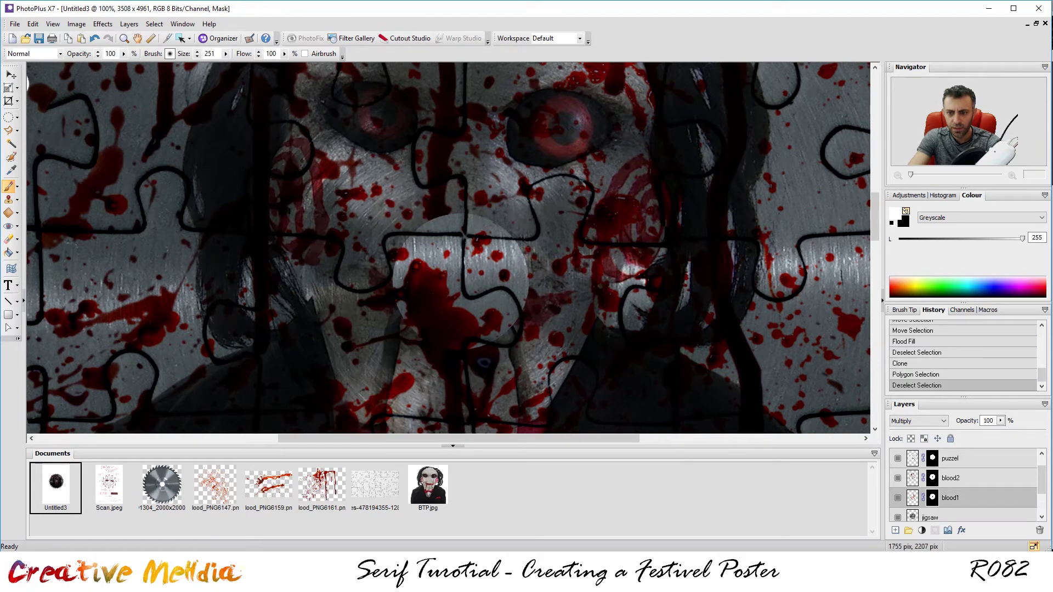
{"action": "left_click_drag", "start_coordinate": [478, 324], "coordinate": [569, 264]}
Step: Enlarge the Paintbrush to size 700 so it spans the whole centre circle of the blade
{"action": "key", "text": "bracketright"}
{"action": "key", "text": "bracketright"}
{"action": "key", "text": "bracketright"}
{"action": "key", "text": "bracketright"}
{"action": "key", "text": "bracketright"}
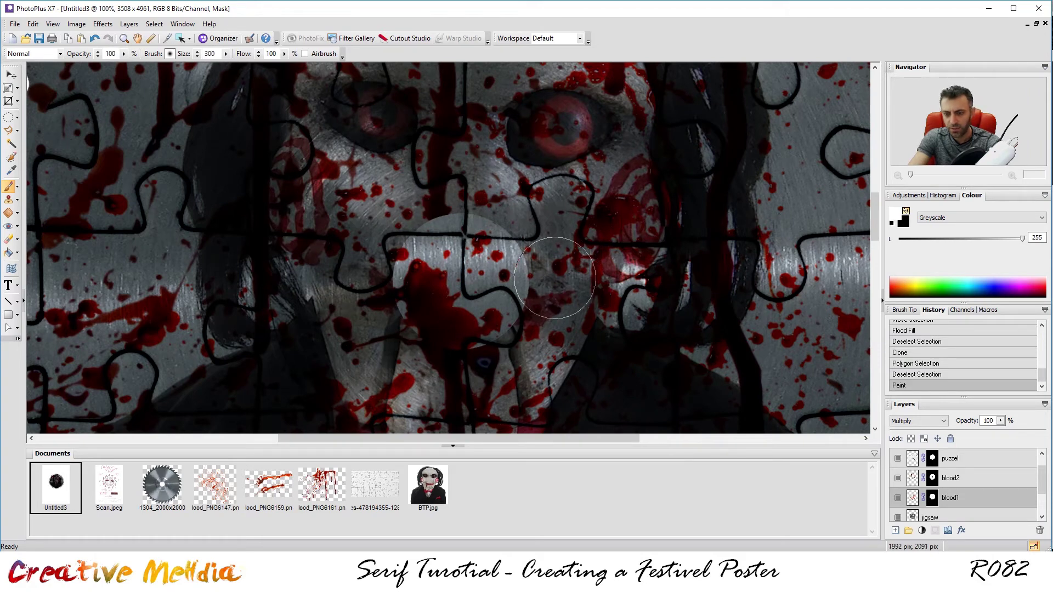
{"action": "key", "text": "bracketright"}
{"action": "key", "text": "bracketright"}
{"action": "key", "text": "bracketright"}
{"action": "key", "text": "bracketright"}
{"action": "key", "text": "bracketright"}
{"action": "key", "text": "bracketright"}
{"action": "key", "text": "bracketright"}
{"action": "key", "text": "bracketright"}
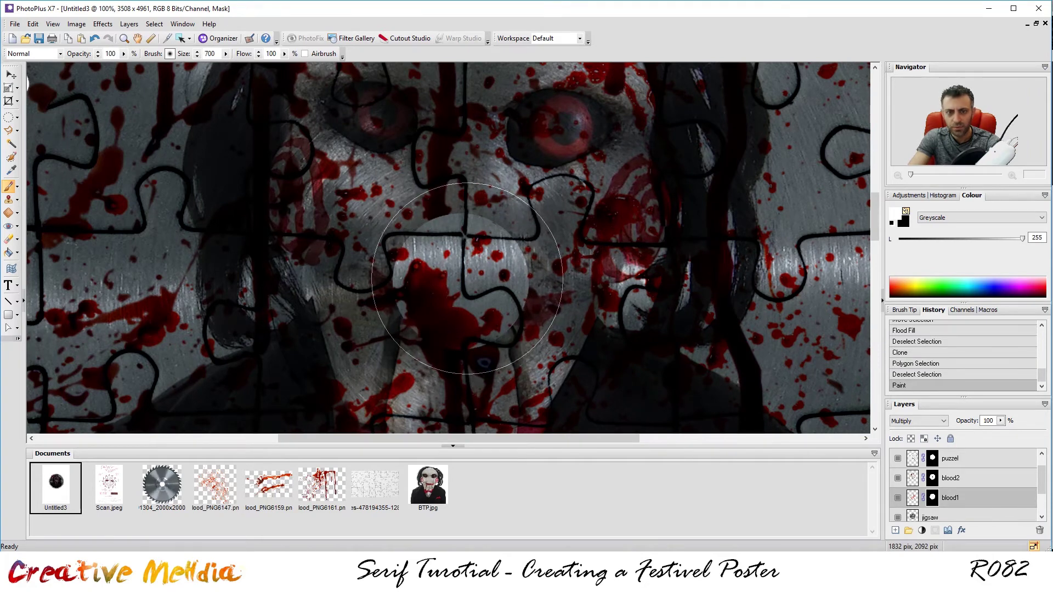
Step: Set the paintbrush hardness to 100 and its size to 450
{"action": "left_click", "coordinate": [170, 53]}
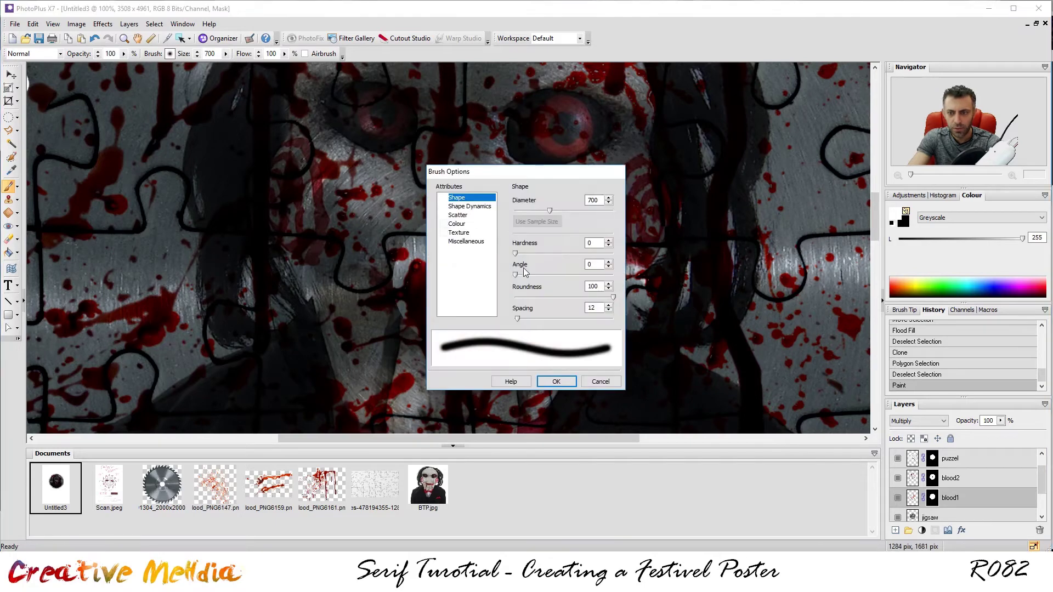
{"action": "left_click_drag", "start_coordinate": [514, 255], "coordinate": [617, 256]}
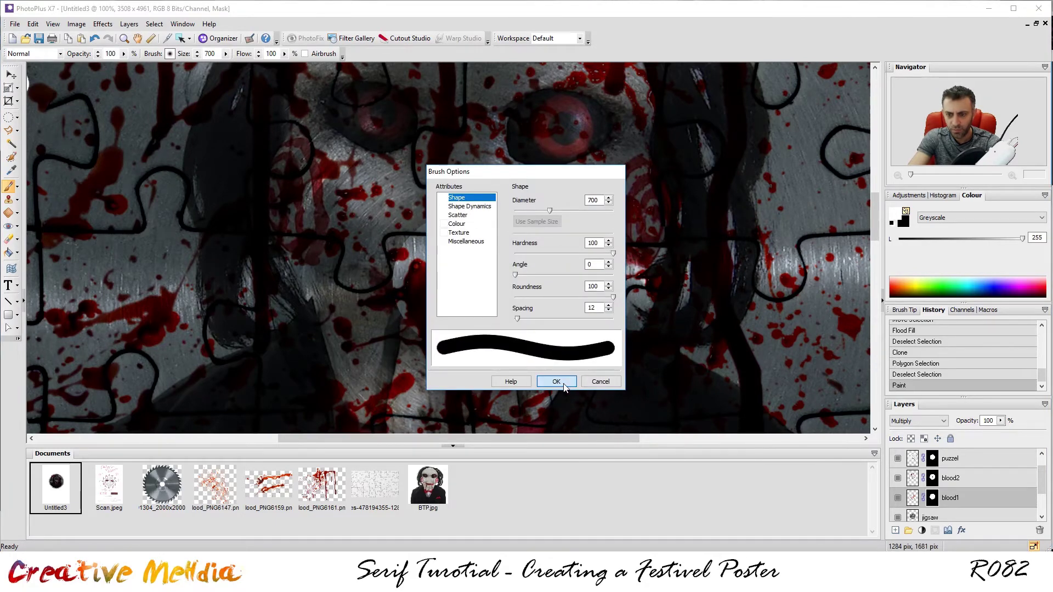
{"action": "left_click", "coordinate": [556, 381]}
{"action": "key", "text": "bracketleft"}
{"action": "key", "text": "bracketleft"}
{"action": "key", "text": "bracketleft"}
{"action": "key", "text": "bracketleft"}
{"action": "key", "text": "bracketleft"}
Step: Paint white over the blade's central hole in the masks of the blood1, blood2, puzzel and puppet layers
{"action": "left_click", "coordinate": [454, 281]}
{"action": "left_click", "coordinate": [602, 351]}
{"action": "left_click", "coordinate": [951, 478]}
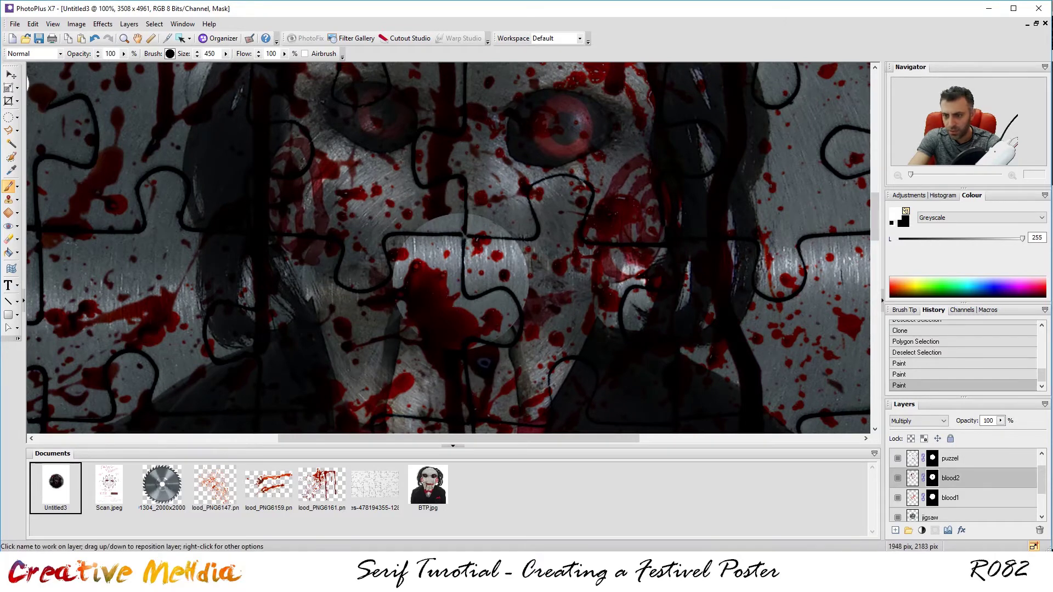
{"action": "left_click", "coordinate": [448, 277]}
{"action": "left_click", "coordinate": [448, 277]}
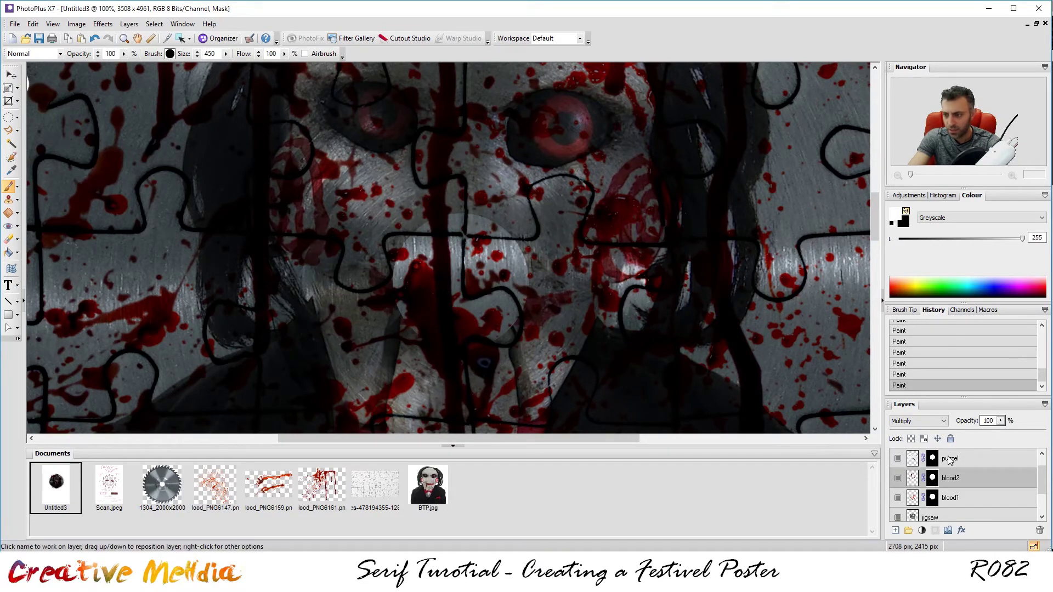
{"action": "left_click", "coordinate": [937, 463]}
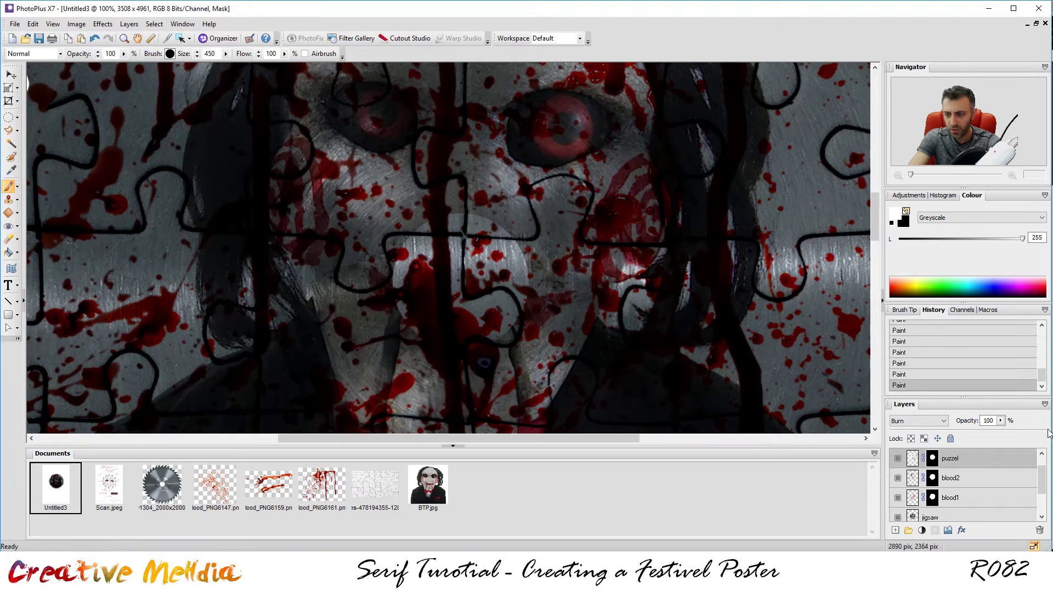
{"action": "scroll", "coordinate": [980, 473], "scroll_direction": "up", "scroll_amount": 1}
{"action": "left_click", "coordinate": [936, 459]}
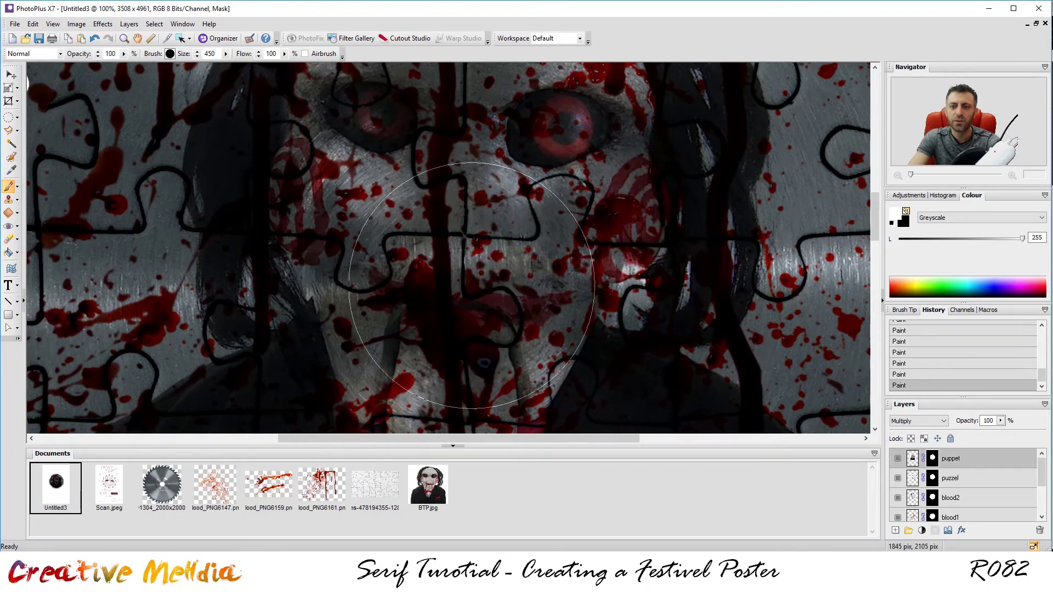
{"action": "scroll", "coordinate": [474, 275], "scroll_direction": "down", "scroll_amount": 3}
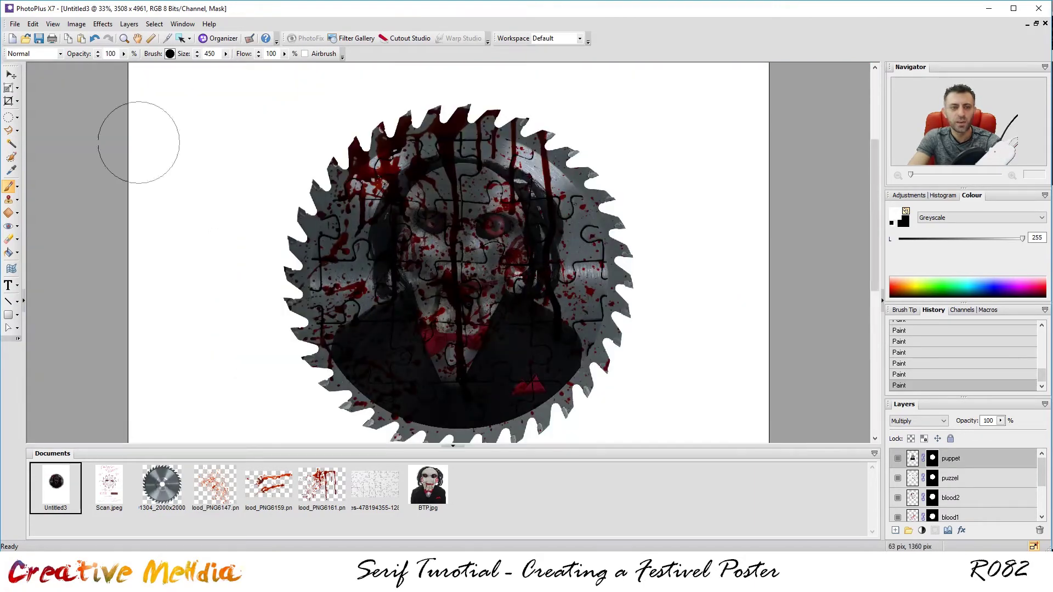
Step: Brighten the puppet layer's image, not its mask, with a Levels gamma of 1.568, comparing the result with the preview off and on
{"action": "left_click", "coordinate": [15, 120]}
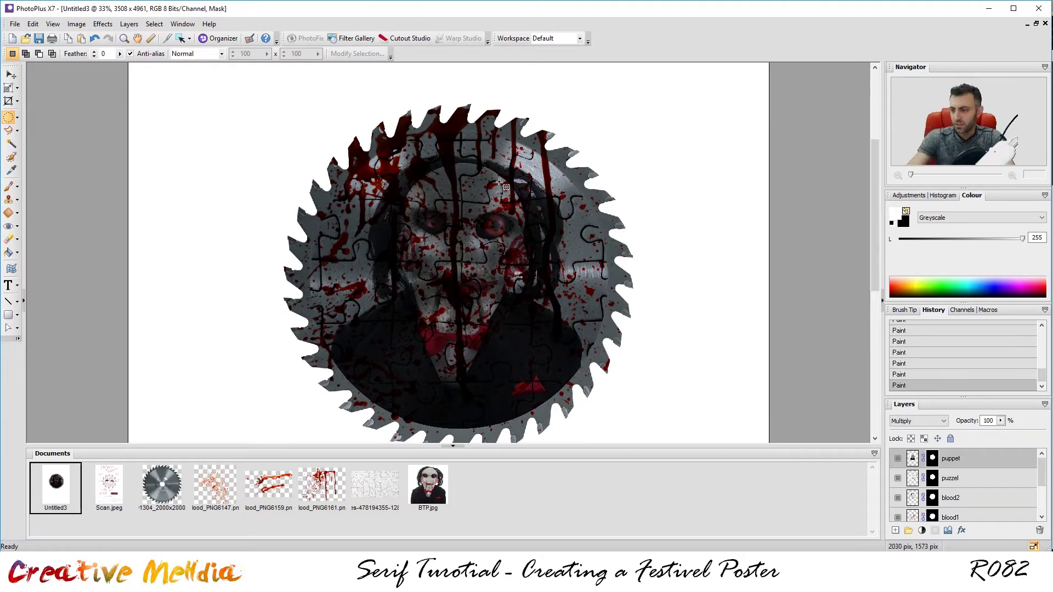
{"action": "left_click", "coordinate": [911, 458]}
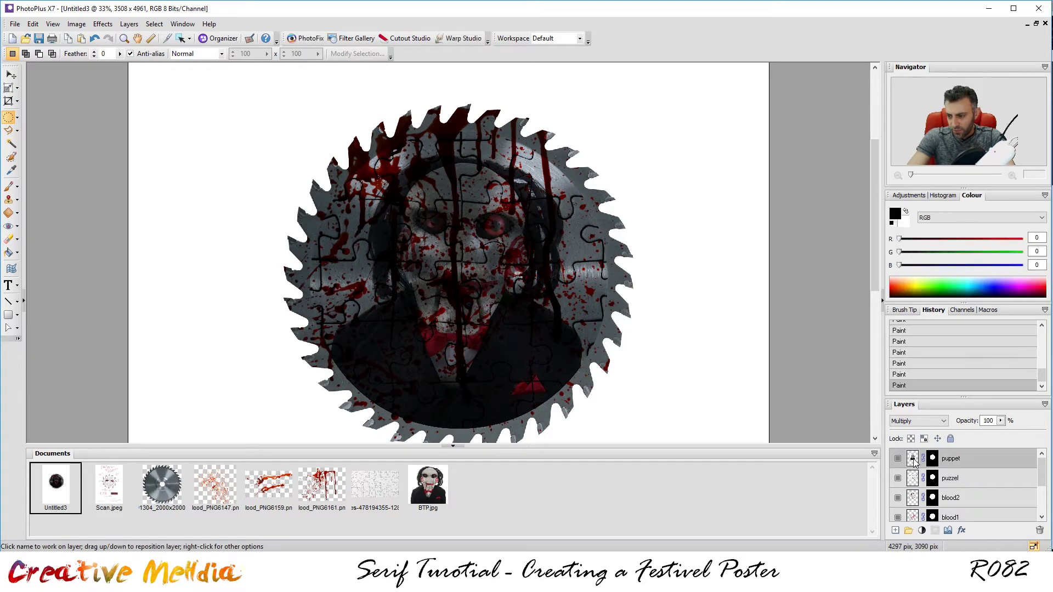
{"action": "scroll", "coordinate": [494, 261], "scroll_direction": "up", "scroll_amount": 1}
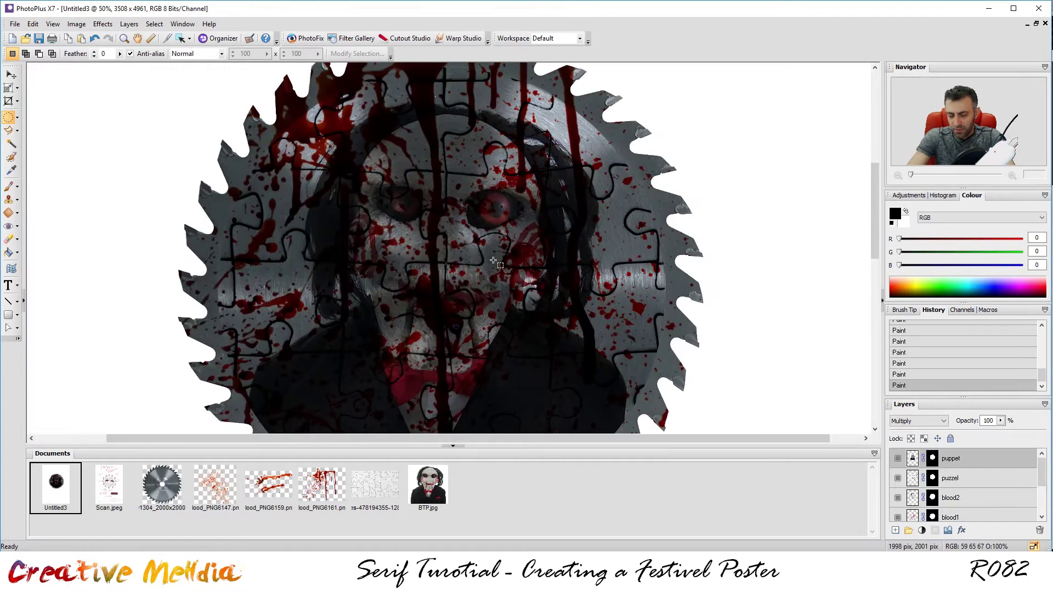
{"action": "scroll", "coordinate": [516, 274], "scroll_direction": "down", "scroll_amount": 1}
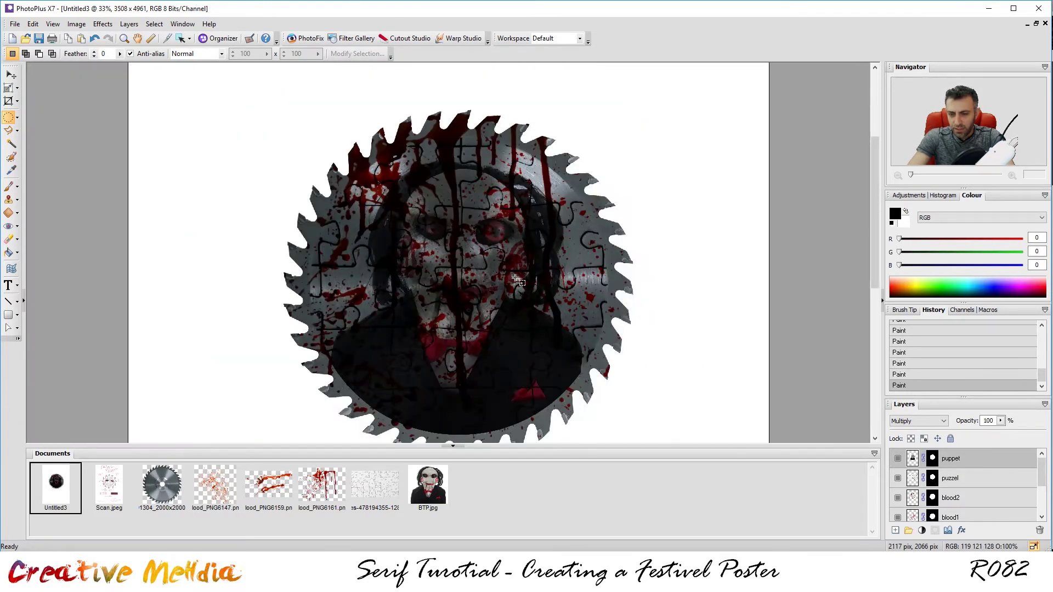
{"action": "left_click", "coordinate": [98, 25]}
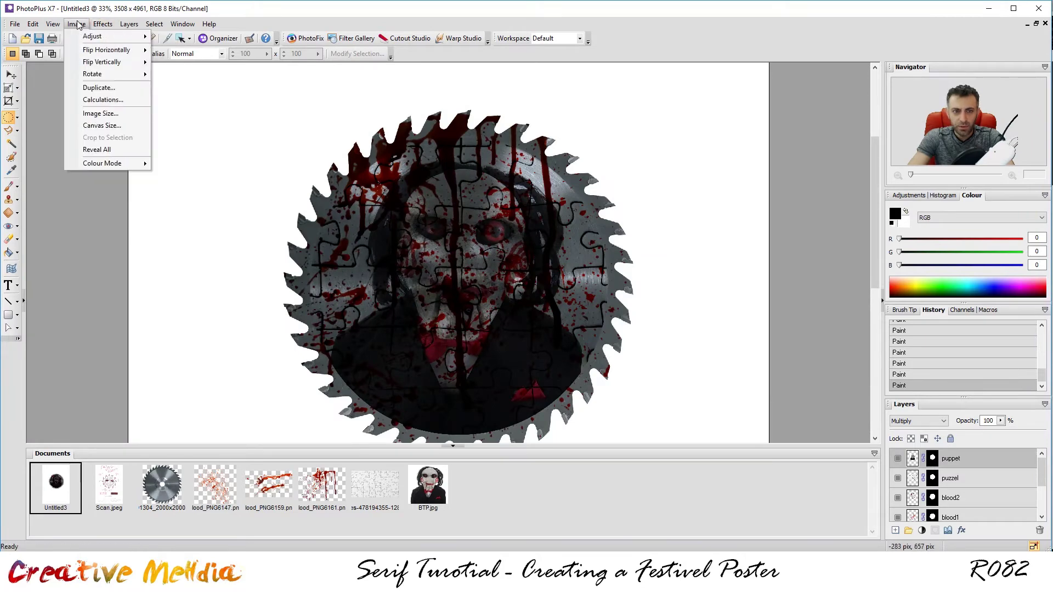
{"action": "mouse_move", "coordinate": [97, 42]}
{"action": "left_click", "coordinate": [220, 64]}
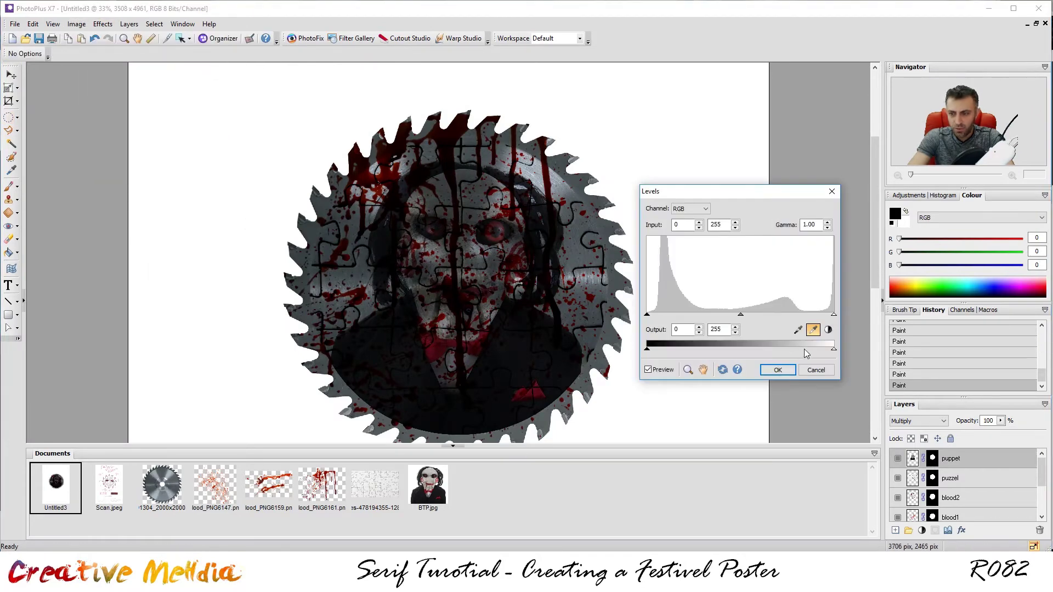
{"action": "left_click_drag", "start_coordinate": [740, 314], "coordinate": [716, 317]}
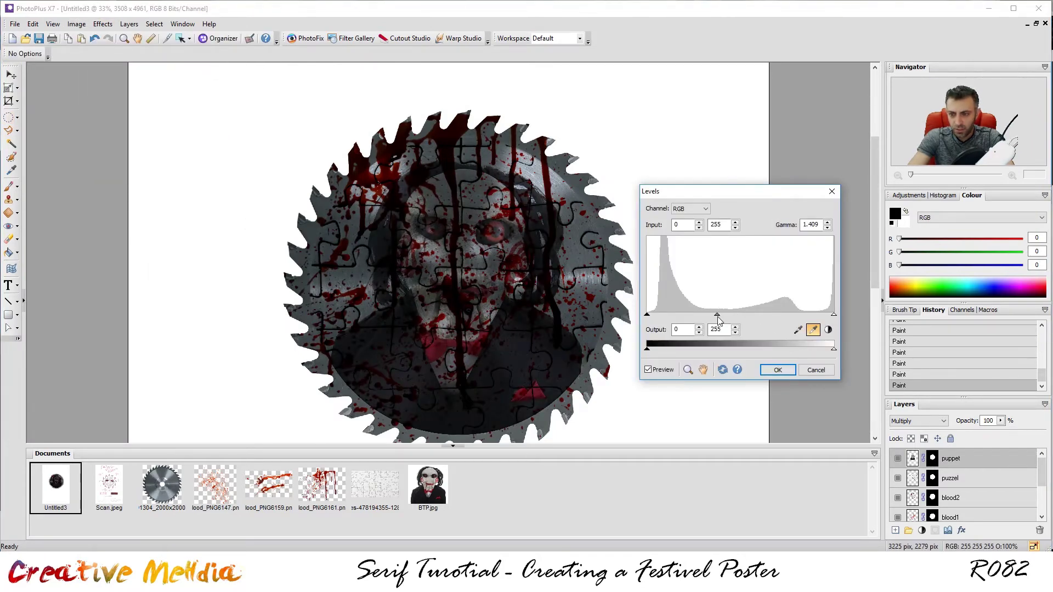
{"action": "left_click_drag", "start_coordinate": [722, 315], "coordinate": [685, 320]}
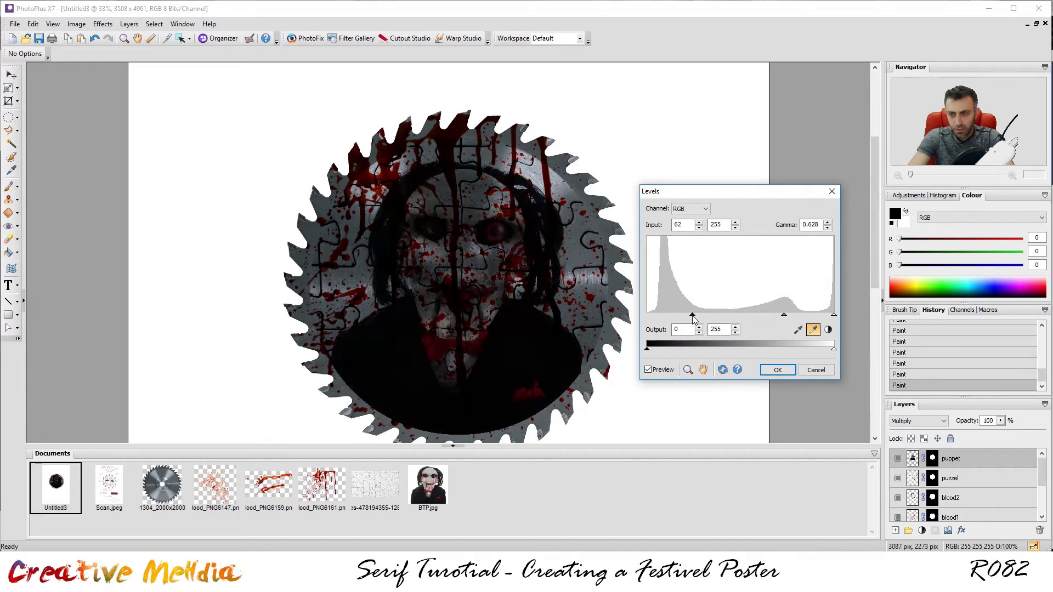
{"action": "left_click_drag", "start_coordinate": [767, 315], "coordinate": [708, 316]}
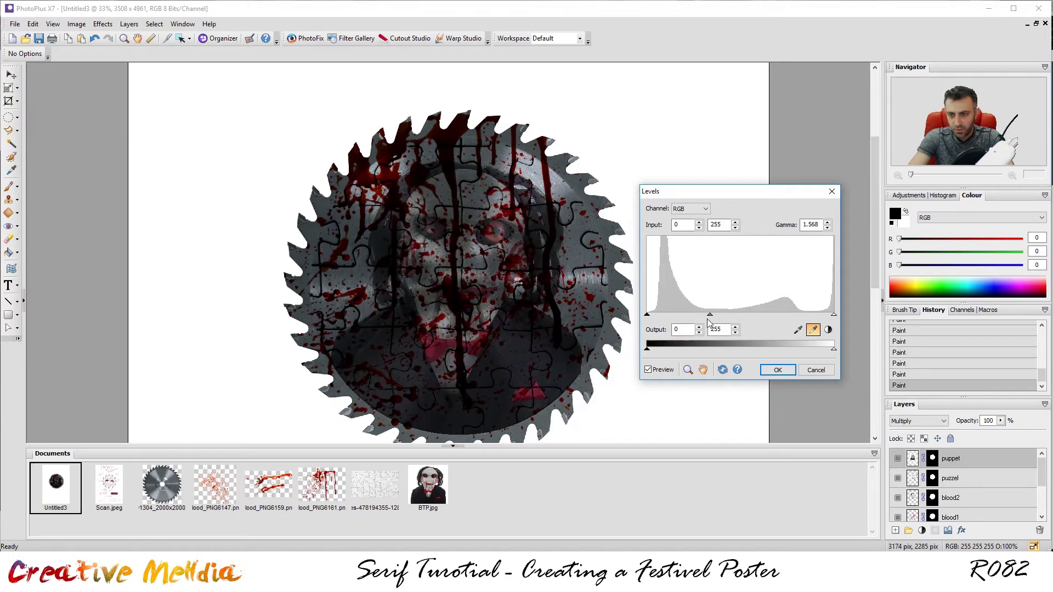
{"action": "left_click", "coordinate": [648, 370]}
{"action": "left_click", "coordinate": [648, 370]}
{"action": "left_click", "coordinate": [648, 370]}
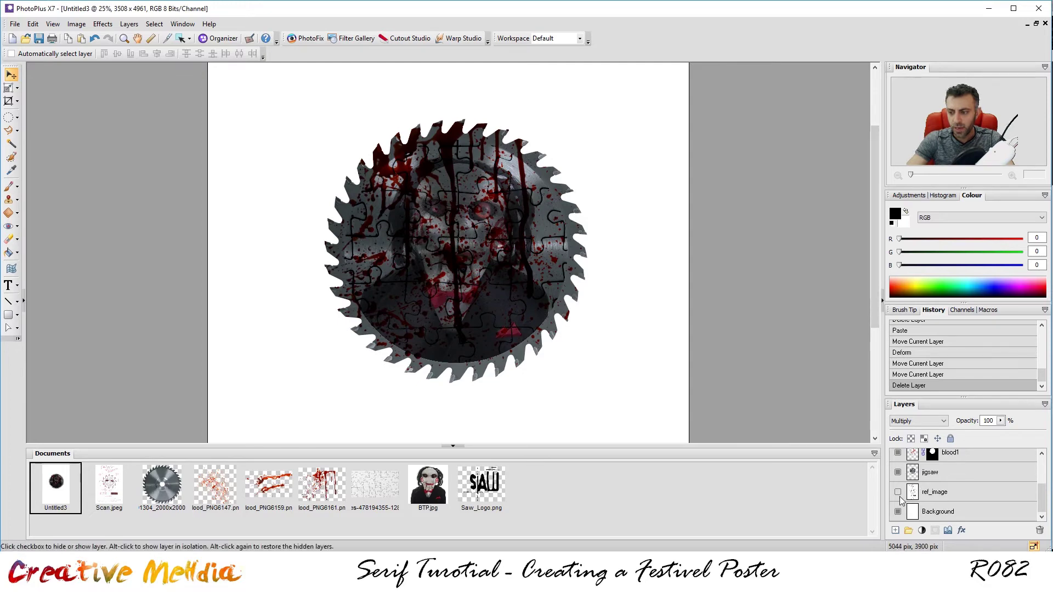
Step: Show the ref_image sketch layer and open Saw_Logo.png from the Demo4 folder
{"action": "left_click", "coordinate": [897, 492]}
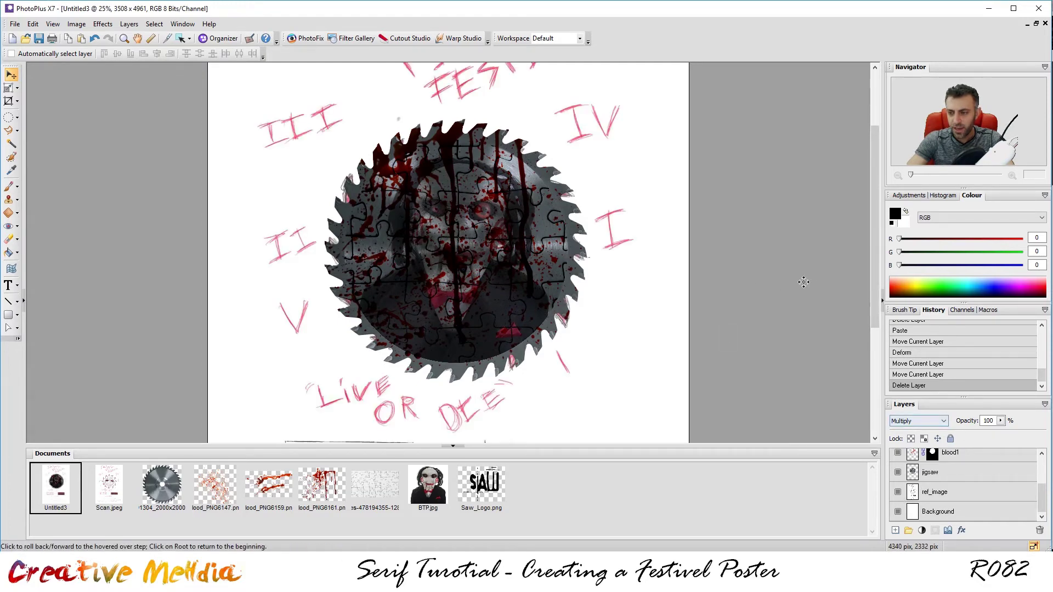
{"action": "scroll", "coordinate": [861, 230], "scroll_direction": "up", "scroll_amount": 3}
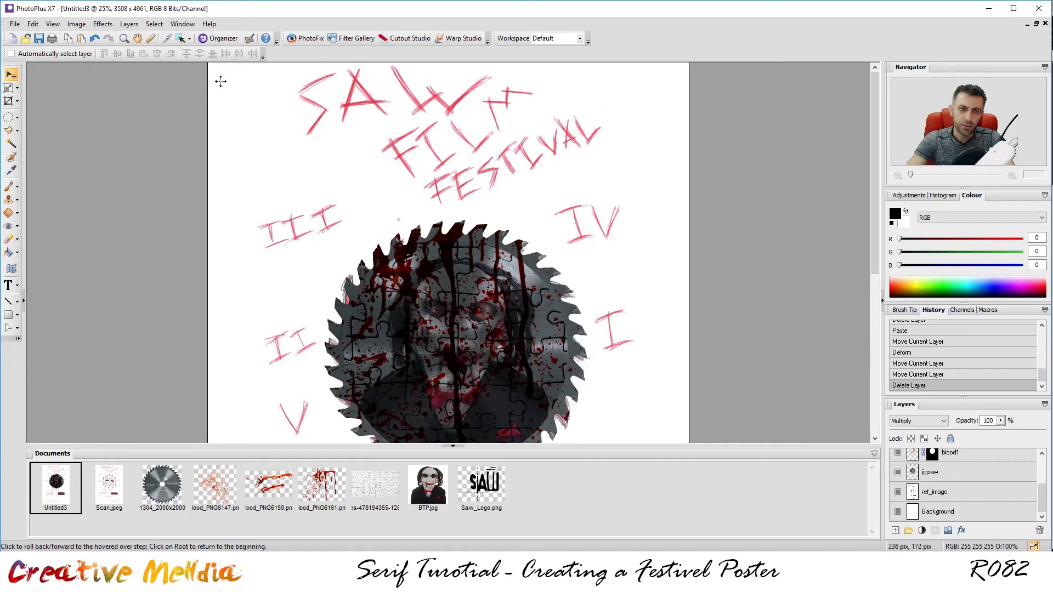
{"action": "left_click", "coordinate": [14, 24]}
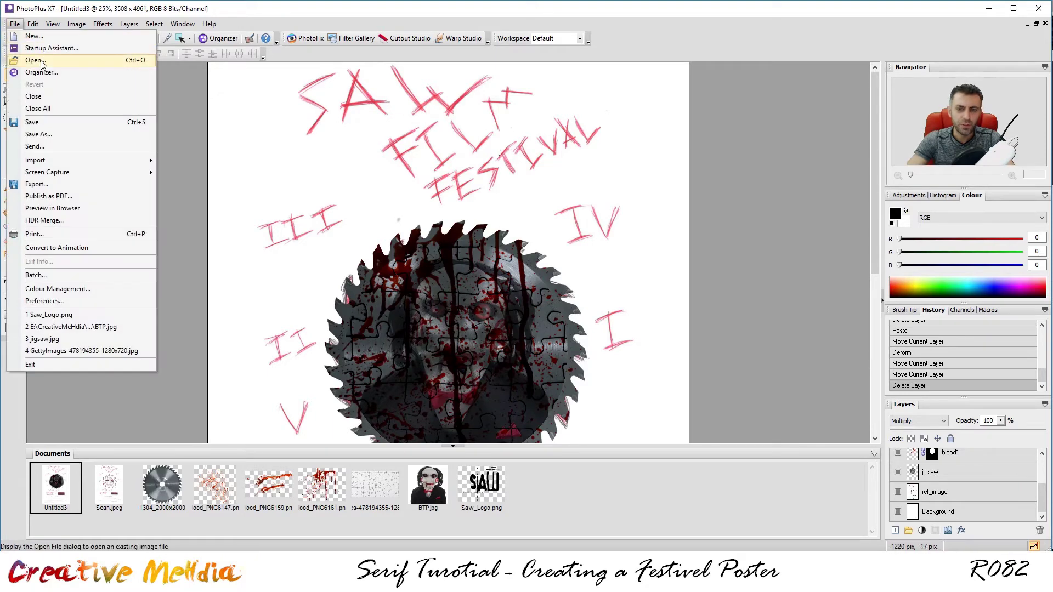
{"action": "left_click", "coordinate": [34, 61]}
{"action": "left_click_drag", "start_coordinate": [741, 404], "coordinate": [798, 465]}
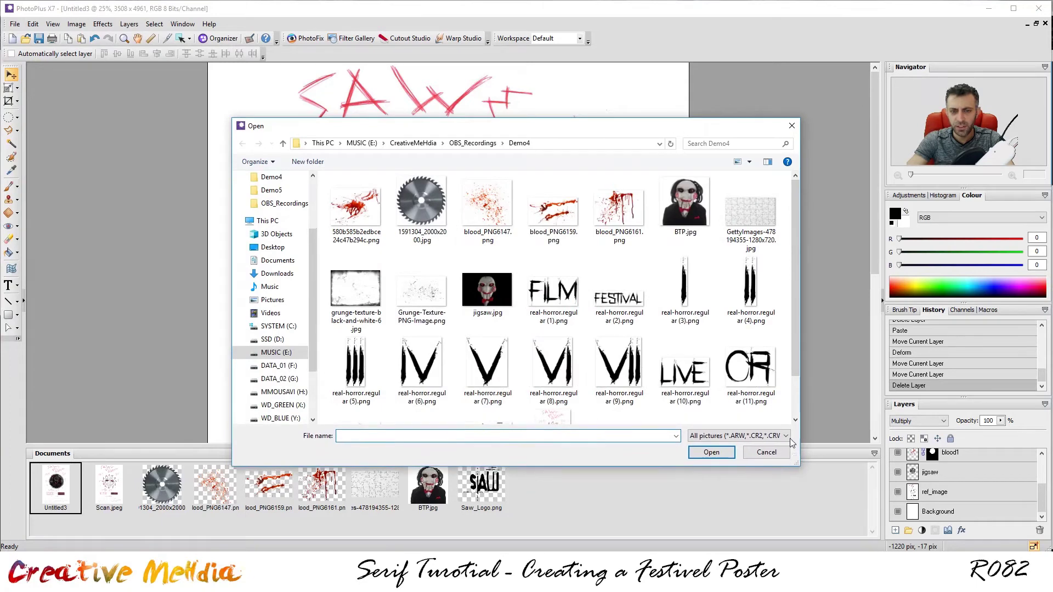
{"action": "left_click_drag", "start_coordinate": [797, 251], "coordinate": [793, 299]}
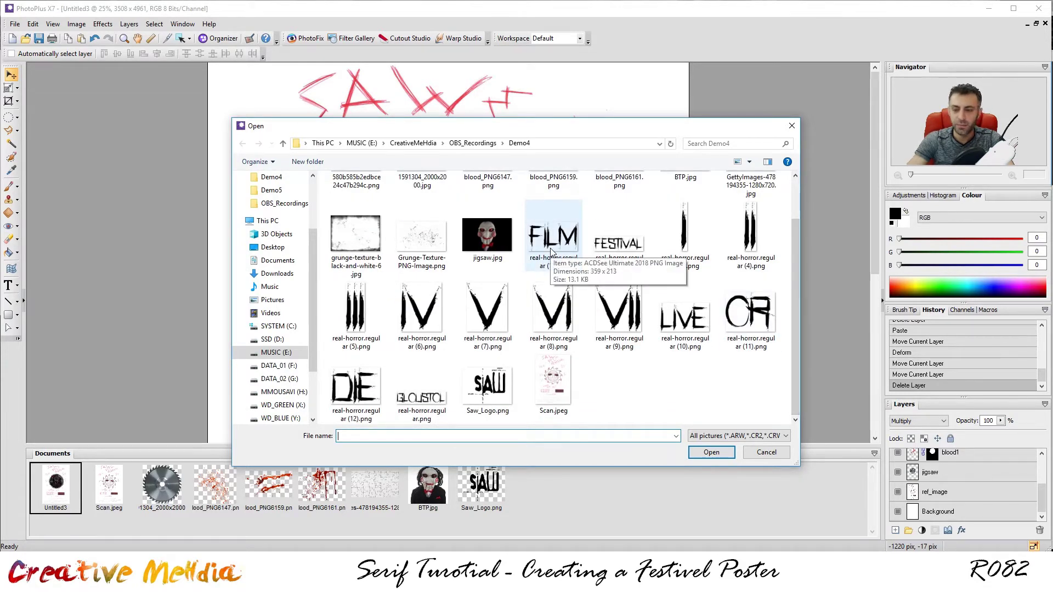
{"action": "double_click", "coordinate": [497, 380]}
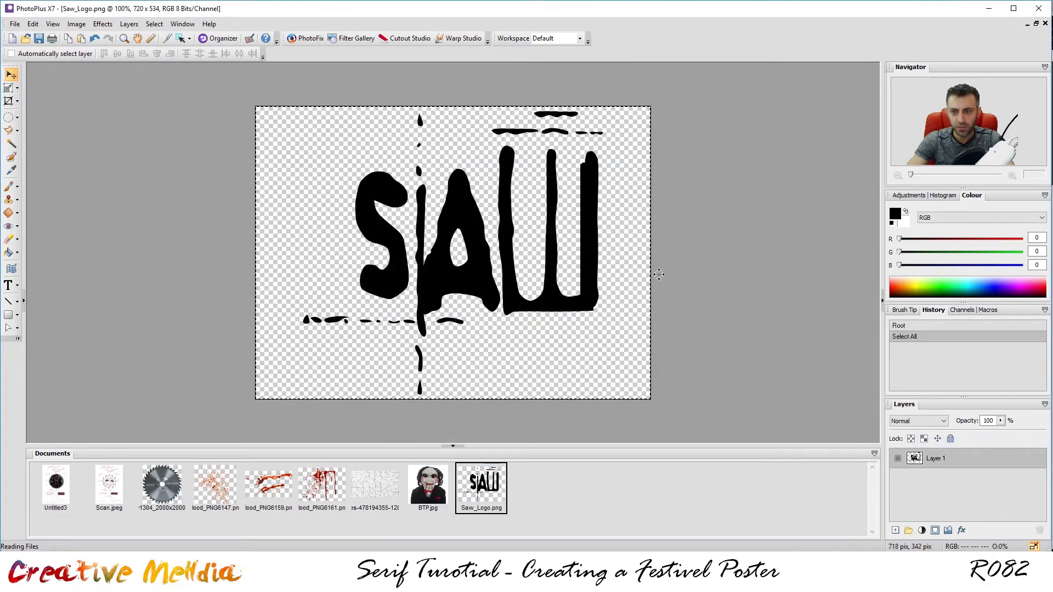
Step: Copy the whole SAW logo into the poster document and place it over the sketched SAW title
{"action": "key", "text": "ctrl+a"}
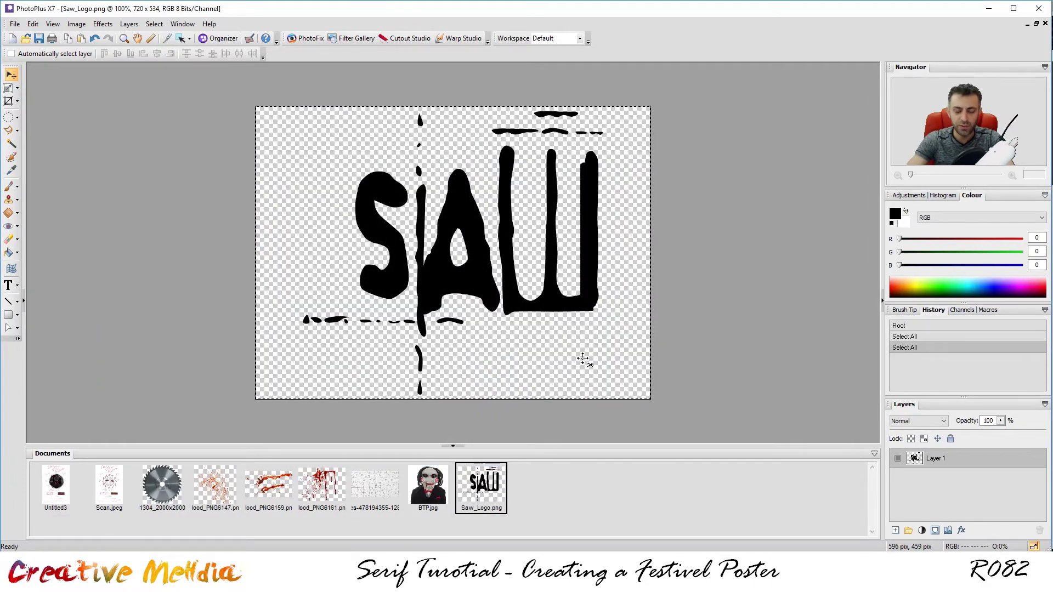
{"action": "left_click", "coordinate": [61, 485]}
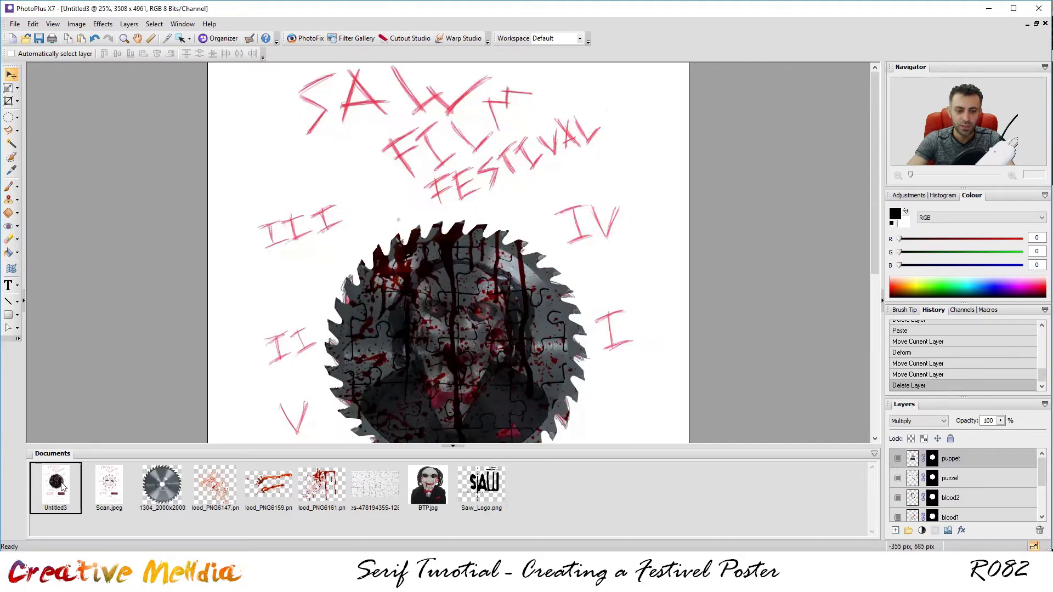
{"action": "key", "text": "ctrl+v"}
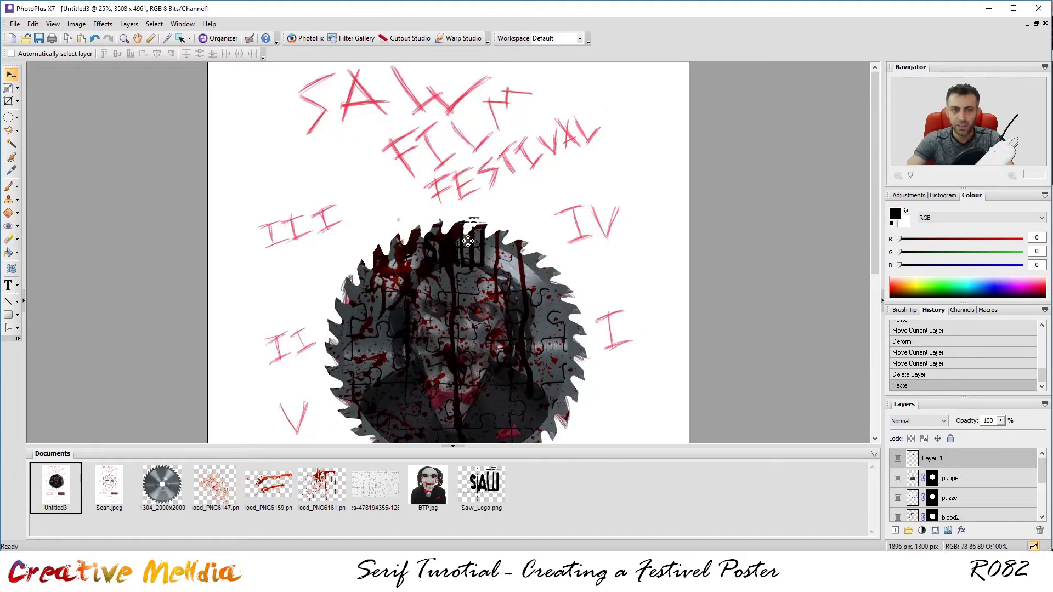
{"action": "left_click_drag", "start_coordinate": [470, 250], "coordinate": [365, 116]}
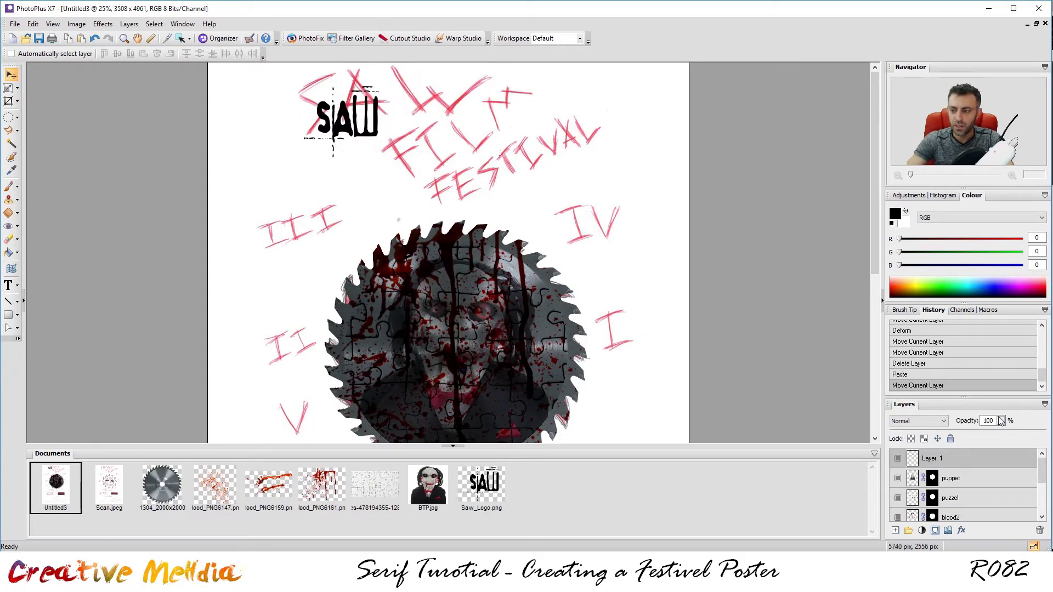
Step: Rotate the SAW logo about 15 degrees counterclockwise, enlarge it proportionally and align it with the sketched SAW title
{"action": "left_click", "coordinate": [8, 88]}
{"action": "left_click_drag", "start_coordinate": [399, 82], "coordinate": [406, 125]}
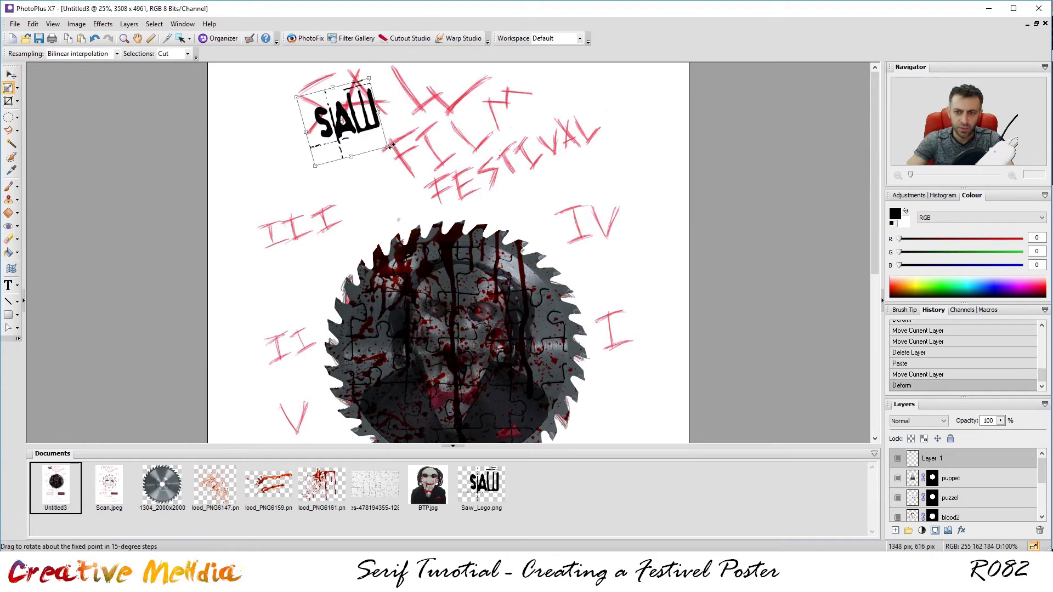
{"action": "left_click_drag", "start_coordinate": [386, 152], "coordinate": [454, 182]}
{"action": "left_click_drag", "start_coordinate": [391, 145], "coordinate": [367, 135]}
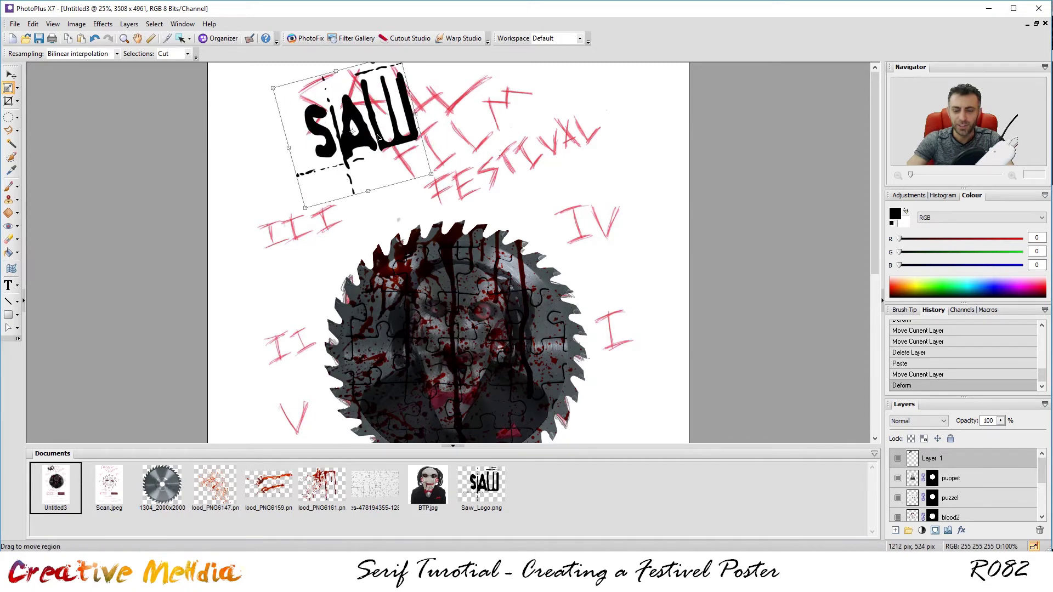
{"action": "left_click_drag", "start_coordinate": [430, 173], "coordinate": [419, 167]}
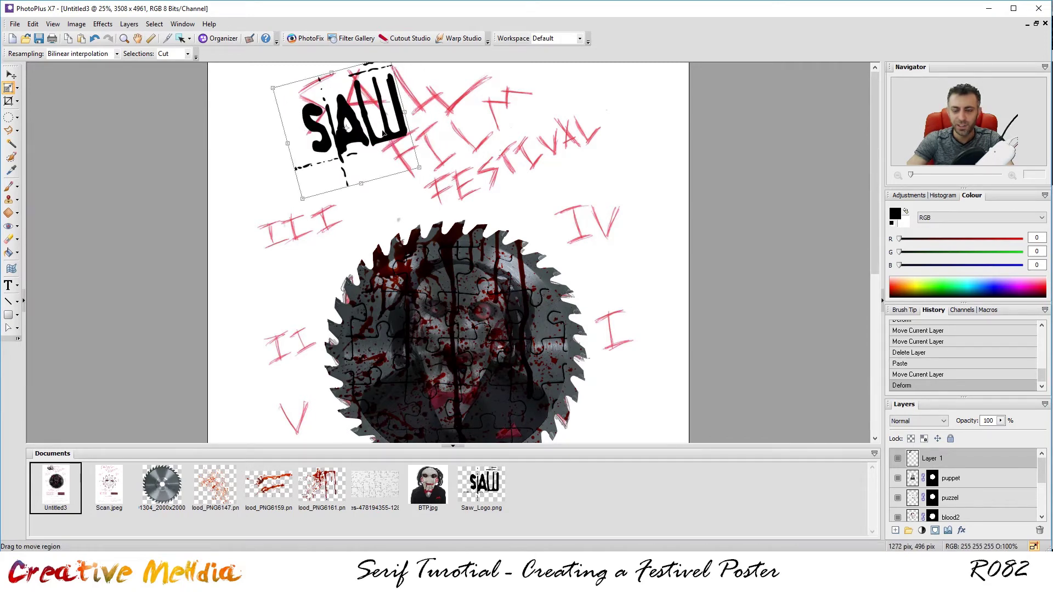
{"action": "left_click_drag", "start_coordinate": [383, 132], "coordinate": [388, 114]}
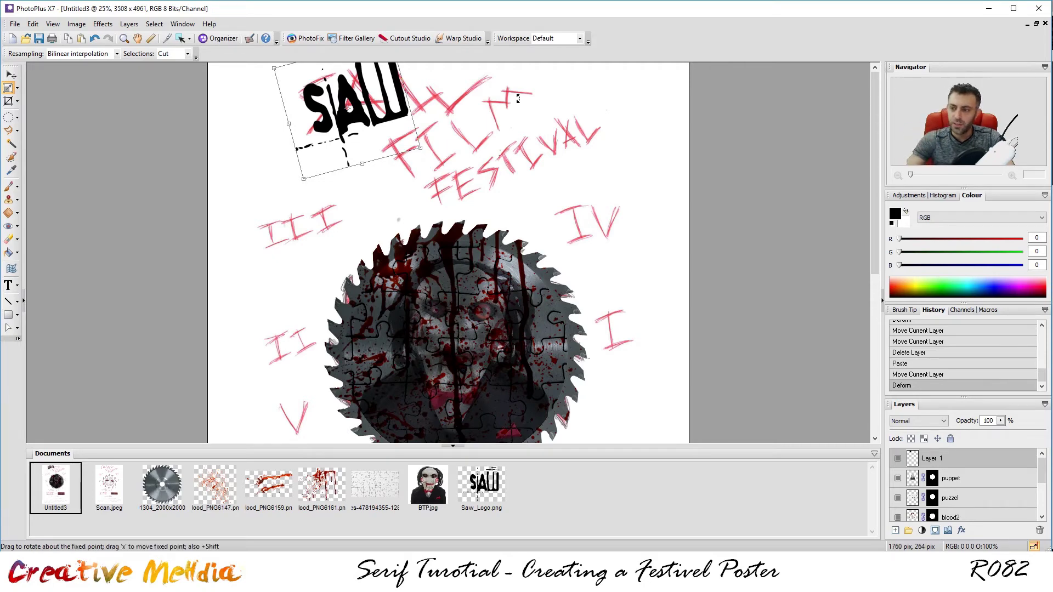
Step: Paste the FILM lettering from real-horror.regular (1).png into the poster, then enlarge and tilt it over the sketched word FILM
{"action": "scroll", "coordinate": [877, 204], "scroll_direction": "down", "scroll_amount": 5}
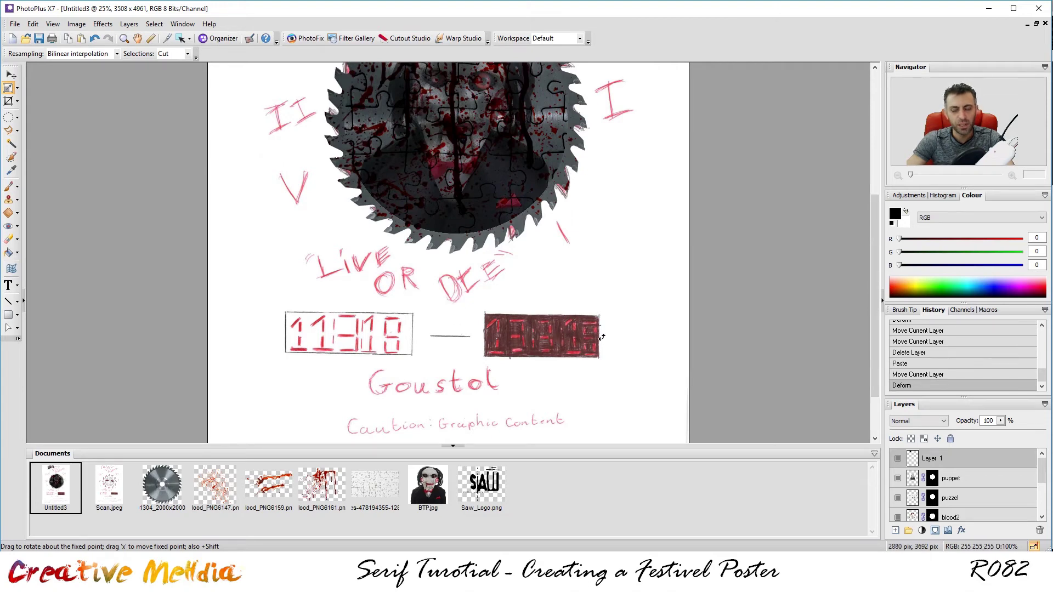
{"action": "left_click_drag", "start_coordinate": [875, 282], "coordinate": [863, 150]}
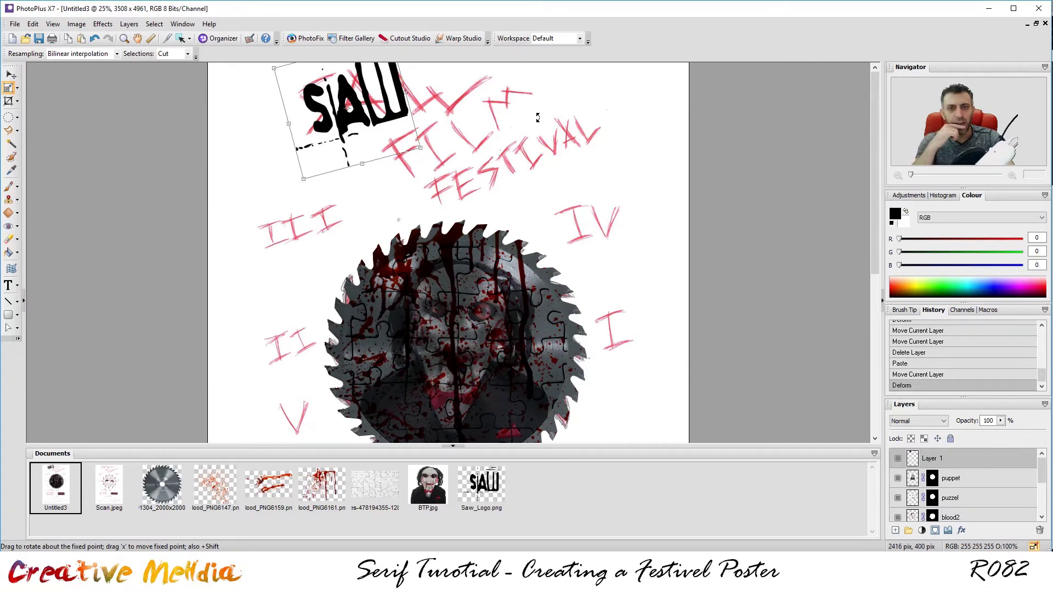
{"action": "key", "text": "ctrl+shift+v"}
{"action": "key", "text": "ctrl+Tab"}
{"action": "key", "text": "ctrl+v"}
{"action": "left_click", "coordinate": [10, 74]}
{"action": "left_click", "coordinate": [8, 88]}
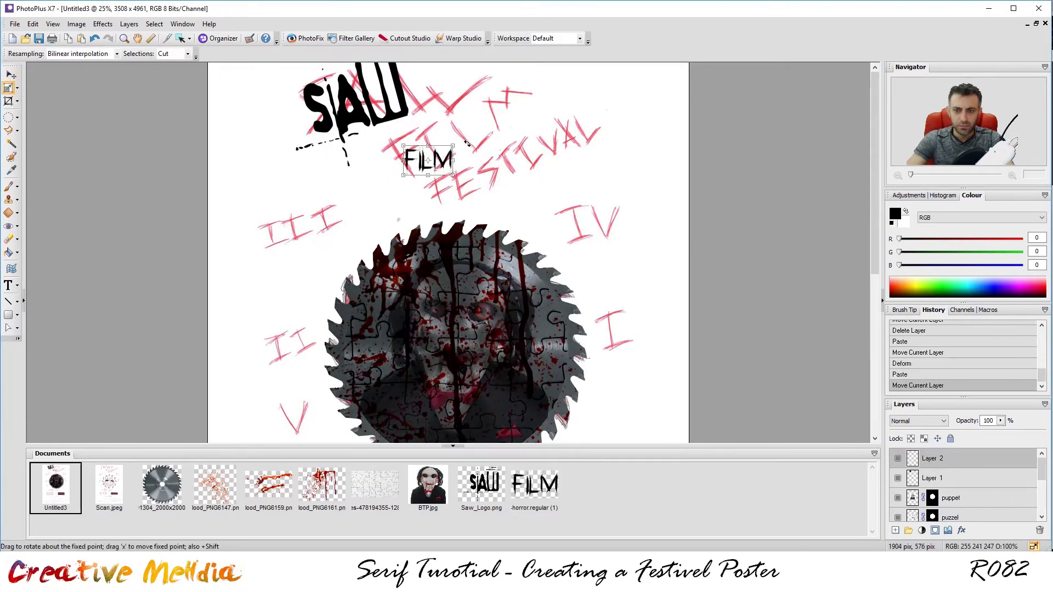
{"action": "left_click_drag", "start_coordinate": [475, 131], "coordinate": [527, 126]}
Step: Paste the FESTIVAL lettering from real-horror.regular (2).png into the poster and tilt it over the sketched word FESTIVAL
{"action": "key", "text": "ctrl+shift+v"}
{"action": "key", "text": "ctrl+Tab"}
{"action": "key", "text": "ctrl+v"}
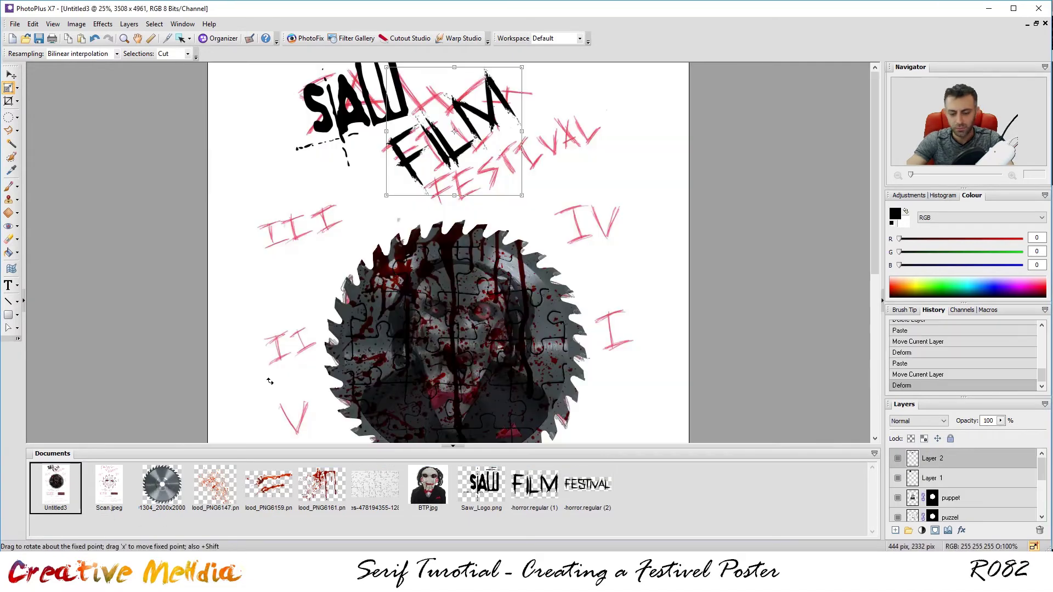
{"action": "left_click_drag", "start_coordinate": [477, 241], "coordinate": [509, 177]}
{"action": "left_click_drag", "start_coordinate": [594, 153], "coordinate": [577, 96]}
Step: Adjust the placement and tilt of the FILM, SAW and FESTIVAL lettering layers to space the title across the top of the poster
{"action": "left_click", "coordinate": [943, 478]}
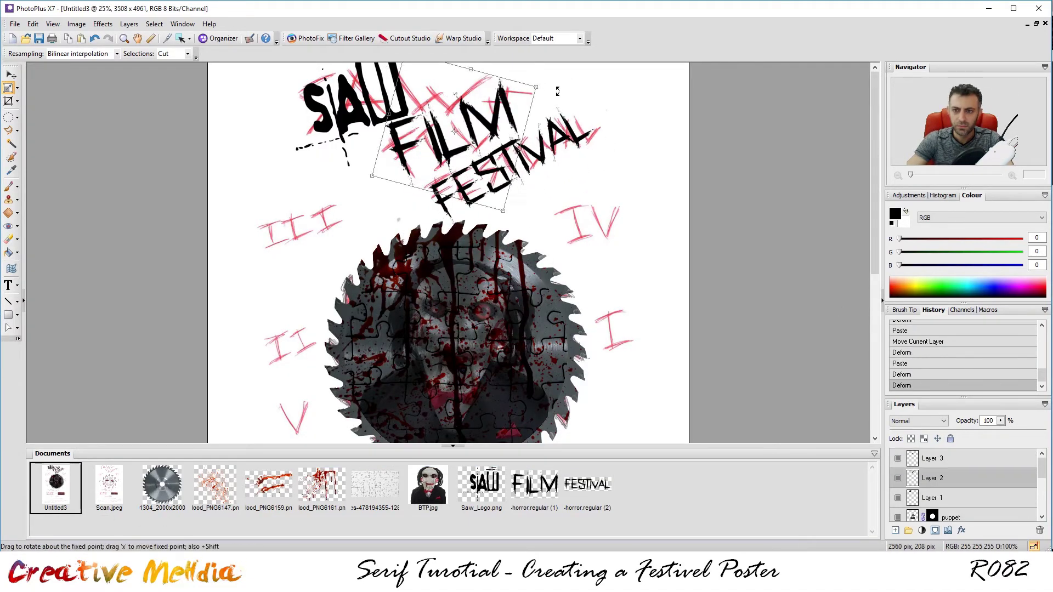
{"action": "left_click", "coordinate": [933, 497]}
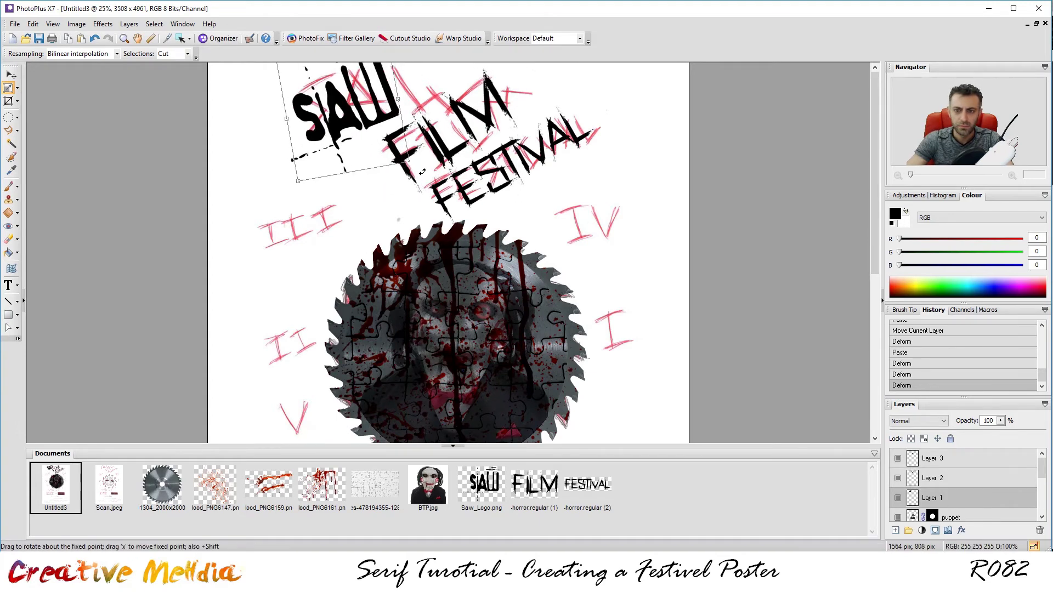
{"action": "key", "text": "ctrl+minus"}
{"action": "left_click_drag", "start_coordinate": [401, 114], "coordinate": [388, 116]}
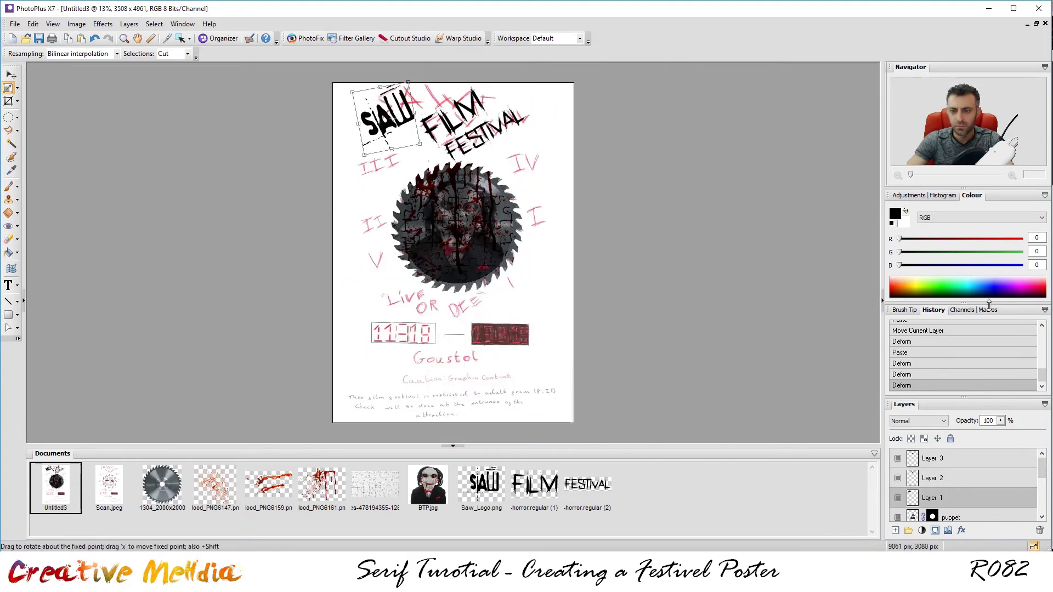
{"action": "left_click", "coordinate": [932, 478]}
{"action": "left_click", "coordinate": [932, 458]}
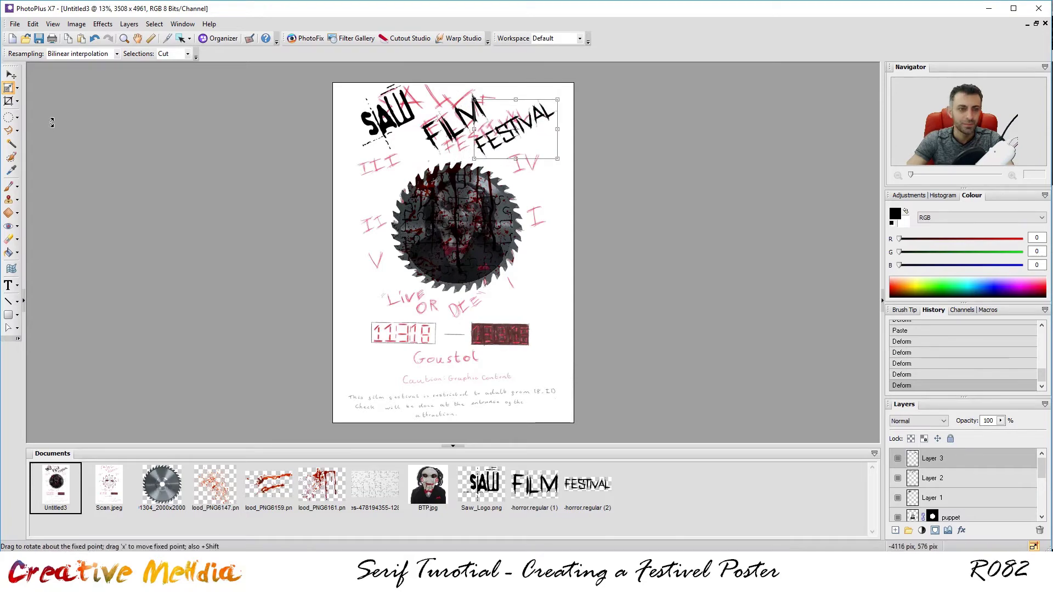
Step: Open the Roman numeral images real-horror.regular (3).png to (9).png from the Demo4 folder
{"action": "left_click", "coordinate": [9, 116]}
{"action": "key", "text": "ctrl+plus"}
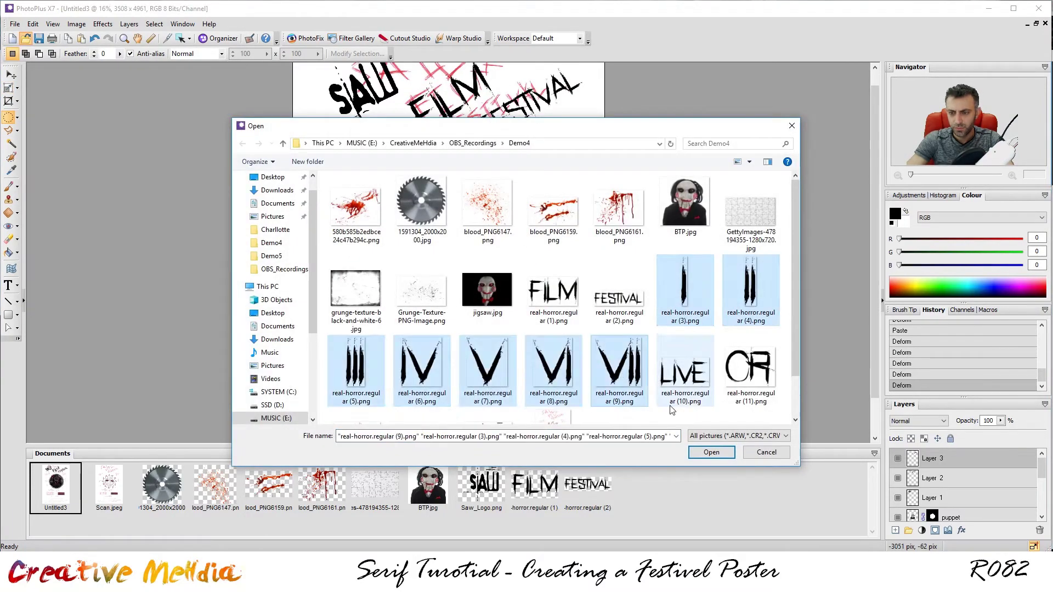
{"action": "key", "text": "Return"}
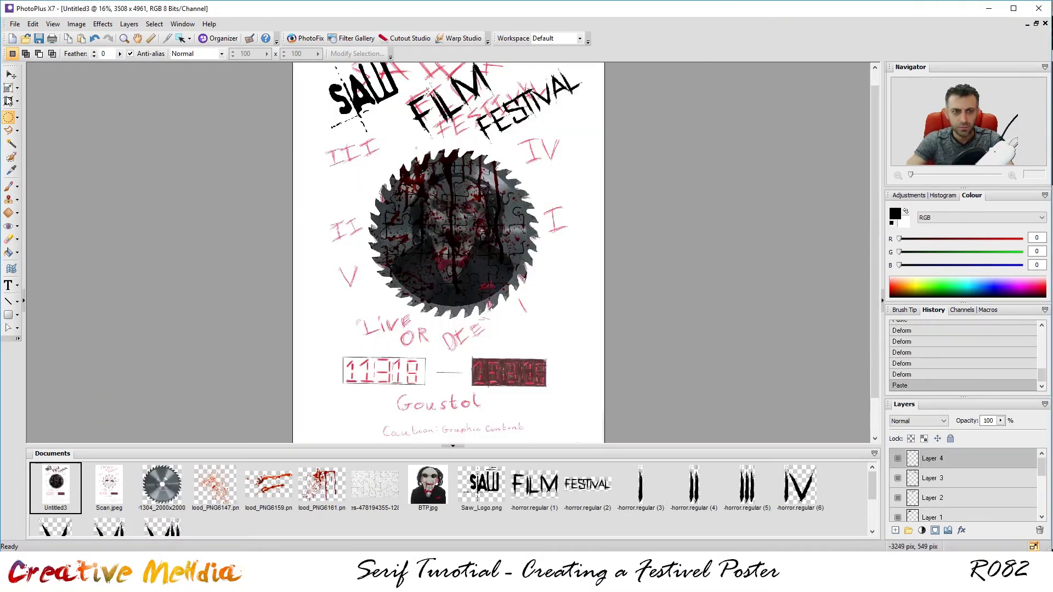
Step: Place the pasted numeral I over the sketched I to the right of the saw blade, then enlarge and tilt it slightly
{"action": "key", "text": "v"}
{"action": "scroll", "coordinate": [448, 252], "scroll_direction": "up", "scroll_amount": 2}
{"action": "scroll", "coordinate": [449, 252], "scroll_direction": "up", "scroll_amount": 1}
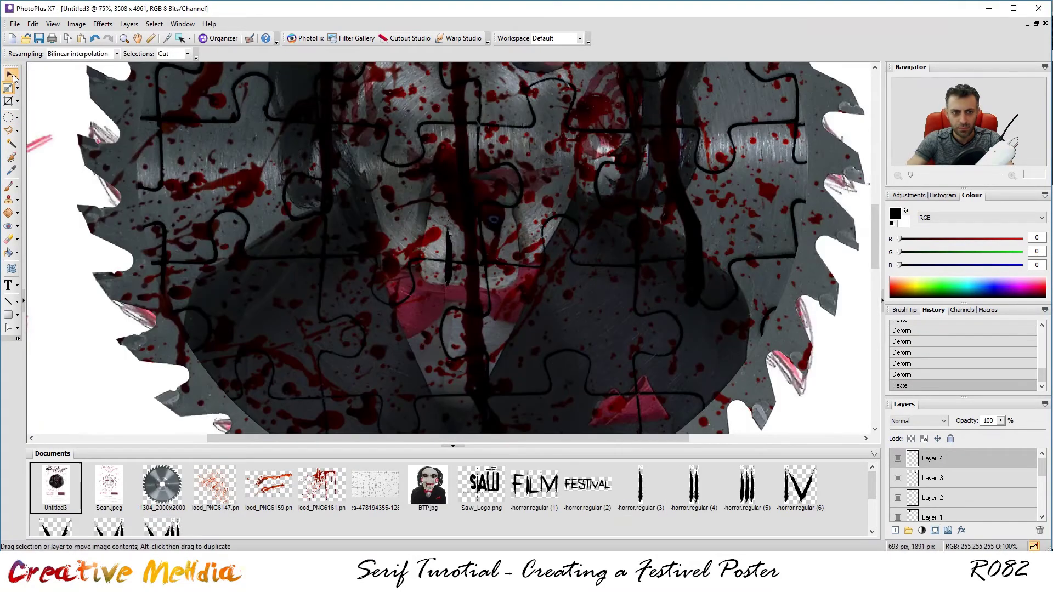
{"action": "scroll", "coordinate": [470, 230], "scroll_direction": "down", "scroll_amount": 3}
{"action": "left_click_drag", "start_coordinate": [471, 230], "coordinate": [571, 219]}
{"action": "scroll", "coordinate": [570, 218], "scroll_direction": "up", "scroll_amount": 1}
{"action": "left_click", "coordinate": [8, 88]}
{"action": "left_click_drag", "start_coordinate": [670, 185], "coordinate": [699, 164]}
{"action": "key", "text": "v"}
Step: Close the used source images for the SAW, FILM and FESTIVAL lettering and the numeral I
{"action": "left_click", "coordinate": [640, 485]}
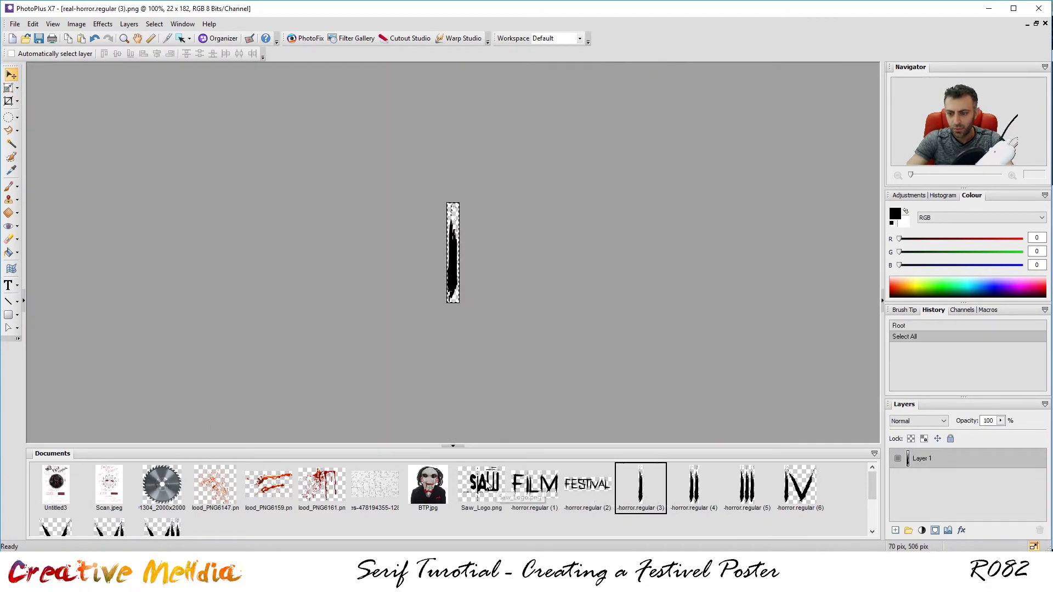
{"action": "key", "text": "ctrl+a"}
{"action": "key", "text": "ctrl+c"}
{"action": "key", "text": "ctrl+w"}
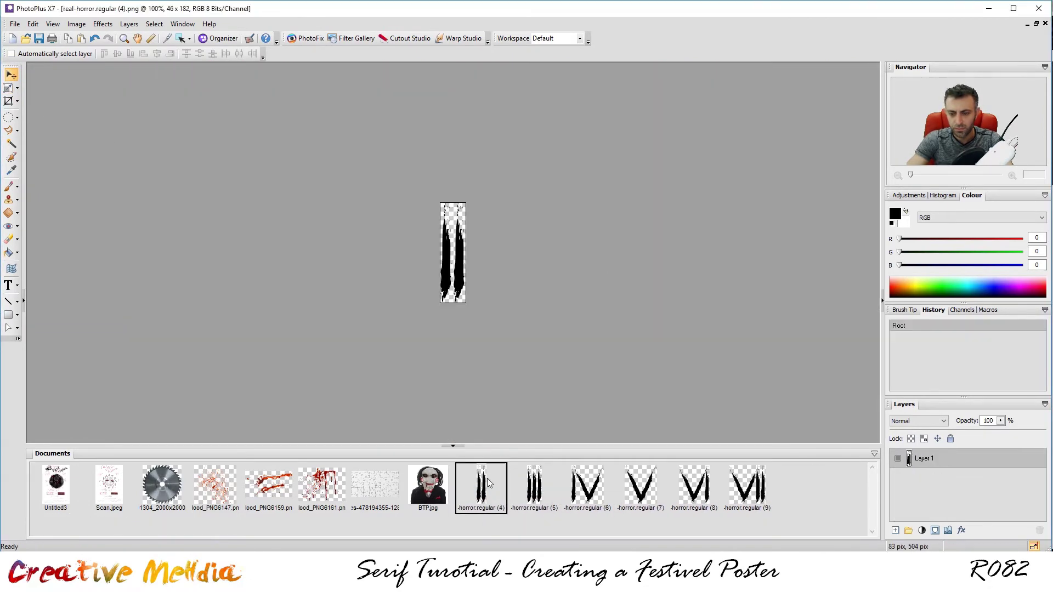
Step: Paste the numeral II from real-horror.regular (4).png into the poster and tilt it over the sketched II left of the blade
{"action": "left_click", "coordinate": [56, 486]}
{"action": "key", "text": "ctrl+v"}
{"action": "scroll", "coordinate": [437, 300], "scroll_direction": "down", "scroll_amount": 2}
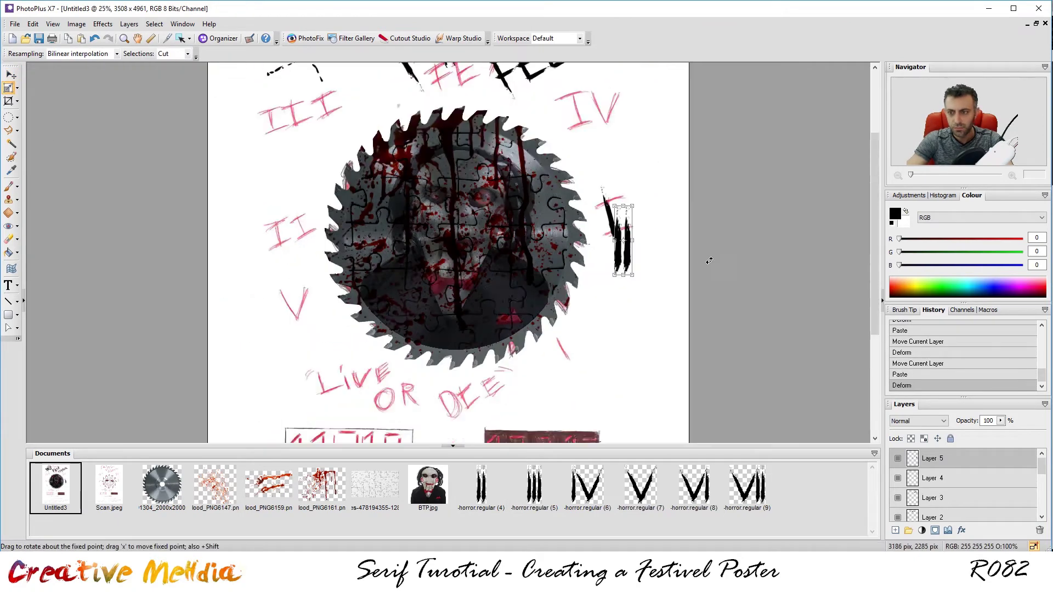
{"action": "scroll", "coordinate": [438, 300], "scroll_direction": "up", "scroll_amount": 1}
{"action": "left_click_drag", "start_coordinate": [277, 233], "coordinate": [283, 240]}
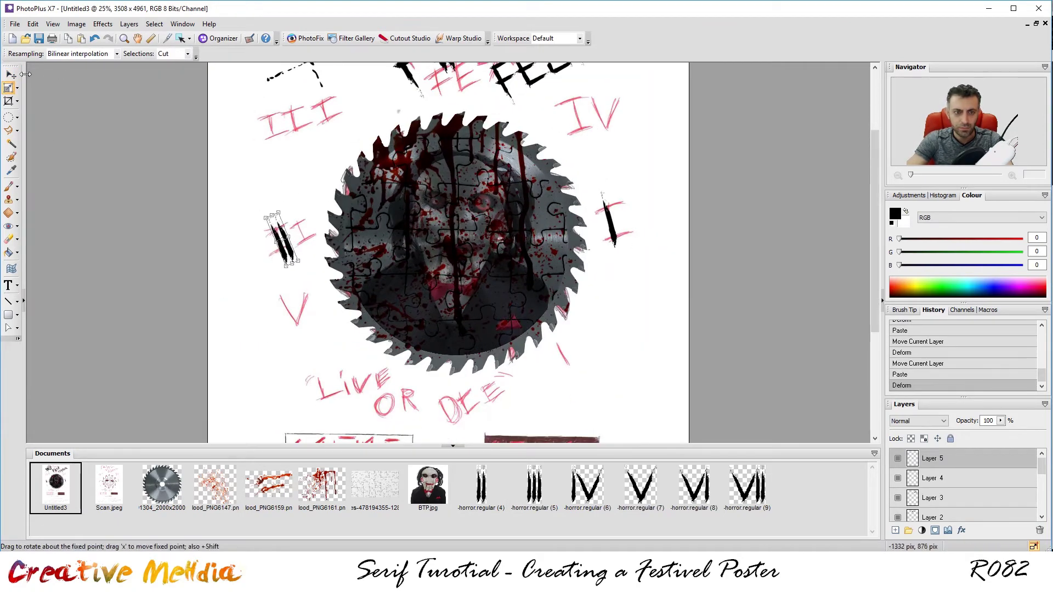
Step: Paste the numeral III from real-horror.regular (5).png into the poster and tilt it over the sketched III
{"action": "key", "text": "v"}
{"action": "left_click", "coordinate": [534, 485]}
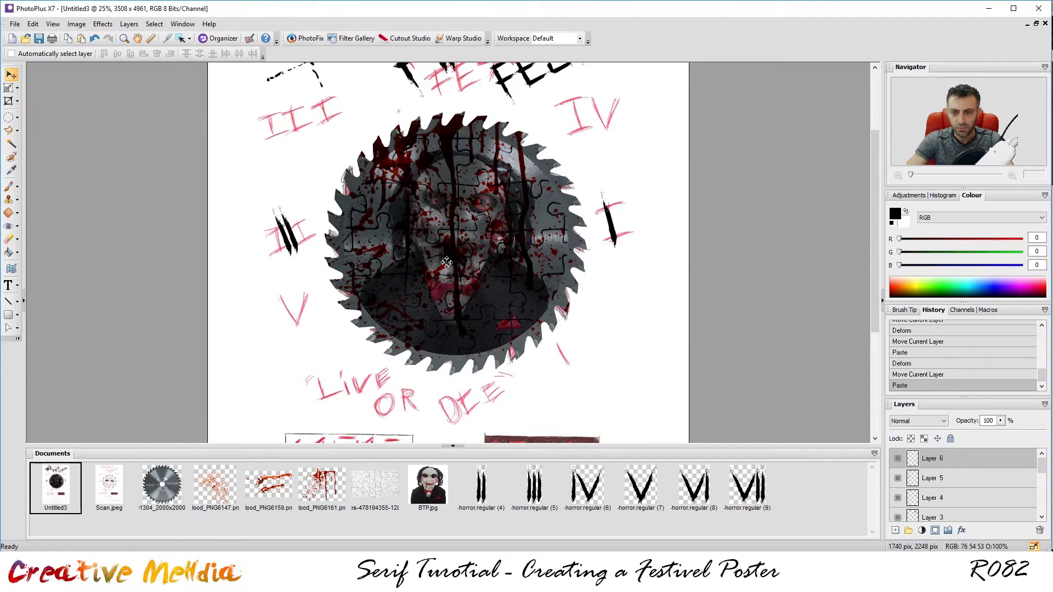
{"action": "left_click_drag", "start_coordinate": [447, 263], "coordinate": [320, 117]}
{"action": "key", "text": "d"}
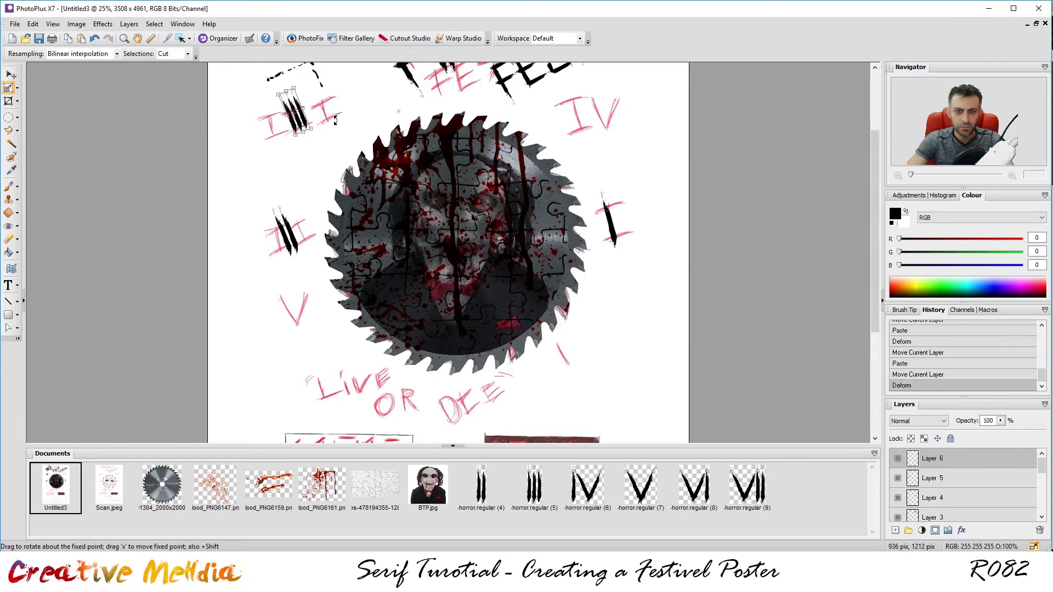
Step: Copy the numeral IV from real-horror.regular (6).png into the poster and fit it over the sketched IV
{"action": "key", "text": "v"}
{"action": "left_click", "coordinate": [587, 485]}
{"action": "key", "text": "ctrl+c"}
{"action": "left_click", "coordinate": [56, 486]}
{"action": "key", "text": "ctrl+v"}
{"action": "left_click_drag", "start_coordinate": [602, 116], "coordinate": [620, 90]}
{"action": "key", "text": "d"}
Step: Copy the numeral V from real-horror.regular (7).png into the poster and fit it over the sketched V
{"action": "left_click", "coordinate": [11, 120]}
{"action": "left_click", "coordinate": [640, 485]}
{"action": "key", "text": "ctrl+c"}
{"action": "left_click", "coordinate": [55, 485]}
{"action": "key", "text": "ctrl+v"}
{"action": "key", "text": "v"}
{"action": "mouse_move", "coordinate": [441, 262]}
{"action": "left_mouse_down"}
{"action": "mouse_move", "coordinate": [295, 313]}
{"action": "mouse_move", "coordinate": [318, 279]}
{"action": "left_mouse_up"}
{"action": "key", "text": "d"}
Step: Try placing the numeral VI from real-horror.regular (8).png at the lower right of the saw blade
{"action": "scroll", "coordinate": [318, 278], "scroll_direction": "down", "scroll_amount": 1}
{"action": "left_click", "coordinate": [705, 493]}
{"action": "left_click", "coordinate": [55, 485]}
{"action": "scroll", "coordinate": [572, 140], "scroll_direction": "up", "scroll_amount": 1}
{"action": "key", "text": "ctrl+v"}
{"action": "left_click_drag", "start_coordinate": [460, 239], "coordinate": [583, 334]}
Step: Try adding the whole numeral VII from real-horror.regular (9).png to the right of the blade and adjusting its size and tilt
{"action": "left_click", "coordinate": [8, 116]}
{"action": "left_click", "coordinate": [747, 485]}
{"action": "key", "text": "ctrl+a"}
{"action": "key", "text": "ctrl+c"}
{"action": "left_click", "coordinate": [56, 485]}
{"action": "key", "text": "ctrl+v"}
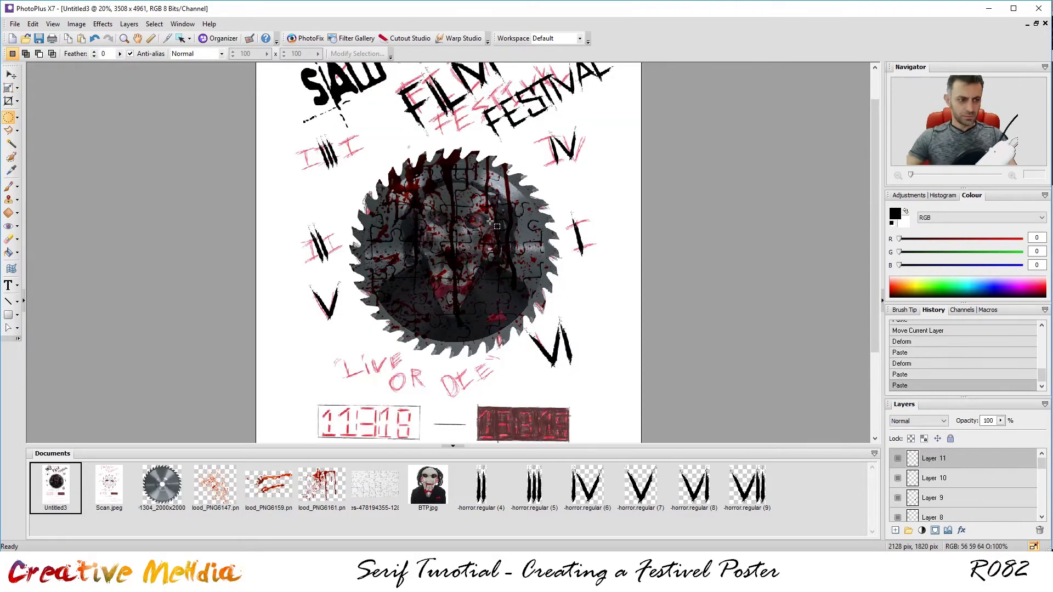
{"action": "left_click", "coordinate": [11, 74]}
{"action": "left_click_drag", "start_coordinate": [447, 235], "coordinate": [608, 323]}
{"action": "left_click", "coordinate": [9, 88]}
{"action": "left_click_drag", "start_coordinate": [634, 283], "coordinate": [614, 323]}
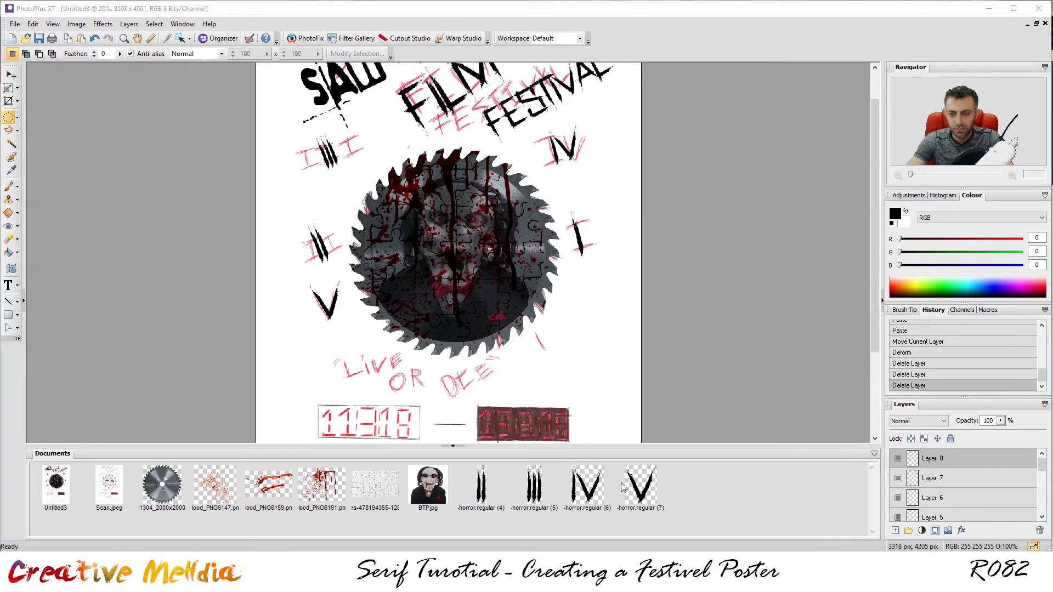
Step: Open the LIVE, OR, DIE and GLOUSTOL lettering images from the Demo4 folder together
{"action": "key", "text": "ctrl+o"}
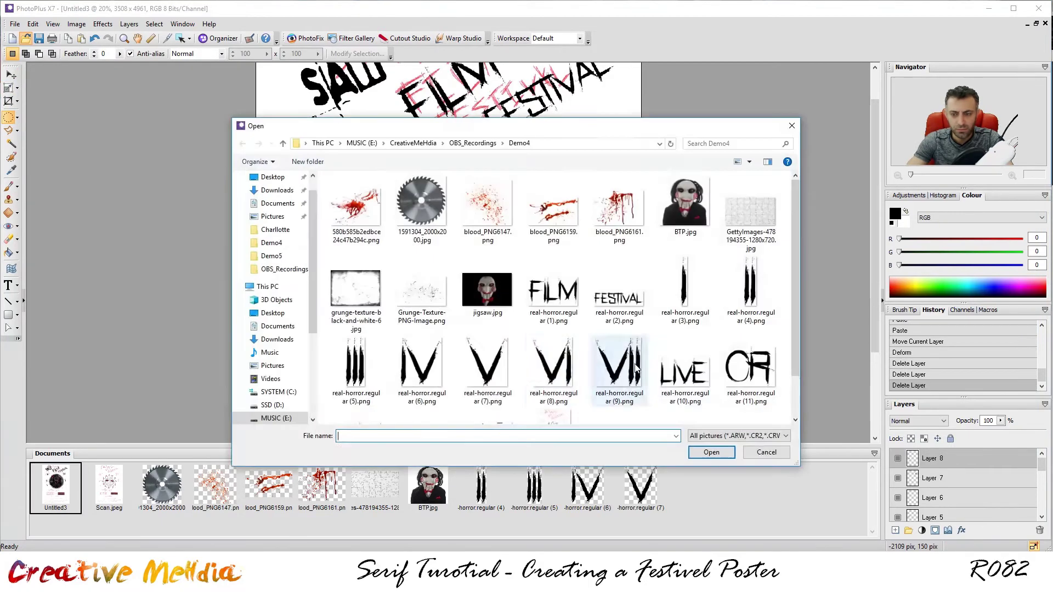
{"action": "scroll", "coordinate": [565, 307], "scroll_direction": "down", "scroll_amount": 1}
{"action": "left_click", "coordinate": [685, 316]}
{"action": "left_click", "coordinate": [752, 316], "text": "ctrl"}
{"action": "left_click", "coordinate": [356, 389], "text": "ctrl"}
{"action": "left_click", "coordinate": [422, 388], "text": "ctrl"}
{"action": "left_click", "coordinate": [707, 453]}
Step: Copy the LIVE lettering from real-horror.regular (10).png into the poster and tilt it over the sketched word LIVE
{"action": "left_click", "coordinate": [694, 485]}
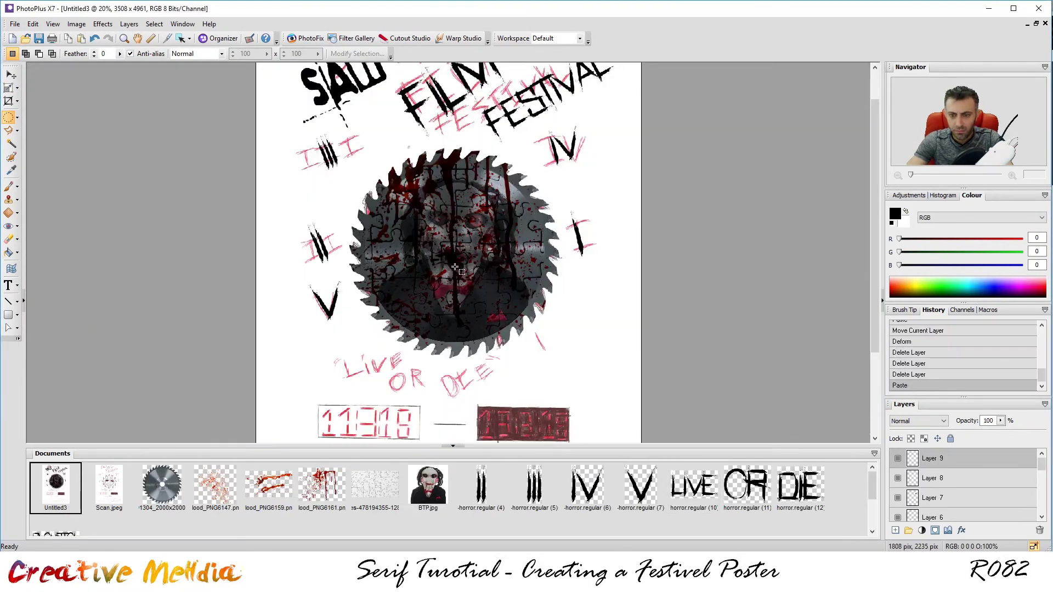
{"action": "left_click", "coordinate": [9, 87]}
{"action": "left_click_drag", "start_coordinate": [397, 348], "coordinate": [406, 339]}
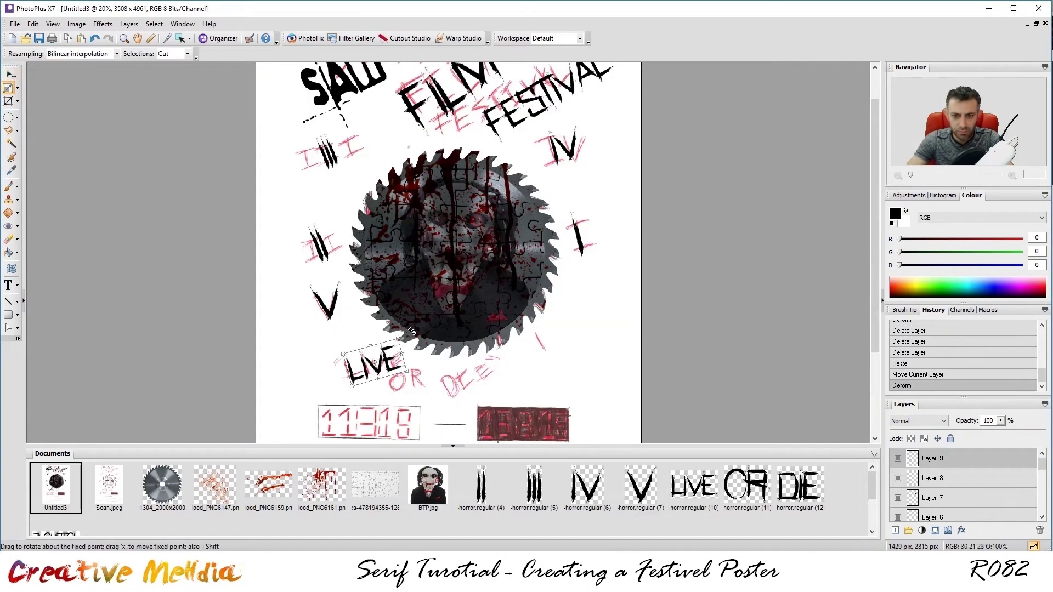
Step: Copy the OR lettering from real-horror.regular (11).png into the poster and place it over the sketched word OR
{"action": "left_click", "coordinate": [746, 486]}
{"action": "key", "text": "ctrl+c"}
{"action": "left_click", "coordinate": [55, 485]}
{"action": "key", "text": "ctrl+v"}
{"action": "left_click_drag", "start_coordinate": [450, 255], "coordinate": [408, 381]}
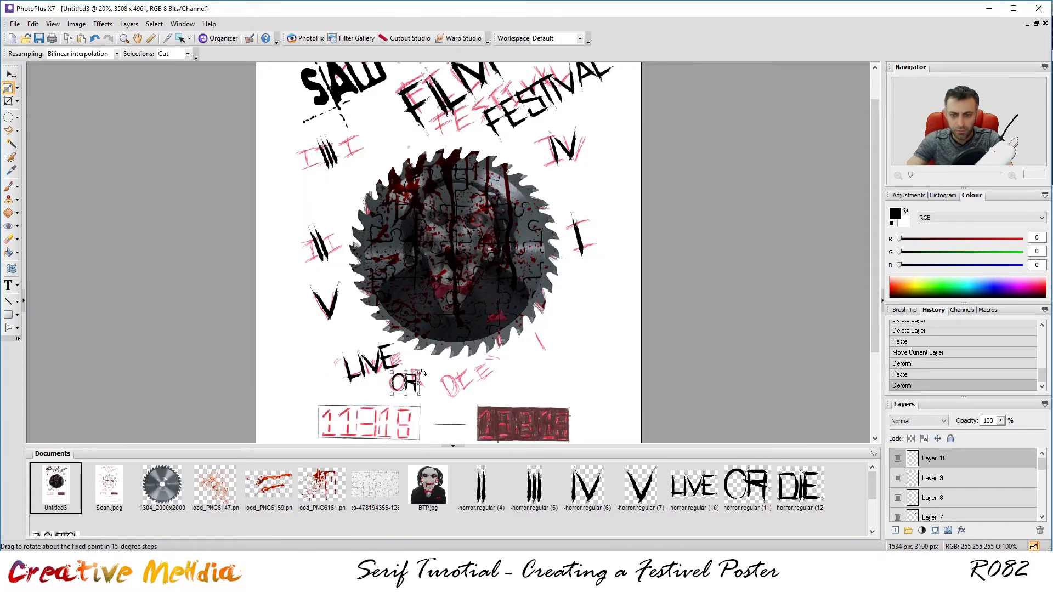
Step: Copy the DIE lettering from real-horror.regular (12).png into the poster and fit it over the sketched word DIE
{"action": "left_click", "coordinate": [800, 485]}
{"action": "key", "text": "ctrl+c"}
{"action": "left_click", "coordinate": [56, 485]}
{"action": "key", "text": "ctrl+v"}
{"action": "left_click_drag", "start_coordinate": [448, 253], "coordinate": [483, 353]}
Step: Copy the GLOUSTOL lettering into the poster and place it over the sketched venue name below the date boxes
{"action": "scroll", "coordinate": [484, 354], "scroll_direction": "down", "scroll_amount": 1}
{"action": "scroll", "coordinate": [483, 353], "scroll_direction": "down", "scroll_amount": 3}
{"action": "scroll", "coordinate": [473, 493], "scroll_direction": "down", "scroll_amount": 2}
{"action": "left_click", "coordinate": [56, 485]}
{"action": "key", "text": "ctrl+c"}
{"action": "scroll", "coordinate": [472, 493], "scroll_direction": "up", "scroll_amount": 2}
{"action": "left_click", "coordinate": [55, 485]}
{"action": "key", "text": "ctrl+v"}
{"action": "left_click_drag", "start_coordinate": [449, 253], "coordinate": [438, 359]}
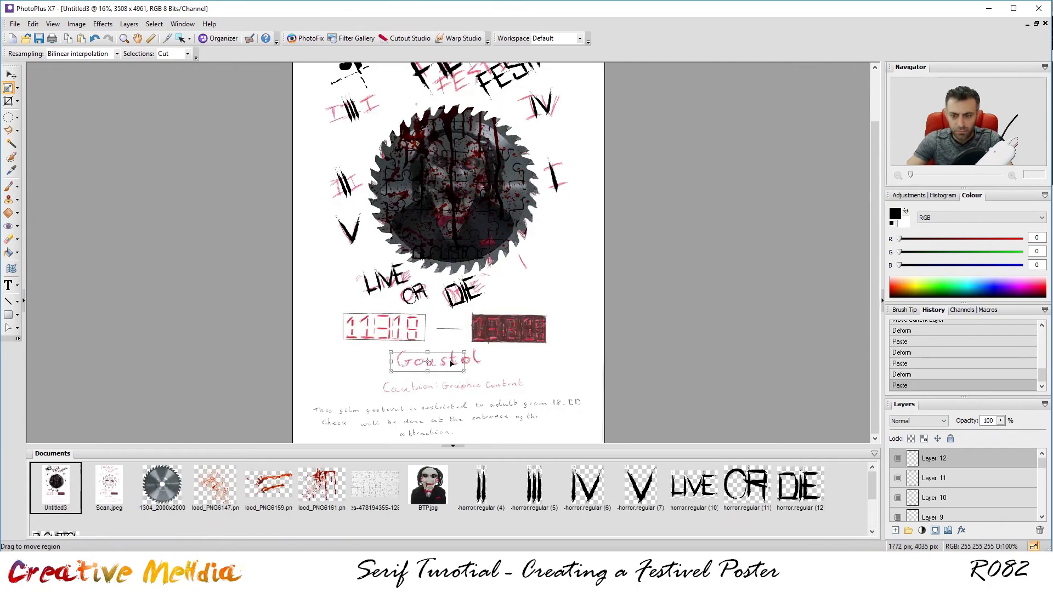
Step: Draw a straight horizontal black line of weight 35 over the sketched dash between the two date boxes with the Line Tool
{"action": "scroll", "coordinate": [439, 359], "scroll_direction": "up", "scroll_amount": 4}
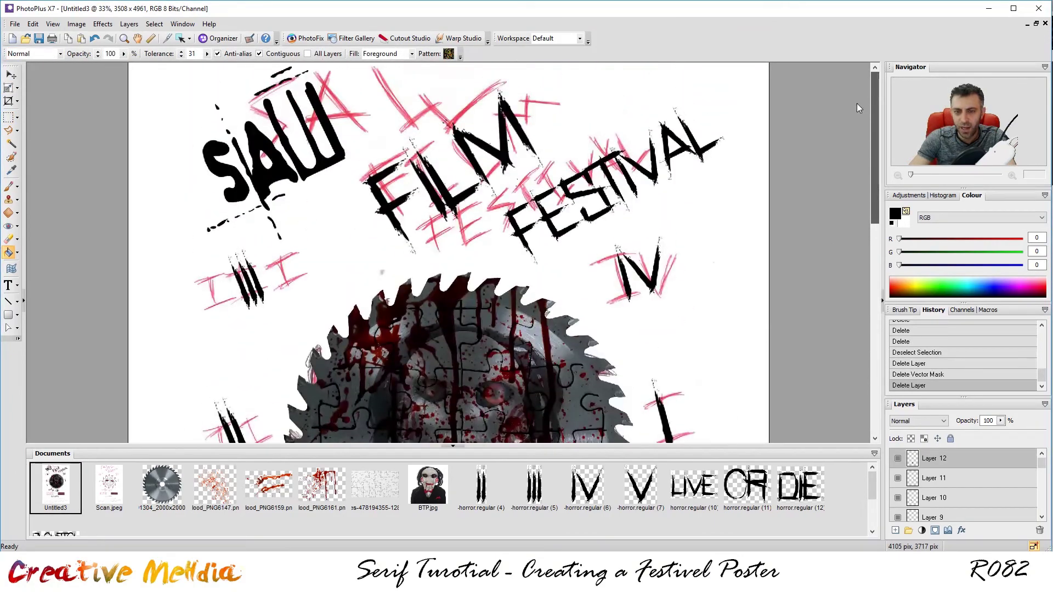
{"action": "scroll", "coordinate": [857, 104], "scroll_direction": "down", "scroll_amount": 10}
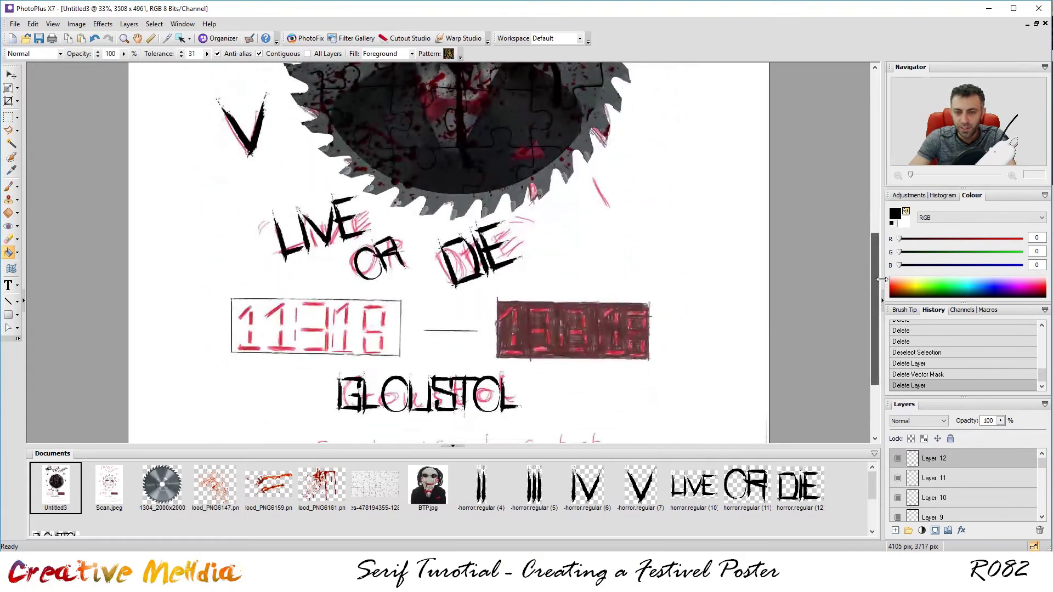
{"action": "scroll", "coordinate": [364, 331], "scroll_direction": "up", "scroll_amount": 1}
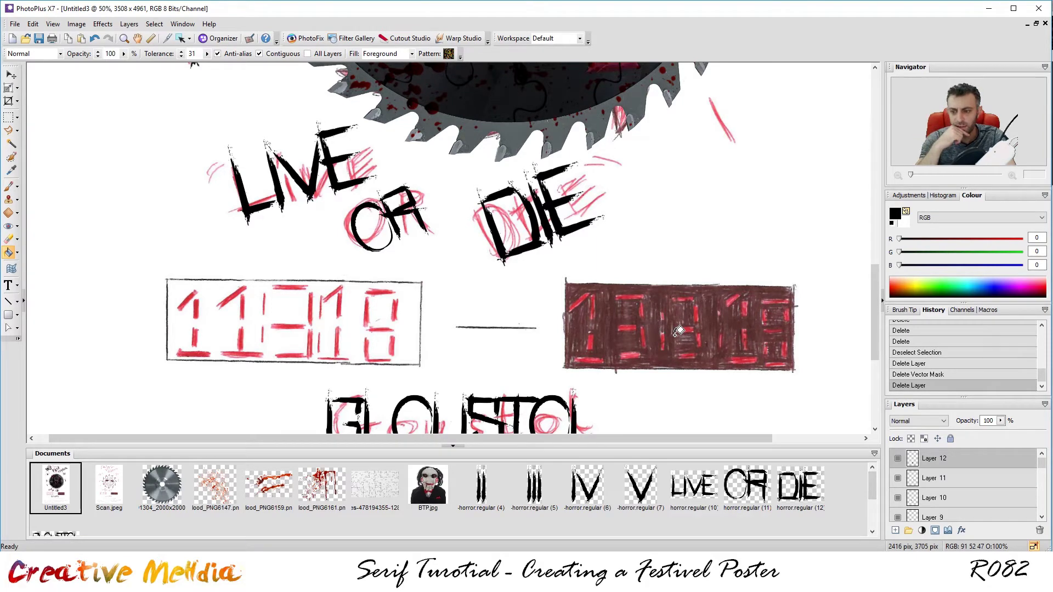
{"action": "left_click", "coordinate": [17, 304]}
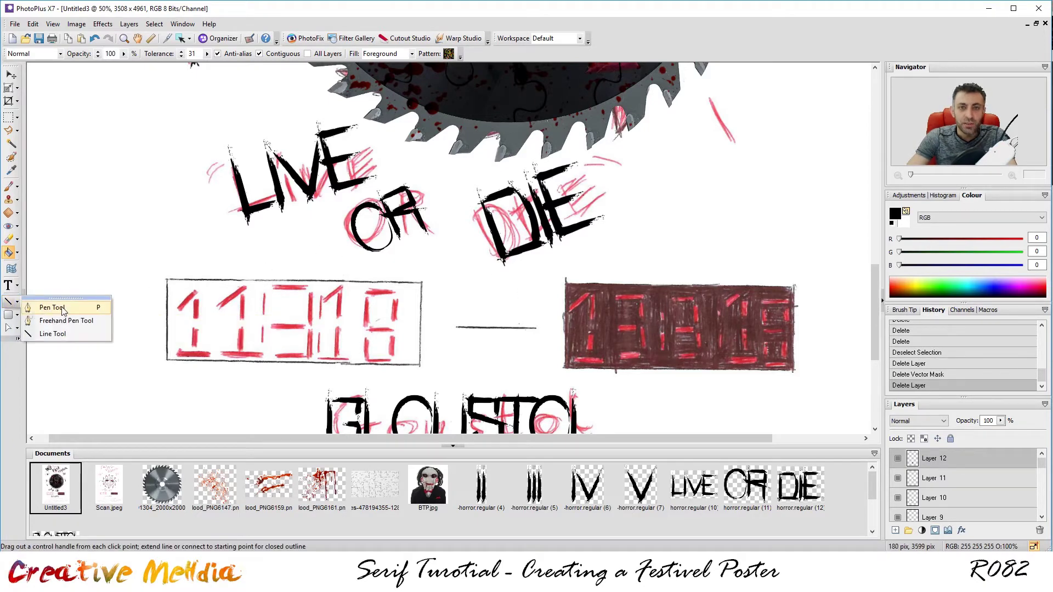
{"action": "left_click", "coordinate": [20, 305]}
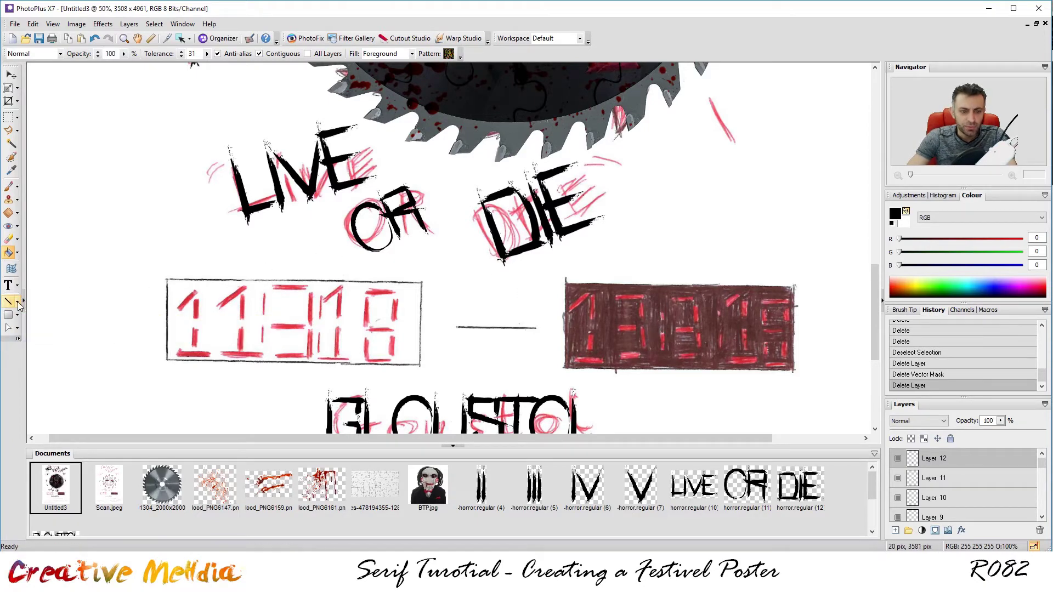
{"action": "left_click", "coordinate": [18, 303]}
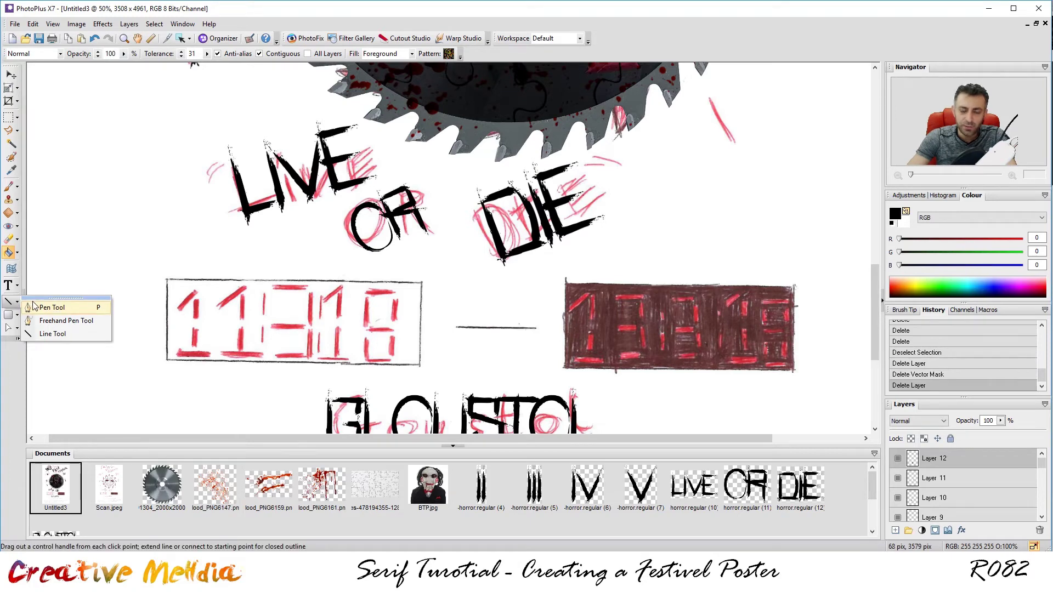
{"action": "left_click", "coordinate": [60, 338]}
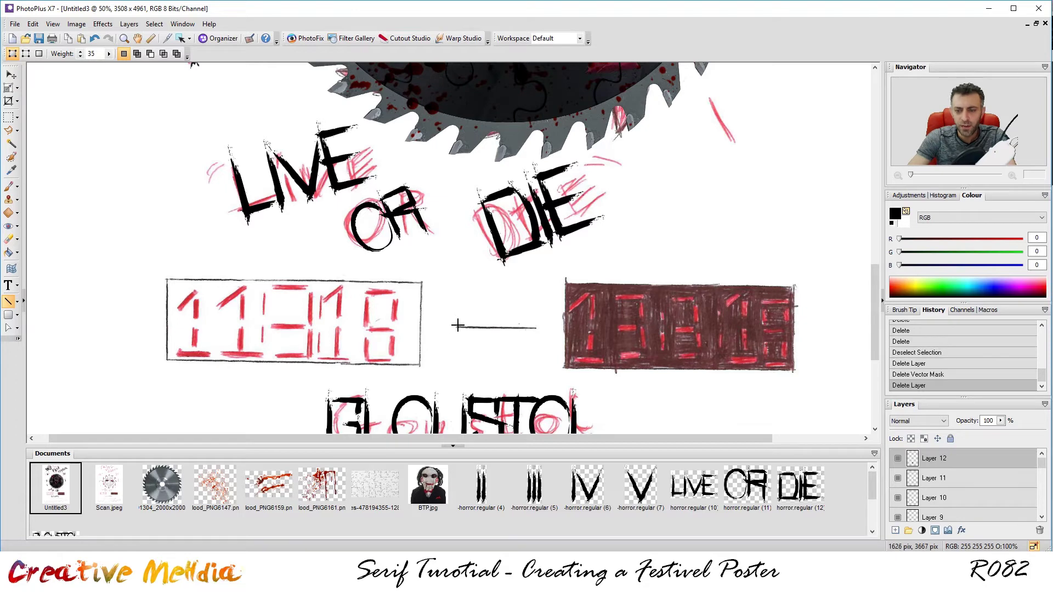
{"action": "left_click_drag", "start_coordinate": [452, 328], "coordinate": [542, 326]}
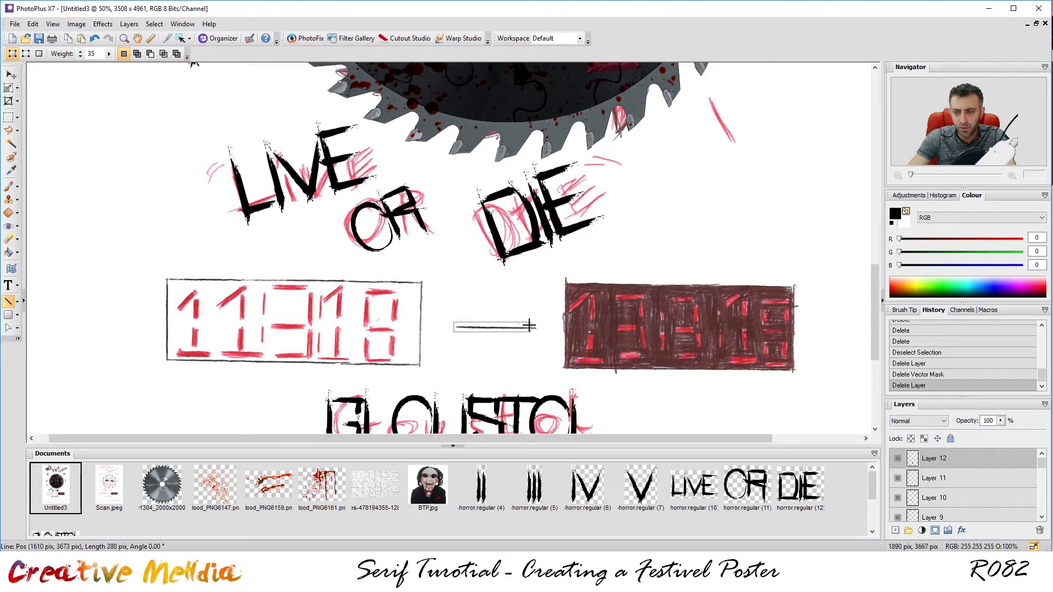
{"action": "left_click_drag", "start_coordinate": [538, 326], "coordinate": [538, 326]}
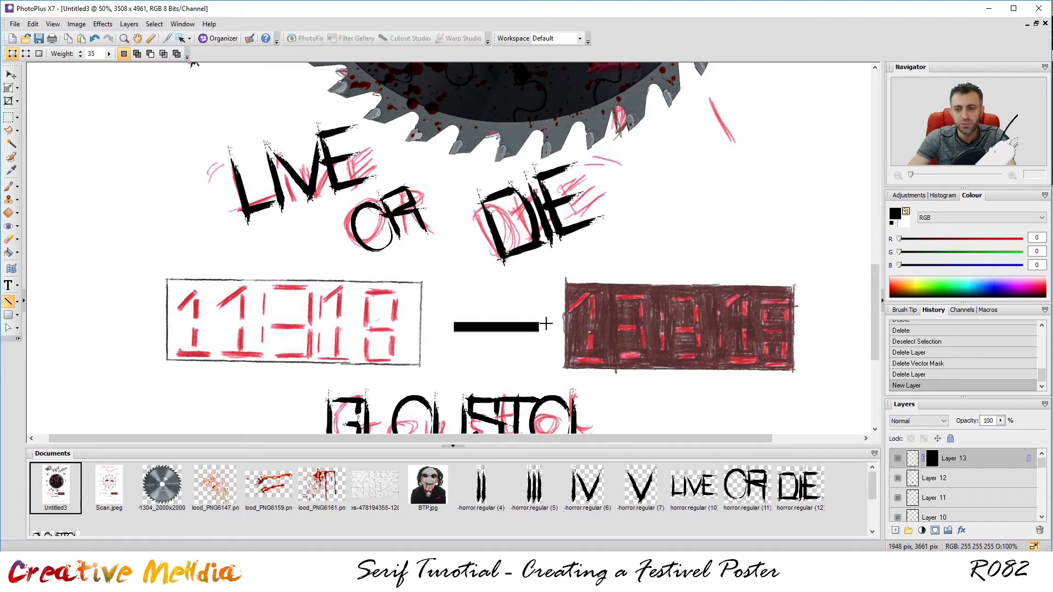
Step: Rasterize the new line layer and rename it dash
{"action": "right_click", "coordinate": [954, 461]}
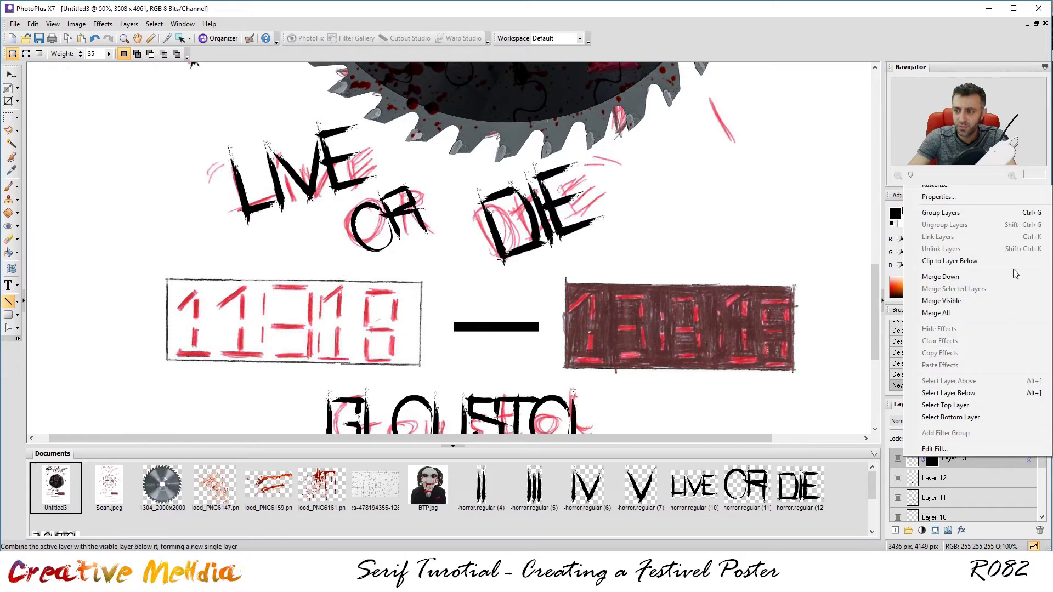
{"action": "left_click", "coordinate": [963, 188]}
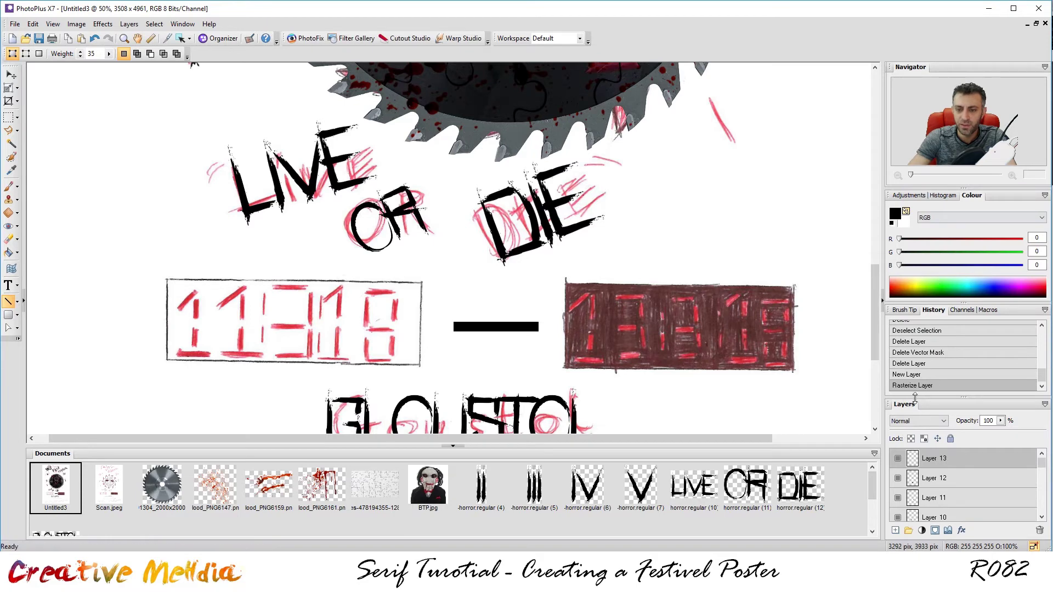
{"action": "double_click", "coordinate": [945, 463]}
{"action": "type", "text": "dash"}
{"action": "key", "text": "Return"}
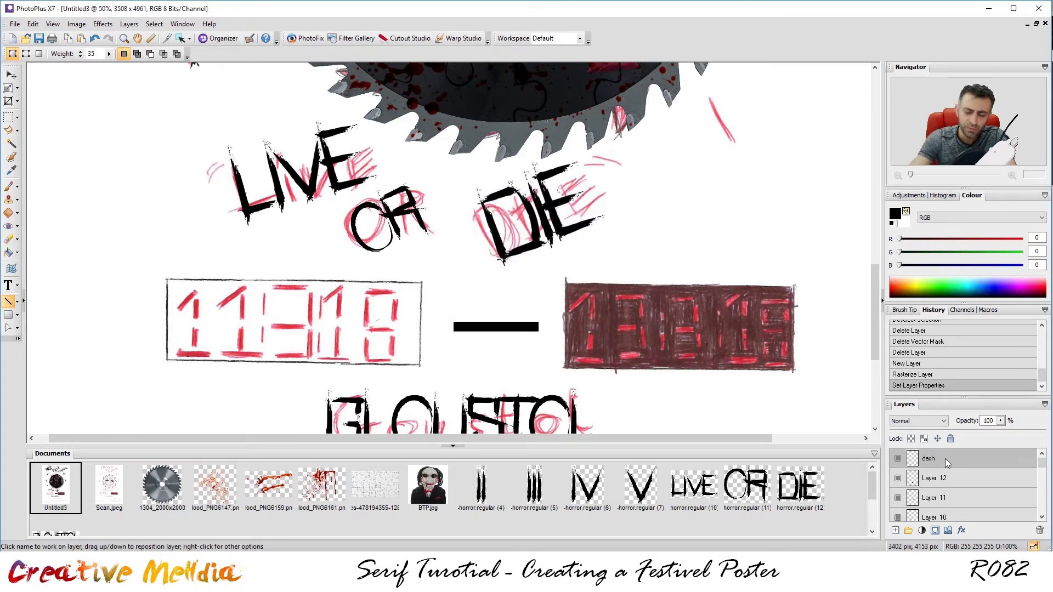
Step: Draw a solid black rectangle covering the sketched date box left of the dash
{"action": "left_click", "coordinate": [15, 319]}
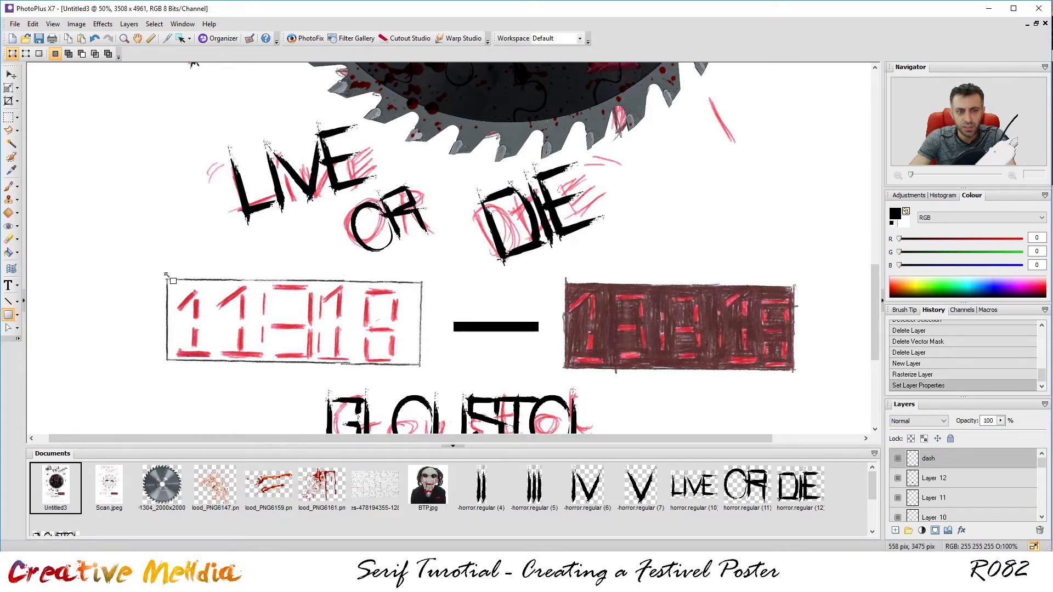
{"action": "left_click_drag", "start_coordinate": [168, 280], "coordinate": [426, 367]}
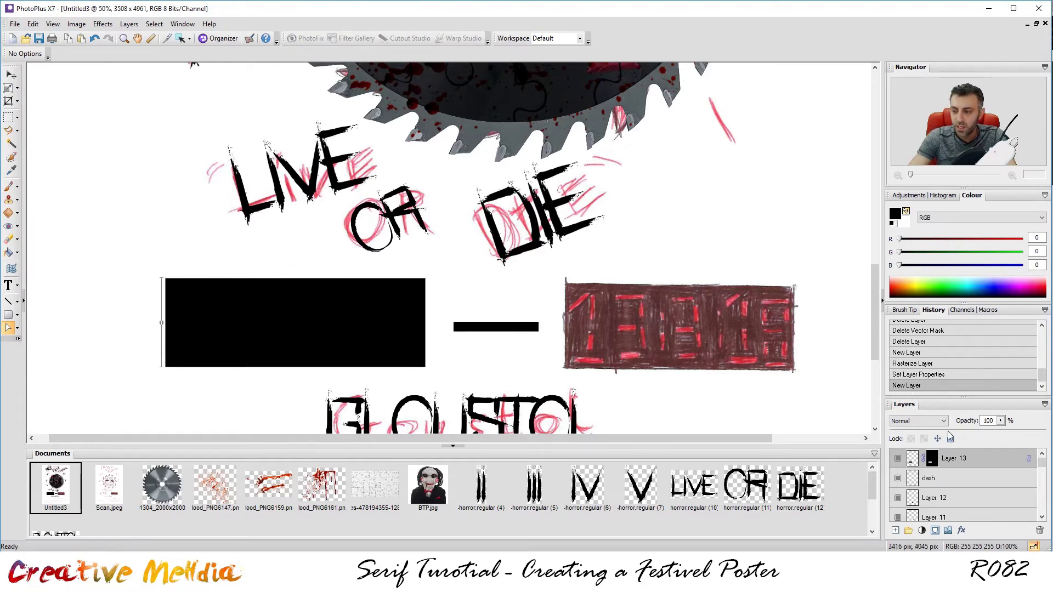
Step: Rasterize the vector mask of the black rectangle's layer and merge the mask into the layer
{"action": "right_click", "coordinate": [954, 459]}
{"action": "left_click", "coordinate": [932, 460]}
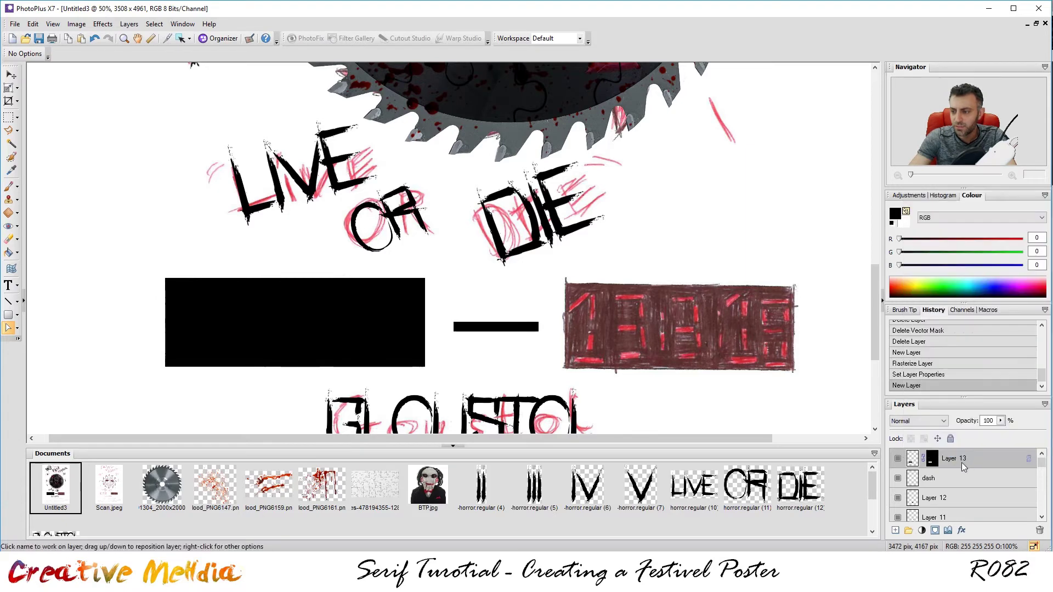
{"action": "right_click", "coordinate": [933, 459]}
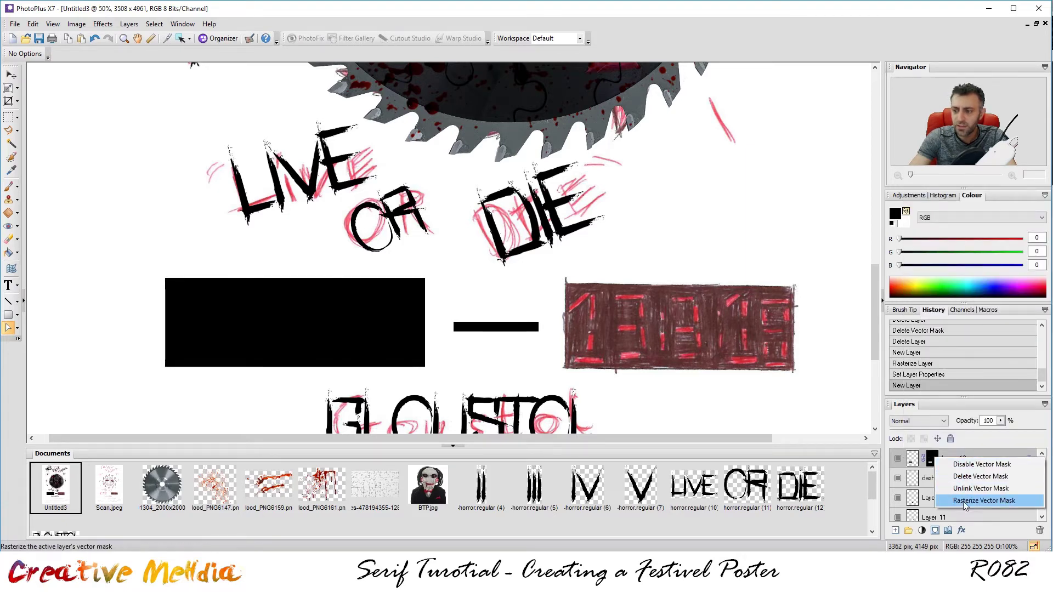
{"action": "left_click", "coordinate": [981, 501]}
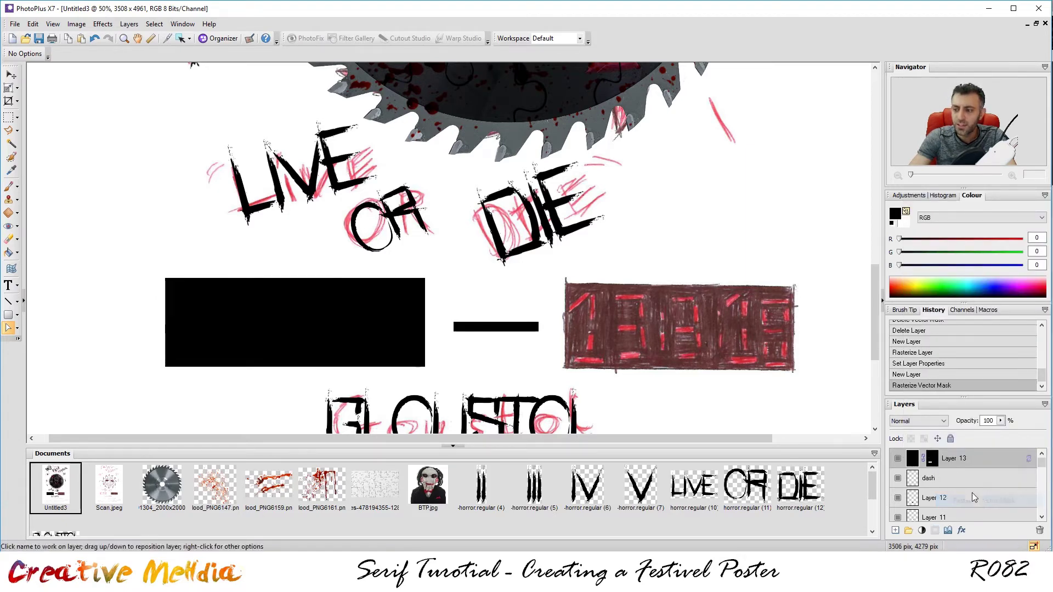
{"action": "right_click", "coordinate": [935, 462]}
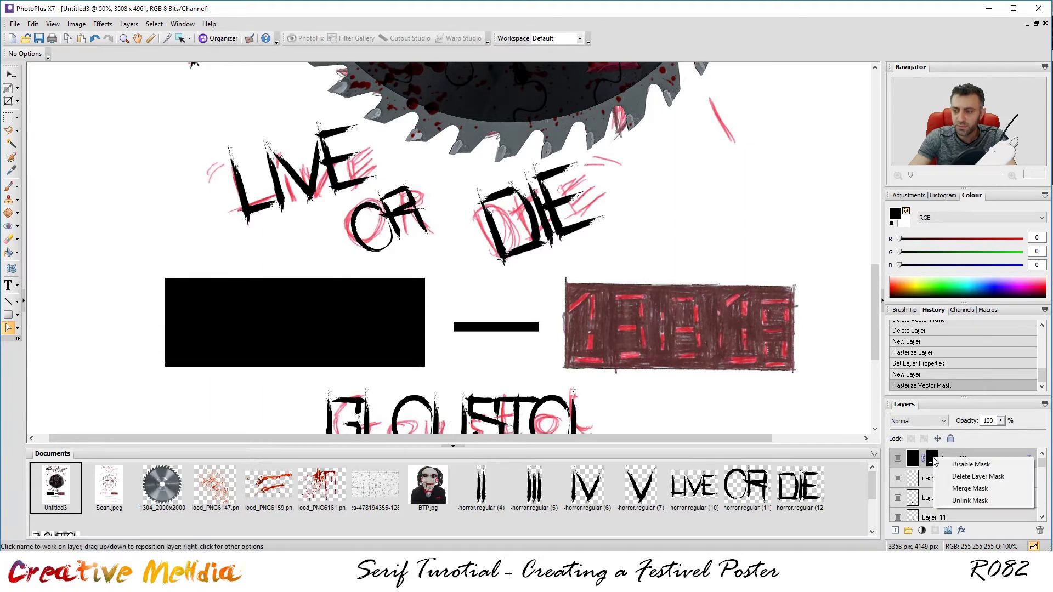
{"action": "left_click", "coordinate": [1008, 490]}
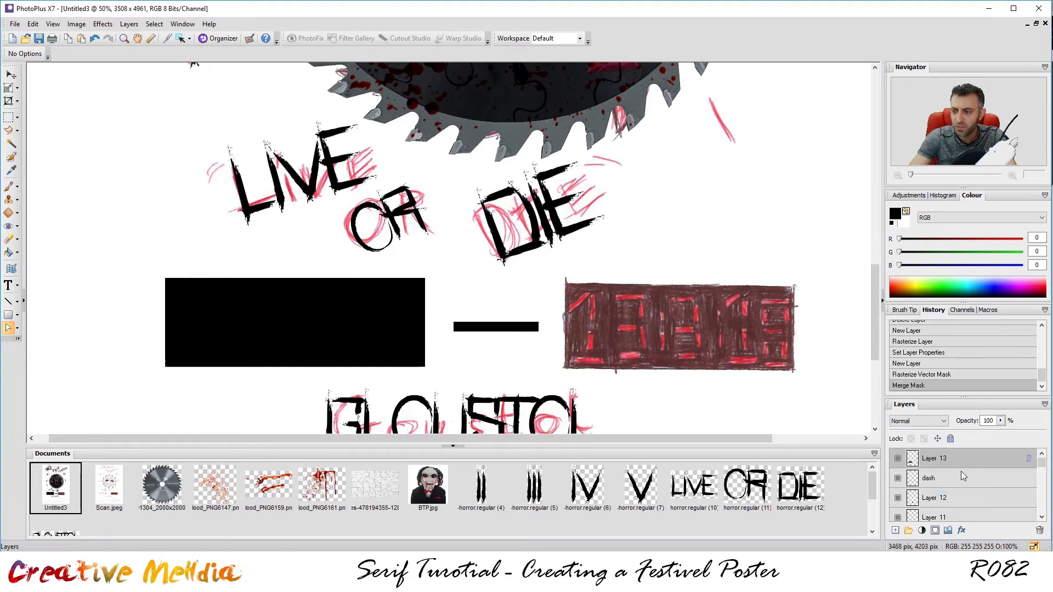
Step: Rasterize the black rectangle's layer so that its pixels can be edited
{"action": "left_click", "coordinate": [898, 458]}
{"action": "left_click", "coordinate": [898, 458]}
{"action": "right_click", "coordinate": [932, 458]}
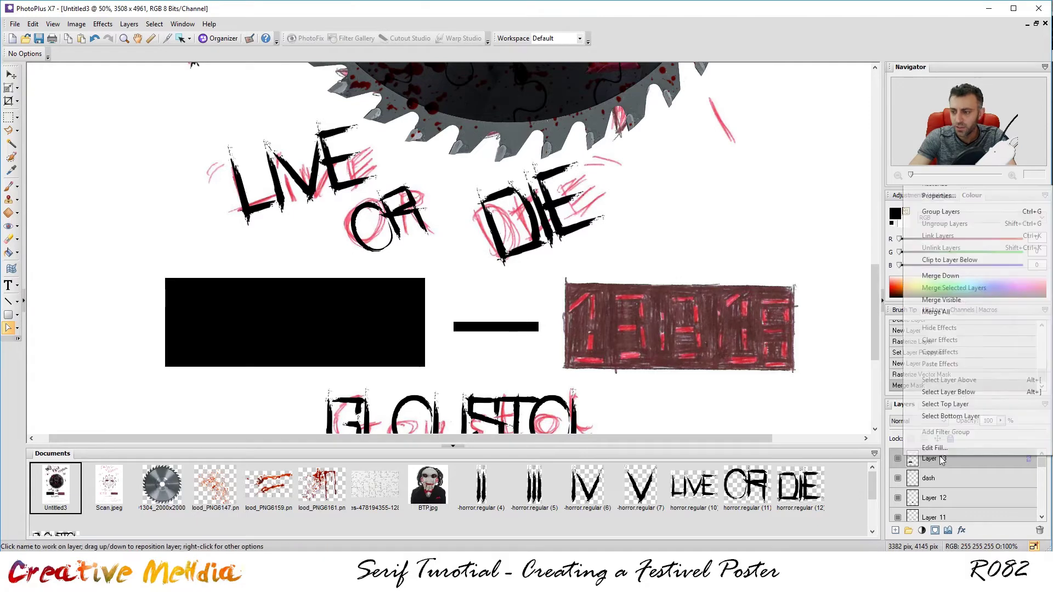
{"action": "left_click", "coordinate": [939, 190]}
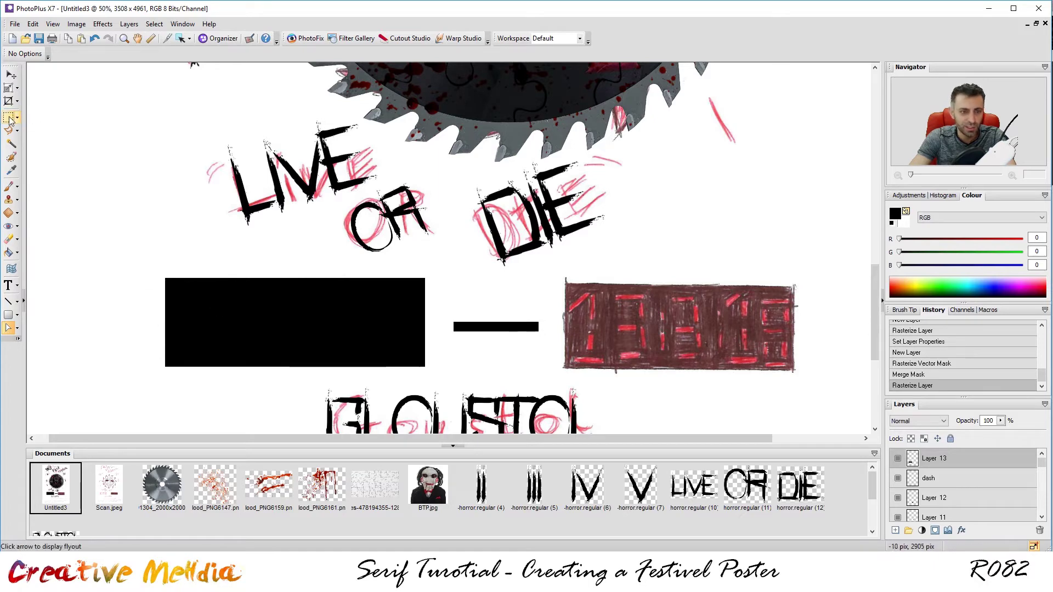
Step: Cut an area of about 896 x 276 pixels out of the rectangle's inside, leaving a thin, even black frame
{"action": "key", "text": "m"}
{"action": "left_click_drag", "start_coordinate": [172, 285], "coordinate": [417, 360]}
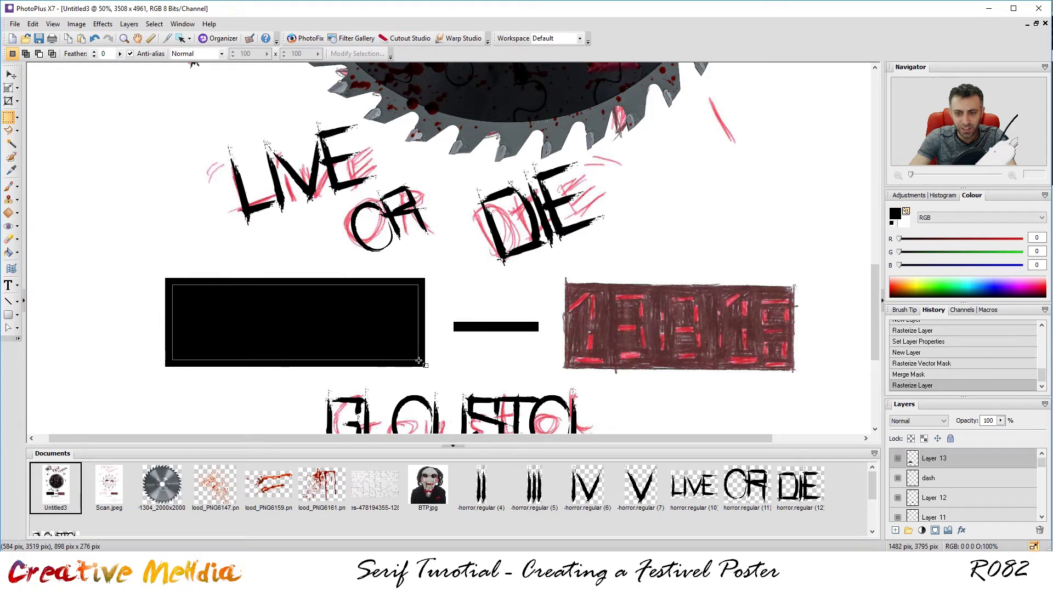
{"action": "left_click_drag", "start_coordinate": [418, 361], "coordinate": [419, 361]}
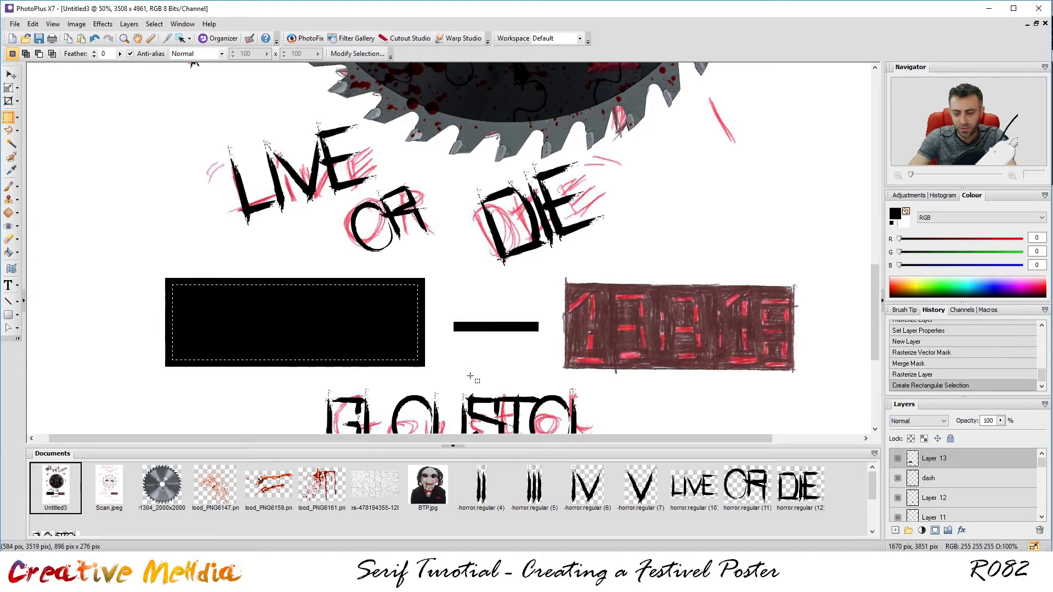
{"action": "key", "text": "Delete"}
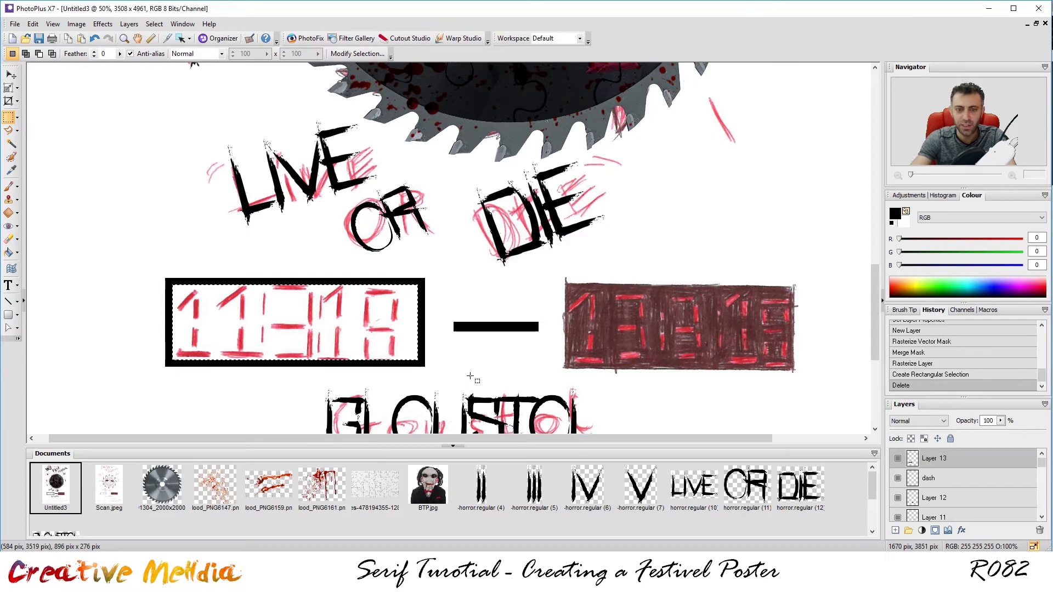
{"action": "key", "text": "ctrl+d"}
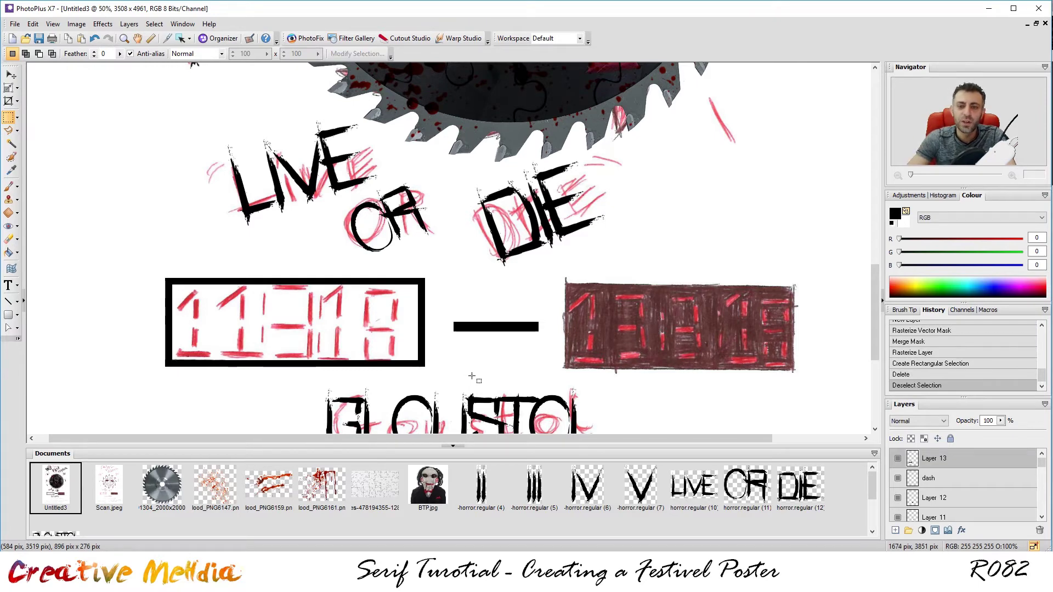
Step: Duplicate the layer of the black date frame under the default name
{"action": "right_click", "coordinate": [943, 464]}
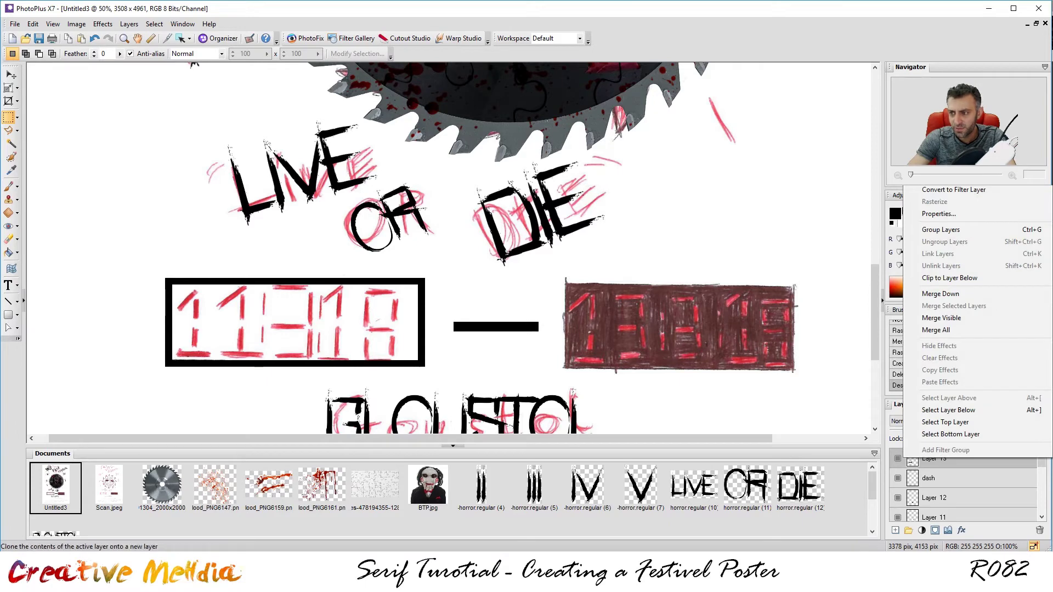
{"action": "left_click", "coordinate": [932, 367]}
{"action": "left_click", "coordinate": [598, 262]}
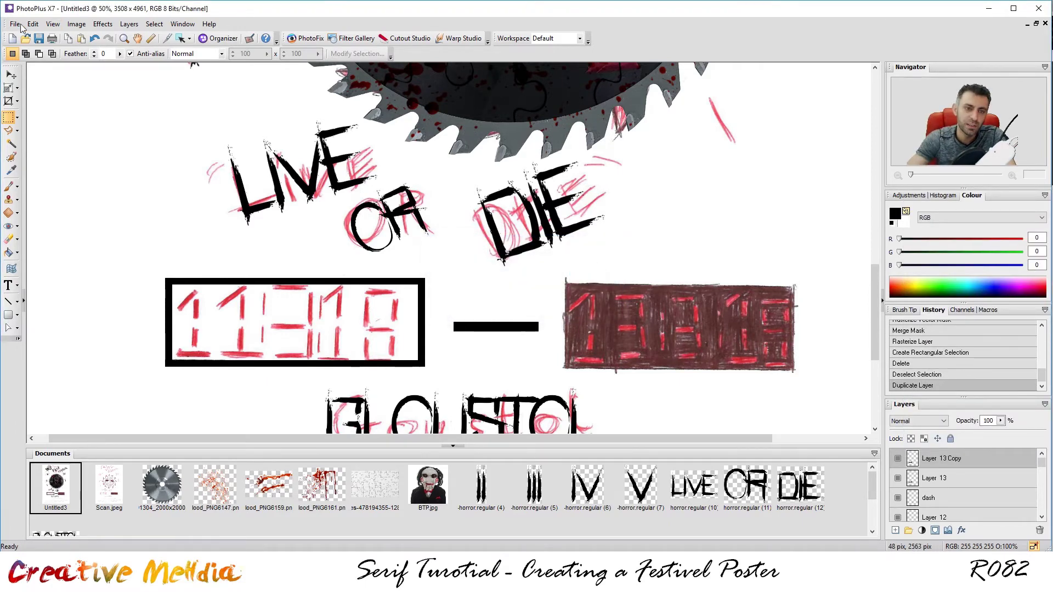
Step: Move the copied frame horizontally until its left edge lines up with the sketched date box right of the dash
{"action": "left_click", "coordinate": [9, 88]}
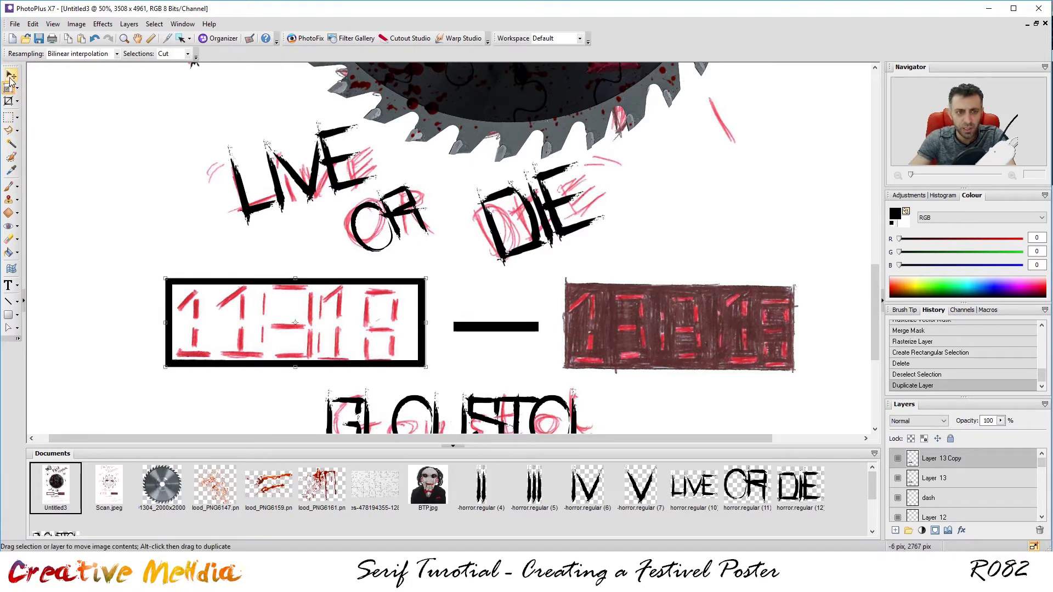
{"action": "left_click", "coordinate": [10, 75]}
{"action": "key", "text": "Right"}
{"action": "key", "text": "Right"}
{"action": "key", "text": "Right"}
{"action": "key", "text": "Right"}
{"action": "key", "text": "Right"}
{"action": "key", "text": "Right"}
{"action": "key", "text": "Right"}
{"action": "key", "text": "Right"}
{"action": "key", "text": "Right"}
{"action": "key", "text": "Right"}
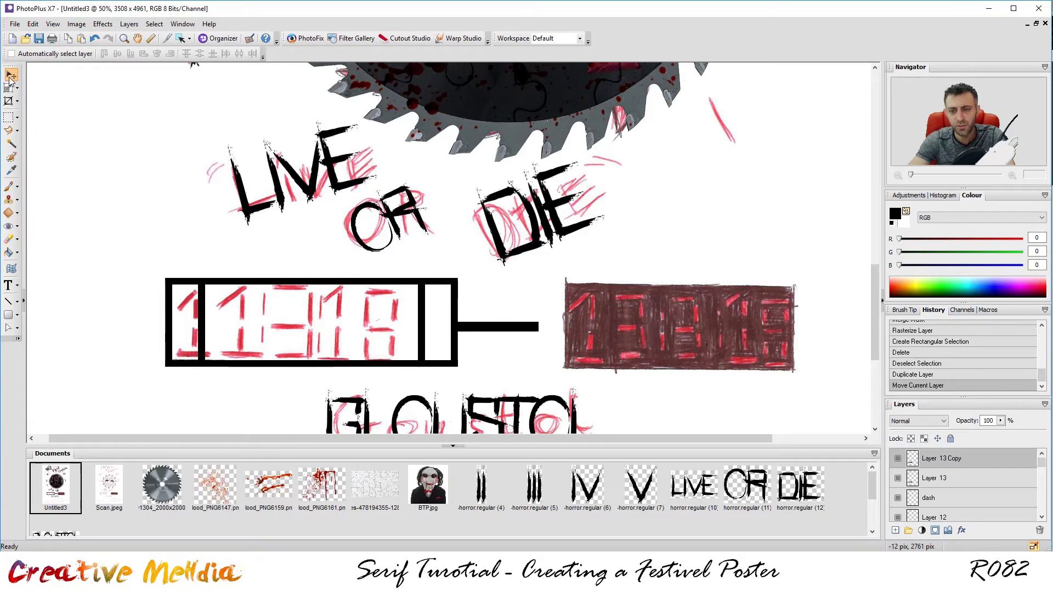
{"action": "key", "text": "Right"}
{"action": "key", "text": "Right"}
{"action": "key", "text": "Right"}
{"action": "key", "text": "Right"}
{"action": "key", "text": "Right"}
{"action": "key", "text": "Right"}
{"action": "key", "text": "Right"}
{"action": "key", "text": "Right"}
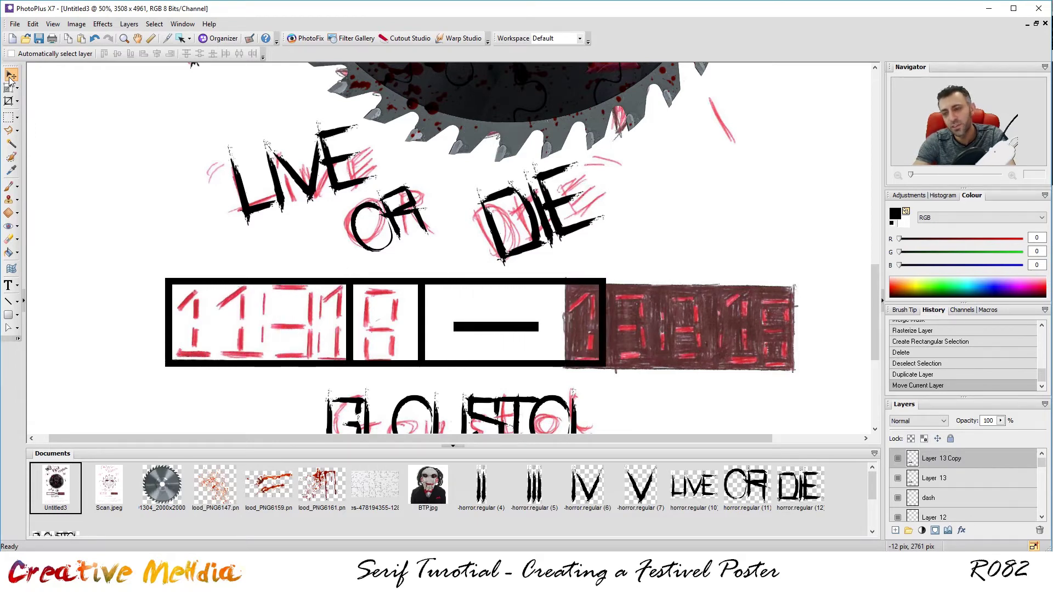
{"action": "key", "text": "Right"}
{"action": "key", "text": "Right"}
{"action": "key", "text": "Right"}
{"action": "key", "text": "Right"}
{"action": "key", "text": "Right"}
{"action": "key", "text": "Right"}
{"action": "key", "text": "Right"}
{"action": "key", "text": "Right"}
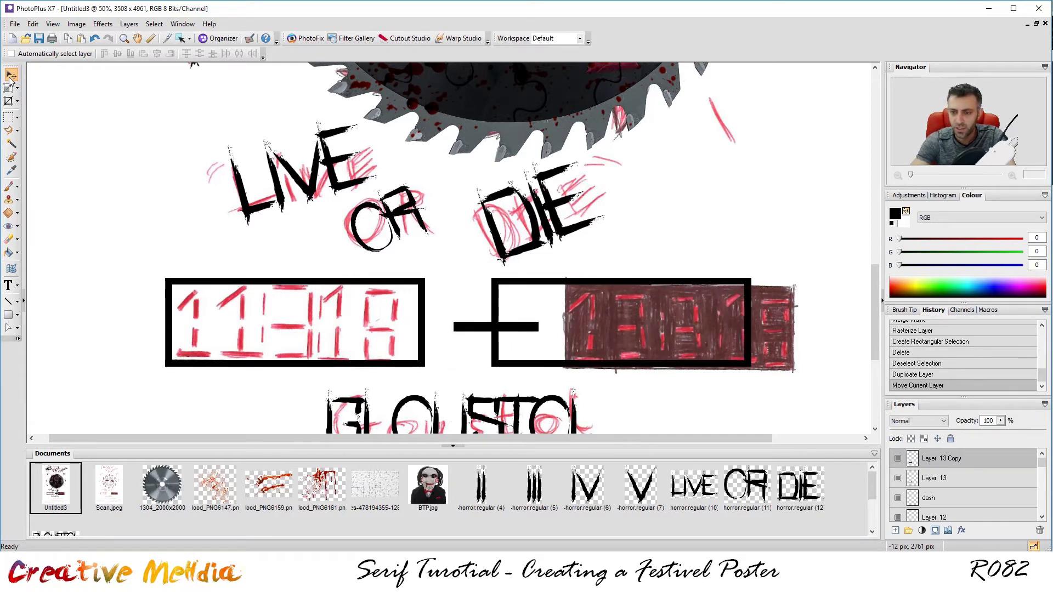
{"action": "key", "text": "Right"}
{"action": "key", "text": "Right"}
{"action": "key", "text": "Right"}
{"action": "key", "text": "Left"}
{"action": "key", "text": "Left"}
{"action": "key", "text": "Left"}
{"action": "key", "text": "Left"}
{"action": "key", "text": "Left"}
{"action": "key", "text": "Left"}
{"action": "key", "text": "Left"}
{"action": "key", "text": "Left"}
{"action": "key", "text": "Left"}
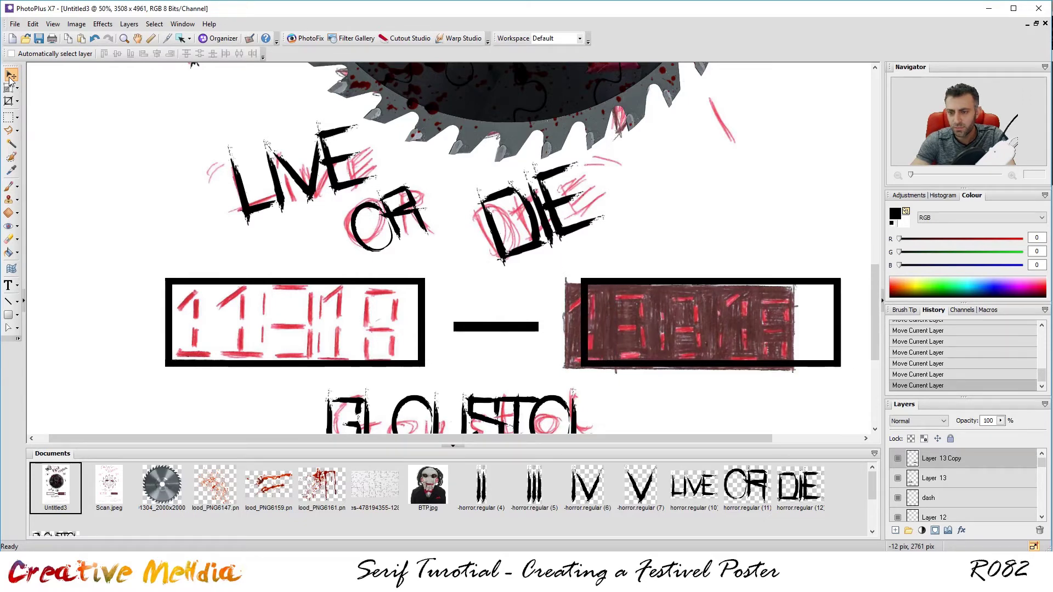
{"action": "key", "text": "Left"}
{"action": "key", "text": "Left"}
{"action": "key", "text": "Right"}
{"action": "key", "text": "Right"}
{"action": "key", "text": "Right"}
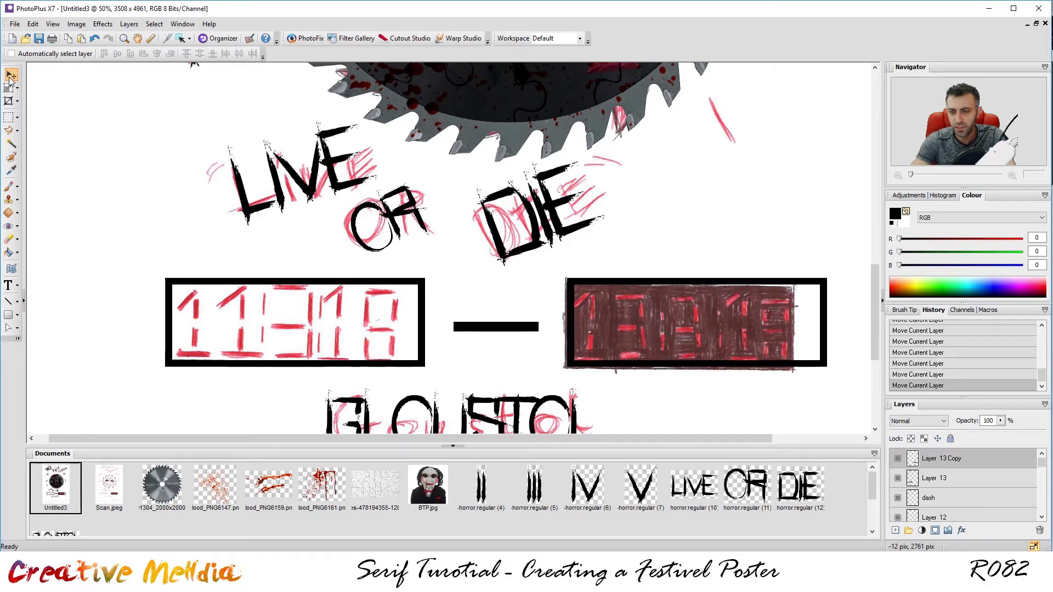
{"action": "key", "text": "Left"}
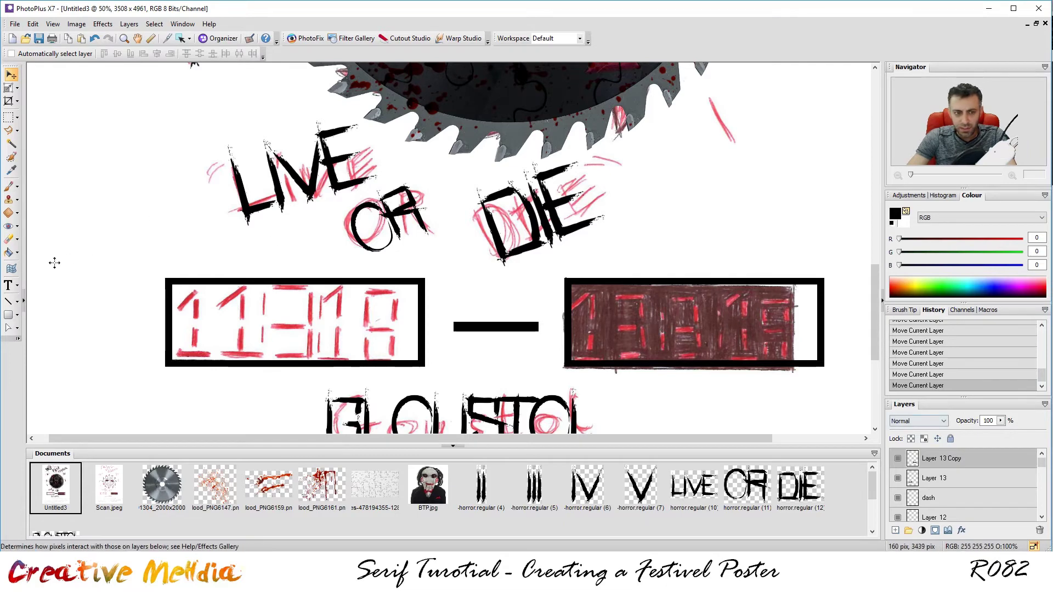
Step: Flood fill the inside of the copied frame right of the dash with black
{"action": "left_click", "coordinate": [8, 252]}
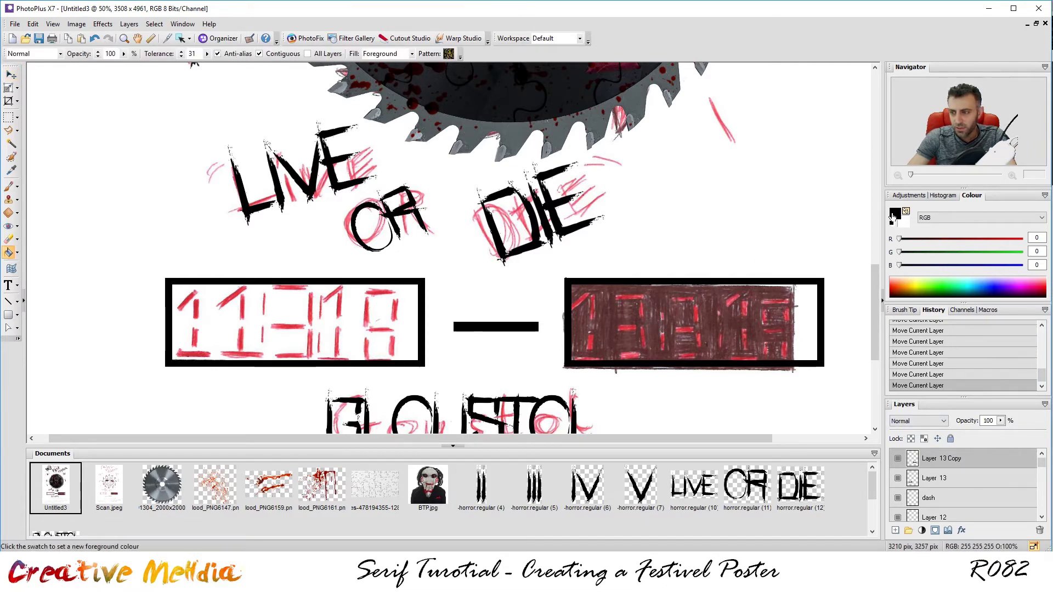
{"action": "left_click", "coordinate": [758, 323]}
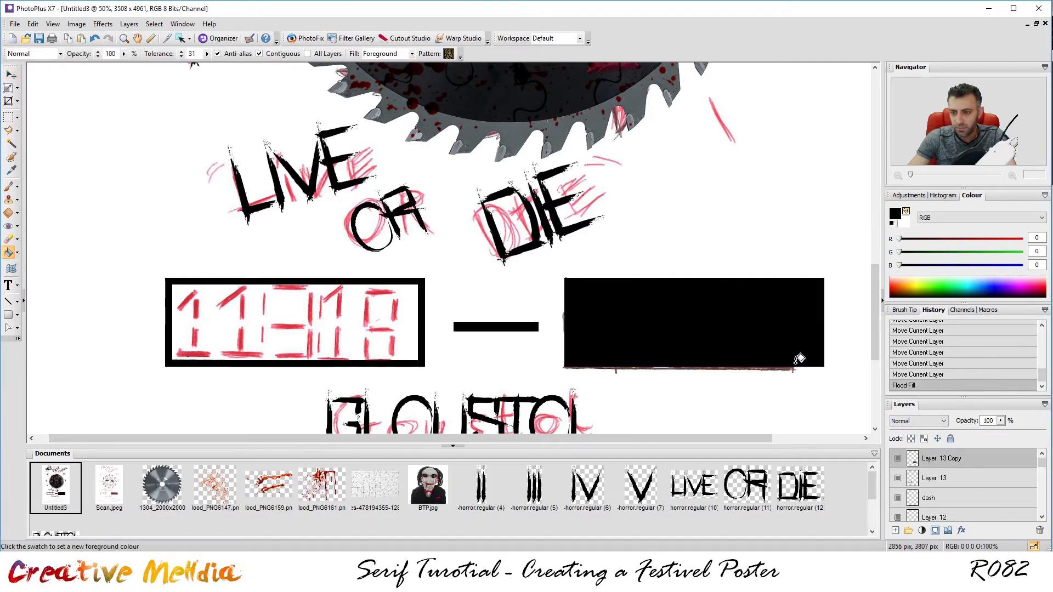
{"action": "scroll", "coordinate": [559, 359], "scroll_direction": "down", "scroll_amount": 2}
{"action": "scroll", "coordinate": [559, 360], "scroll_direction": "up", "scroll_amount": 1}
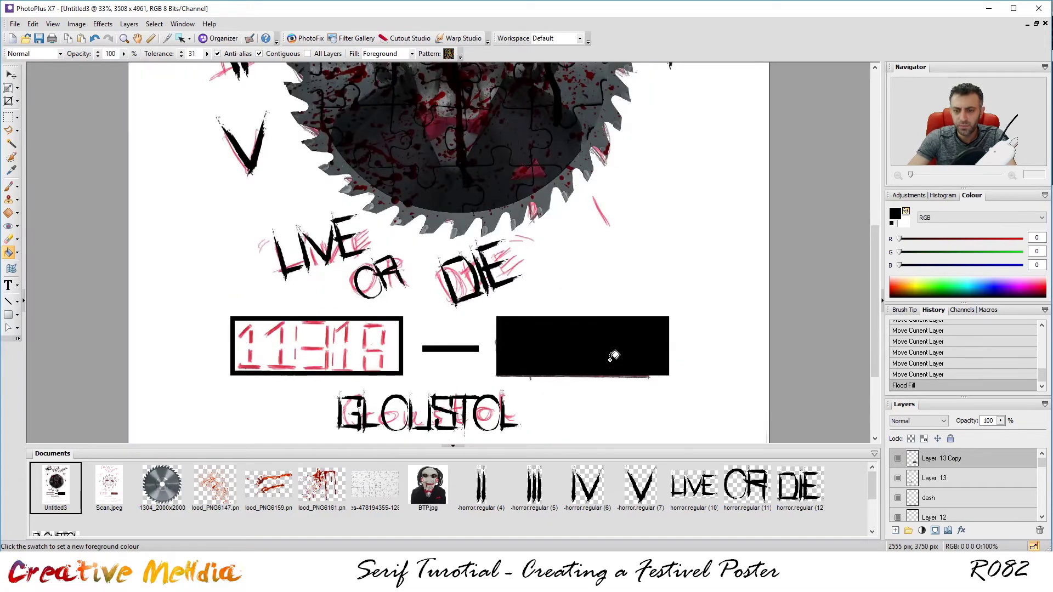
Step: Hide the ref_image sketch layer to check the lettering, dash and date boxes on their own
{"action": "left_click_drag", "start_coordinate": [873, 317], "coordinate": [873, 373]}
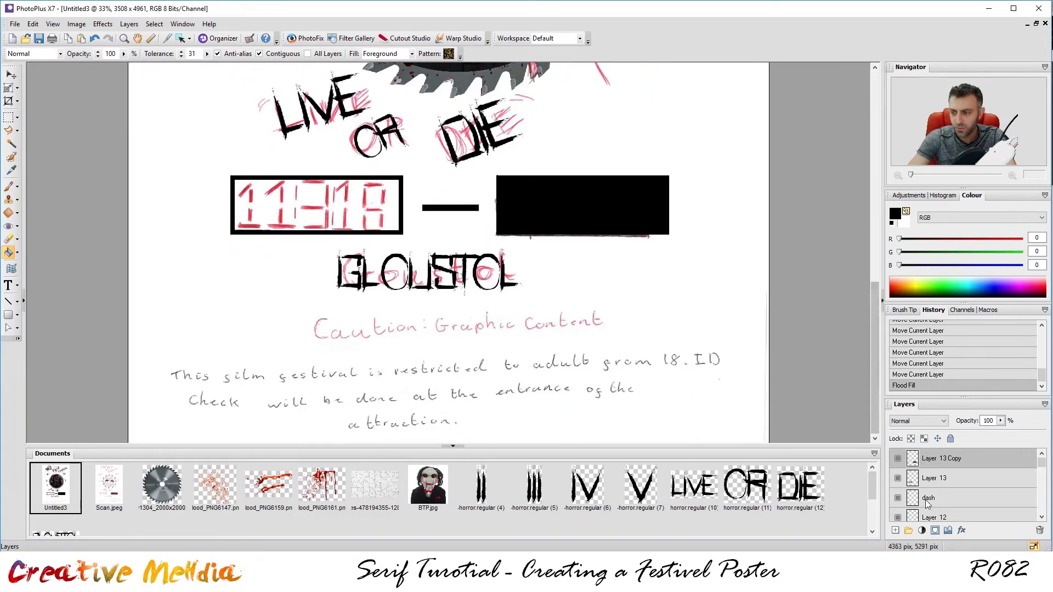
{"action": "scroll", "coordinate": [931, 496], "scroll_direction": "down", "scroll_amount": 1}
{"action": "scroll", "coordinate": [932, 498], "scroll_direction": "down", "scroll_amount": 8}
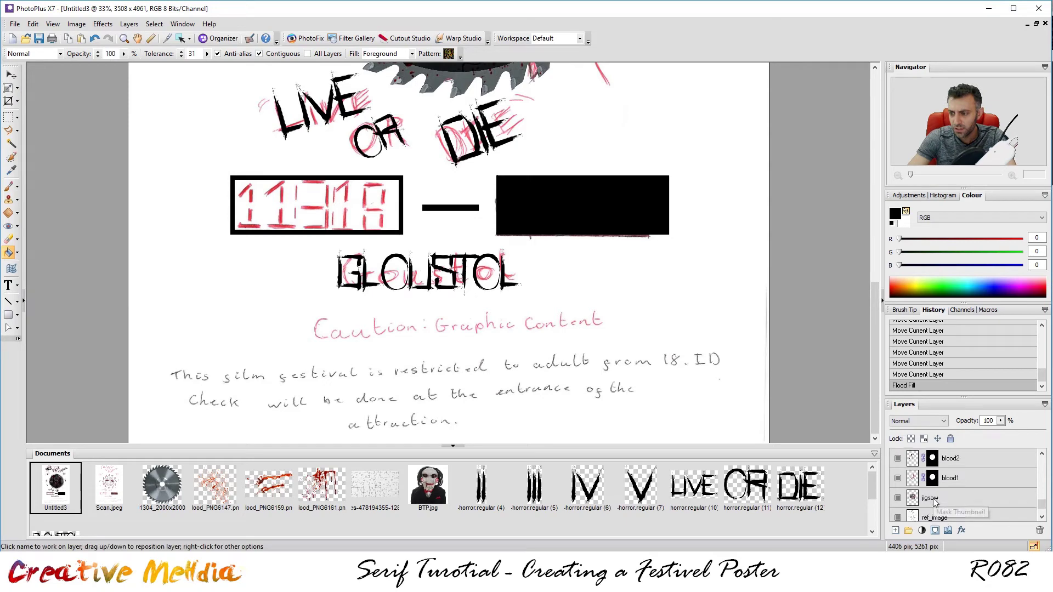
{"action": "left_click", "coordinate": [897, 492]}
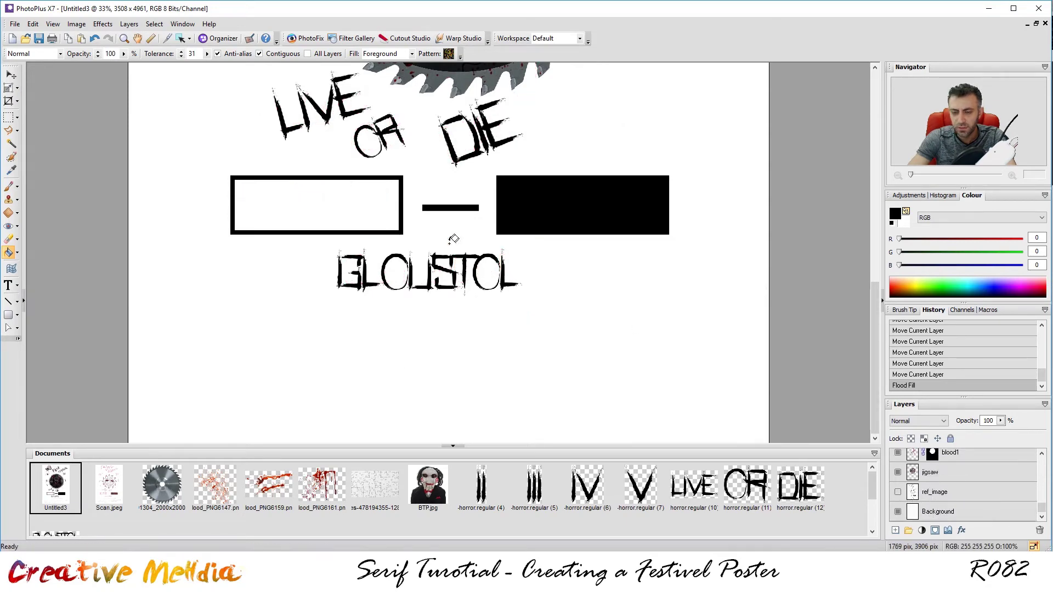
{"action": "scroll", "coordinate": [408, 133], "scroll_direction": "up", "scroll_amount": 1}
{"action": "scroll", "coordinate": [412, 136], "scroll_direction": "up", "scroll_amount": 1}
{"action": "scroll", "coordinate": [426, 148], "scroll_direction": "down", "scroll_amount": 1}
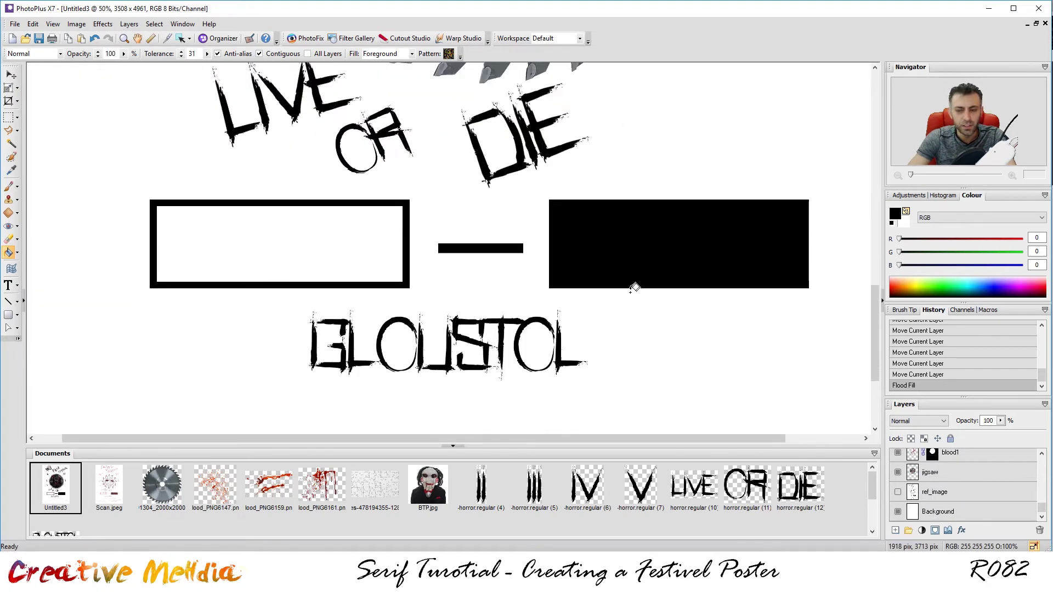
Step: Add the black text 11 in Times New Roman at 44.63 pt inside the frame left of the dash
{"action": "scroll", "coordinate": [961, 471], "scroll_direction": "up", "scroll_amount": 10}
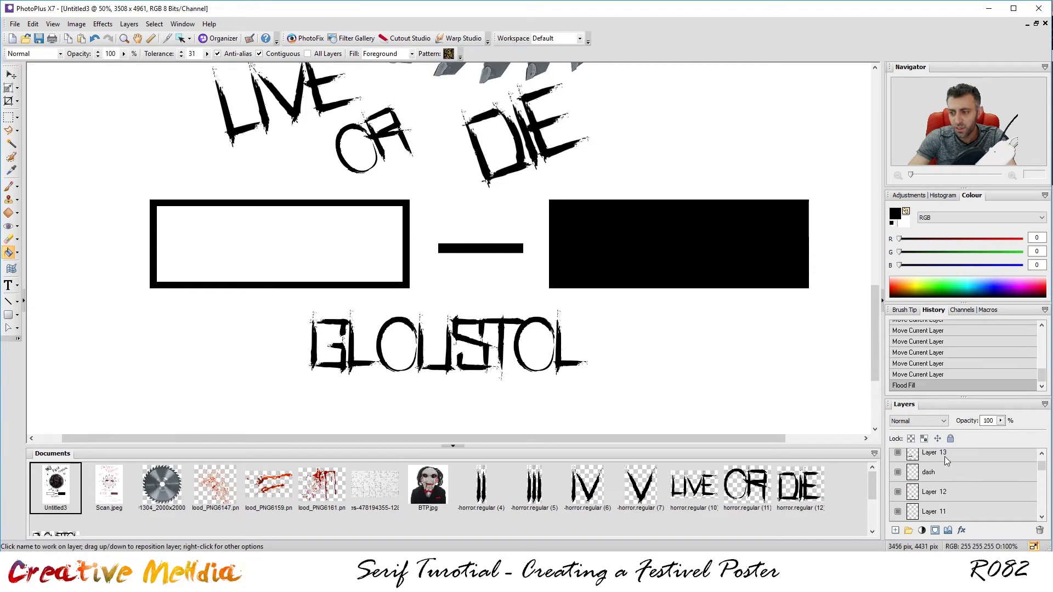
{"action": "key", "text": "ctrl+j"}
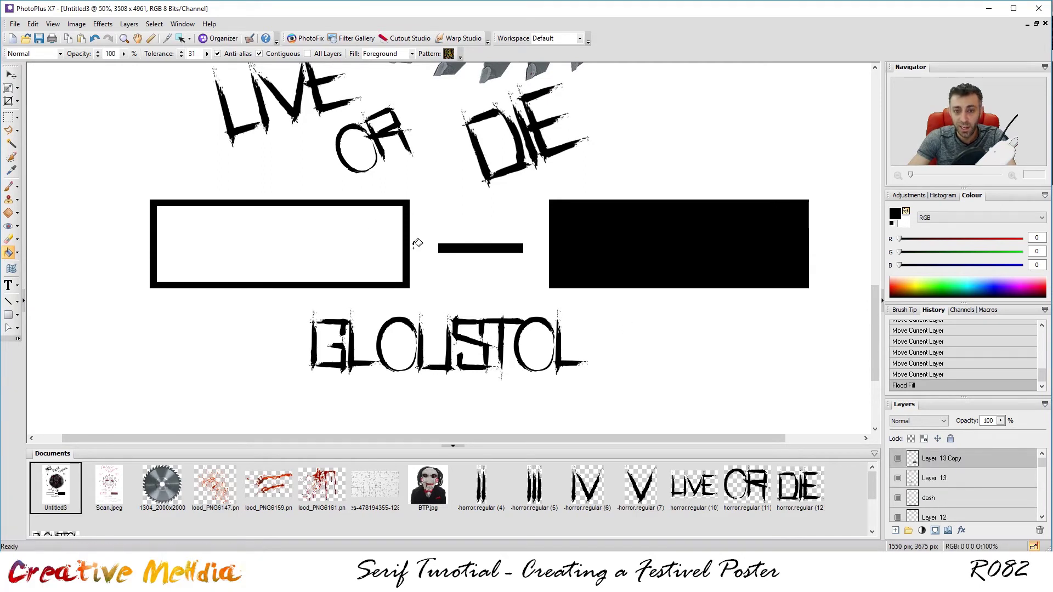
{"action": "key", "text": "t"}
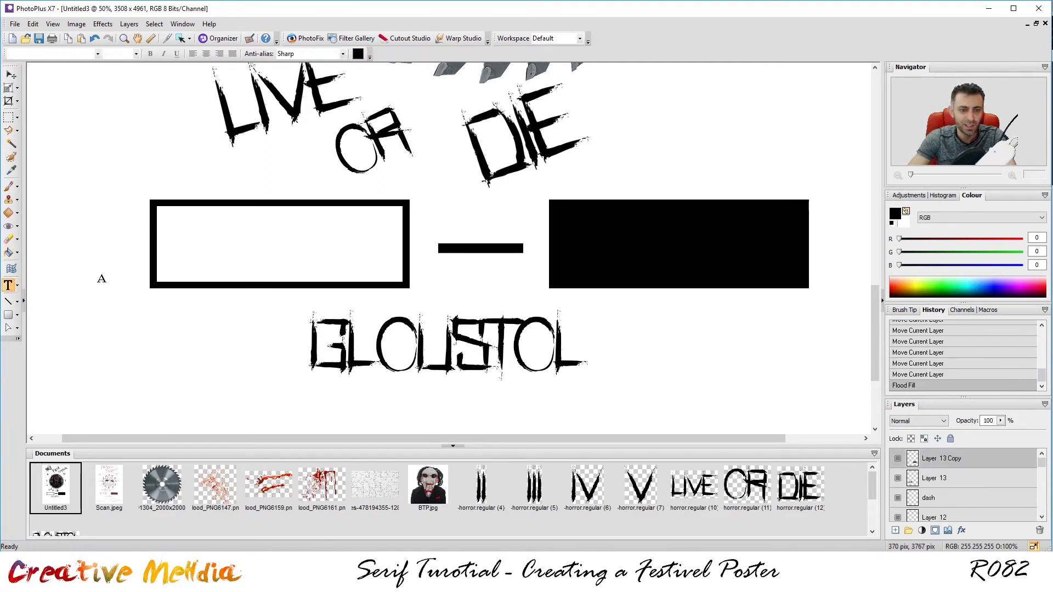
{"action": "left_click", "coordinate": [175, 253]}
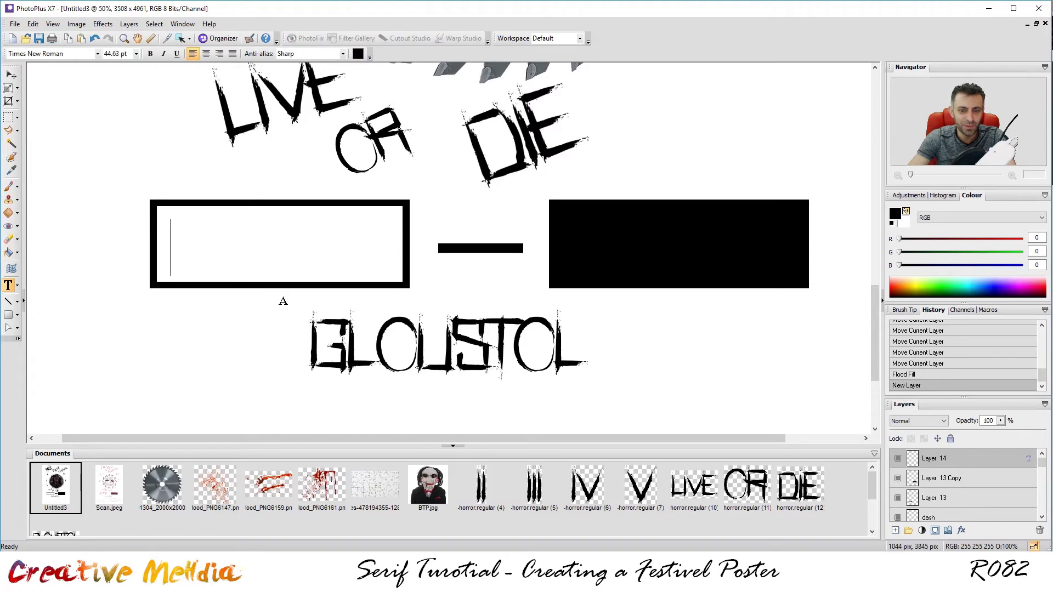
{"action": "left_click", "coordinate": [88, 55]}
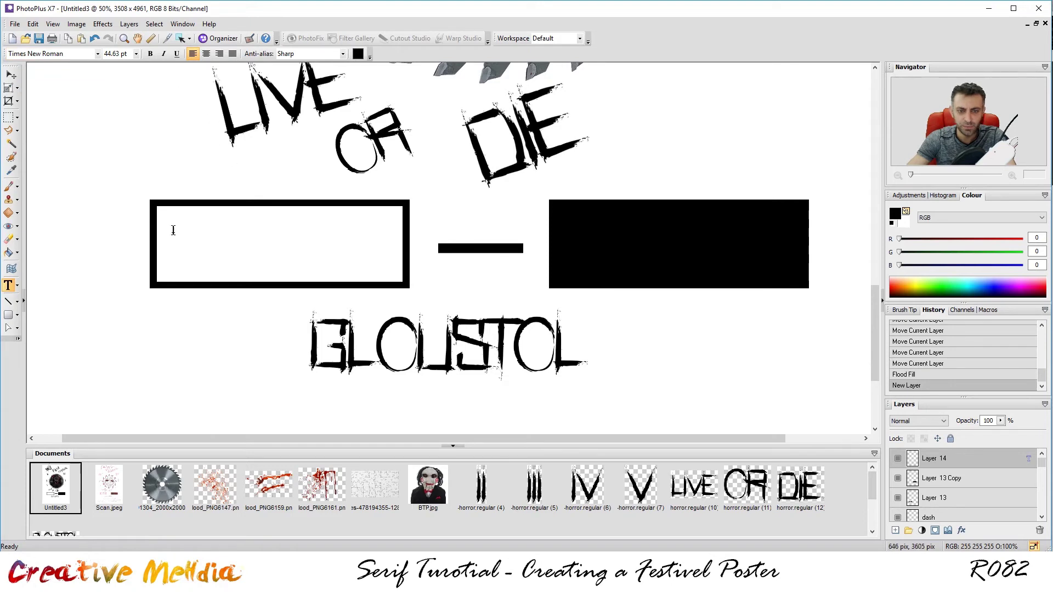
{"action": "type", "text": "11"}
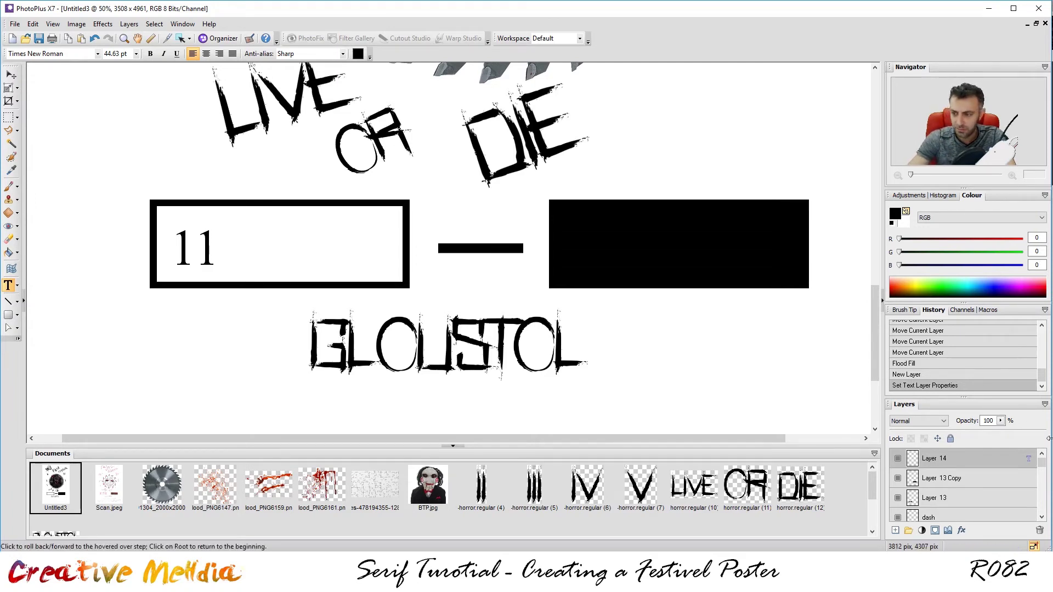
Step: Show the ref_image sketch layer again as a guide for the date digits
{"action": "scroll", "coordinate": [975, 490], "scroll_direction": "down", "scroll_amount": 2}
{"action": "scroll", "coordinate": [972, 488], "scroll_direction": "down", "scroll_amount": 5}
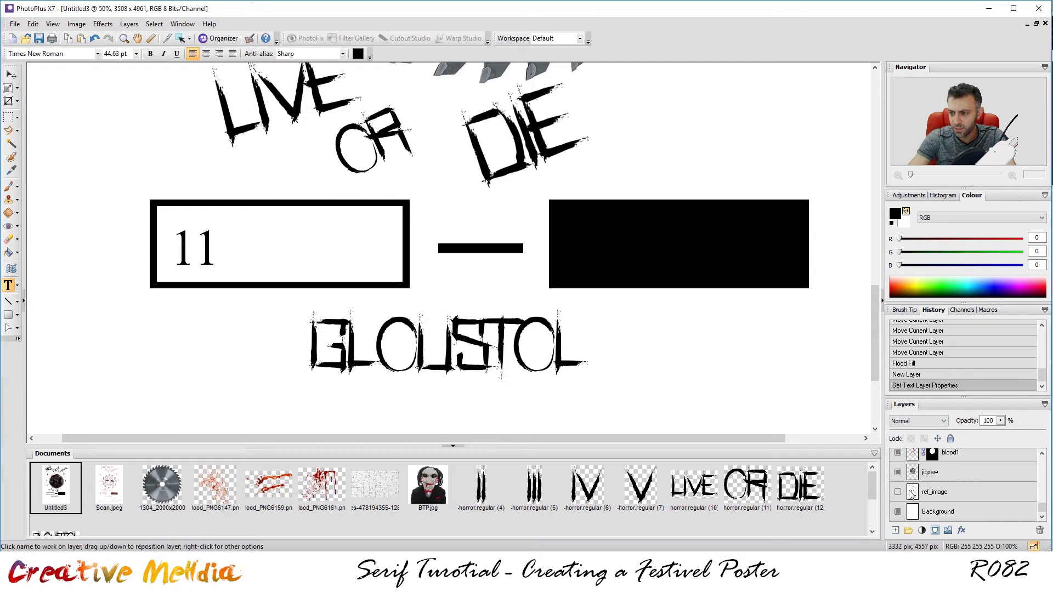
{"action": "left_click", "coordinate": [897, 493]}
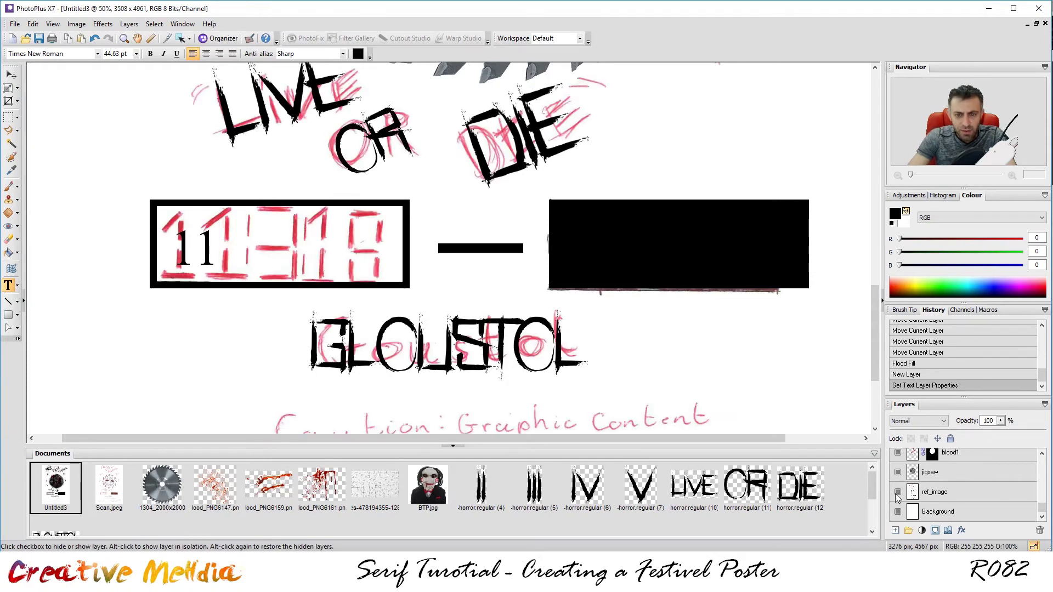
Step: Hide the ref_image sketch layer and extend the date text in the frame left of the dash to 11:3:18
{"action": "left_click", "coordinate": [897, 493]}
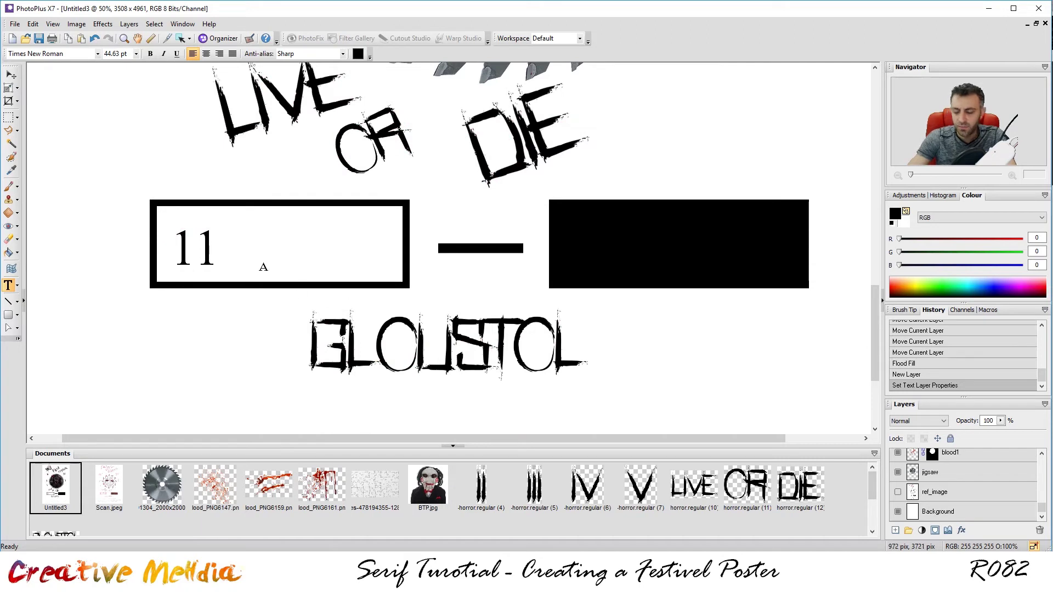
{"action": "type", "text": ":3"}
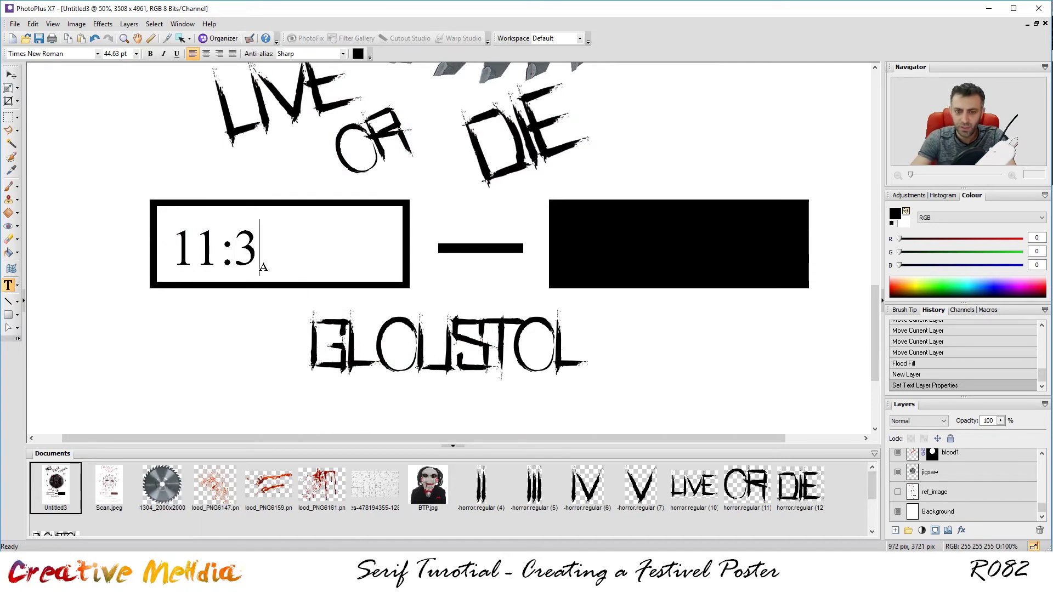
{"action": "type", "text": ":"}
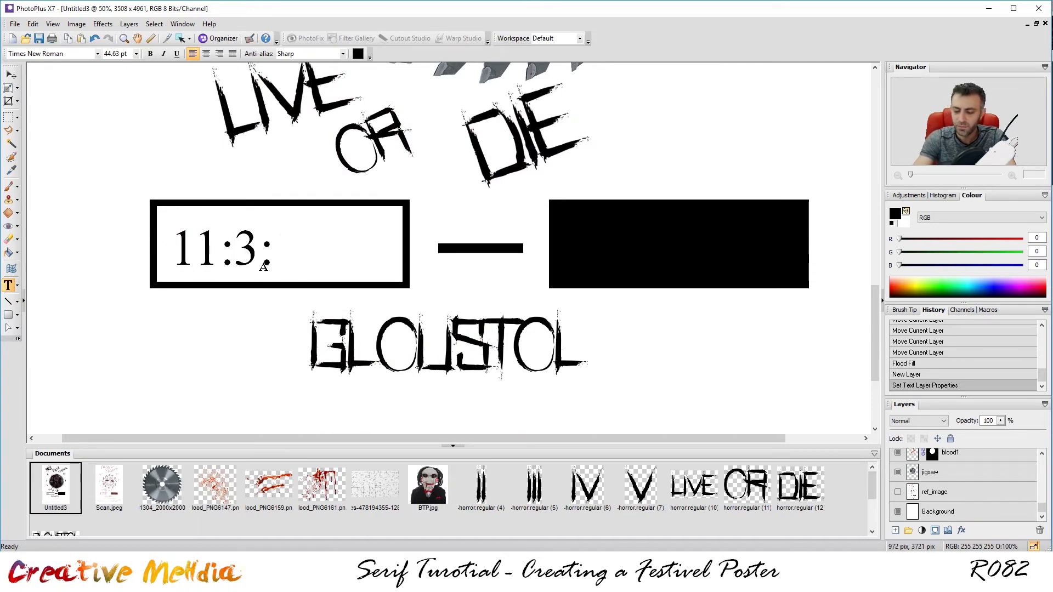
{"action": "type", "text": "18"}
Step: Replace both colons in the date text with spaces and show the ref_image sketch layer again
{"action": "key", "text": "Left"}
{"action": "key", "text": "Left"}
{"action": "key", "text": "Left"}
{"action": "key", "text": "Left"}
{"action": "key", "text": "Left"}
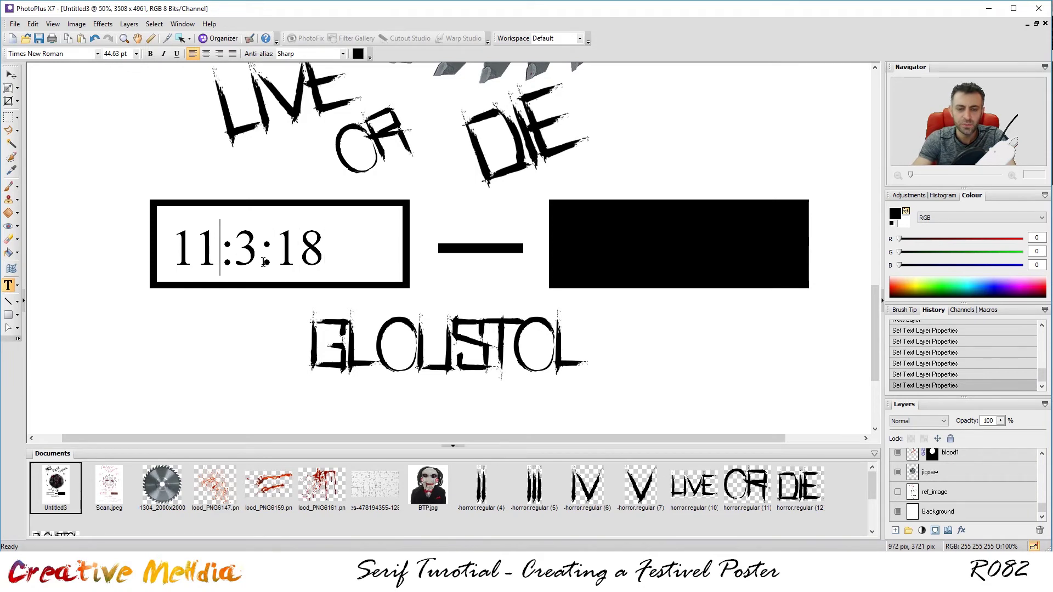
{"action": "left_click", "coordinate": [898, 492]}
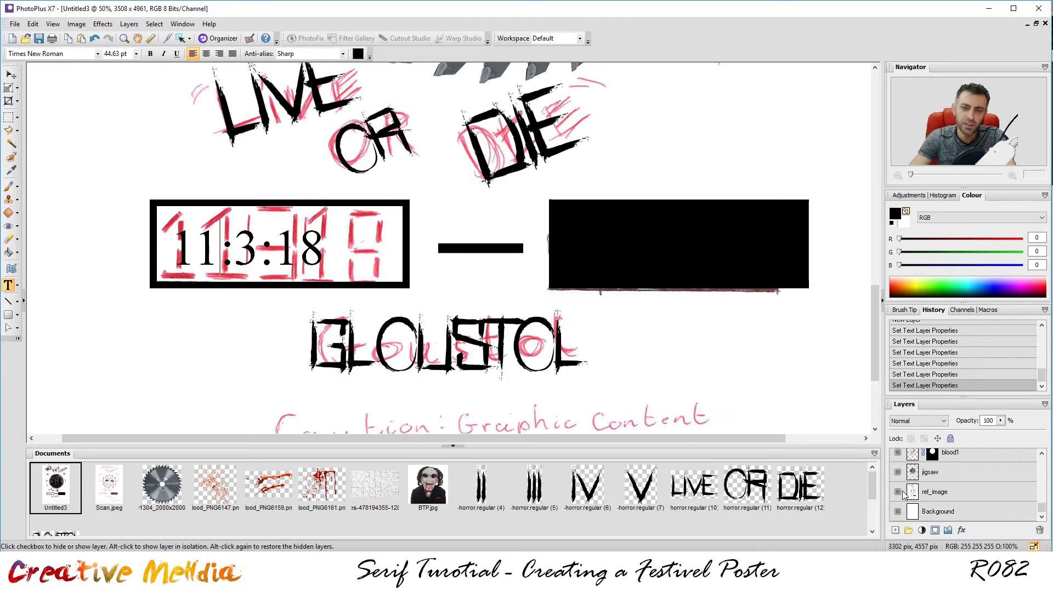
{"action": "left_click_drag", "start_coordinate": [221, 253], "coordinate": [259, 252]}
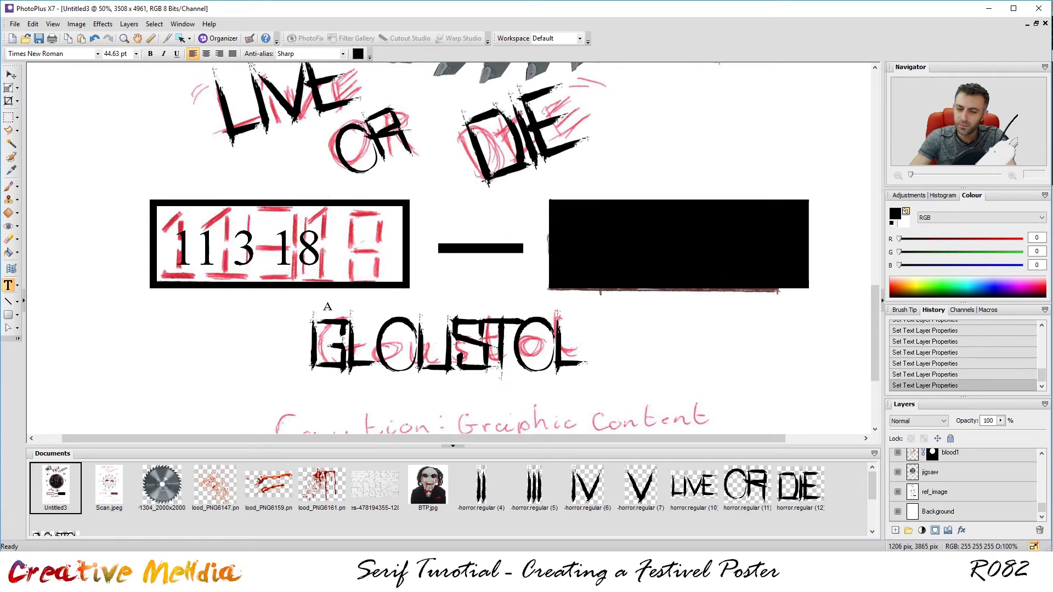
Step: Change the font of the whole date text left of the dash to Digital-7
{"action": "left_click_drag", "start_coordinate": [323, 252], "coordinate": [128, 148]}
{"action": "left_click", "coordinate": [79, 53]}
{"action": "type", "text": "Digital-7"}
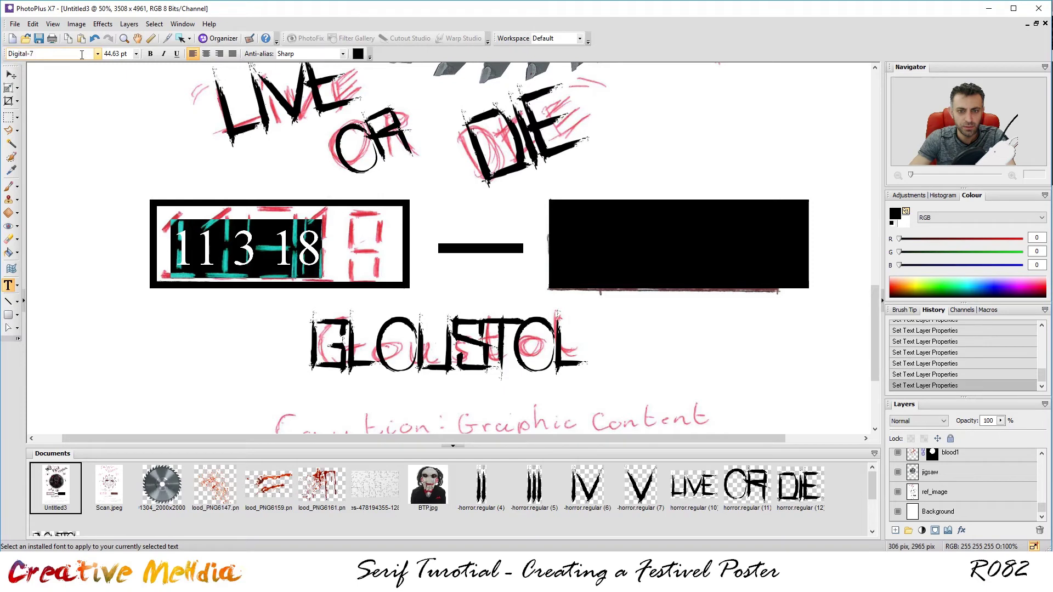
{"action": "key", "text": "Return"}
{"action": "left_click", "coordinate": [267, 251]}
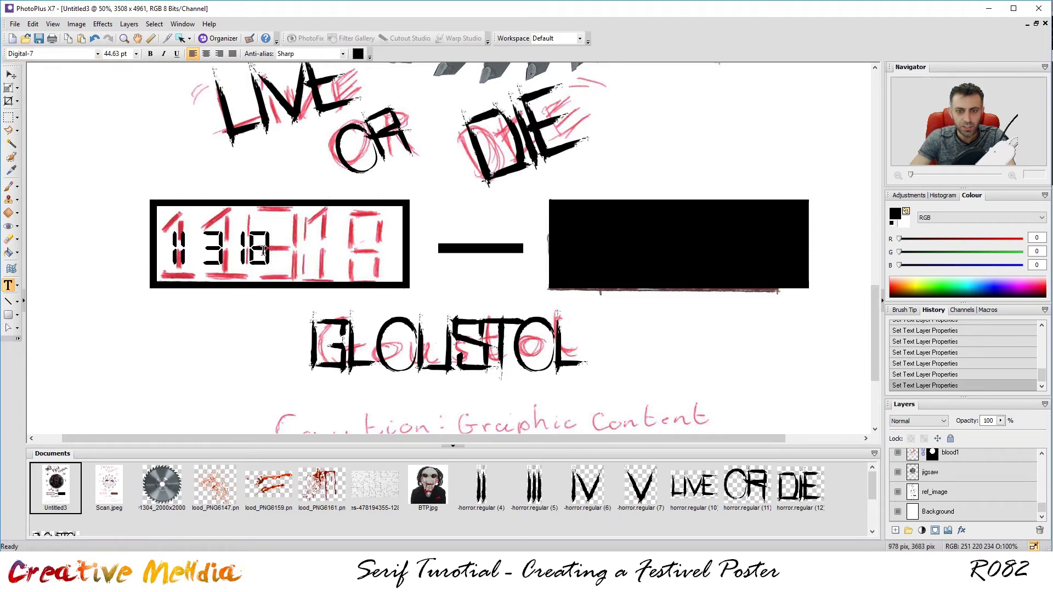
Step: Set the date text to 72 pt and move it down to sit inside the frame left of the dash
{"action": "left_click_drag", "start_coordinate": [265, 251], "coordinate": [77, 236]}
{"action": "left_click", "coordinate": [267, 251]}
{"action": "left_click_drag", "start_coordinate": [267, 252], "coordinate": [164, 244]}
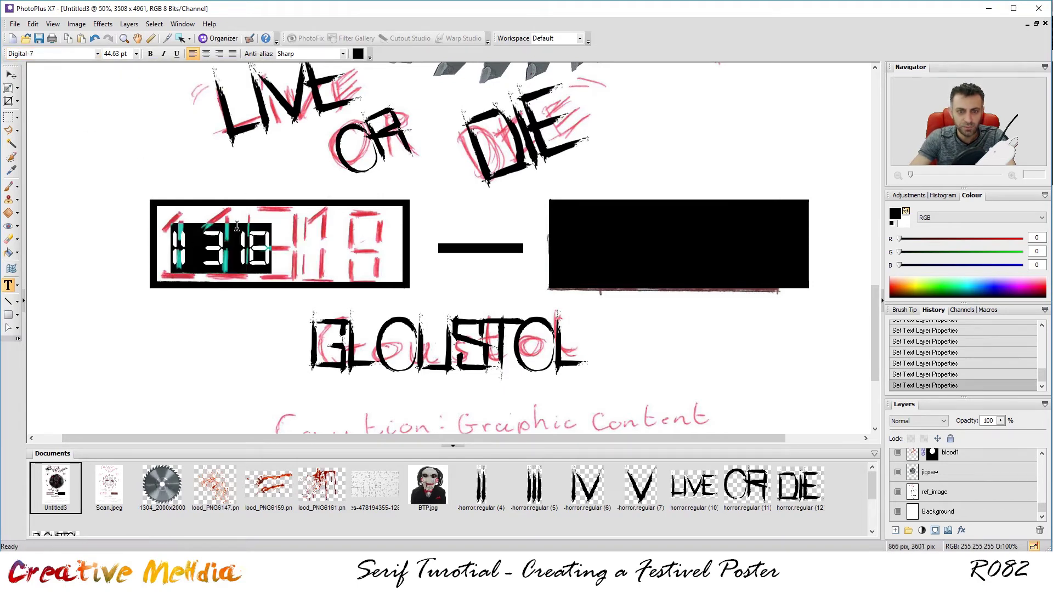
{"action": "left_click", "coordinate": [136, 53]}
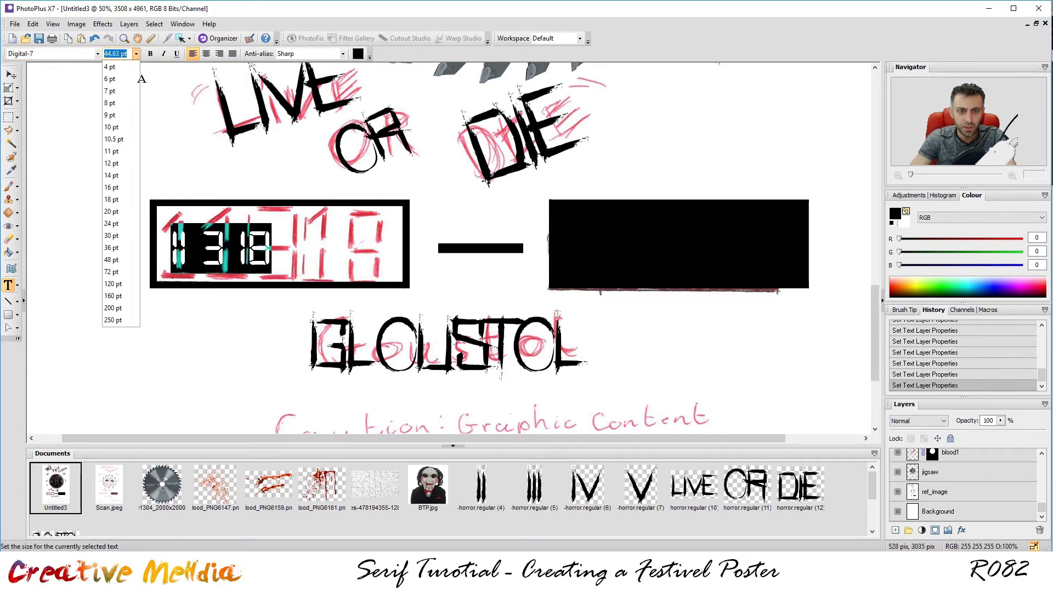
{"action": "left_click", "coordinate": [111, 272]}
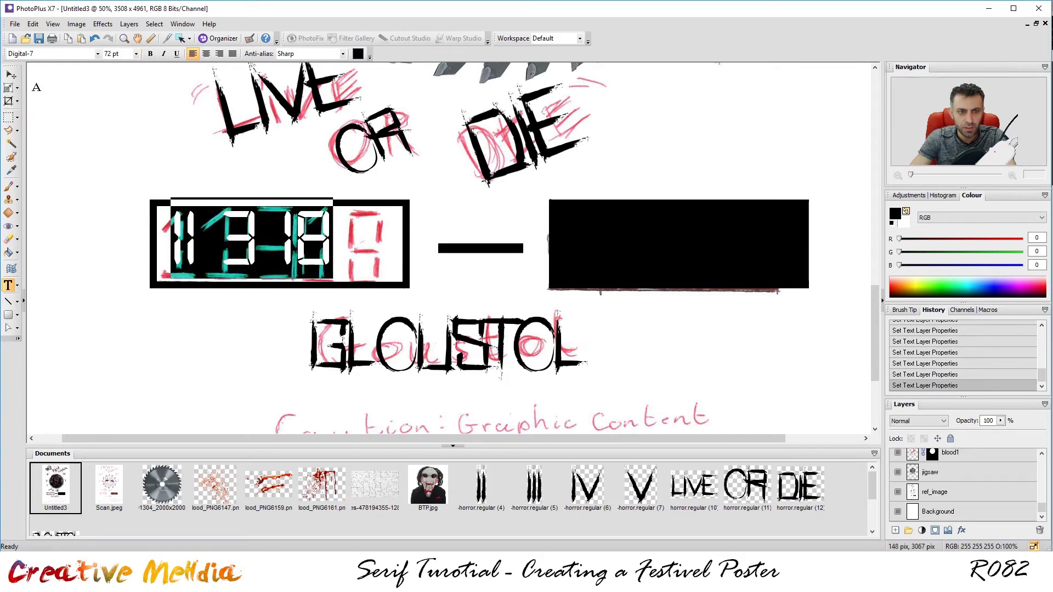
{"action": "left_click", "coordinate": [11, 74]}
{"action": "left_click_drag", "start_coordinate": [346, 269], "coordinate": [345, 282]}
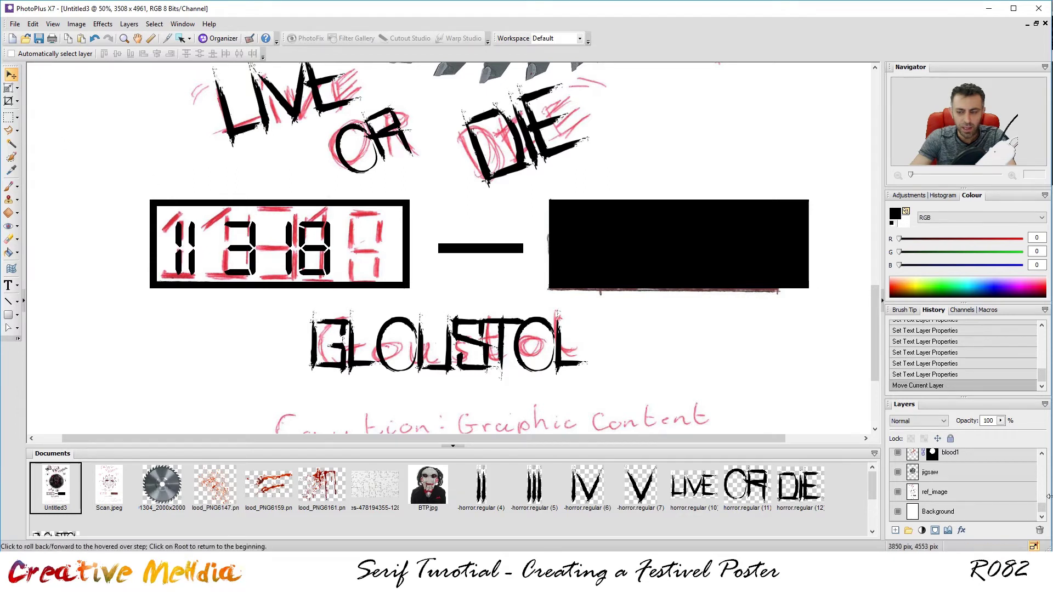
Step: Space out the date's digits across the frame to follow the sketched numerals, and nudge the text slightly left
{"action": "scroll", "coordinate": [947, 482], "scroll_direction": "up", "scroll_amount": 10}
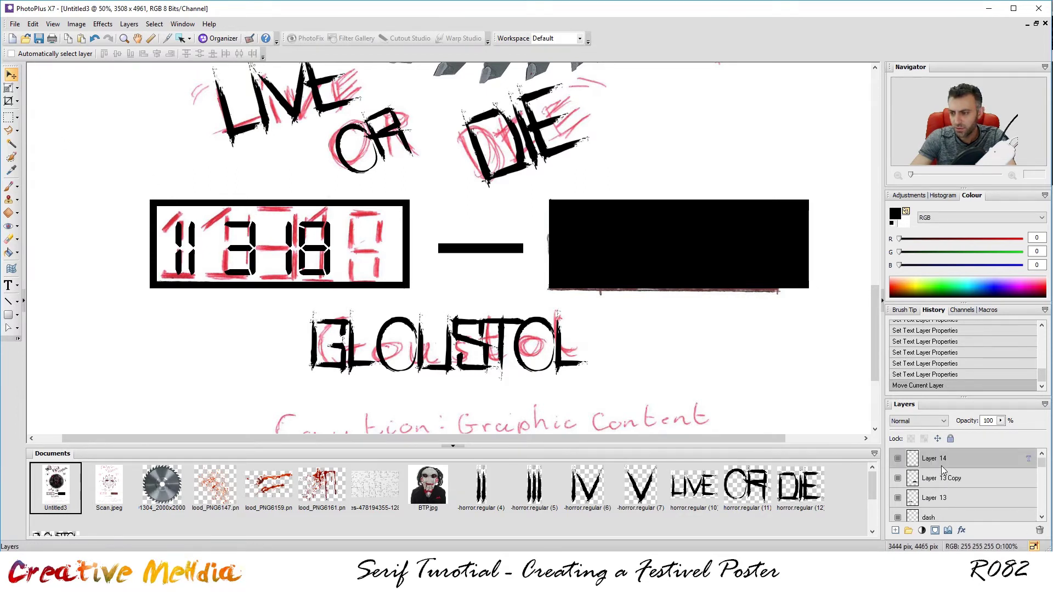
{"action": "left_click", "coordinate": [8, 285]}
{"action": "left_click", "coordinate": [195, 254]}
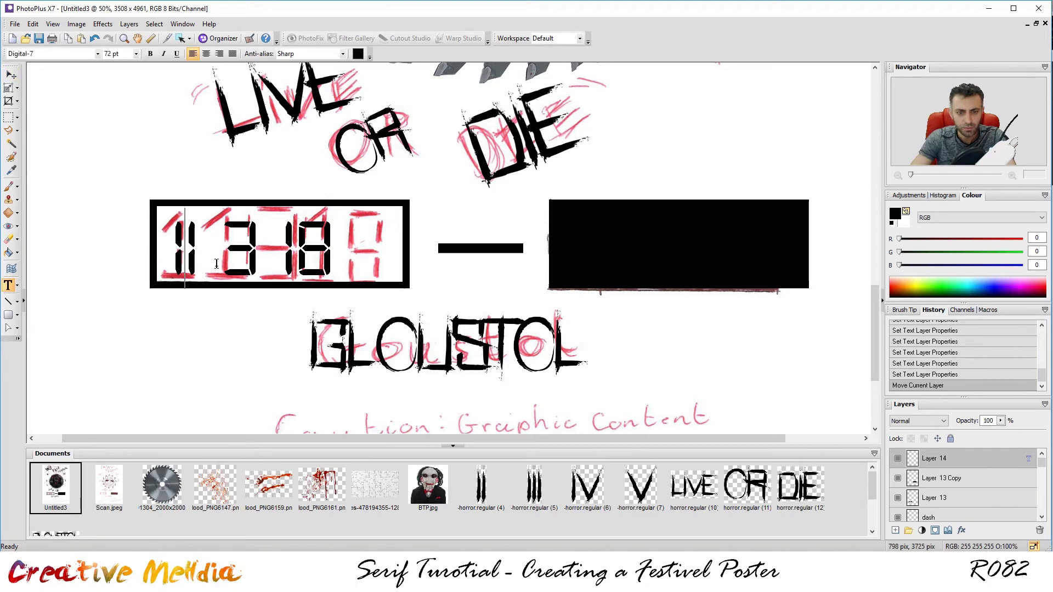
{"action": "left_click", "coordinate": [312, 246]}
{"action": "key", "text": "Left"}
{"action": "key", "text": "Left"}
{"action": "type", "text": "1"}
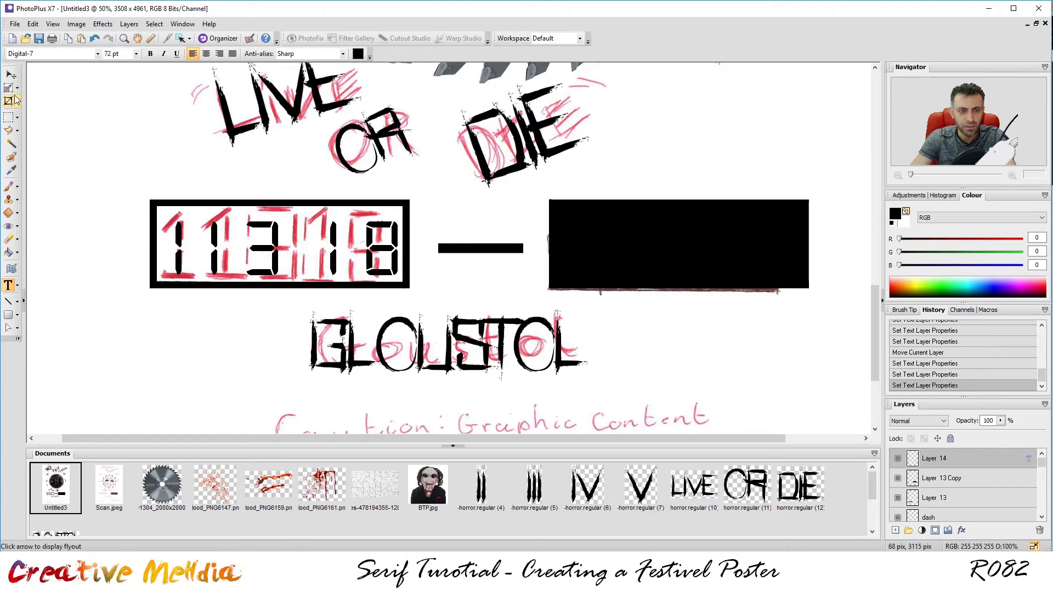
{"action": "left_click", "coordinate": [11, 74]}
{"action": "left_click_drag", "start_coordinate": [379, 234], "coordinate": [377, 233]}
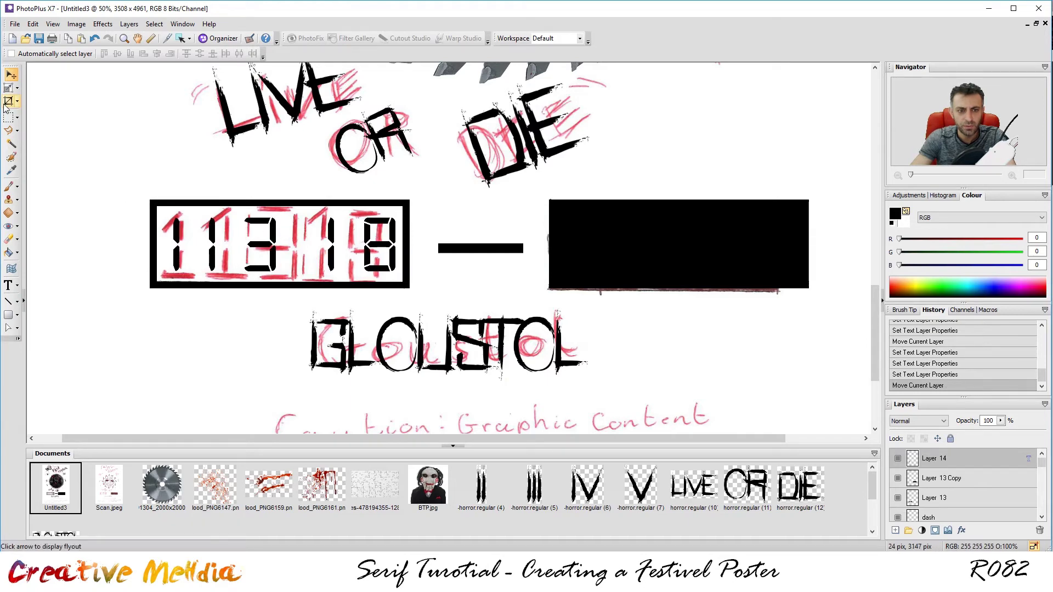
Step: Shift the 3 towards the 18 by adding a space before it and removing one after it, then nudge the date left
{"action": "left_click", "coordinate": [8, 286]}
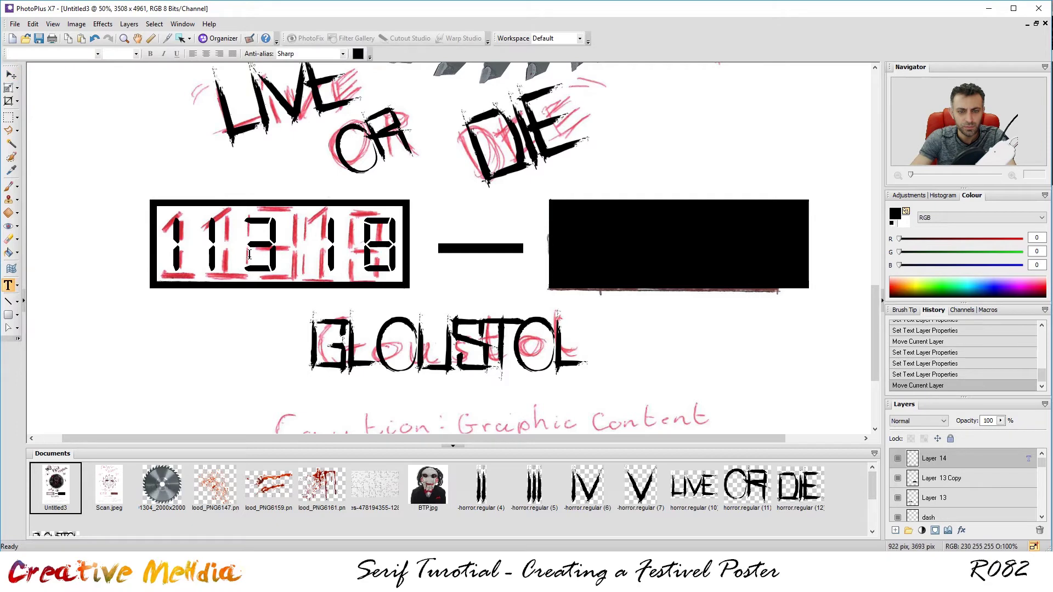
{"action": "left_click", "coordinate": [241, 246]}
{"action": "left_click", "coordinate": [325, 258]}
{"action": "key", "text": "Delete"}
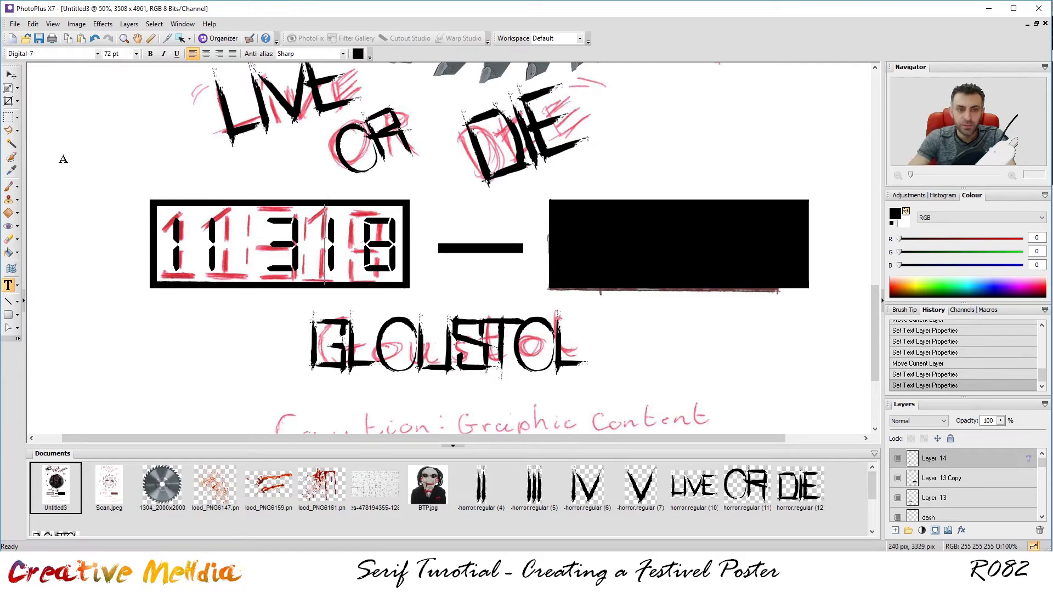
{"action": "left_click", "coordinate": [11, 74]}
{"action": "left_click_drag", "start_coordinate": [388, 256], "coordinate": [386, 257]}
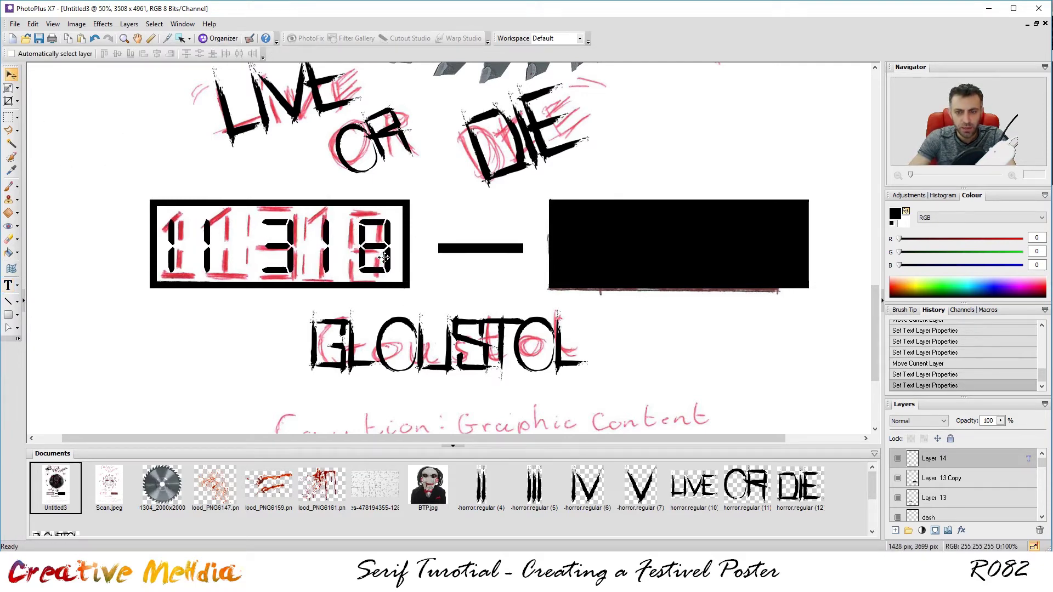
Step: Duplicate the date text layer and move the copy into the black box right of the dash
{"action": "right_click", "coordinate": [937, 465]}
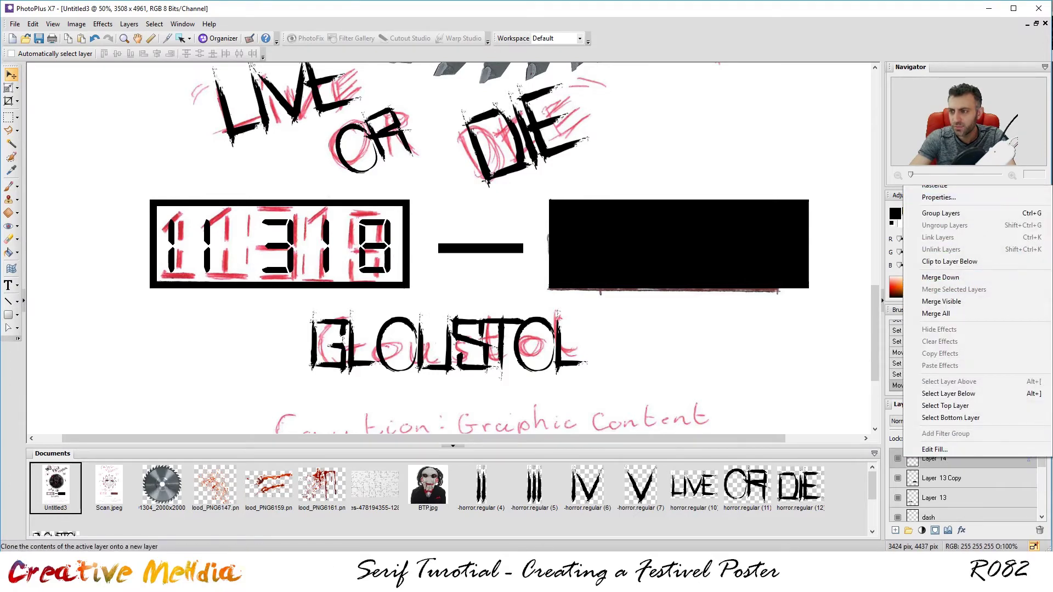
{"action": "left_click", "coordinate": [968, 177]}
{"action": "left_click", "coordinate": [597, 263]}
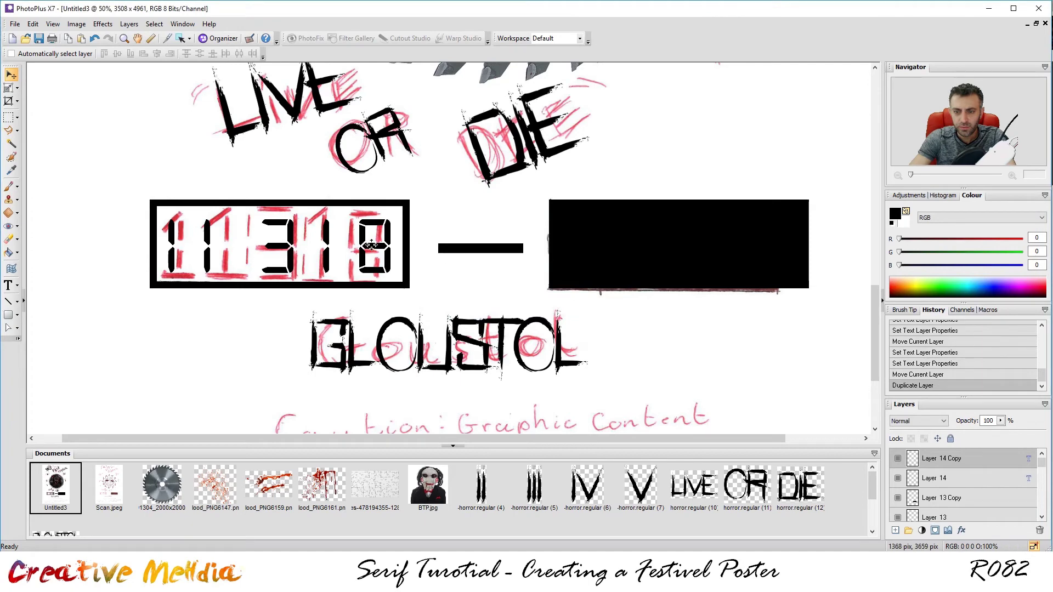
{"action": "key", "text": "ctrl+a"}
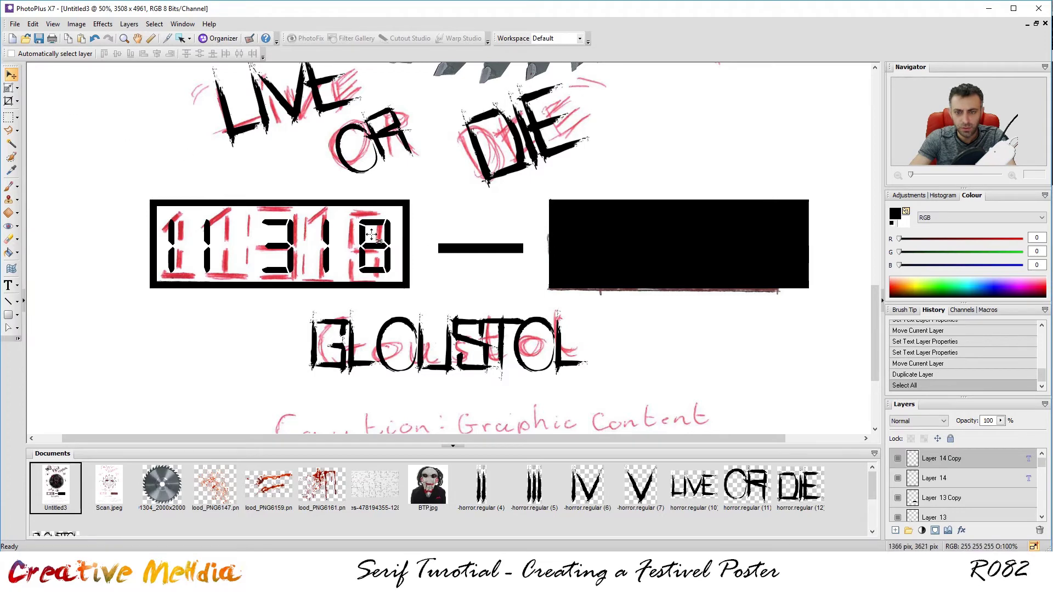
{"action": "left_click", "coordinate": [788, 240]}
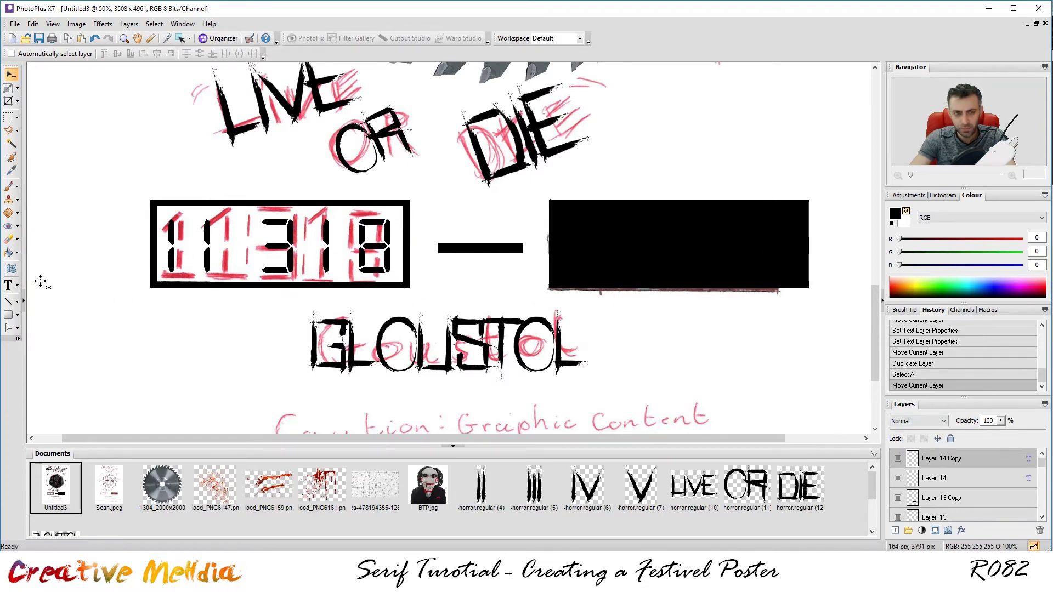
Step: Colour the copied date text white and shift it left within the black box
{"action": "left_click", "coordinate": [8, 285]}
{"action": "left_click", "coordinate": [690, 248]}
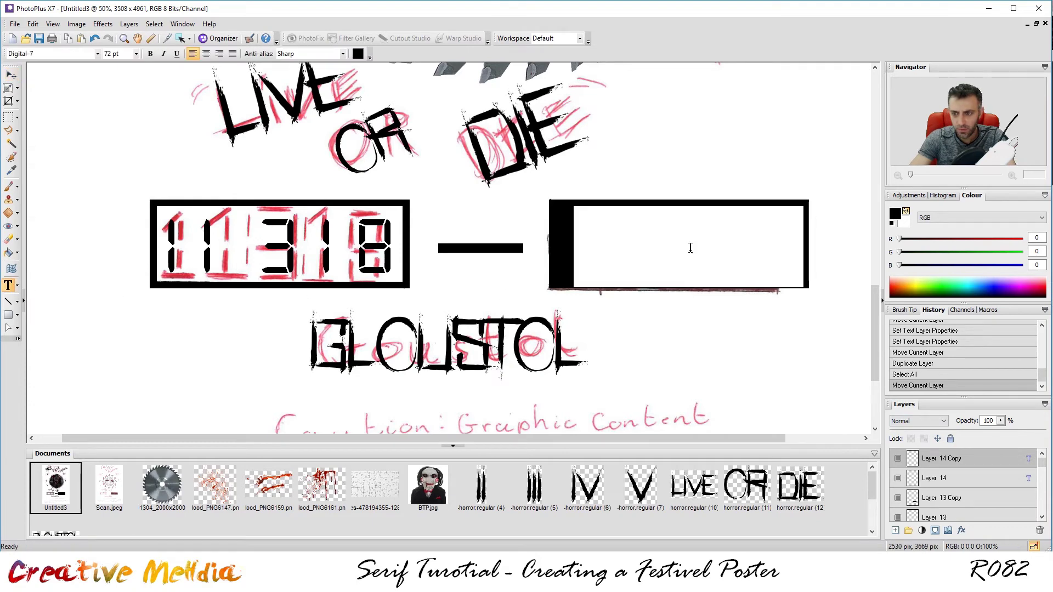
{"action": "left_click", "coordinate": [357, 54]}
{"action": "left_click", "coordinate": [417, 342]}
{"action": "left_click", "coordinate": [572, 362]}
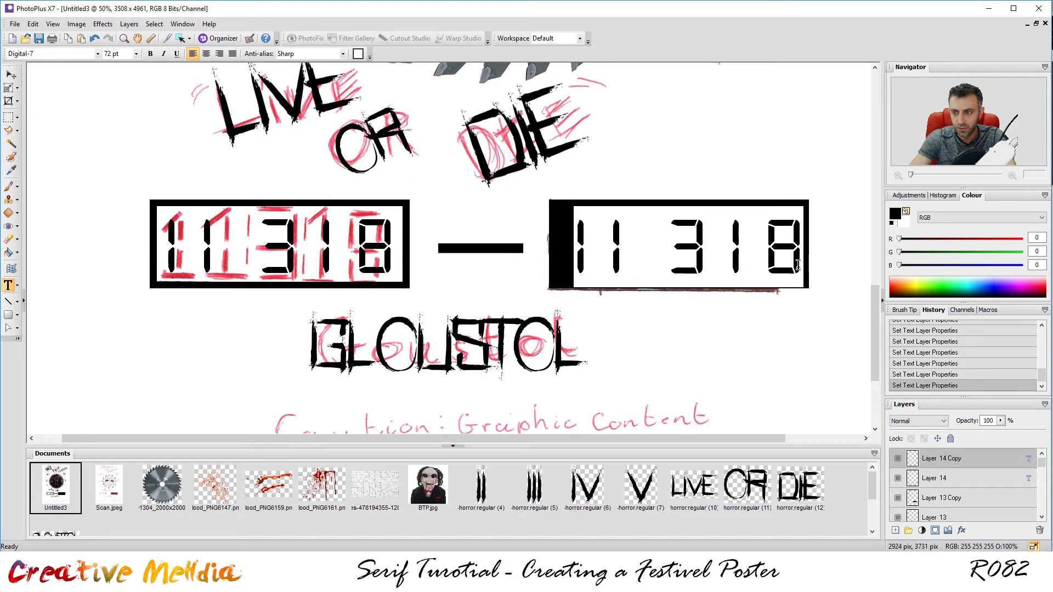
{"action": "left_click", "coordinate": [11, 74]}
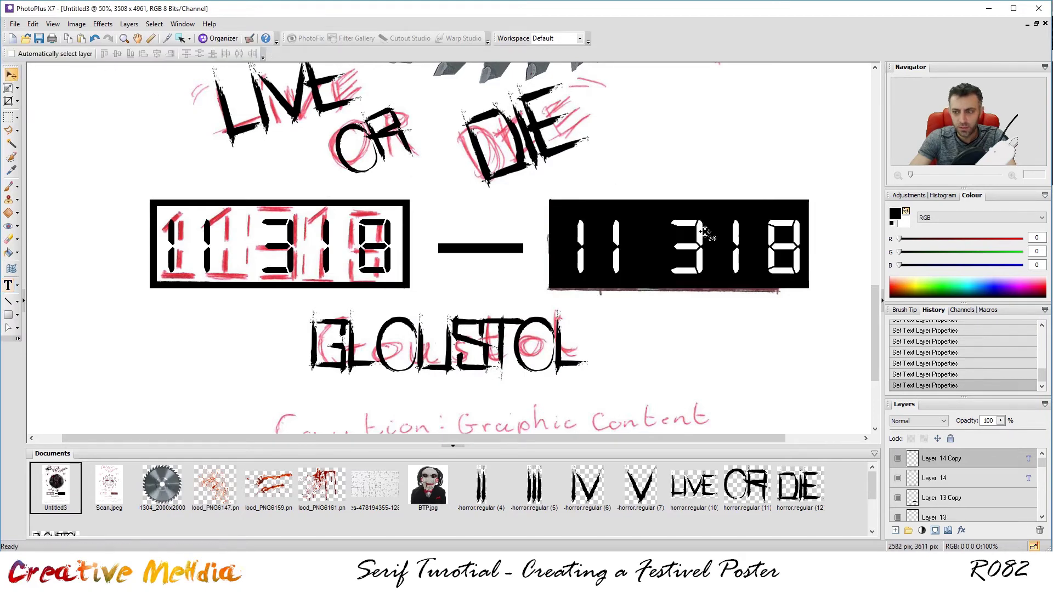
{"action": "left_click_drag", "start_coordinate": [708, 248], "coordinate": [690, 247]}
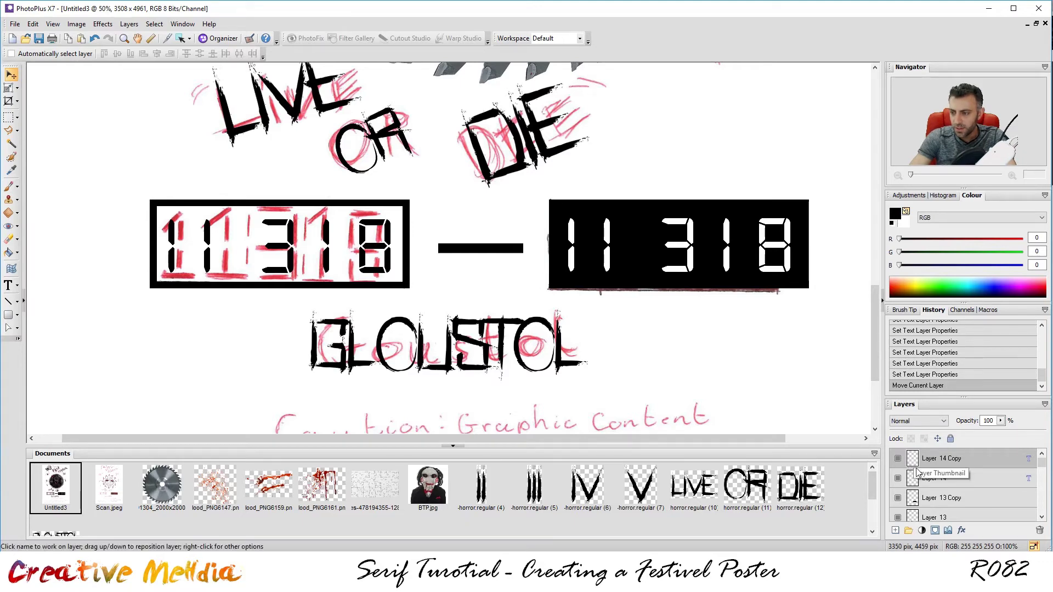
{"action": "left_click", "coordinate": [900, 501]}
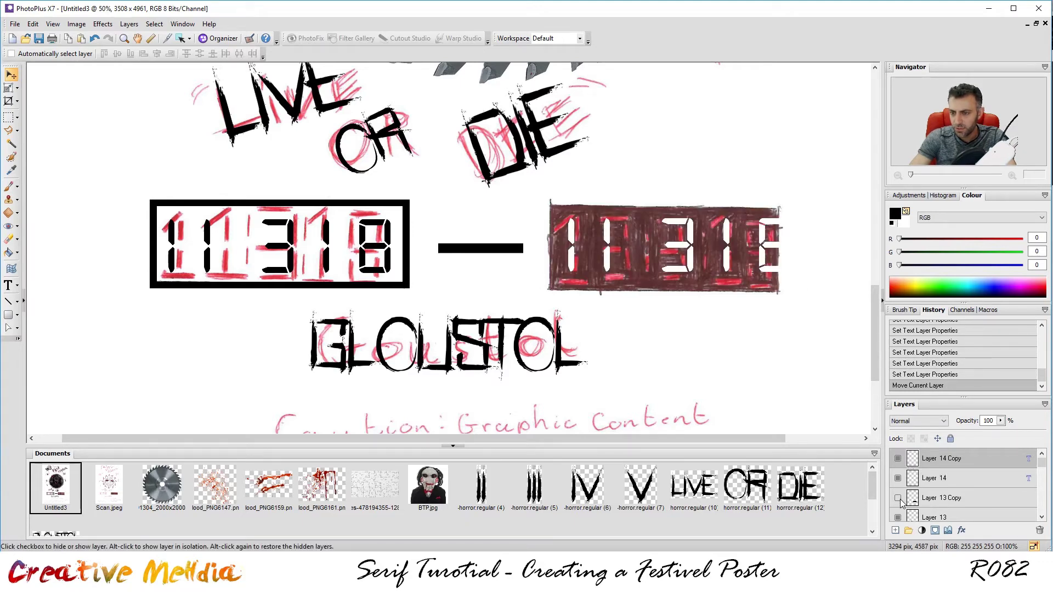
{"action": "left_click", "coordinate": [900, 500]}
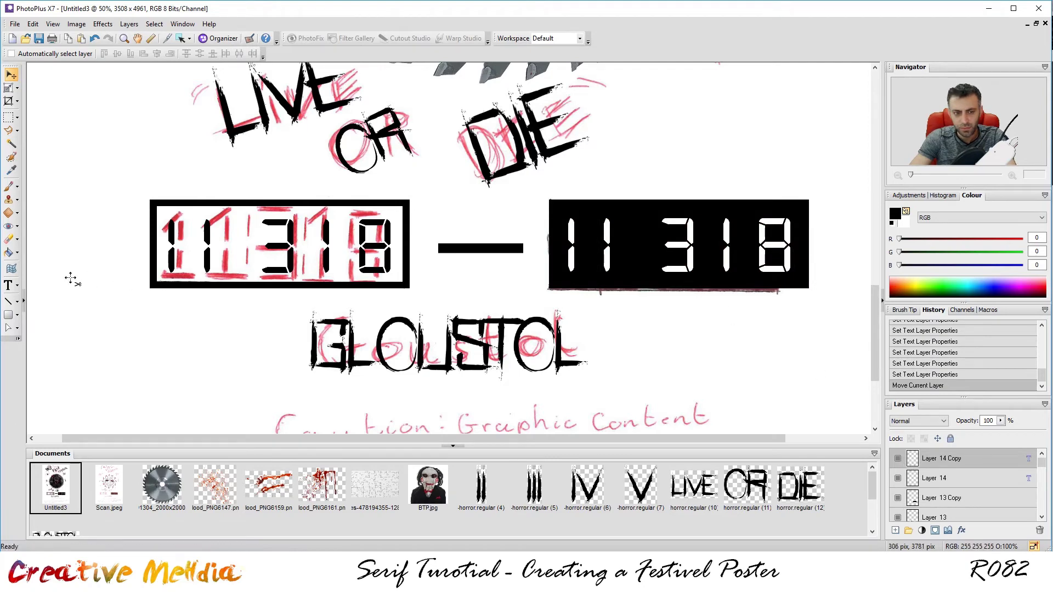
Step: Change the day in the white date from 11 to 13 and remove the extra space before the month 3
{"action": "left_click", "coordinate": [9, 285]}
{"action": "left_click", "coordinate": [618, 248]}
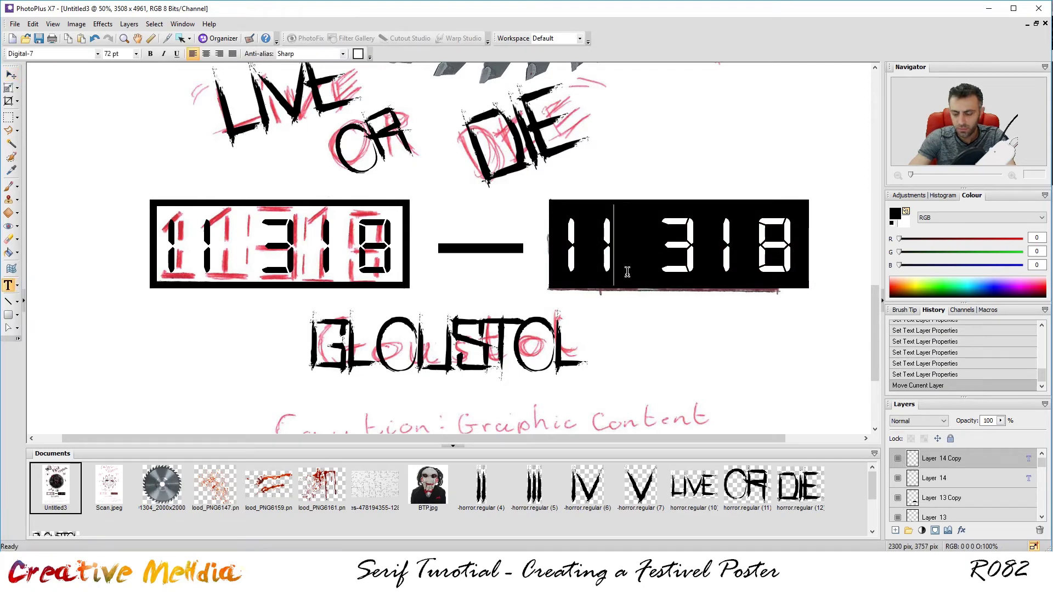
{"action": "key", "text": "BackSpace"}
{"action": "type", "text": "3"}
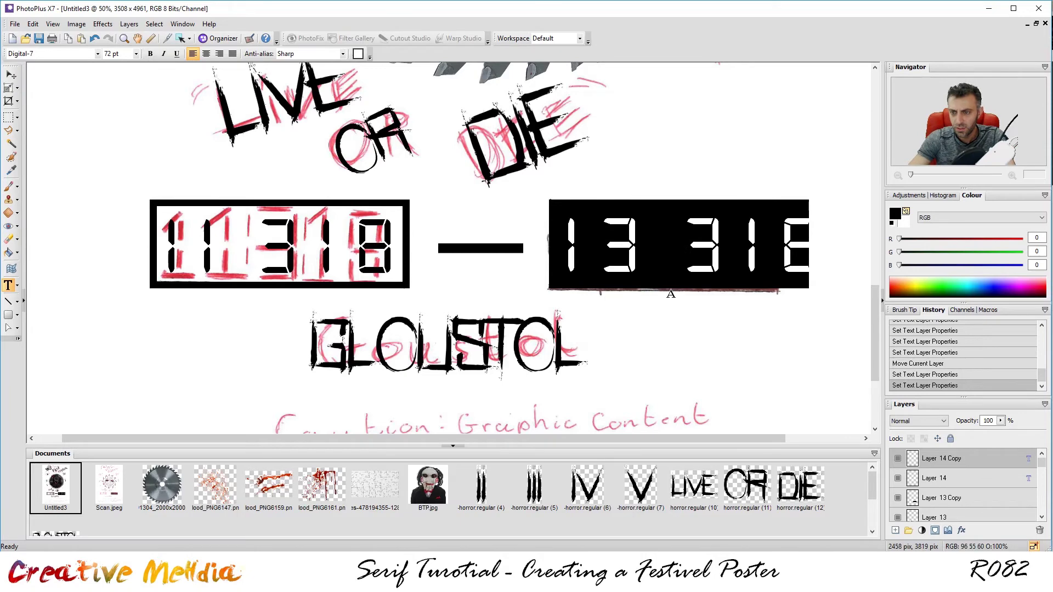
{"action": "key", "text": "Delete"}
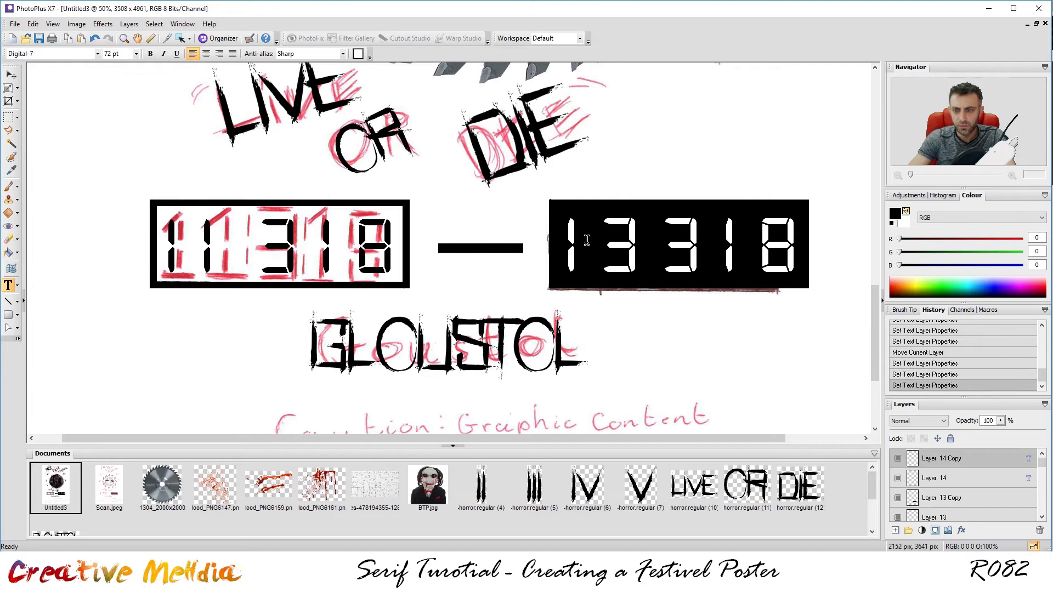
Step: Edit the black start date so a colon separates the day 11 from the month 3
{"action": "left_click", "coordinate": [9, 116]}
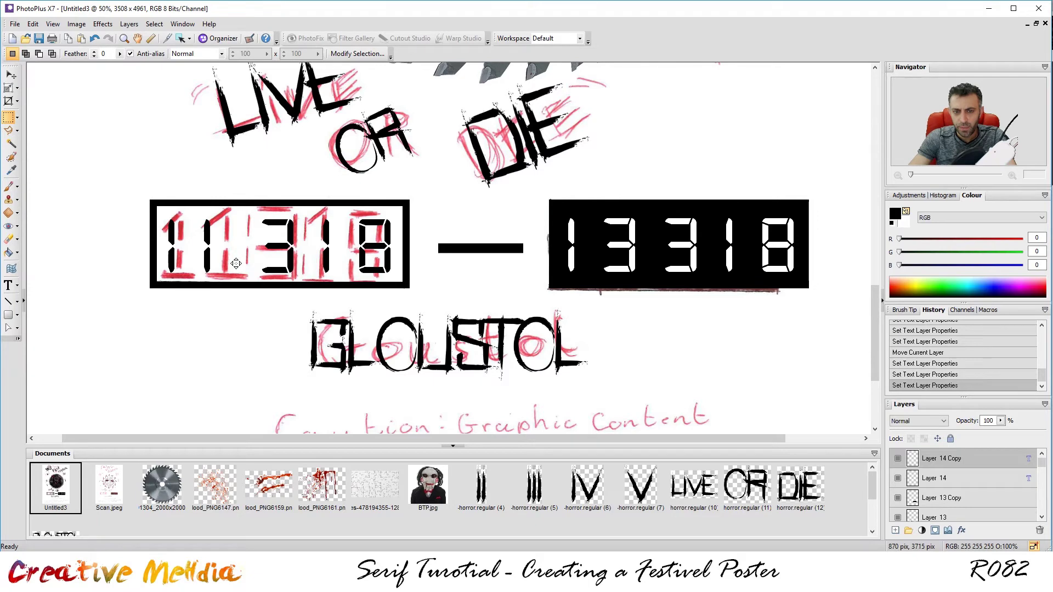
{"action": "left_click", "coordinate": [921, 479]}
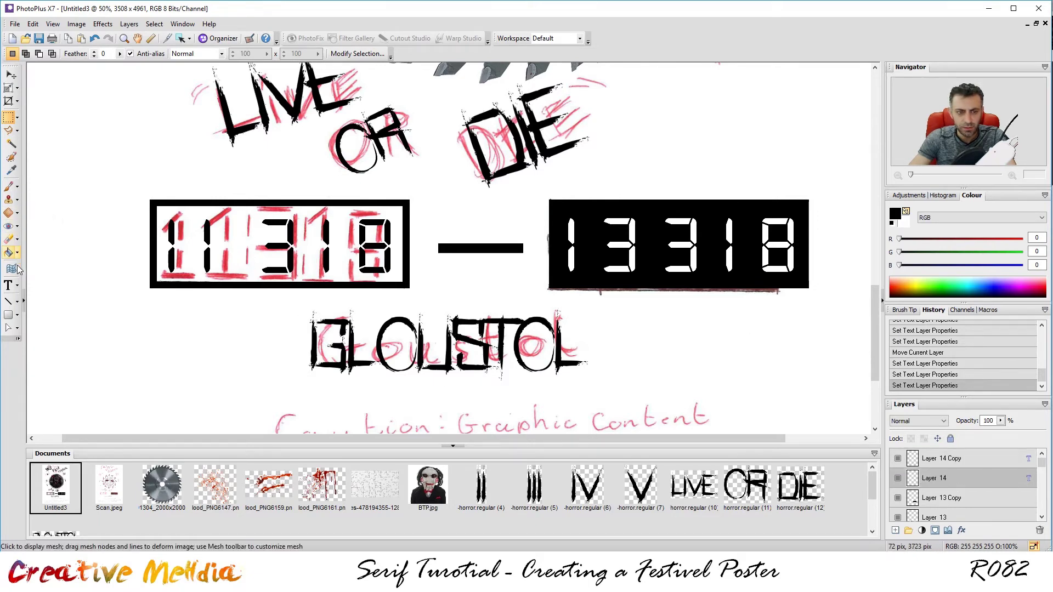
{"action": "left_click", "coordinate": [10, 285]}
{"action": "left_click", "coordinate": [227, 249]}
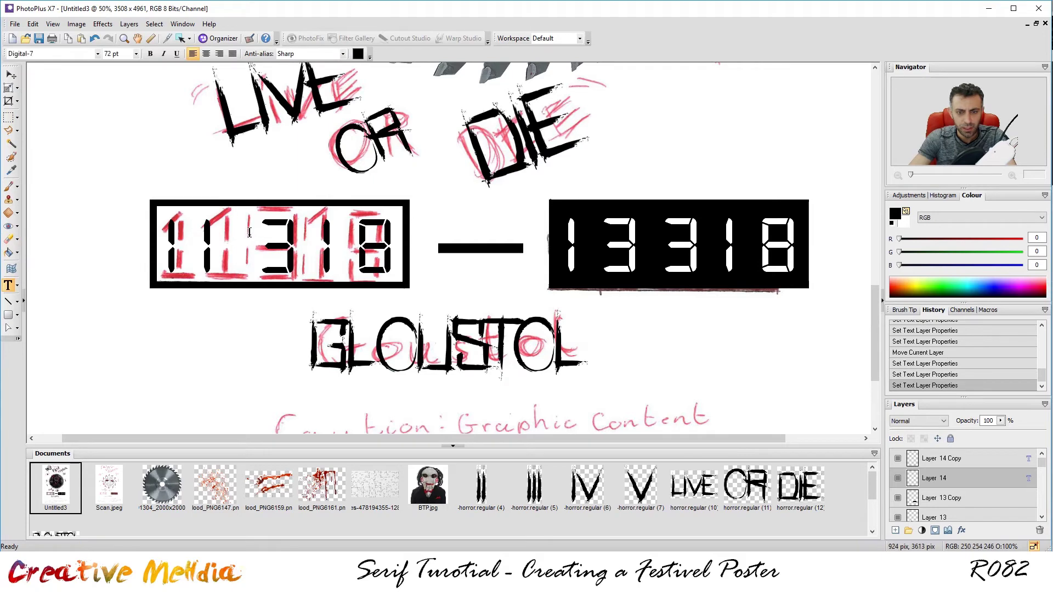
{"action": "left_click_drag", "start_coordinate": [249, 232], "coordinate": [243, 235]}
{"action": "type", "text": ":31"}
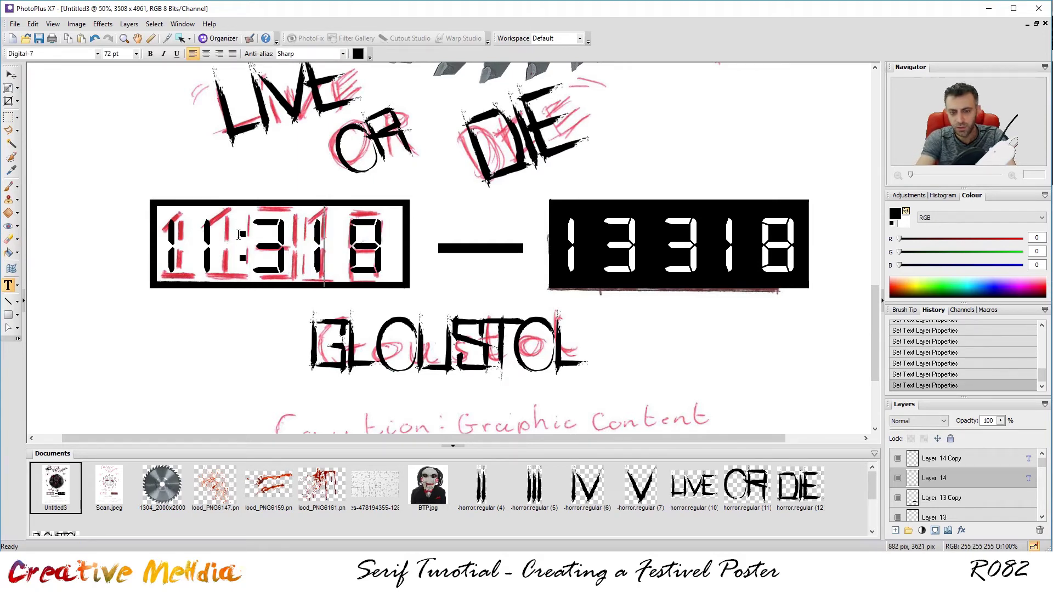
Step: Insert a colon between the month 3 and the year 18 in the start date and remove the surplus space
{"action": "type", "text": ":1"}
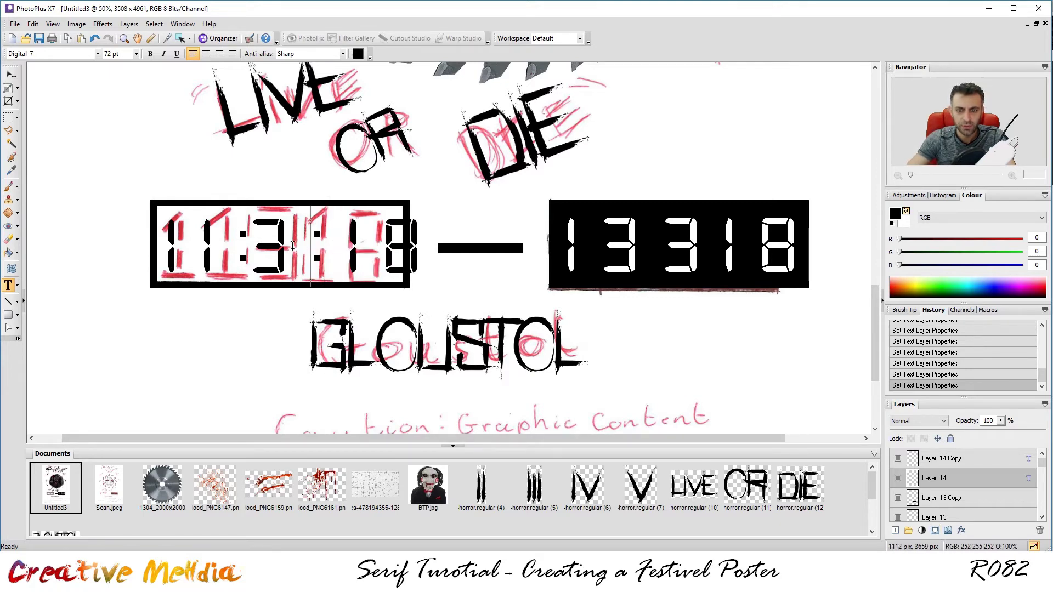
{"action": "left_click_drag", "start_coordinate": [310, 247], "coordinate": [285, 247]}
{"action": "key", "text": "BackSpace"}
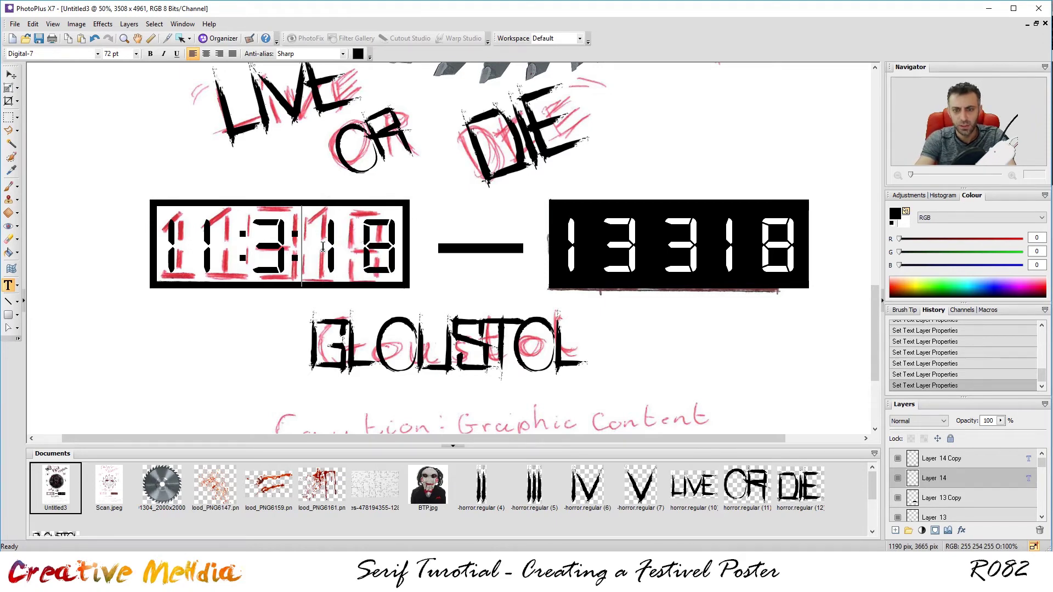
{"action": "key", "text": "Left"}
{"action": "key", "text": "Left"}
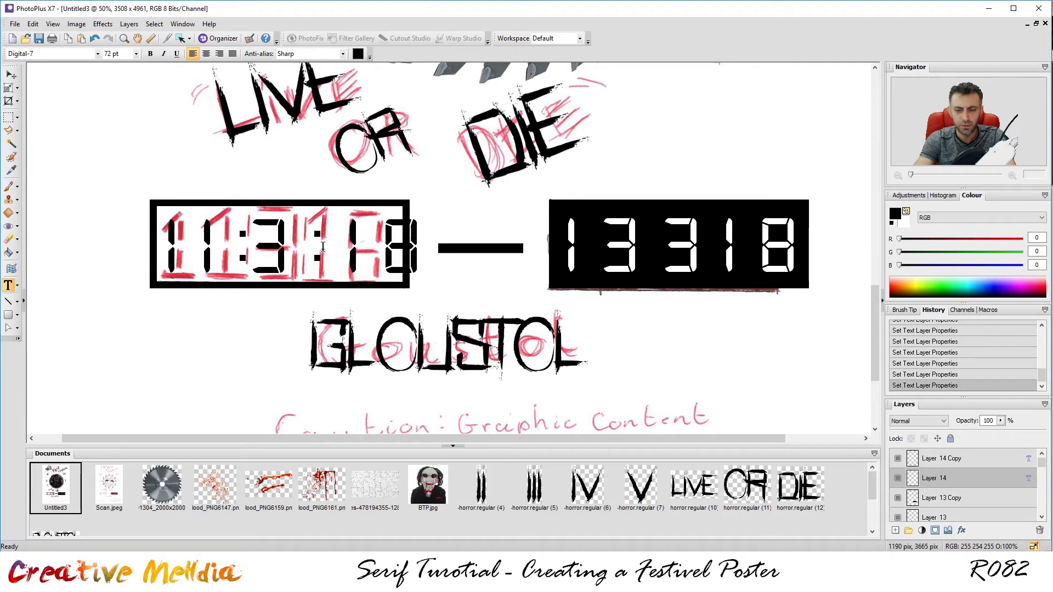
{"action": "key", "text": "BackSpace"}
{"action": "key", "text": "Left"}
{"action": "key", "text": "Left"}
{"action": "key", "text": "Left"}
{"action": "key", "text": "Right"}
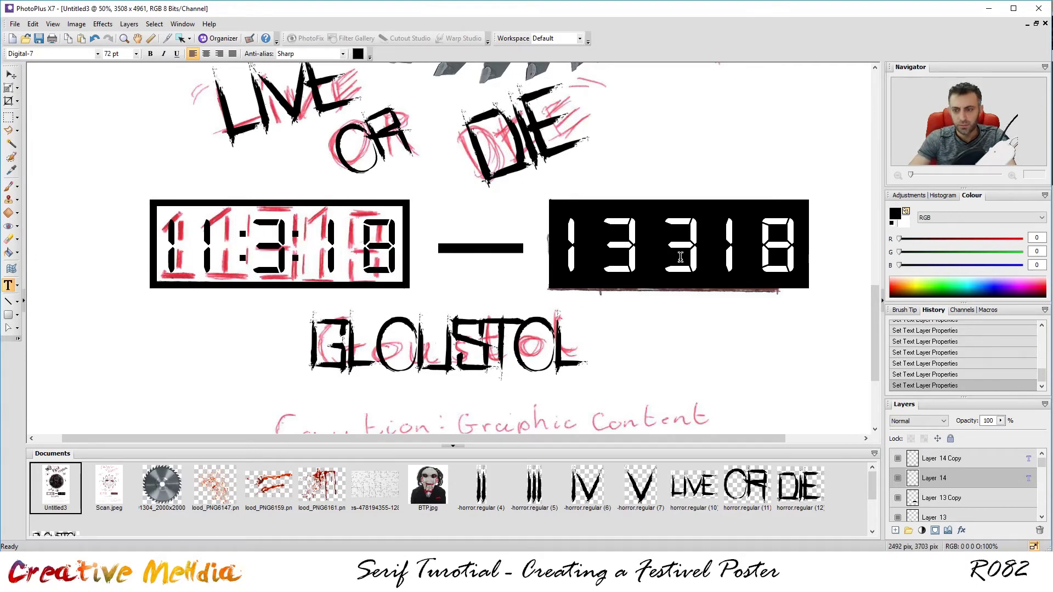
Step: Add colons around the month 3 in the white end date and remove the extra space within the day 13
{"action": "left_click", "coordinate": [632, 246]}
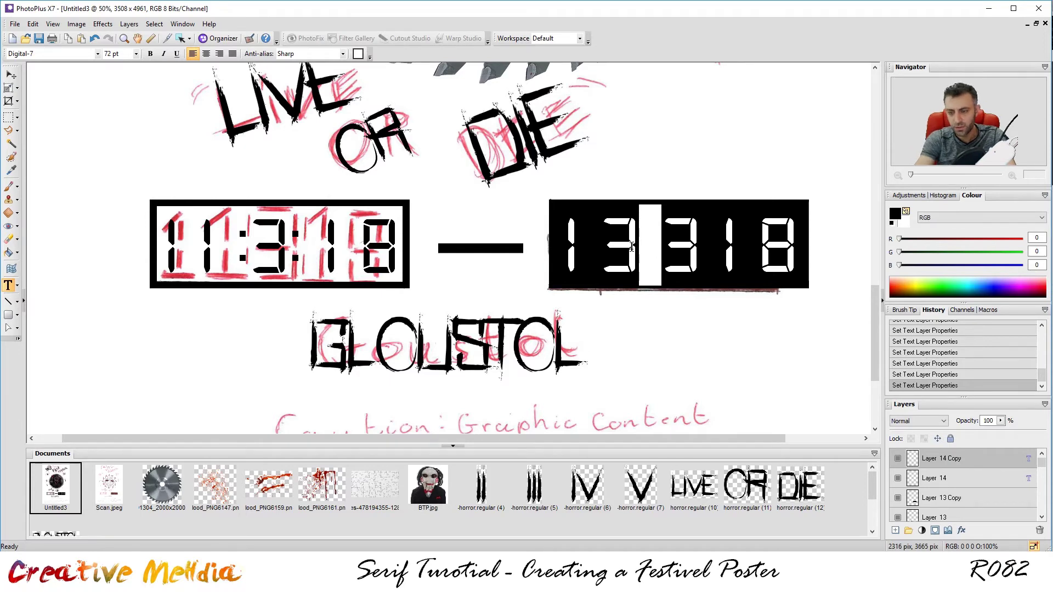
{"action": "type", "text": ":"}
{"action": "key", "text": "Left"}
{"action": "type", "text": ":"}
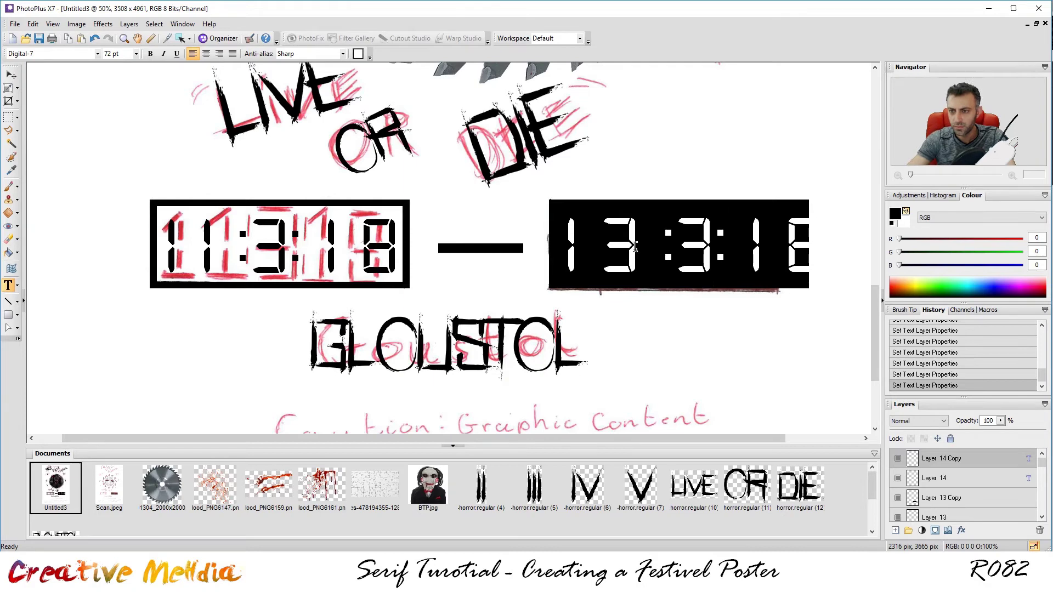
{"action": "left_click", "coordinate": [602, 247]}
{"action": "key", "text": "BackSpace"}
{"action": "key", "text": "Right"}
{"action": "key", "text": "Right"}
{"action": "key", "text": "Right"}
{"action": "key", "text": "Right"}
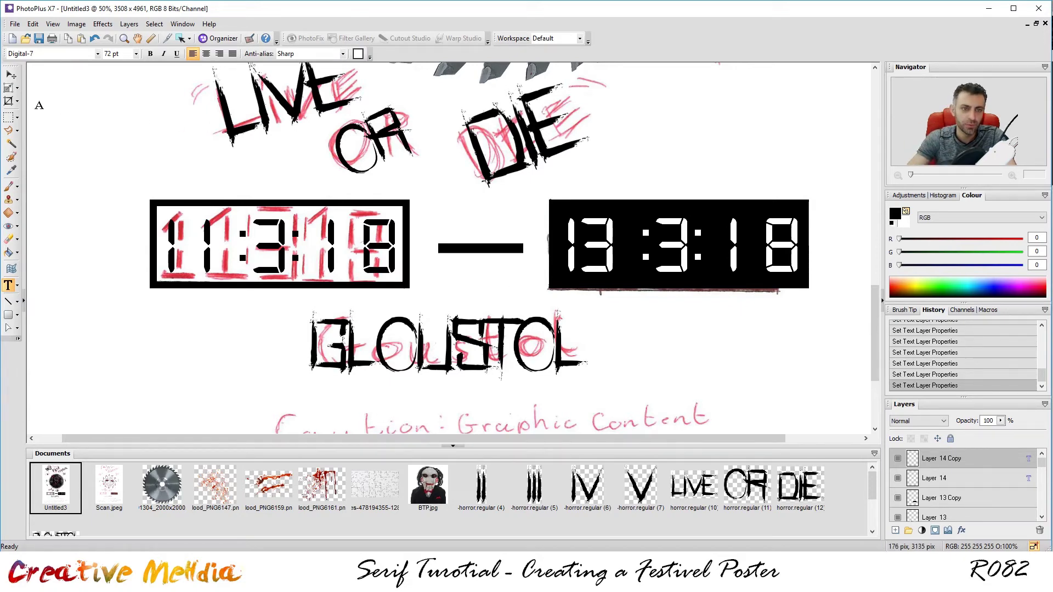
Step: Set the foreground colour to dark red with R 142, G 0, B 0
{"action": "left_click", "coordinate": [682, 253]}
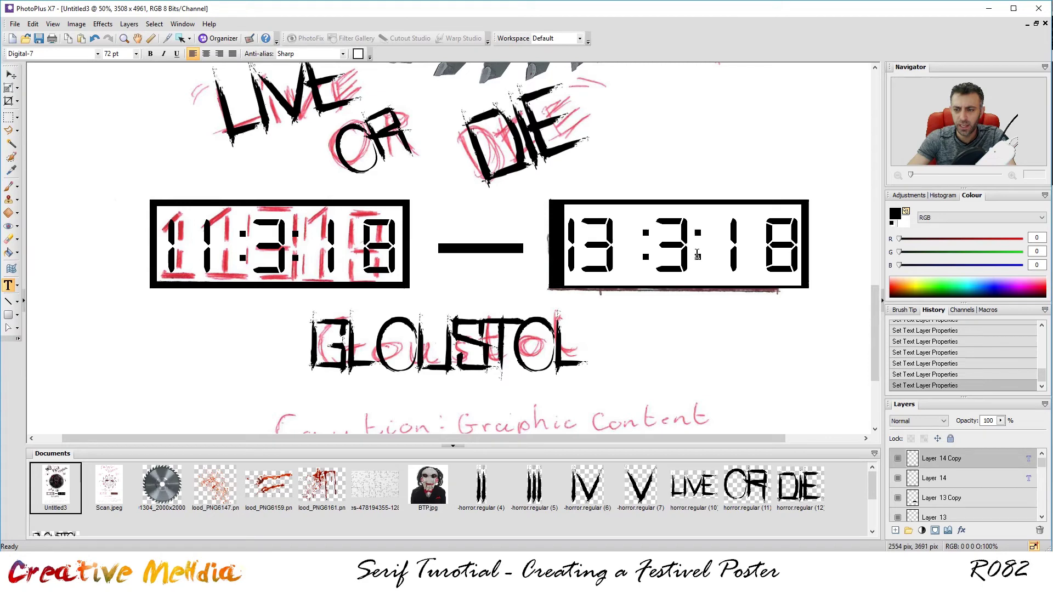
{"action": "left_click", "coordinate": [895, 213]}
{"action": "left_click_drag", "start_coordinate": [516, 240], "coordinate": [557, 251]}
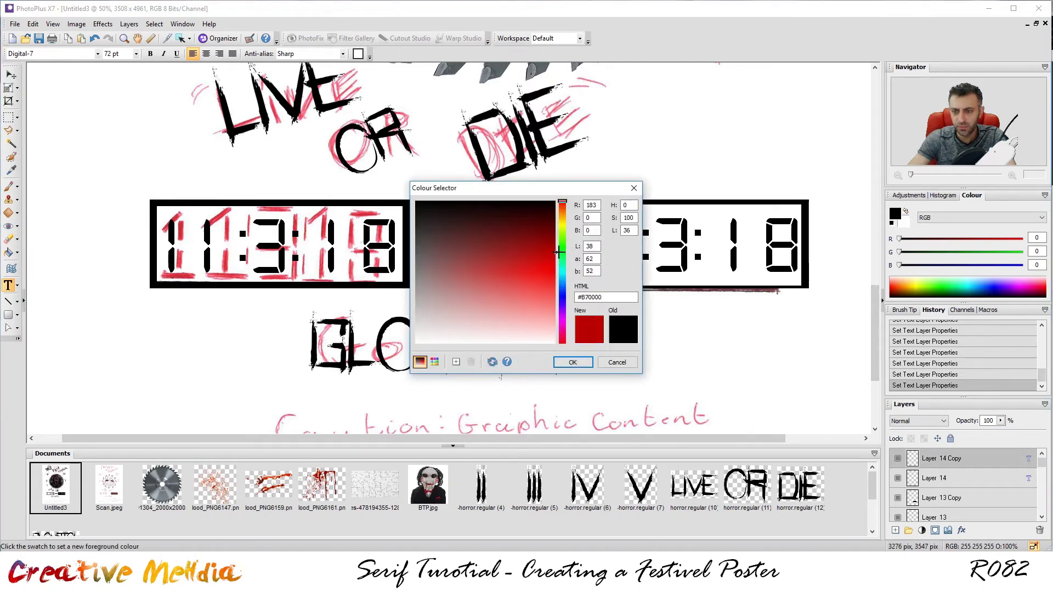
{"action": "left_click", "coordinate": [572, 362]}
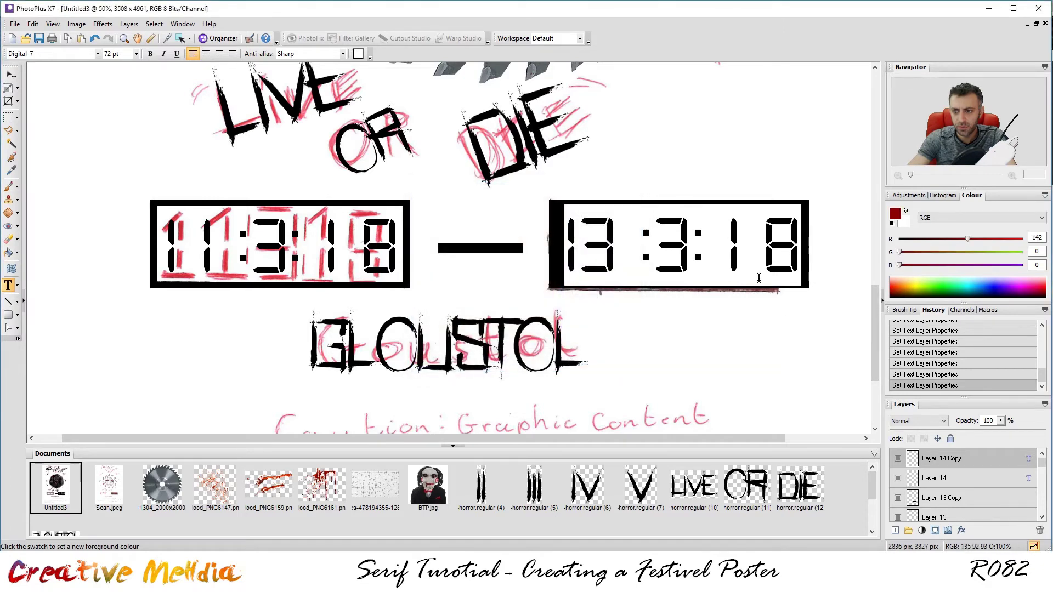
Step: Colour the whole end date text dark red, #A10606, and finish editing it
{"action": "key", "text": "ctrl+a"}
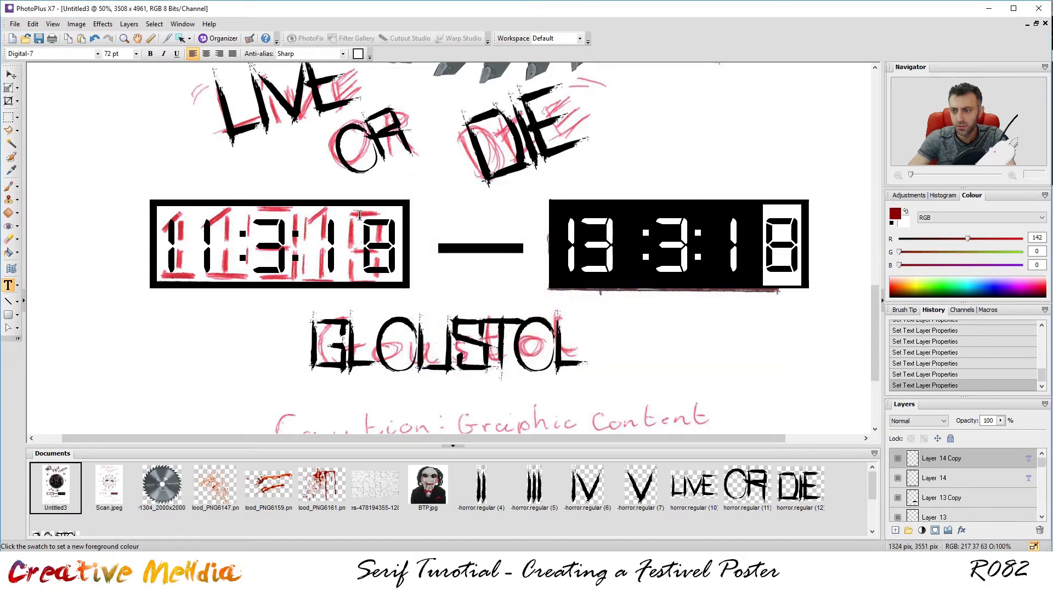
{"action": "left_click", "coordinate": [648, 245]}
{"action": "left_click", "coordinate": [357, 53]}
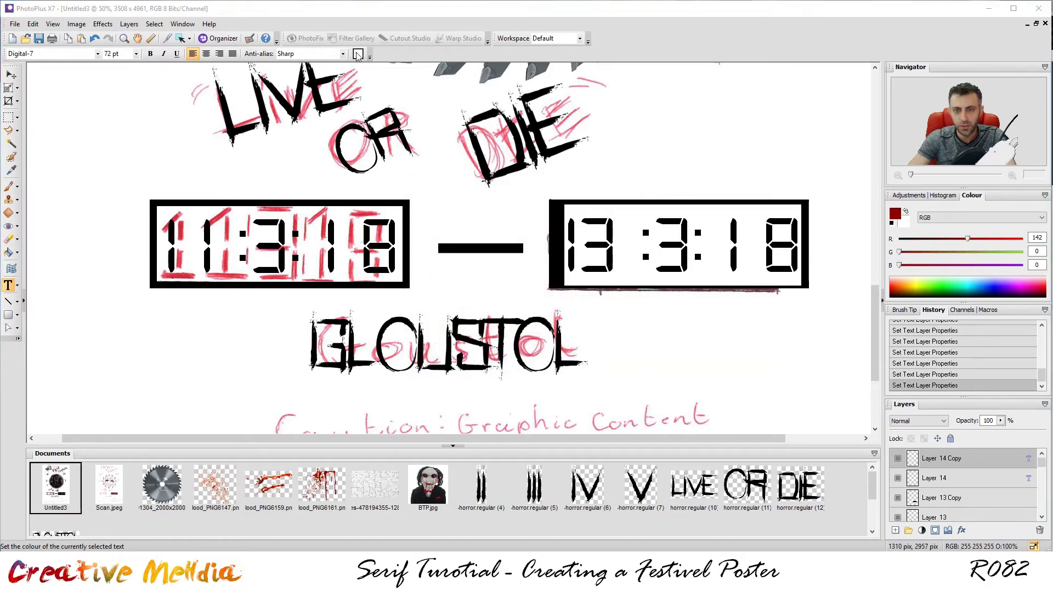
{"action": "left_click", "coordinate": [553, 261]}
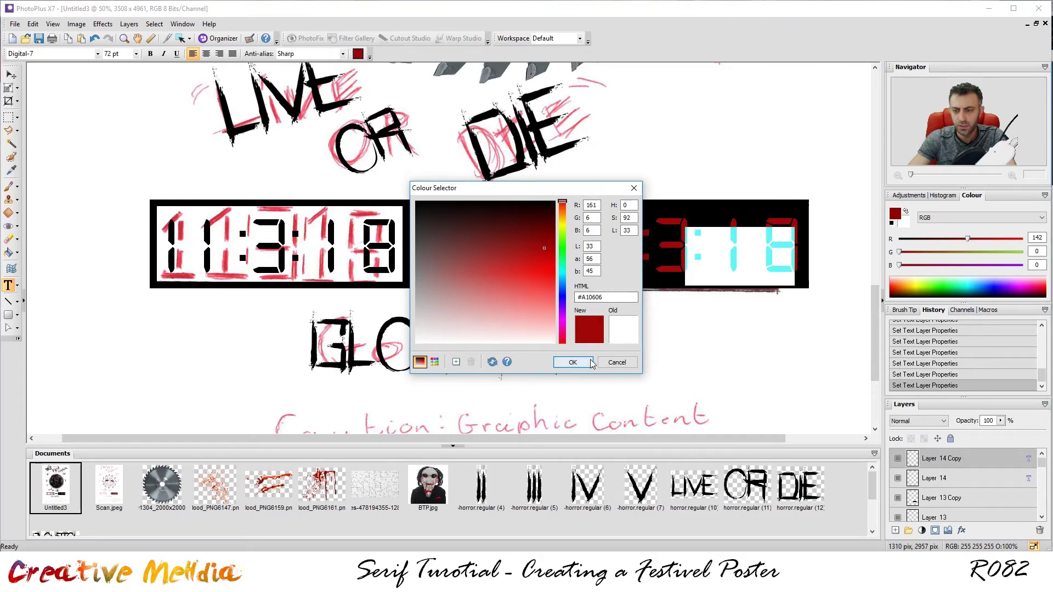
{"action": "left_click", "coordinate": [572, 362]}
{"action": "left_click", "coordinate": [781, 281]}
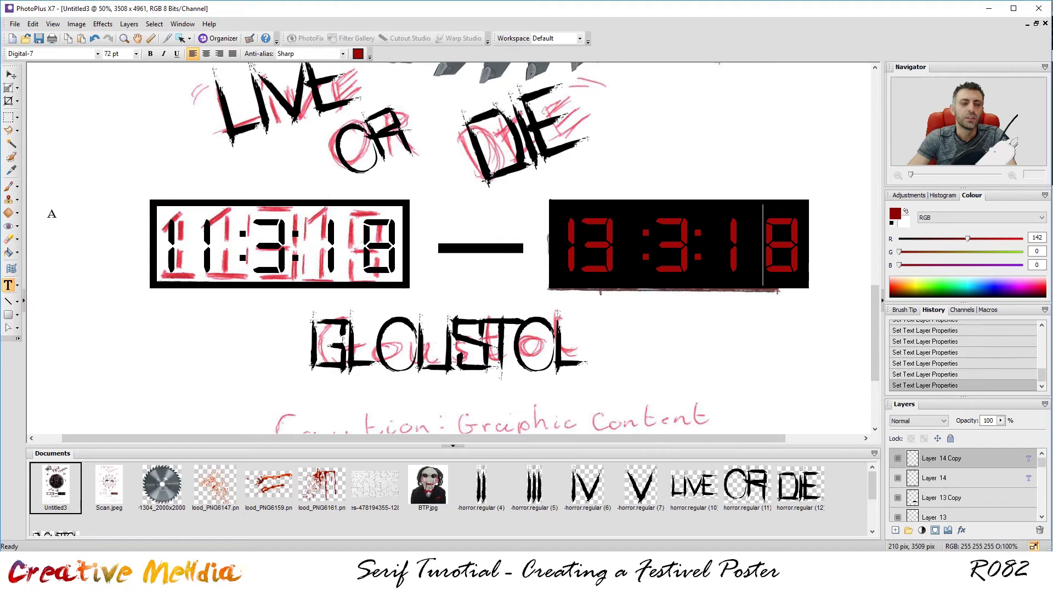
{"action": "left_click", "coordinate": [8, 117]}
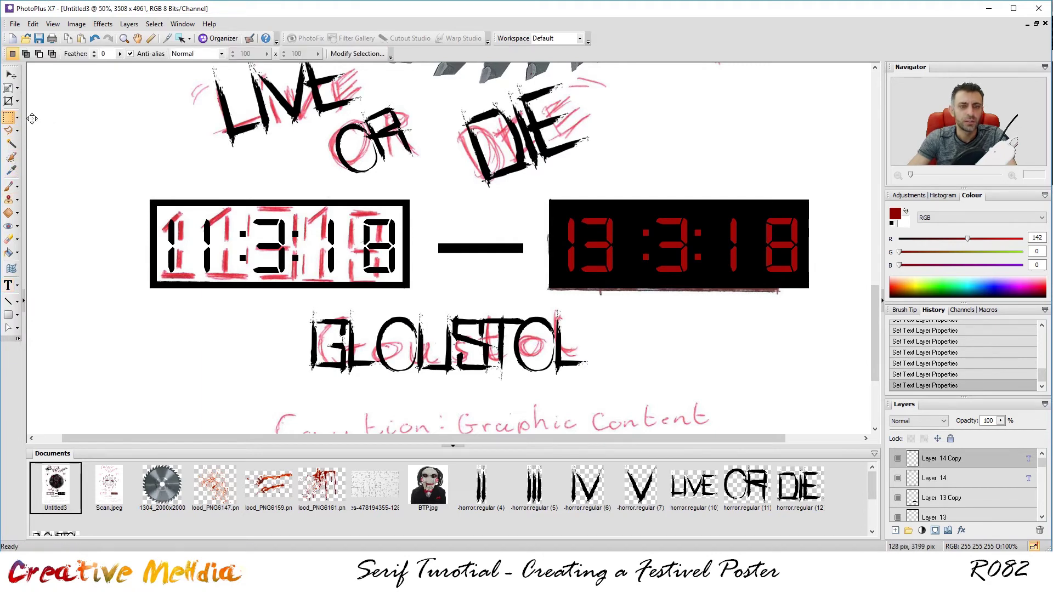
Step: Add the text "Caution Graphic Content" in the dark red foreground colour over the sketched caution line
{"action": "scroll", "coordinate": [642, 295], "scroll_direction": "down", "scroll_amount": 1}
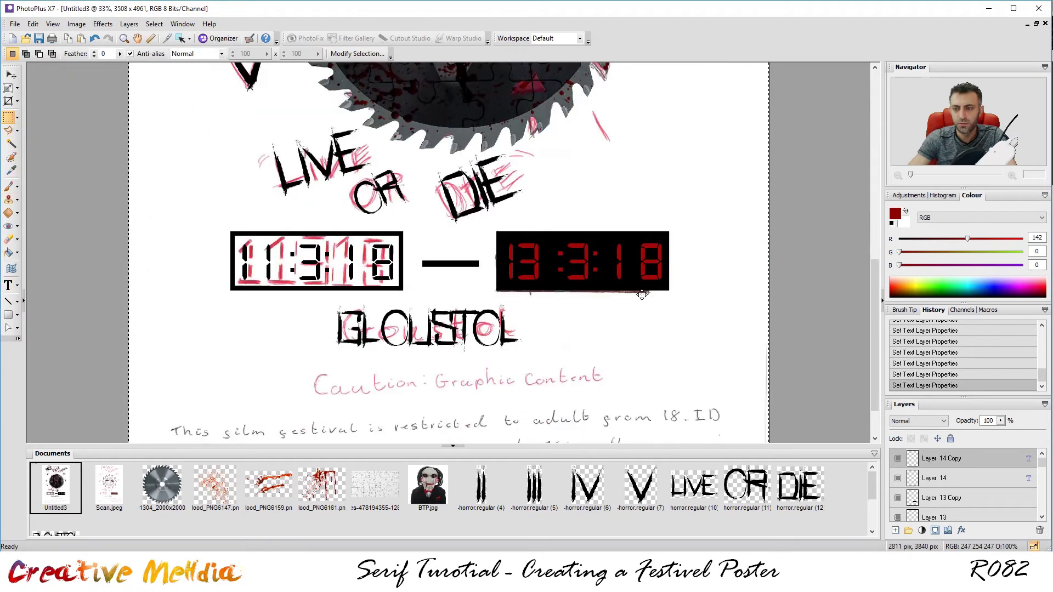
{"action": "scroll", "coordinate": [641, 295], "scroll_direction": "down", "scroll_amount": 1}
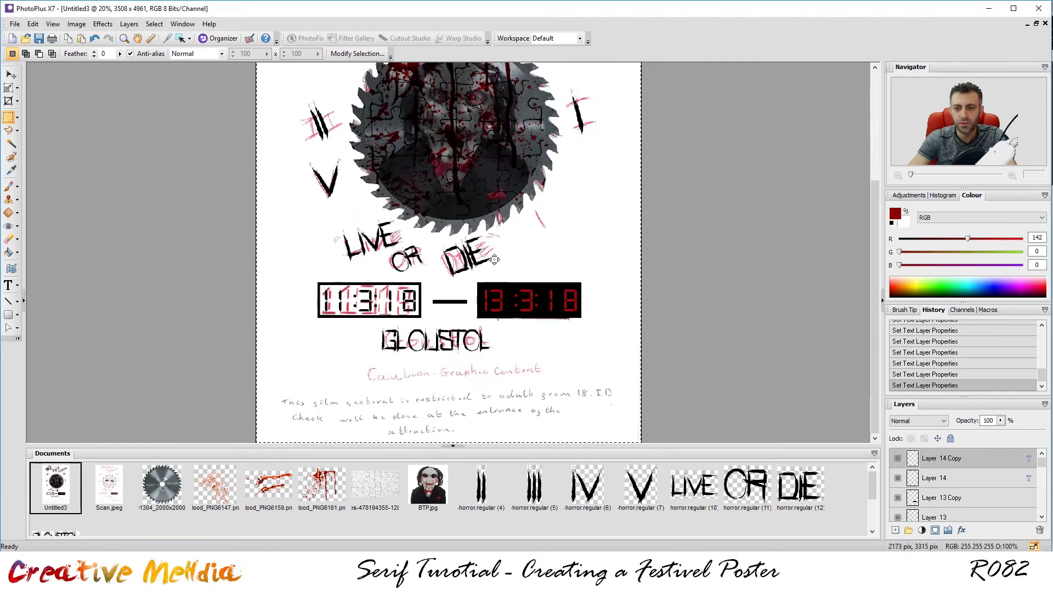
{"action": "scroll", "coordinate": [493, 257], "scroll_direction": "up", "scroll_amount": 1}
{"action": "scroll", "coordinate": [493, 258], "scroll_direction": "up", "scroll_amount": 1}
{"action": "left_click_drag", "start_coordinate": [871, 319], "coordinate": [873, 391]}
{"action": "scroll", "coordinate": [362, 267], "scroll_direction": "down", "scroll_amount": 1}
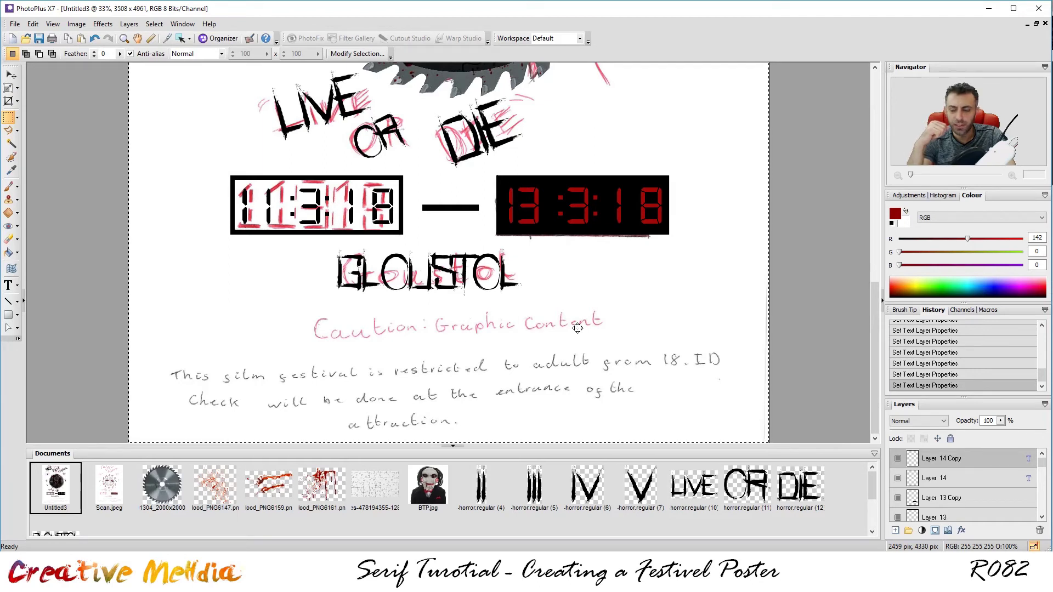
{"action": "key", "text": "t"}
{"action": "left_click", "coordinate": [317, 335]}
{"action": "type", "text": "Caution Graphic Conten"}
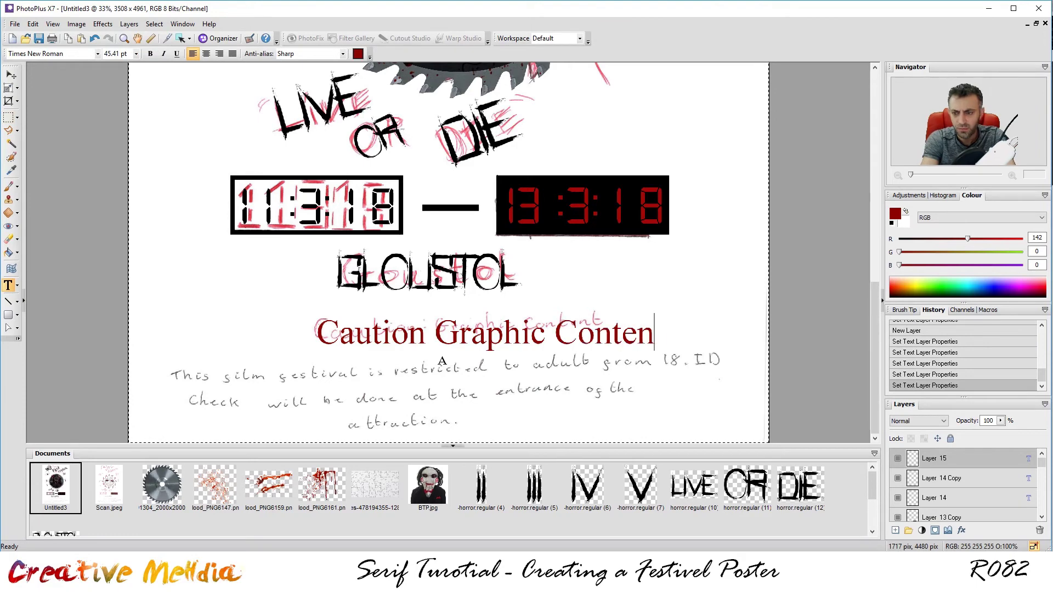
{"action": "type", "text": "t"}
Step: Change the caution heading's font to Arial Black and move it left over the sketched line
{"action": "key", "text": "ctrl+a"}
{"action": "left_click", "coordinate": [52, 53]}
{"action": "left_click", "coordinate": [11, 75]}
{"action": "left_click_drag", "start_coordinate": [546, 344], "coordinate": [472, 342]}
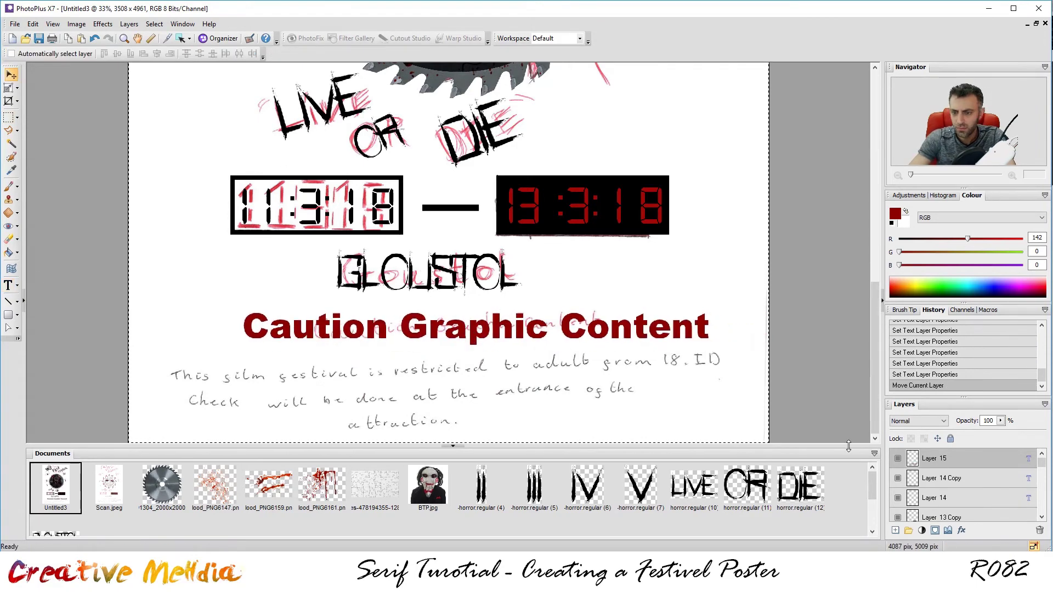
Step: Reduce the caution heading's text size and centre it beneath the GLOUSTOL lettering
{"action": "key", "text": "t"}
{"action": "key", "text": "ctrl+a"}
{"action": "left_click", "coordinate": [11, 74]}
{"action": "left_click_drag", "start_coordinate": [482, 329], "coordinate": [468, 329]}
Step: Clear the selection and place a vertical guide at about 1800 px, near the middle of the poster
{"action": "scroll", "coordinate": [522, 301], "scroll_direction": "down", "scroll_amount": 3}
{"action": "left_click_drag", "start_coordinate": [33, 285], "coordinate": [462, 345]}
{"action": "scroll", "coordinate": [475, 347], "scroll_direction": "up", "scroll_amount": 2}
{"action": "scroll", "coordinate": [484, 367], "scroll_direction": "up", "scroll_amount": 2}
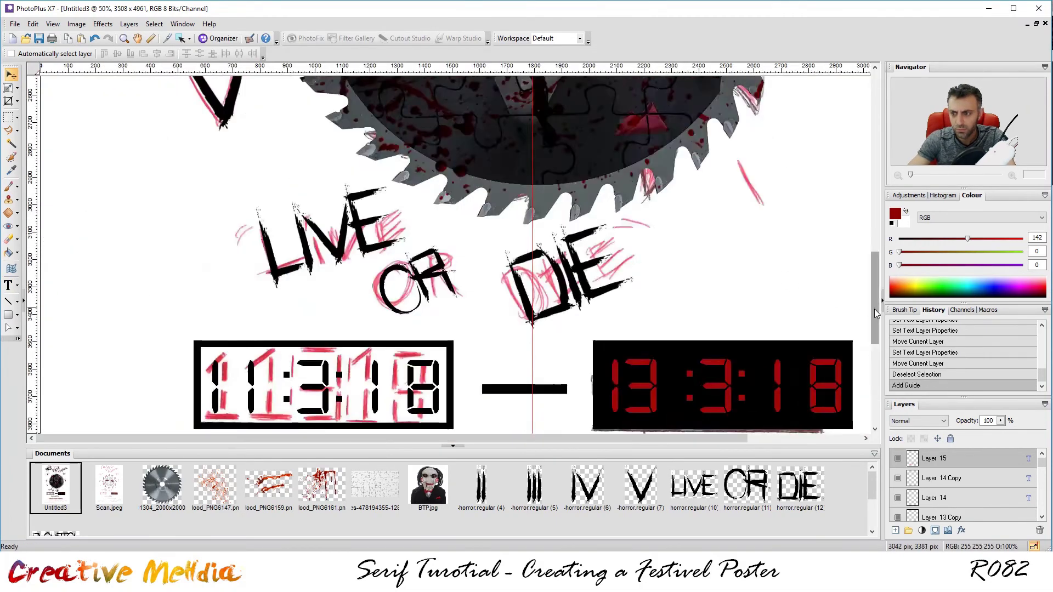
Step: Add the text "This film festival is restricted to adult from age of 18. ID check will be carried out at the entrance of the festivel."
{"action": "scroll", "coordinate": [384, 356], "scroll_direction": "down", "scroll_amount": 1}
{"action": "key", "text": "t"}
{"action": "left_click", "coordinate": [256, 379]}
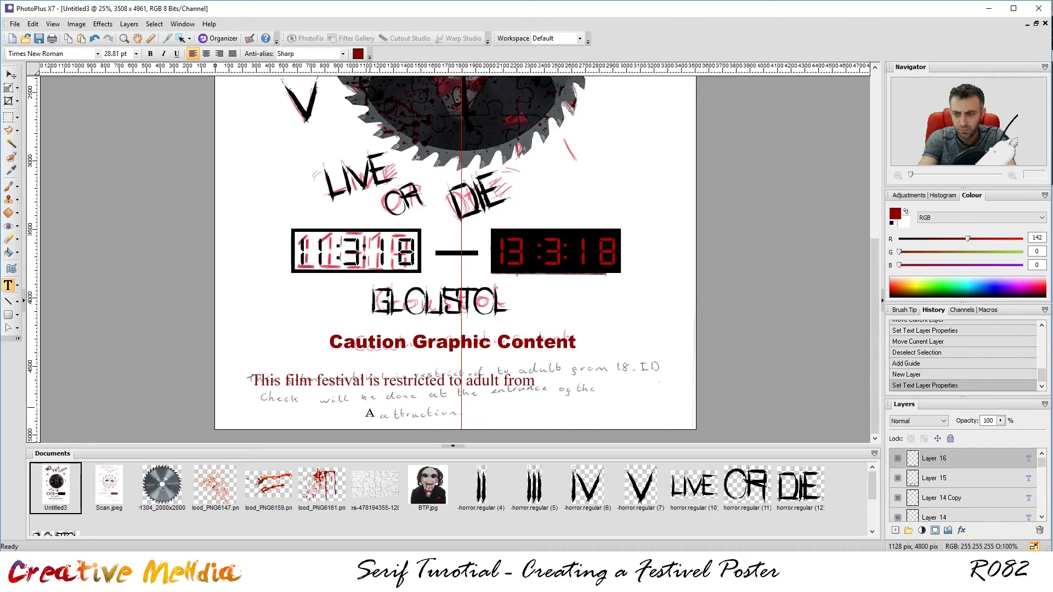
{"action": "key", "text": "Left"}
{"action": "key", "text": "Left"}
{"action": "key", "text": "Left"}
{"action": "type", "text": "a"}
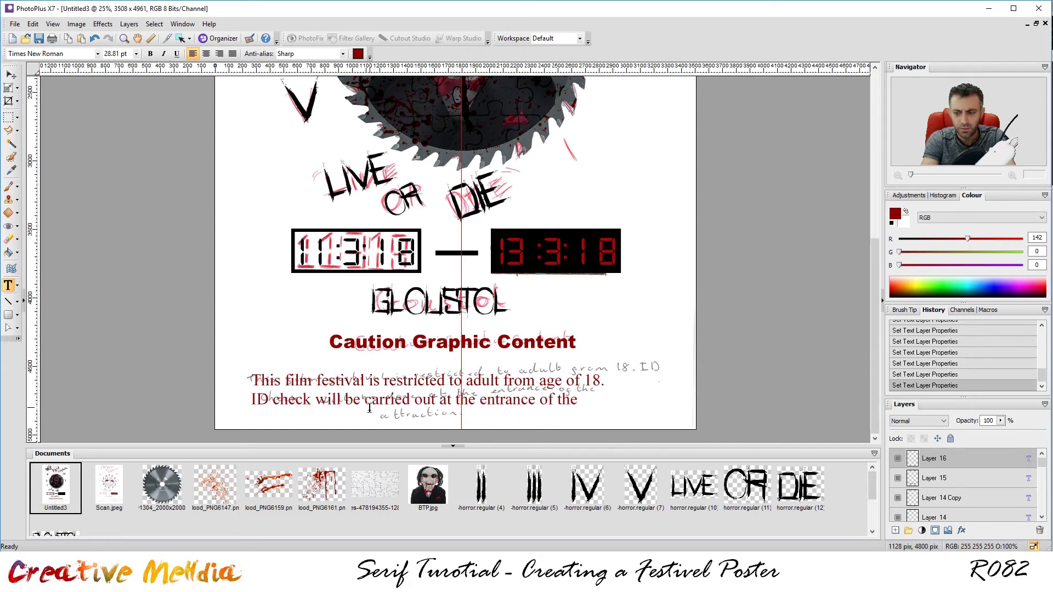
Step: Set the age restriction notice in Arial Black at a smaller size and move it below the caution heading
{"action": "key", "text": "ctrl+a"}
{"action": "left_click", "coordinate": [98, 54]}
{"action": "left_click", "coordinate": [136, 53]}
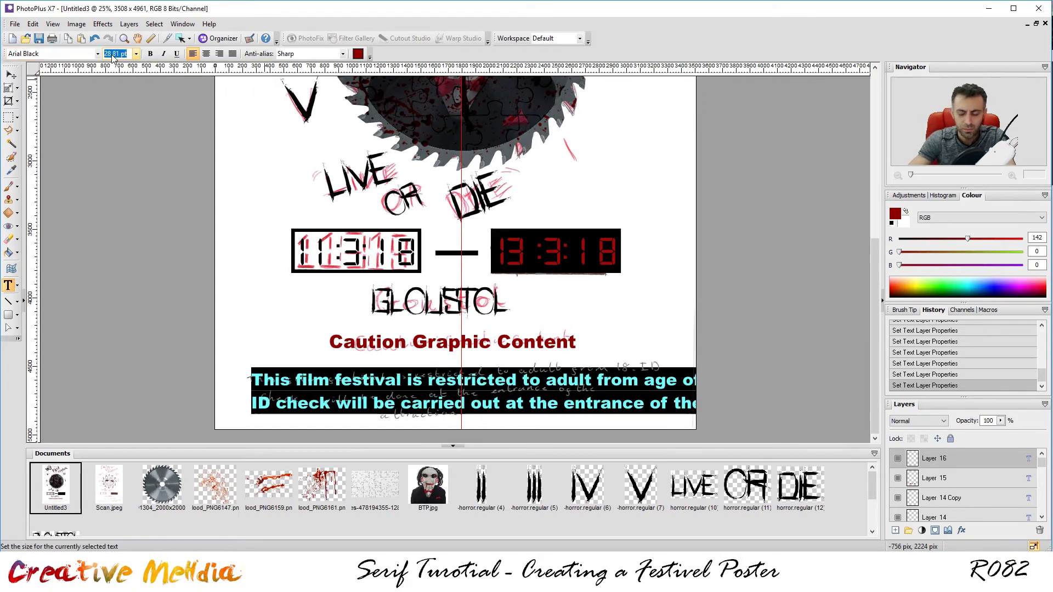
{"action": "left_click", "coordinate": [11, 74]}
{"action": "left_click_drag", "start_coordinate": [379, 388], "coordinate": [466, 378]}
Step: Centre-align the two lines of the age restriction notice and position them centrally under the caution heading
{"action": "left_click", "coordinate": [9, 285]}
{"action": "left_click", "coordinate": [206, 53]}
{"action": "key", "text": "v"}
{"action": "left_click_drag", "start_coordinate": [654, 315], "coordinate": [641, 316]}
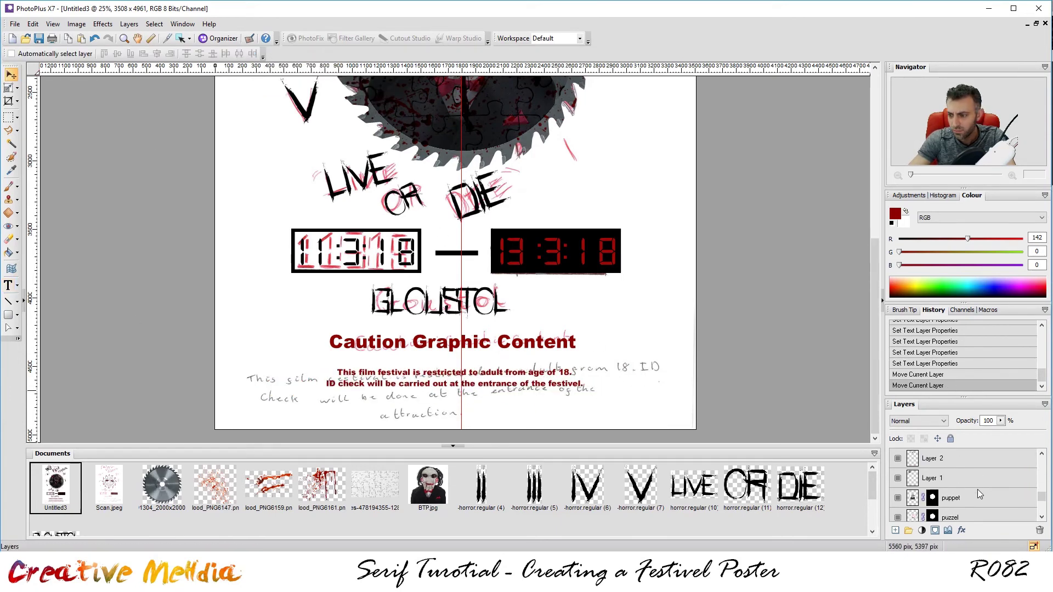
Step: Rename the three title lettering layers as SAW, FILM and FESTIVAL
{"action": "scroll", "coordinate": [651, 174], "scroll_direction": "down", "scroll_amount": 2}
{"action": "double_click", "coordinate": [929, 478]}
{"action": "type", "text": "SAW"}
{"action": "key", "text": "Return"}
{"action": "double_click", "coordinate": [929, 458]}
{"action": "type", "text": "FILM"}
{"action": "key", "text": "Return"}
{"action": "scroll", "coordinate": [960, 477], "scroll_direction": "up", "scroll_amount": 1}
{"action": "double_click", "coordinate": [929, 478]}
{"action": "type", "text": "FESTIVAL"}
{"action": "key", "text": "Return"}
Step: Rename the first three Roman numeral layers as I, II and III
{"action": "double_click", "coordinate": [930, 459]}
{"action": "type", "text": "I"}
{"action": "key", "text": "Return"}
{"action": "double_click", "coordinate": [935, 457]}
{"action": "type", "text": "II"}
{"action": "key", "text": "Return"}
{"action": "double_click", "coordinate": [940, 459]}
{"action": "type", "text": "III"}
{"action": "scroll", "coordinate": [940, 461], "scroll_direction": "up", "scroll_amount": 2}
Step: Rename the remaining two Roman numeral layers as IV and V
{"action": "double_click", "coordinate": [930, 497]}
{"action": "key", "text": "Escape"}
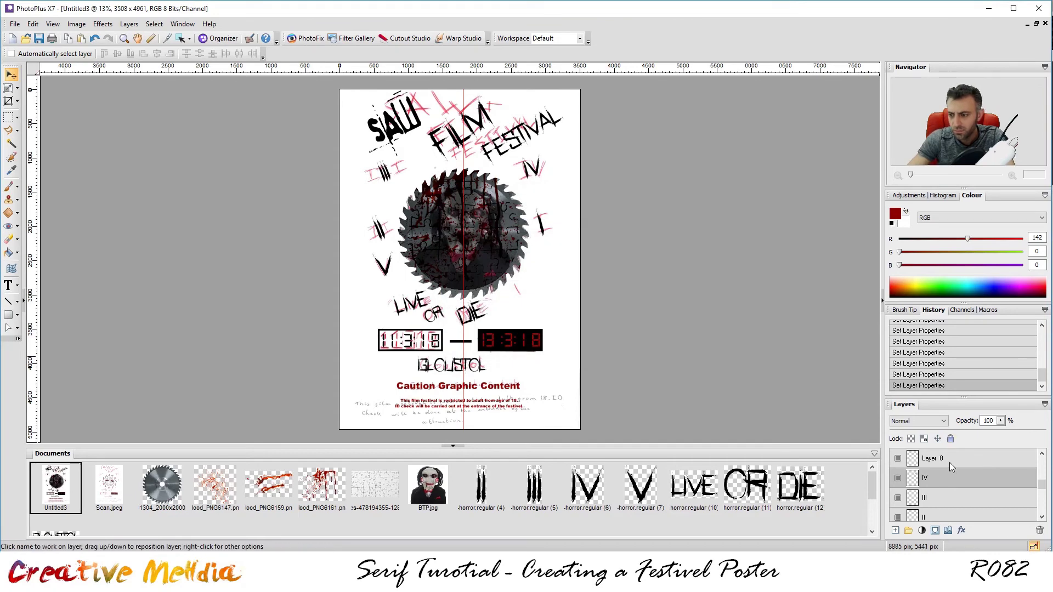
{"action": "double_click", "coordinate": [929, 498]}
{"action": "type", "text": "V"}
{"action": "key", "text": "Return"}
Step: Rename the three slogan layers as LIVE, OR and DIE
{"action": "scroll", "coordinate": [940, 482], "scroll_direction": "up", "scroll_amount": 1}
{"action": "double_click", "coordinate": [929, 498]}
{"action": "type", "text": "LIVE"}
{"action": "key", "text": "Return"}
{"action": "double_click", "coordinate": [942, 477]}
{"action": "type", "text": "OR"}
{"action": "key", "text": "Return"}
{"action": "double_click", "coordinate": [941, 458]}
{"action": "type", "text": "DIE"}
{"action": "key", "text": "Return"}
Step: Rename the lettering layer below the dates as GLOUSTOL and the start date box's layer as DATE FROM
{"action": "scroll", "coordinate": [941, 478], "scroll_direction": "up", "scroll_amount": 3}
{"action": "double_click", "coordinate": [929, 497]}
{"action": "type", "text": "GLOUSTOL"}
{"action": "key", "text": "Return"}
{"action": "scroll", "coordinate": [942, 478], "scroll_direction": "up", "scroll_amount": 1}
{"action": "double_click", "coordinate": [941, 478]}
{"action": "type", "text": "DATE FROM"}
{"action": "key", "text": "Return"}
{"action": "double_click", "coordinate": [945, 481]}
{"action": "key", "text": "Escape"}
Step: Rename the two date box layers as DATE FROMBORDER and DATETOBORDER
{"action": "scroll", "coordinate": [946, 481], "scroll_direction": "up", "scroll_amount": 1}
{"action": "double_click", "coordinate": [942, 497]}
{"action": "key", "text": "End"}
{"action": "type", "text": "BORDER"}
{"action": "key", "text": "Return"}
{"action": "double_click", "coordinate": [948, 481]}
{"action": "type", "text": "DATETOBORDER"}
{"action": "key", "text": "Return"}
Step: Rename the start and end date text layers as DATE FROM and DATETO
{"action": "scroll", "coordinate": [941, 483], "scroll_direction": "up", "scroll_amount": 1}
{"action": "right_click", "coordinate": [905, 472]}
{"action": "left_click", "coordinate": [938, 213]}
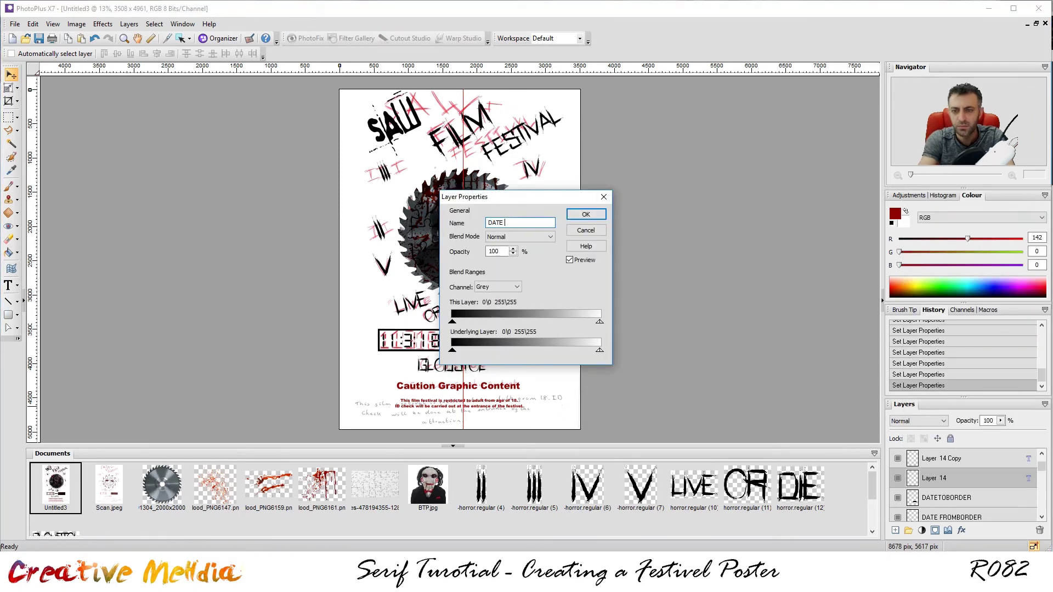
{"action": "key", "text": "Escape"}
{"action": "scroll", "coordinate": [942, 483], "scroll_direction": "up", "scroll_amount": 1}
{"action": "double_click", "coordinate": [941, 497]}
{"action": "type", "text": "FR"}
{"action": "key", "text": "Return"}
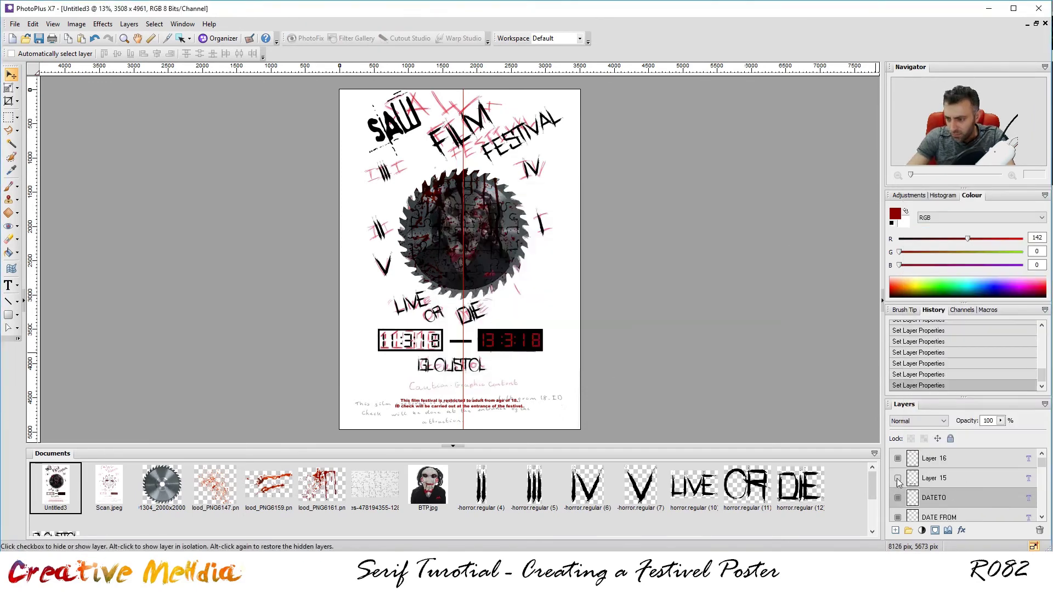
Step: Rename the caution heading's layer as CAUTION and the age restriction notice's layer as CAUTION2
{"action": "right_click", "coordinate": [933, 478]}
{"action": "left_click", "coordinate": [938, 214]}
{"action": "type", "text": "CAUTION"}
{"action": "key", "text": "Return"}
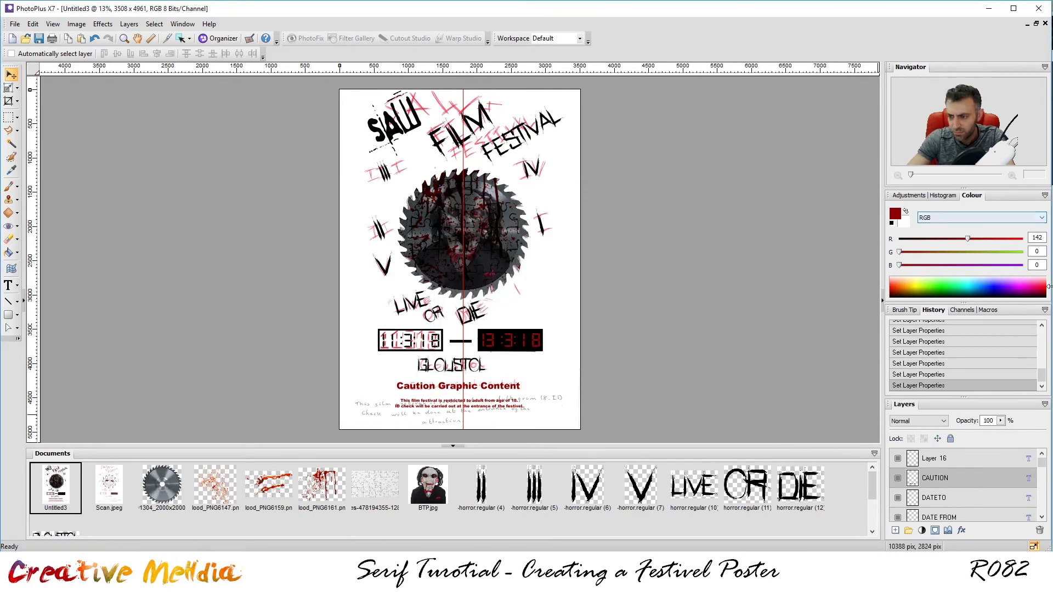
{"action": "right_click", "coordinate": [934, 478]}
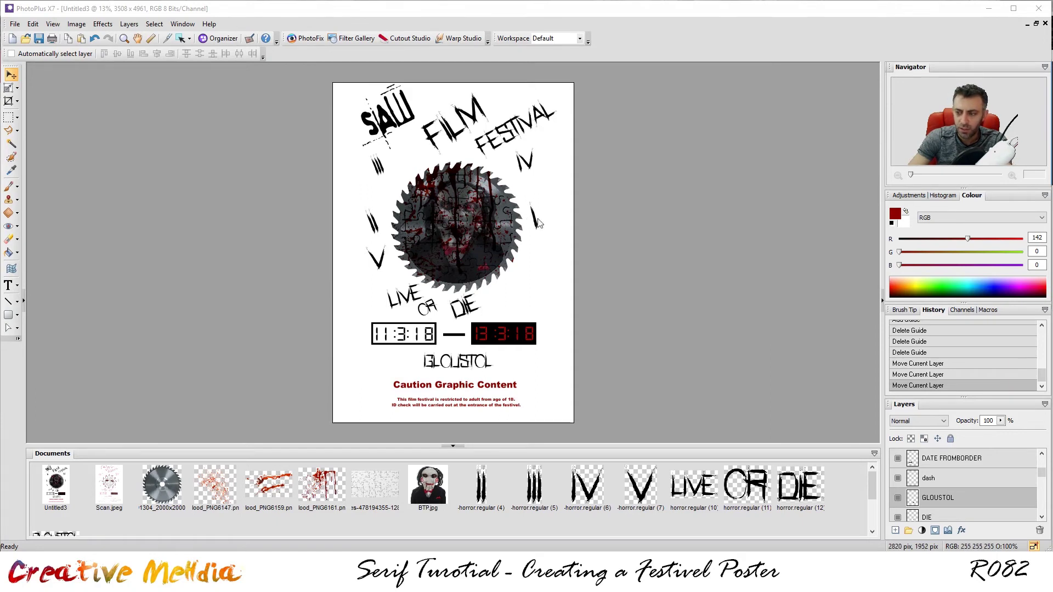
Step: Select the CAUTION2 layer at the top of the stack and open grunge-texture-black-and-white-6.jpg together with Grunge-Texture-PNG-Image.png
{"action": "scroll", "coordinate": [1012, 488], "scroll_direction": "up", "scroll_amount": 2}
{"action": "left_click", "coordinate": [978, 461]}
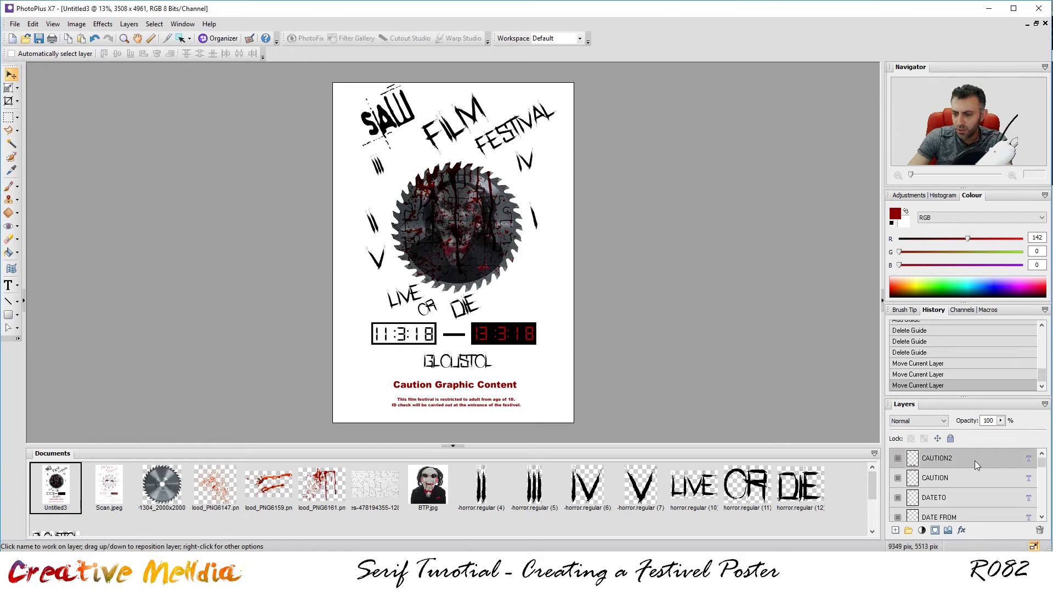
{"action": "left_click", "coordinate": [15, 24]}
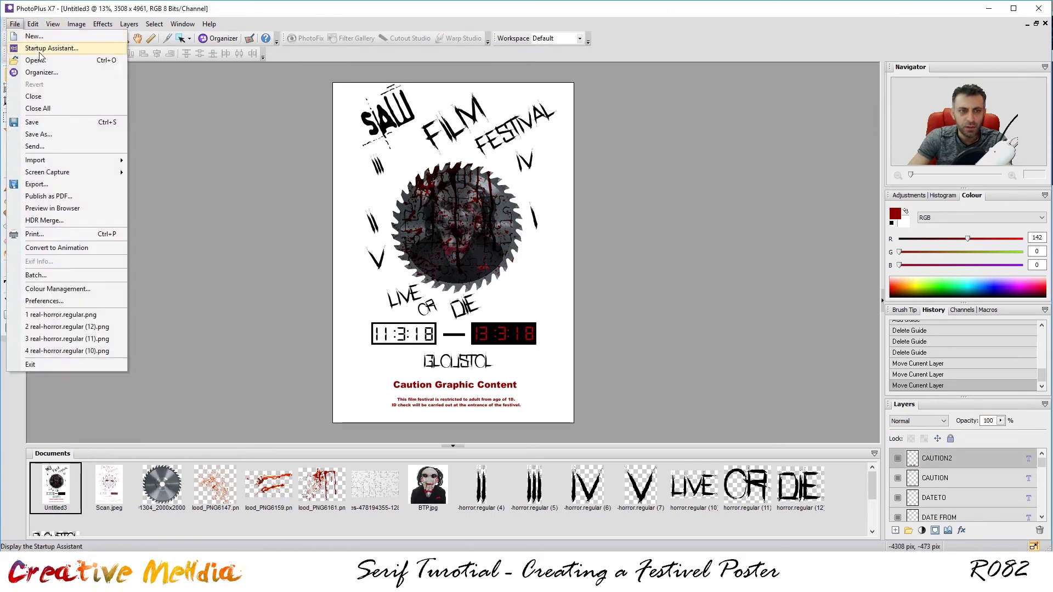
{"action": "left_click", "coordinate": [34, 63]}
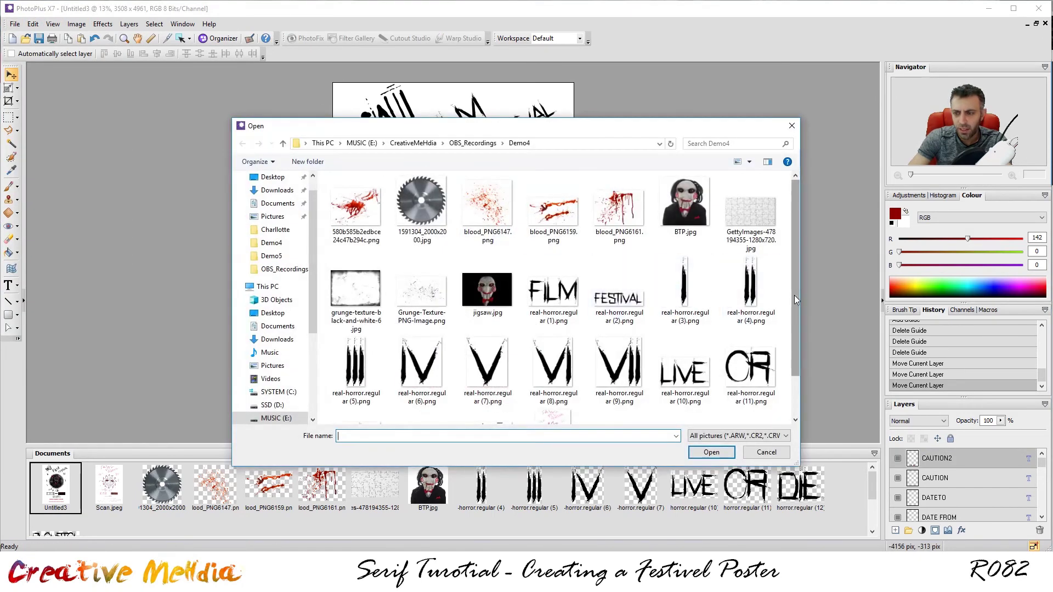
{"action": "left_click_drag", "start_coordinate": [792, 276], "coordinate": [798, 328]}
{"action": "left_click", "coordinate": [439, 257]}
{"action": "left_click", "coordinate": [356, 235], "text": "ctrl"}
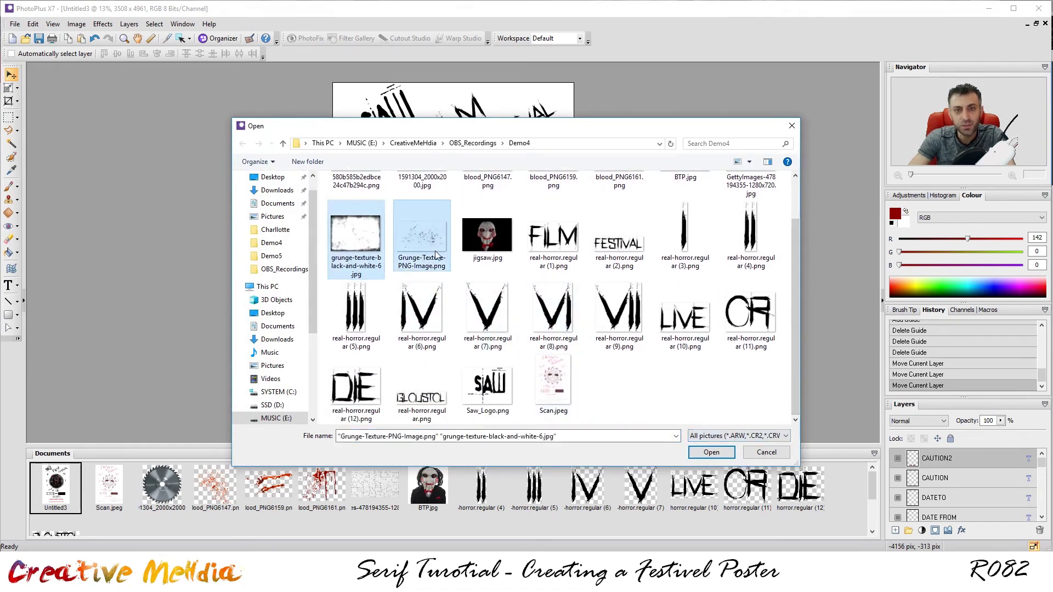
{"action": "left_click", "coordinate": [735, 453]}
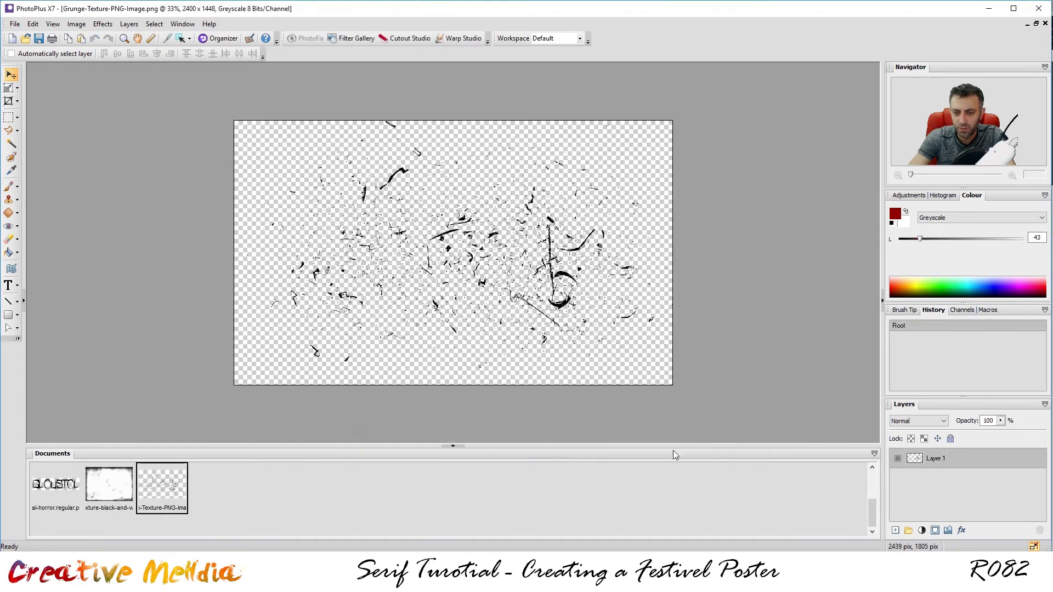
Step: Close the lettering images real-horror.regular.png, real-horror.regular (4).png and real-horror.regular (5).png without saving their changes
{"action": "right_click", "coordinate": [58, 488]}
{"action": "left_click", "coordinate": [82, 495]}
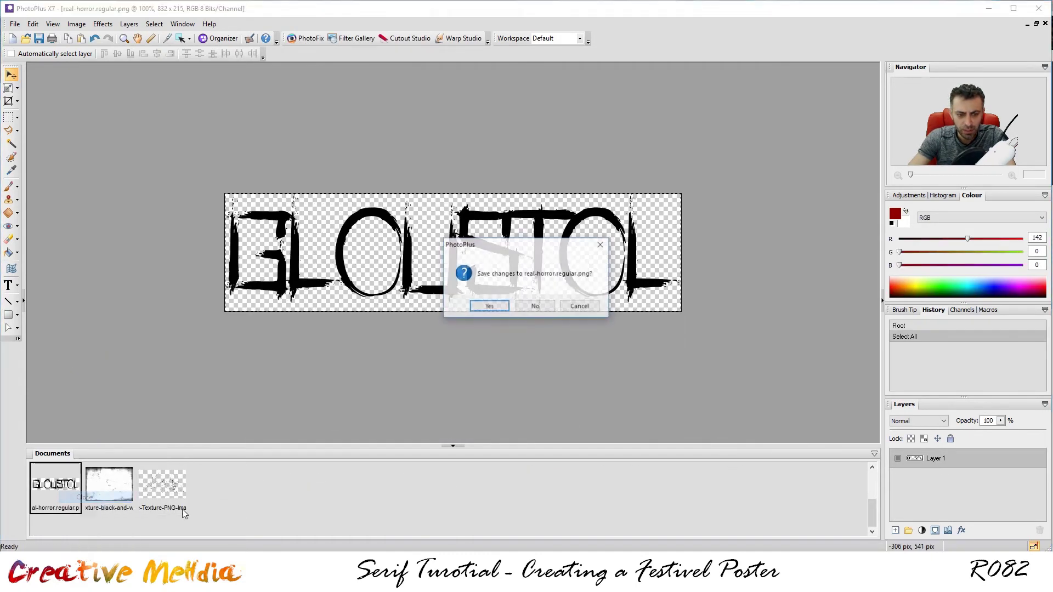
{"action": "left_click", "coordinate": [535, 306]}
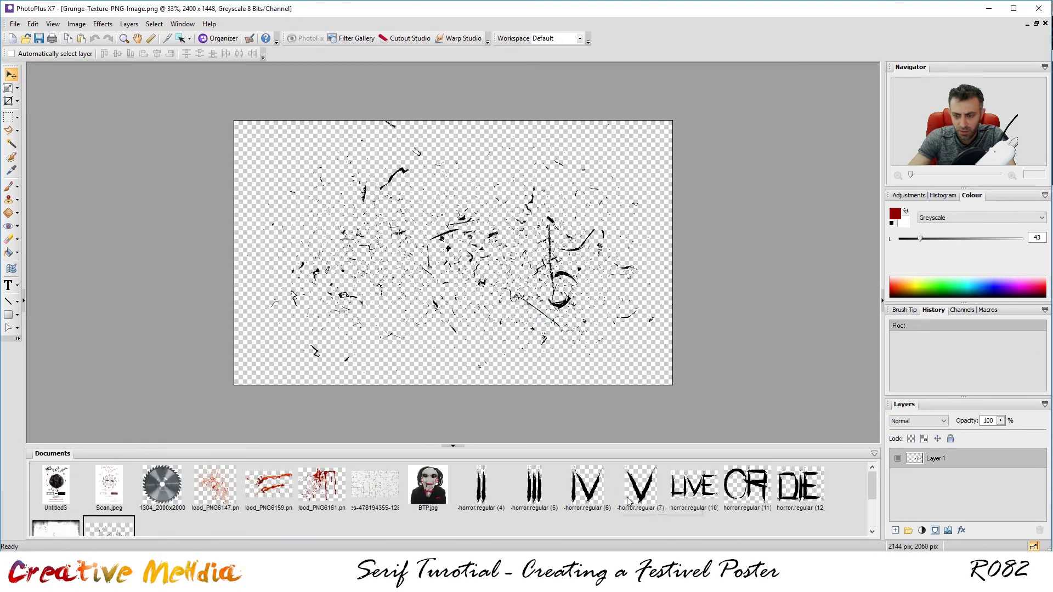
{"action": "right_click", "coordinate": [483, 485]}
{"action": "left_click", "coordinate": [508, 496]}
{"action": "left_click", "coordinate": [551, 308]}
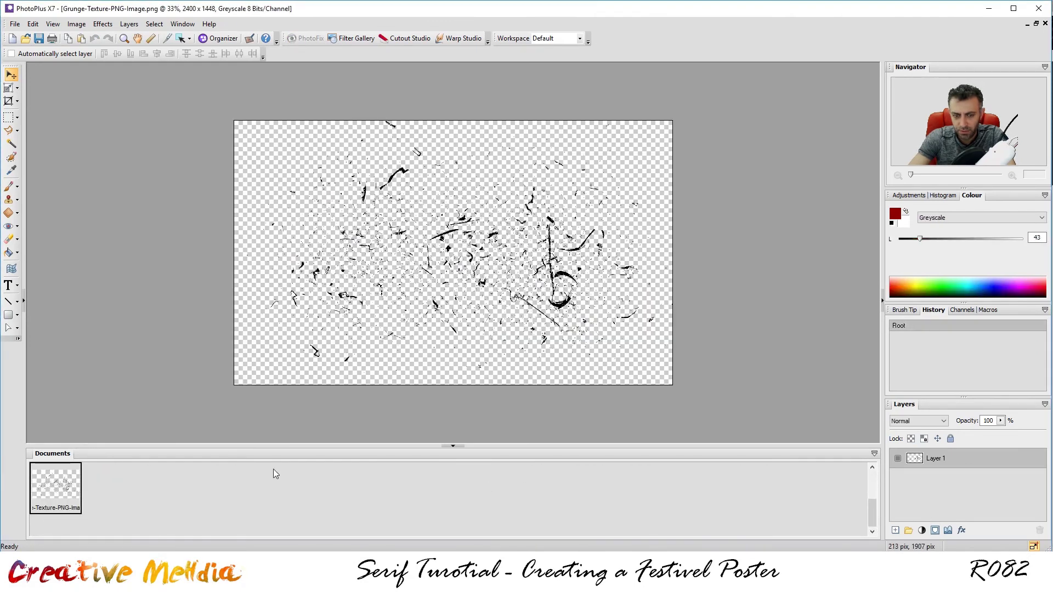
{"action": "right_click", "coordinate": [482, 485]}
{"action": "left_click", "coordinate": [507, 495]}
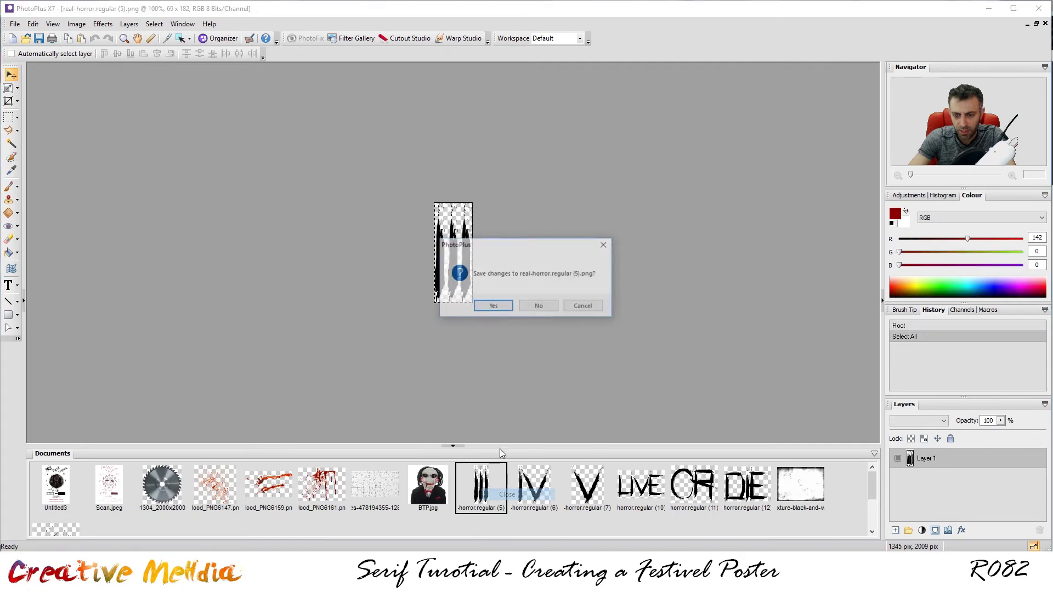
{"action": "left_click", "coordinate": [540, 307]}
Step: Copy the whole grunge-texture-black-and-white-6.jpg image and paste it into the poster as a new layer above the texts
{"action": "left_click", "coordinate": [767, 485]}
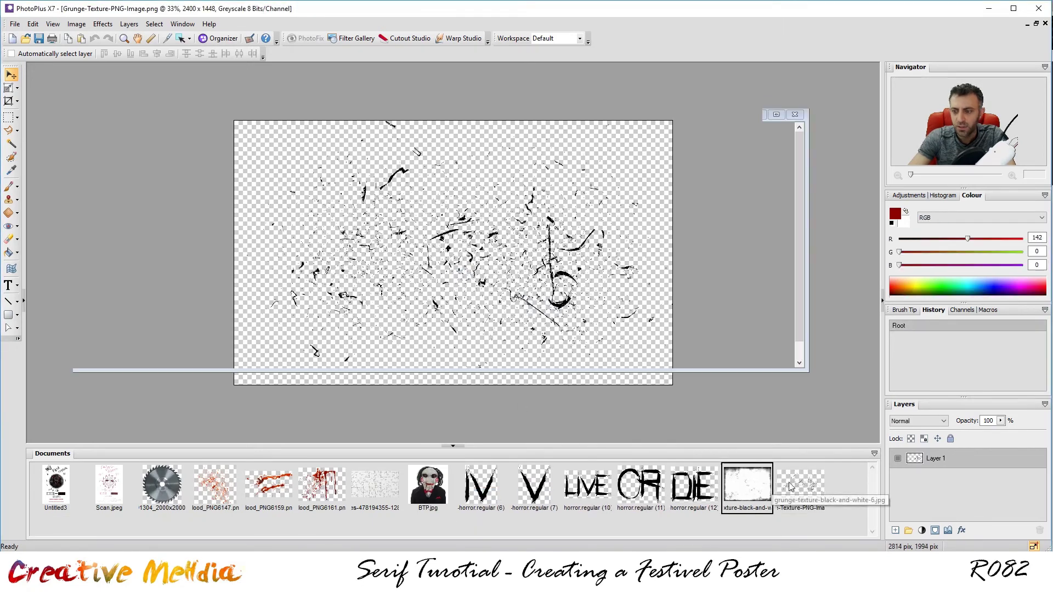
{"action": "left_click", "coordinate": [800, 486]}
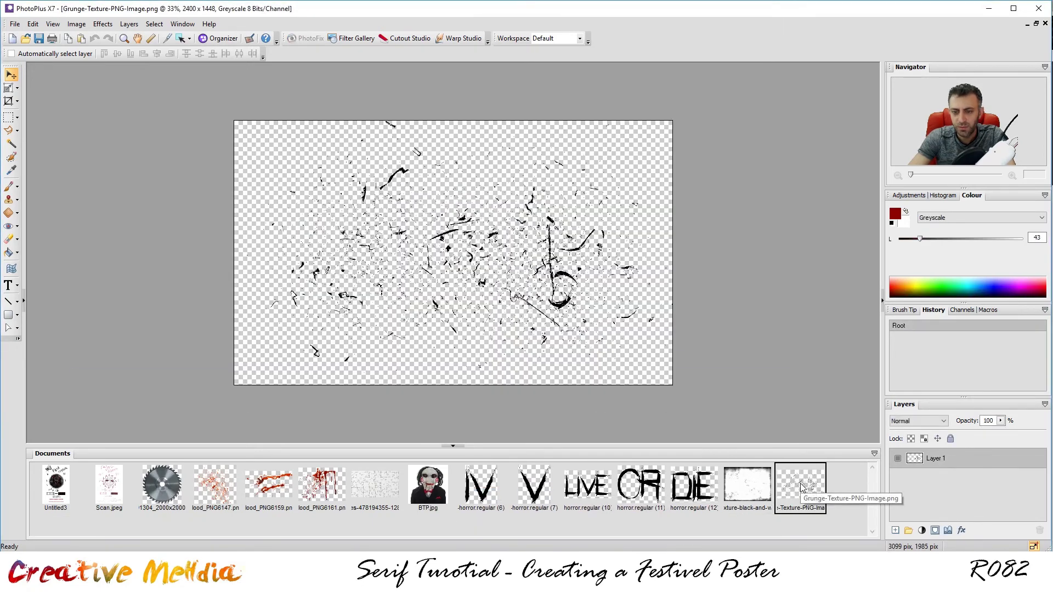
{"action": "left_click", "coordinate": [751, 485]}
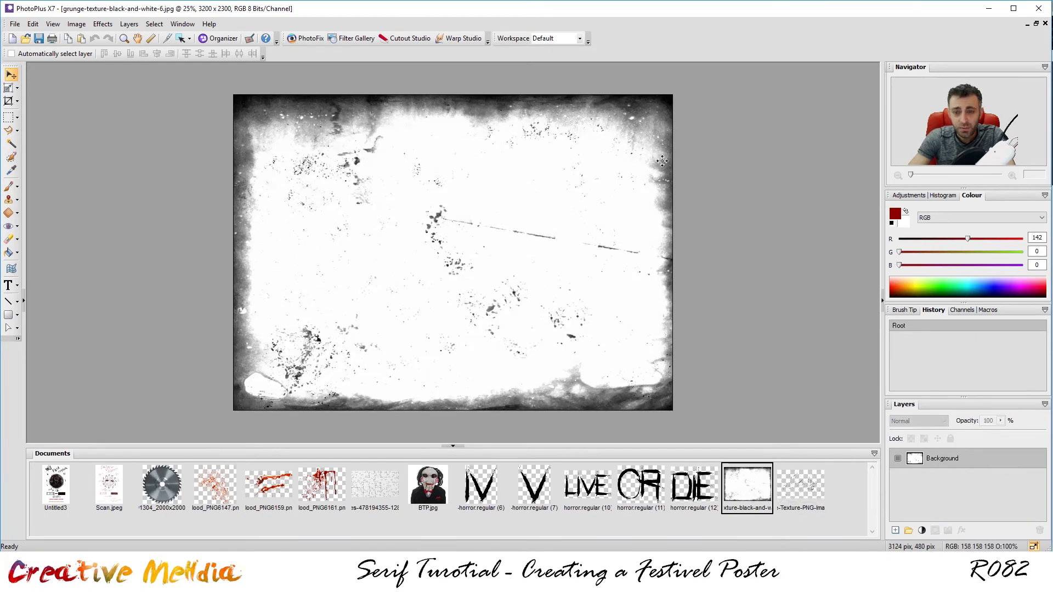
{"action": "key", "text": "ctrl+a"}
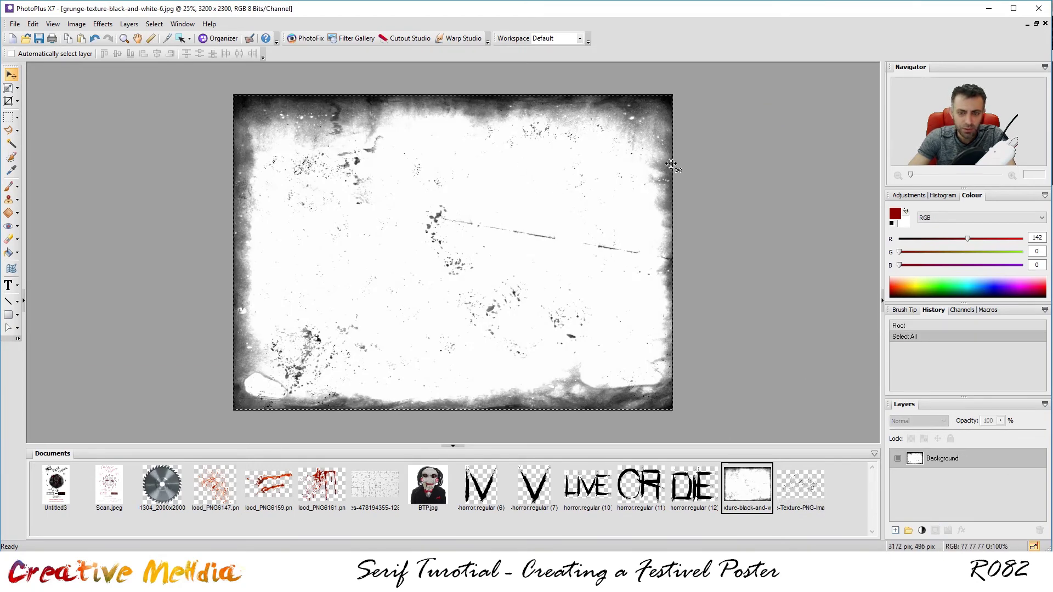
{"action": "left_click", "coordinate": [50, 505]}
{"action": "key", "text": "ctrl+v"}
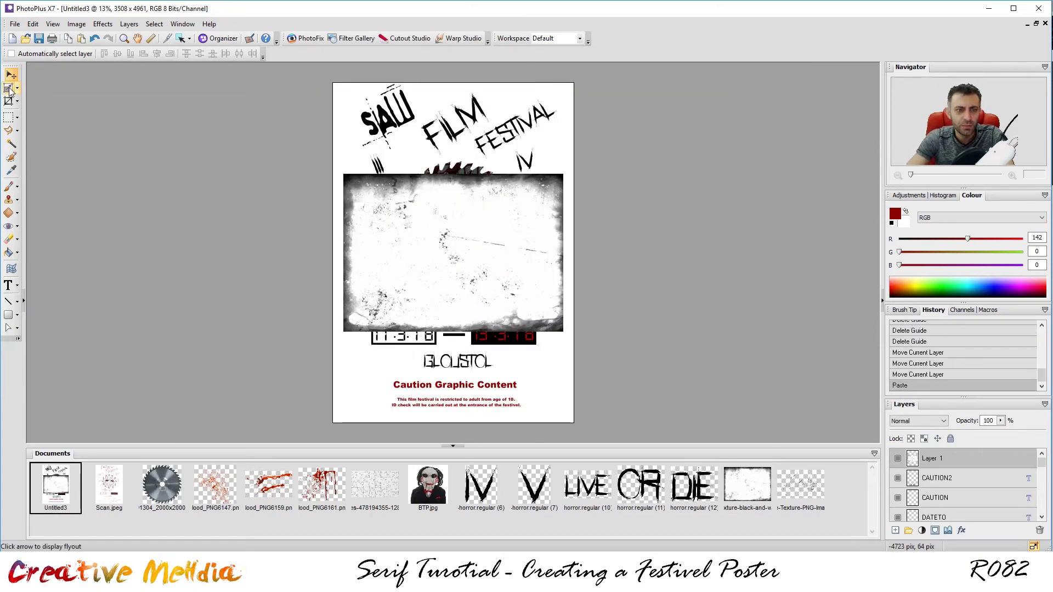
Step: Rotate the pasted grunge texture to portrait orientation and enlarge it to cover the entire poster page
{"action": "left_click", "coordinate": [9, 88]}
{"action": "left_click_drag", "start_coordinate": [586, 165], "coordinate": [560, 384]}
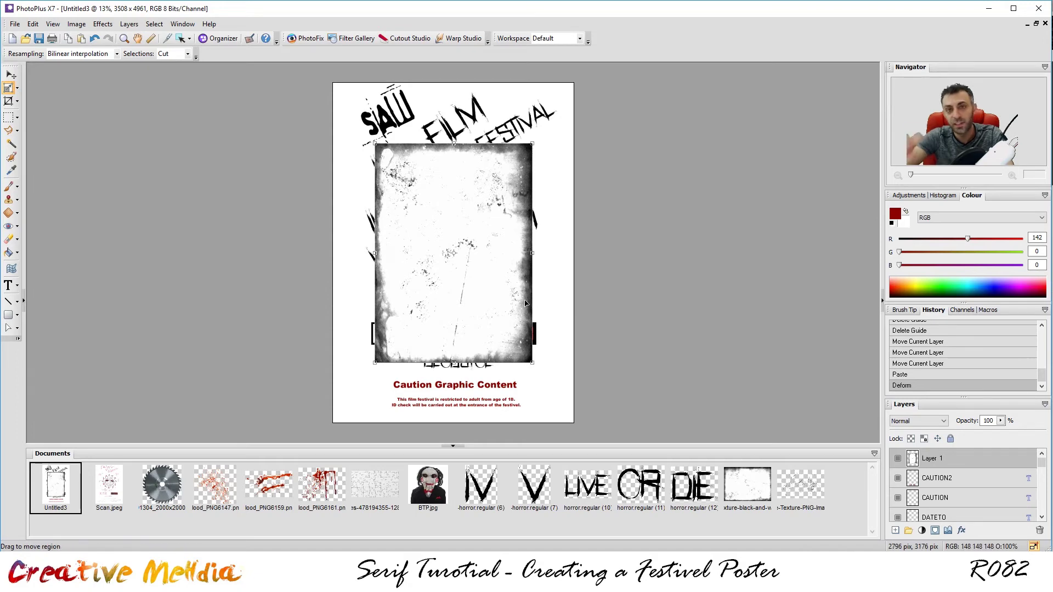
{"action": "left_click_drag", "start_coordinate": [465, 200], "coordinate": [423, 136]}
{"action": "left_click_drag", "start_coordinate": [489, 300], "coordinate": [582, 424]}
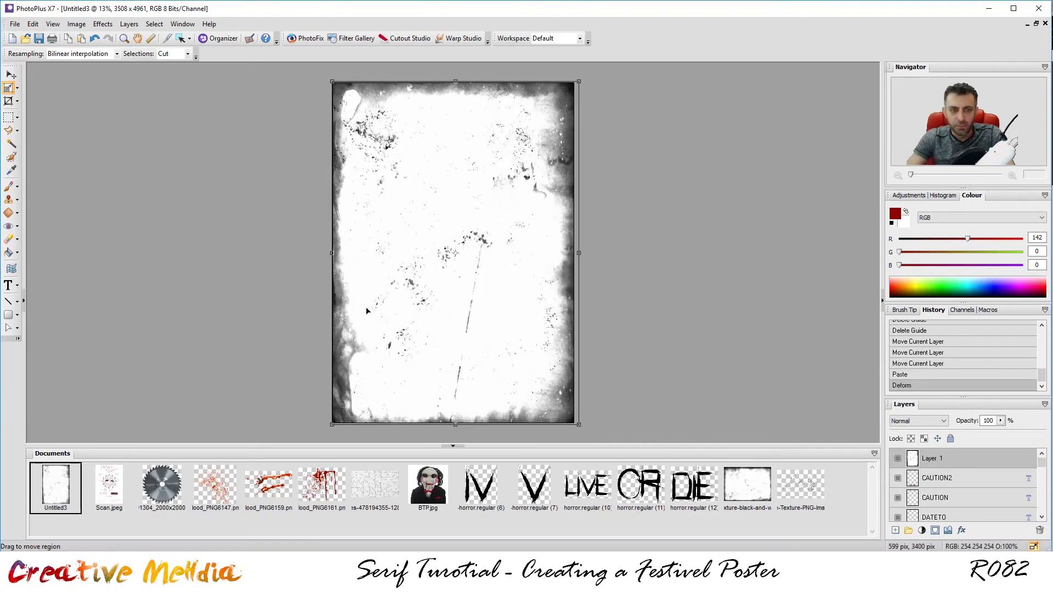
{"action": "left_click", "coordinate": [8, 118]}
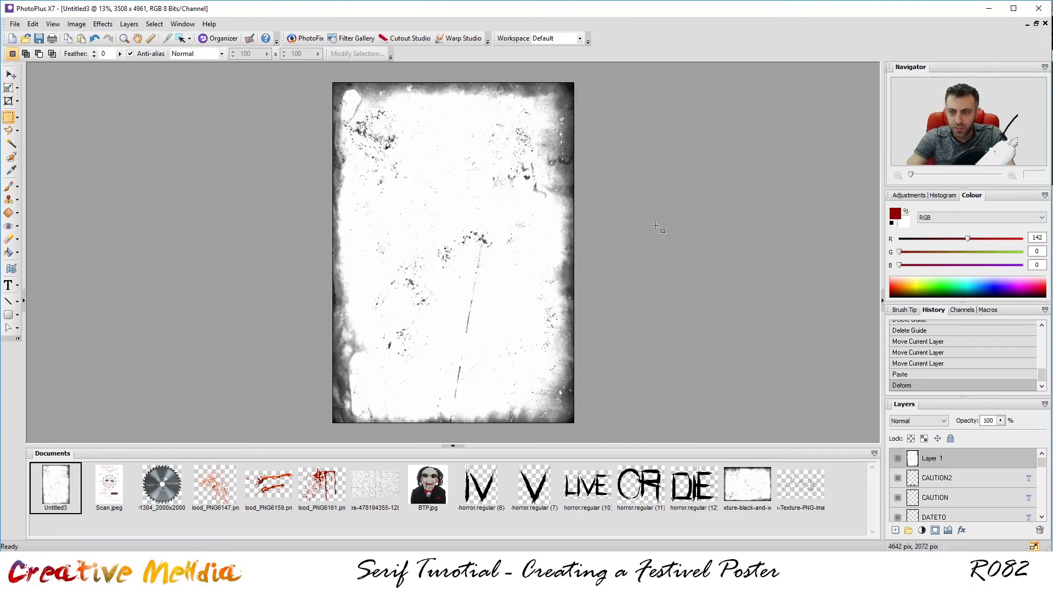
Step: Try blend modes such as Darken, Darker Colour, Overlay, Pin Light and Hard Light on the texture layer, and return it to Normal
{"action": "left_click", "coordinate": [926, 423]}
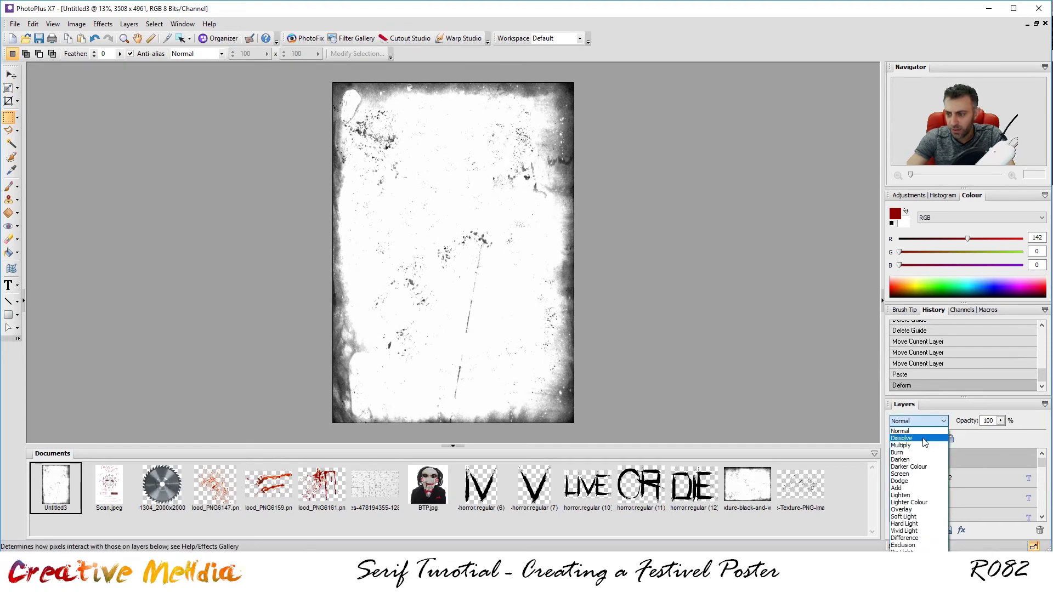
{"action": "left_click", "coordinate": [925, 438]}
{"action": "scroll", "coordinate": [929, 426], "scroll_direction": "down", "scroll_amount": 1}
{"action": "scroll", "coordinate": [929, 426], "scroll_direction": "down", "scroll_amount": 2}
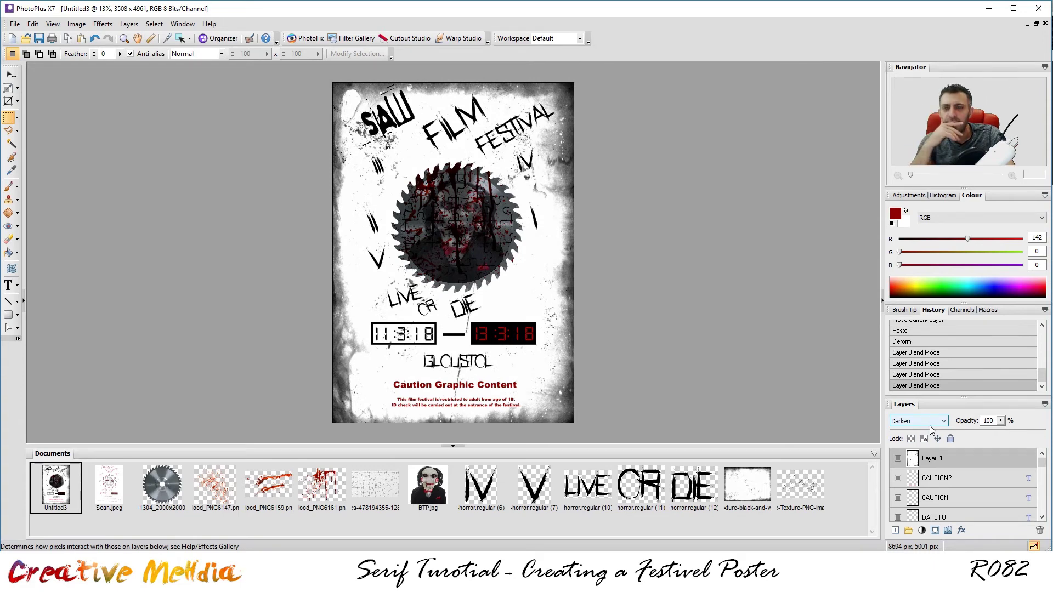
{"action": "scroll", "coordinate": [929, 426], "scroll_direction": "down", "scroll_amount": 1}
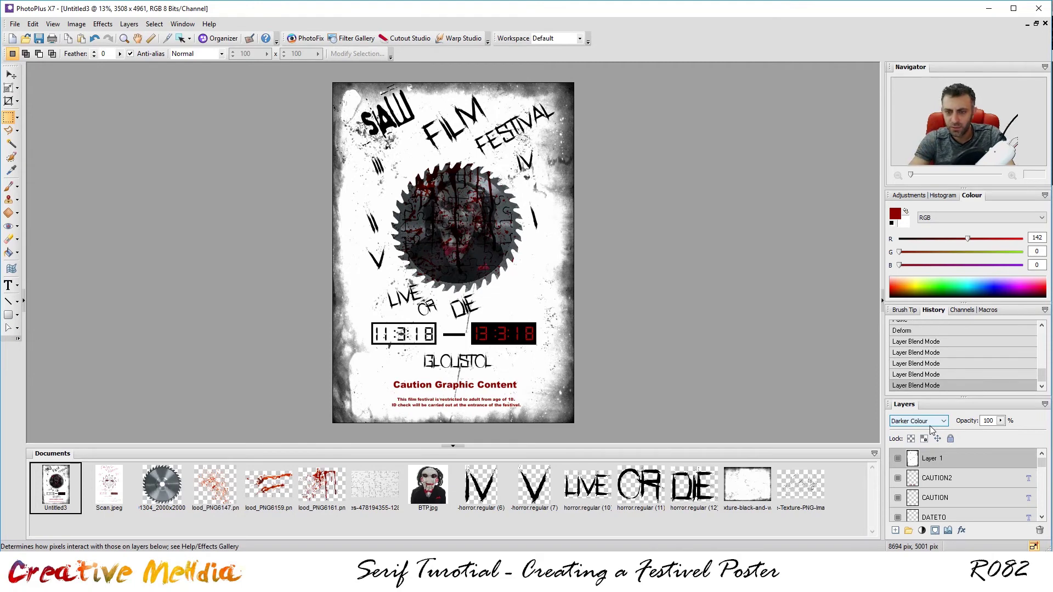
{"action": "scroll", "coordinate": [930, 426], "scroll_direction": "down", "scroll_amount": 1}
{"action": "scroll", "coordinate": [930, 426], "scroll_direction": "down", "scroll_amount": 4}
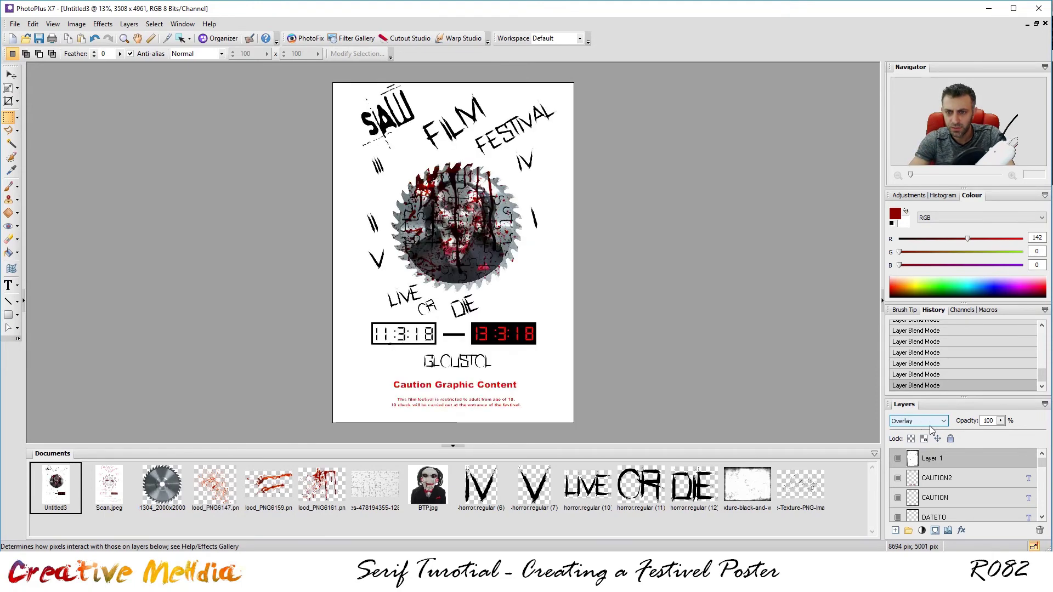
{"action": "scroll", "coordinate": [930, 425], "scroll_direction": "down", "scroll_amount": 3}
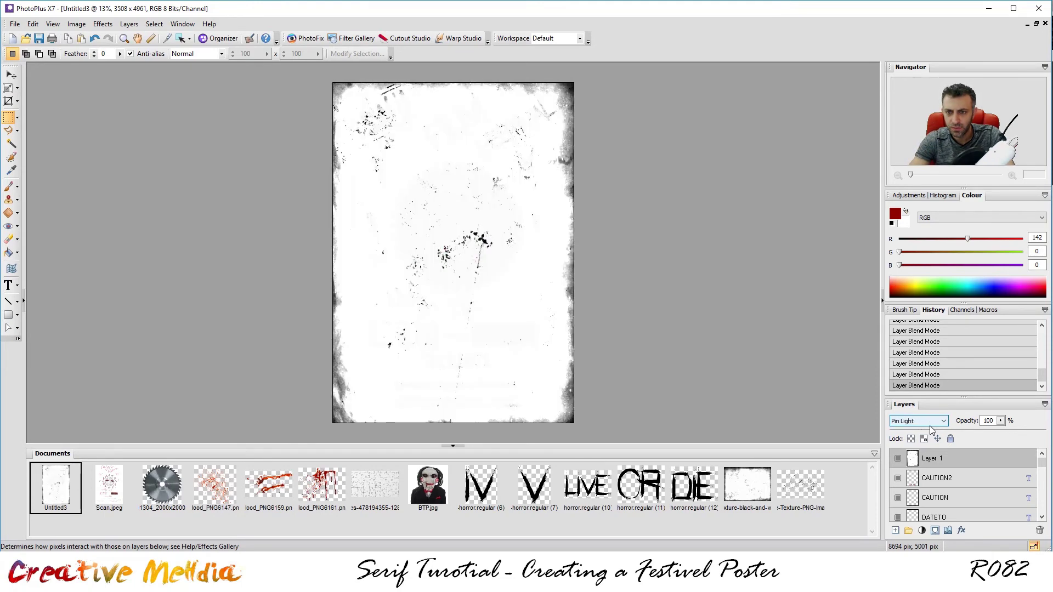
{"action": "scroll", "coordinate": [929, 426], "scroll_direction": "down", "scroll_amount": 1}
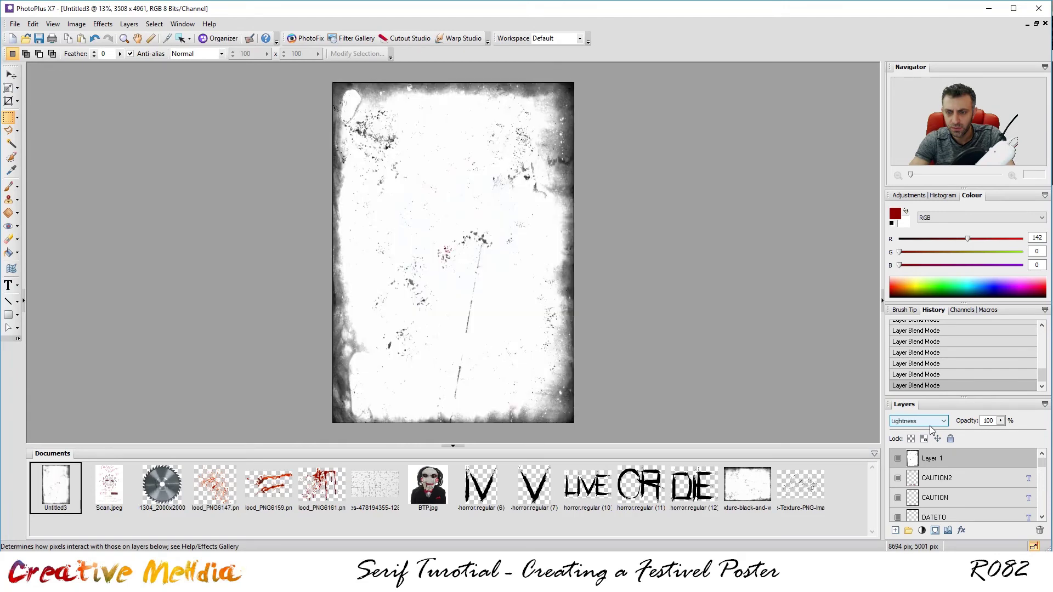
{"action": "scroll", "coordinate": [929, 426], "scroll_direction": "up", "scroll_amount": 1}
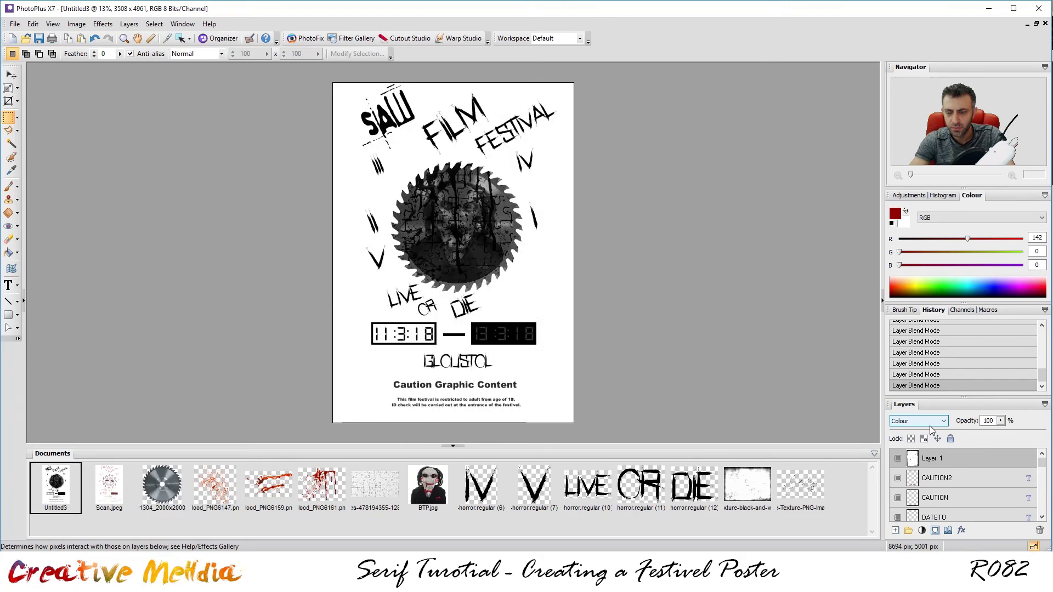
{"action": "scroll", "coordinate": [930, 426], "scroll_direction": "up", "scroll_amount": 4}
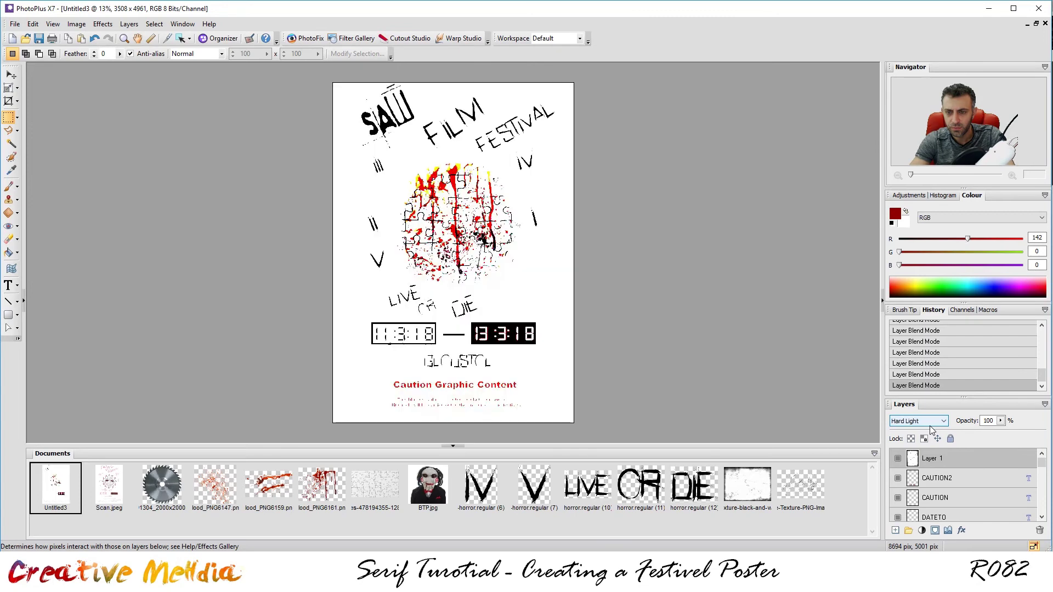
{"action": "scroll", "coordinate": [930, 426], "scroll_direction": "up", "scroll_amount": 2}
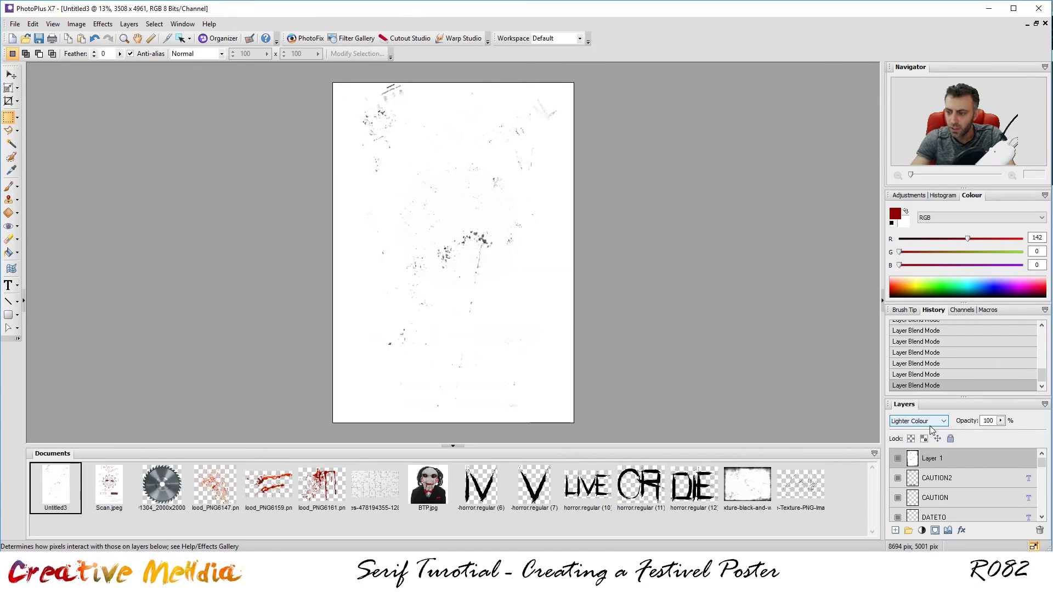
{"action": "left_click", "coordinate": [932, 420]}
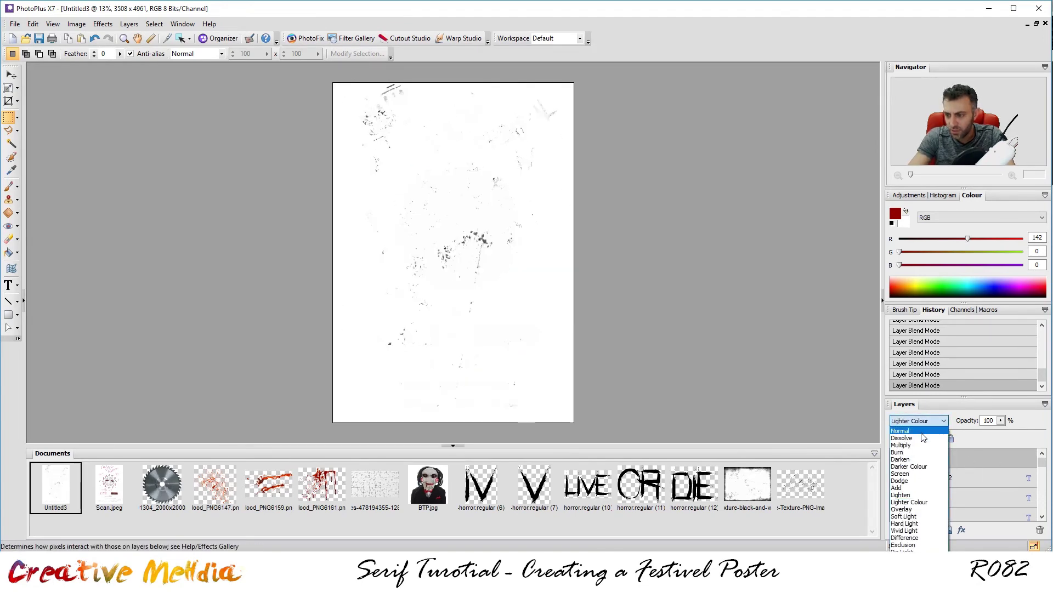
{"action": "left_click", "coordinate": [921, 431]}
Step: Move the grunge texture layer down the stack to sit between the jigsaw and ref_image layers
{"action": "scroll", "coordinate": [956, 499], "scroll_direction": "down", "scroll_amount": 5}
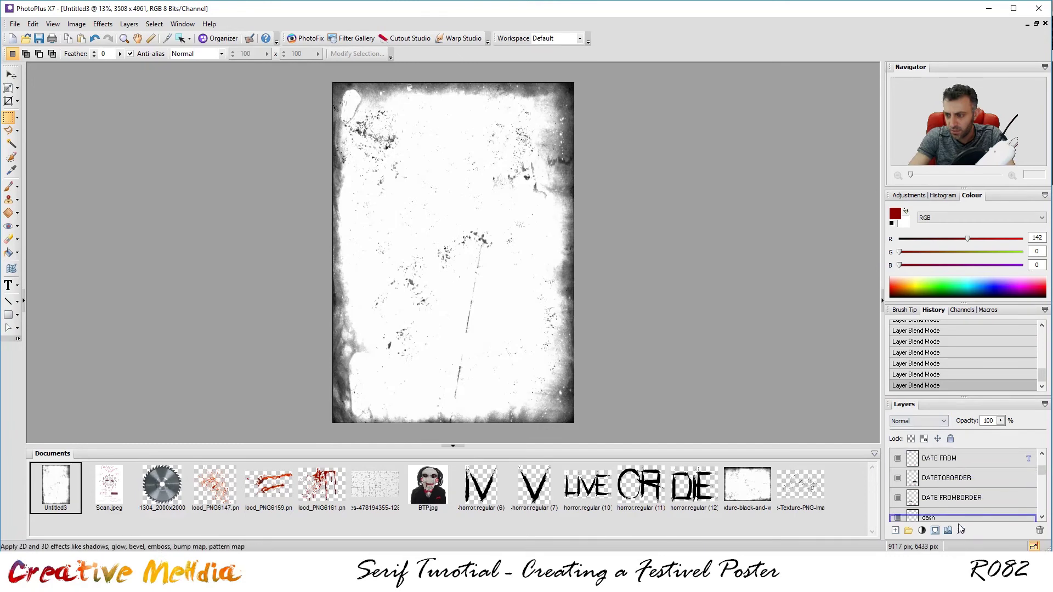
{"action": "scroll", "coordinate": [960, 528], "scroll_direction": "down", "scroll_amount": 2}
{"action": "scroll", "coordinate": [960, 528], "scroll_direction": "down", "scroll_amount": 5}
{"action": "left_click_drag", "start_coordinate": [958, 524], "coordinate": [959, 485]}
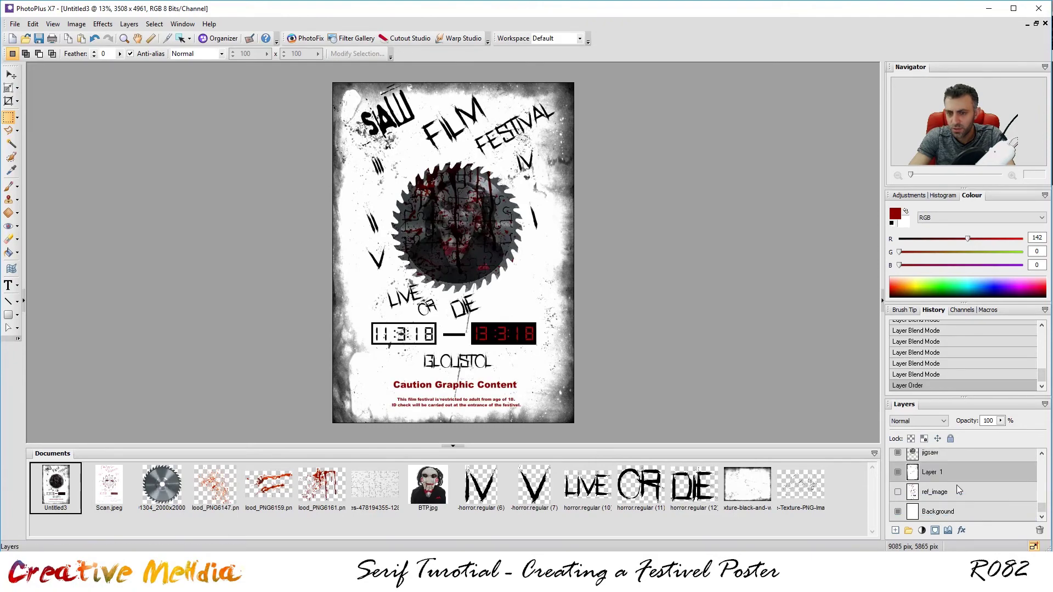
Step: Examine the poster closely around the saw blade and as a whole to judge the grunge background
{"action": "scroll", "coordinate": [466, 215], "scroll_direction": "up", "scroll_amount": 3}
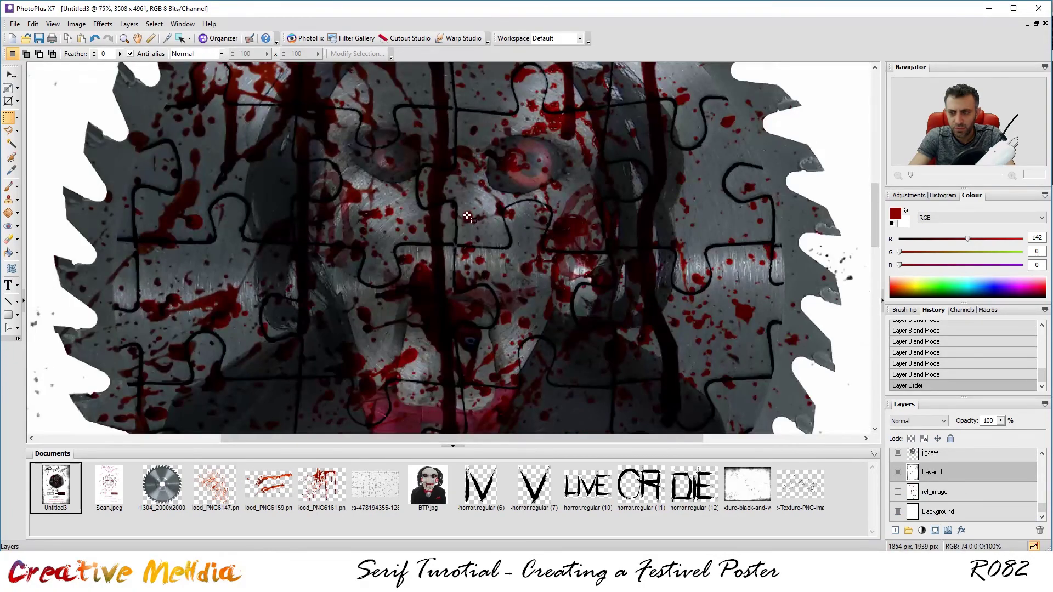
{"action": "scroll", "coordinate": [467, 215], "scroll_direction": "down", "scroll_amount": 5}
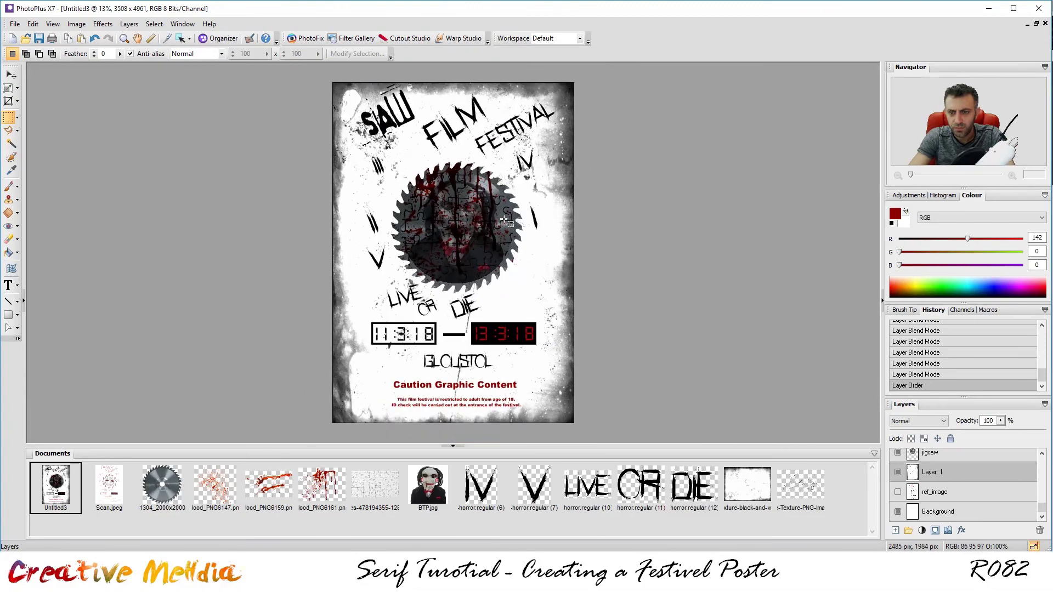
{"action": "scroll", "coordinate": [514, 221], "scroll_direction": "up", "scroll_amount": 5}
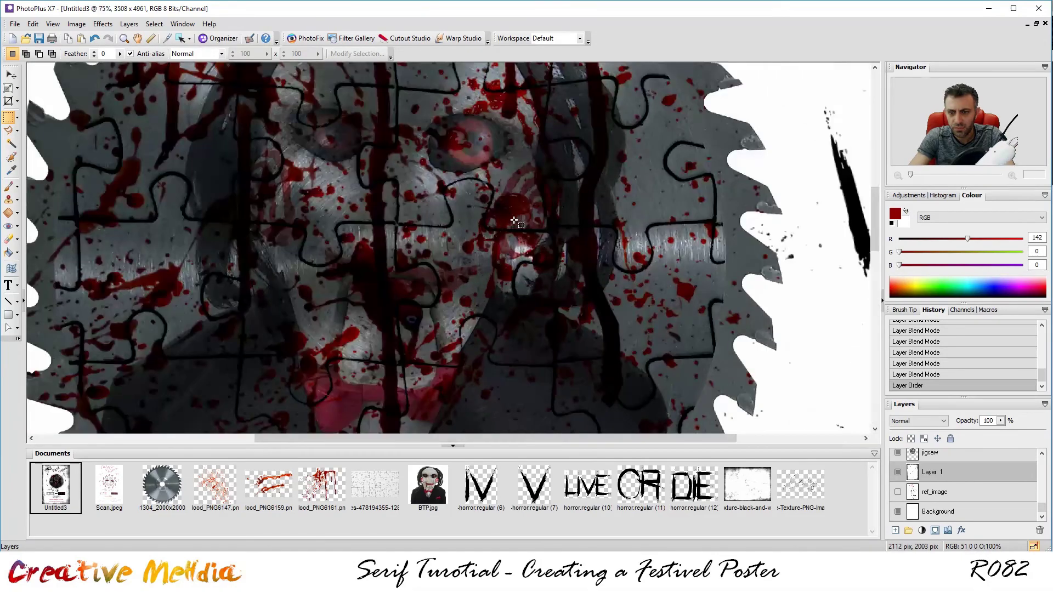
{"action": "scroll", "coordinate": [516, 222], "scroll_direction": "down", "scroll_amount": 3}
{"action": "scroll", "coordinate": [516, 223], "scroll_direction": "down", "scroll_amount": 3}
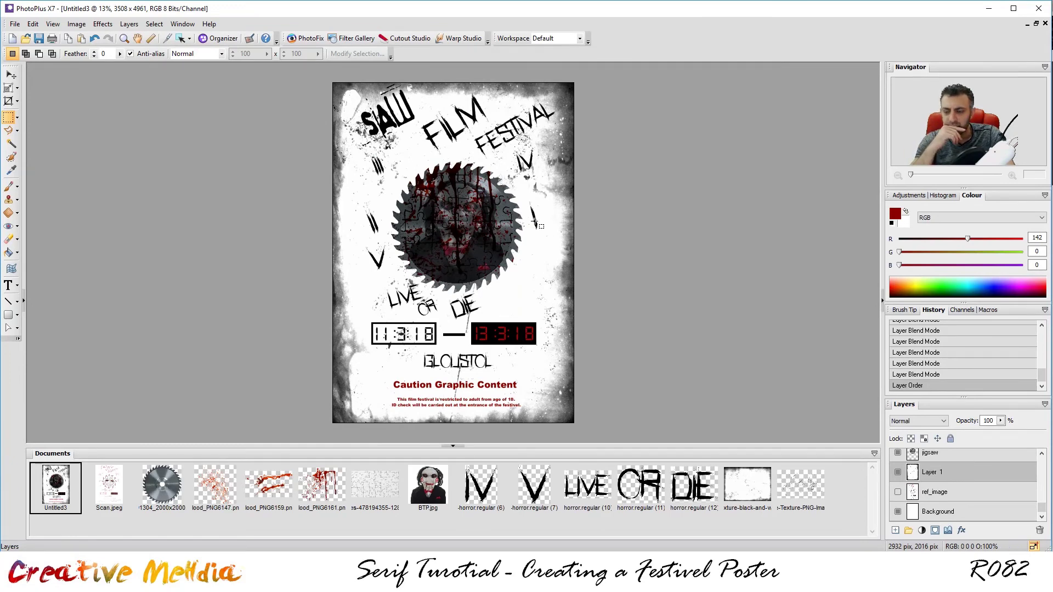
{"action": "scroll", "coordinate": [535, 222], "scroll_direction": "up", "scroll_amount": 3}
{"action": "scroll", "coordinate": [585, 160], "scroll_direction": "up", "scroll_amount": 1}
{"action": "scroll", "coordinate": [585, 161], "scroll_direction": "down", "scroll_amount": 3}
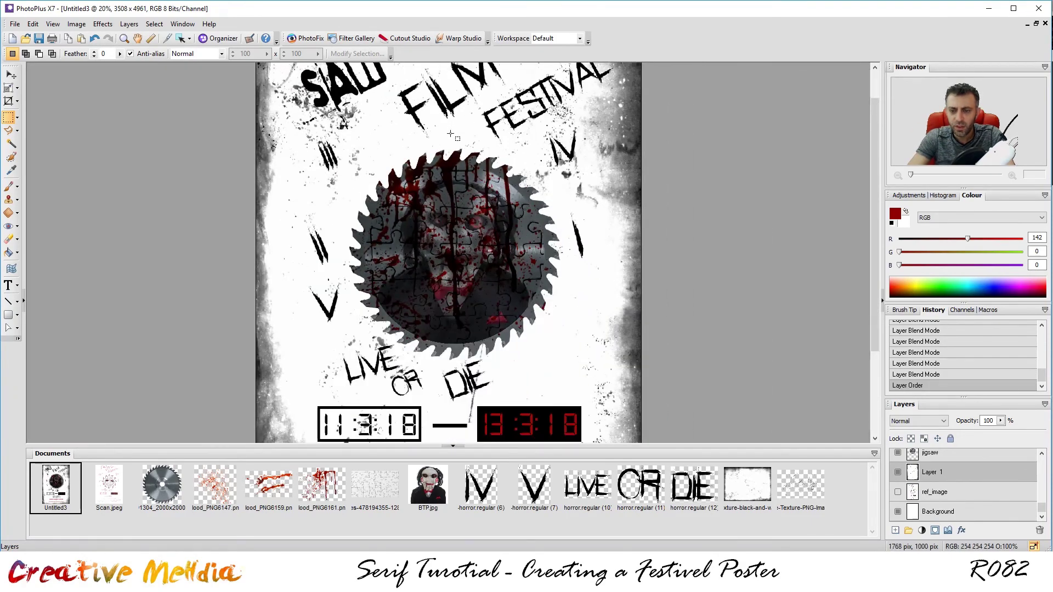
{"action": "scroll", "coordinate": [451, 132], "scroll_direction": "down", "scroll_amount": 2}
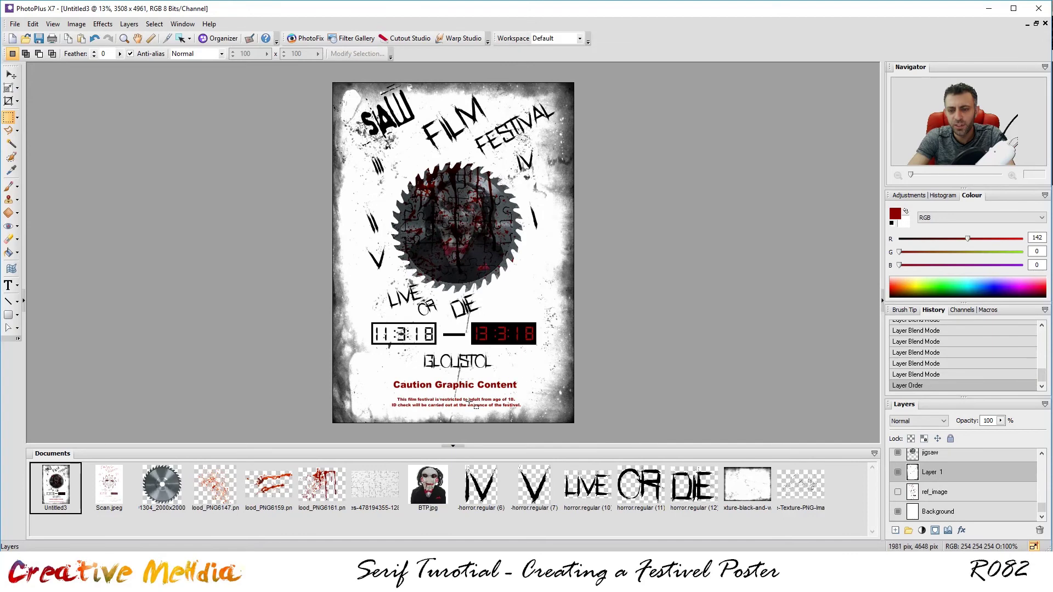
Step: Load the outline of the FESTIVAL lettering as a selection from its layer
{"action": "scroll", "coordinate": [463, 329], "scroll_direction": "up", "scroll_amount": 2}
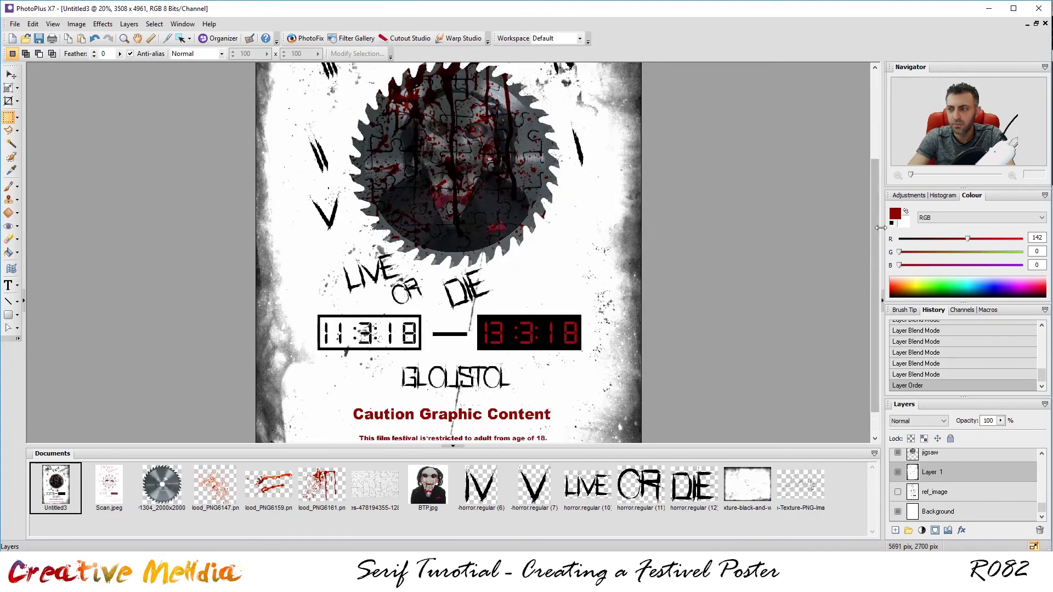
{"action": "left_click_drag", "start_coordinate": [874, 206], "coordinate": [864, 117]}
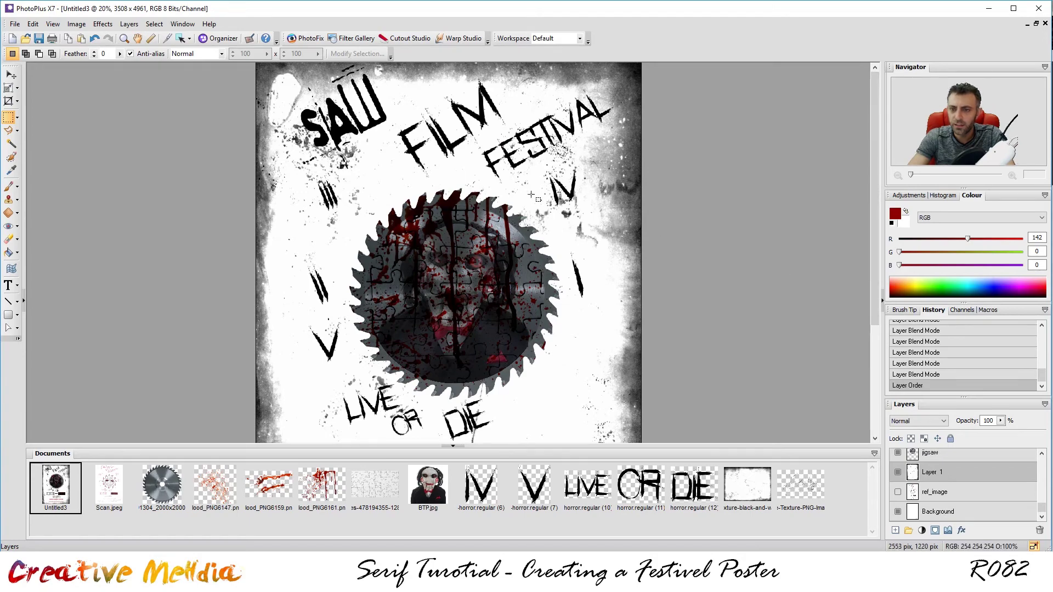
{"action": "scroll", "coordinate": [531, 195], "scroll_direction": "down", "scroll_amount": 2}
{"action": "scroll", "coordinate": [493, 102], "scroll_direction": "up", "scroll_amount": 3}
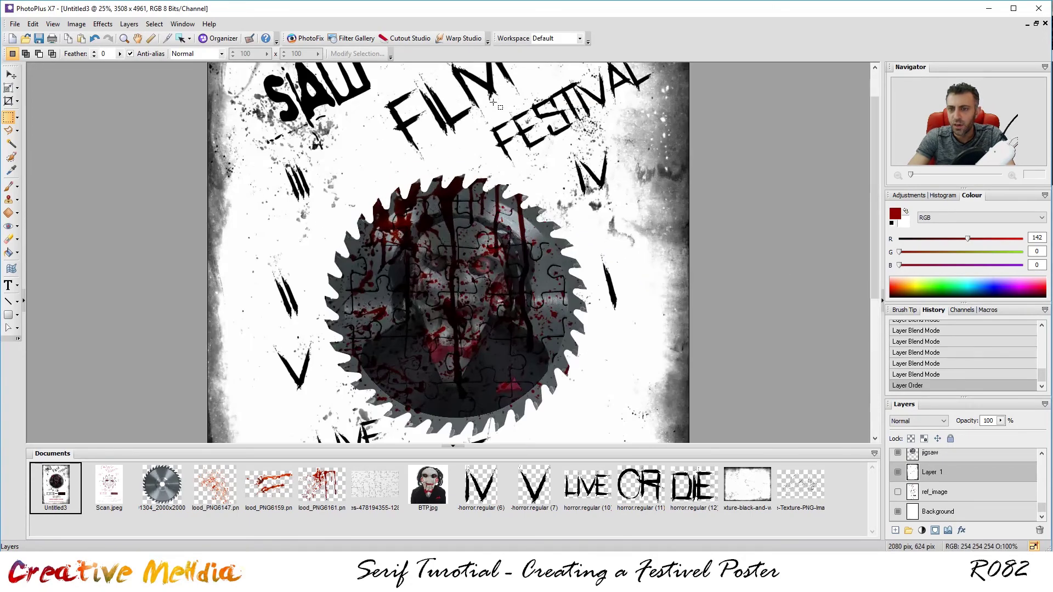
{"action": "scroll", "coordinate": [871, 183], "scroll_direction": "up", "scroll_amount": 1}
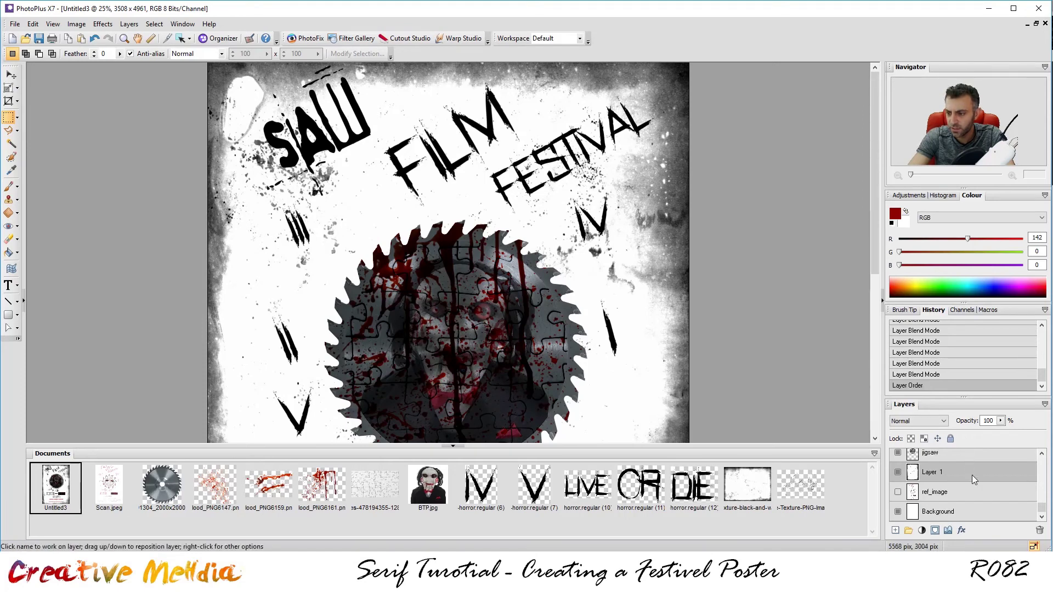
{"action": "scroll", "coordinate": [977, 483], "scroll_direction": "up", "scroll_amount": 3}
{"action": "scroll", "coordinate": [978, 482], "scroll_direction": "up", "scroll_amount": 2}
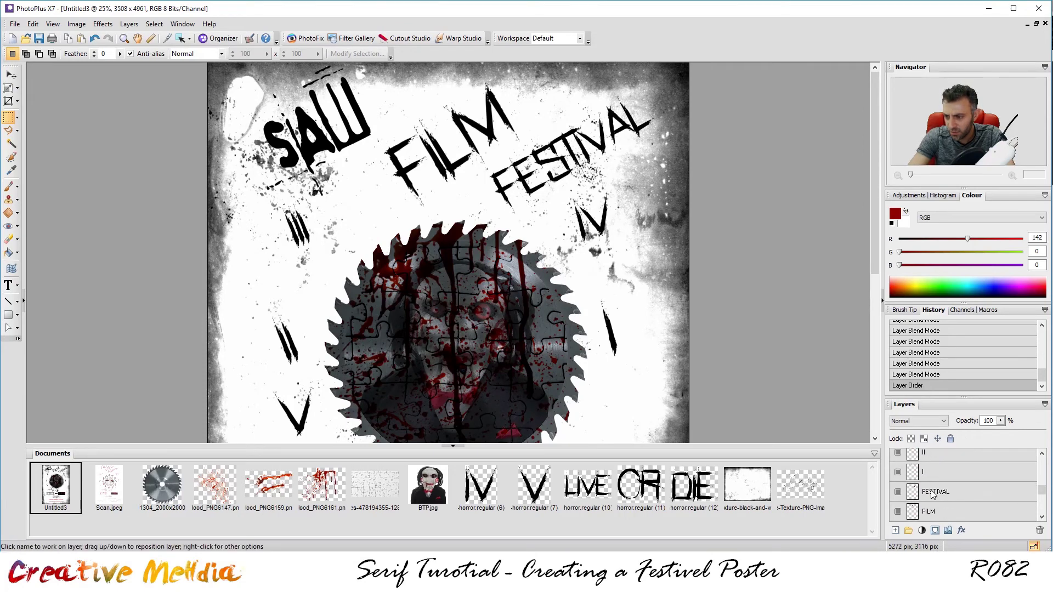
{"action": "left_click", "coordinate": [978, 488]}
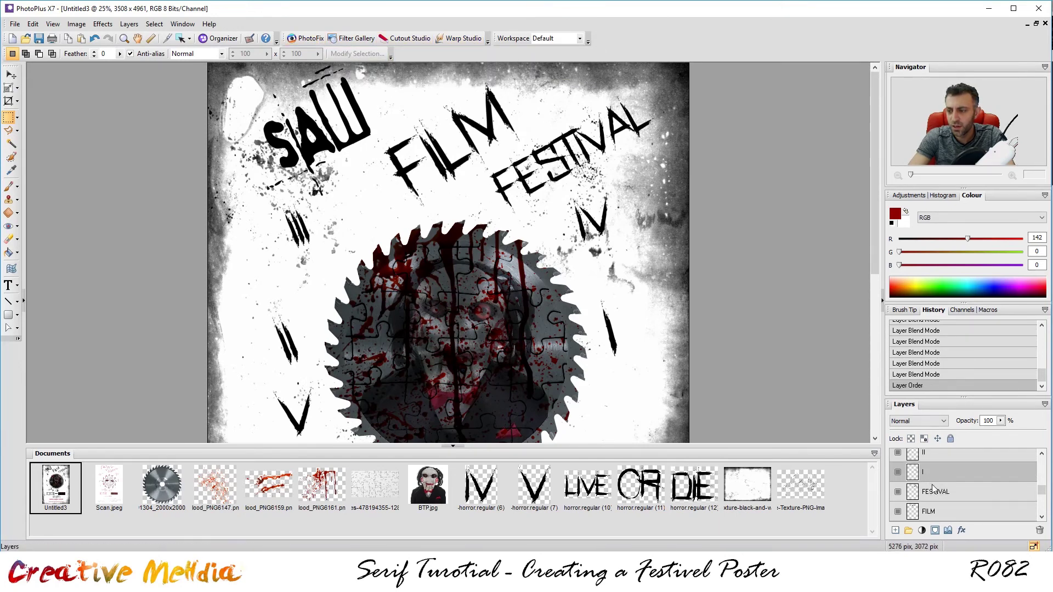
{"action": "left_click", "coordinate": [897, 491]}
{"action": "left_click", "coordinate": [897, 492]}
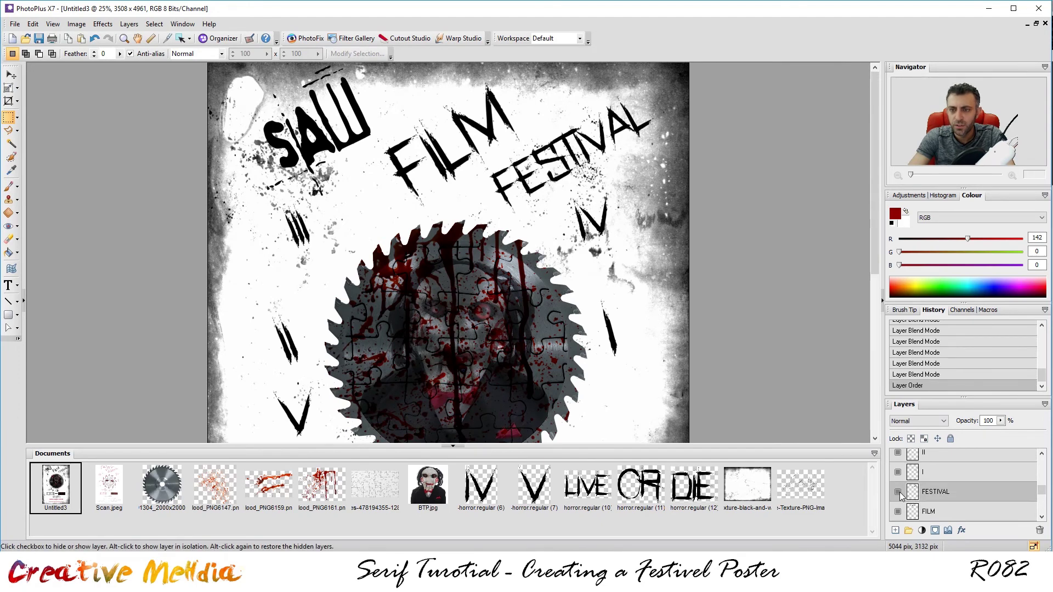
{"action": "left_click", "coordinate": [940, 492], "text": "ctrl"}
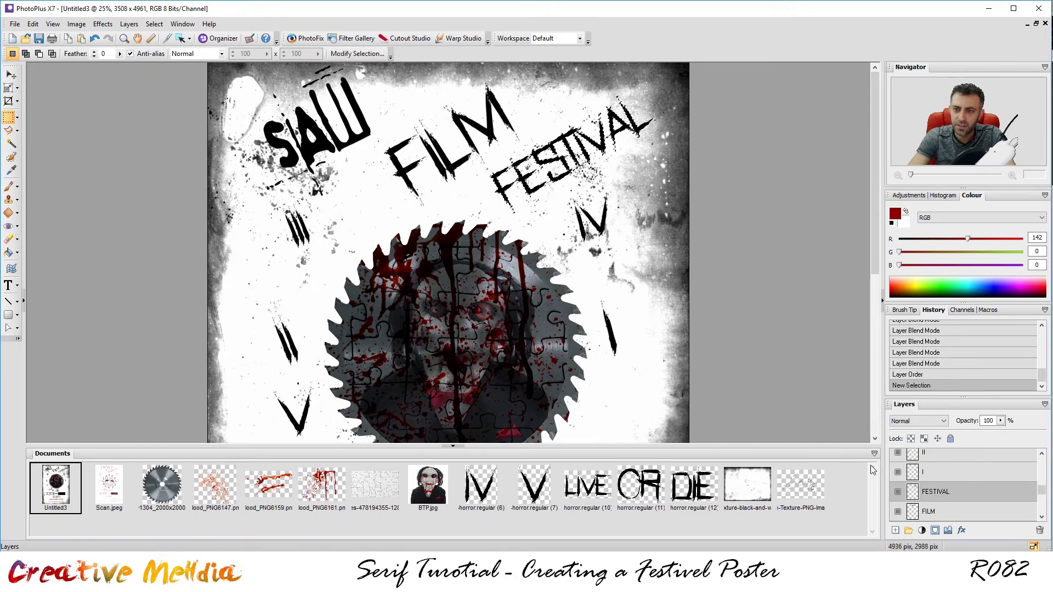
Step: Create a new layer named festivalColour directly above the FESTIVAL layer
{"action": "scroll", "coordinate": [570, 85], "scroll_direction": "up", "scroll_amount": 3}
{"action": "scroll", "coordinate": [570, 85], "scroll_direction": "down", "scroll_amount": 2}
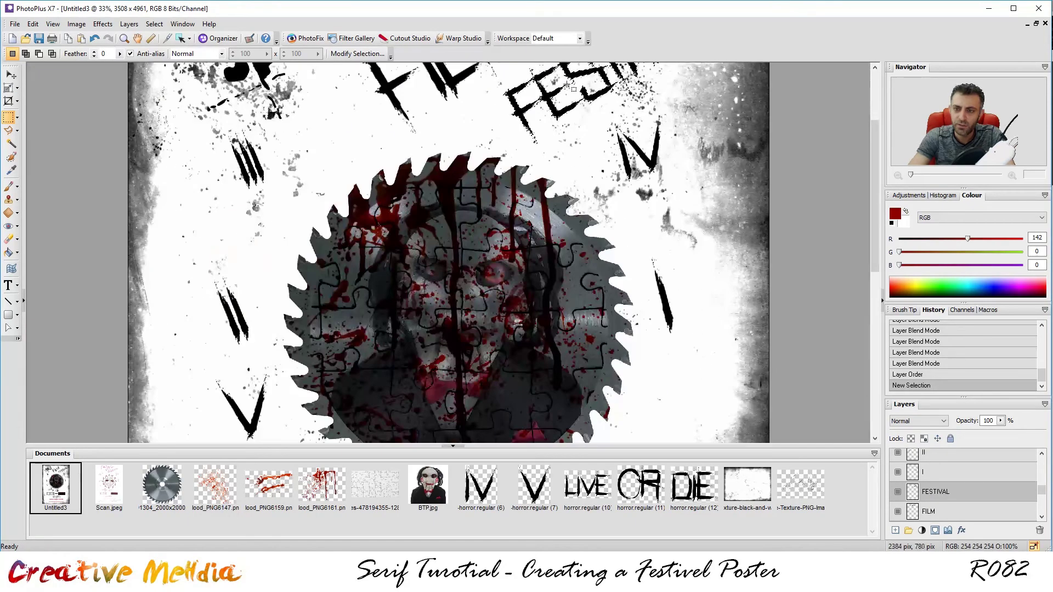
{"action": "scroll", "coordinate": [571, 85], "scroll_direction": "down", "scroll_amount": 1}
{"action": "left_click_drag", "start_coordinate": [877, 229], "coordinate": [877, 203]}
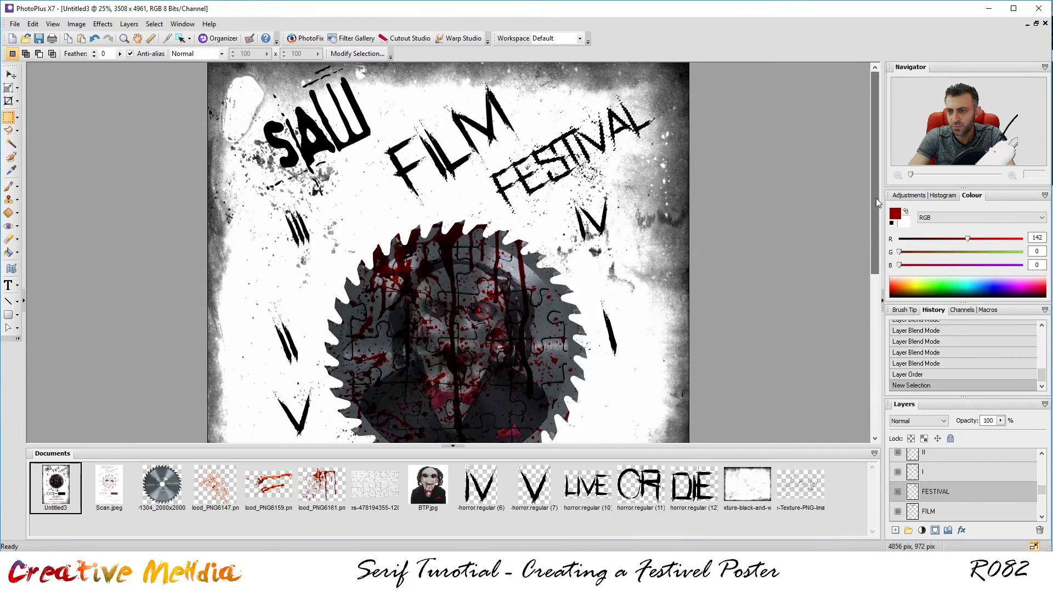
{"action": "left_click", "coordinate": [896, 530]}
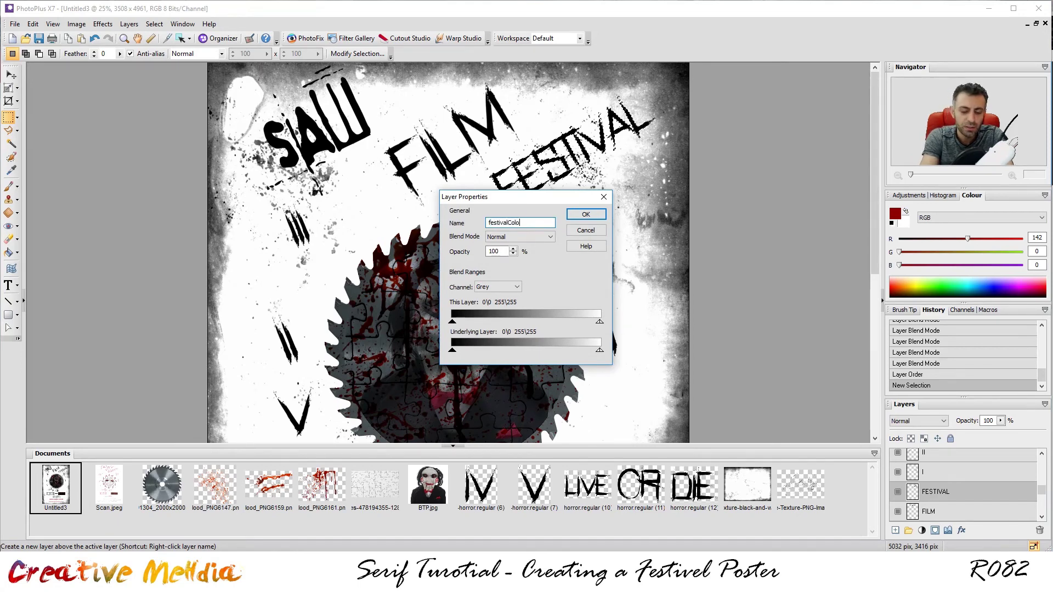
{"action": "key", "text": "Return"}
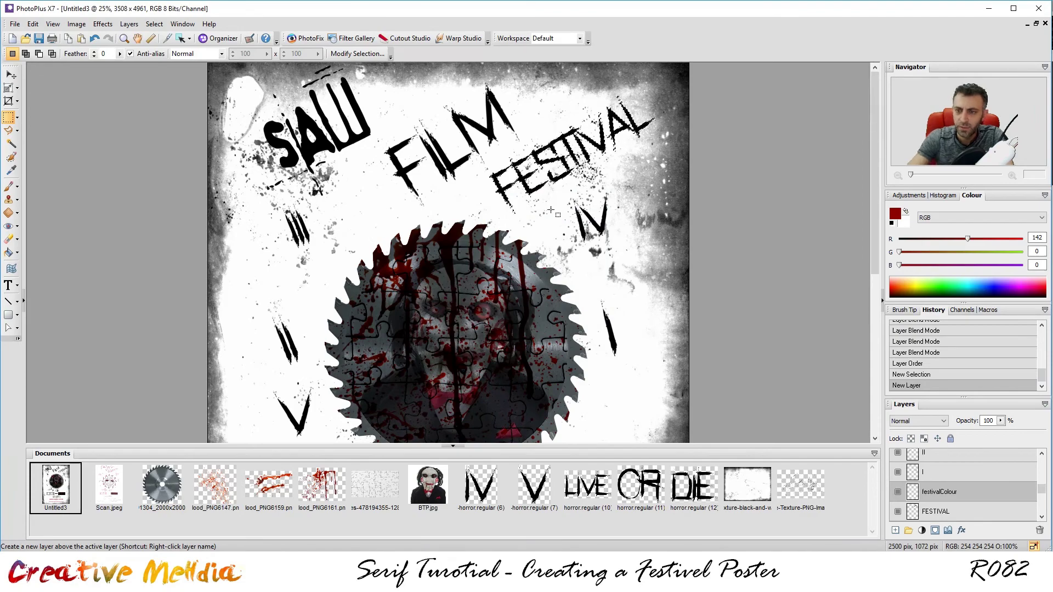
Step: Flood fill the selected FESTIVAL lettering with dark red (RGB 142, 0, 0) on the festivalColour layer, and clear the selection
{"action": "scroll", "coordinate": [573, 151], "scroll_direction": "up", "scroll_amount": 4}
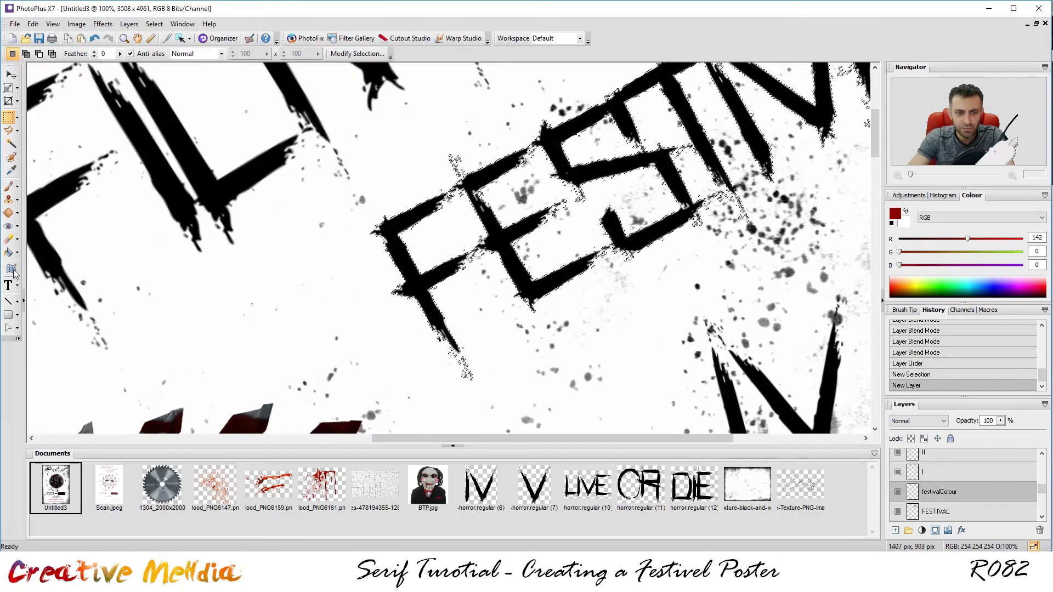
{"action": "left_click", "coordinate": [9, 254]}
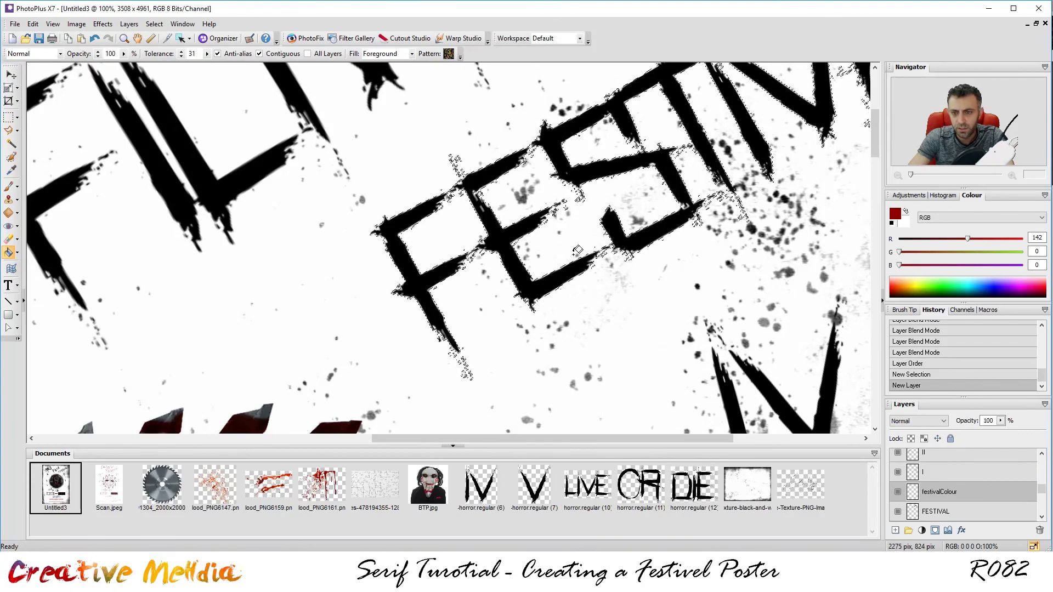
{"action": "left_click", "coordinate": [735, 285]}
{"action": "key", "text": "ctrl+d"}
{"action": "scroll", "coordinate": [607, 142], "scroll_direction": "down", "scroll_amount": 4}
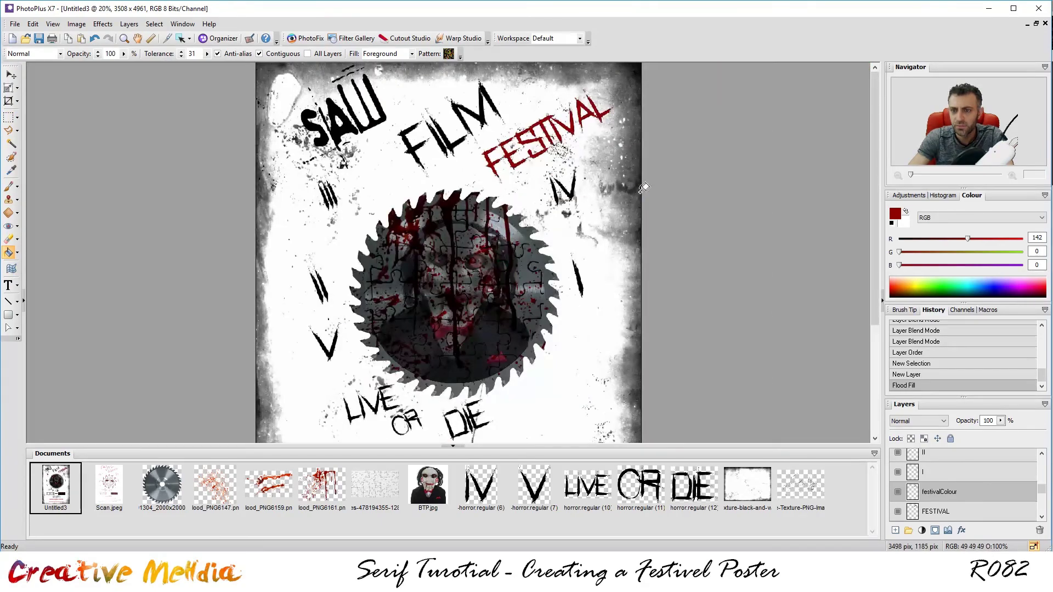
{"action": "scroll", "coordinate": [608, 142], "scroll_direction": "up", "scroll_amount": 6}
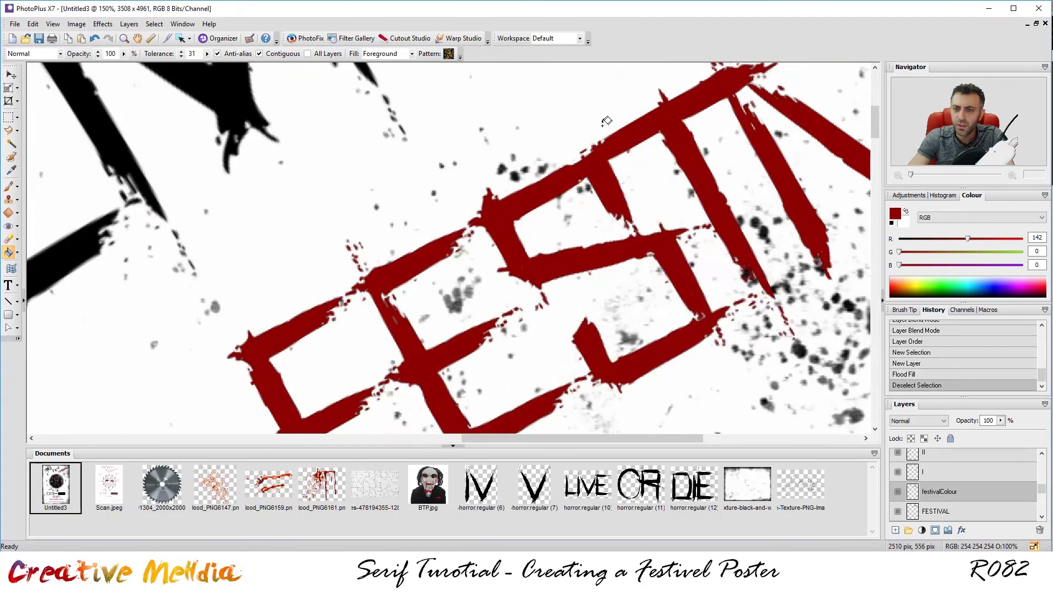
{"action": "scroll", "coordinate": [603, 121], "scroll_direction": "down", "scroll_amount": 7}
{"action": "scroll", "coordinate": [597, 109], "scroll_direction": "down", "scroll_amount": 1}
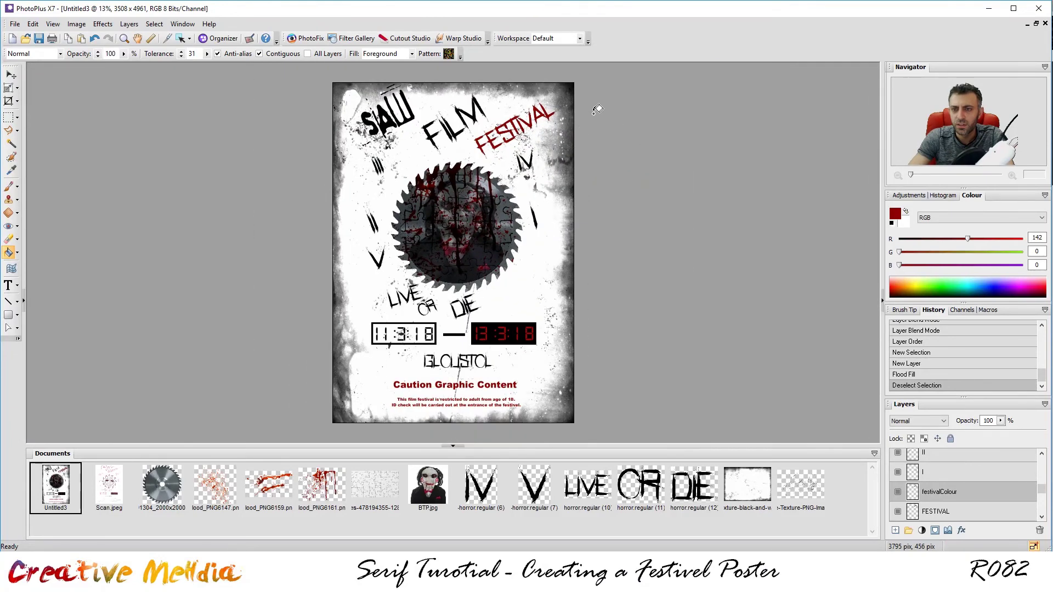
{"action": "scroll", "coordinate": [596, 108], "scroll_direction": "up", "scroll_amount": 1}
{"action": "scroll", "coordinate": [596, 110], "scroll_direction": "down", "scroll_amount": 1}
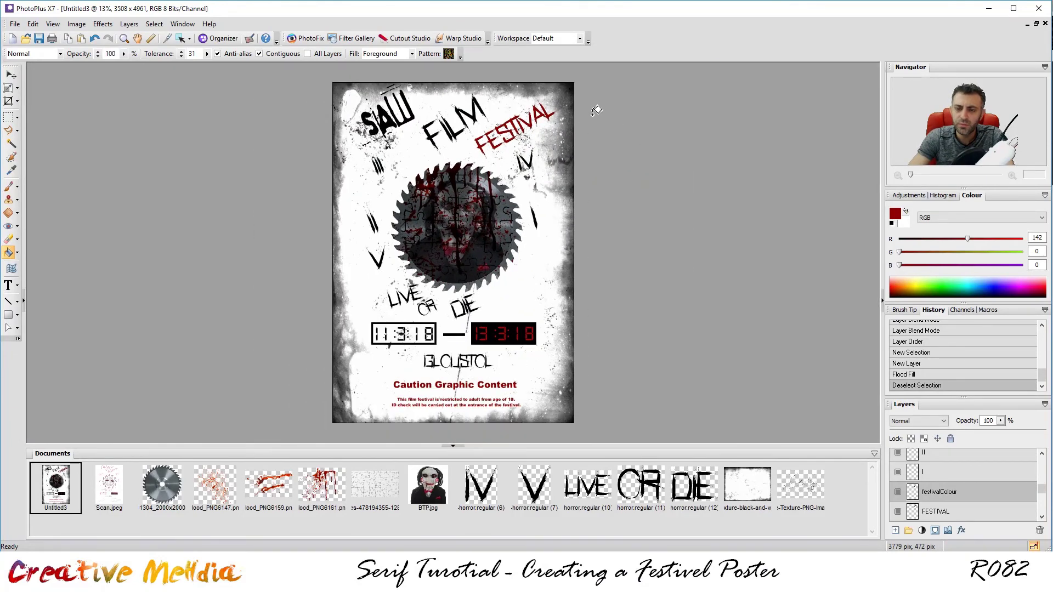
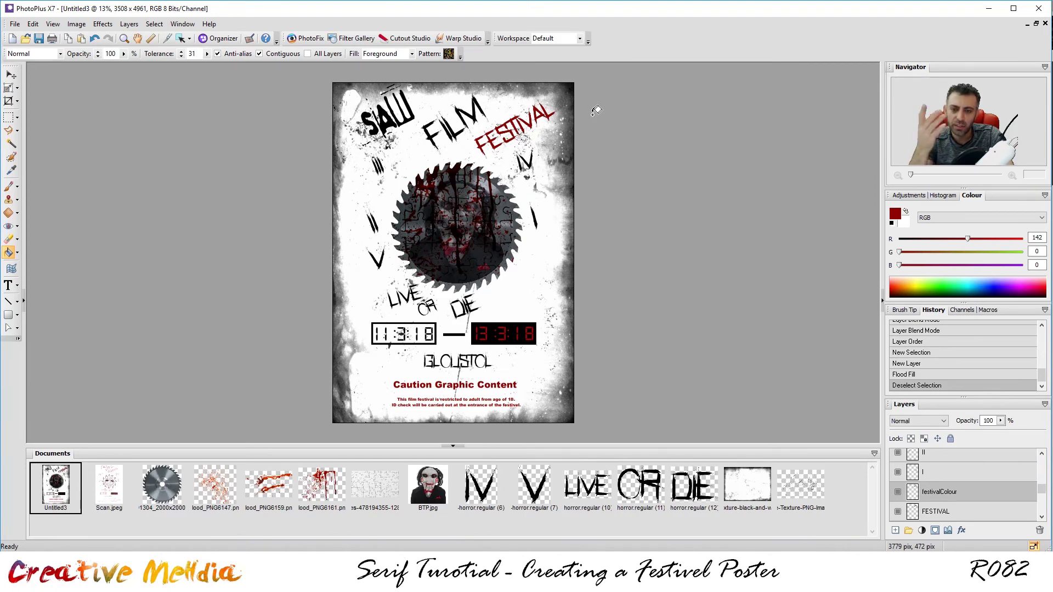
Step: Select the outline of the LIVE lettering, flood fill all its letters dark red on the LIVE layer, and deselect
{"action": "scroll", "coordinate": [987, 473], "scroll_direction": "up", "scroll_amount": 1}
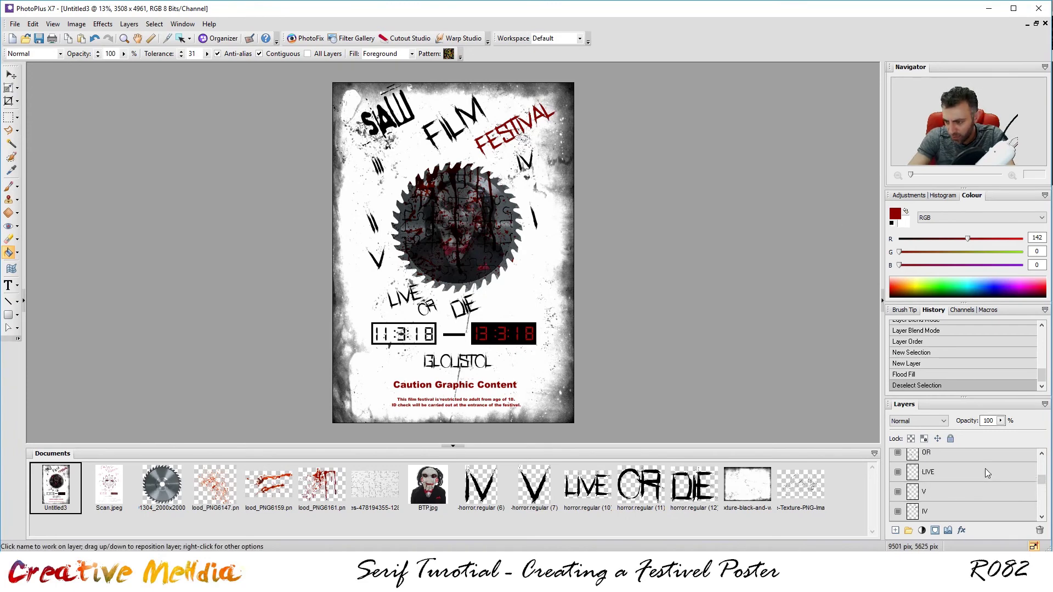
{"action": "left_click", "coordinate": [930, 478]}
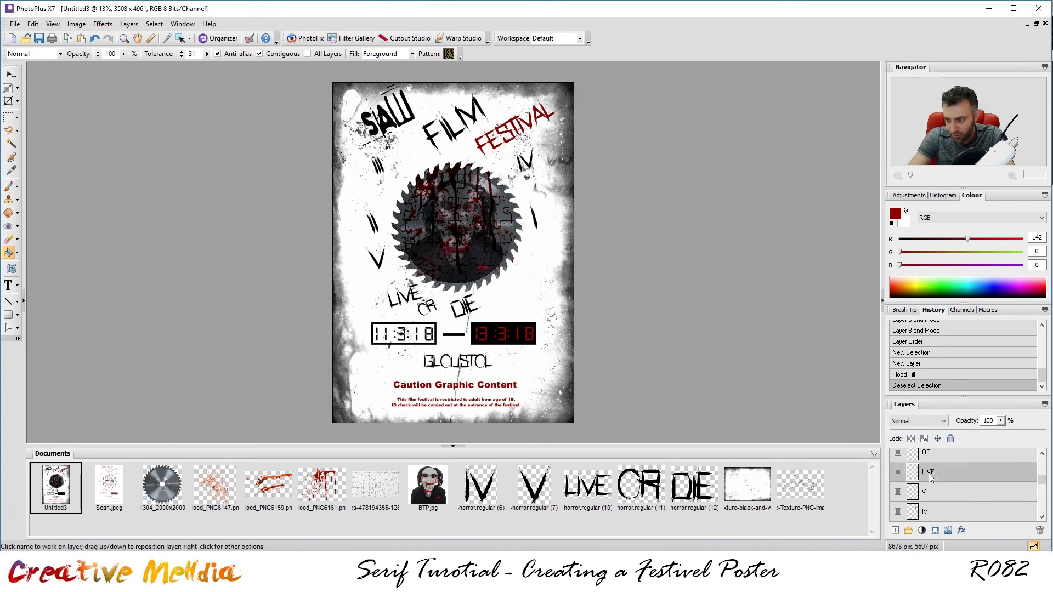
{"action": "left_click", "coordinate": [912, 473], "text": "ctrl"}
{"action": "scroll", "coordinate": [264, 325], "scroll_direction": "up", "scroll_amount": 4}
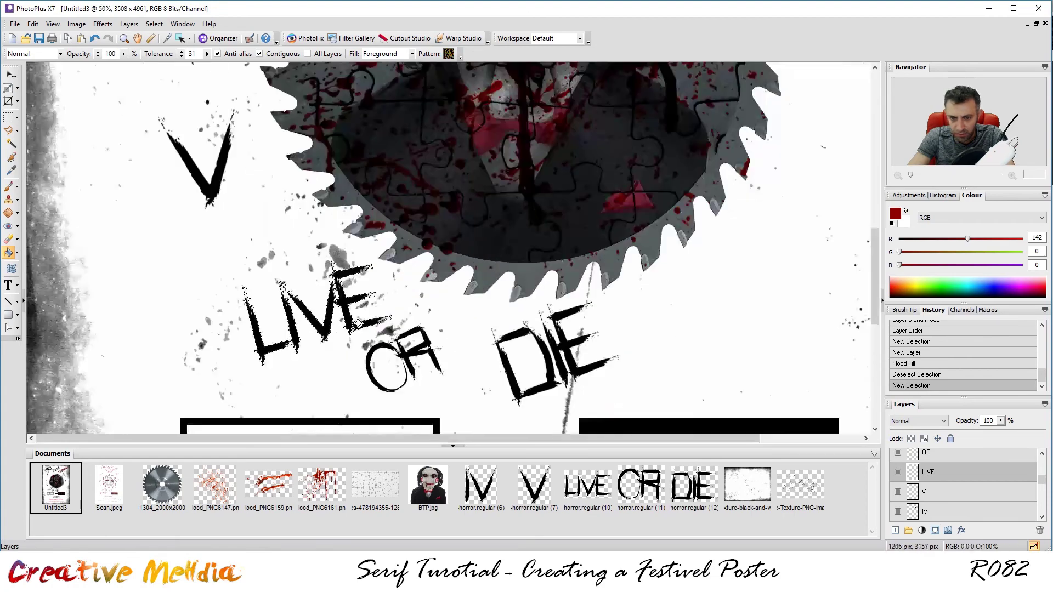
{"action": "left_click", "coordinate": [263, 321]}
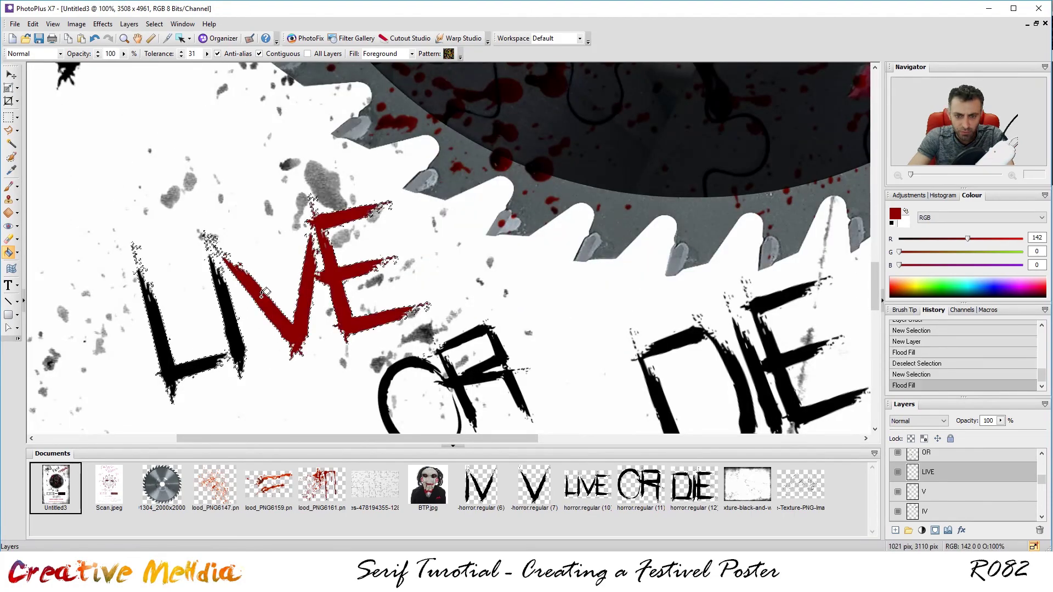
{"action": "left_click", "coordinate": [234, 321]}
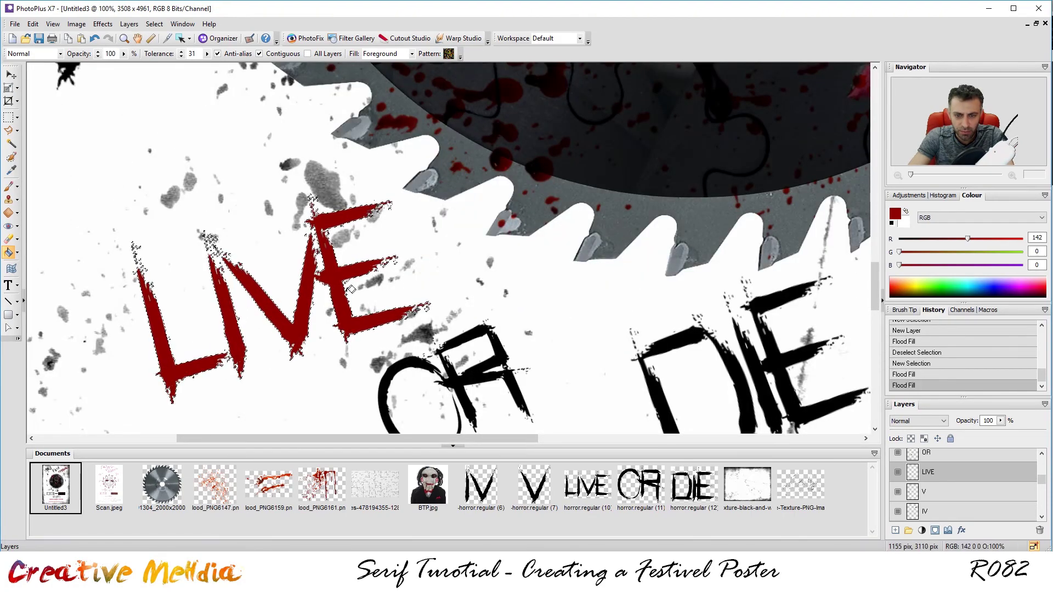
{"action": "key", "text": "ctrl+d"}
{"action": "scroll", "coordinate": [401, 286], "scroll_direction": "down", "scroll_amount": 4}
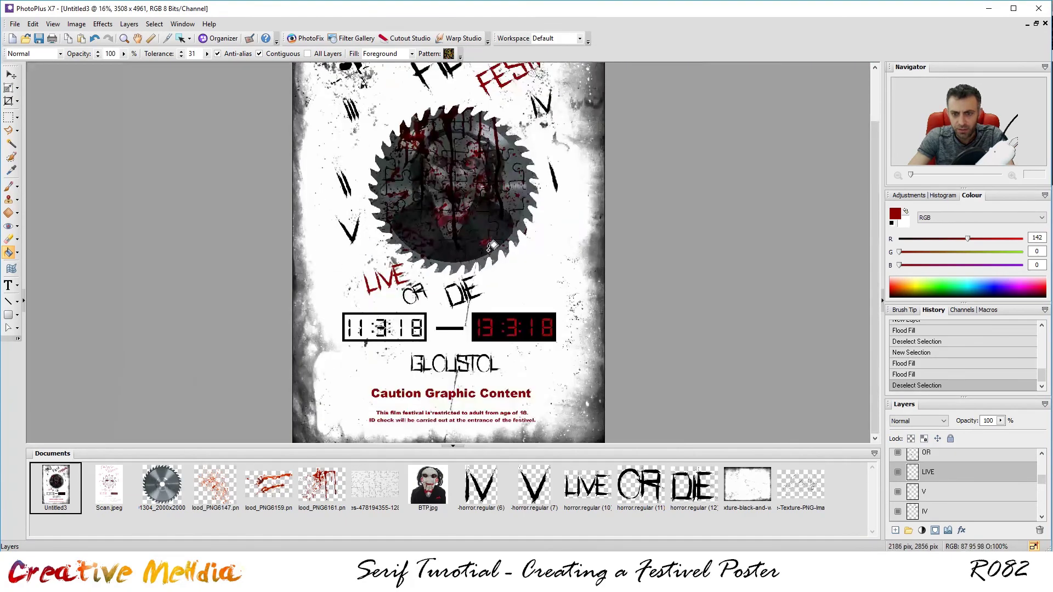
Step: Select the outline of the DIE lettering, flood fill it dark red on the DIE layer, and deselect
{"action": "scroll", "coordinate": [485, 227], "scroll_direction": "up", "scroll_amount": 1}
{"action": "scroll", "coordinate": [932, 483], "scroll_direction": "up", "scroll_amount": 2}
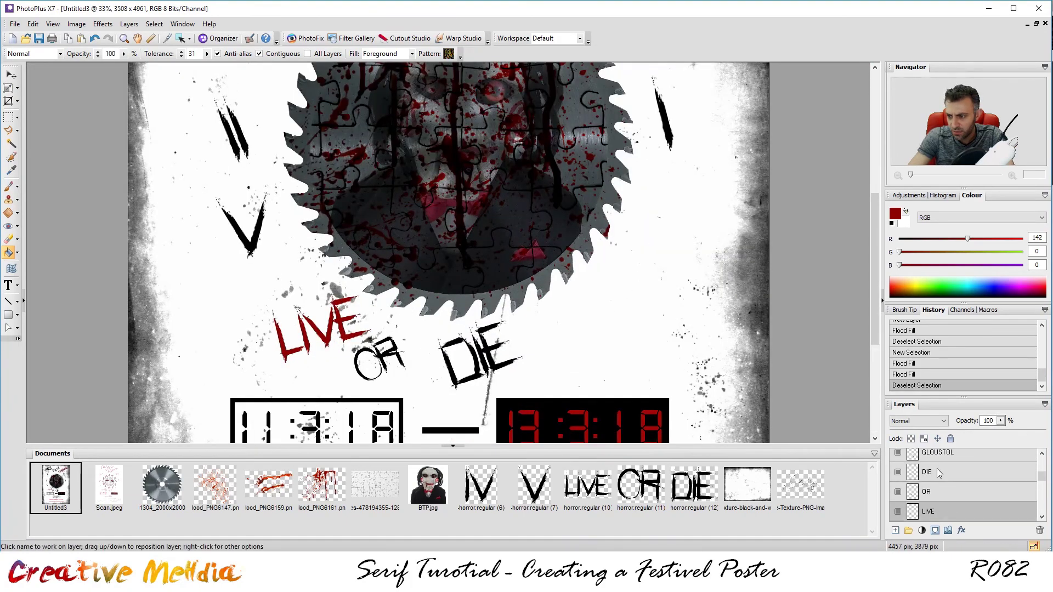
{"action": "left_click", "coordinate": [926, 472]}
{"action": "left_click", "coordinate": [912, 472], "text": "ctrl"}
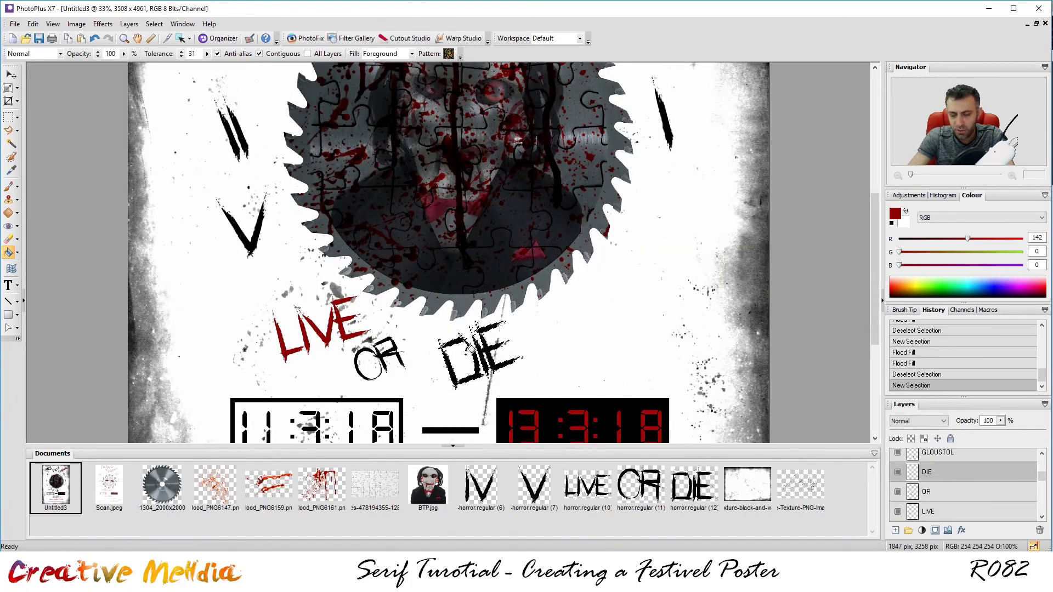
{"action": "scroll", "coordinate": [490, 351], "scroll_direction": "up", "scroll_amount": 3}
{"action": "left_click", "coordinate": [492, 351]}
{"action": "key", "text": "ctrl+d"}
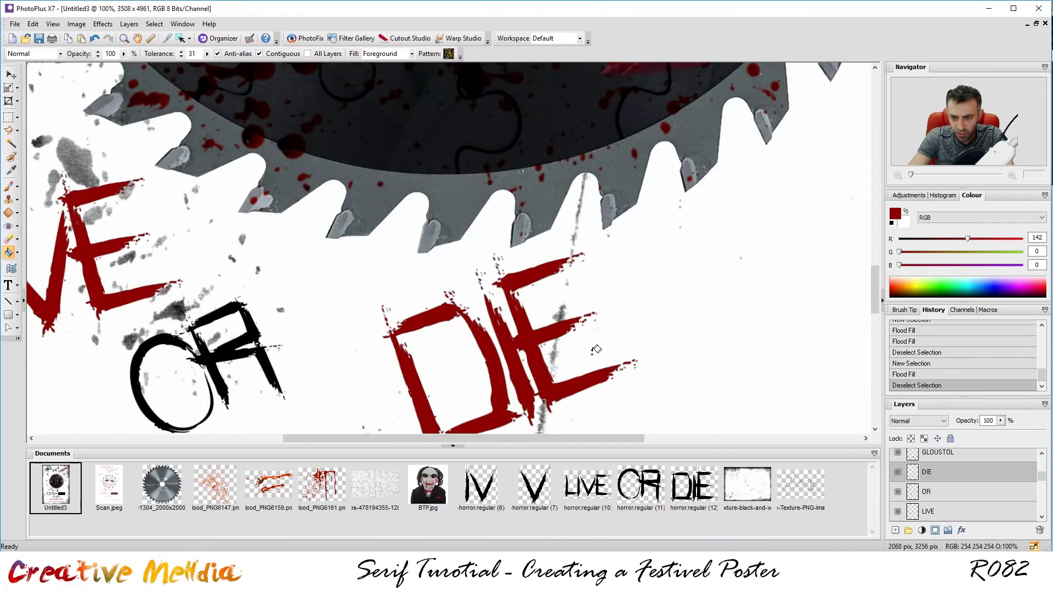
{"action": "scroll", "coordinate": [608, 282], "scroll_direction": "down", "scroll_amount": 4}
{"action": "scroll", "coordinate": [491, 206], "scroll_direction": "down", "scroll_amount": 2}
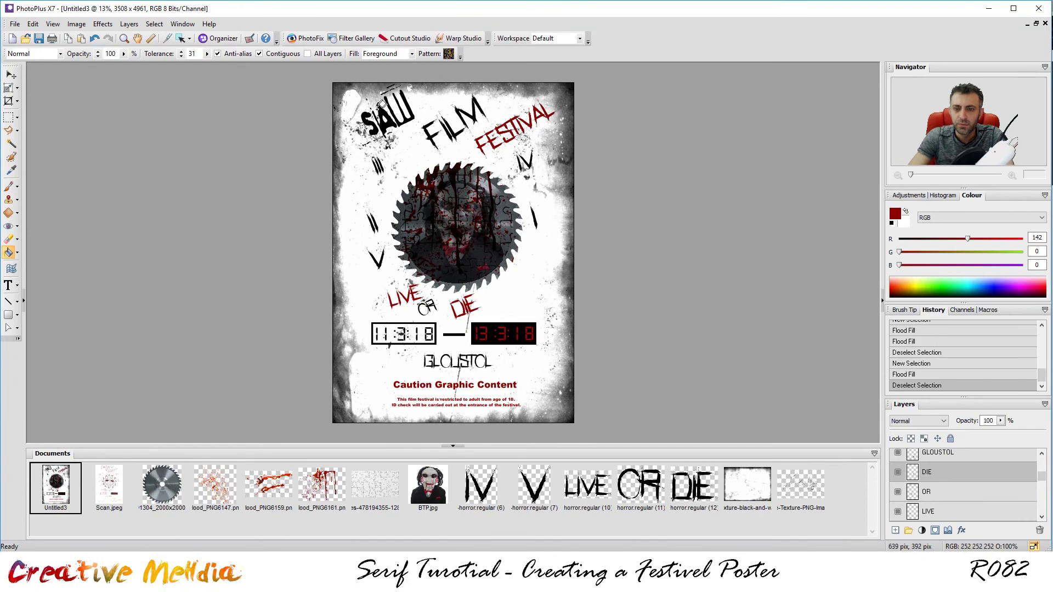
Step: Select the outline of the SAW lettering from its layer and flood fill the letter A dark red
{"action": "scroll", "coordinate": [382, 105], "scroll_direction": "up", "scroll_amount": 4}
{"action": "scroll", "coordinate": [741, 196], "scroll_direction": "down", "scroll_amount": 2}
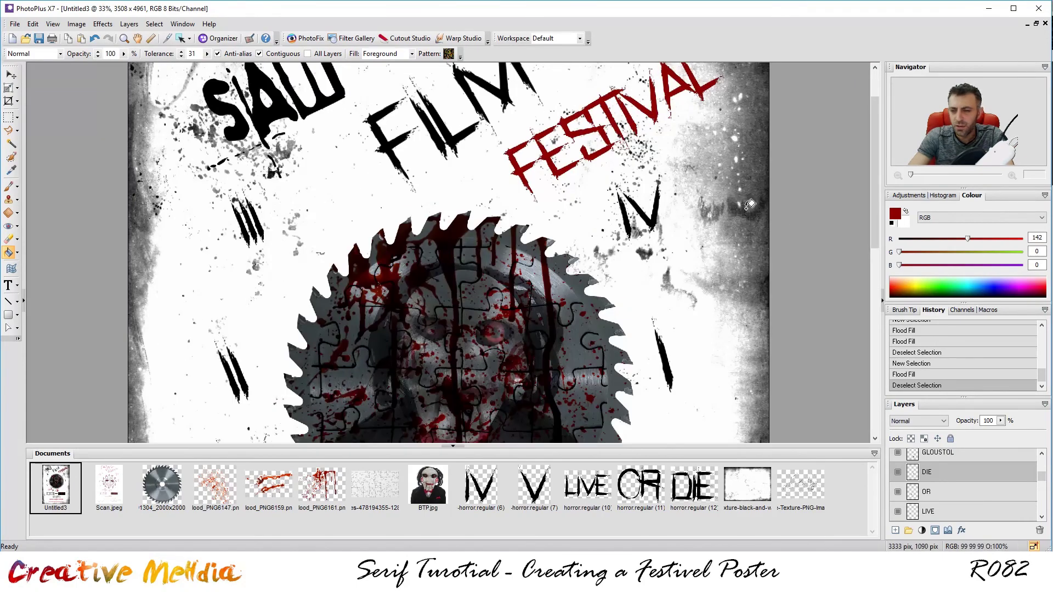
{"action": "scroll", "coordinate": [959, 495], "scroll_direction": "up", "scroll_amount": 4}
{"action": "scroll", "coordinate": [959, 496], "scroll_direction": "down", "scroll_amount": 4}
{"action": "scroll", "coordinate": [958, 499], "scroll_direction": "down", "scroll_amount": 1}
{"action": "scroll", "coordinate": [959, 494], "scroll_direction": "down", "scroll_amount": 3}
{"action": "left_click", "coordinate": [907, 500]}
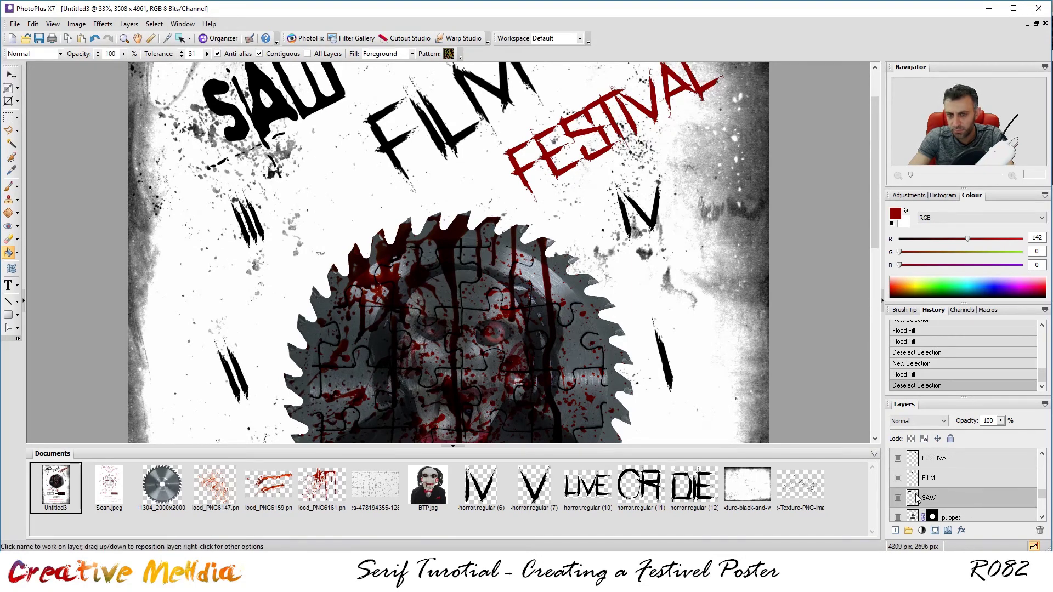
{"action": "left_click", "coordinate": [230, 122]}
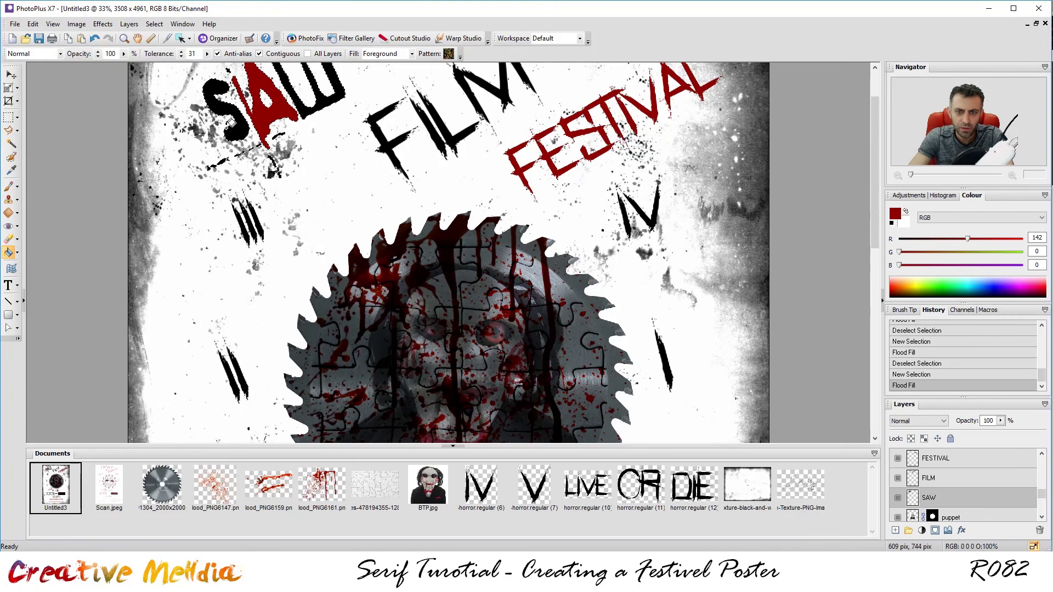
Step: Flood fill the loose strokes and dashes beneath the SAW lettering dark red
{"action": "scroll", "coordinate": [230, 122], "scroll_direction": "up", "scroll_amount": 4}
{"action": "left_click", "coordinate": [361, 396]}
{"action": "left_click", "coordinate": [331, 335]}
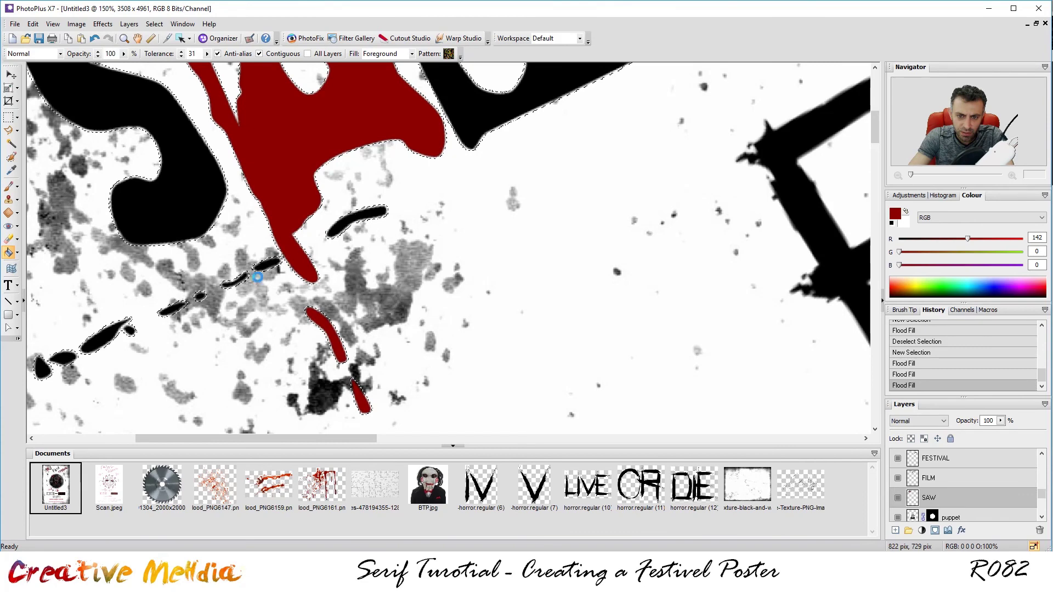
{"action": "left_click", "coordinate": [356, 216]}
{"action": "left_click", "coordinate": [267, 265]}
{"action": "left_click", "coordinate": [236, 281]}
{"action": "left_click", "coordinate": [201, 297]}
{"action": "left_click", "coordinate": [175, 308]}
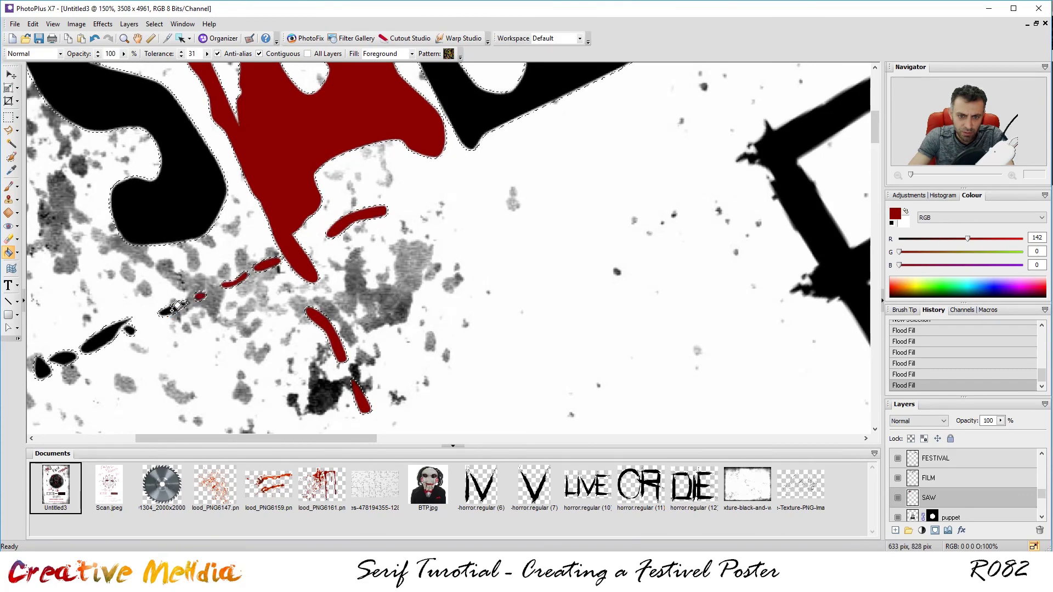
{"action": "left_click", "coordinate": [129, 328]}
{"action": "scroll", "coordinate": [112, 336], "scroll_direction": "down", "scroll_amount": 1}
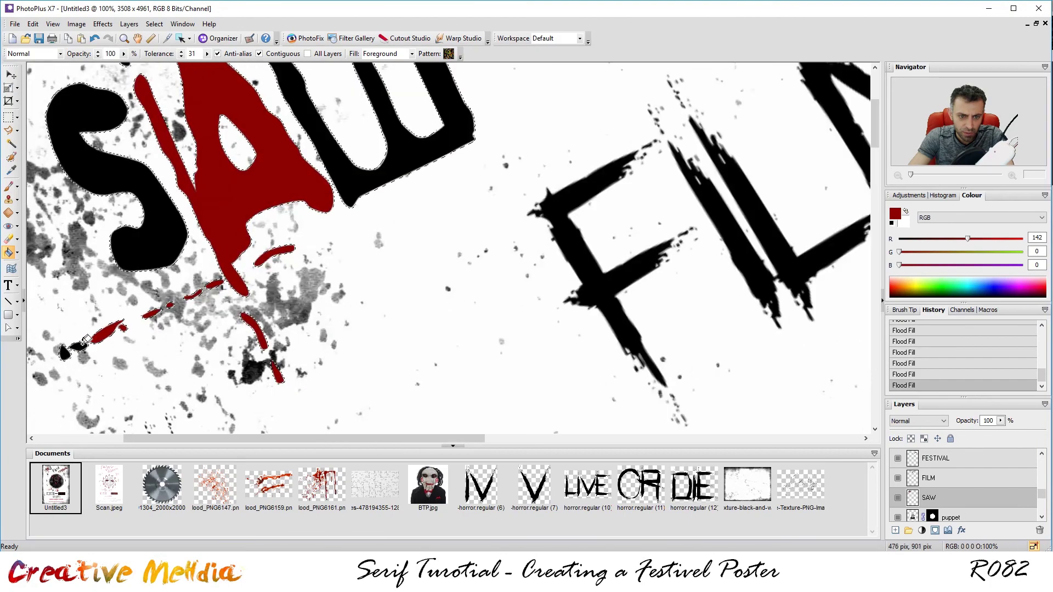
{"action": "left_click", "coordinate": [64, 350]}
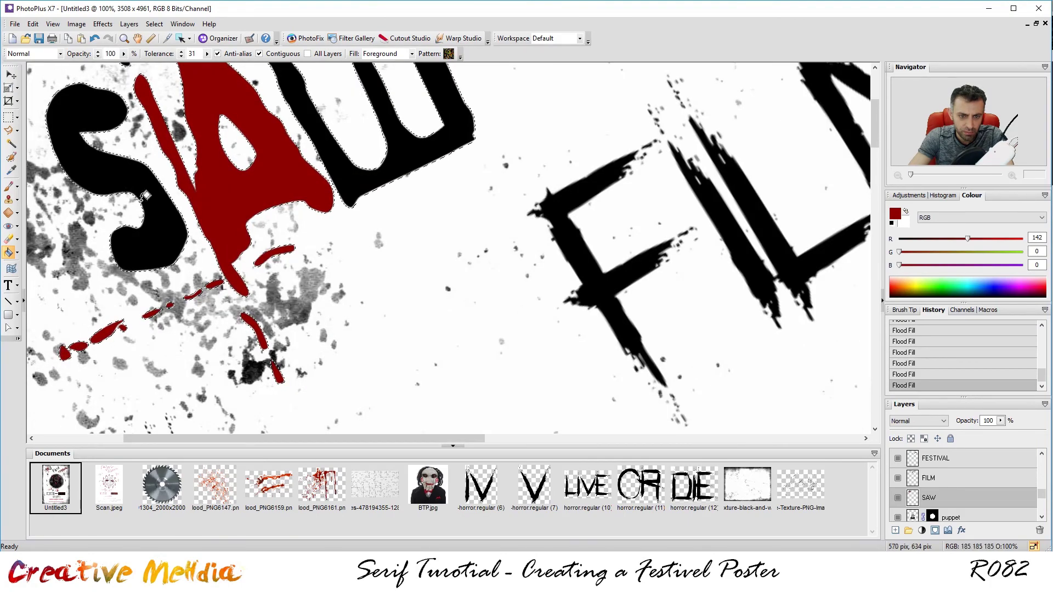
Step: Flood fill the letters S and W and the loose marks above the SAW lettering dark red, and clear the selection
{"action": "left_click", "coordinate": [165, 230]}
{"action": "left_click", "coordinate": [362, 167]}
{"action": "scroll", "coordinate": [362, 167], "scroll_direction": "down", "scroll_amount": 5}
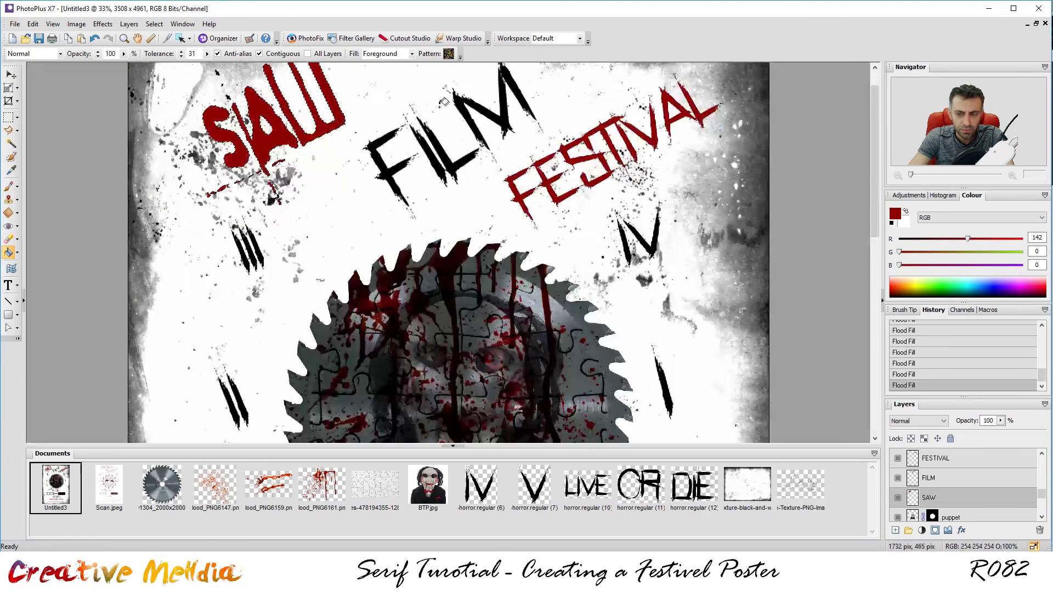
{"action": "scroll", "coordinate": [331, 73], "scroll_direction": "up", "scroll_amount": 5}
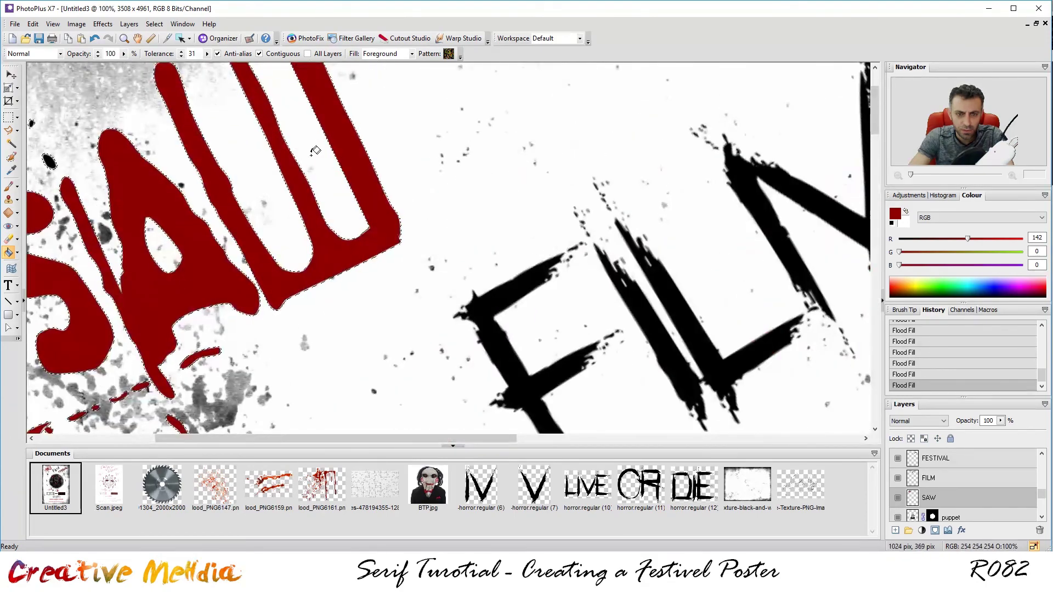
{"action": "left_click_drag", "start_coordinate": [450, 229], "coordinate": [719, 311]}
{"action": "left_click", "coordinate": [321, 269]}
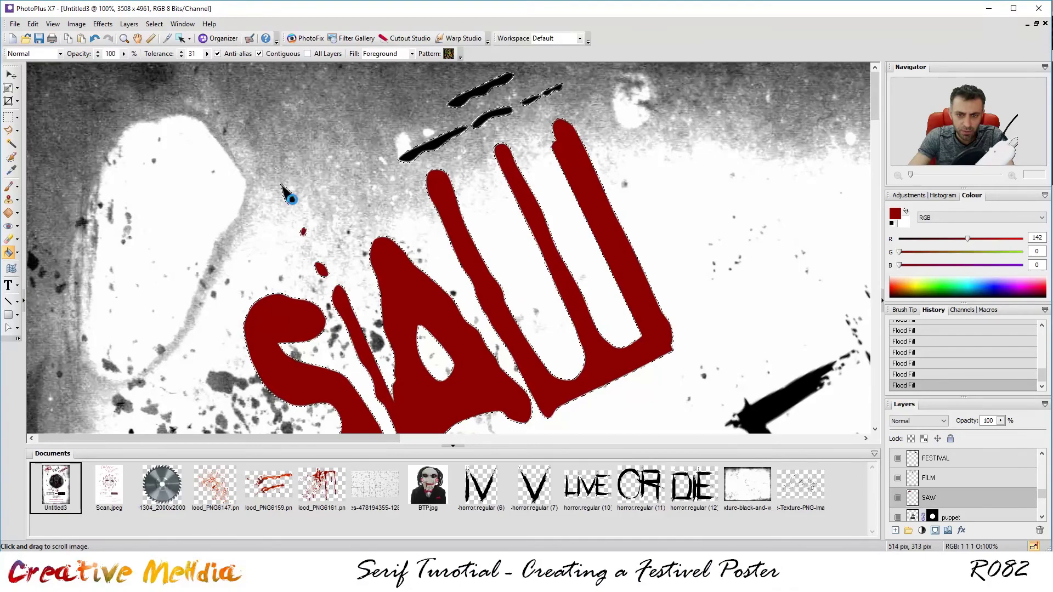
{"action": "left_click", "coordinate": [482, 118]}
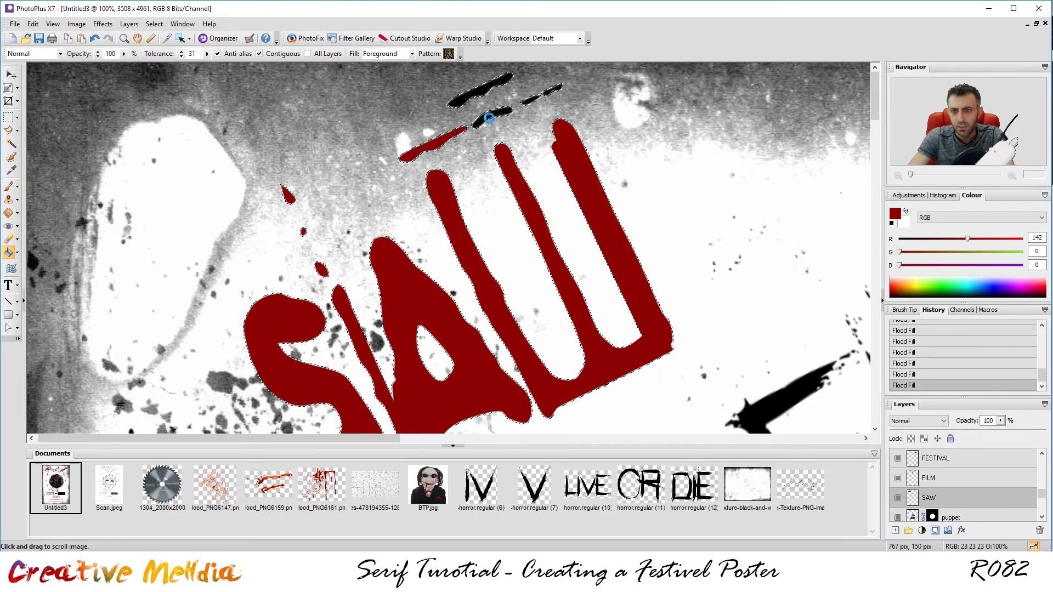
{"action": "left_click", "coordinate": [555, 89]}
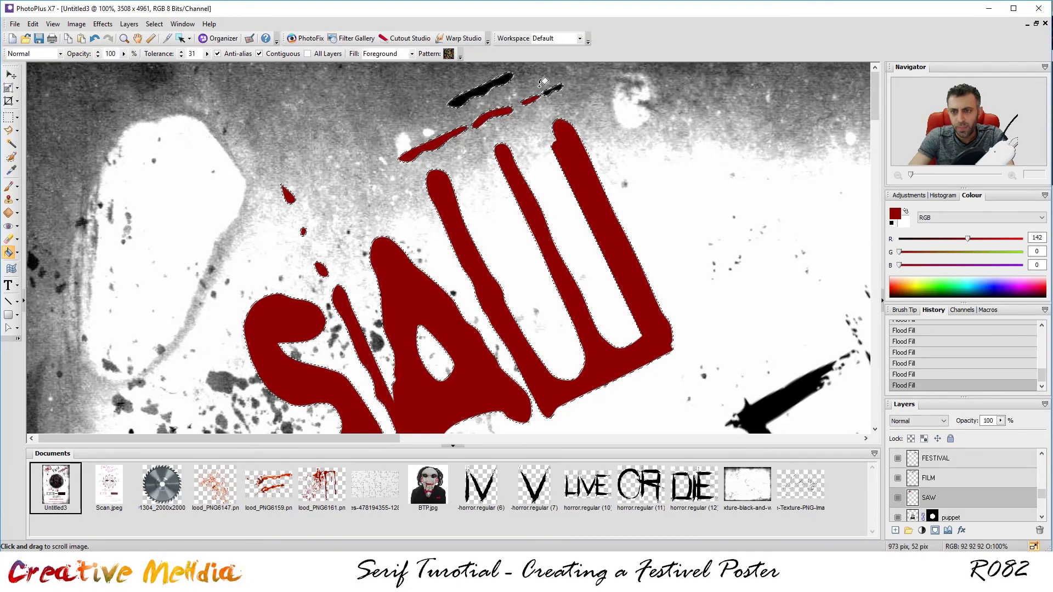
{"action": "left_click", "coordinate": [499, 82]}
{"action": "key", "text": "ctrl+minus"}
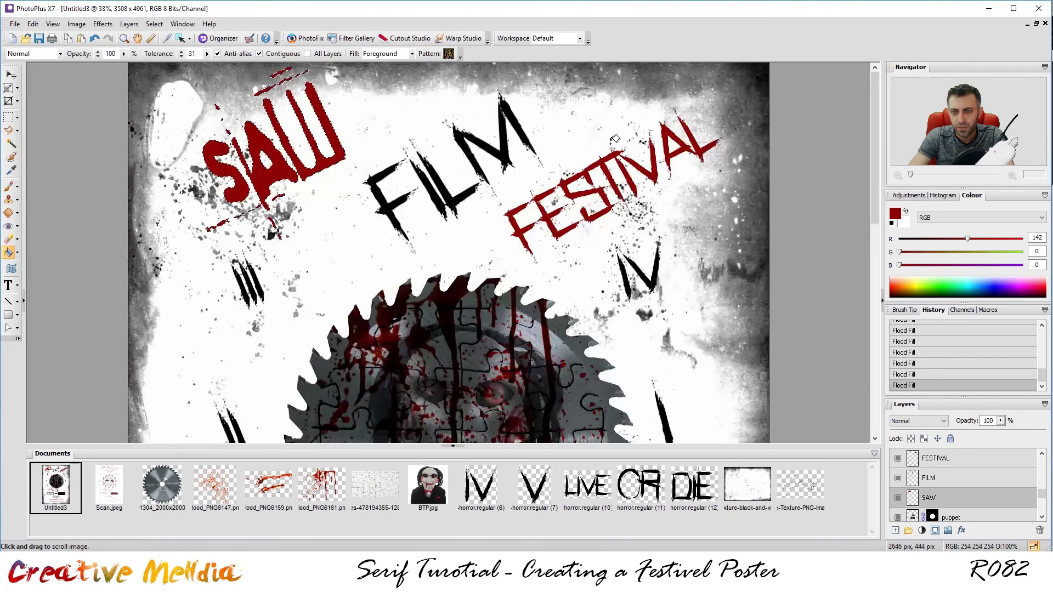
{"action": "key", "text": "ctrl+d"}
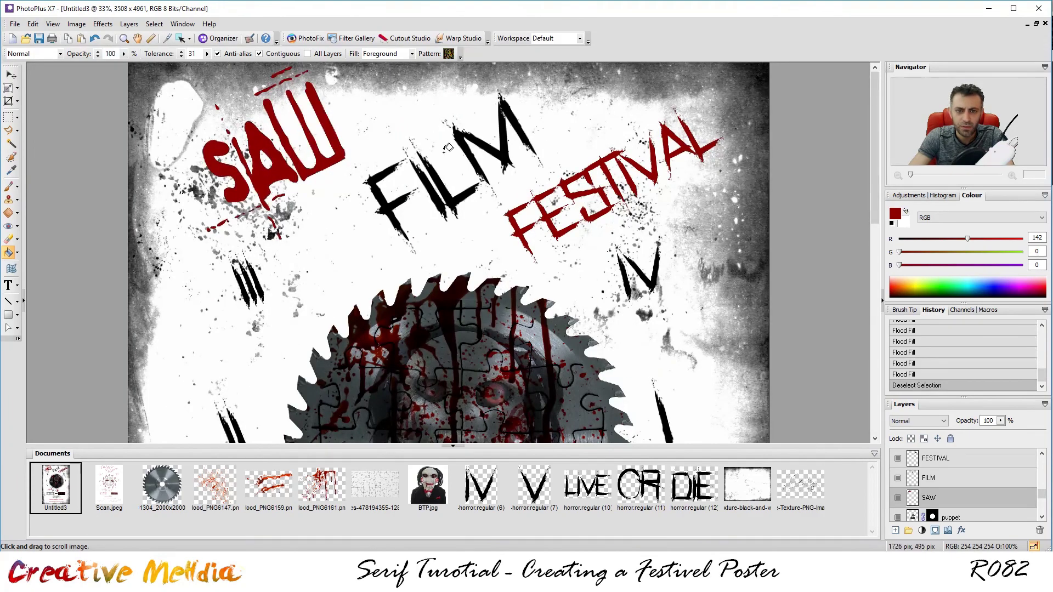
Step: Select the outline of the numeral II from its layer, flood fill both strokes dark red, and deselect
{"action": "key", "text": "ctrl+minus"}
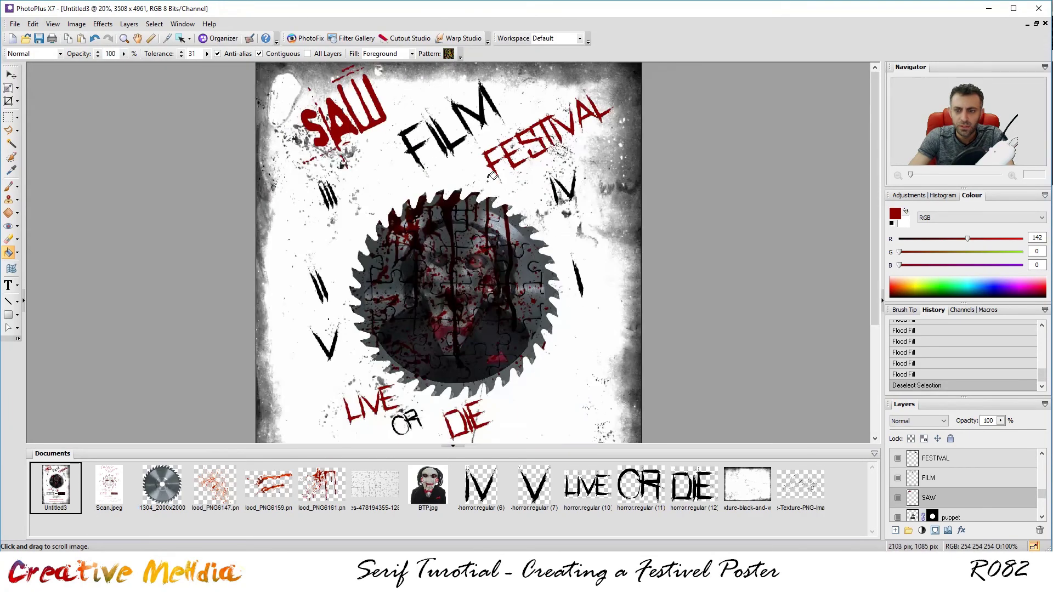
{"action": "key", "text": "ctrl+minus"}
{"action": "key", "text": "ctrl+plus"}
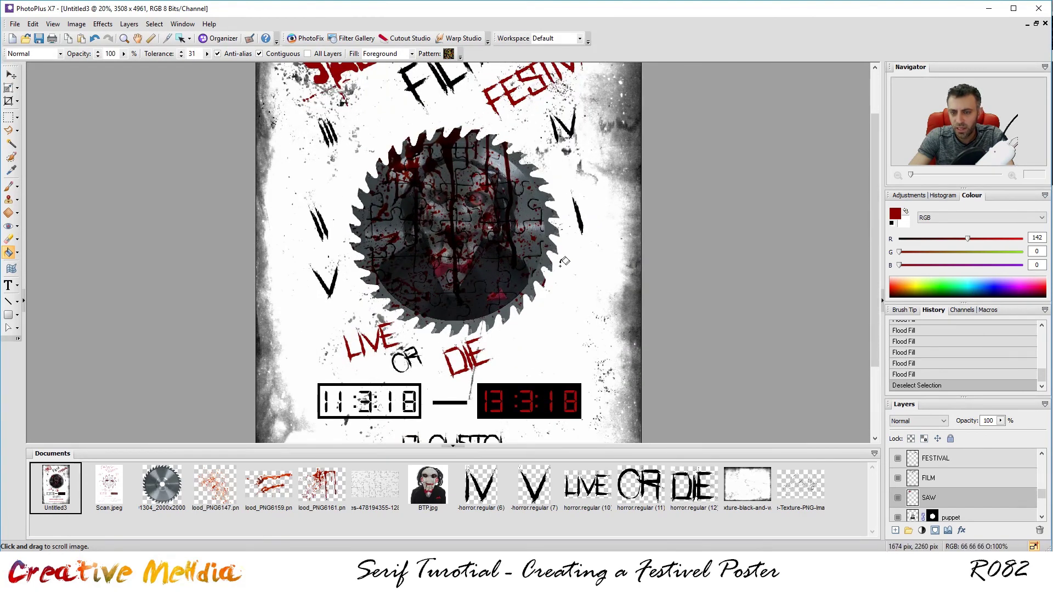
{"action": "scroll", "coordinate": [930, 481], "scroll_direction": "up", "scroll_amount": 3}
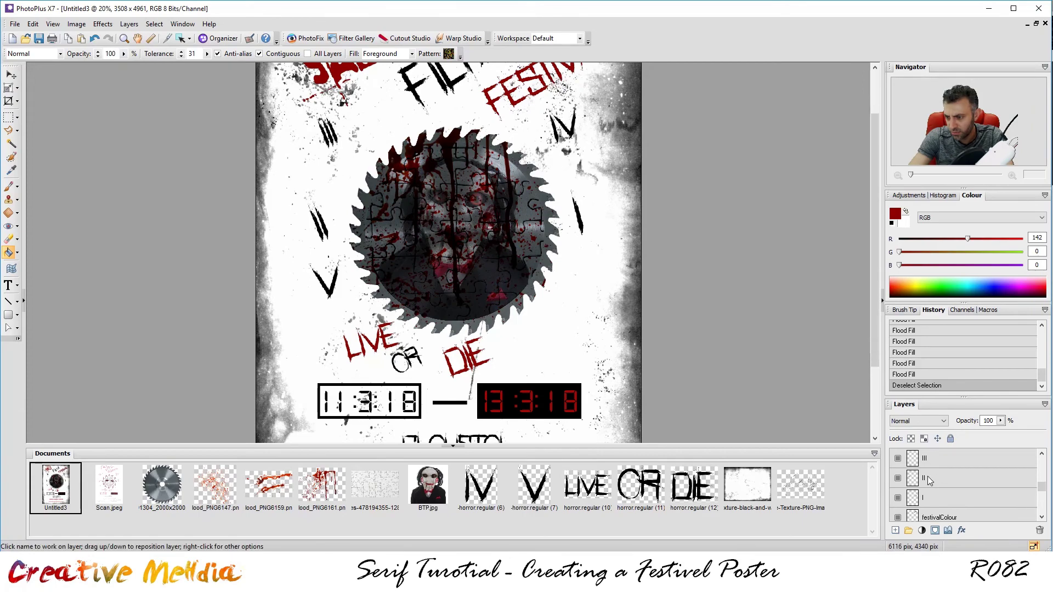
{"action": "left_click", "coordinate": [930, 478]}
{"action": "key", "text": "ctrl+plus"}
{"action": "key", "text": "ctrl+plus"}
{"action": "key", "text": "ctrl+plus"}
{"action": "key", "text": "ctrl+plus"}
{"action": "key", "text": "ctrl+plus"}
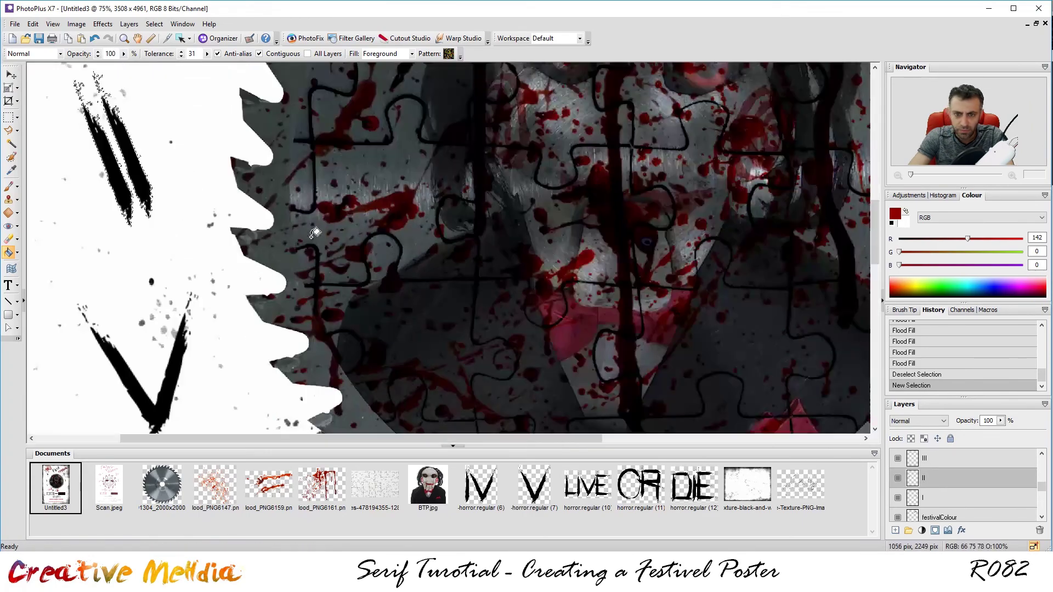
{"action": "left_click", "coordinate": [134, 163]}
{"action": "left_click", "coordinate": [114, 168]}
{"action": "key", "text": "ctrl+minus"}
{"action": "key", "text": "ctrl+minus"}
{"action": "key", "text": "ctrl+minus"}
{"action": "key", "text": "ctrl+minus"}
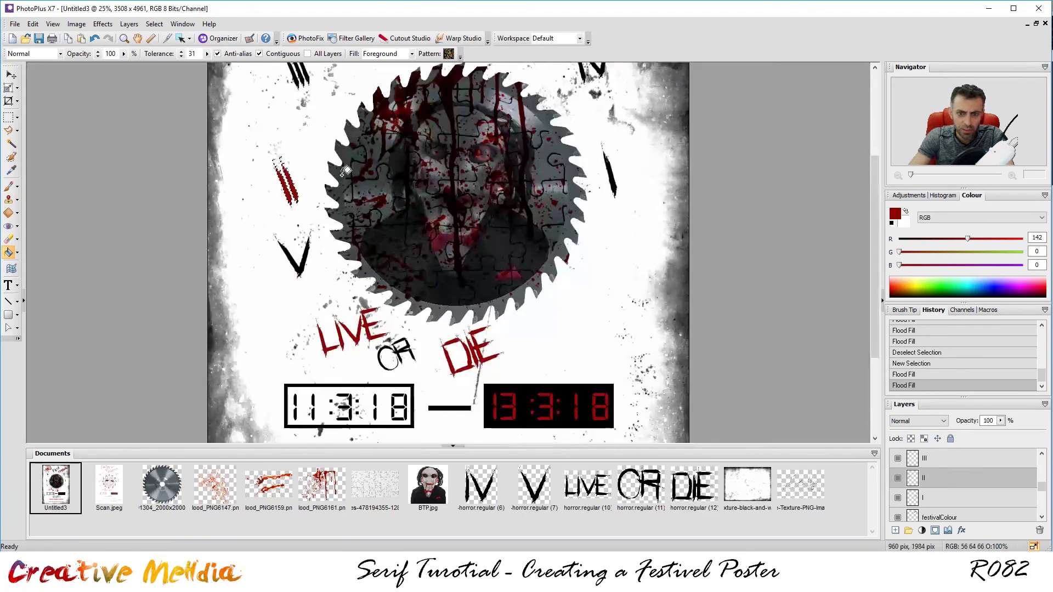
{"action": "key", "text": "ctrl+minus"}
{"action": "key", "text": "ctrl+d"}
Step: Select the outline of the numeral I from its layer, flood fill it dark red, and deselect
{"action": "key", "text": "ctrl+minus"}
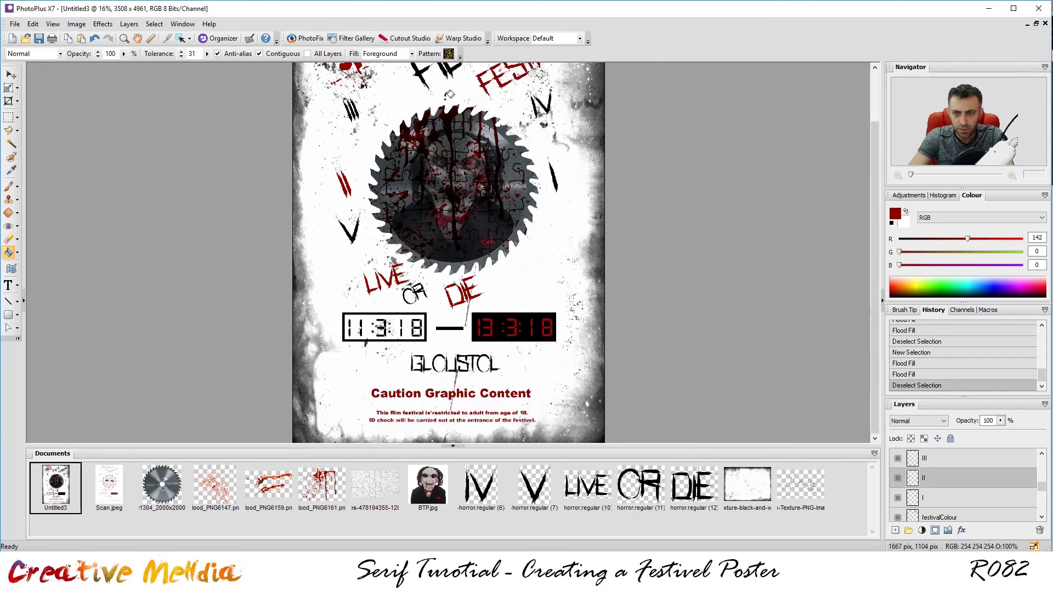
{"action": "scroll", "coordinate": [449, 94], "scroll_direction": "up", "scroll_amount": 3}
{"action": "key", "text": "ctrl+plus"}
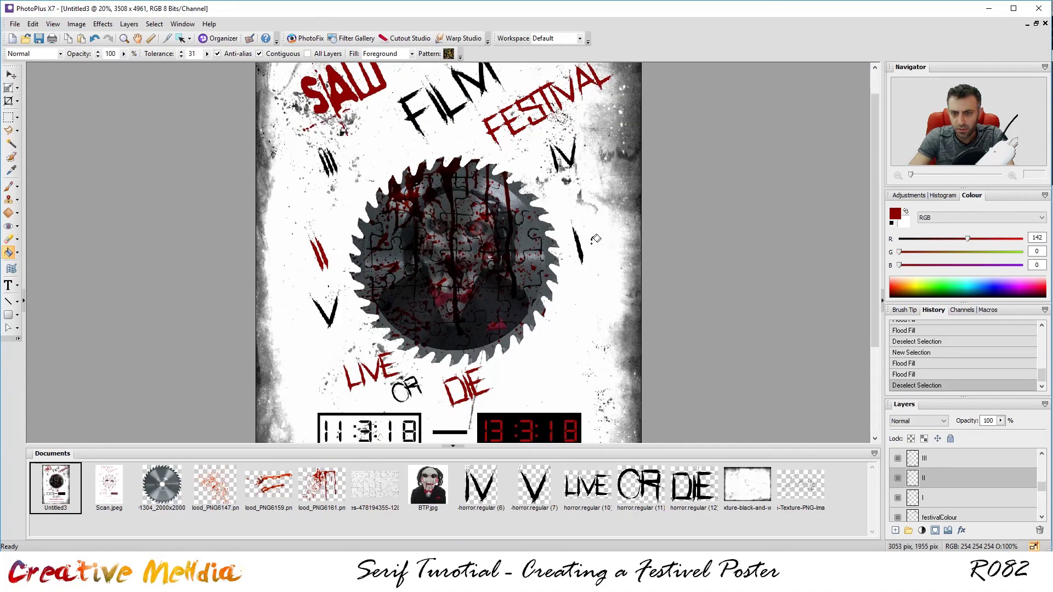
{"action": "key", "text": "ctrl+plus"}
{"action": "key", "text": "ctrl+plus"}
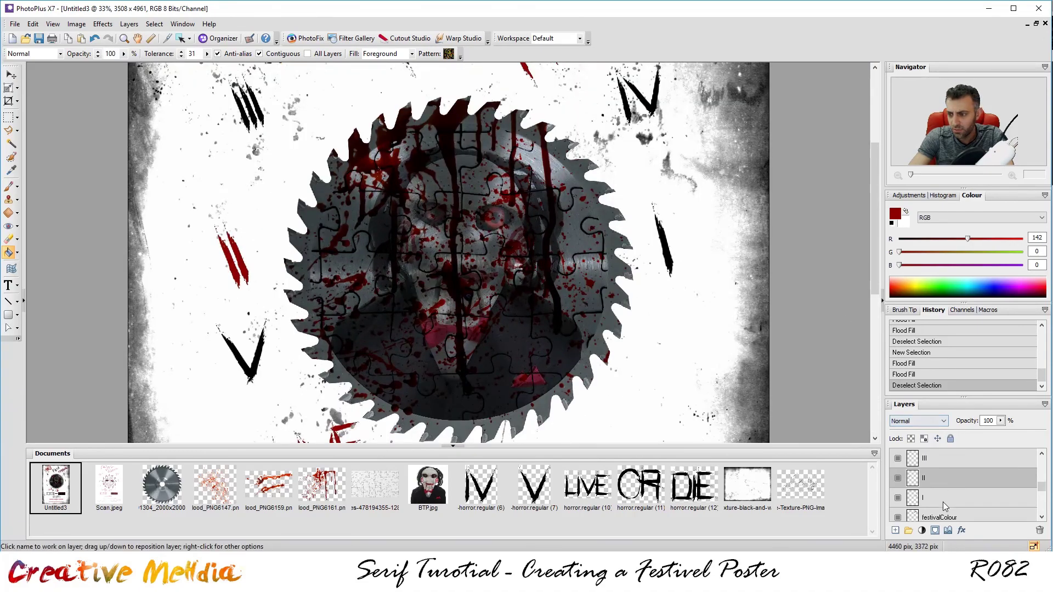
{"action": "key", "text": "alt+bracketleft"}
{"action": "key", "text": "ctrl+plus"}
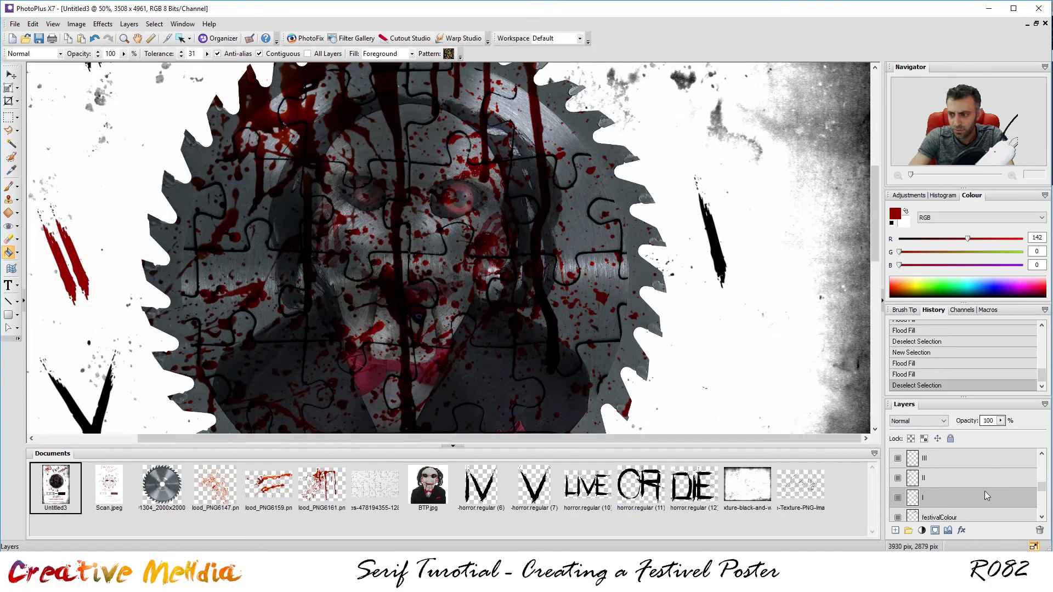
{"action": "left_click", "coordinate": [717, 237]}
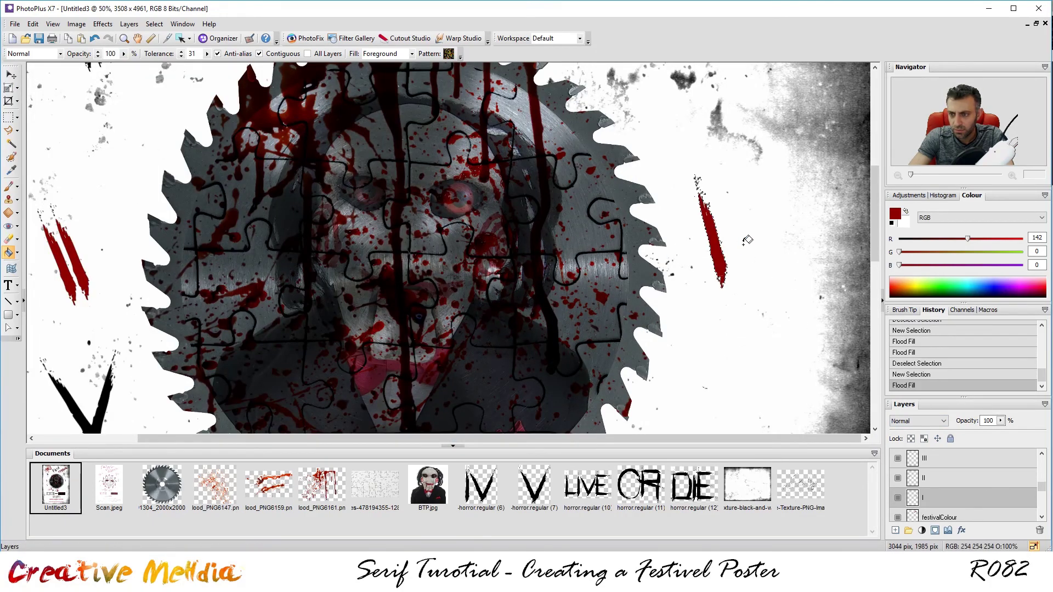
{"action": "key", "text": "ctrl+minus"}
{"action": "key", "text": "ctrl+minus"}
{"action": "key", "text": "ctrl+minus"}
{"action": "key", "text": "ctrl+minus"}
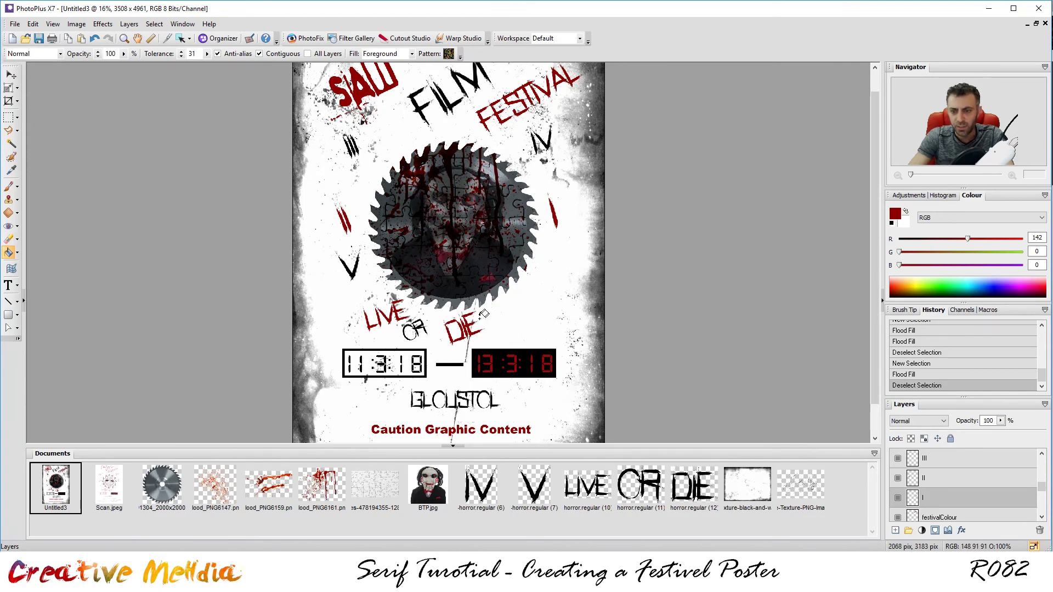
Step: Recolour the two-line age restriction and ID check text on the CAUTION2 layer to black
{"action": "scroll", "coordinate": [531, 329], "scroll_direction": "up", "scroll_amount": 3}
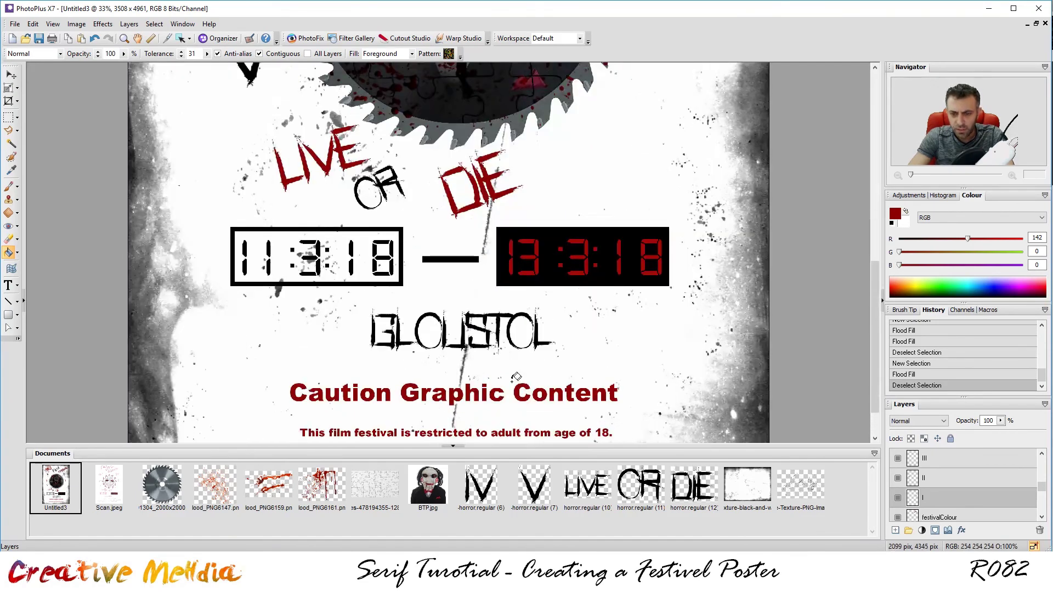
{"action": "scroll", "coordinate": [873, 369], "scroll_direction": "down", "scroll_amount": 1}
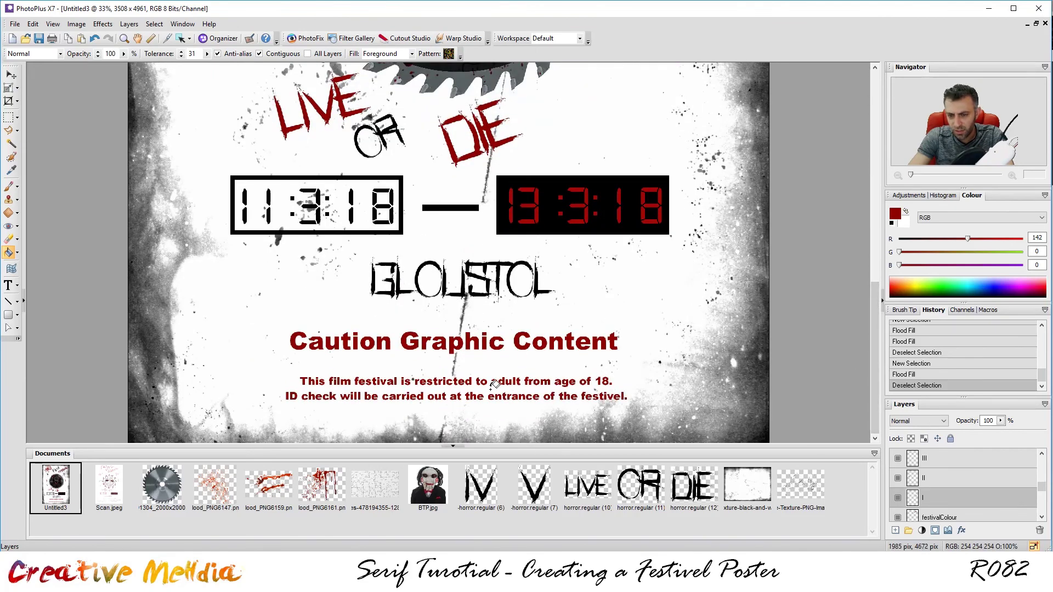
{"action": "left_click", "coordinate": [9, 285]}
{"action": "left_click", "coordinate": [472, 380]}
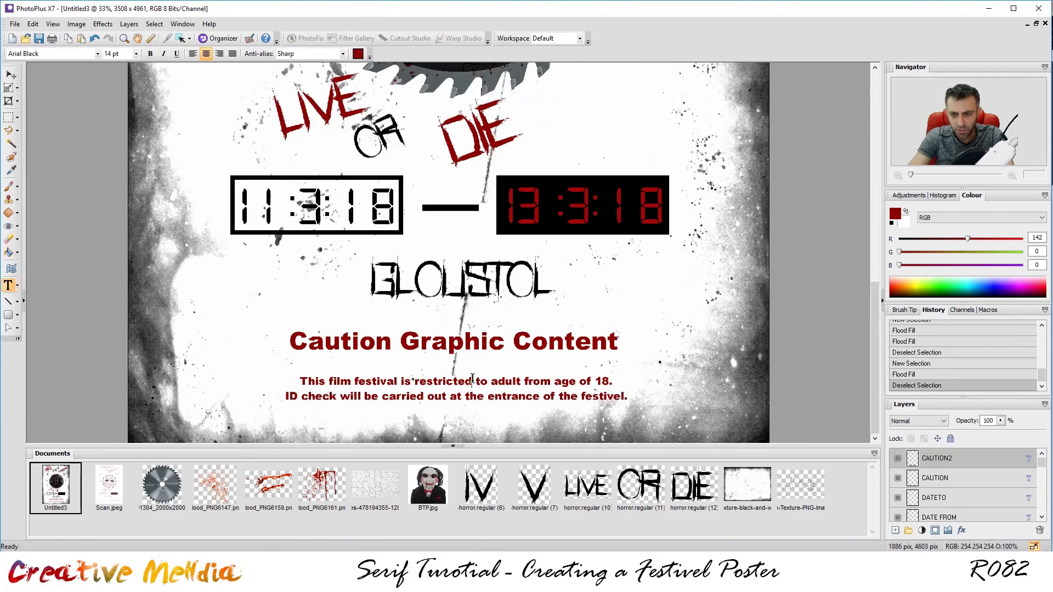
{"action": "key", "text": "ctrl+a"}
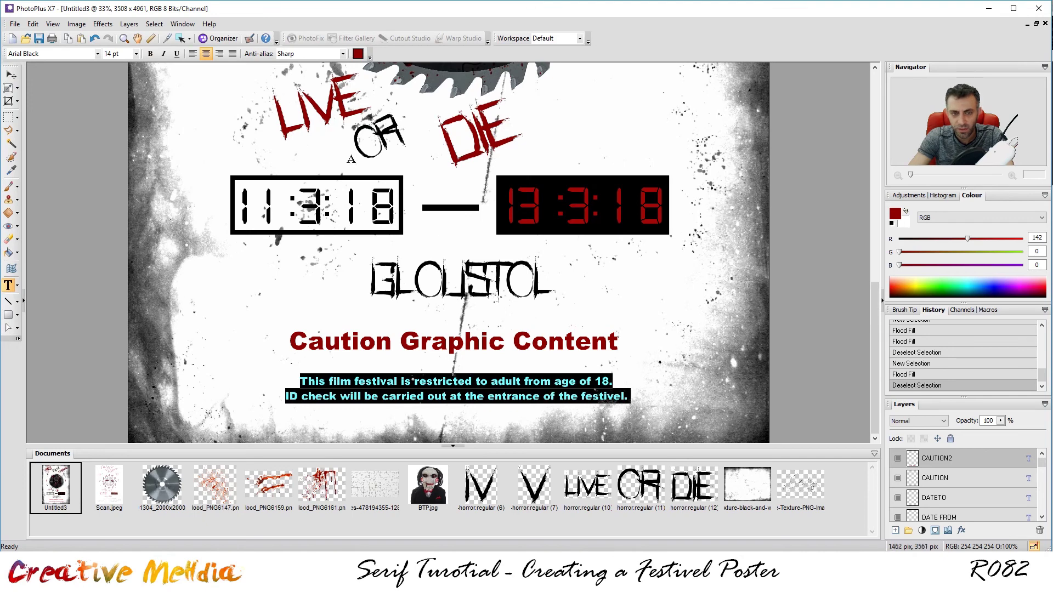
{"action": "left_click", "coordinate": [358, 54]}
{"action": "left_click_drag", "start_coordinate": [537, 233], "coordinate": [415, 201]}
{"action": "left_click", "coordinate": [582, 365]}
{"action": "left_click", "coordinate": [609, 394]}
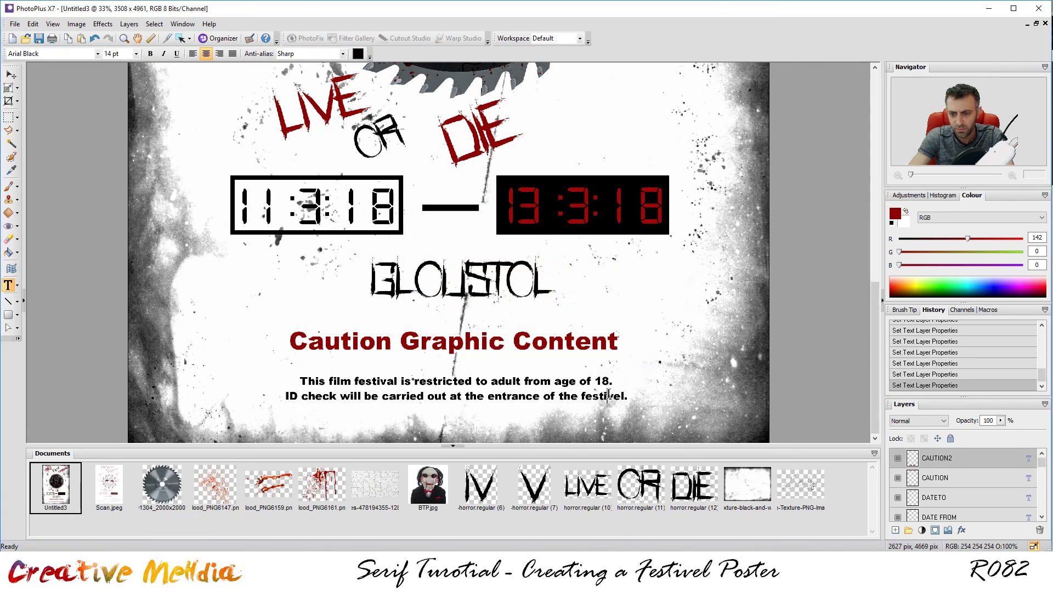
{"action": "left_click", "coordinate": [8, 117]}
{"action": "left_click", "coordinate": [639, 285]}
Step: Darken the puppet layer with a Brightness/Contrast adjustment, setting the brightness to -40
{"action": "scroll", "coordinate": [639, 285], "scroll_direction": "down", "scroll_amount": 2}
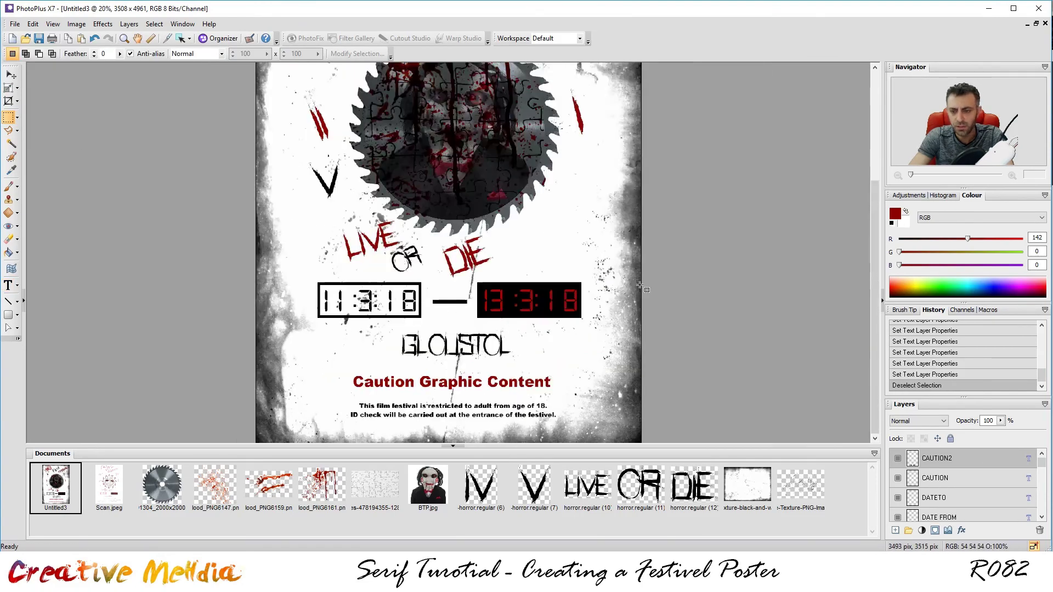
{"action": "scroll", "coordinate": [640, 285], "scroll_direction": "up", "scroll_amount": 5}
{"action": "scroll", "coordinate": [448, 142], "scroll_direction": "up", "scroll_amount": 2}
{"action": "scroll", "coordinate": [448, 141], "scroll_direction": "down", "scroll_amount": 2}
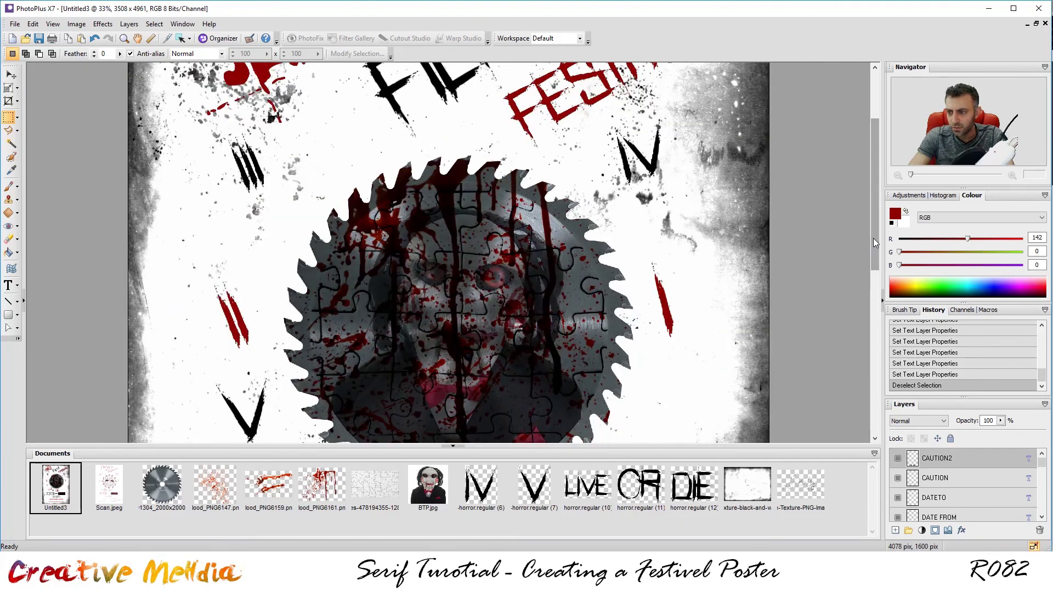
{"action": "left_click_drag", "start_coordinate": [873, 238], "coordinate": [873, 268]}
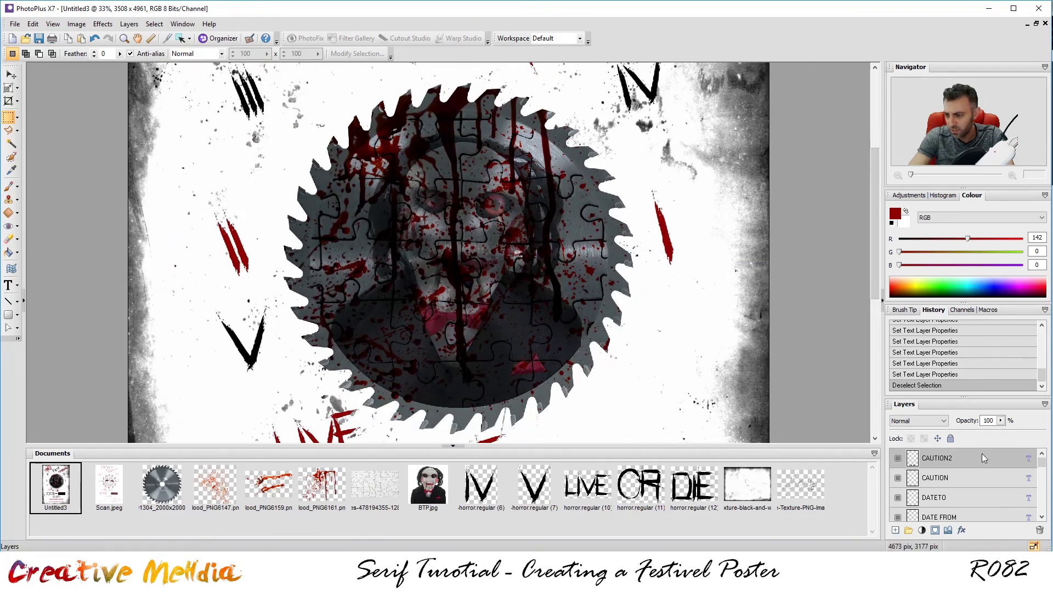
{"action": "scroll", "coordinate": [981, 453], "scroll_direction": "down", "scroll_amount": 5}
{"action": "scroll", "coordinate": [983, 469], "scroll_direction": "down", "scroll_amount": 4}
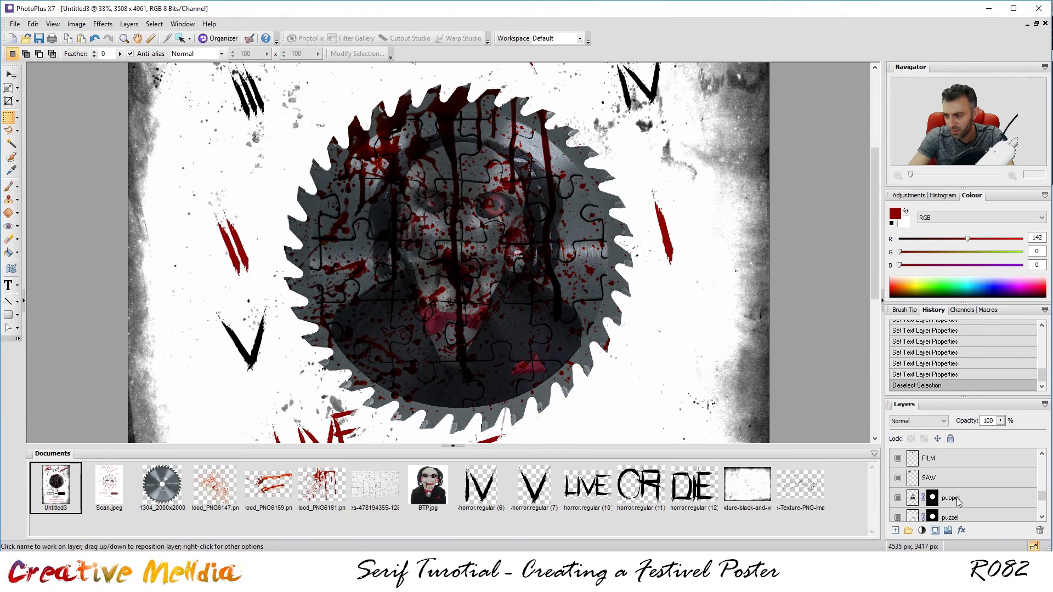
{"action": "left_click", "coordinate": [957, 498]}
{"action": "left_click", "coordinate": [103, 24]}
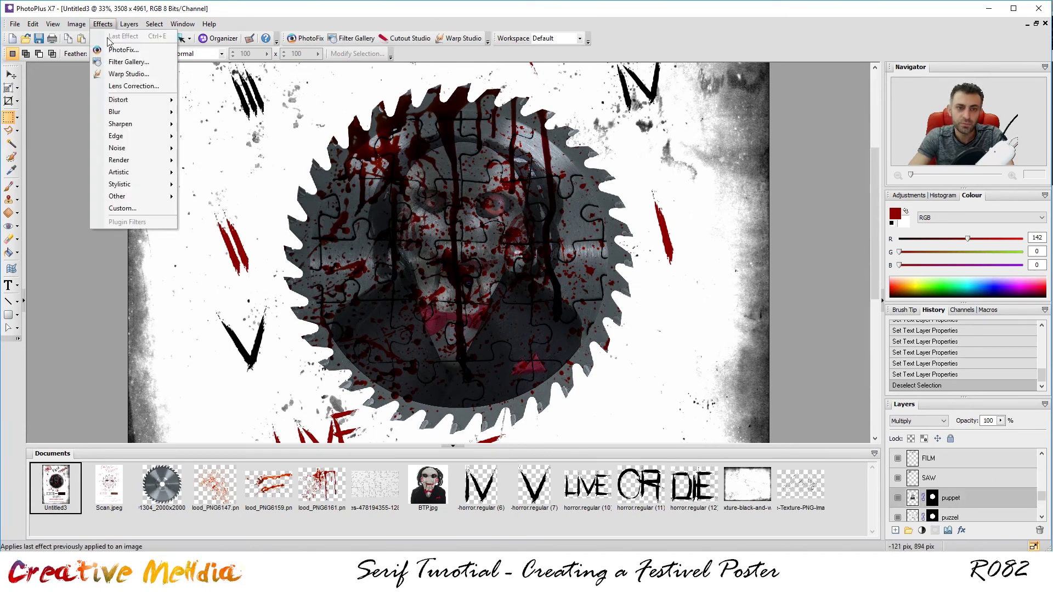
{"action": "mouse_move", "coordinate": [77, 24]}
{"action": "mouse_move", "coordinate": [108, 37]}
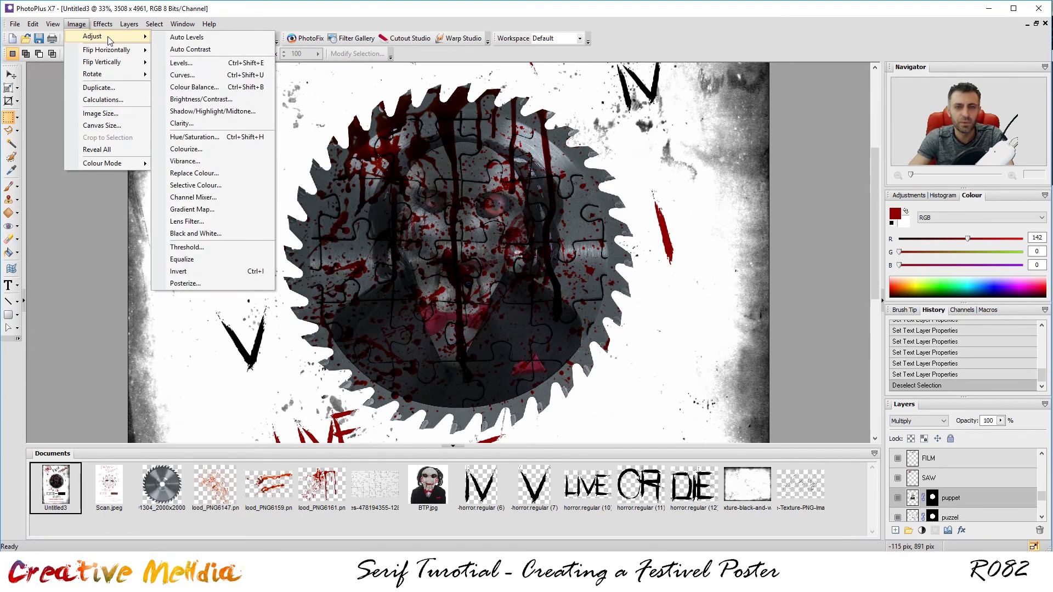
{"action": "left_click", "coordinate": [220, 100]}
{"action": "left_click_drag", "start_coordinate": [736, 176], "coordinate": [712, 179]}
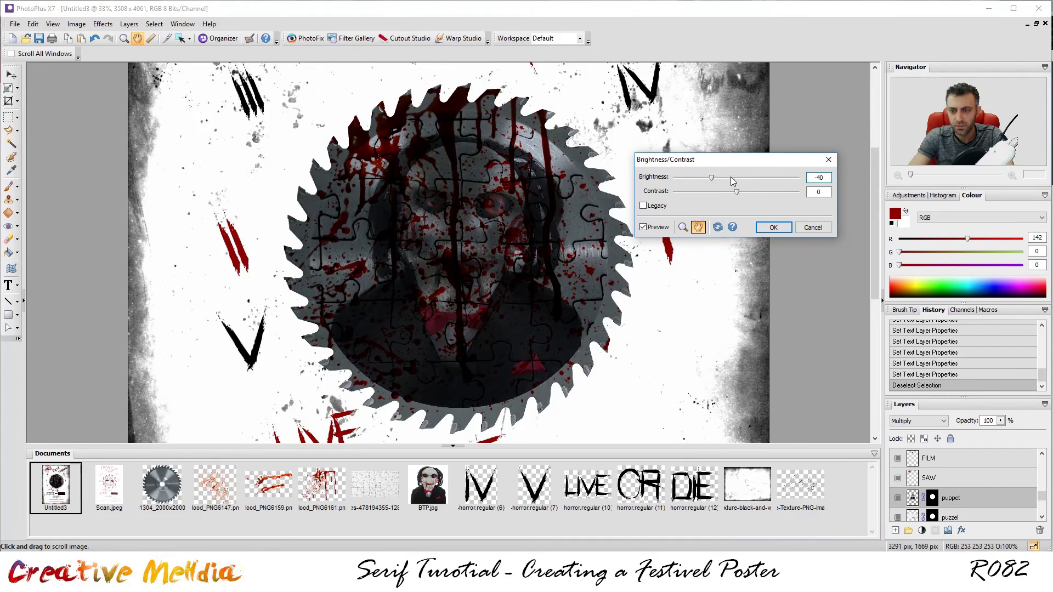
Step: Compare the puppet with and without the adjustment preview, inspect the face up close, and apply the brightness change
{"action": "left_click", "coordinate": [660, 228]}
{"action": "left_click", "coordinate": [659, 228]}
{"action": "left_click", "coordinate": [682, 227]}
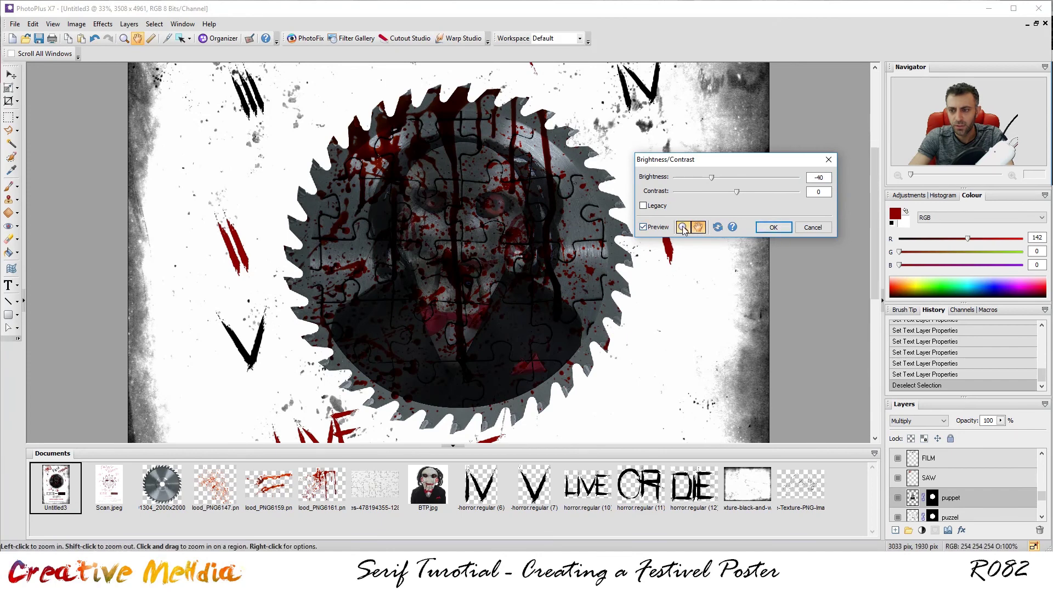
{"action": "left_click", "coordinate": [510, 252]}
{"action": "left_click", "coordinate": [510, 253]}
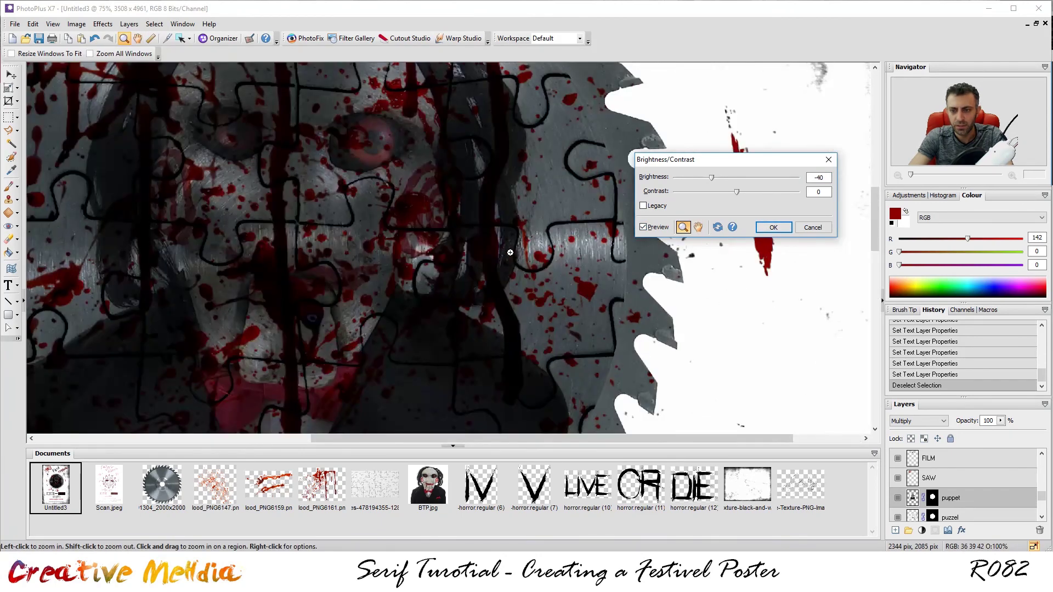
{"action": "right_click", "coordinate": [441, 235]}
{"action": "left_click", "coordinate": [455, 240]}
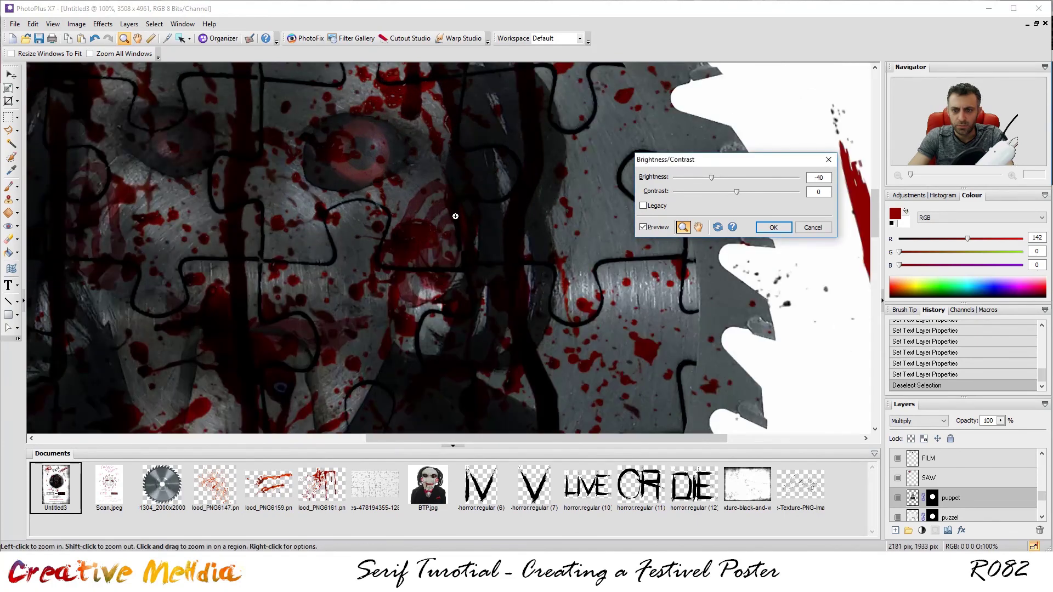
{"action": "left_click", "coordinate": [774, 227]}
Step: Examine the puppet up close and in the full poster, comparing the history states before and after the brightness adjustment
{"action": "scroll", "coordinate": [472, 213], "scroll_direction": "down", "scroll_amount": 5}
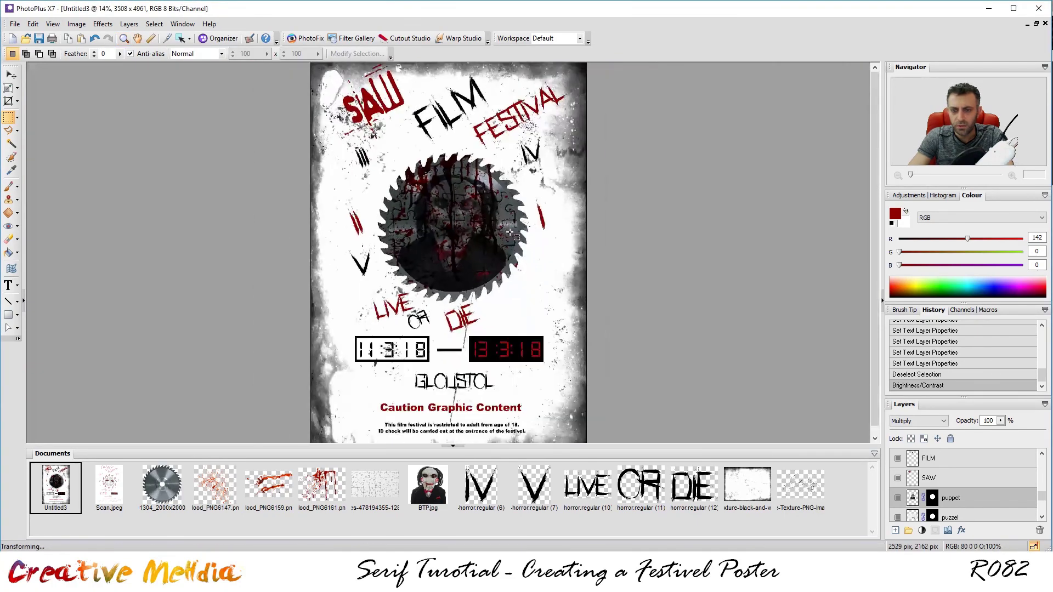
{"action": "scroll", "coordinate": [511, 229], "scroll_direction": "up", "scroll_amount": 1}
{"action": "scroll", "coordinate": [511, 229], "scroll_direction": "up", "scroll_amount": 3}
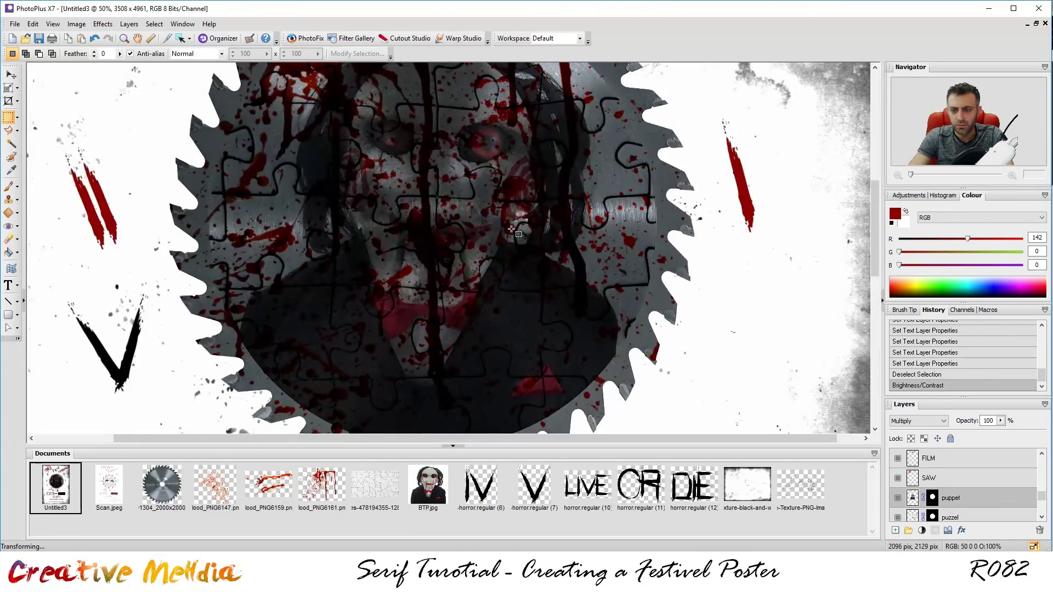
{"action": "scroll", "coordinate": [511, 229], "scroll_direction": "down", "scroll_amount": 4}
{"action": "scroll", "coordinate": [511, 229], "scroll_direction": "down", "scroll_amount": 1}
{"action": "scroll", "coordinate": [511, 229], "scroll_direction": "up", "scroll_amount": 1}
{"action": "scroll", "coordinate": [511, 229], "scroll_direction": "down", "scroll_amount": 1}
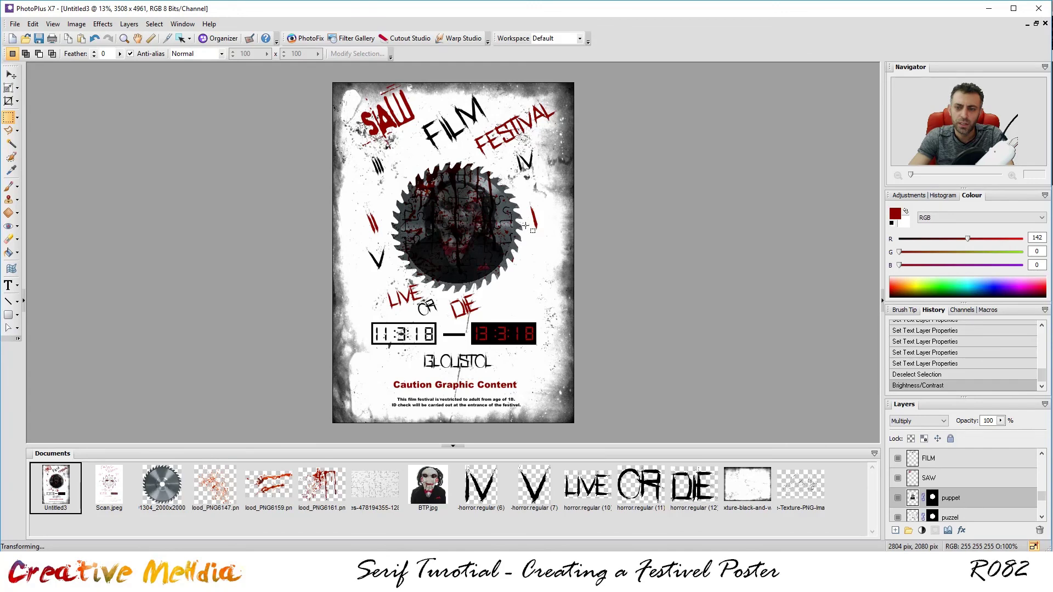
{"action": "left_click", "coordinate": [934, 376]}
{"action": "key", "text": "z"}
{"action": "left_click", "coordinate": [930, 386]}
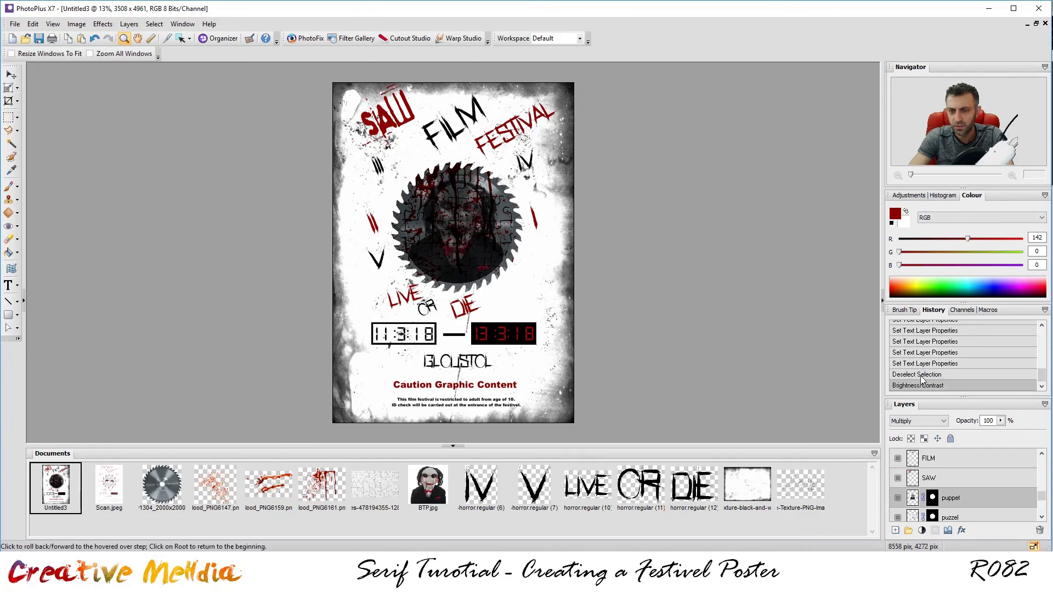
{"action": "left_click", "coordinate": [921, 378]}
{"action": "left_click", "coordinate": [930, 386]}
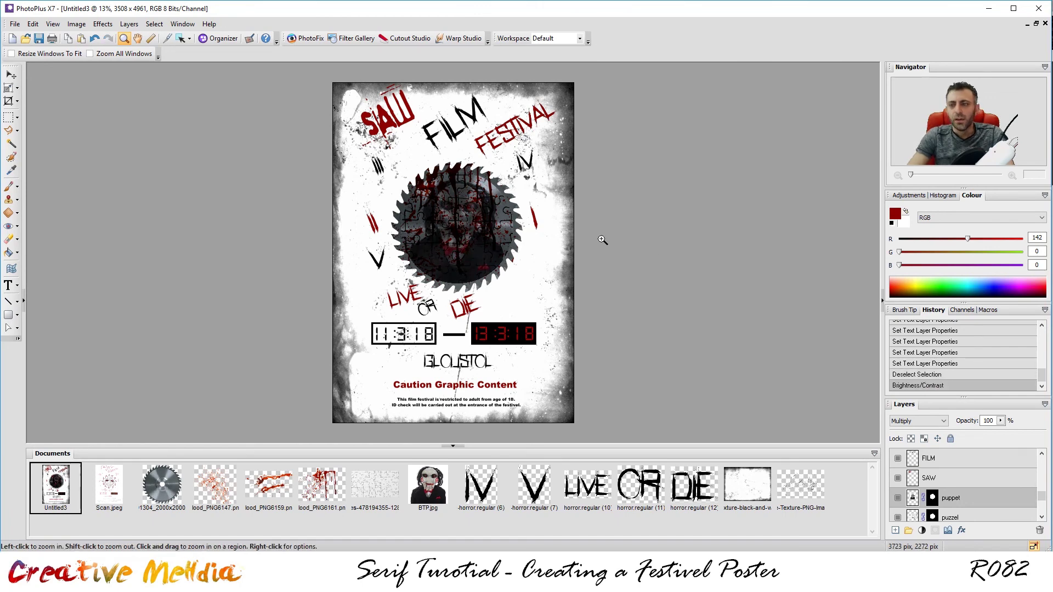
Step: Apply a Curves adjustment to Layer 1, with a shadow point at input 79, output 72 and a second point in the highlights
{"action": "scroll", "coordinate": [960, 485], "scroll_direction": "down", "scroll_amount": 5}
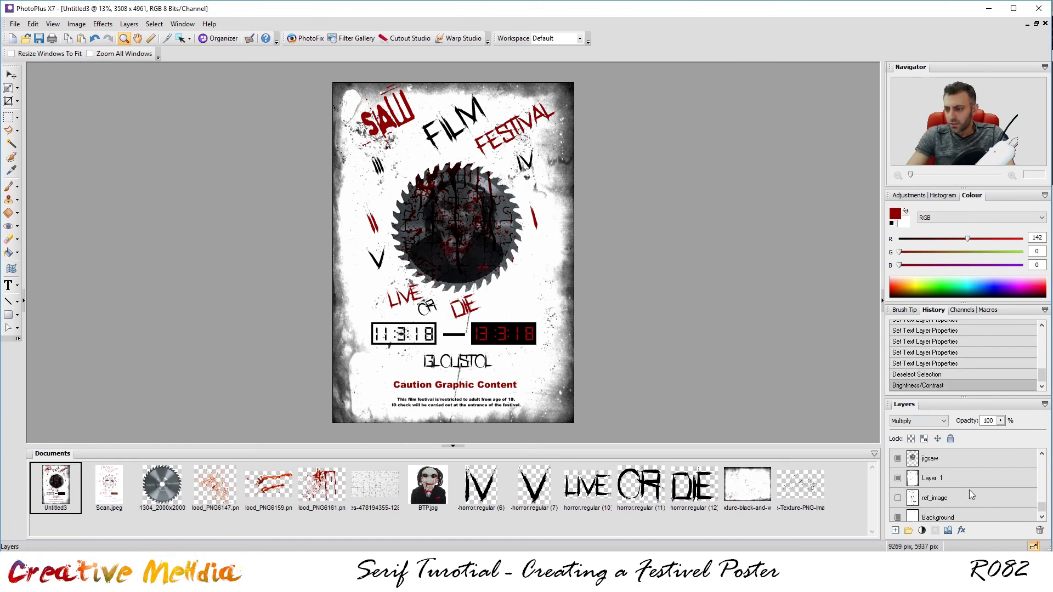
{"action": "left_click", "coordinate": [937, 474]}
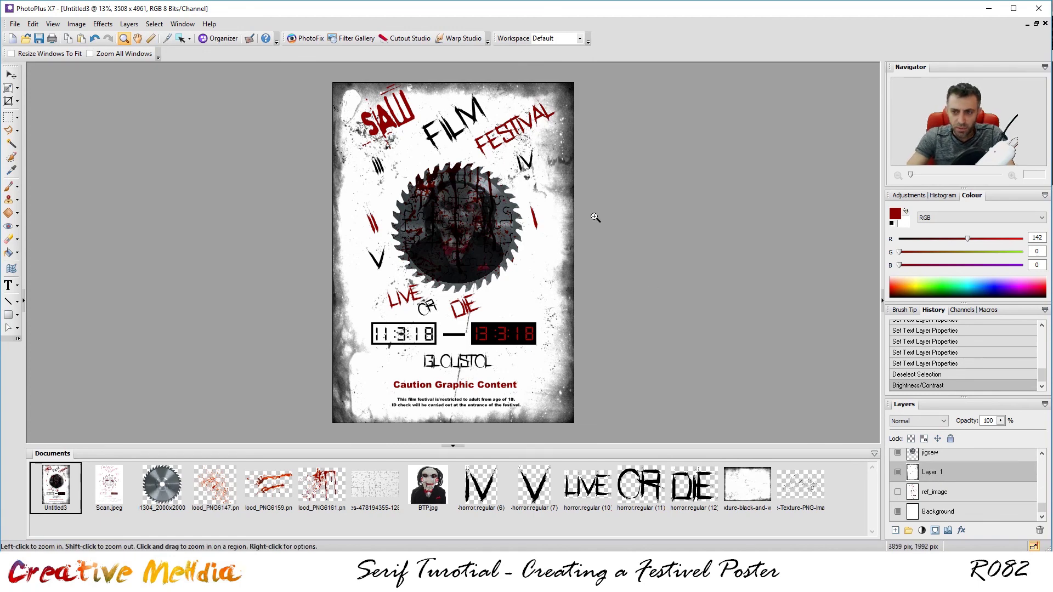
{"action": "left_click", "coordinate": [76, 24]}
{"action": "mouse_move", "coordinate": [121, 39]}
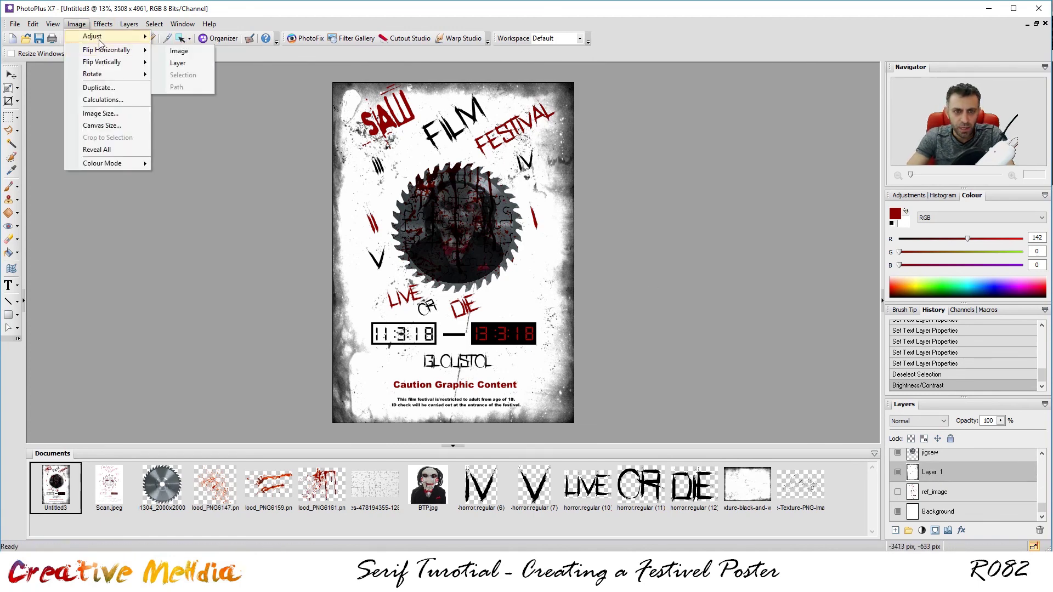
{"action": "left_click", "coordinate": [184, 75]}
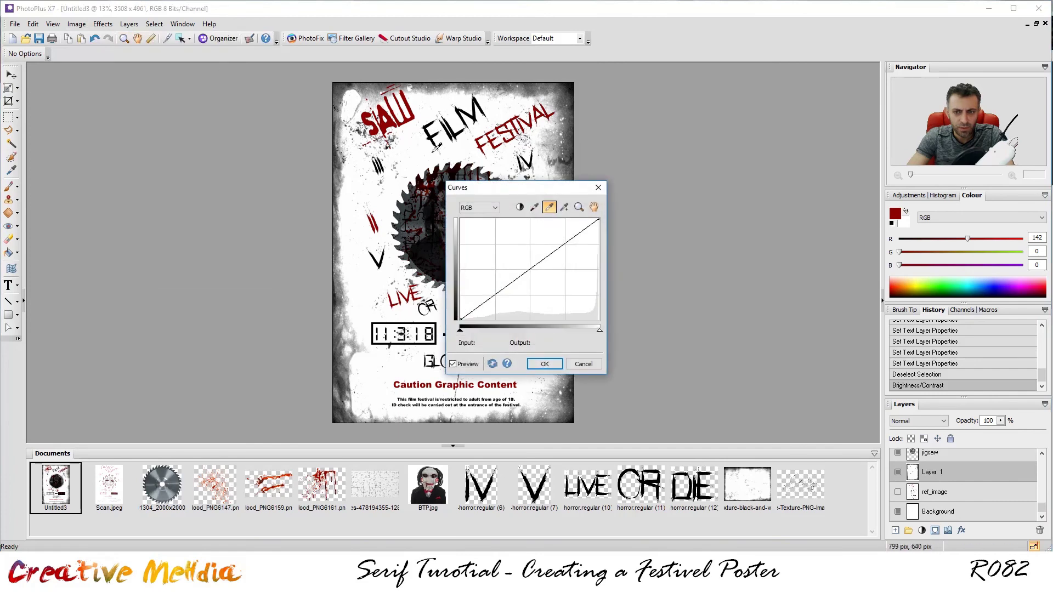
{"action": "left_click_drag", "start_coordinate": [553, 254], "coordinate": [545, 243]}
{"action": "left_click_drag", "start_coordinate": [556, 188], "coordinate": [769, 203]}
{"action": "left_click_drag", "start_coordinate": [757, 256], "coordinate": [720, 296]}
{"action": "mouse_move", "coordinate": [774, 265]}
{"action": "left_mouse_down"}
{"action": "mouse_move", "coordinate": [775, 256]}
{"action": "mouse_move", "coordinate": [791, 269]}
{"action": "mouse_move", "coordinate": [775, 248]}
{"action": "mouse_move", "coordinate": [780, 256]}
{"action": "left_mouse_up"}
{"action": "left_click_drag", "start_coordinate": [720, 296], "coordinate": [715, 304]}
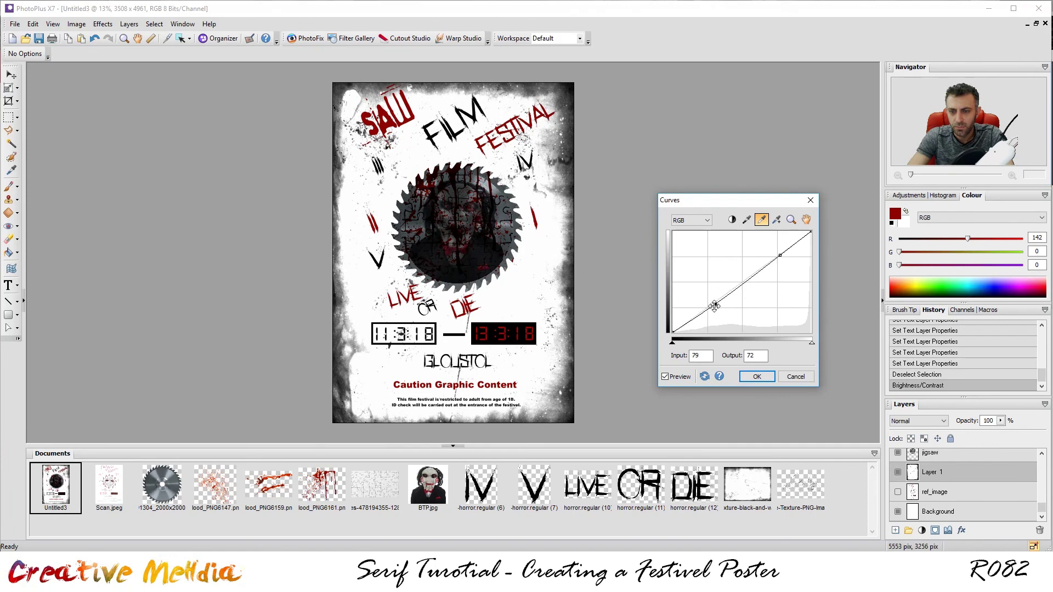
{"action": "left_click", "coordinate": [665, 377]}
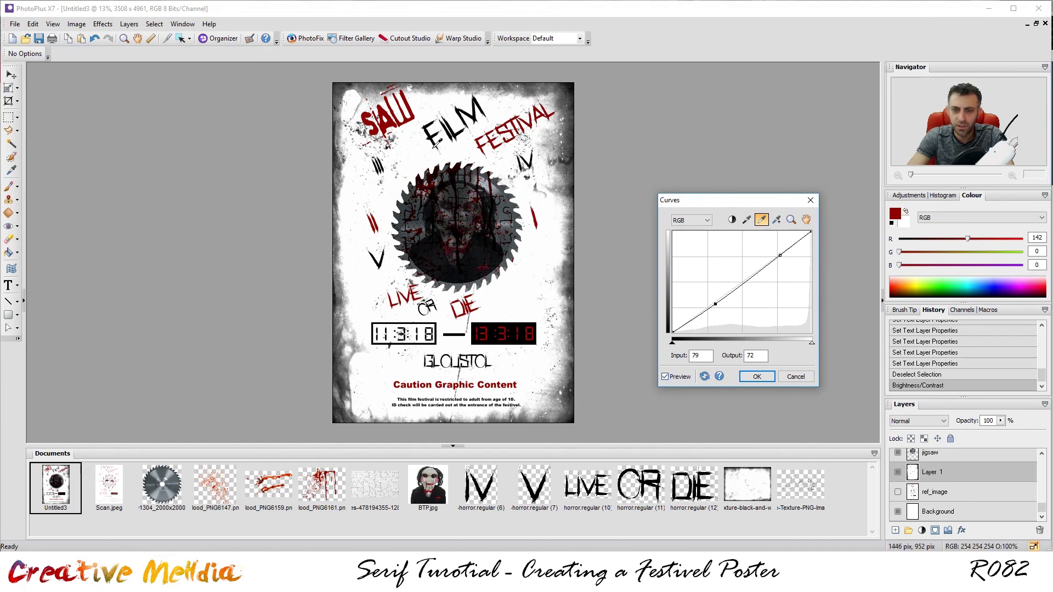
{"action": "left_click", "coordinate": [757, 377]}
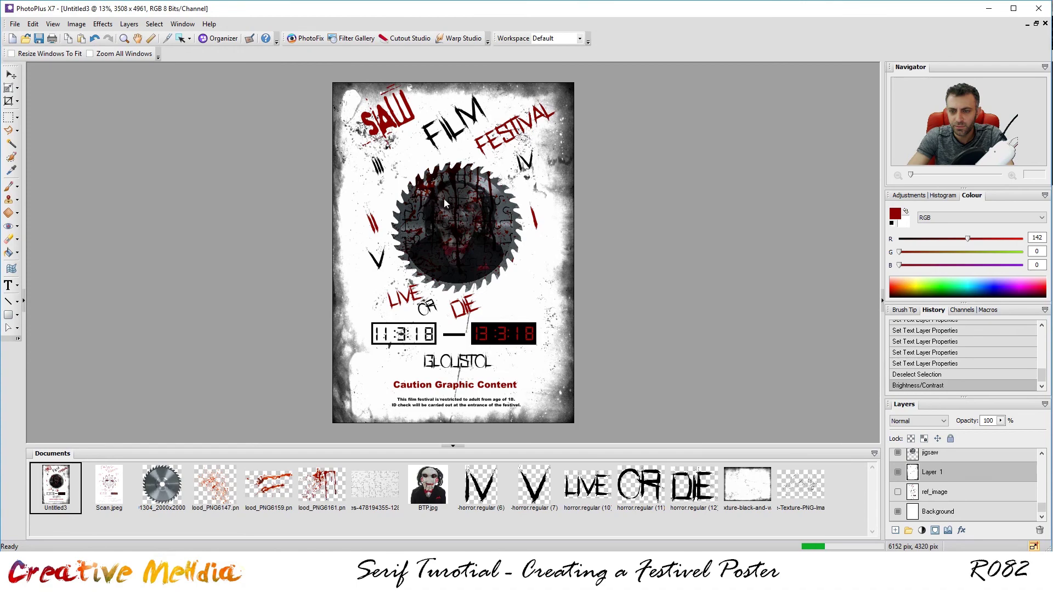
Step: Review the poster from the SAW FILM FESTIVAL title down to the caution text
{"action": "scroll", "coordinate": [443, 198], "scroll_direction": "up", "scroll_amount": 5}
{"action": "scroll", "coordinate": [610, 248], "scroll_direction": "down", "scroll_amount": 2}
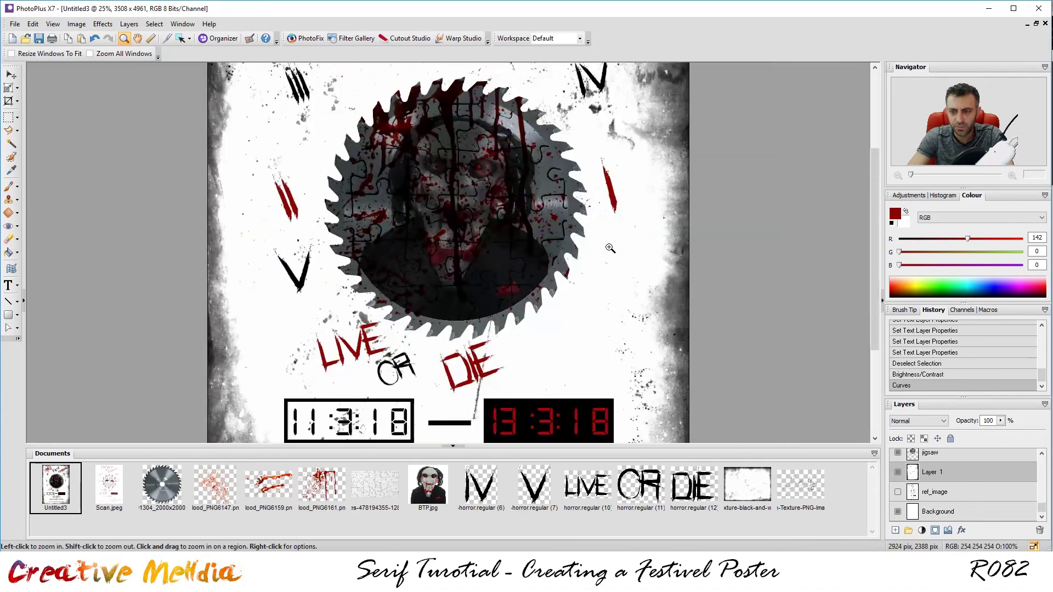
{"action": "left_click_drag", "start_coordinate": [875, 271], "coordinate": [836, 140]}
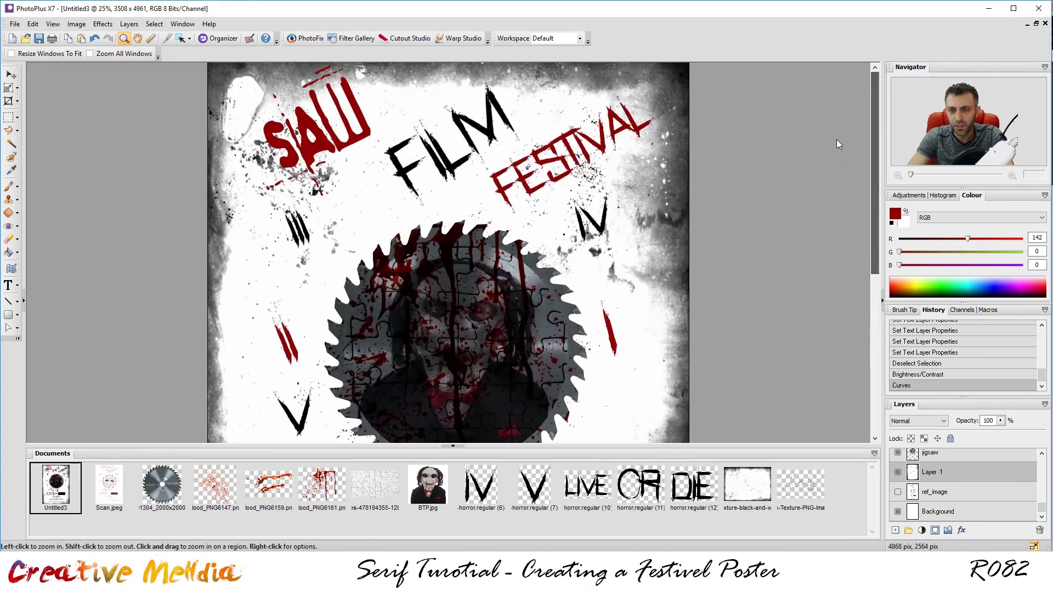
{"action": "scroll", "coordinate": [834, 176], "scroll_direction": "down", "scroll_amount": 3}
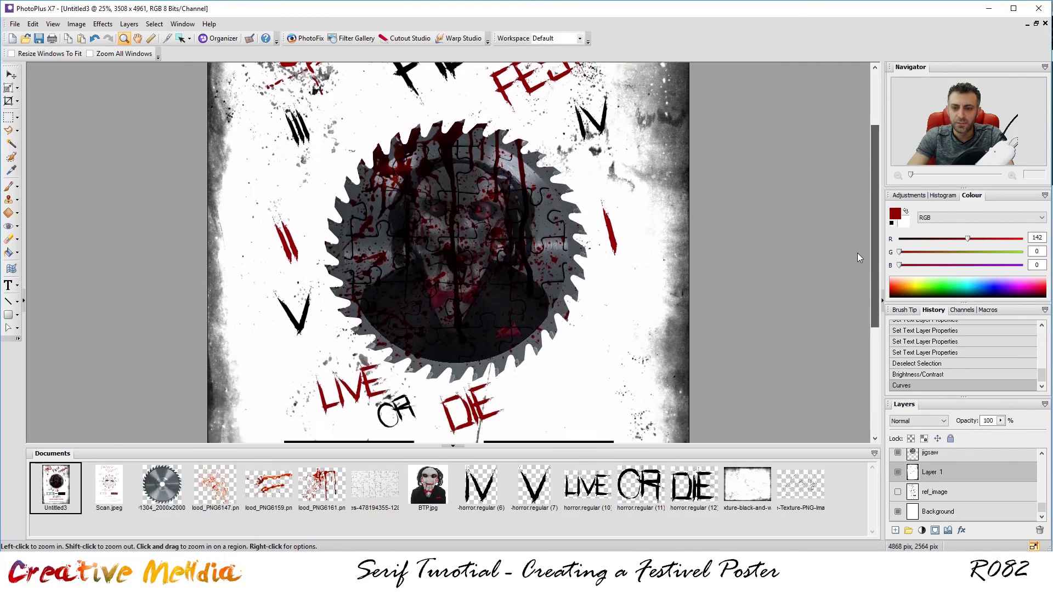
{"action": "scroll", "coordinate": [859, 258], "scroll_direction": "down", "scroll_amount": 5}
{"action": "scroll", "coordinate": [858, 261], "scroll_direction": "up", "scroll_amount": 8}
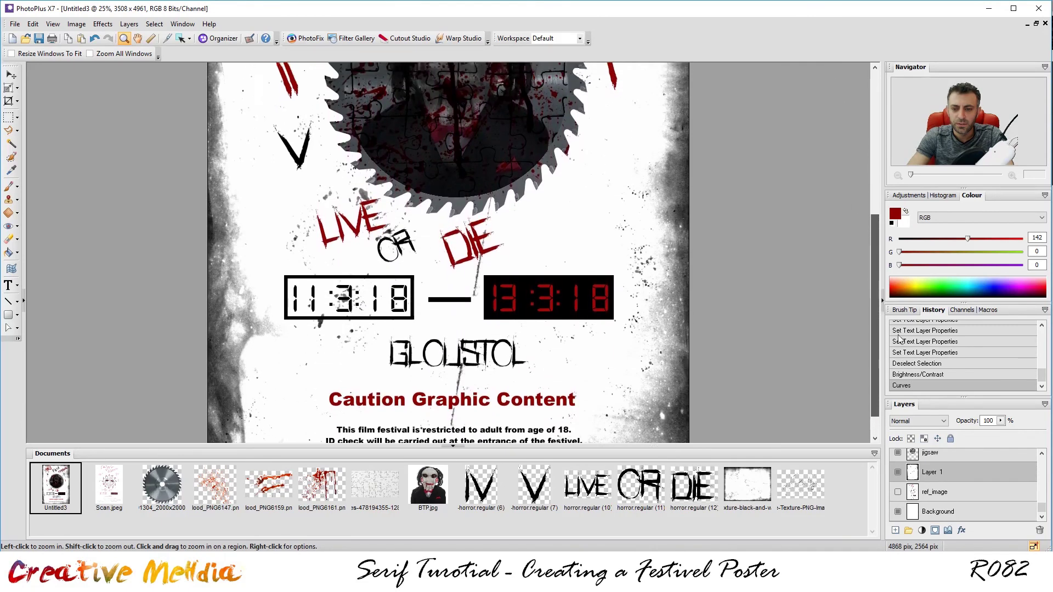